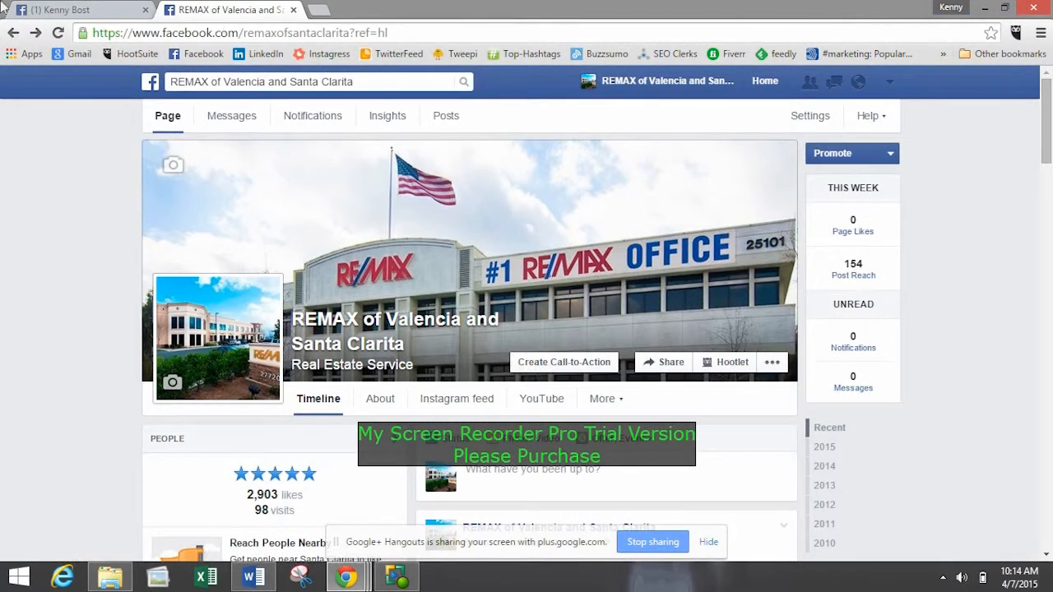
Switch to the open personal profile and examine its cover area, timeline posts and status box.
click(66, 10)
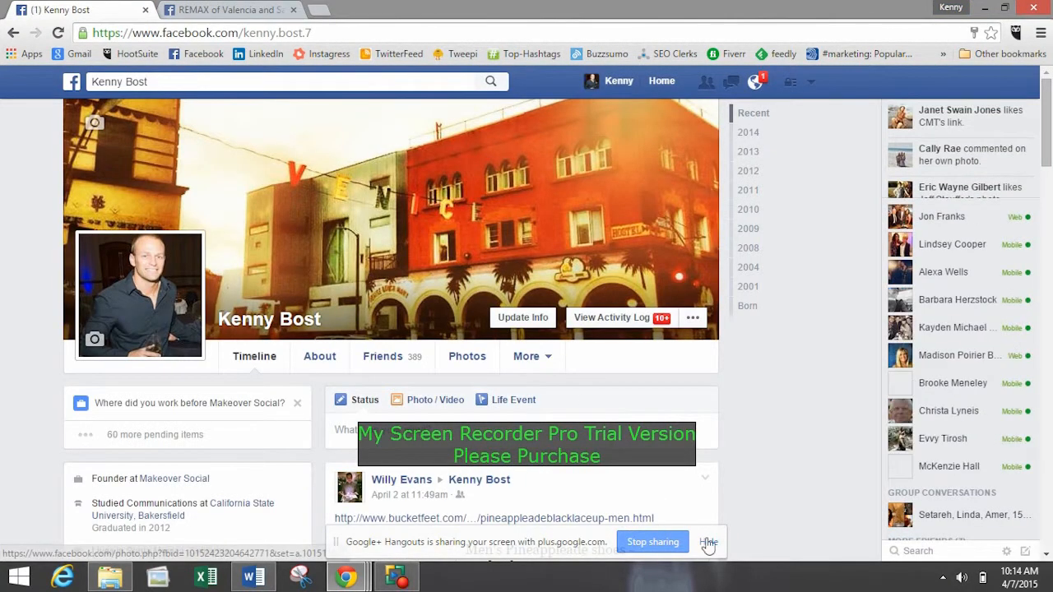
click(707, 543)
scroll(521, 302, down, 2)
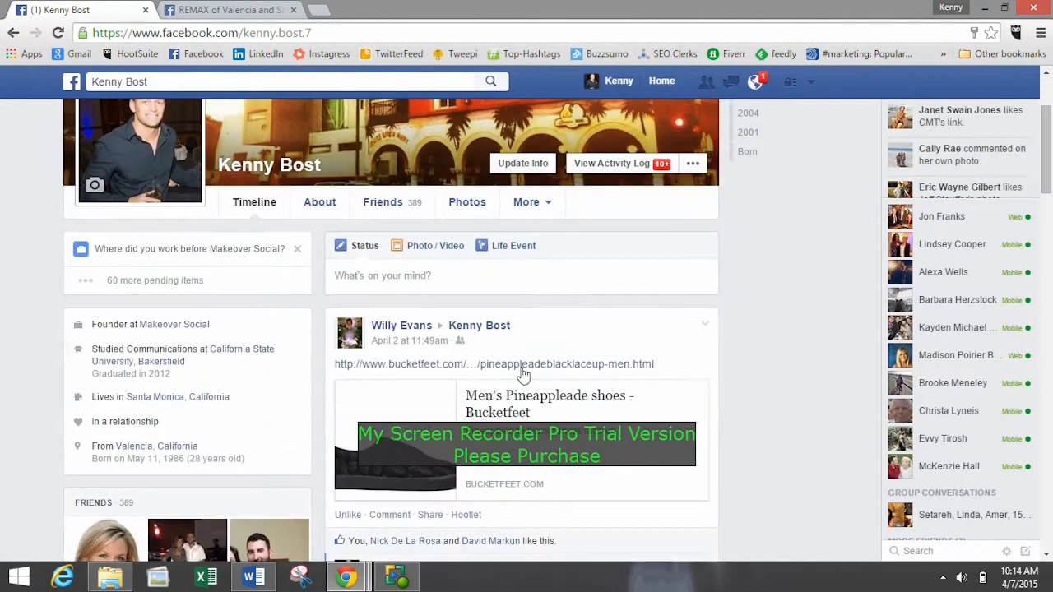
scroll(342, 329, up, 2)
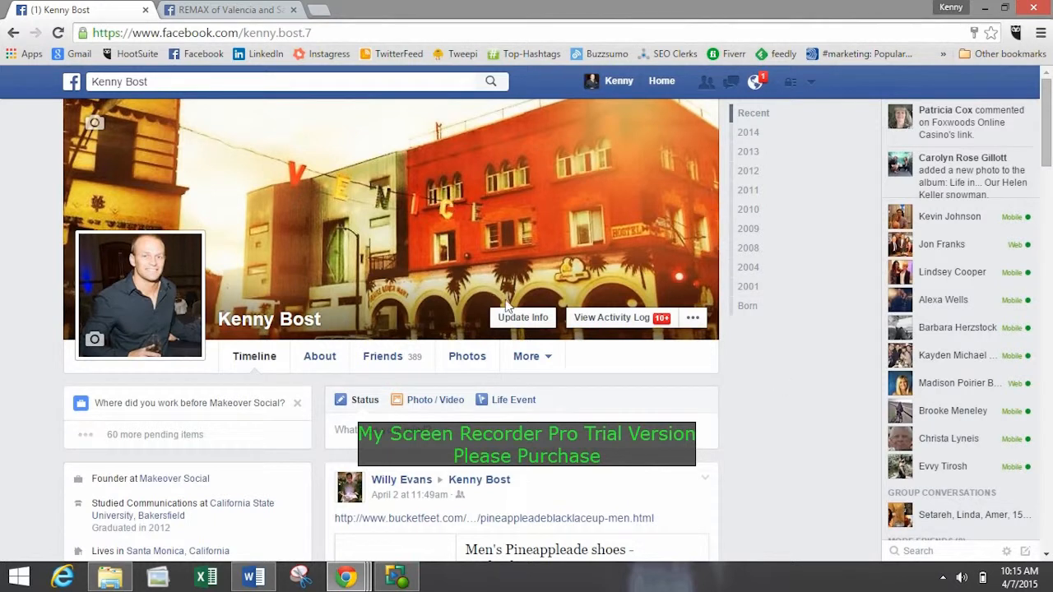
scroll(398, 232, down, 1)
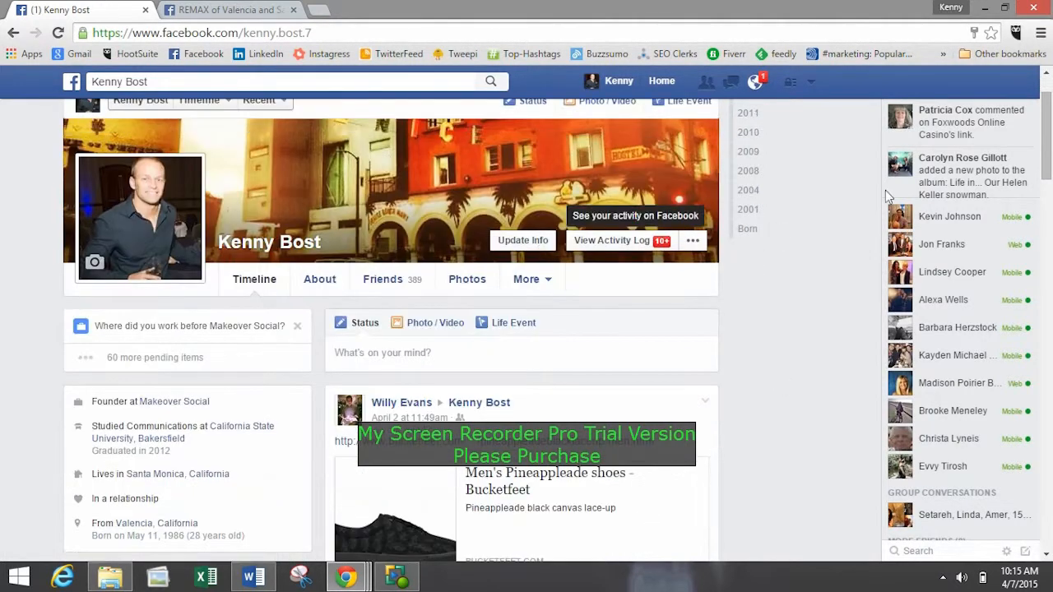
scroll(812, 202, up, 1)
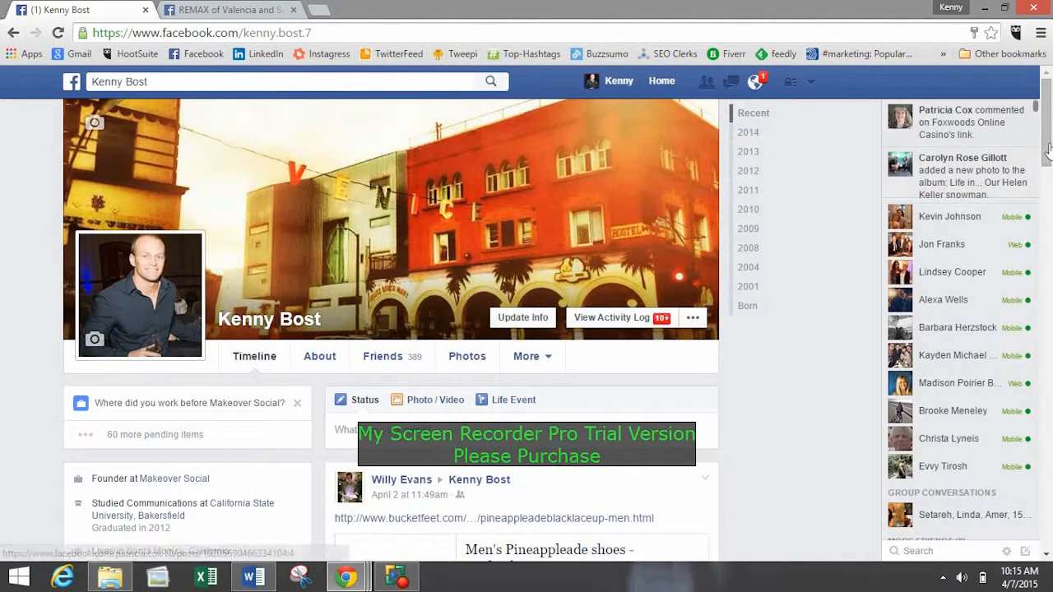
scroll(1049, 130, down, 1)
mouse_move(1049, 132)
mouse_down()
mouse_move(1049, 526)
mouse_move(1048, 129)
mouse_up()
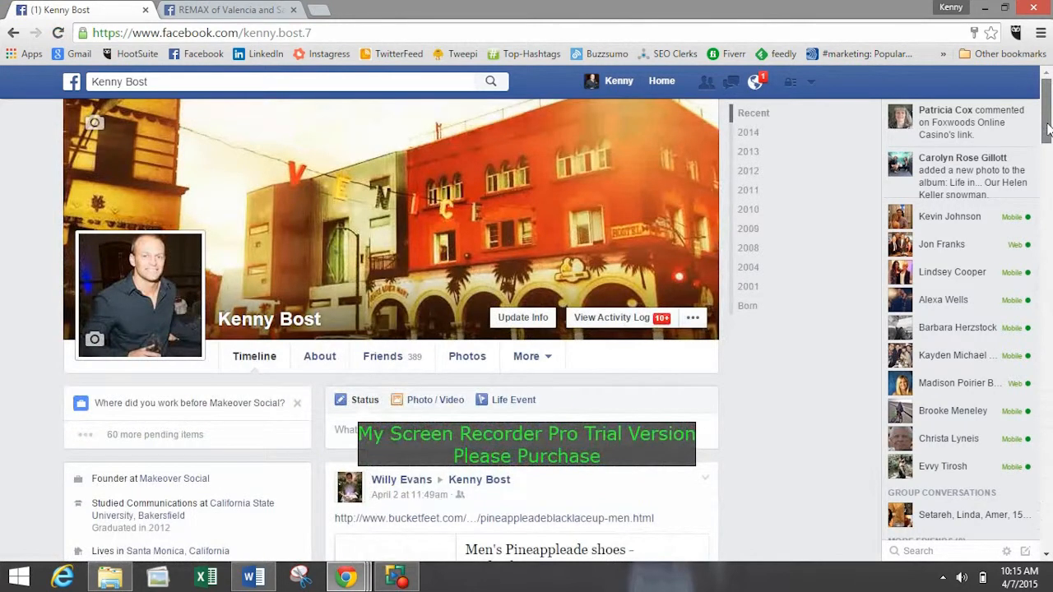
scroll(1048, 165, down, 3)
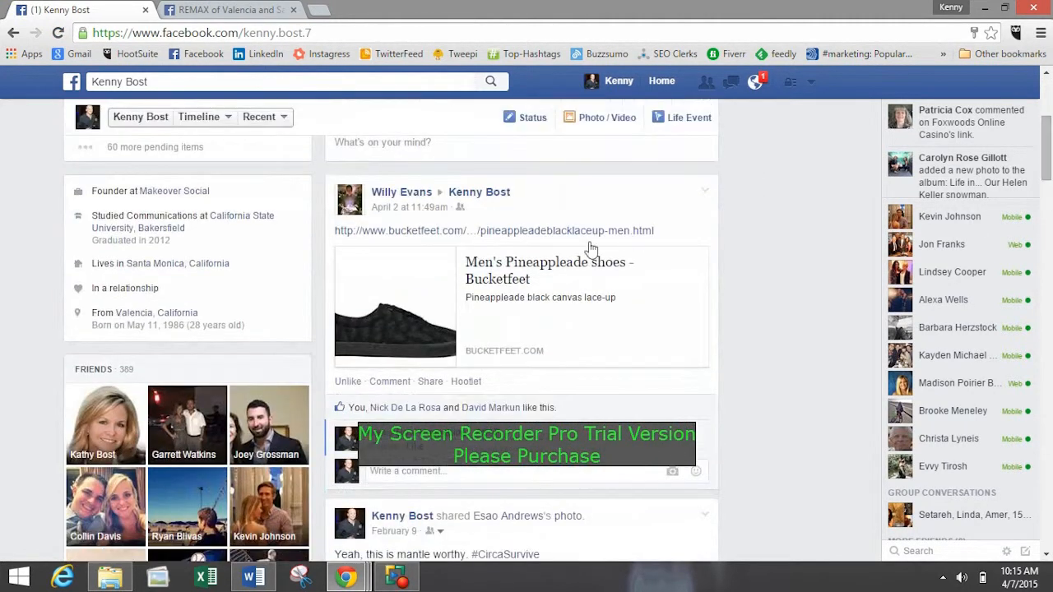
drag(1047, 144, 1047, 107)
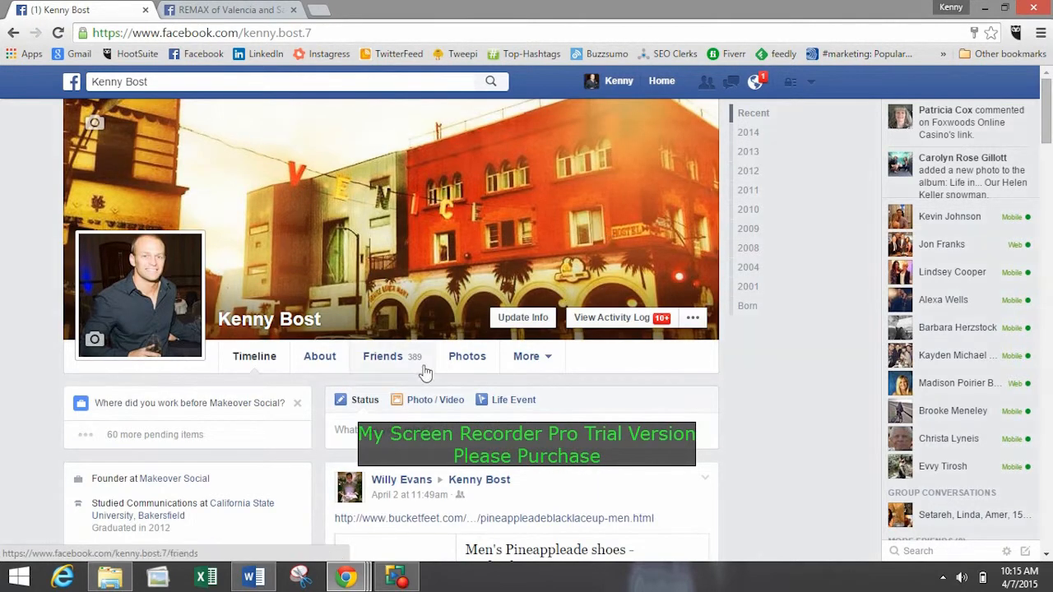
click(593, 421)
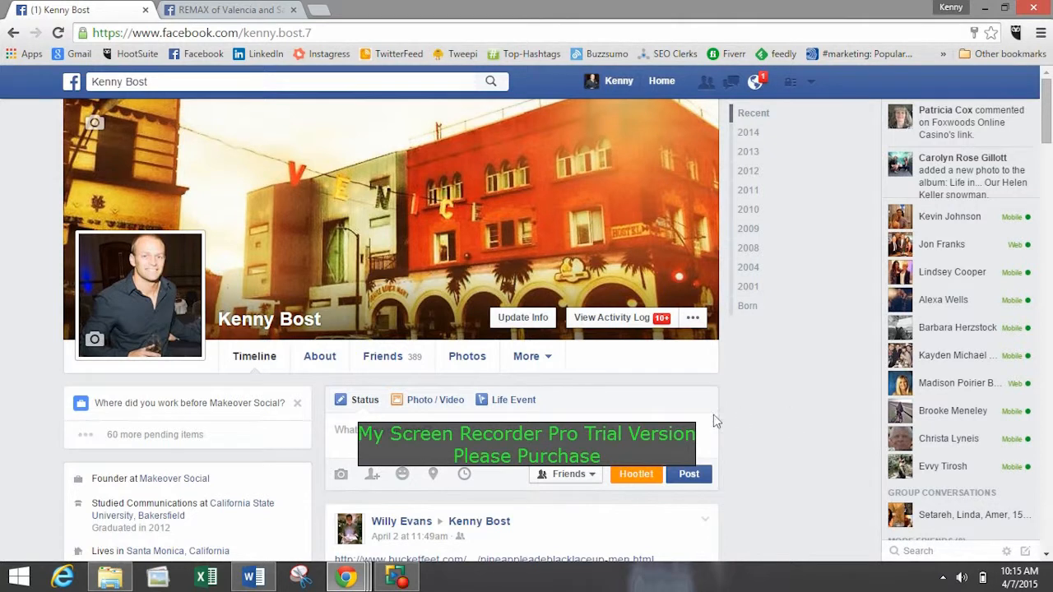
scroll(679, 419, down, 1)
scroll(205, 355, up, 1)
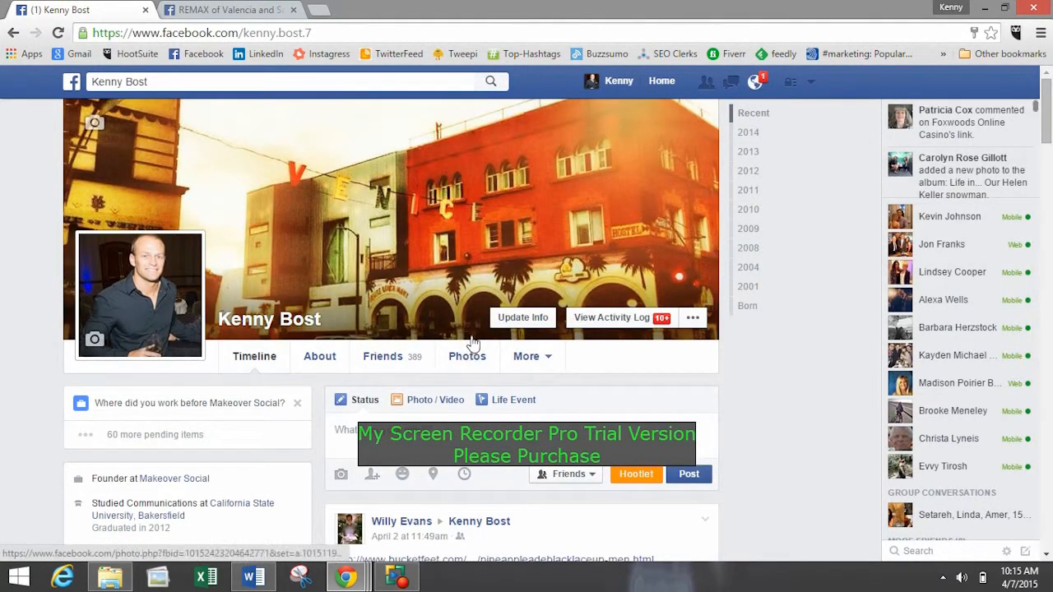
Delete the timeline post linking to the Men's Pineappleade shoes on Bucketfeet.
scroll(482, 348, down, 2)
scroll(474, 306, up, 2)
scroll(411, 246, down, 3)
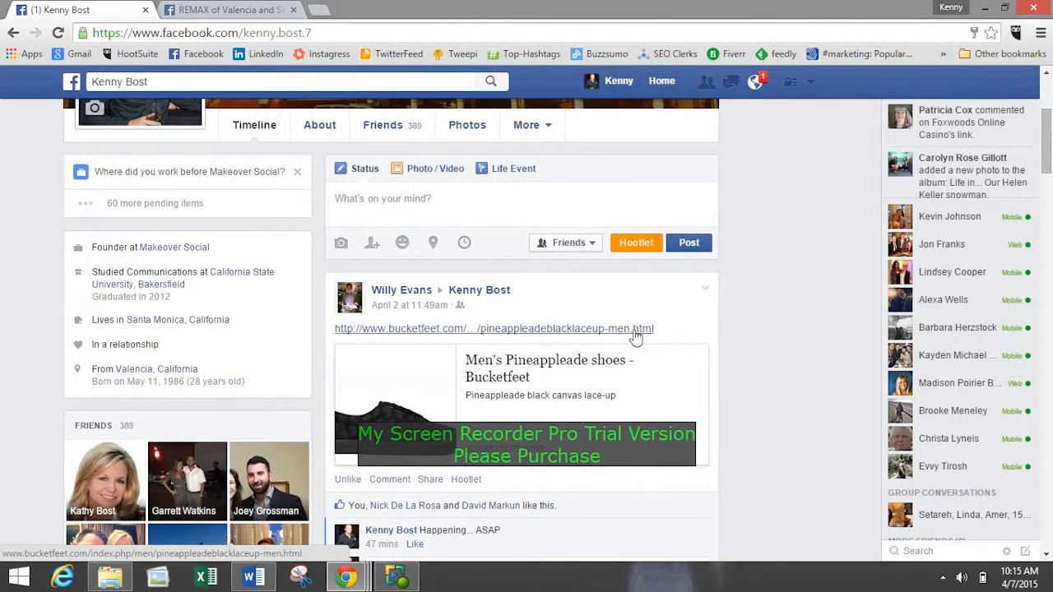
click(705, 293)
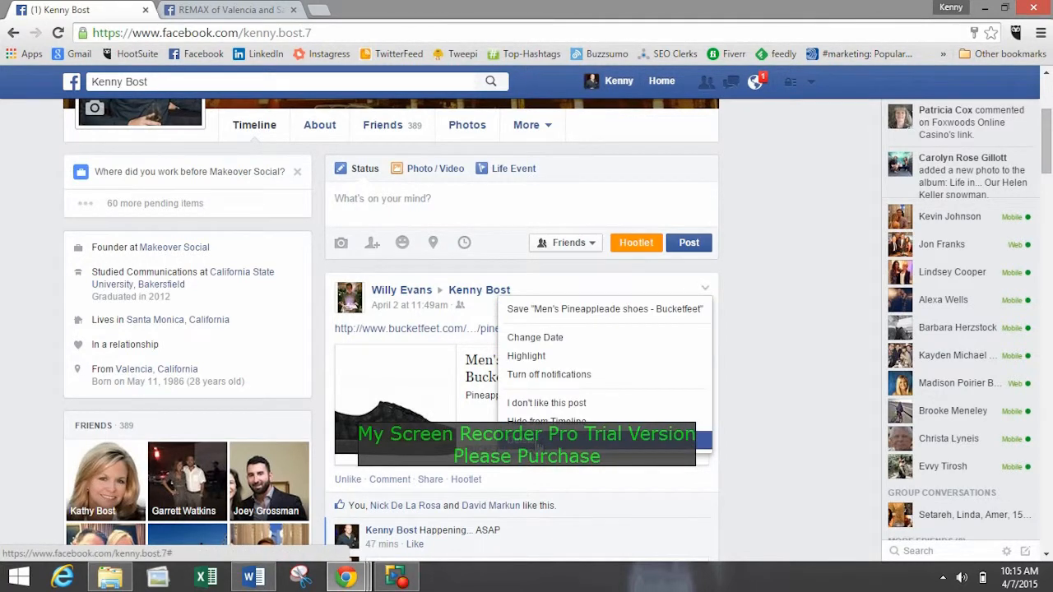
click(527, 442)
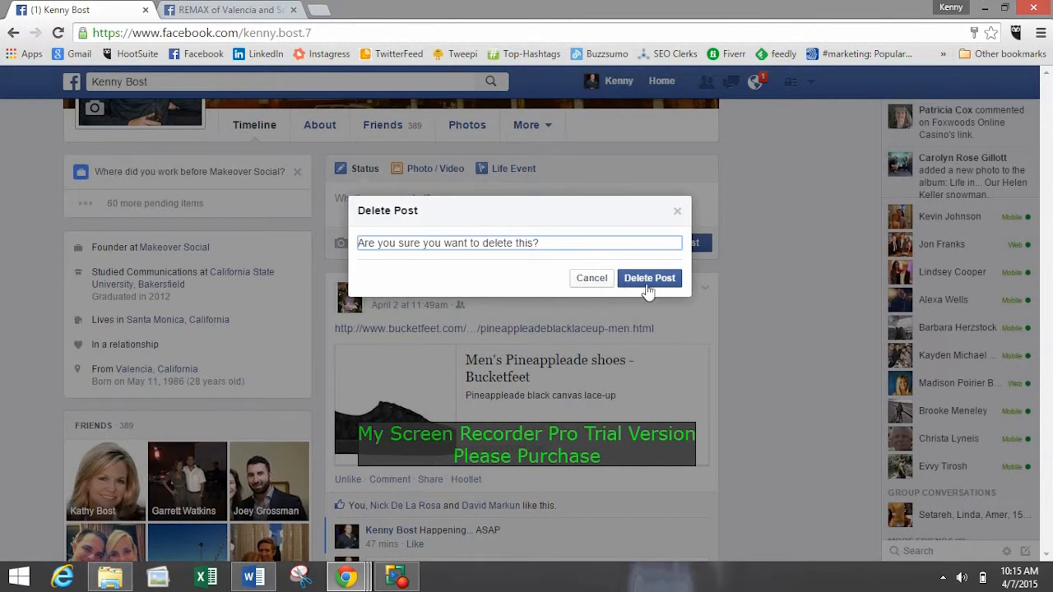
click(649, 278)
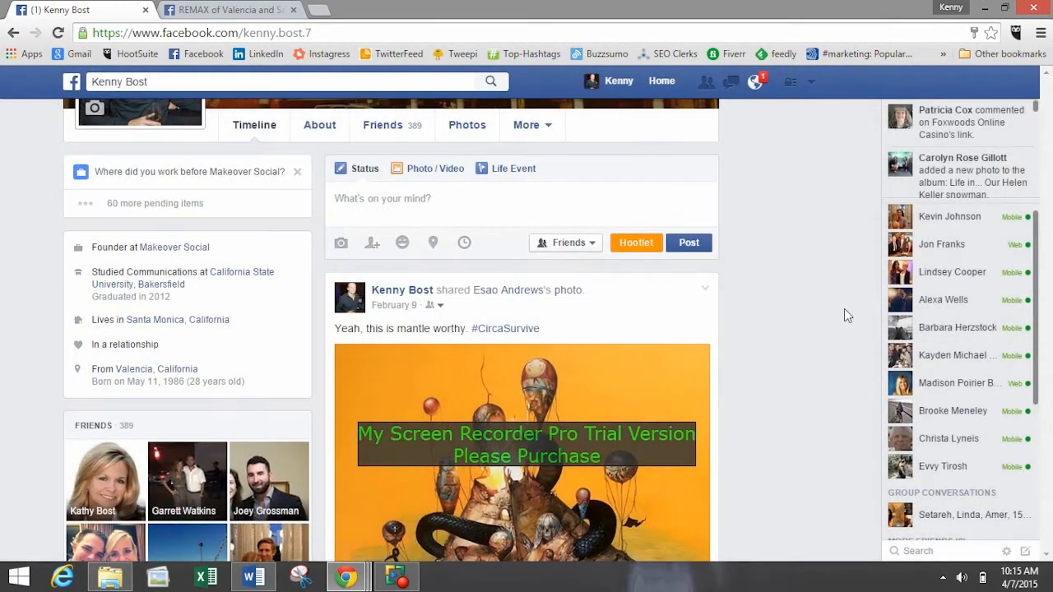
Open the profile's friends list and browse through the people in it.
drag(1048, 133, 1051, 56)
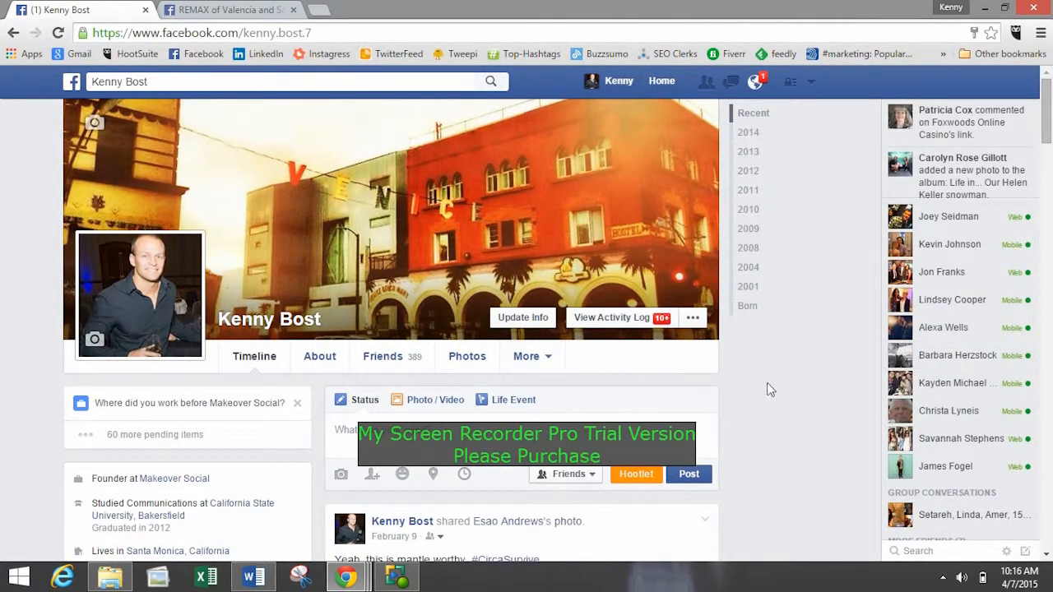
click(390, 358)
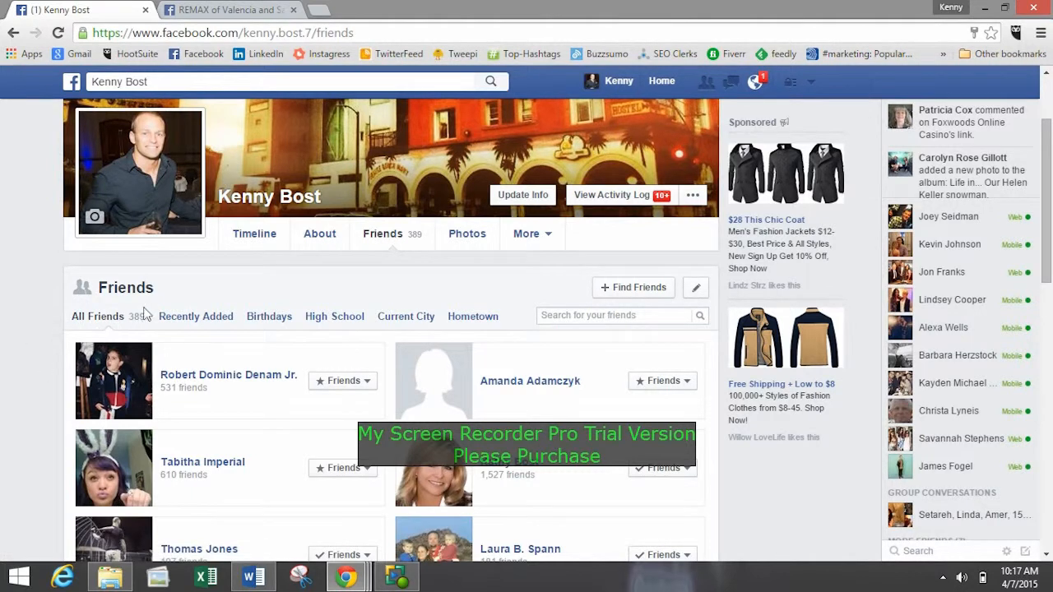
scroll(187, 327, down, 3)
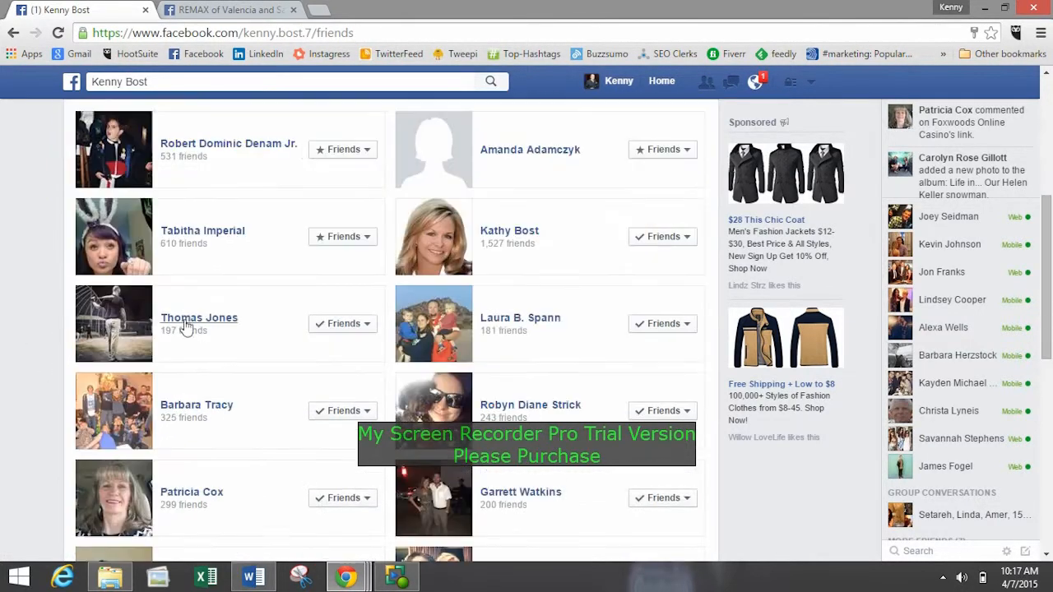
scroll(317, 381, down, 1)
scroll(320, 384, up, 5)
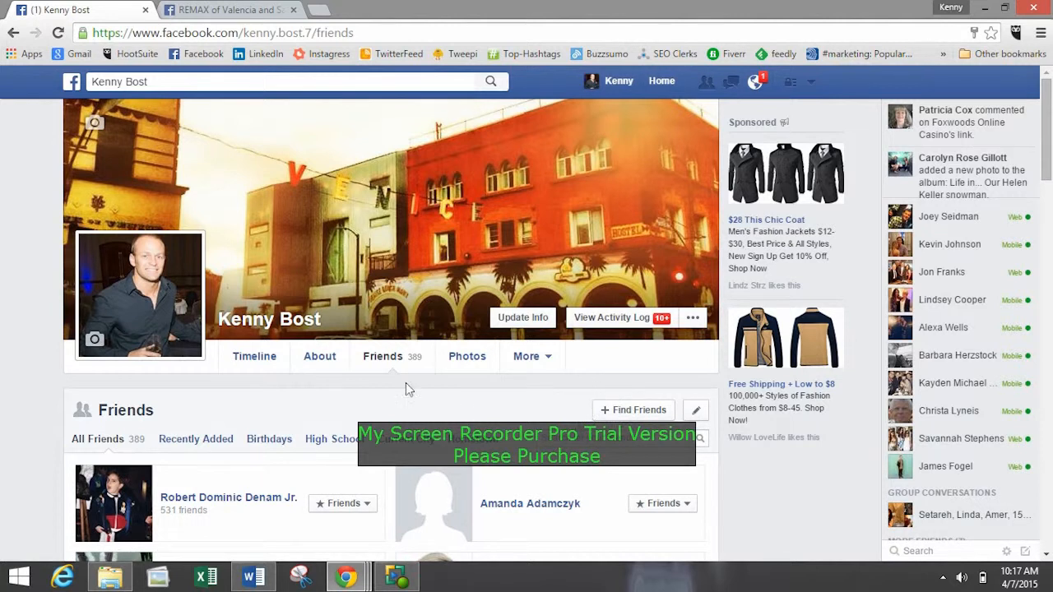
Open the friend finder and review the suggestions under People You May Know.
click(607, 417)
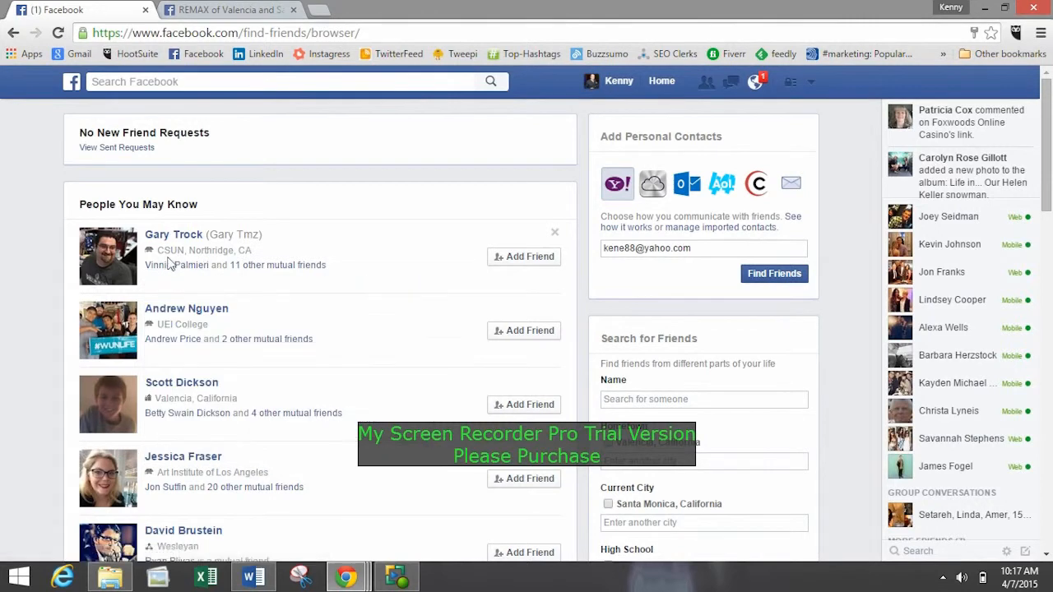
mouse_move(301, 280)
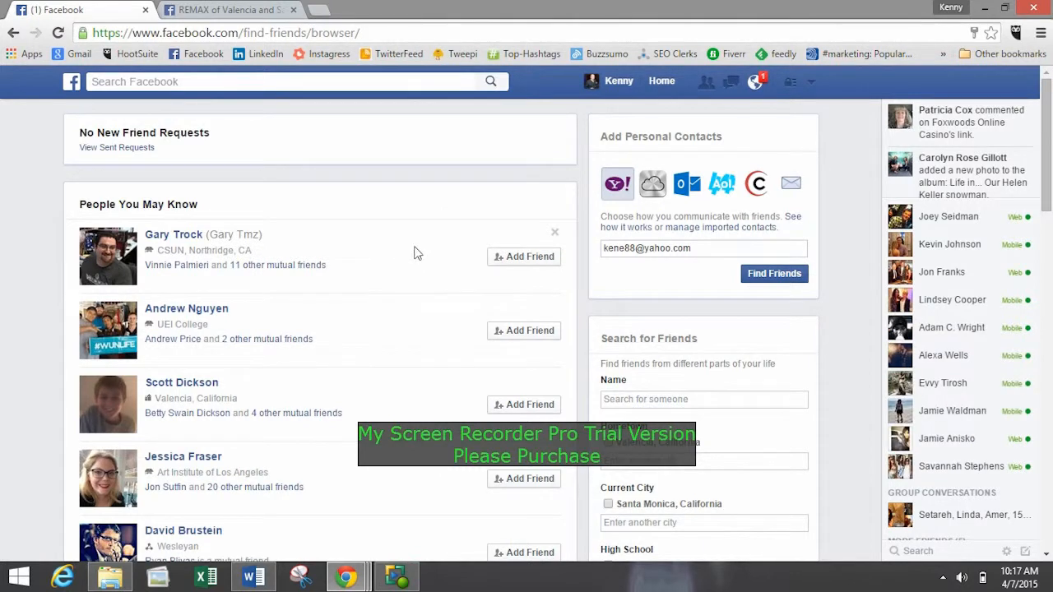
scroll(427, 273, down, 5)
scroll(430, 272, up, 5)
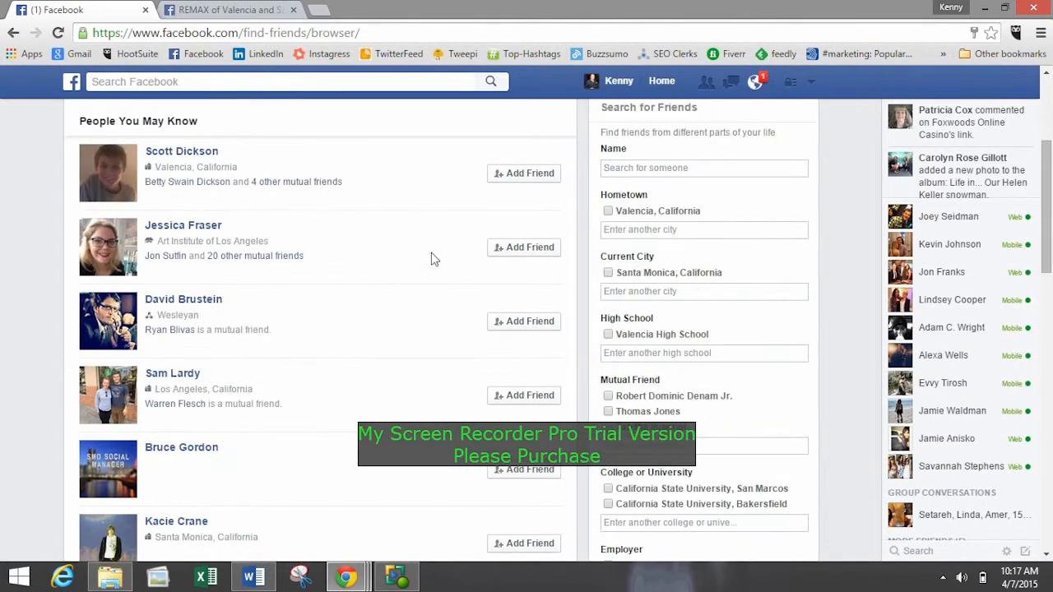
Return to the personal profile, browse its friends list again and check the account menu options.
click(621, 81)
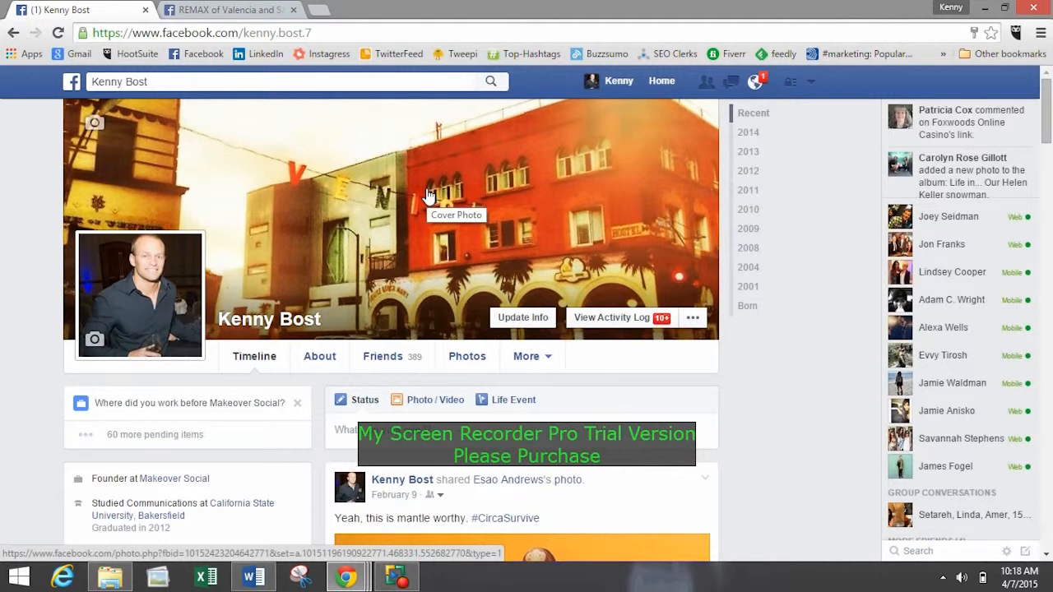
click(400, 369)
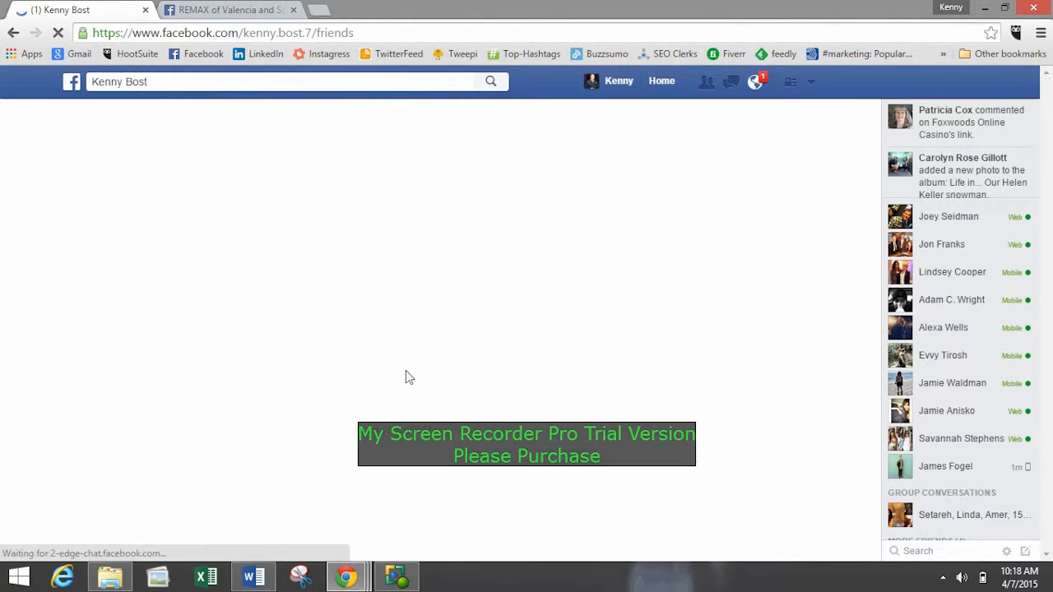
scroll(370, 270, down, 3)
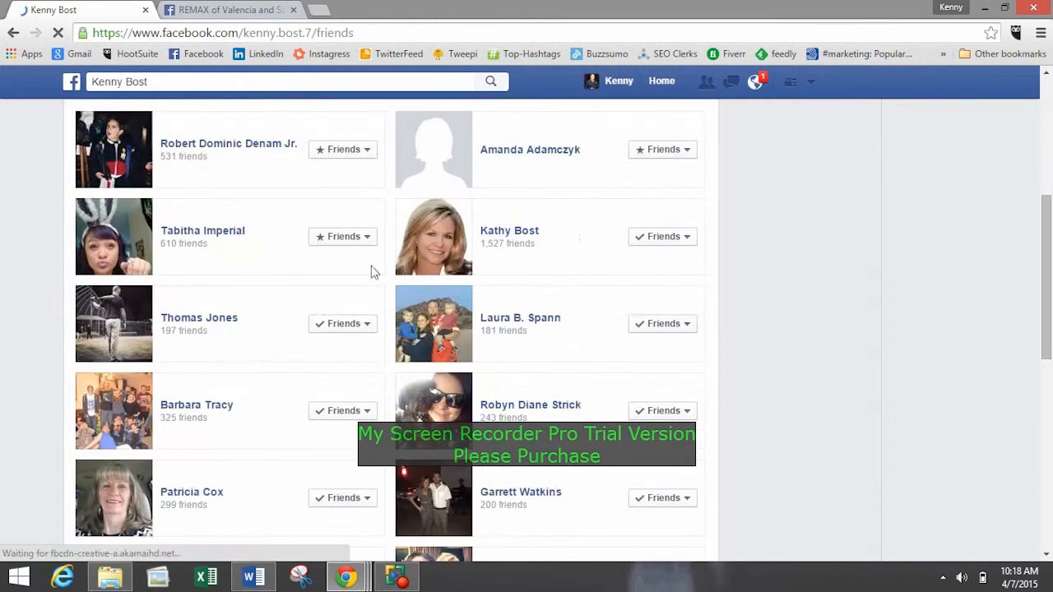
scroll(510, 306, down, 5)
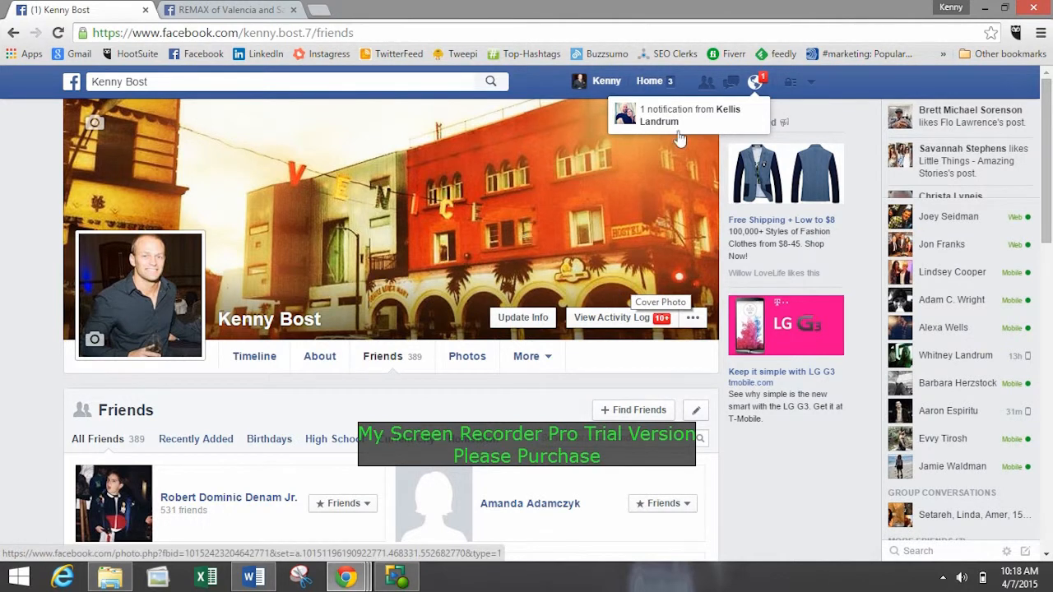
click(812, 87)
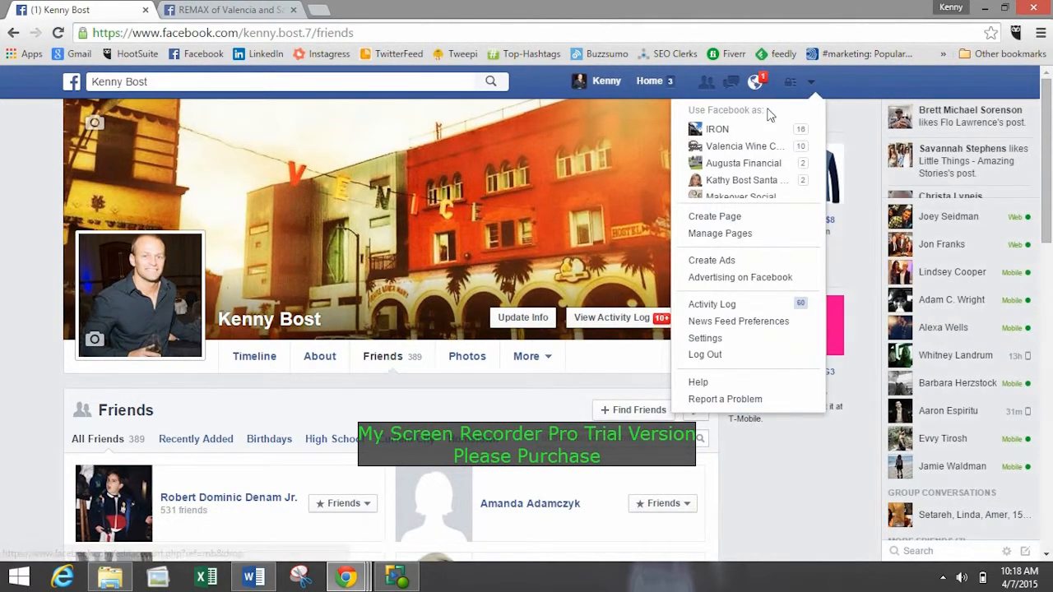
click(599, 84)
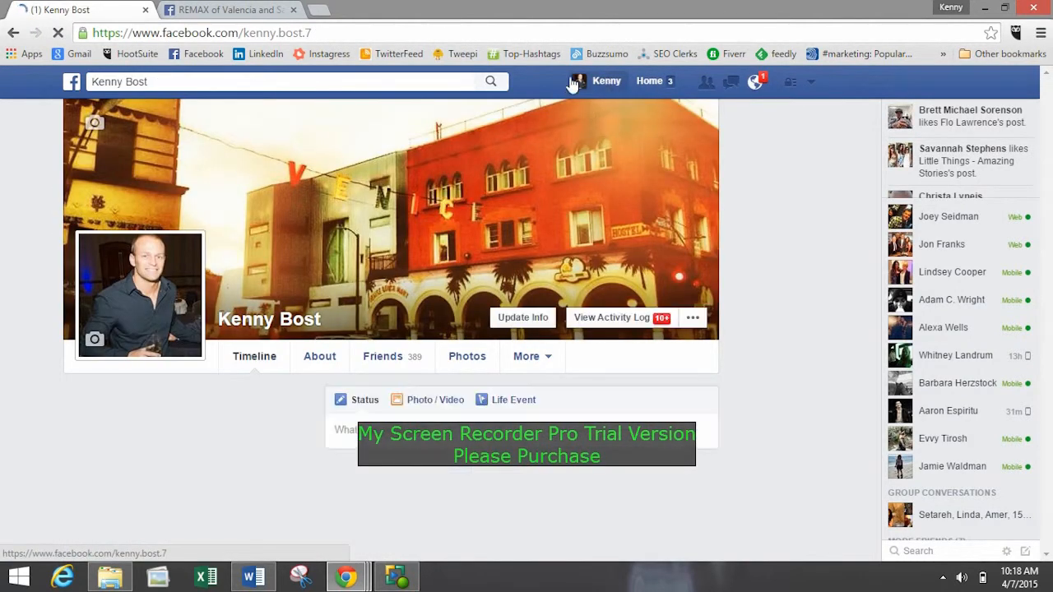
Go to the news feed and show the complete set of friend lists from its Friends section.
click(653, 80)
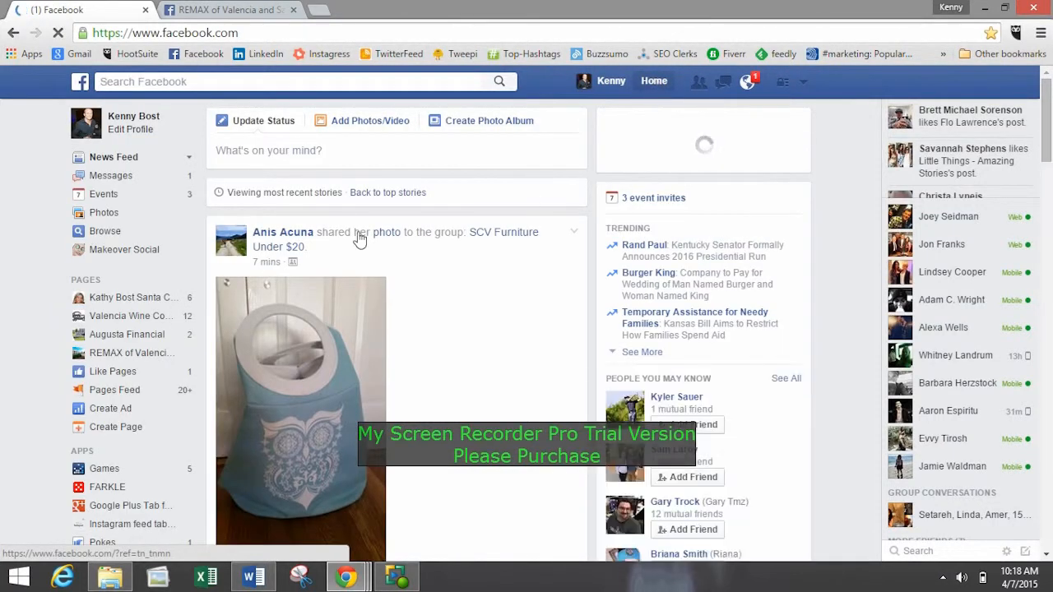
scroll(393, 248, down, 8)
scroll(440, 377, down, 8)
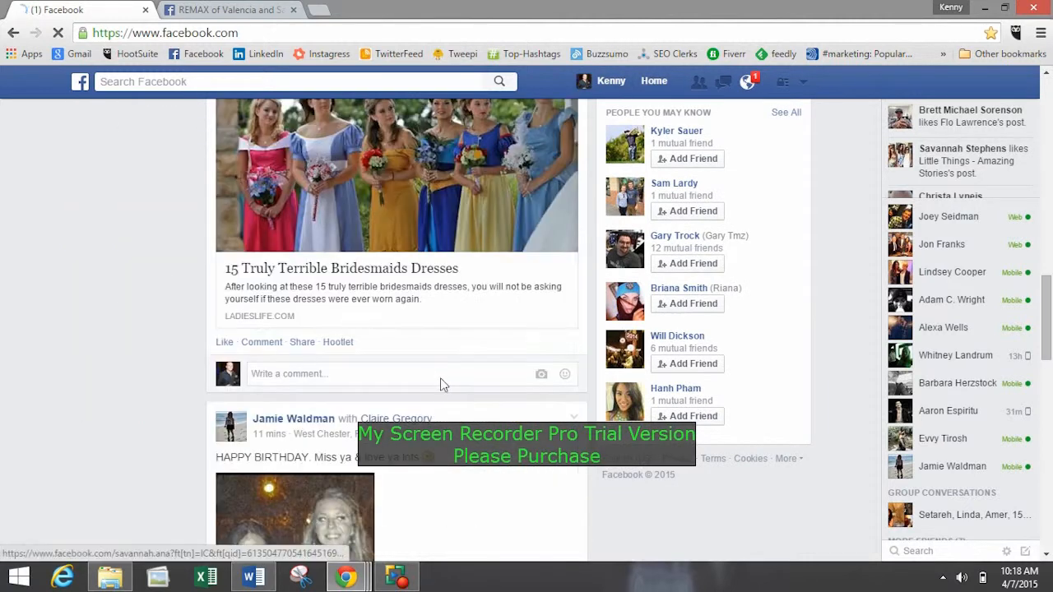
scroll(444, 384, up, 6)
scroll(440, 362, up, 8)
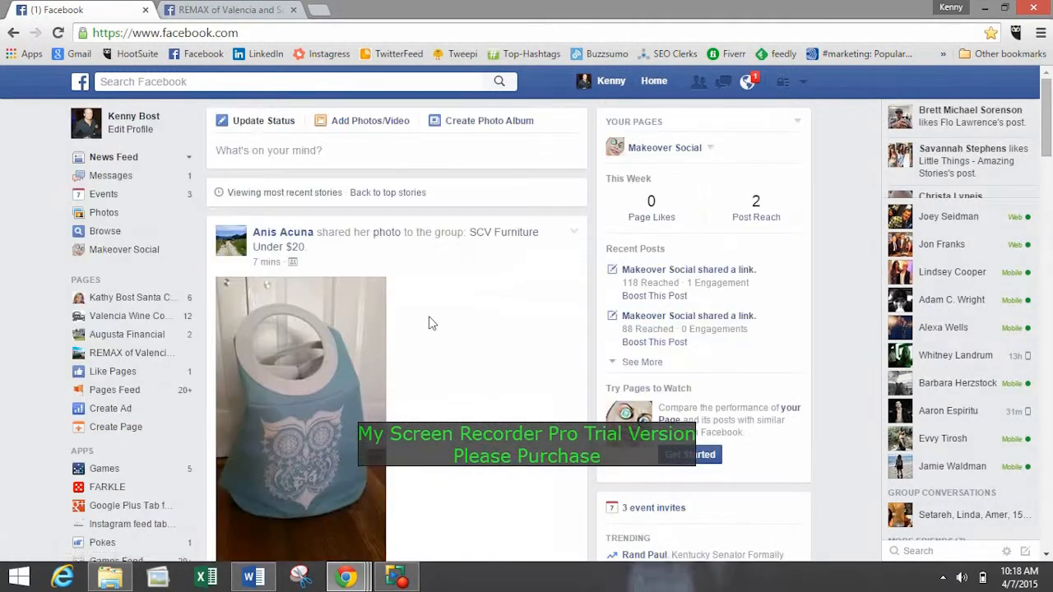
scroll(42, 353, down, 3)
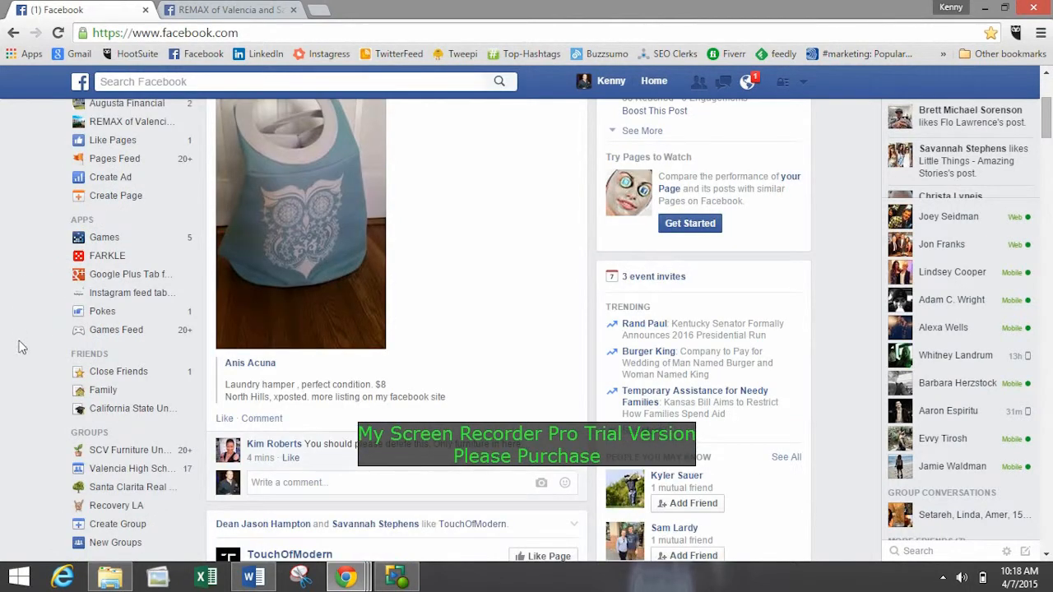
scroll(31, 328, down, 2)
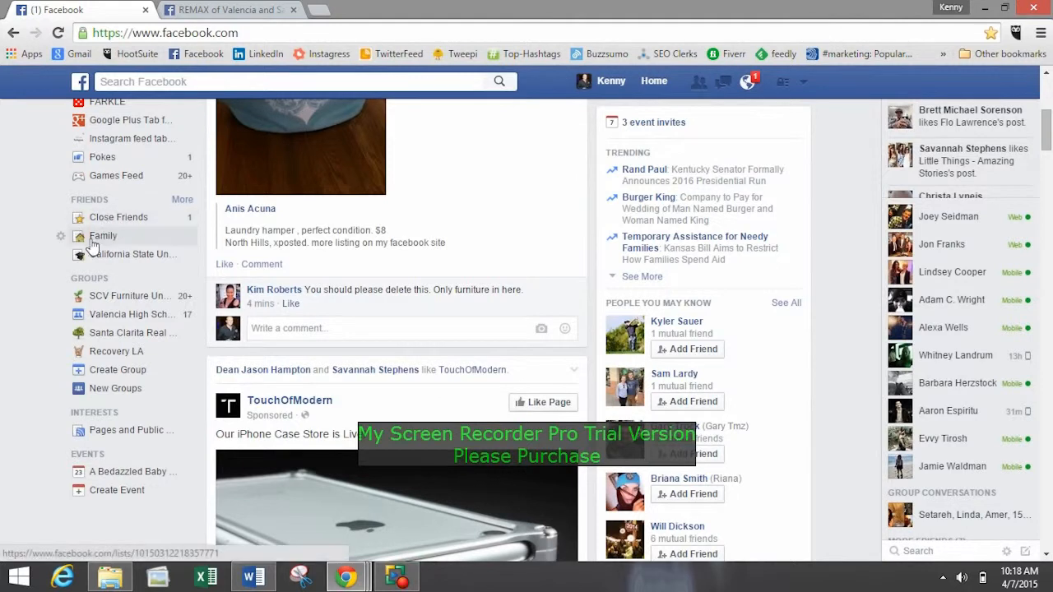
click(181, 207)
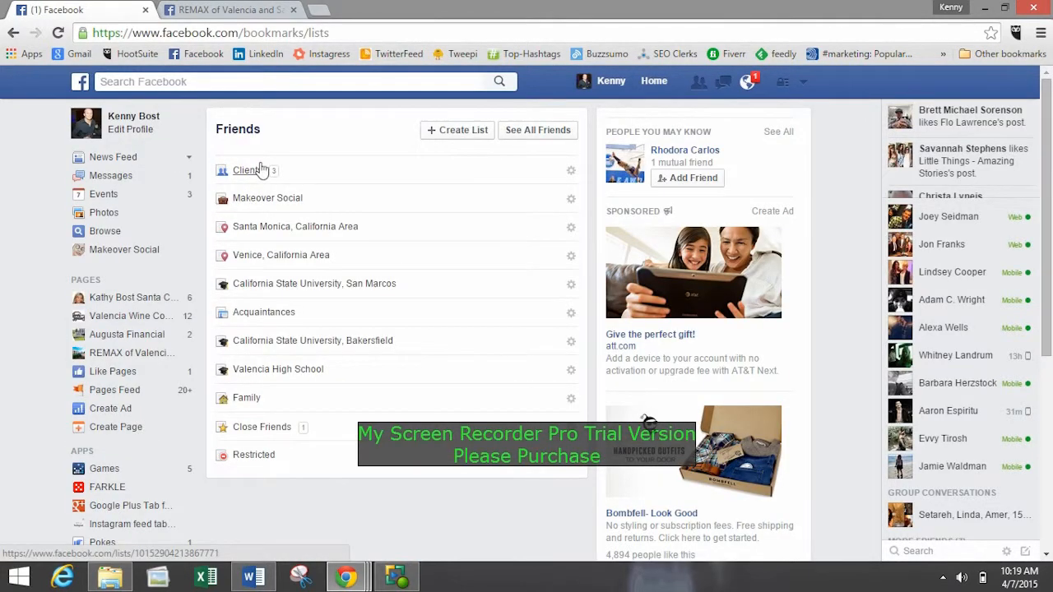
click(434, 134)
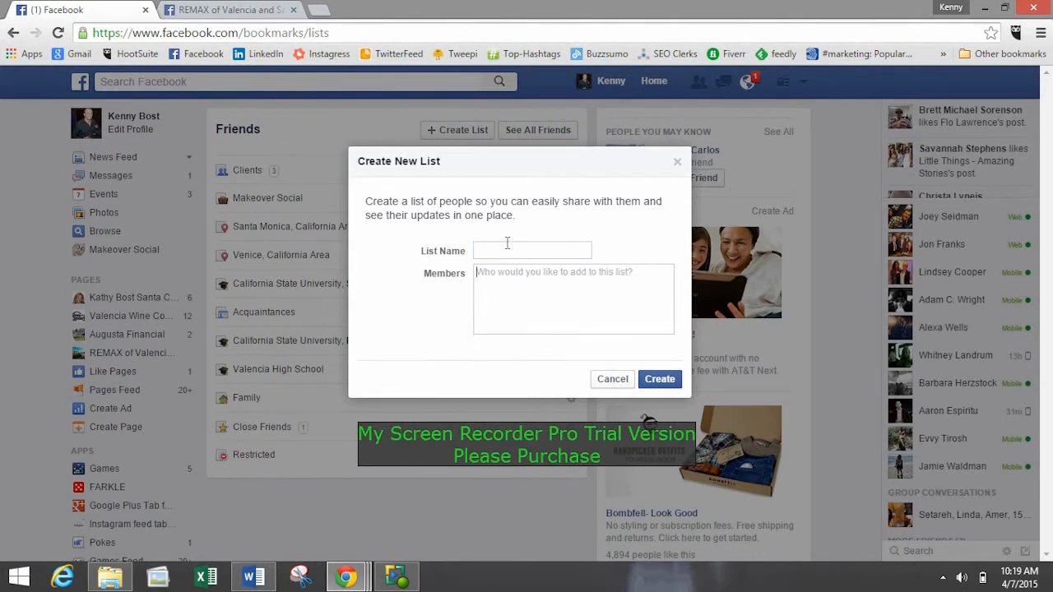
click(556, 310)
click(604, 383)
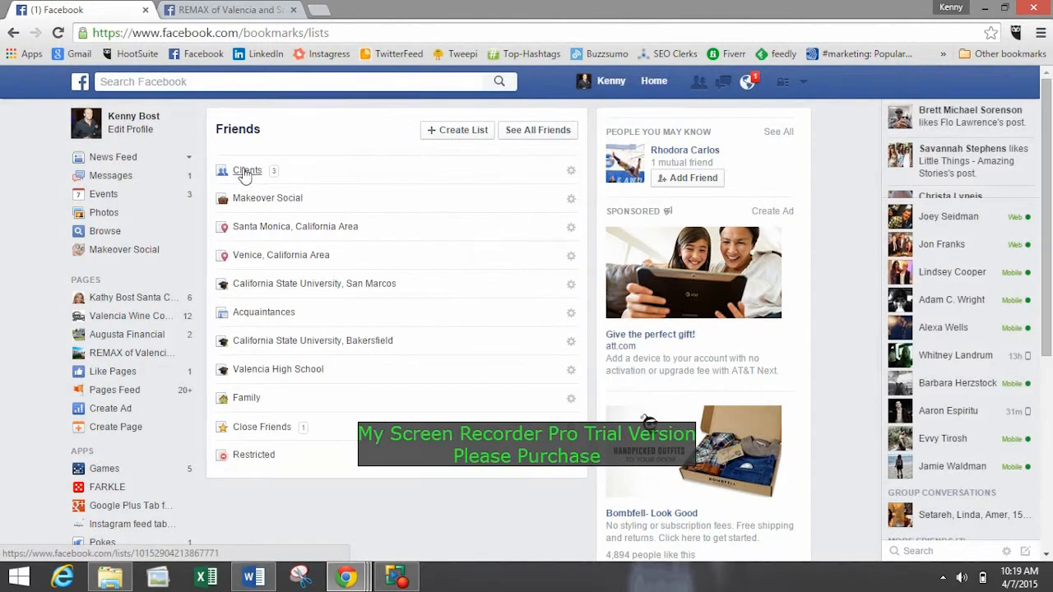
Open the Clients friend list and browse the posts from the people on it.
click(246, 171)
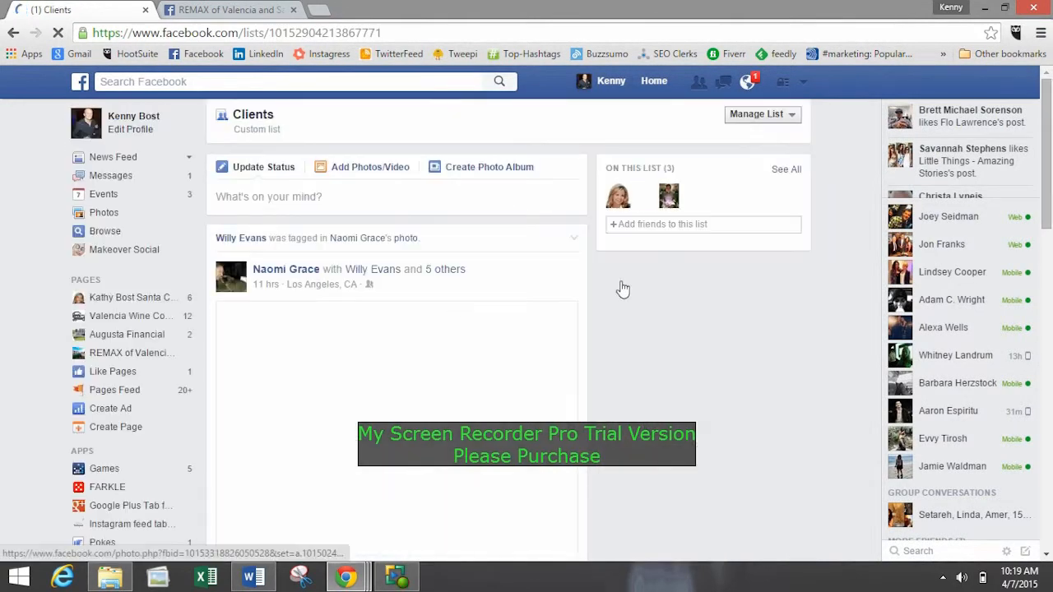
scroll(281, 206, down, 3)
scroll(281, 206, down, 15)
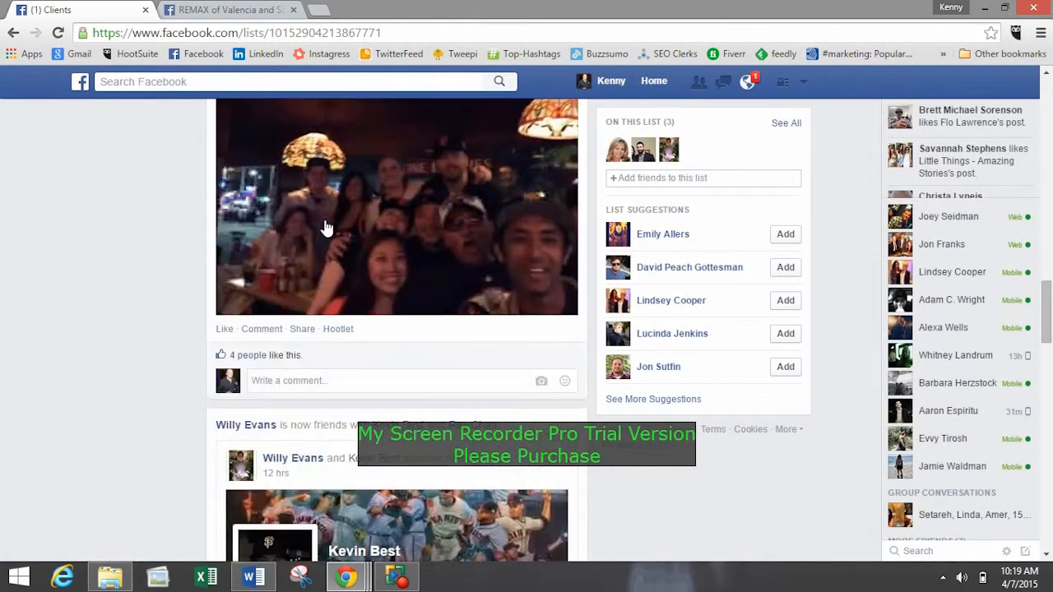
scroll(432, 357, up, 11)
scroll(436, 357, up, 10)
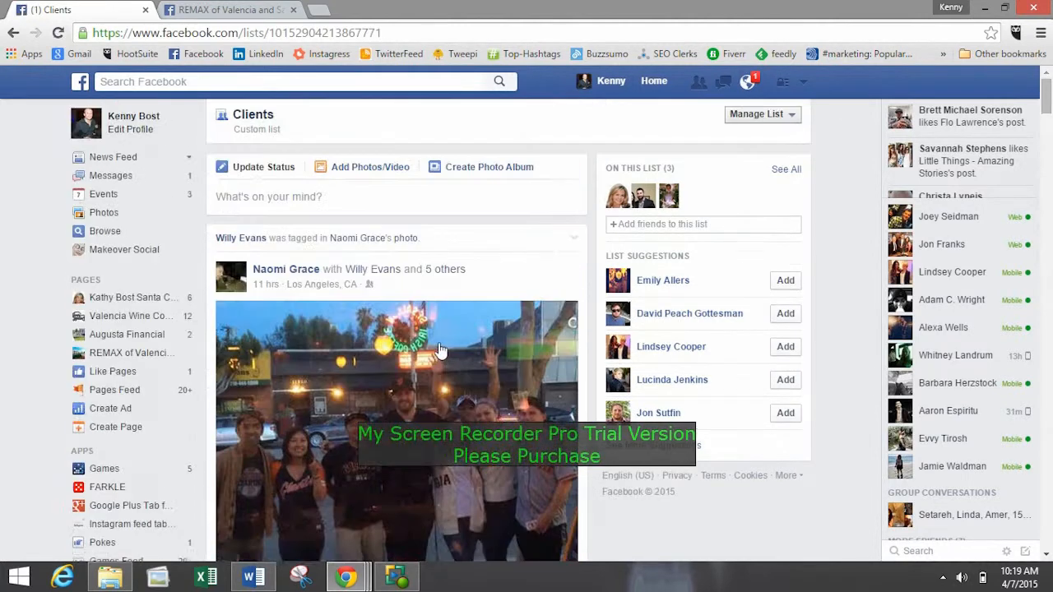
scroll(491, 221, down, 2)
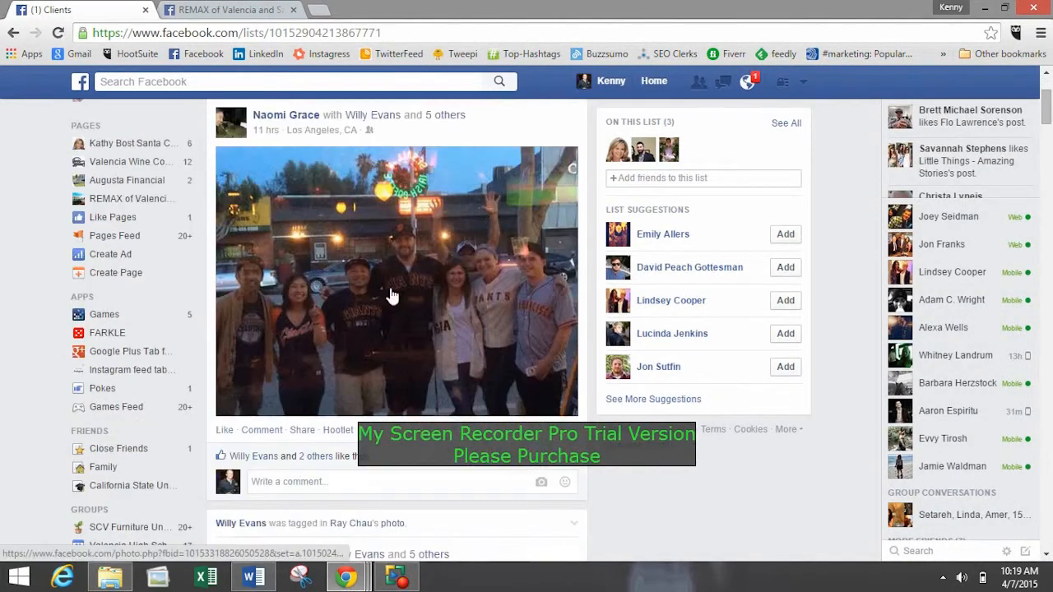
scroll(433, 379, up, 2)
scroll(434, 379, down, 2)
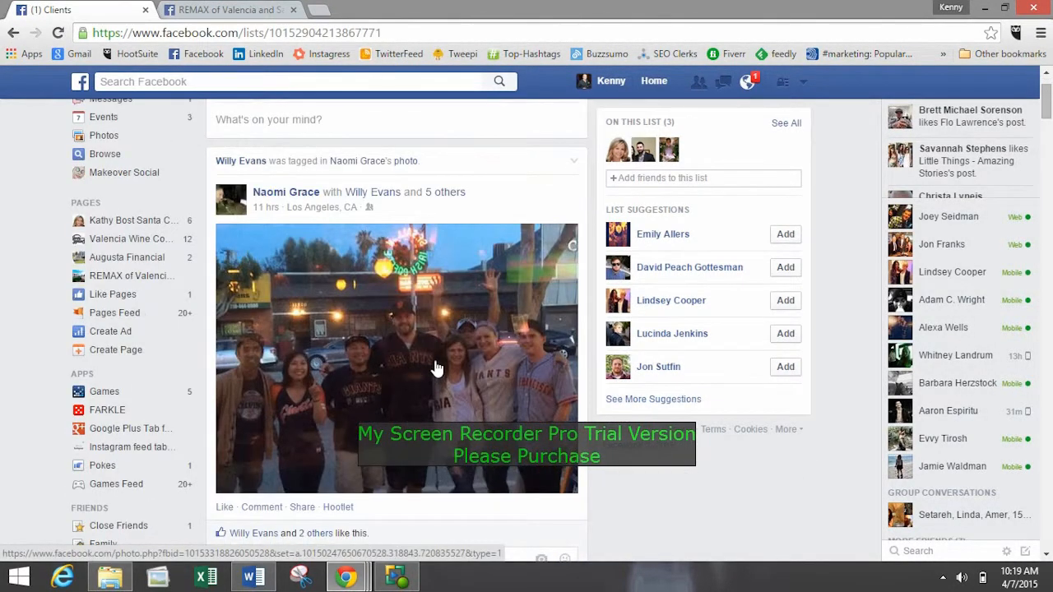
scroll(436, 370, down, 2)
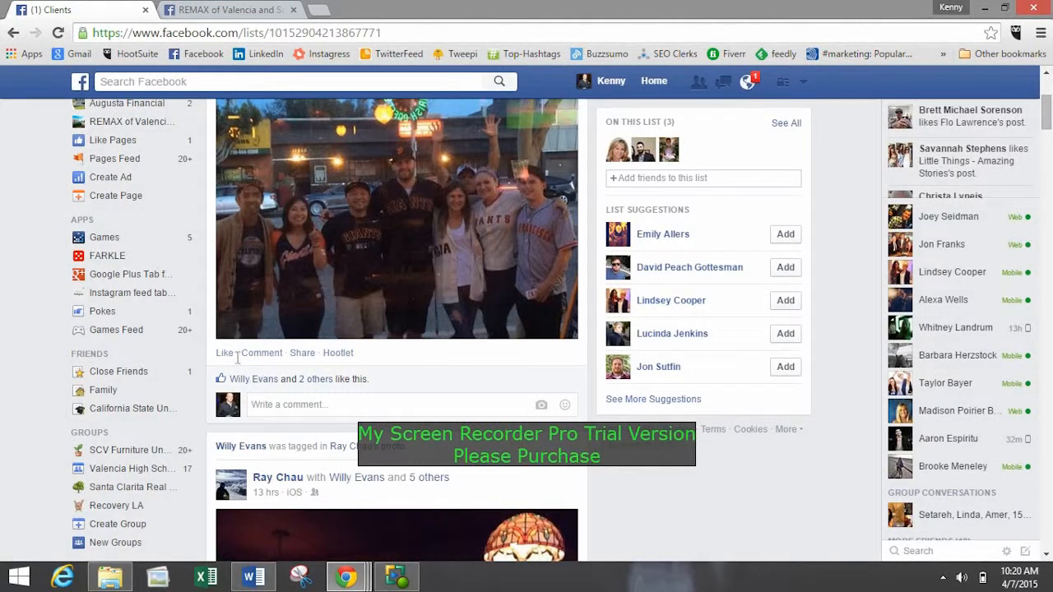
scroll(278, 360, down, 1)
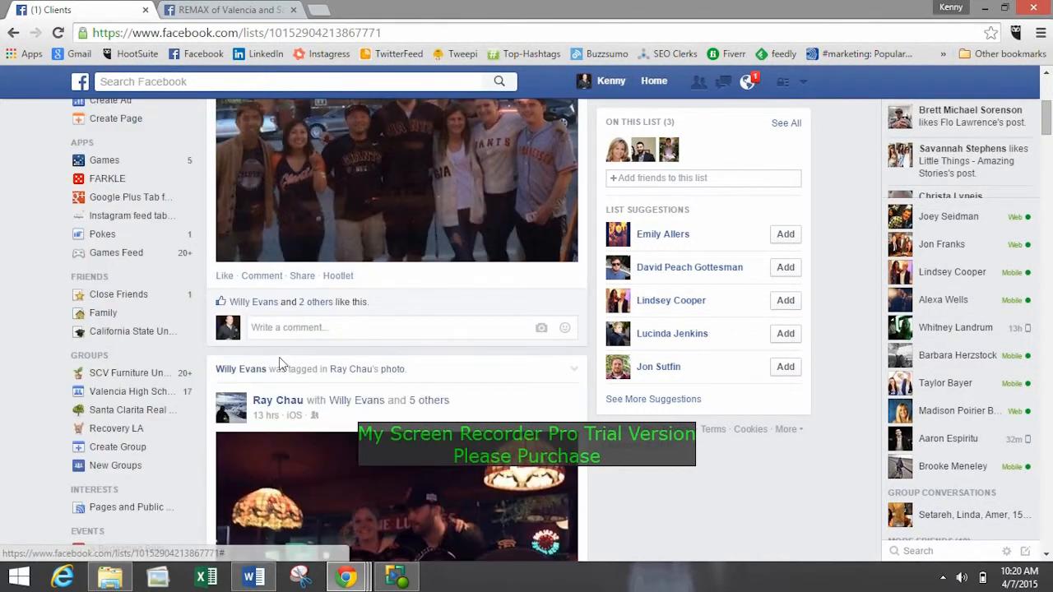
scroll(278, 364, down, 13)
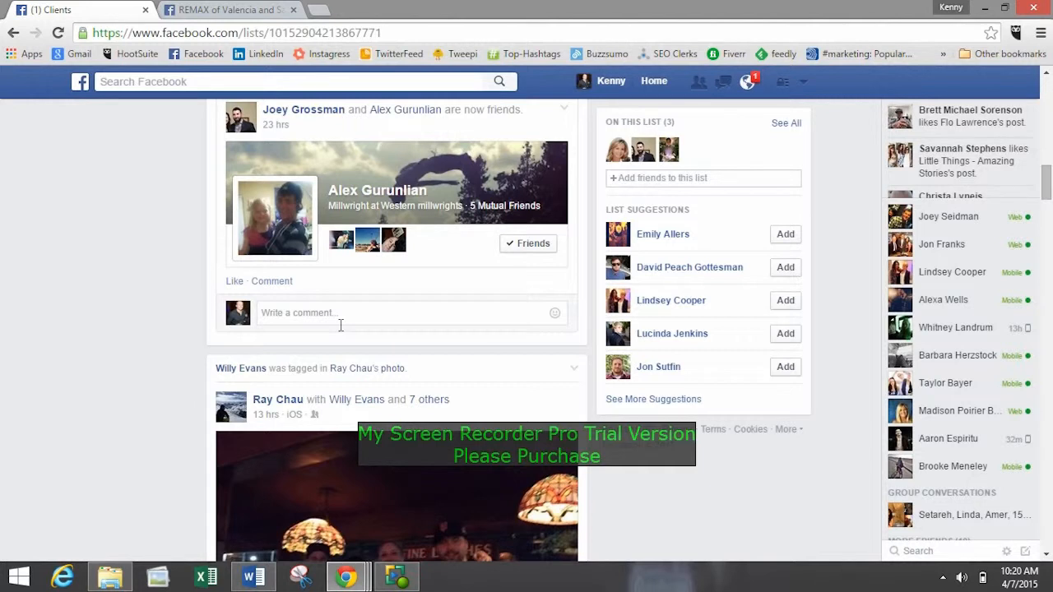
Open the personal profile for editing and look over its Work and Education section.
click(804, 84)
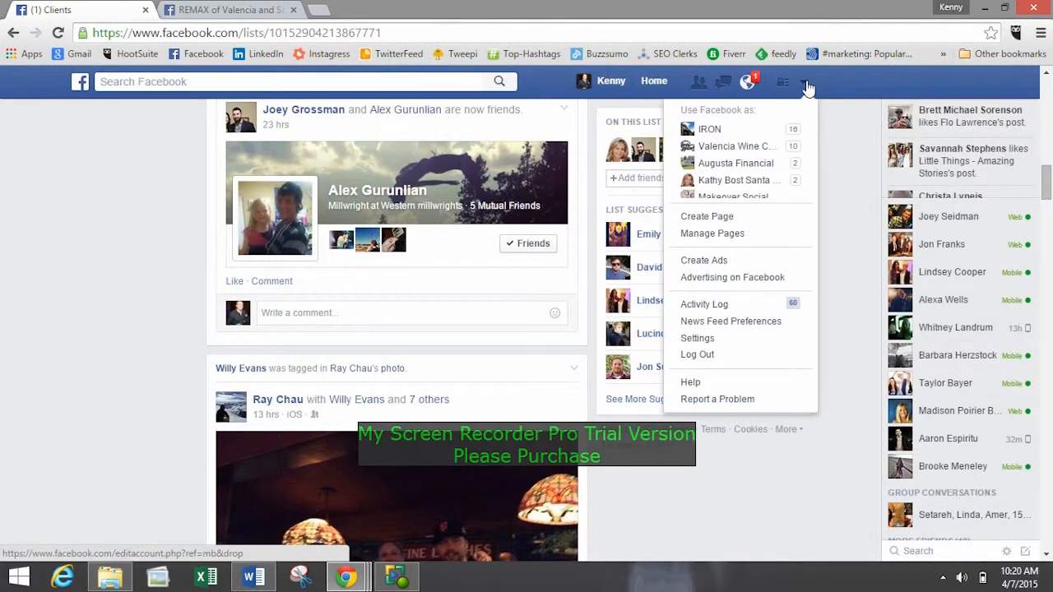
click(830, 131)
scroll(822, 165, up, 10)
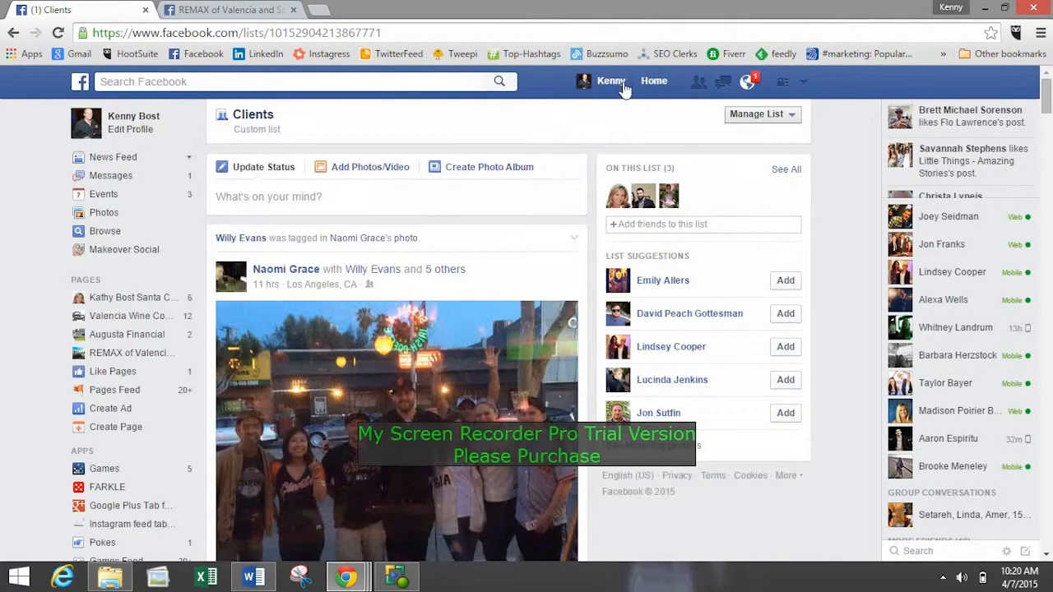
click(126, 140)
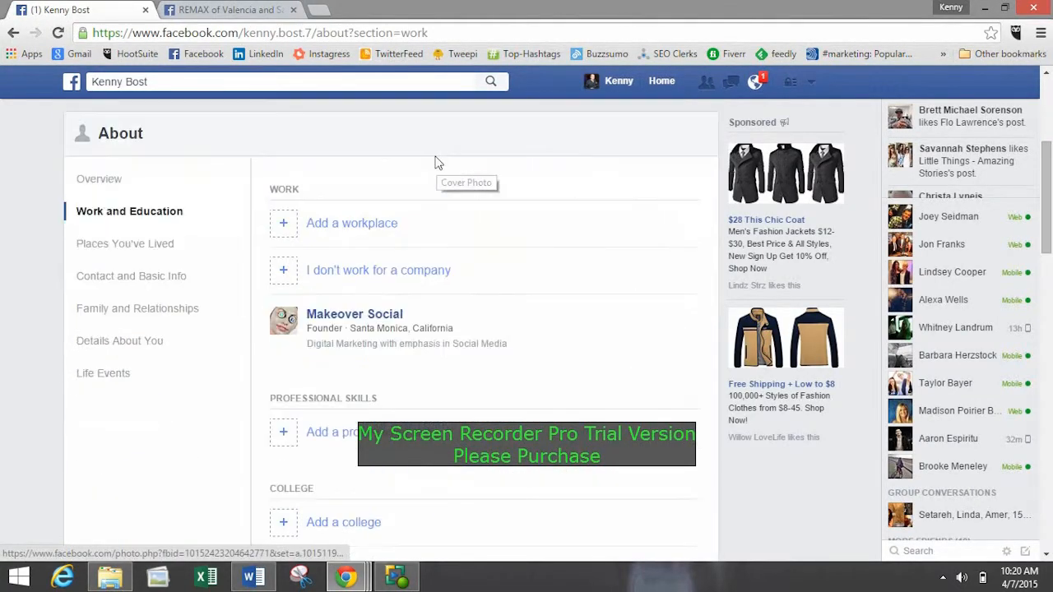
scroll(315, 164, down, 8)
scroll(254, 242, up, 10)
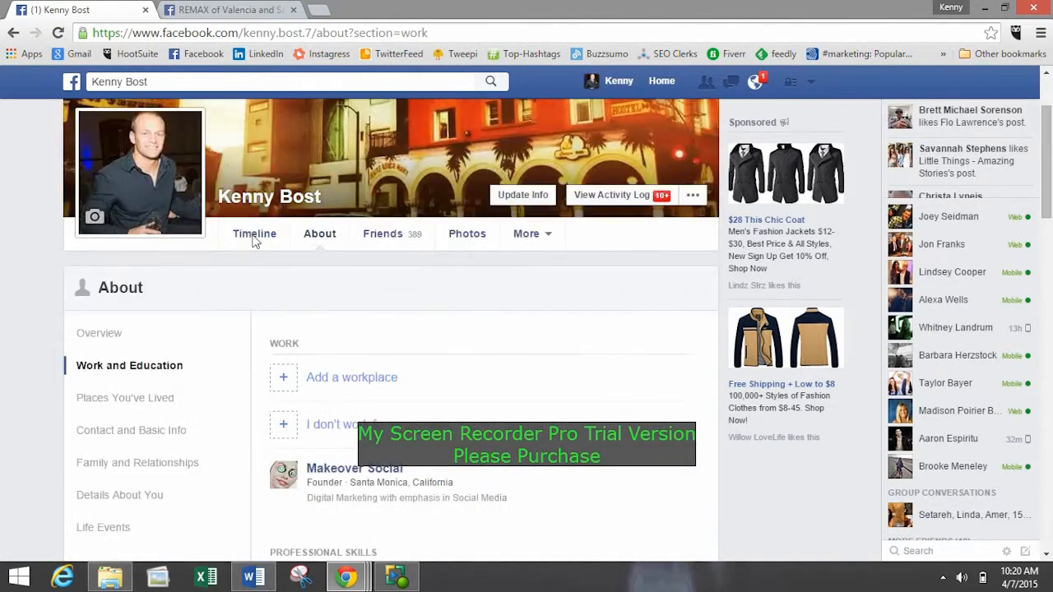
scroll(301, 254, down, 2)
scroll(344, 223, down, 1)
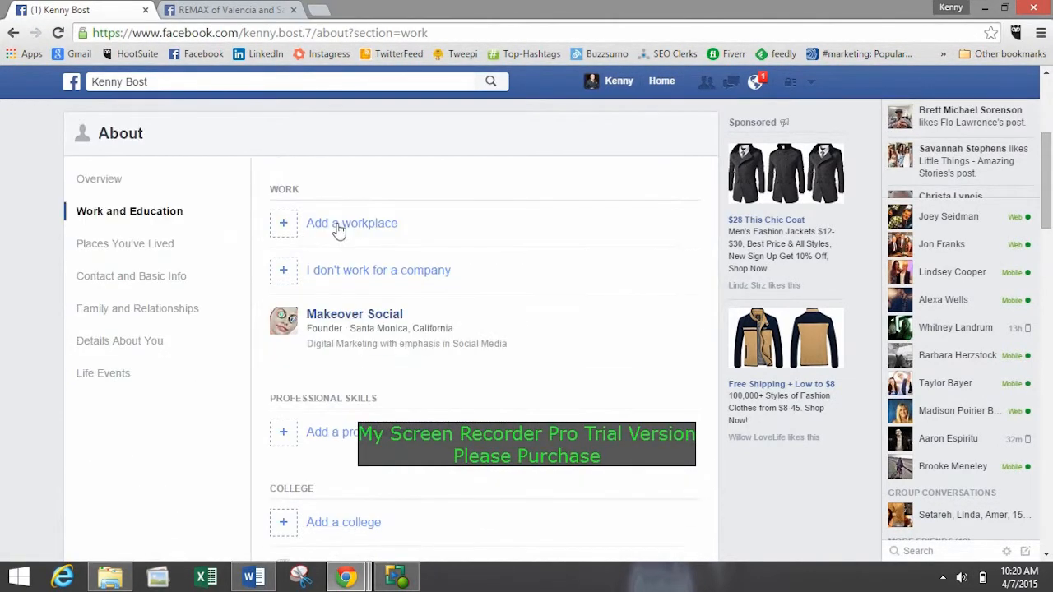
click(171, 85)
click(173, 81)
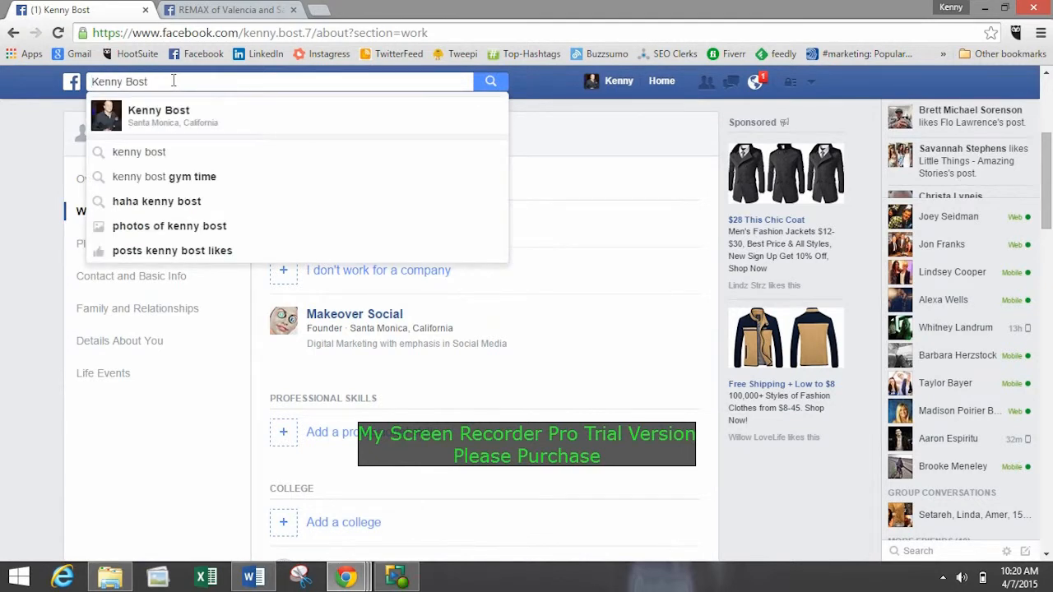
key(ctrl+a)
key(BackSpace)
click(41, 164)
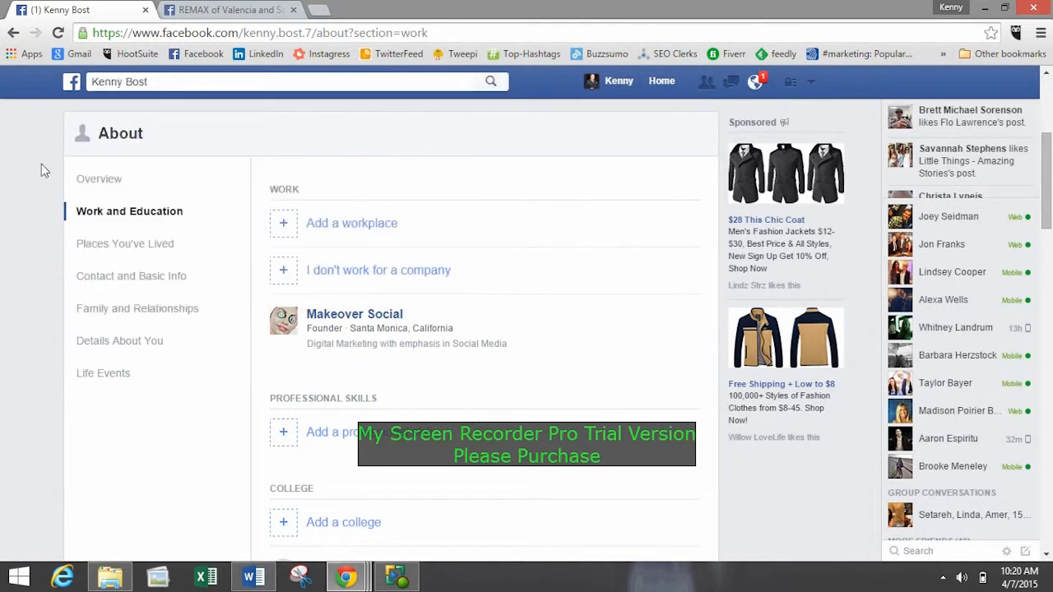
Switch the About page to its Overview section and review the summarised profile details.
scroll(71, 189, down, 4)
scroll(152, 204, up, 6)
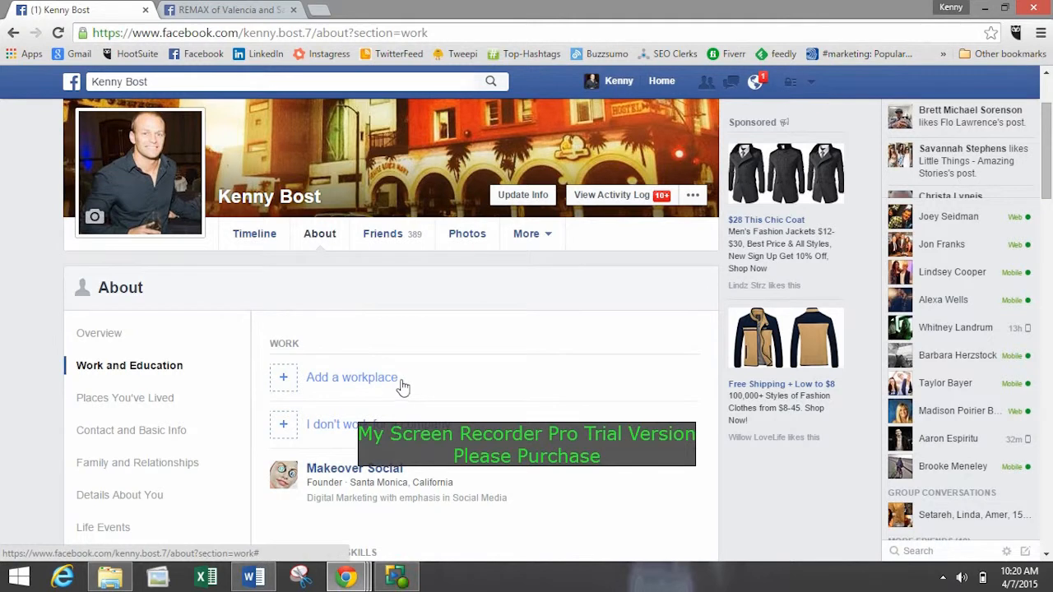
scroll(354, 364, down, 1)
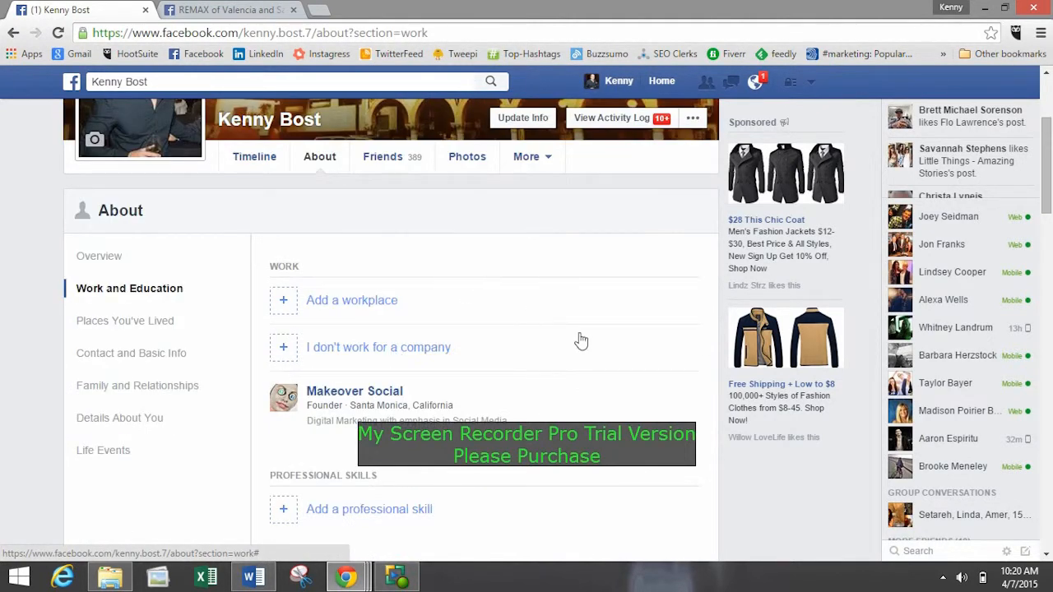
scroll(322, 260, down, 1)
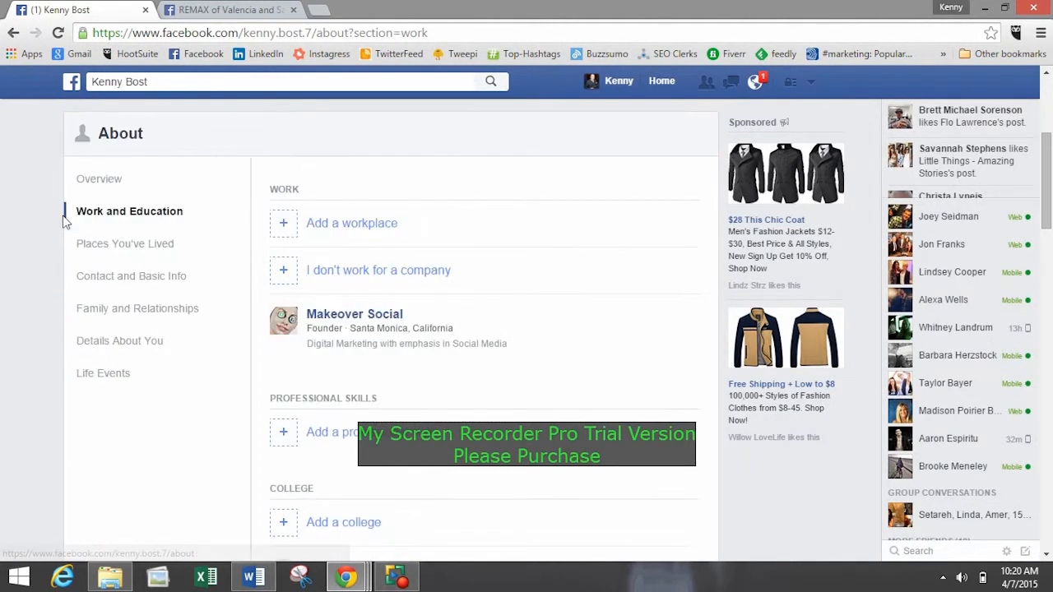
click(111, 188)
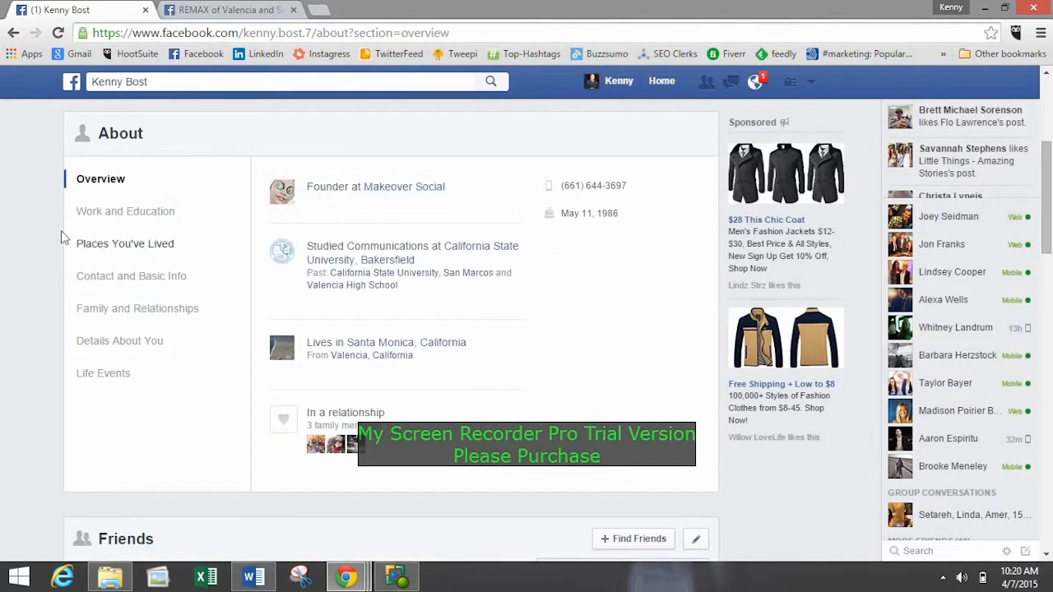
scroll(77, 315, down, 2)
scroll(161, 319, up, 2)
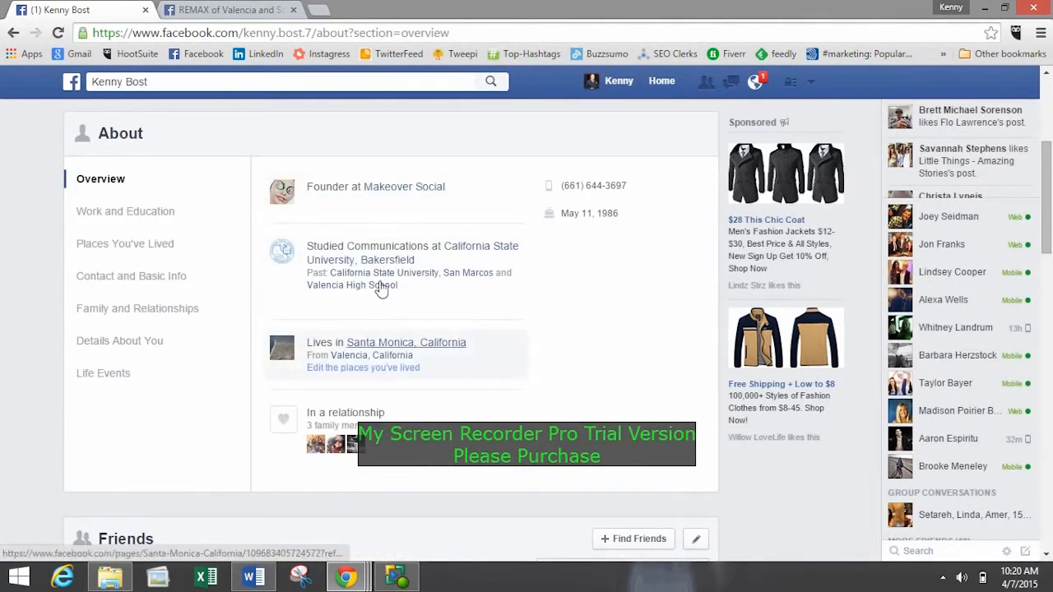
scroll(598, 213, up, 1)
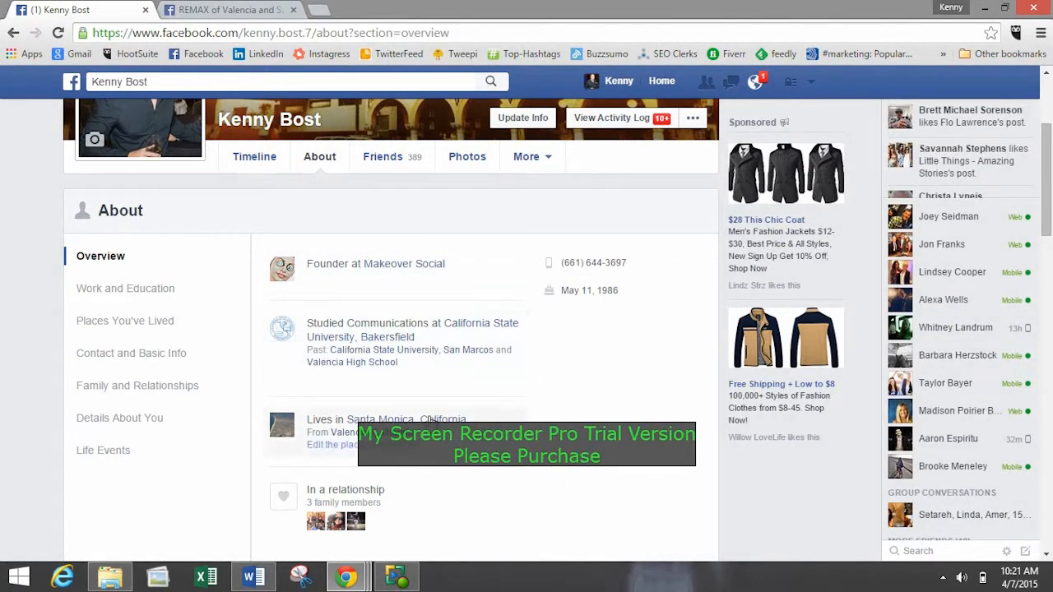
Start a new workplace entry under Work and Education with REMAX of Valencia and Santa Clarita as the company.
click(134, 298)
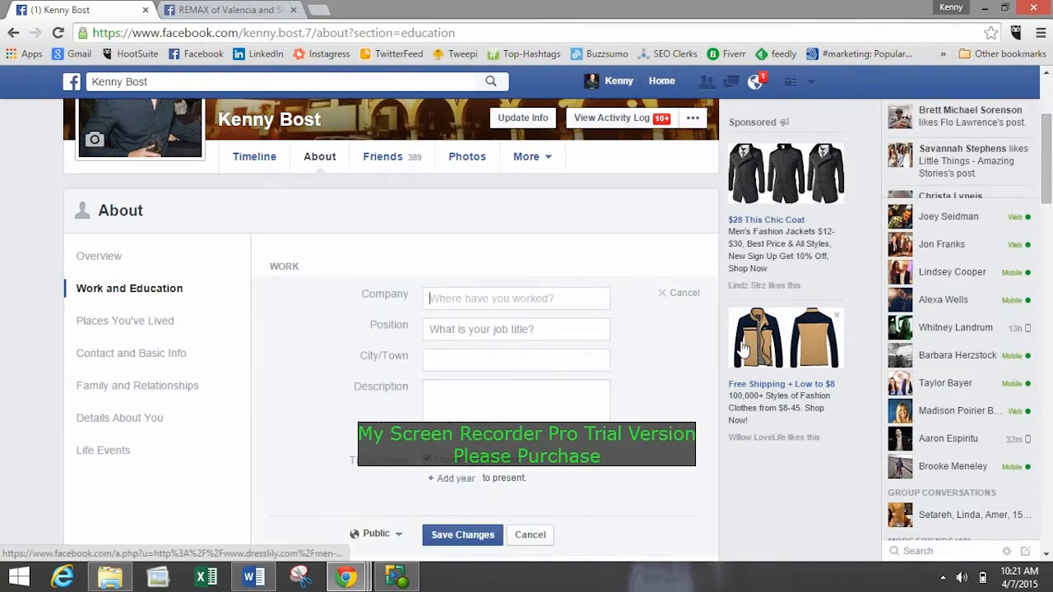
scroll(392, 247, down, 1)
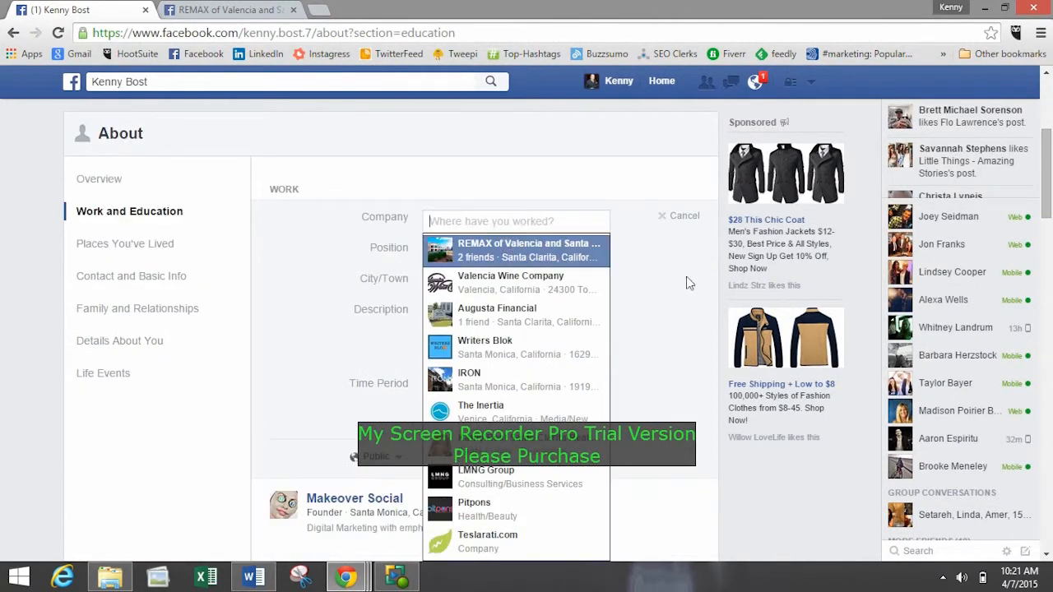
click(536, 251)
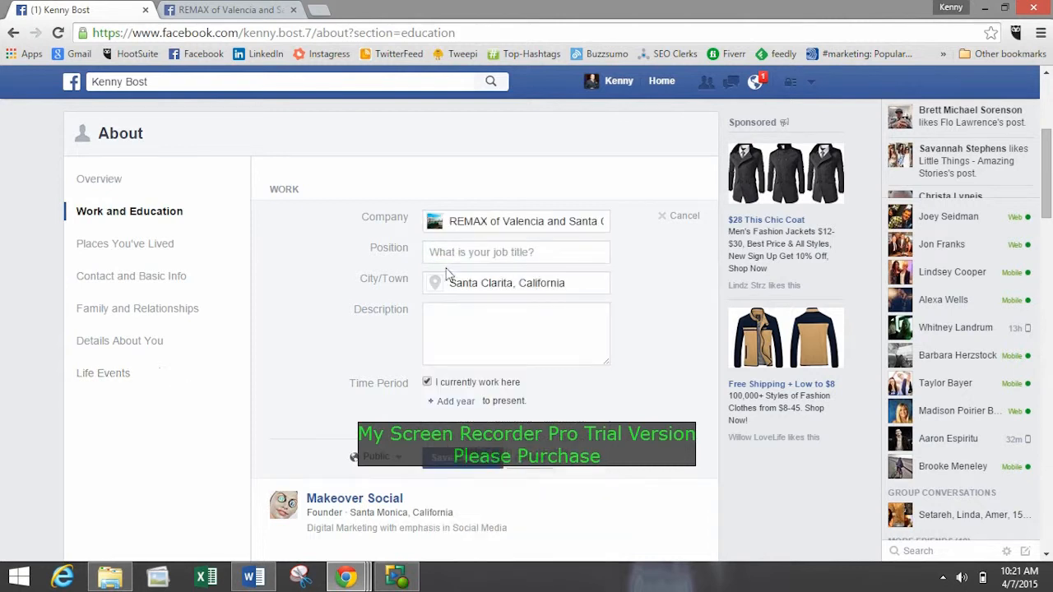
Try to enter "Social Media Liason" as the position in the new workplace entry.
click(468, 252)
text(Socia)
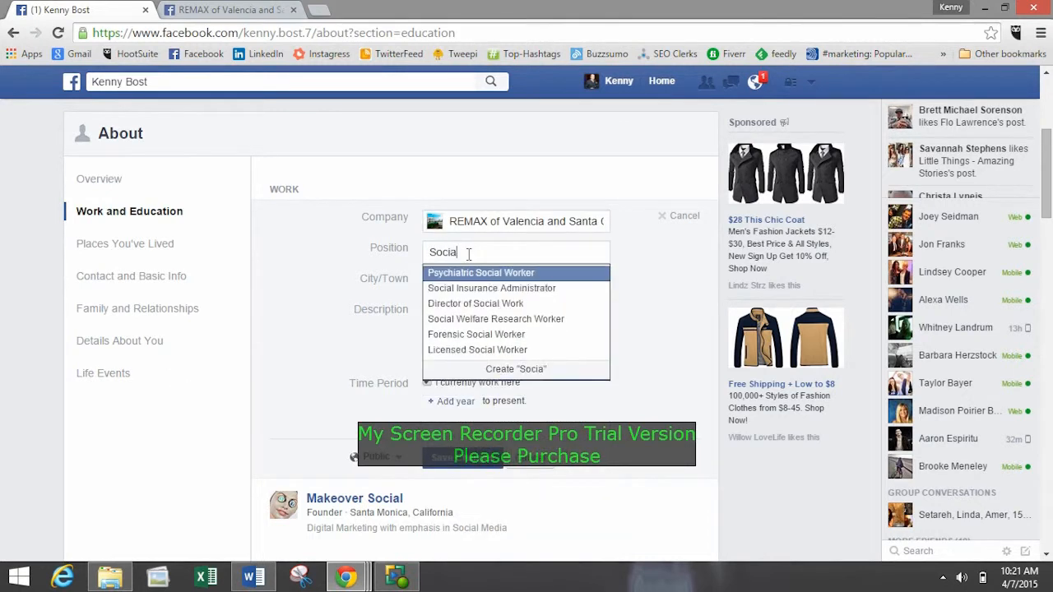
text(l Media Liason)
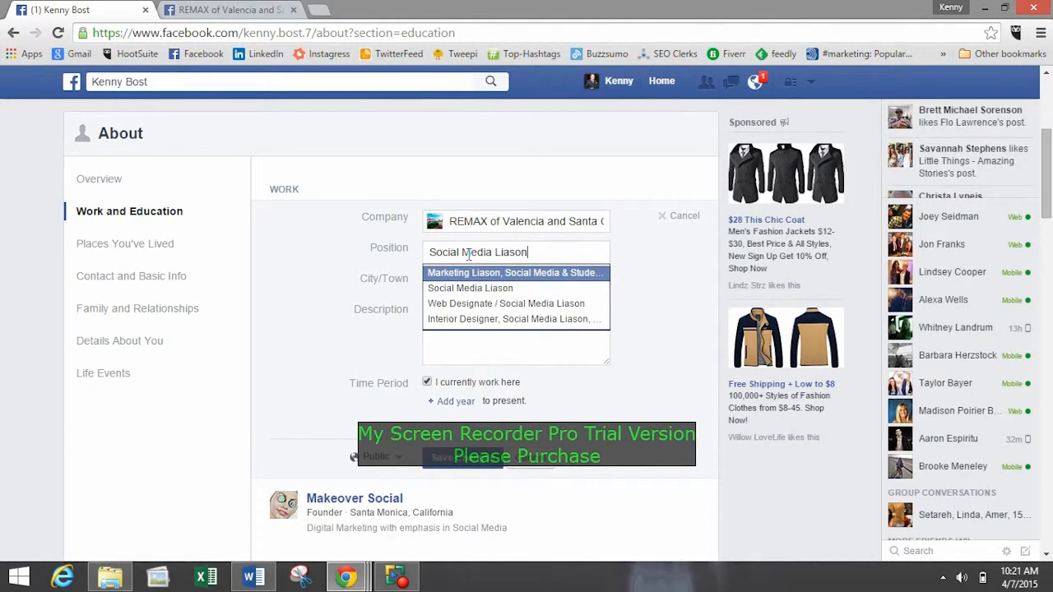
click(349, 244)
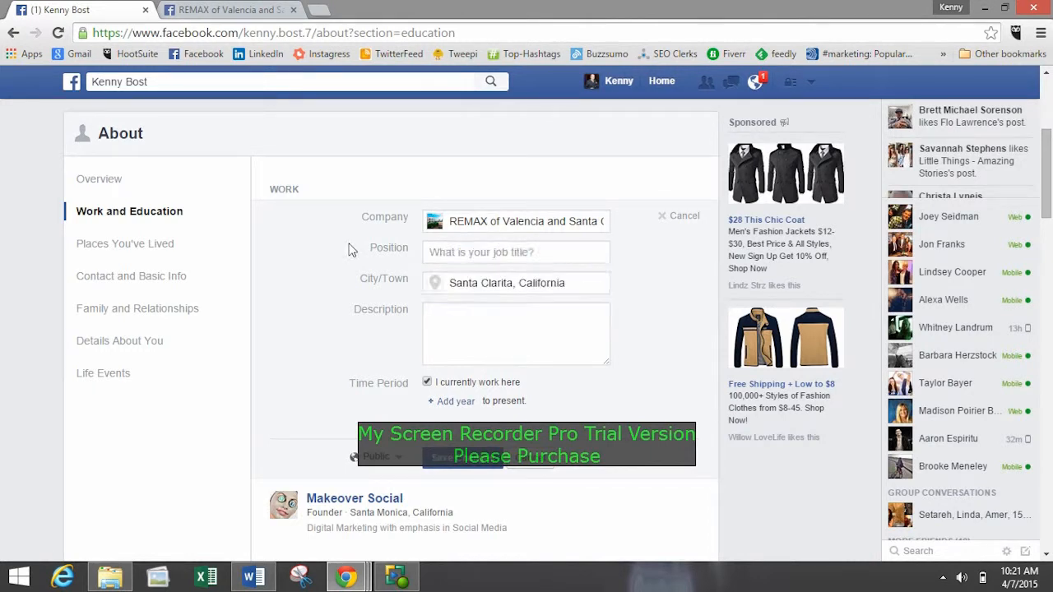
Describe the new workplace as "Social Media Manager" and save the entry.
click(458, 320)
scroll(460, 323, down, 1)
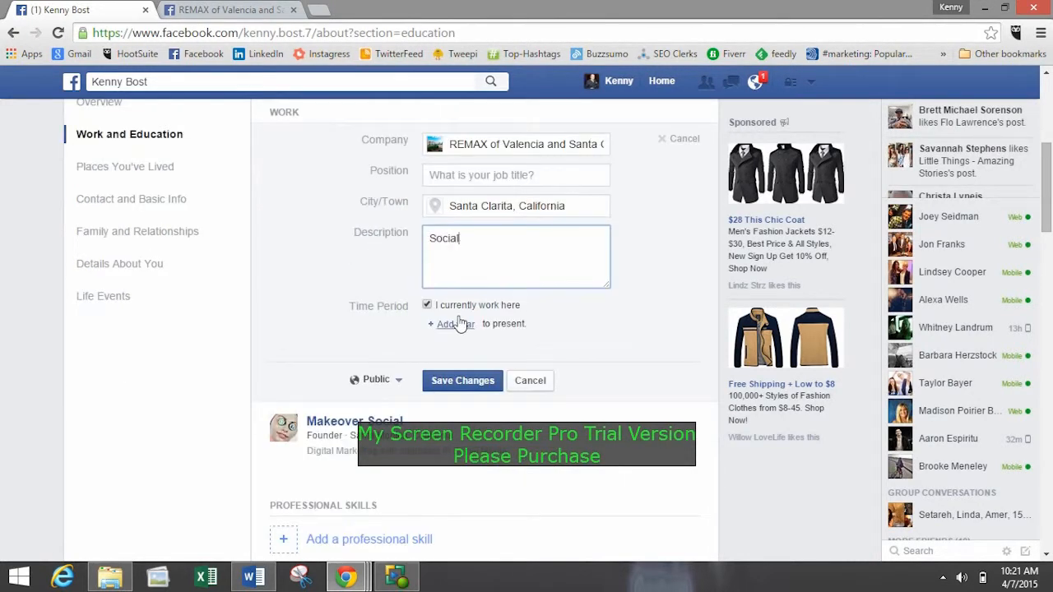
text(Social Media Manager)
click(462, 382)
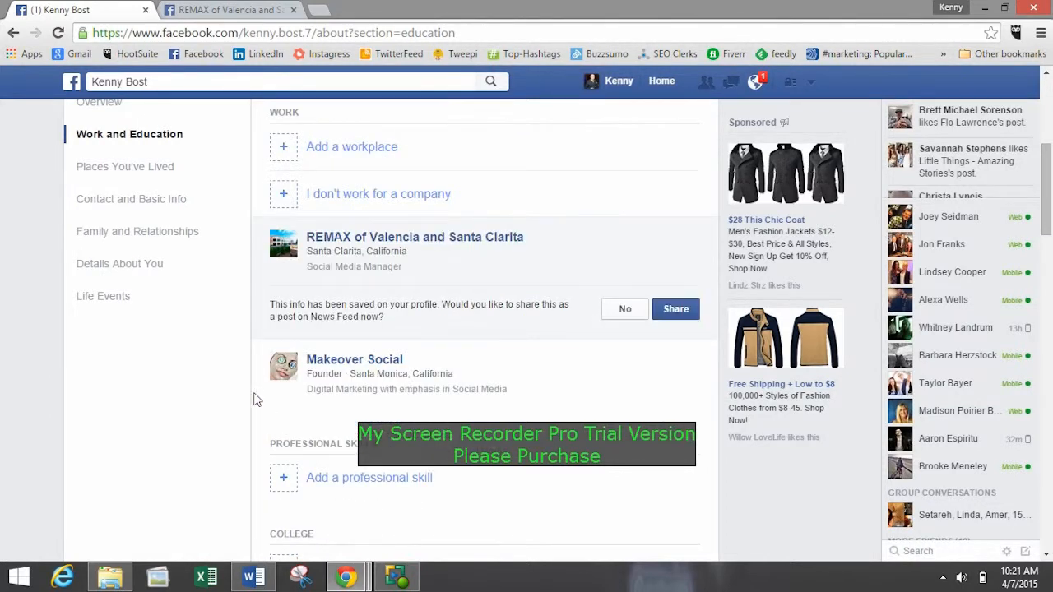
Review the saved workplace and the options for adding professional skills, colleges and high schools.
scroll(437, 348, up, 1)
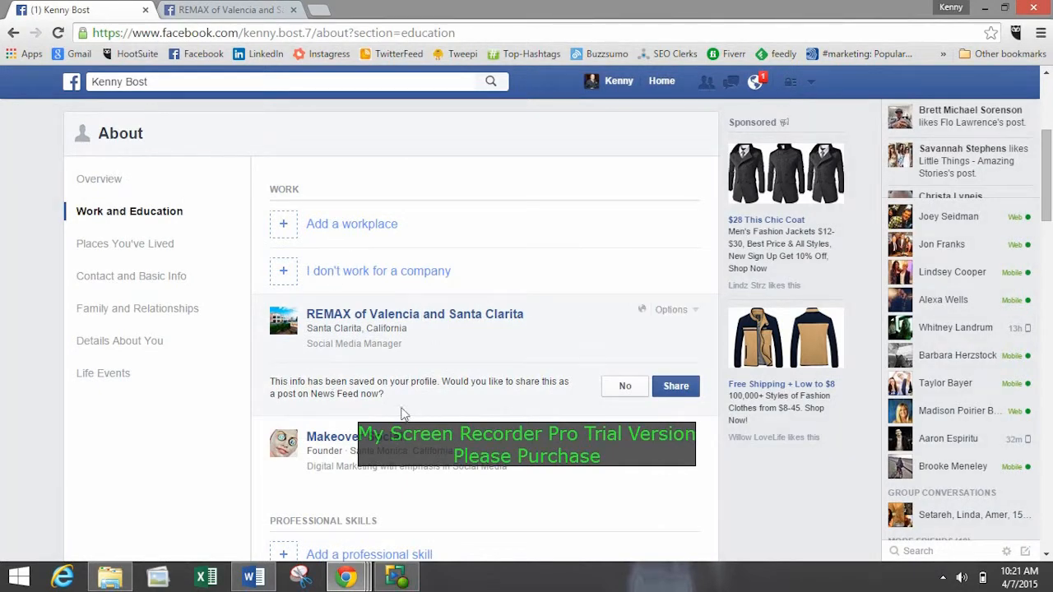
scroll(475, 386, down, 1)
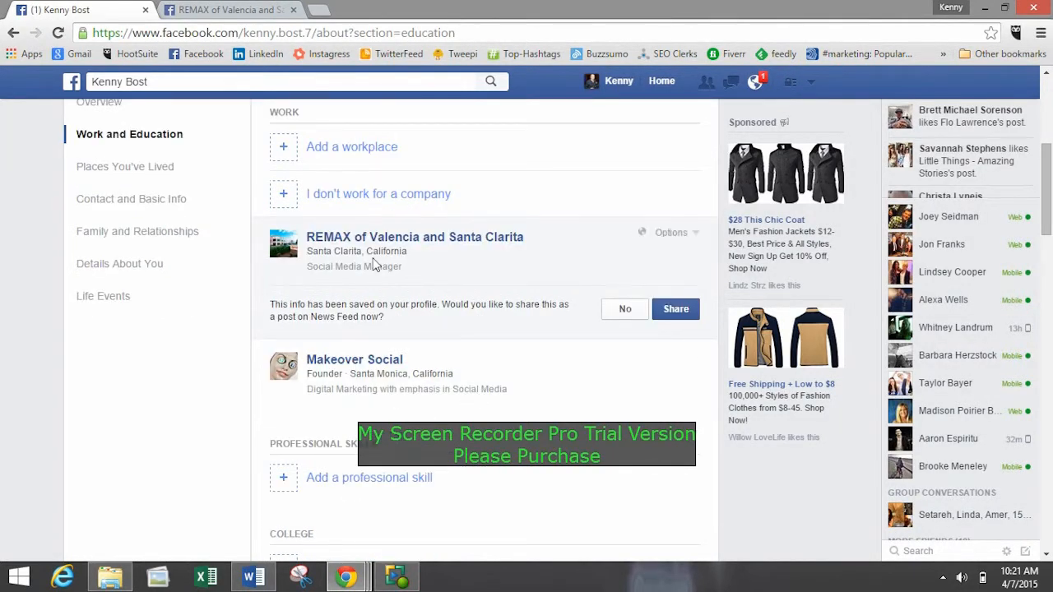
scroll(469, 393, down, 1)
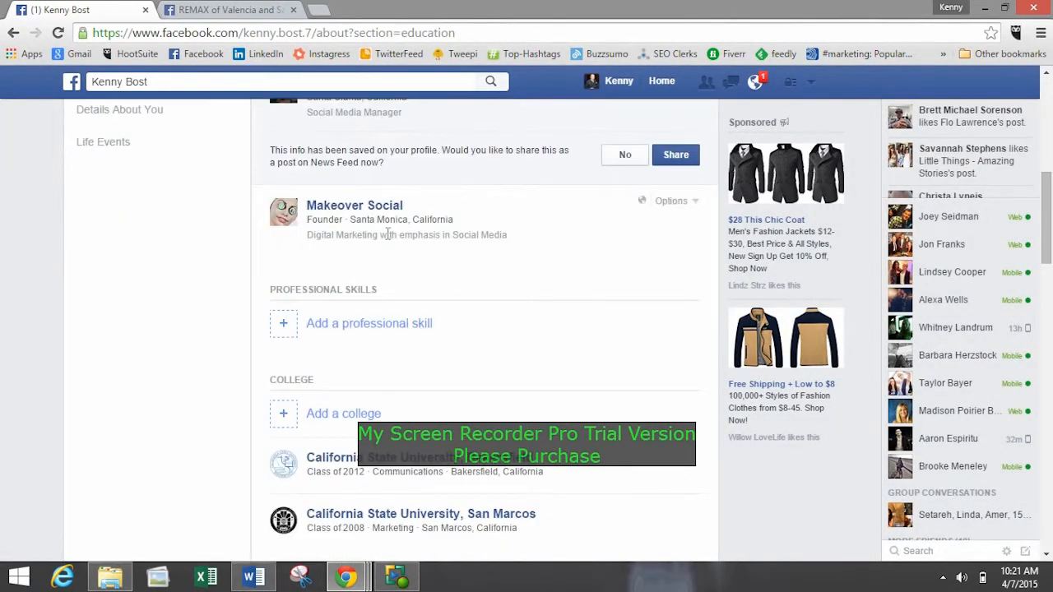
scroll(196, 288, down, 2)
click(355, 248)
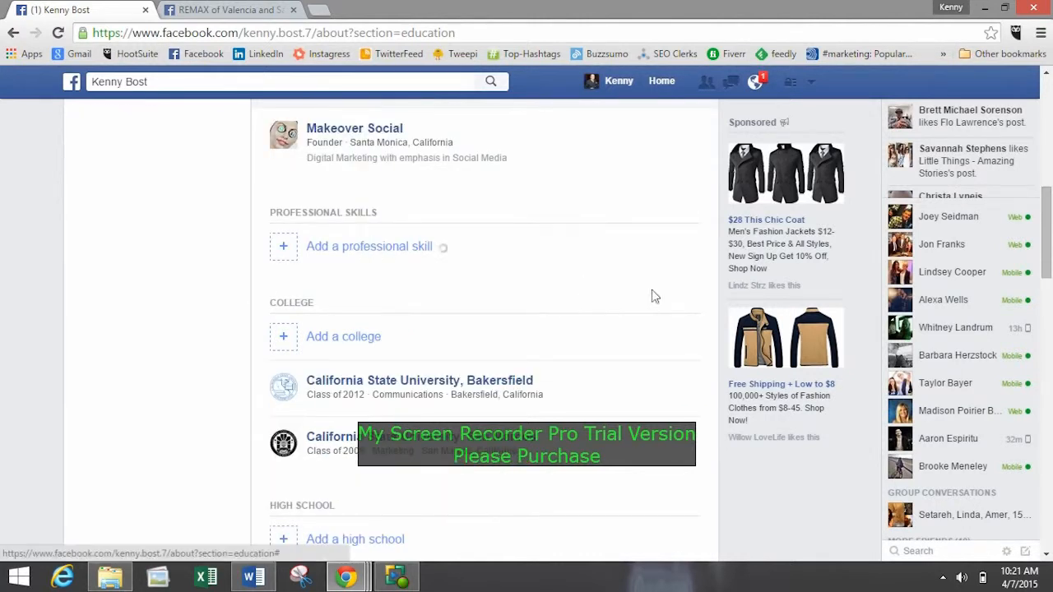
click(524, 288)
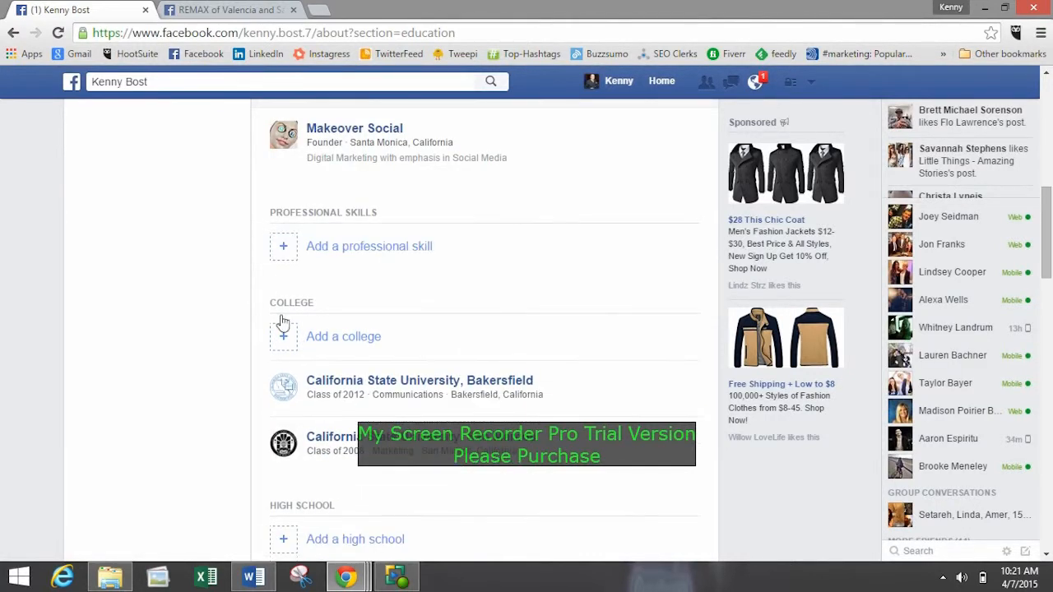
scroll(367, 372, down, 2)
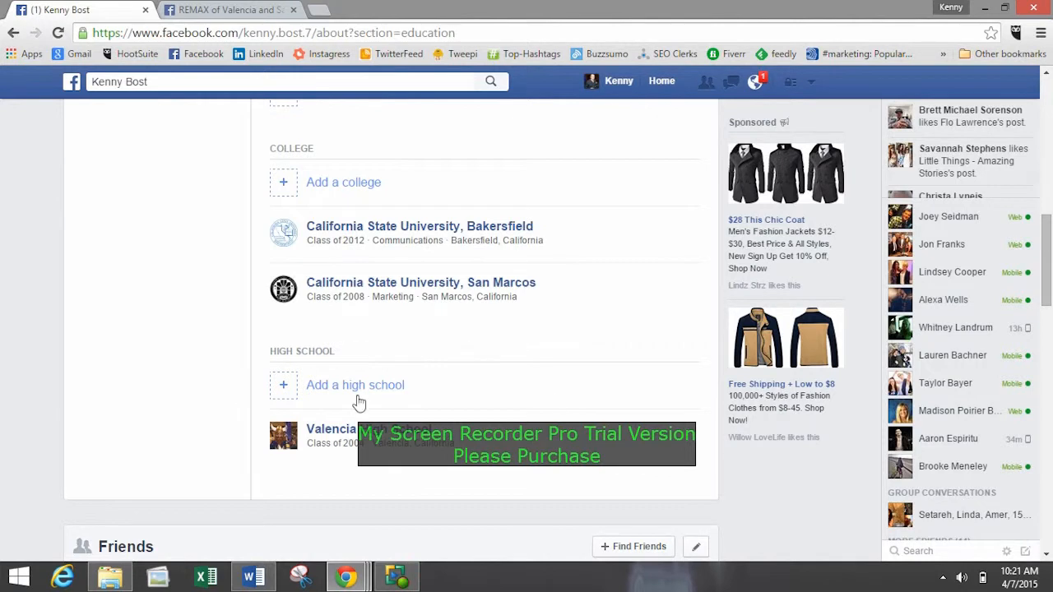
Review the Places You've Lived and Contact and Basic Info sections of the profile.
scroll(360, 402, down, 3)
scroll(254, 404, up, 10)
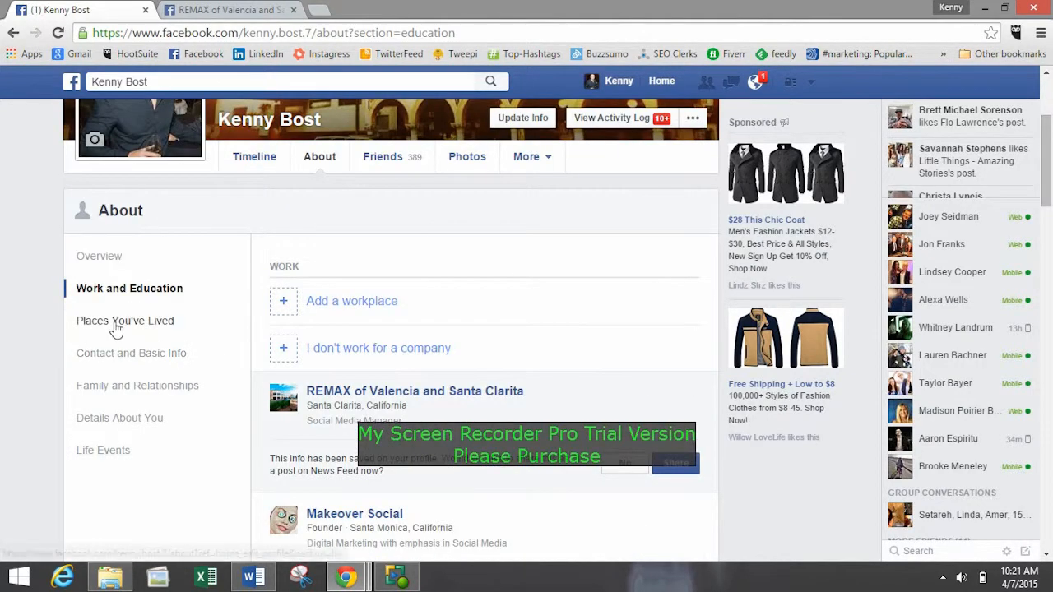
click(115, 327)
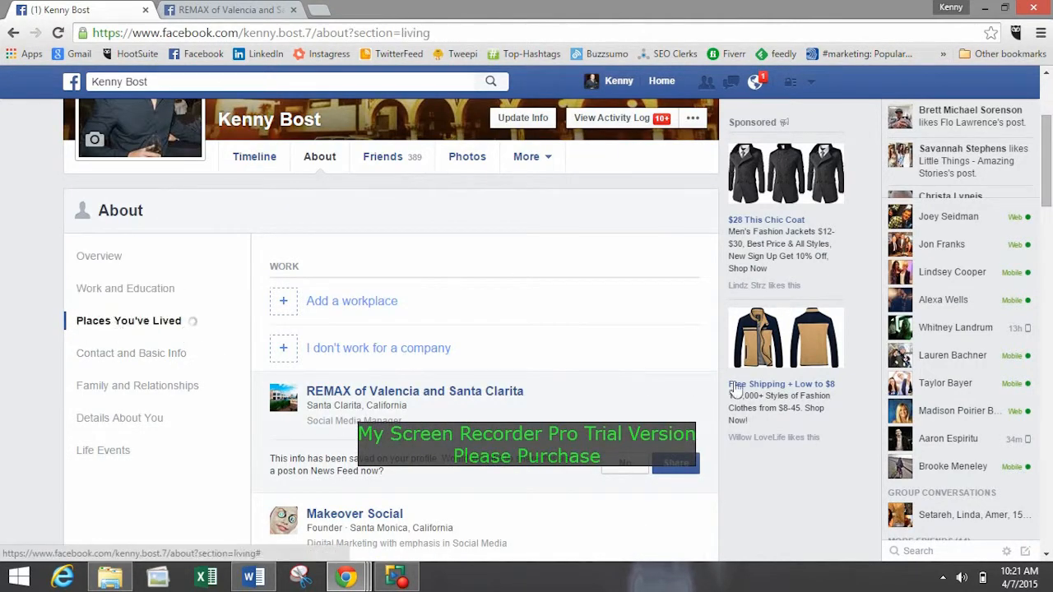
click(130, 356)
scroll(527, 353, down, 3)
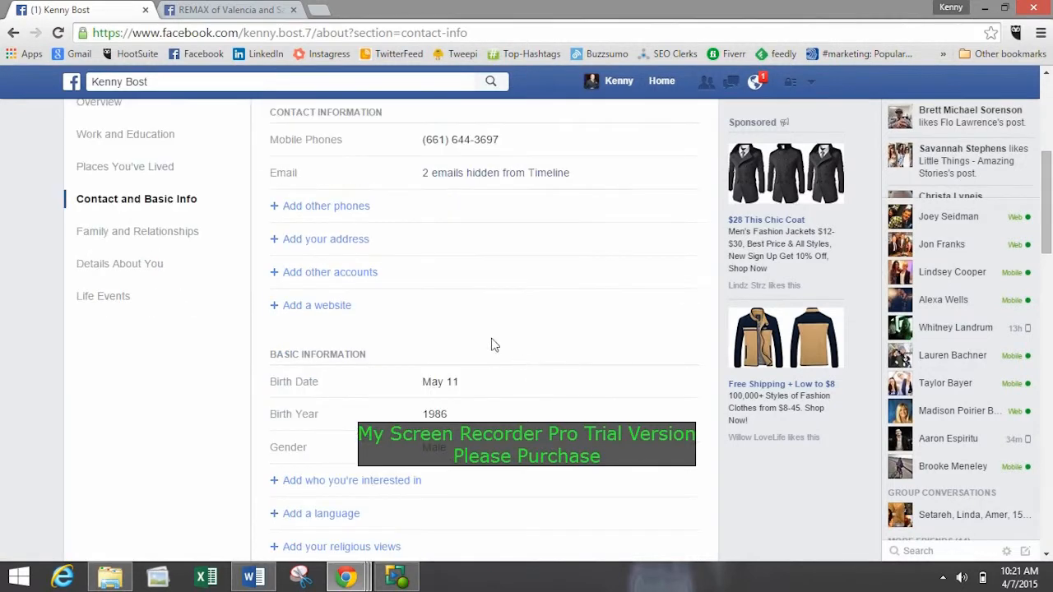
scroll(336, 205, up, 1)
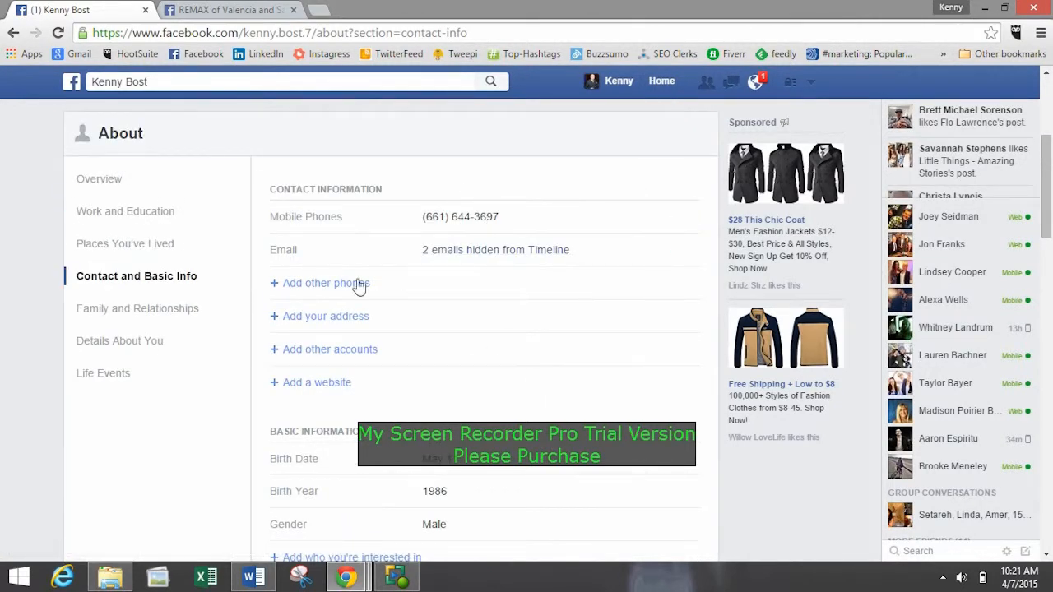
scroll(341, 321, down, 3)
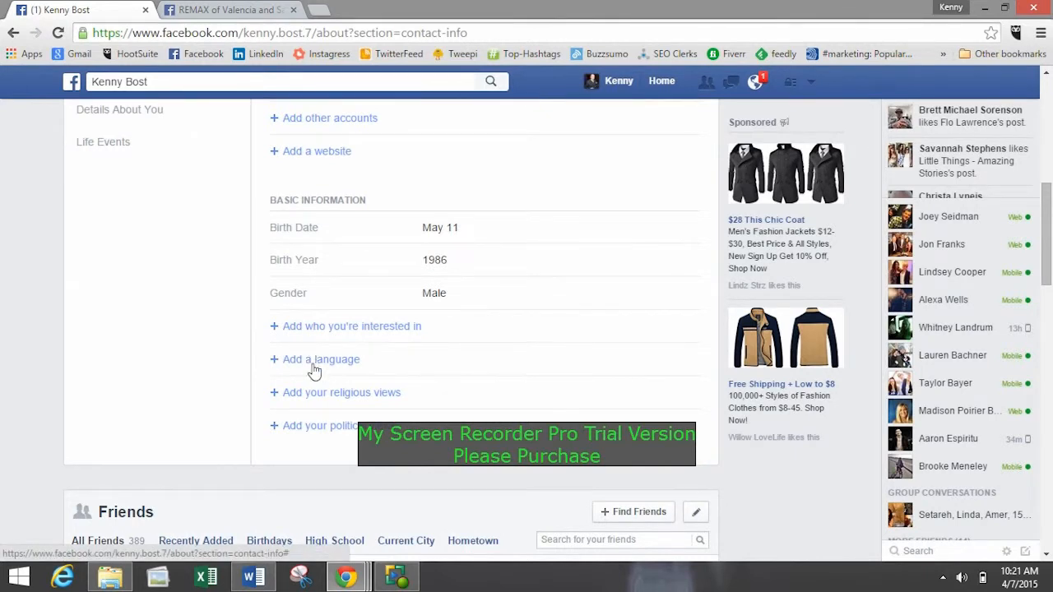
scroll(176, 337, up, 2)
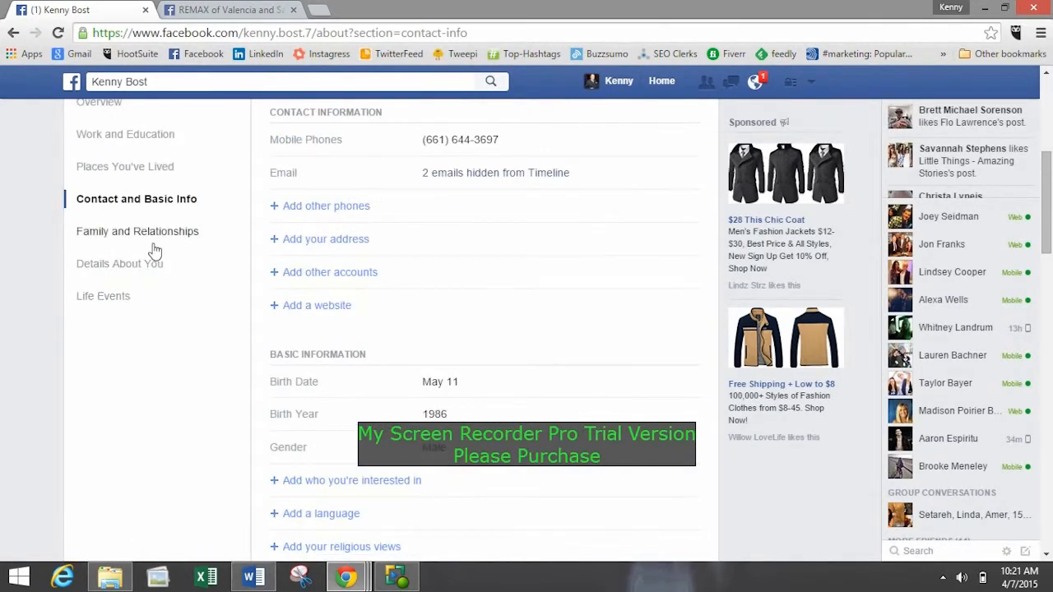
Look through the Family and Relationships, Details About You and Life Events sections, and return to the profile's Overview.
click(135, 234)
scroll(493, 362, up, 3)
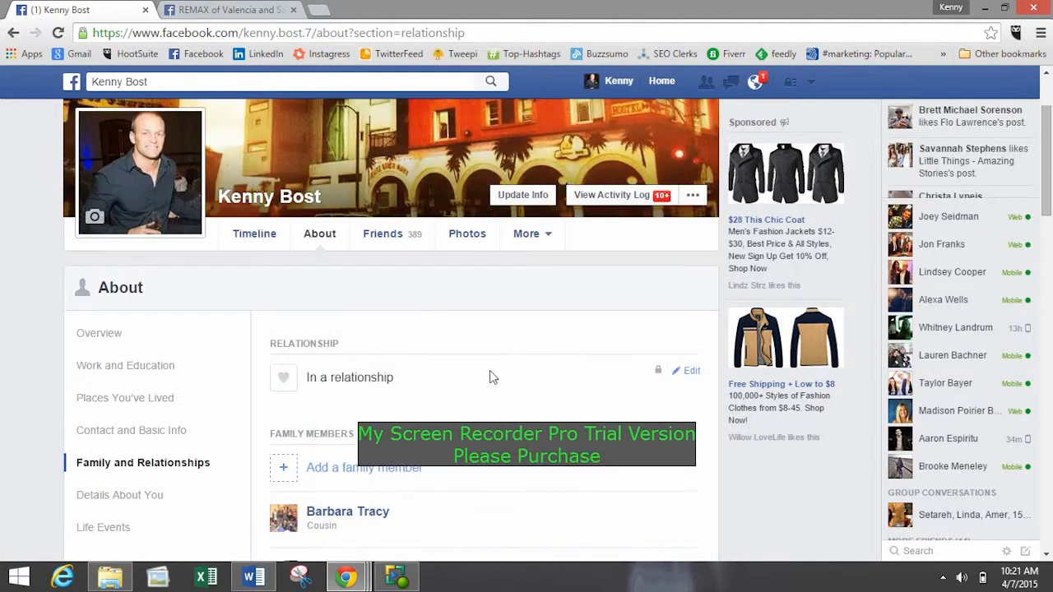
scroll(490, 376, down, 2)
click(169, 342)
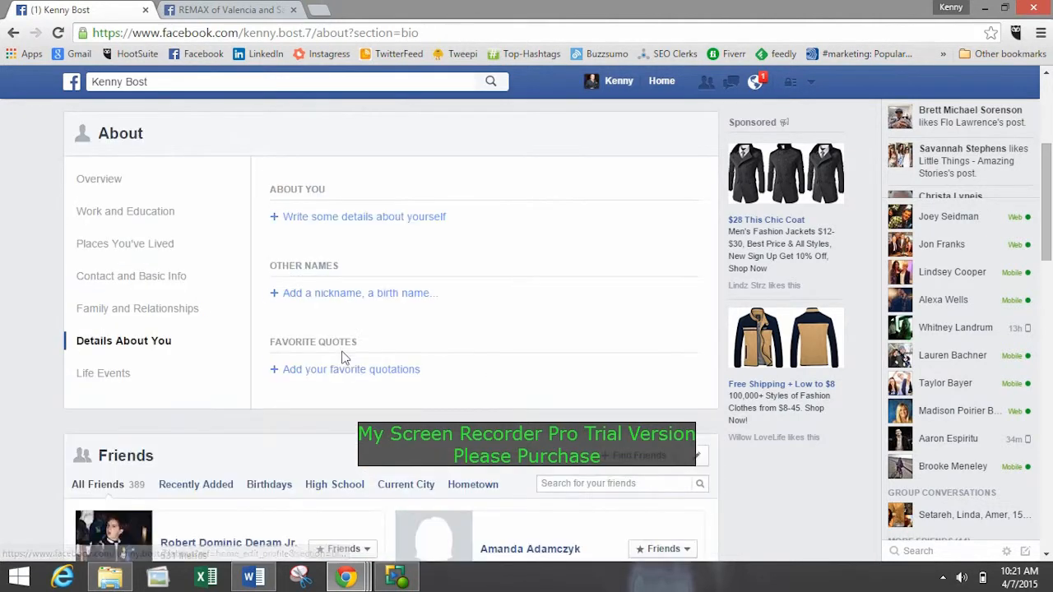
click(117, 374)
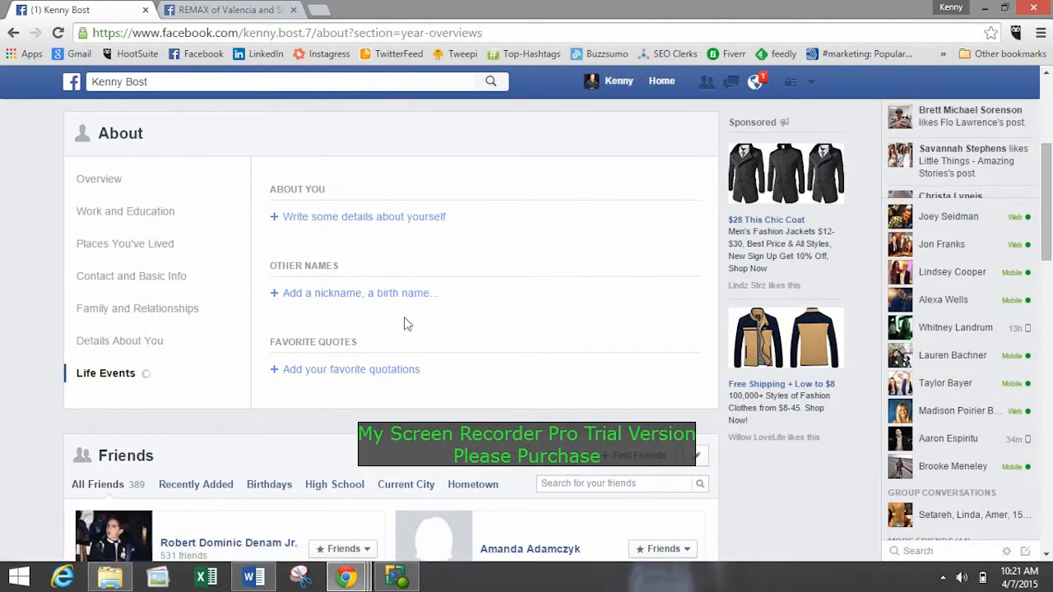
click(134, 211)
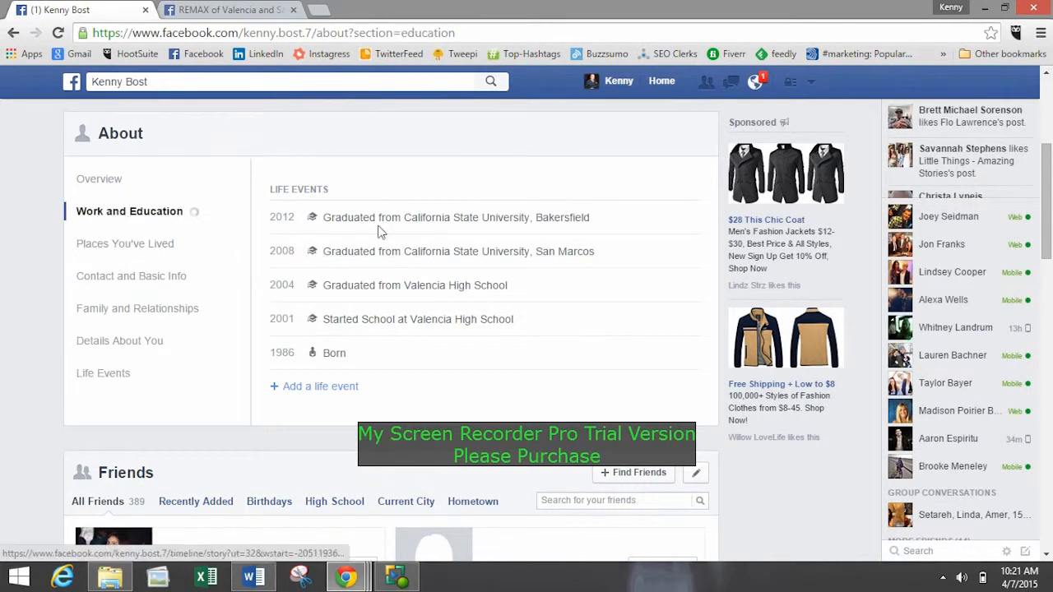
click(72, 182)
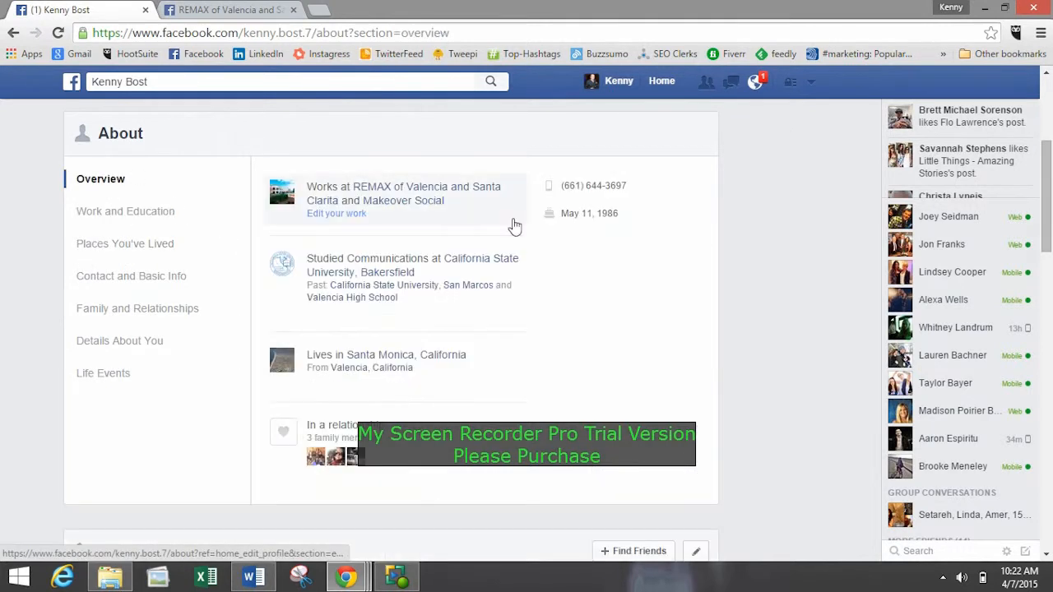
Open the contact and basic info for editing from the Overview and review the details that can be added.
mouse_move(568, 182)
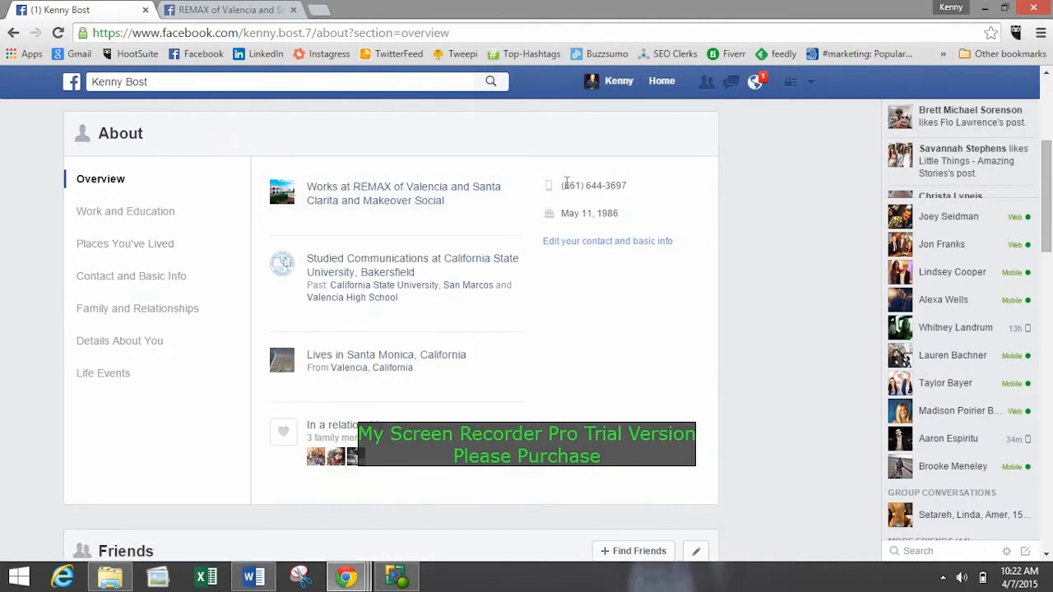
click(583, 244)
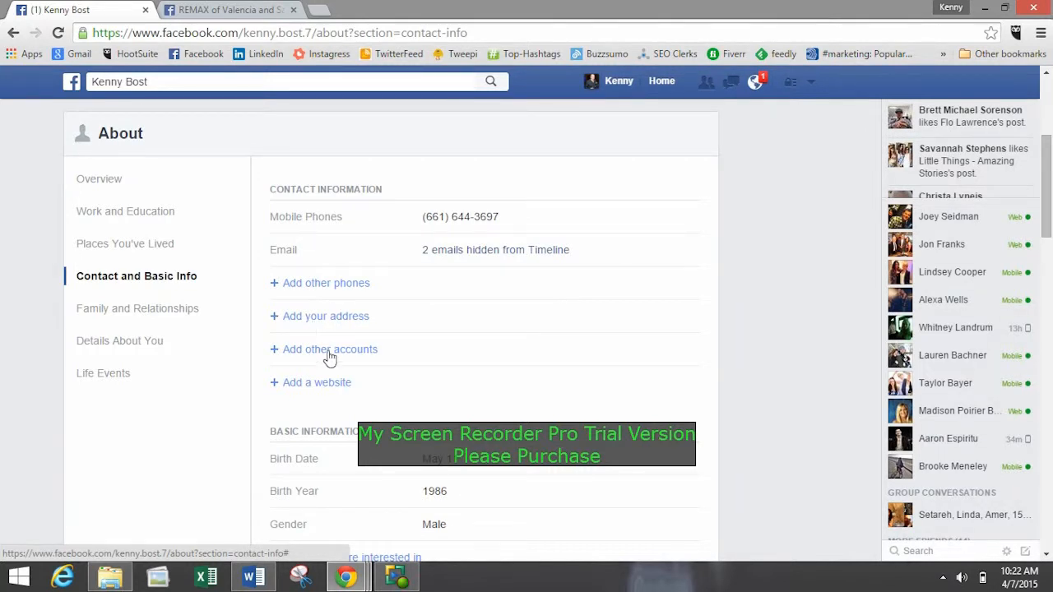
scroll(345, 362, down, 1)
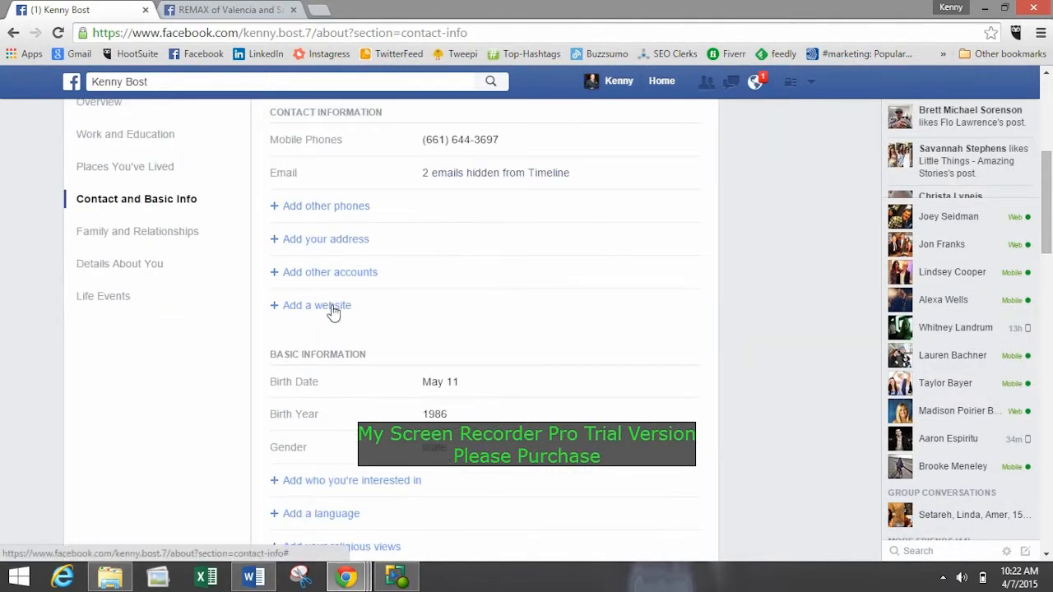
scroll(365, 315, down, 1)
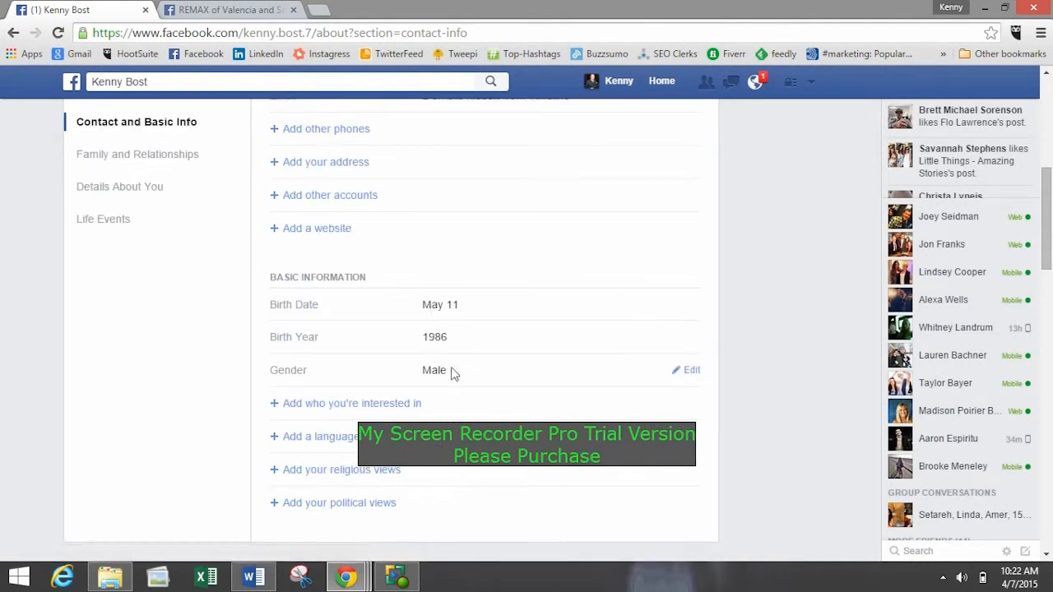
scroll(431, 381, up, 5)
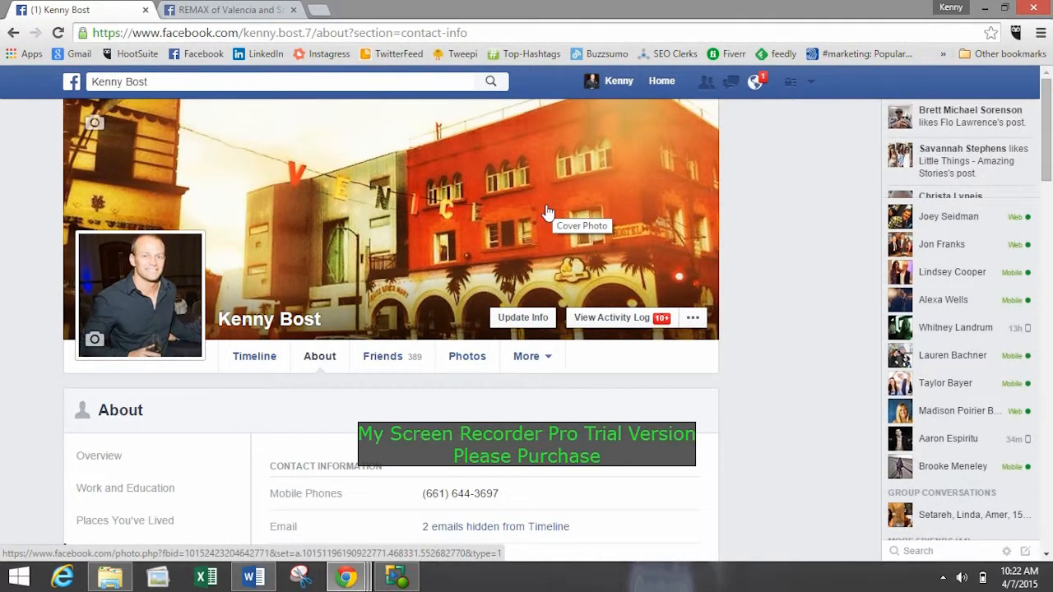
scroll(458, 218, down, 1)
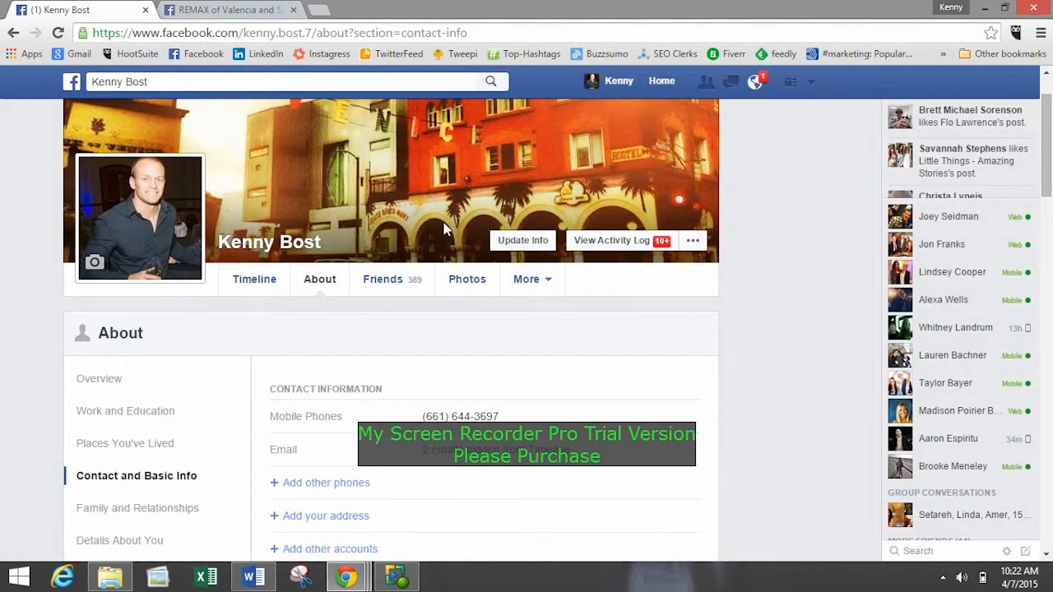
scroll(444, 230, down, 1)
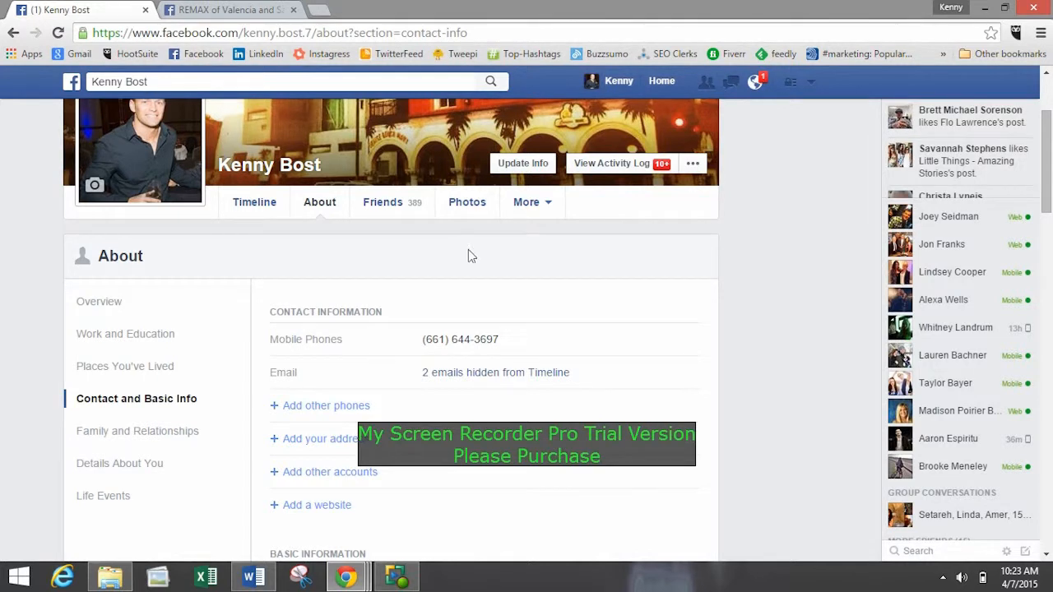
scroll(468, 249, down, 5)
scroll(505, 285, up, 7)
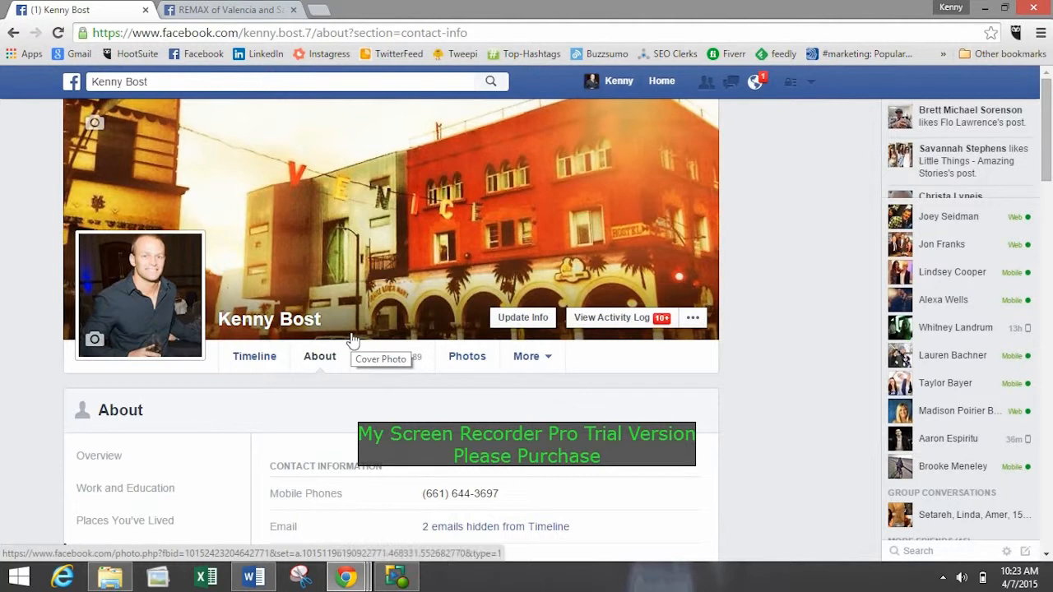
scroll(723, 306, down, 4)
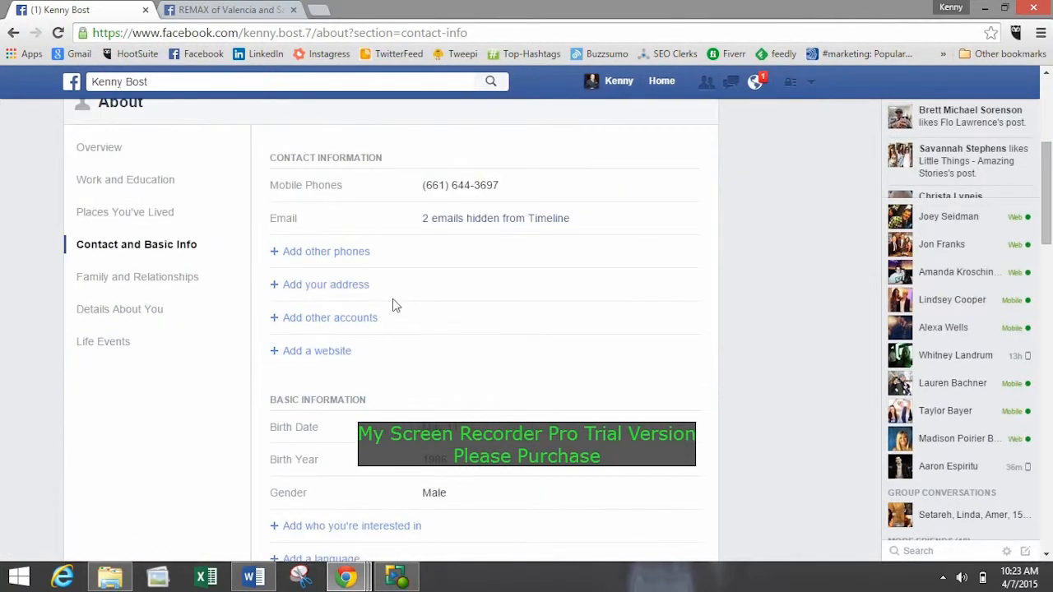
scroll(393, 300, up, 4)
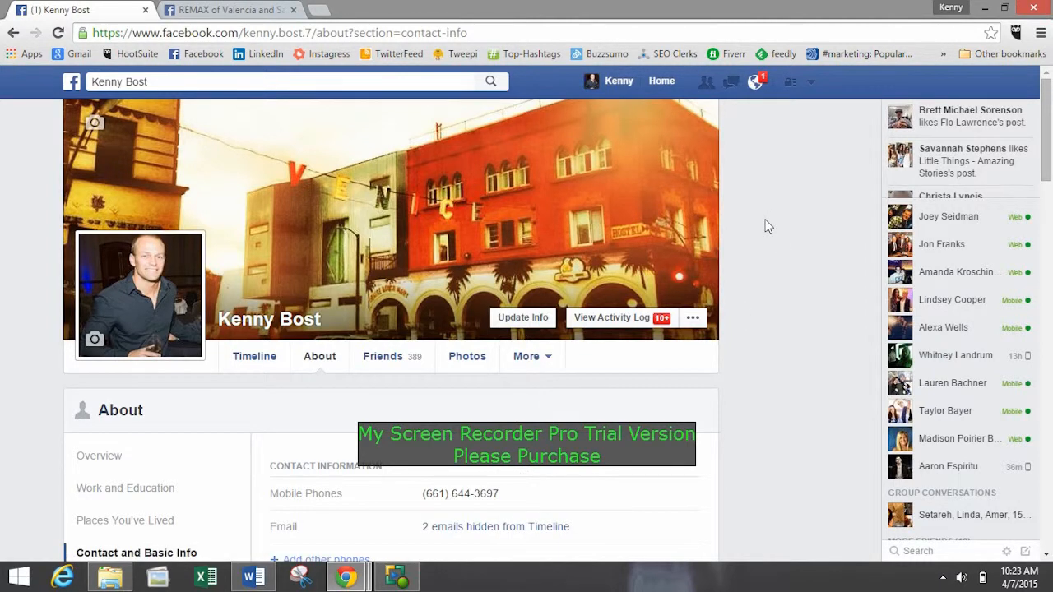
click(811, 87)
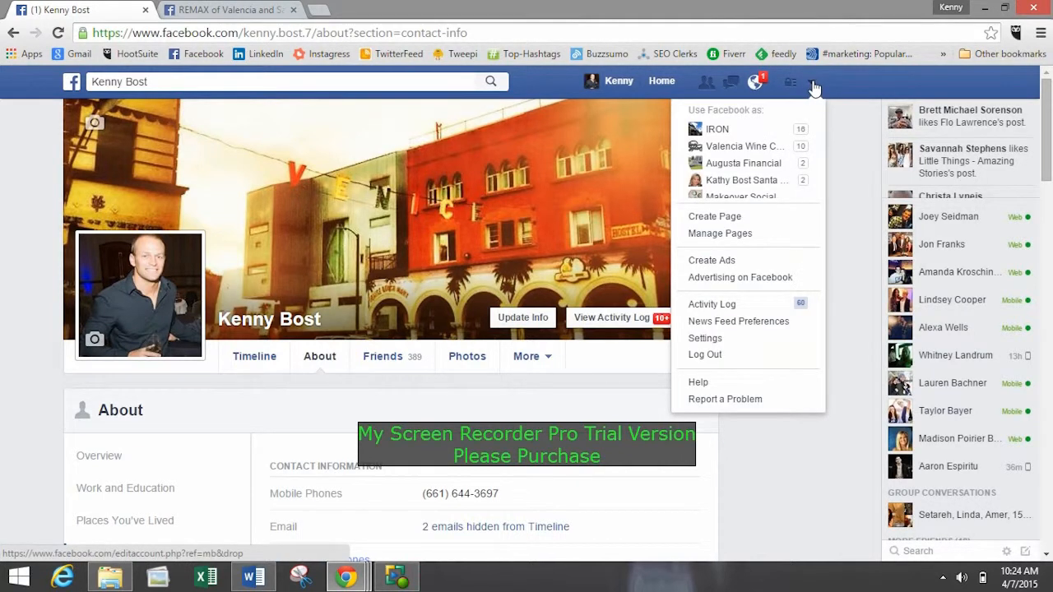
click(813, 85)
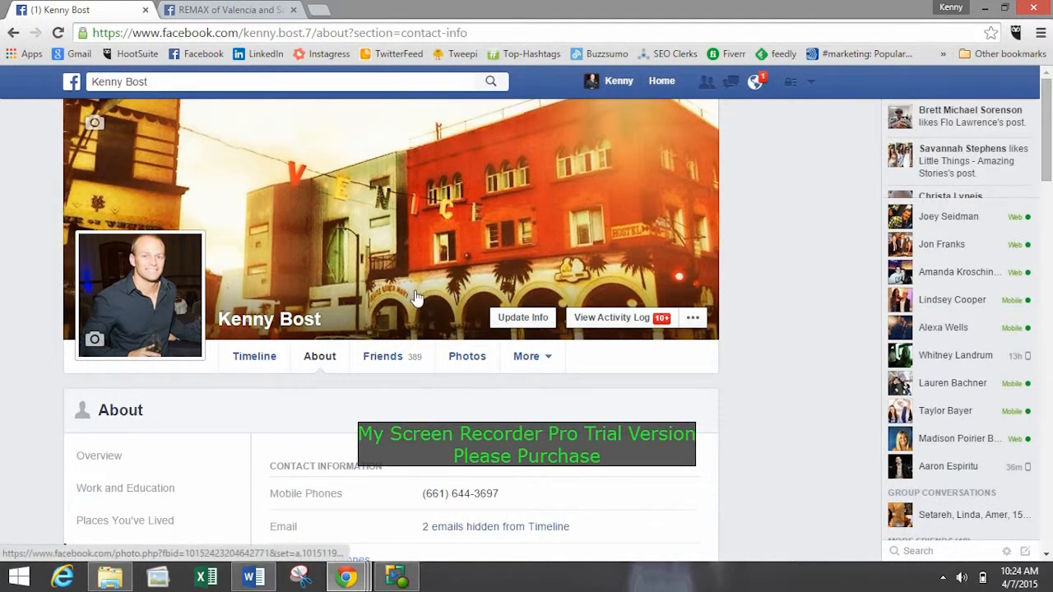
scroll(419, 280, down, 2)
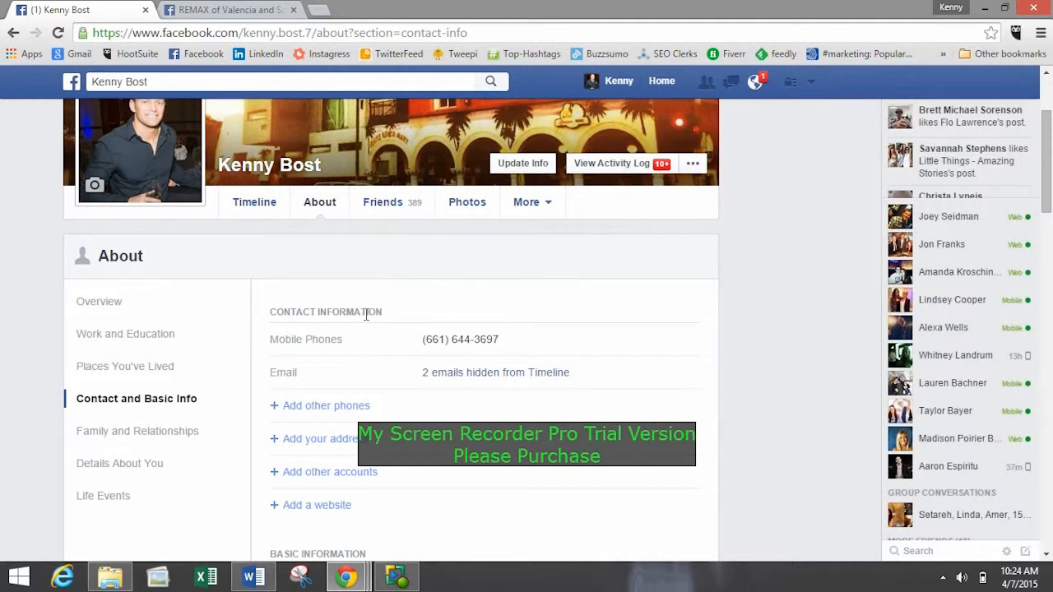
scroll(827, 292, down, 3)
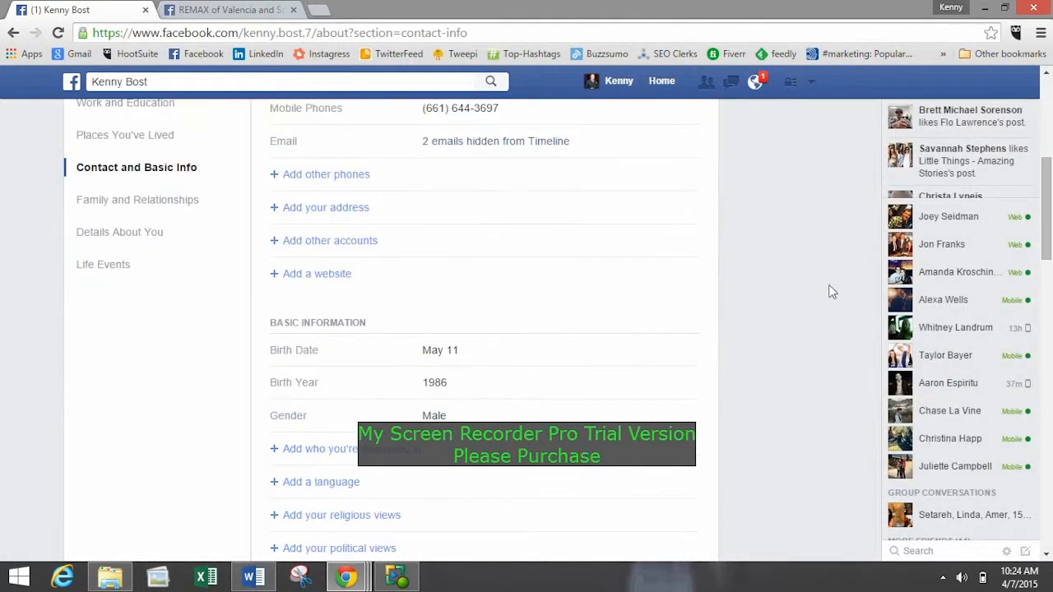
scroll(829, 122, up, 5)
Start creating a new Facebook Page and check the categories offered for Local Business or Place.
click(810, 82)
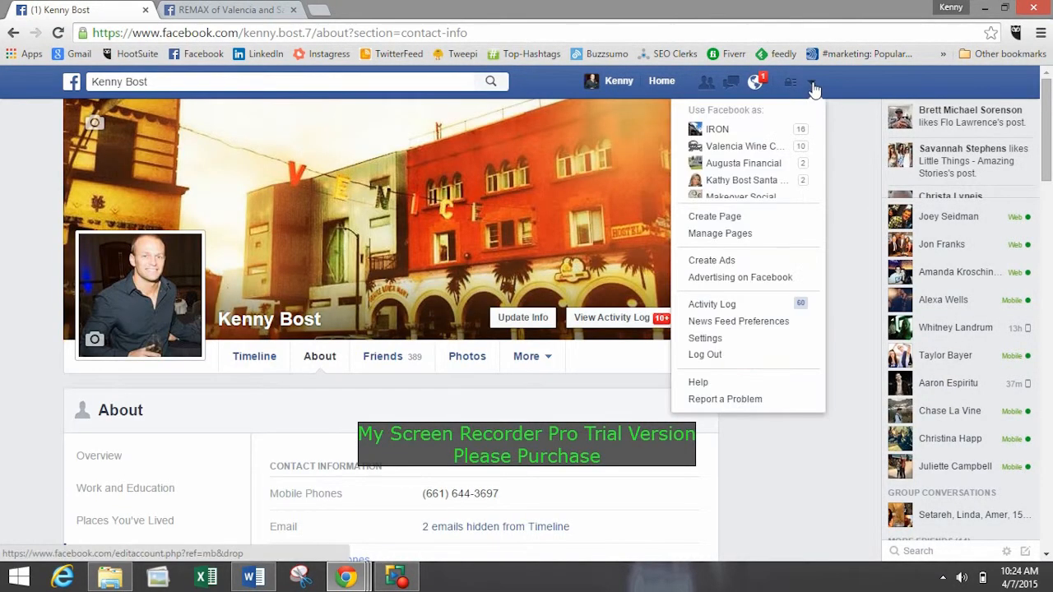
click(724, 217)
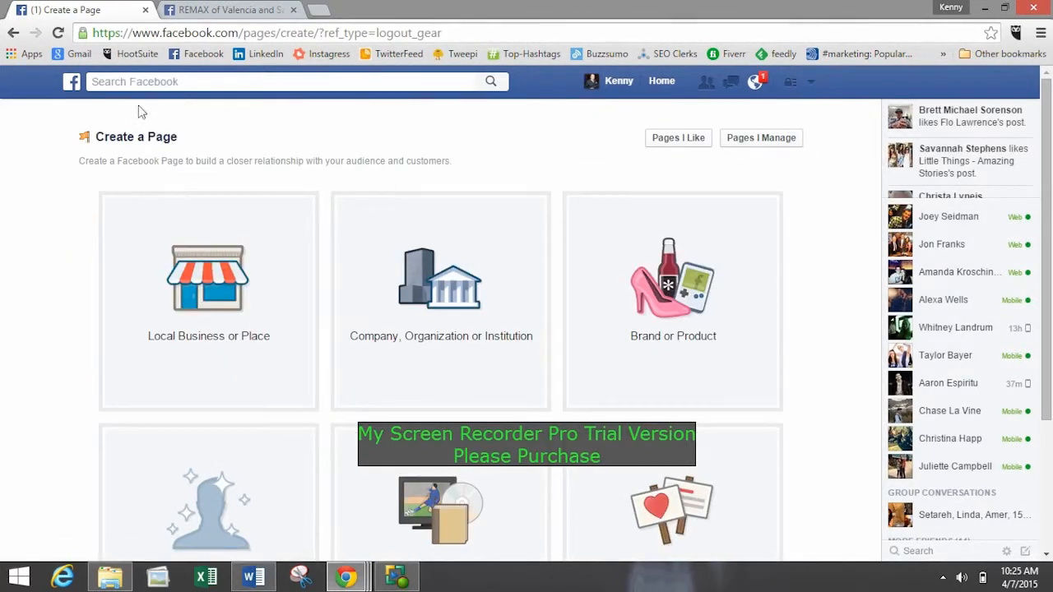
scroll(74, 304, down, 1)
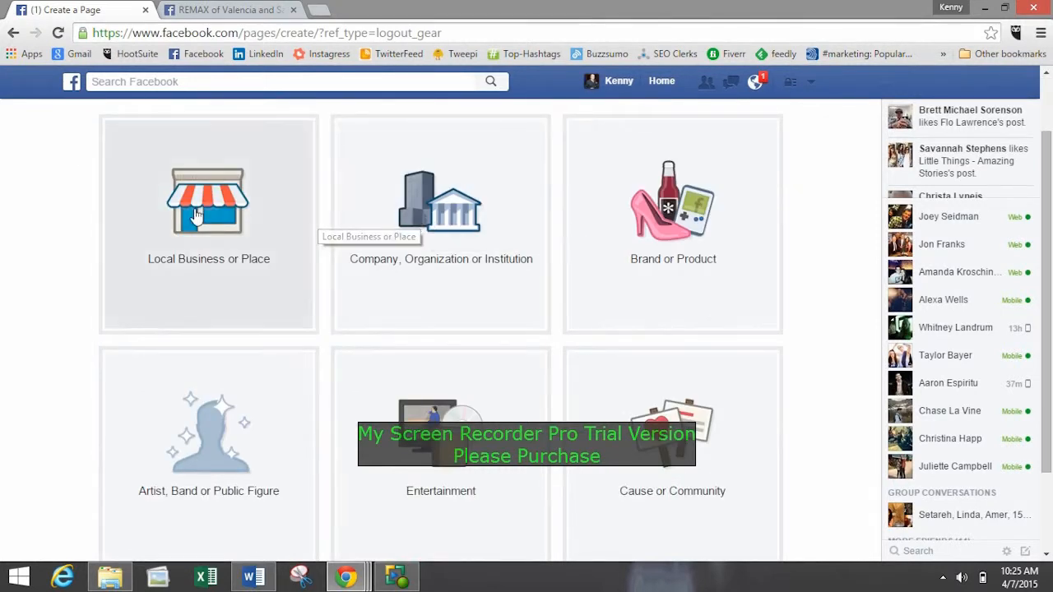
click(308, 221)
click(196, 148)
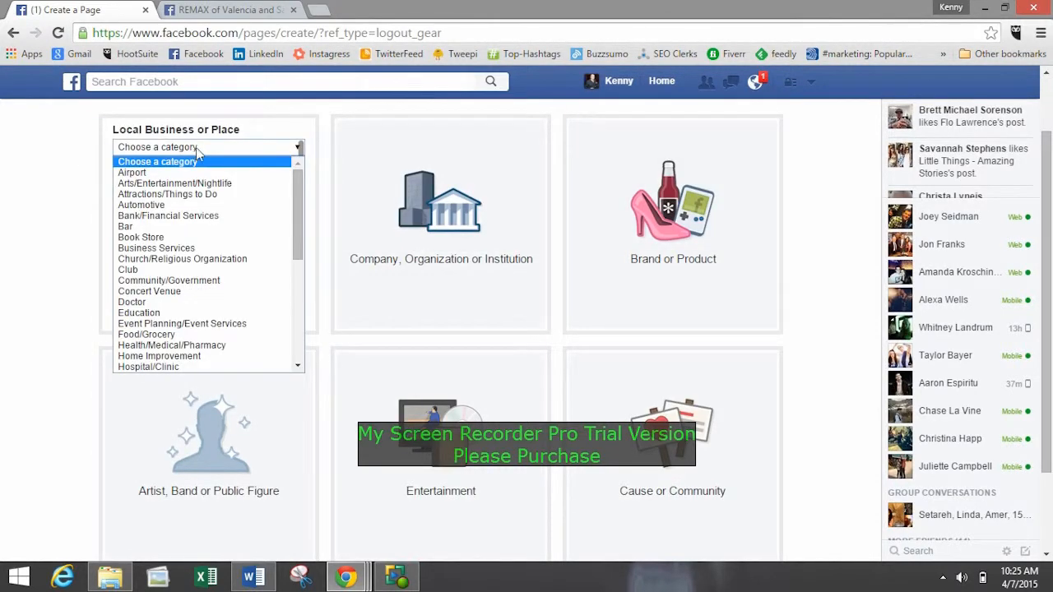
Choose Company, Organization or Institution as the page type and set its category to Small Business.
click(472, 208)
scroll(470, 230, up, 1)
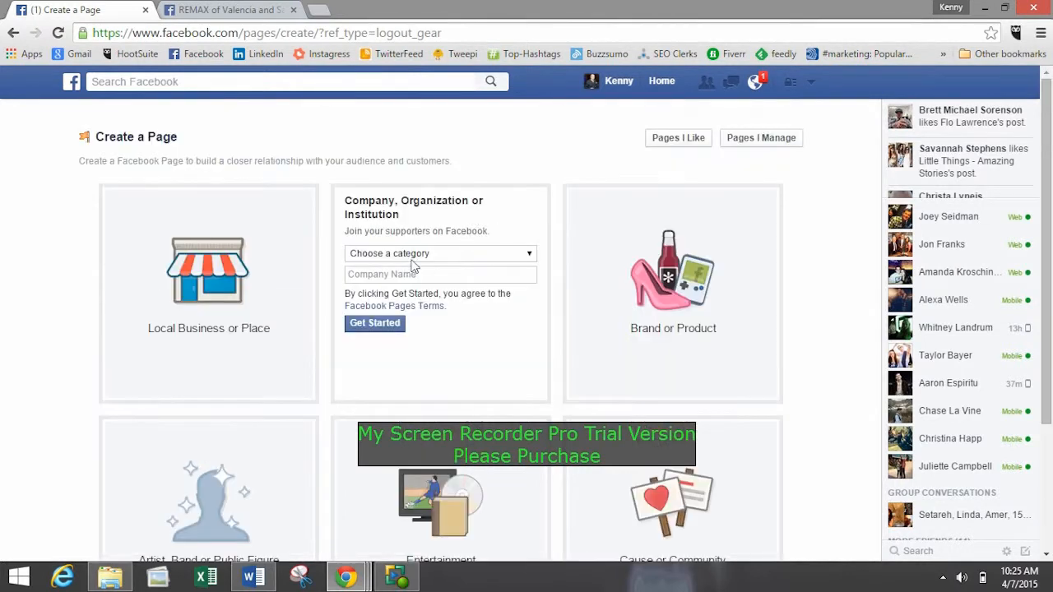
click(411, 256)
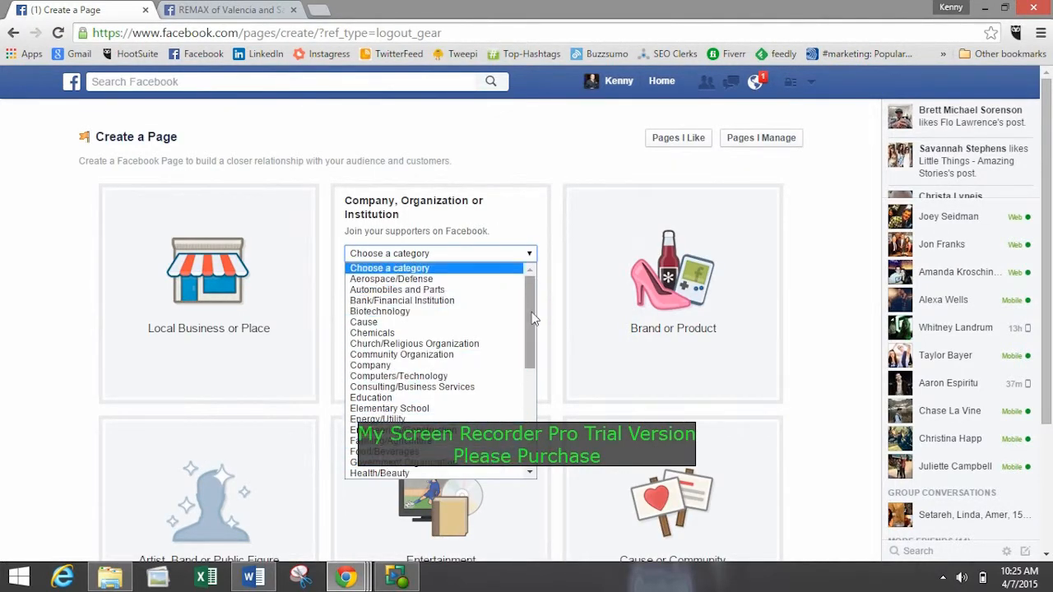
drag(529, 316, 529, 402)
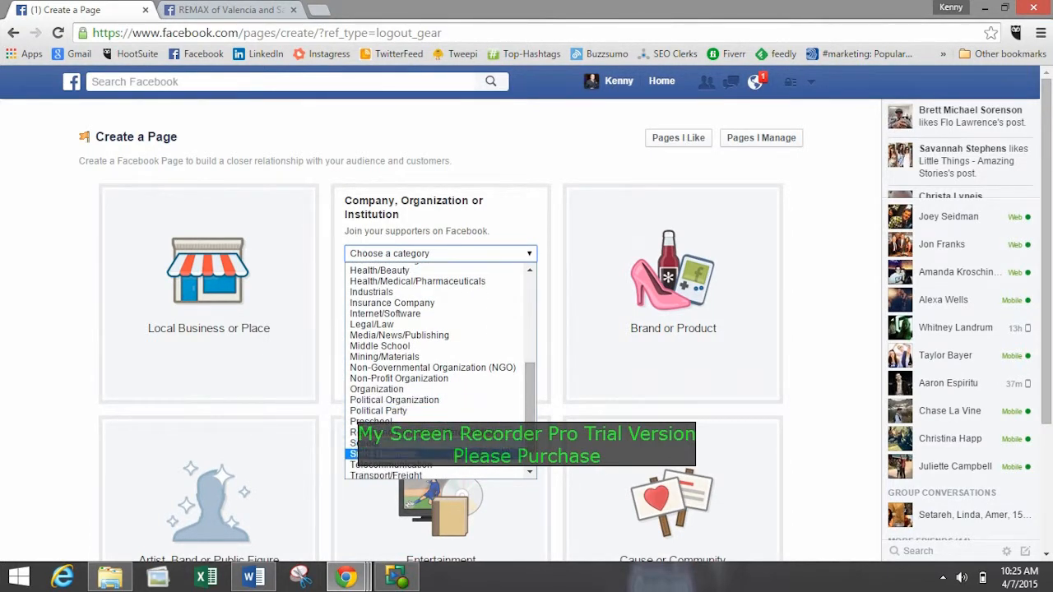
click(453, 454)
Try to create the page with the owner's full name followed by "| Real Estate" as the company name.
click(417, 272)
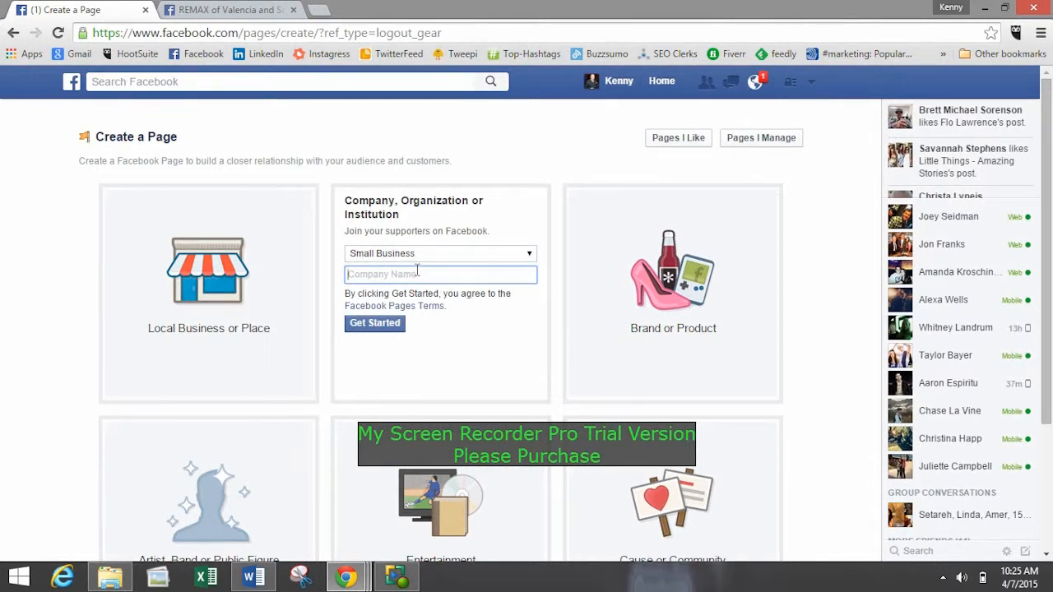
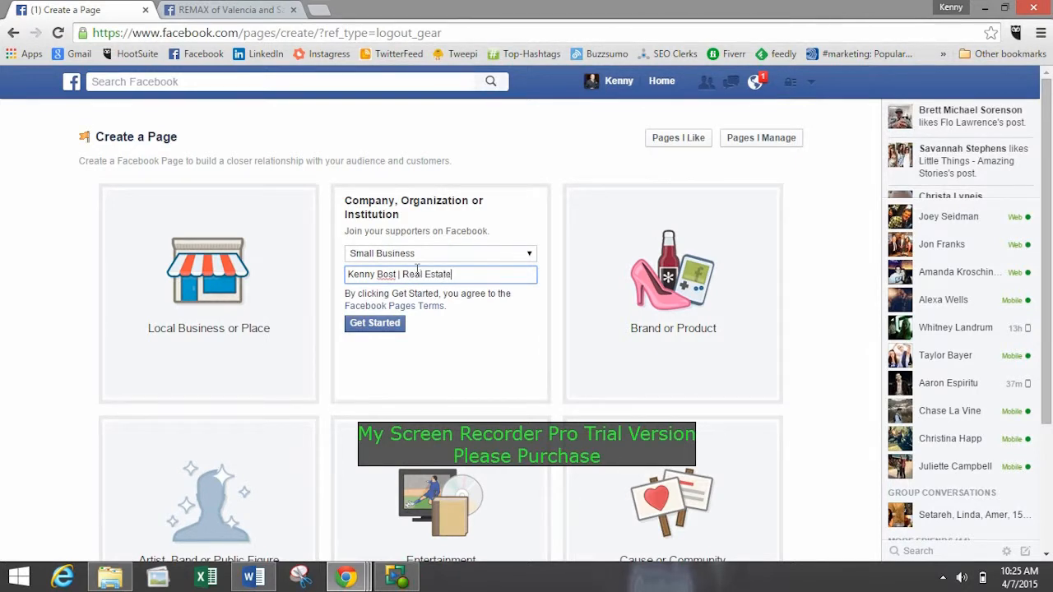
click(388, 327)
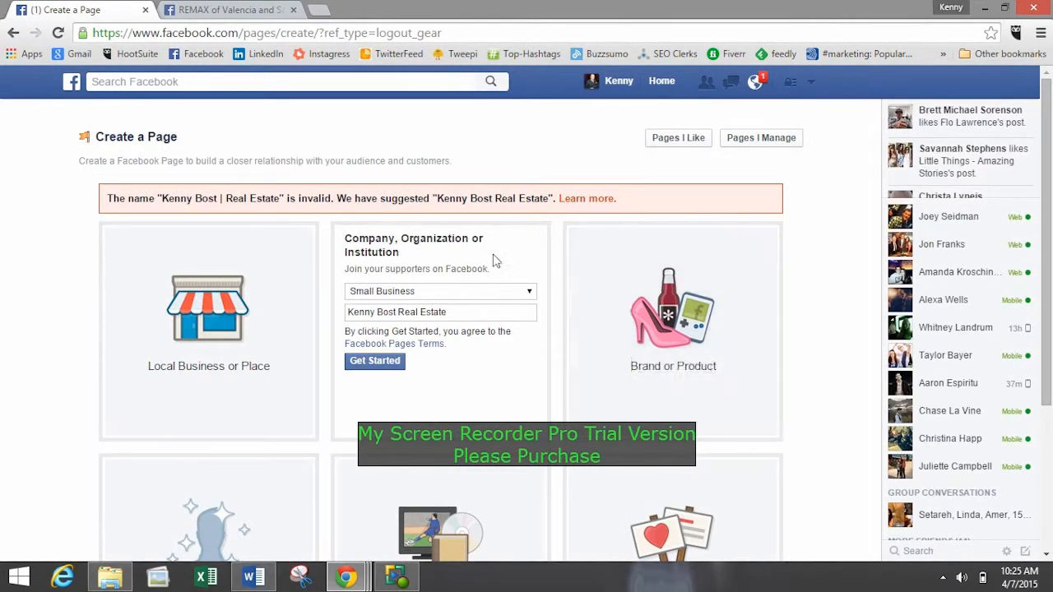
Create the Page under the suggested name and describe it as "Started in 1999 working in real estate. Love helping people find their new home!".
click(380, 362)
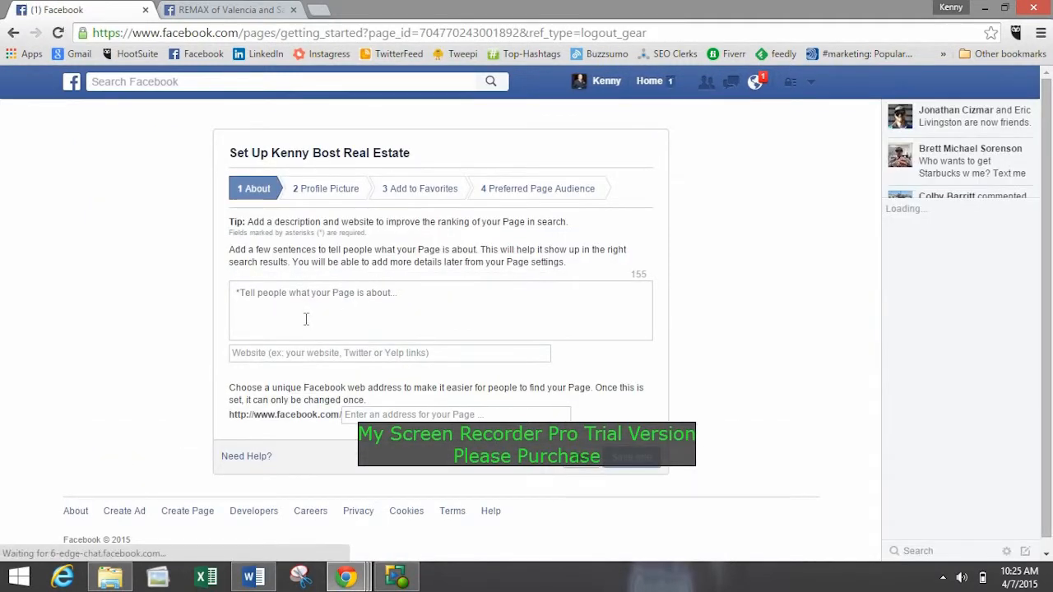
click(523, 296)
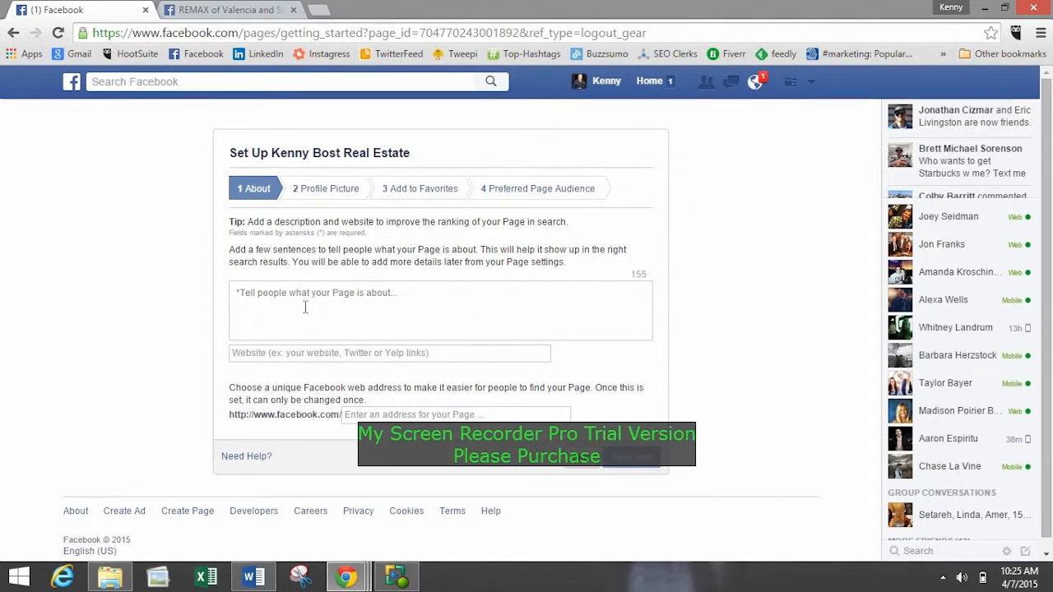
text(Started in )
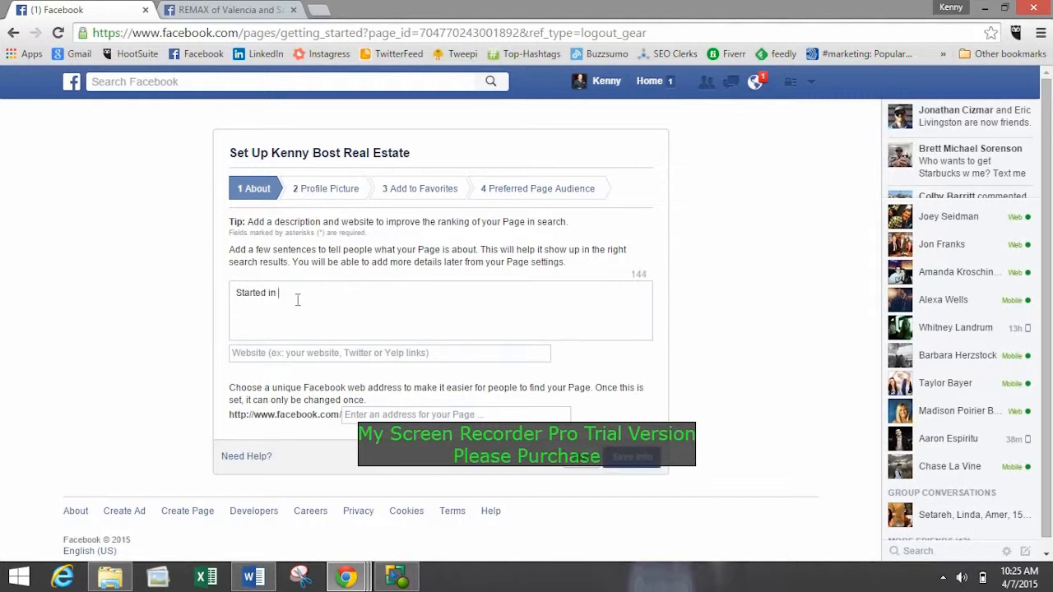
text(1999 working in real esatat)
key(BackSpace)
key(BackSpace)
key(BackSpace)
key(BackSpace)
text(tate. Love hel)
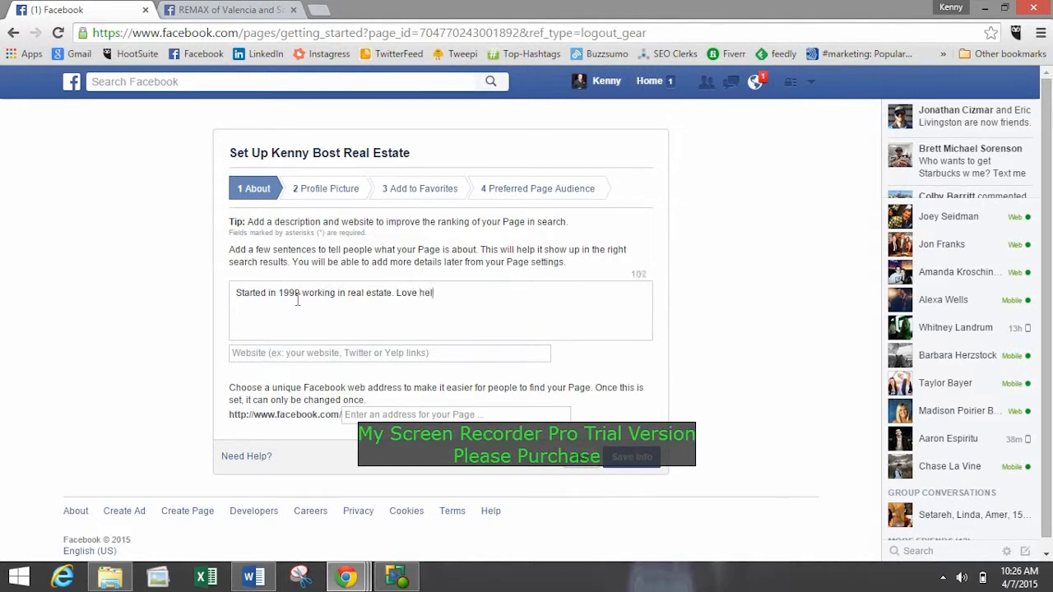
text(ping people find their new home)
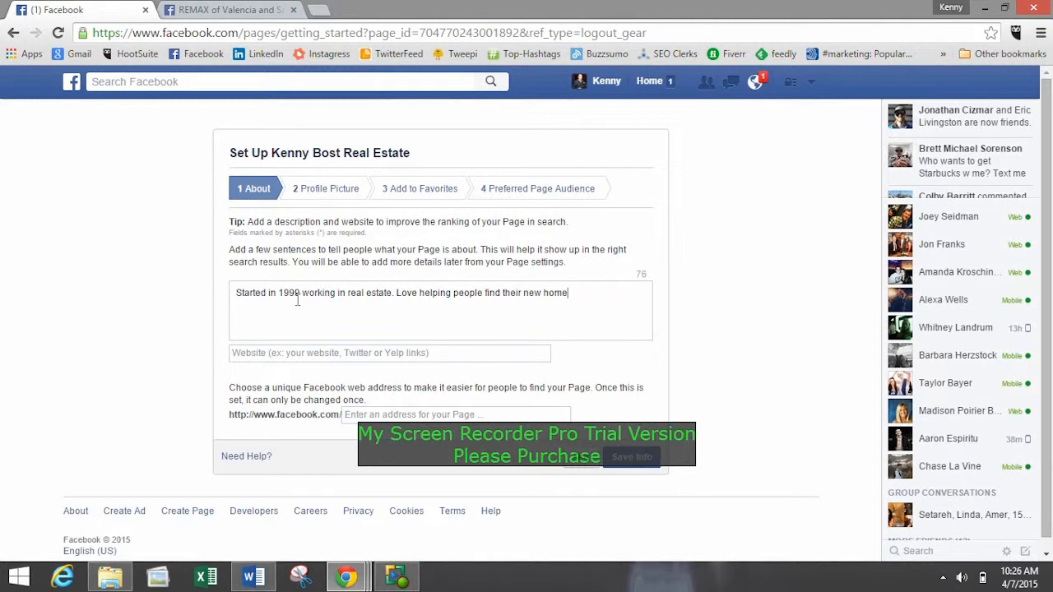
text(!)
Extend the Page description with "I have serviced The Santa Clarita Valley for over 10 years...".
drag(252, 292, 339, 293)
click(341, 293)
drag(451, 294, 400, 287)
click(599, 293)
click(398, 291)
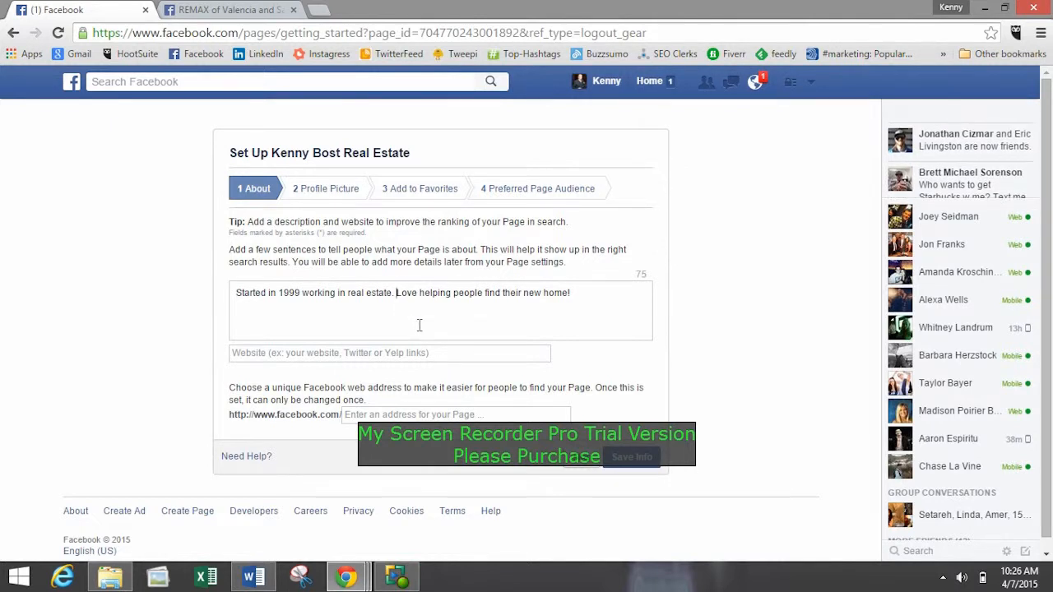
click(567, 298)
text(i s)
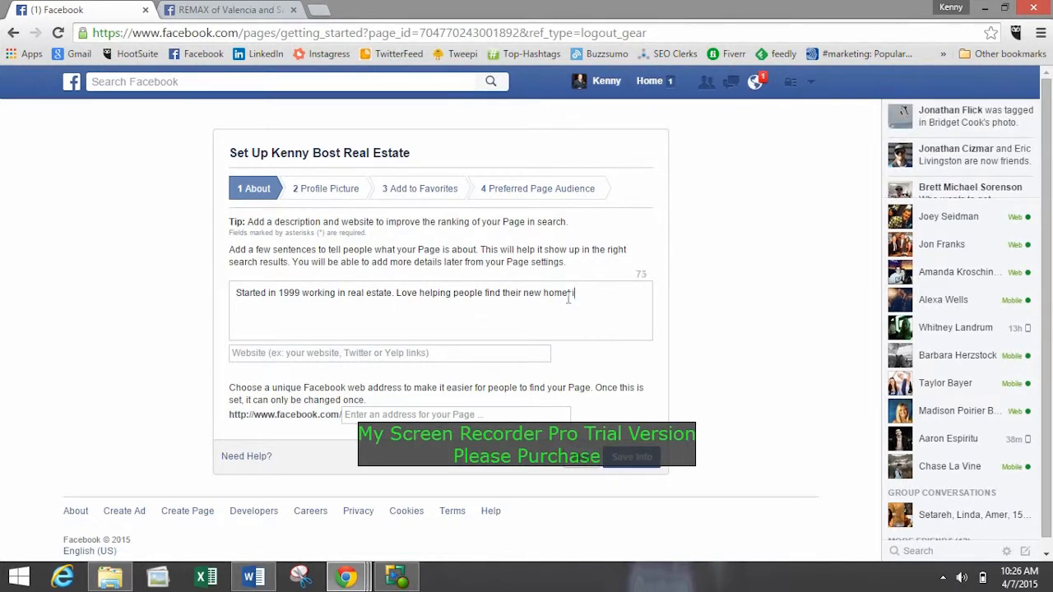
key(BackSpace)
key(BackSpace)
key(BackSpace)
text(I h ave)
key(BackSpace)
key(BackSpace)
key(BackSpace)
key(BackSpace)
text(ave serviced the)
key(BackSpace)
key(BackSpace)
key(BackSpace)
key(BackSpace)
text(The Santa Cl)
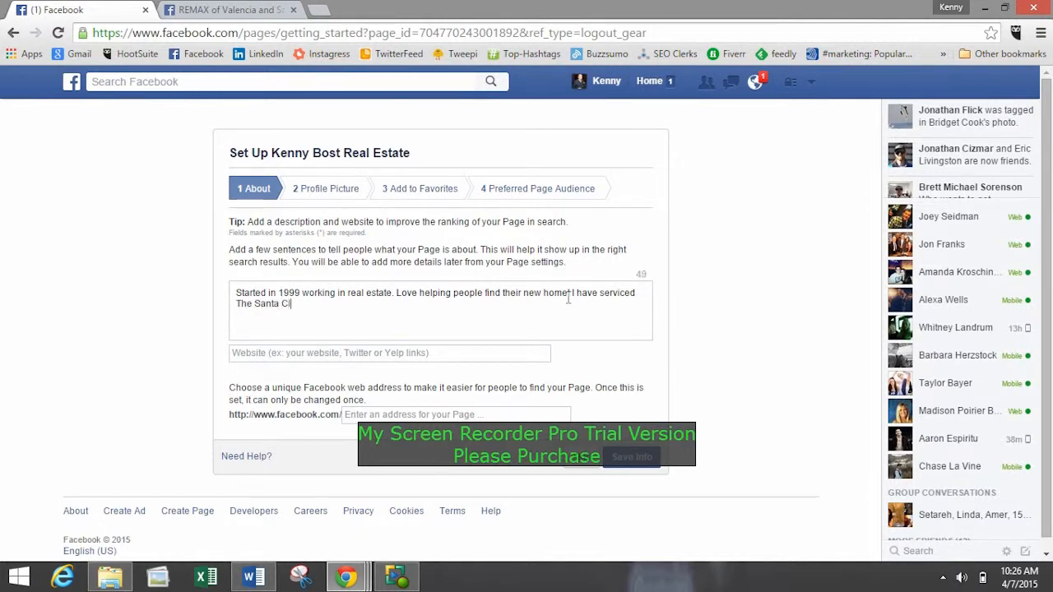
text(arita Valley for over 10 years...)
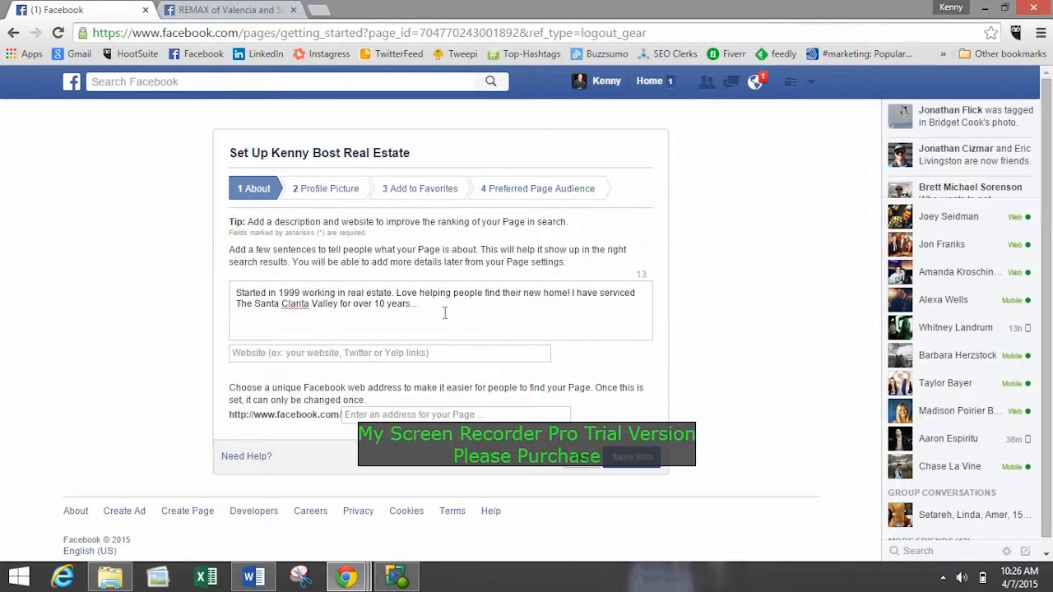
drag(444, 313, 190, 292)
click(472, 310)
click(403, 352)
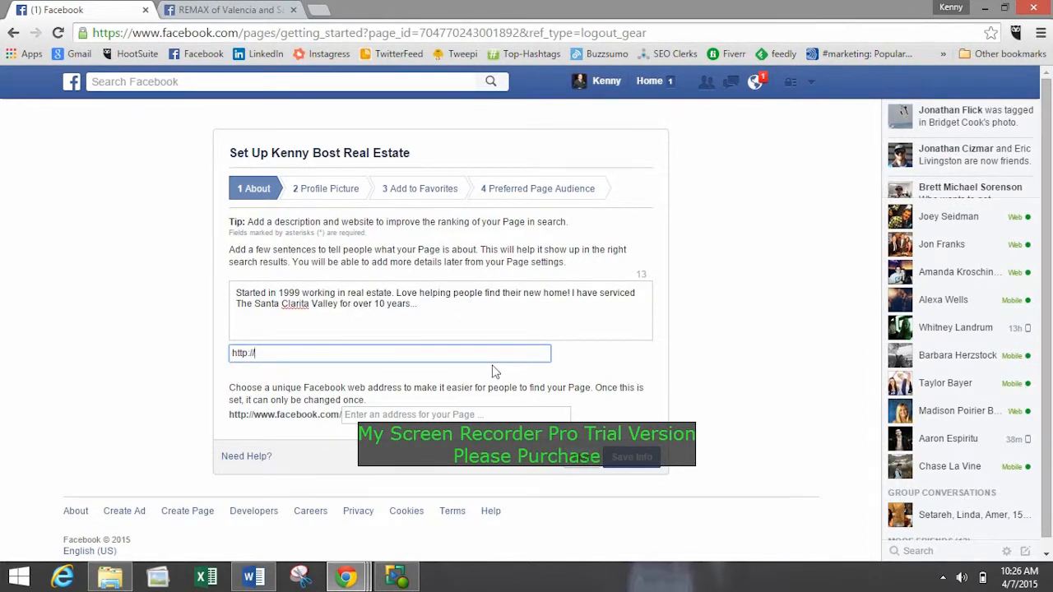
text(www.makeoversocial.com)
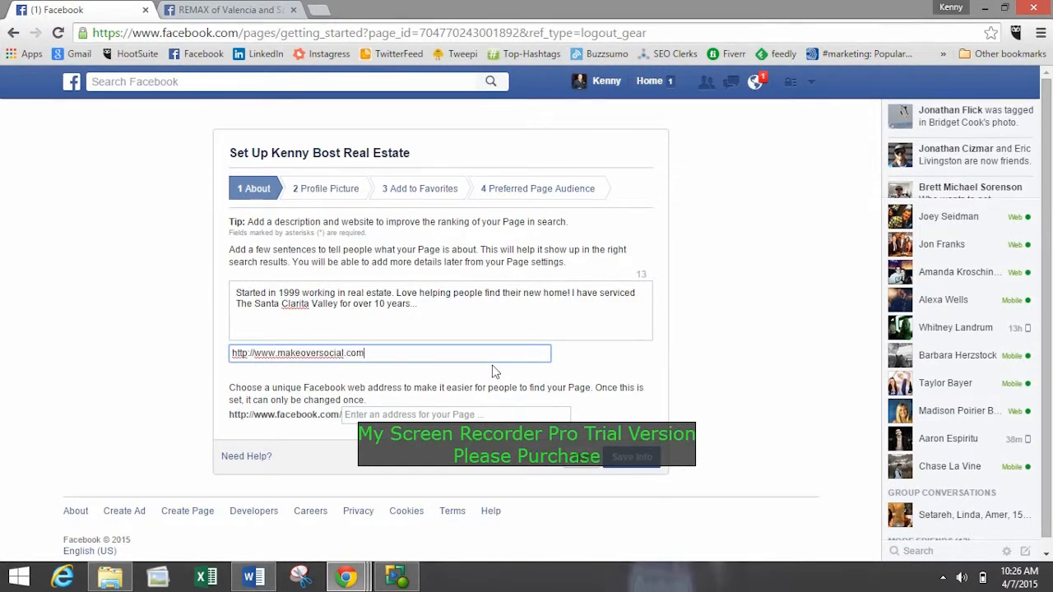
text(/)
Set the Page's unique Facebook web address to makeoversocial2.
click(396, 416)
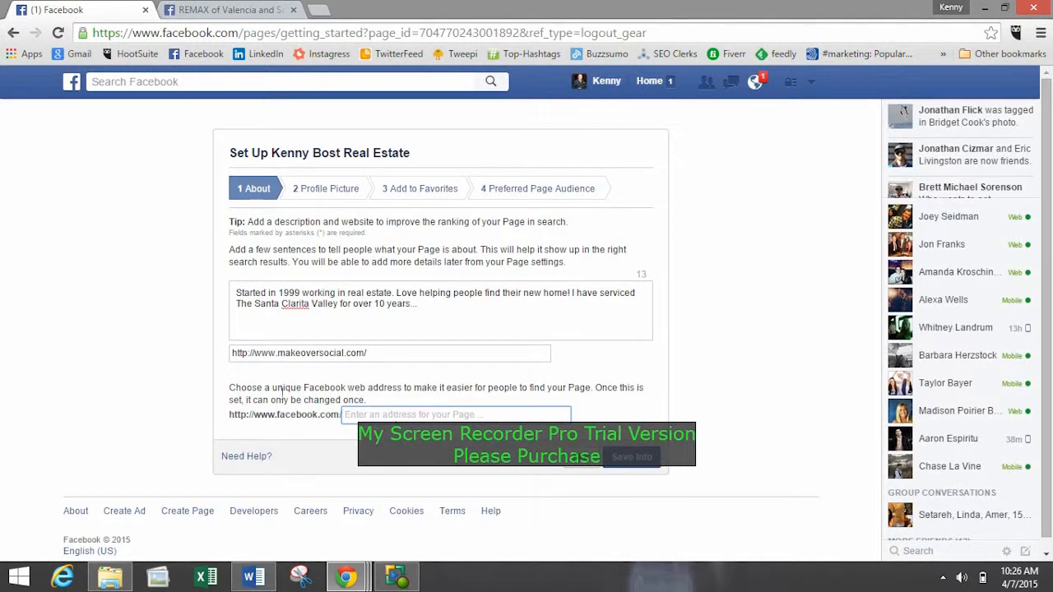
drag(282, 391, 306, 399)
click(329, 399)
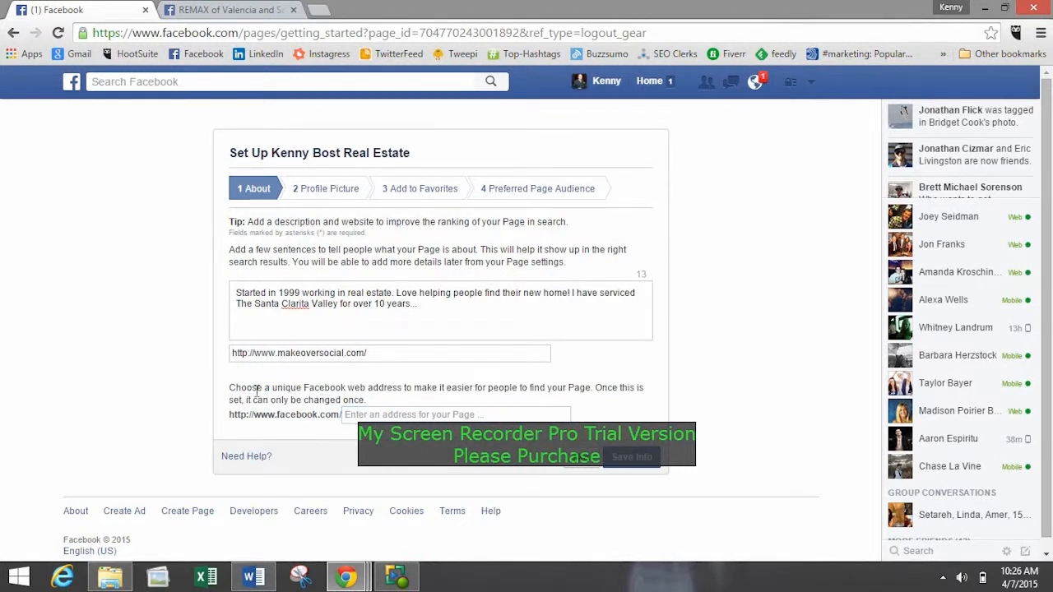
drag(230, 387, 421, 399)
click(345, 427)
click(366, 415)
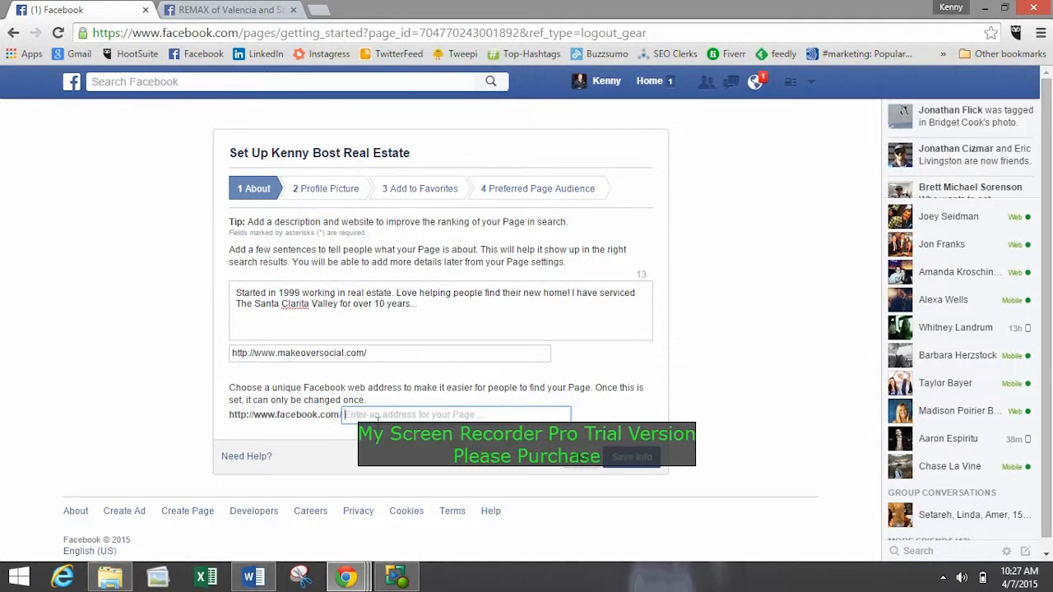
click(346, 353)
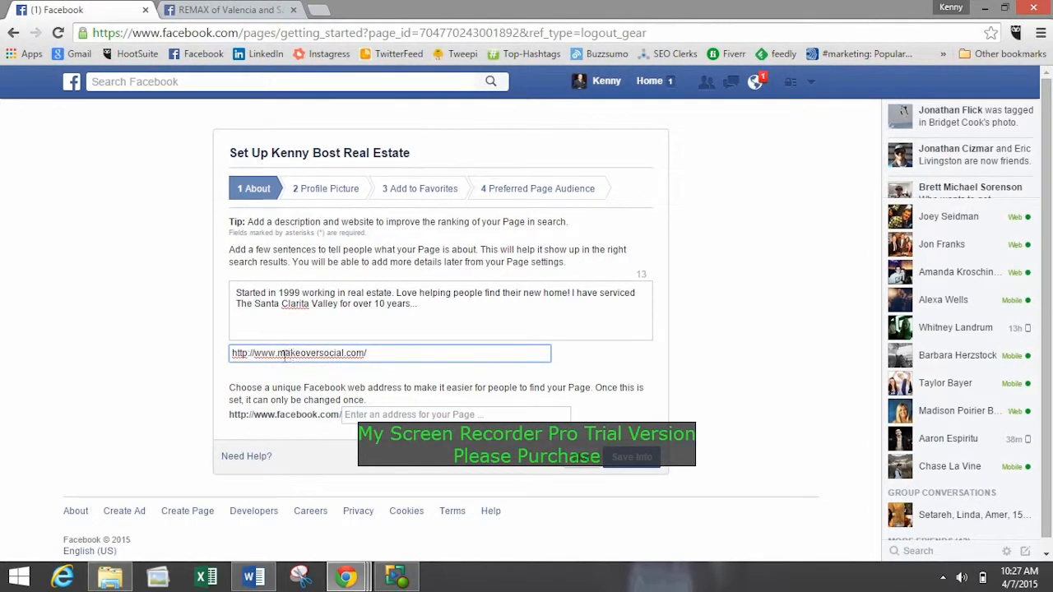
mouse_move(295, 352)
mouse_down()
mouse_move(346, 356)
mouse_move(302, 354)
mouse_up()
click(366, 414)
click(360, 414)
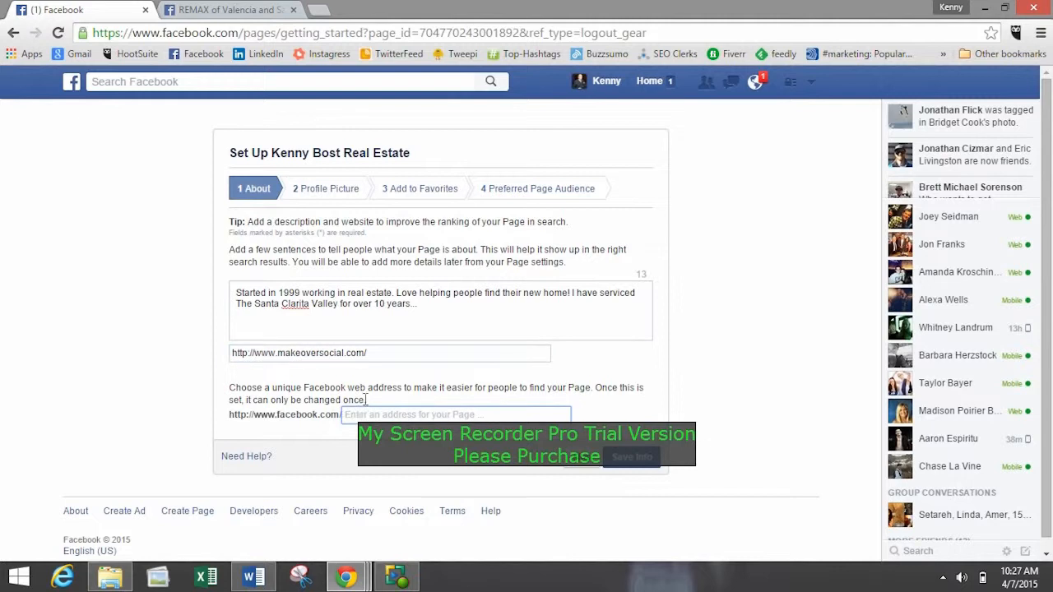
text(makeoversocial2)
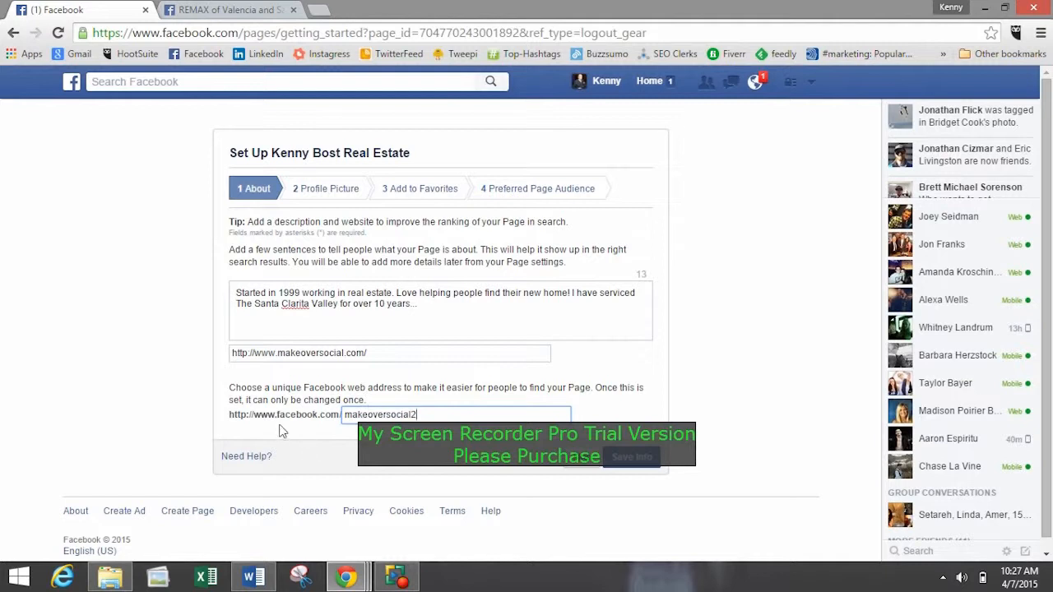
key(XF86MonBrightnessDown)
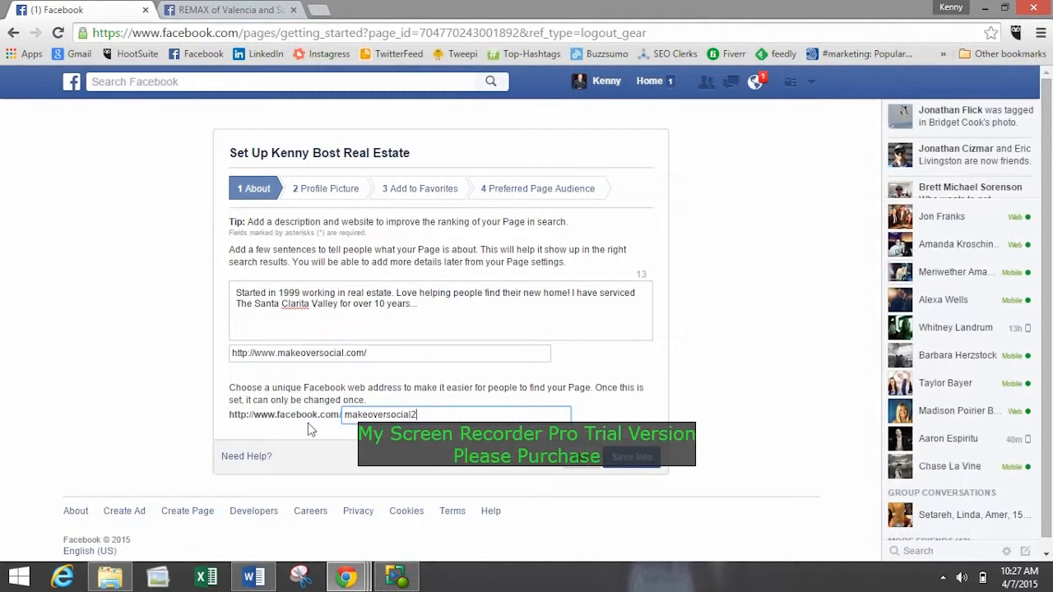
click(307, 423)
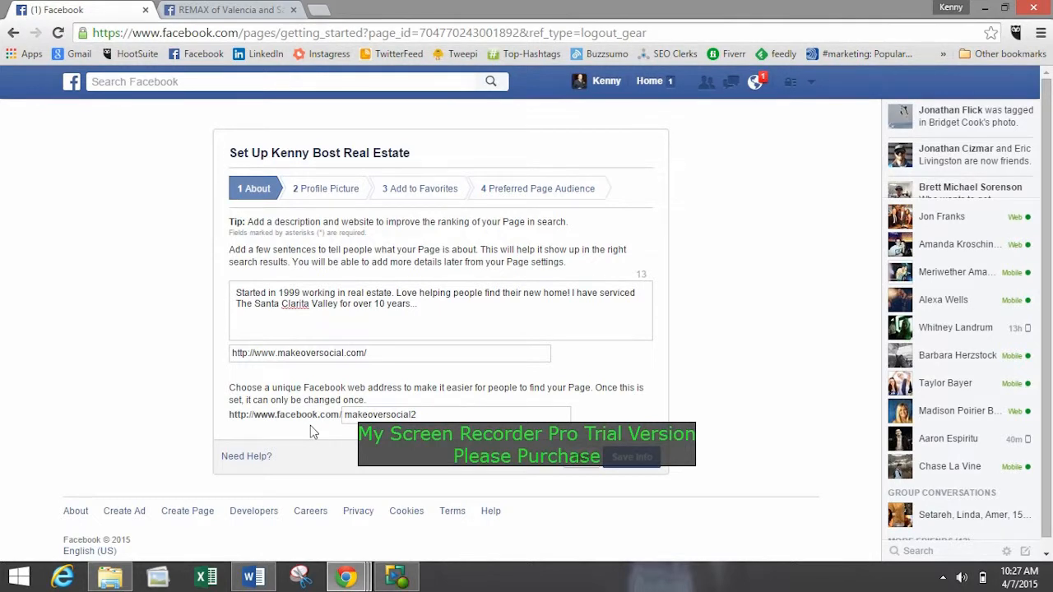
Compare the browser's long Page address containing the page ID with the custom Facebook web address.
drag(231, 415, 370, 417)
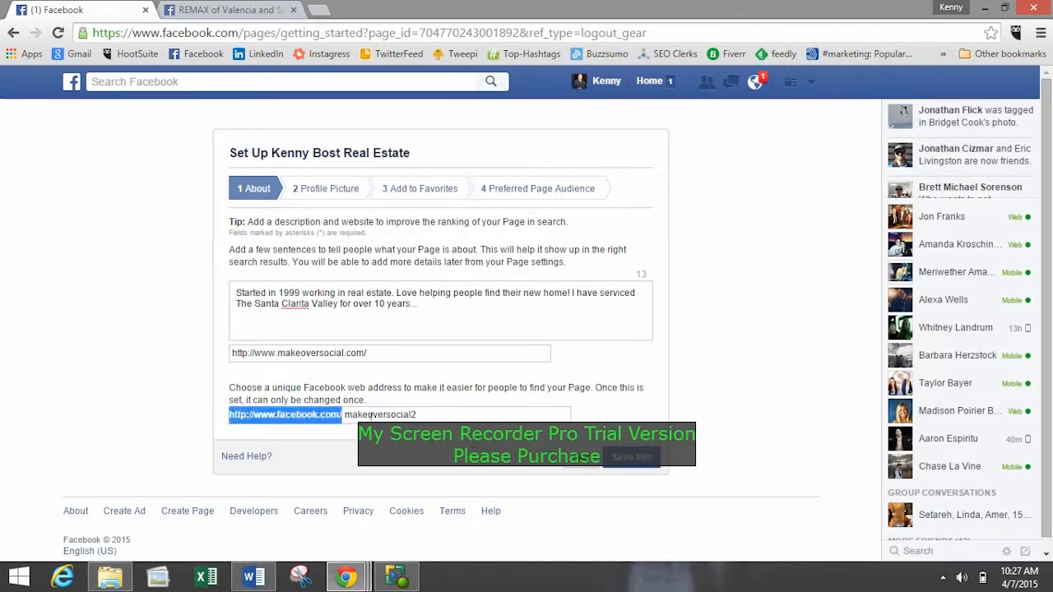
click(443, 415)
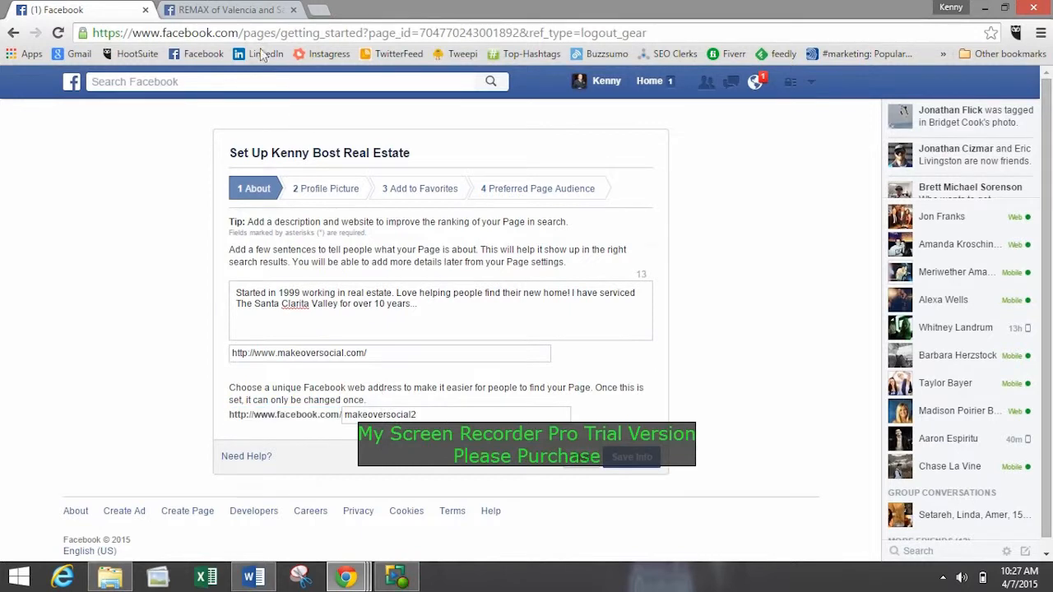
click(231, 35)
right_click(231, 35)
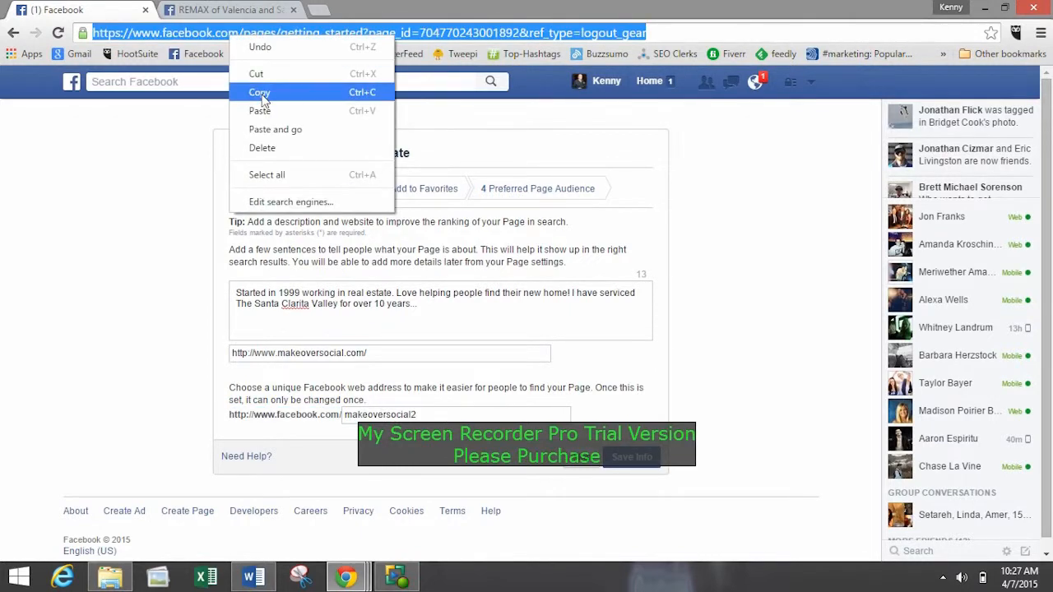
click(167, 196)
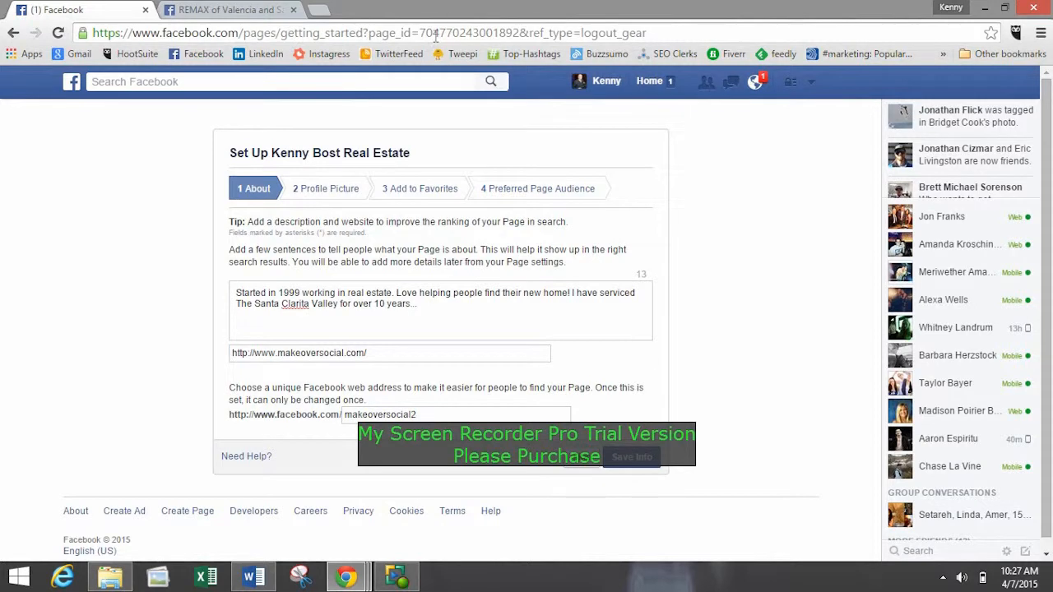
drag(419, 33, 531, 33)
click(568, 33)
drag(231, 416, 342, 416)
click(370, 434)
click(364, 449)
Save the Page info and upload Makeover Social Icon Email from the Makeover Social folder in Dropbox as the profile picture.
click(632, 458)
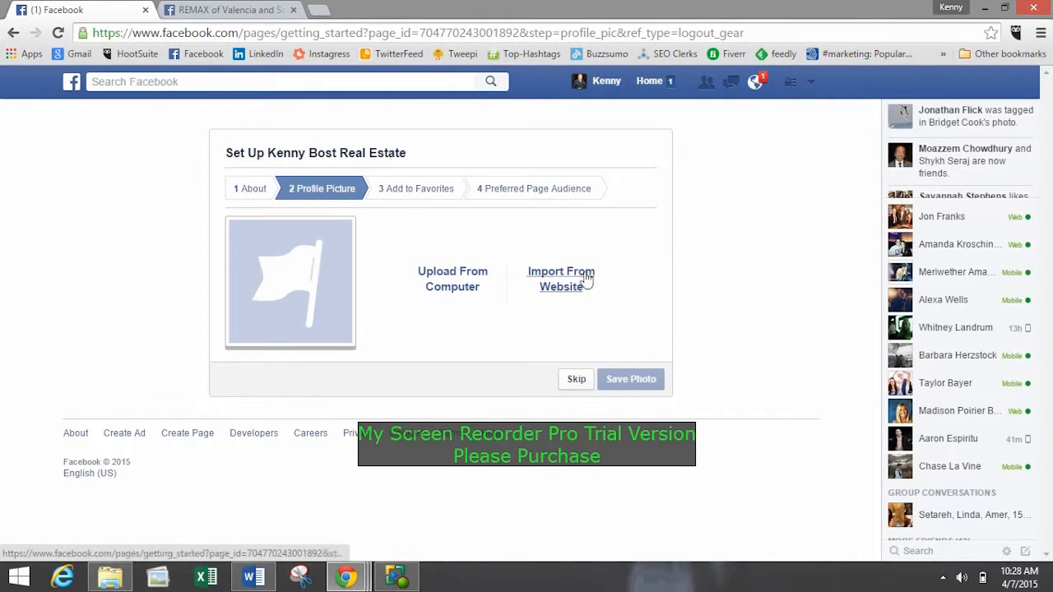
click(451, 284)
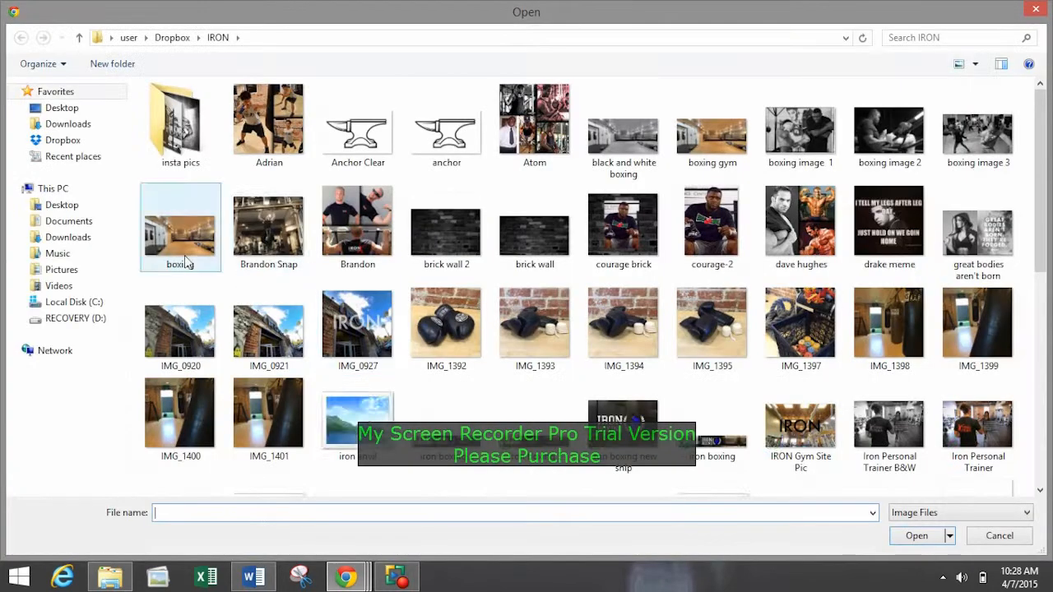
click(67, 140)
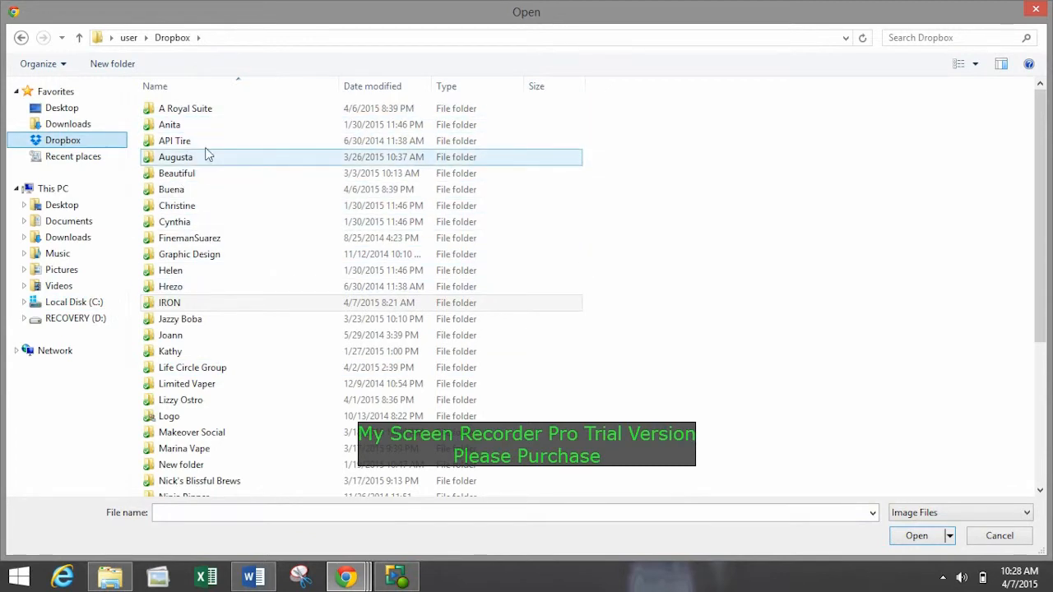
click(218, 434)
double_click(218, 435)
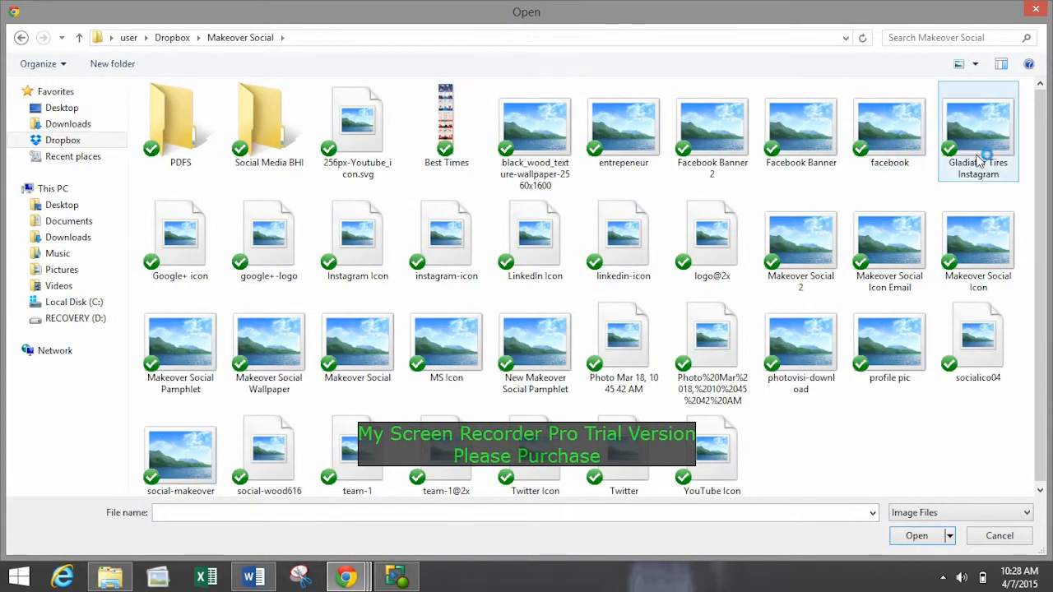
drag(1041, 157, 1040, 208)
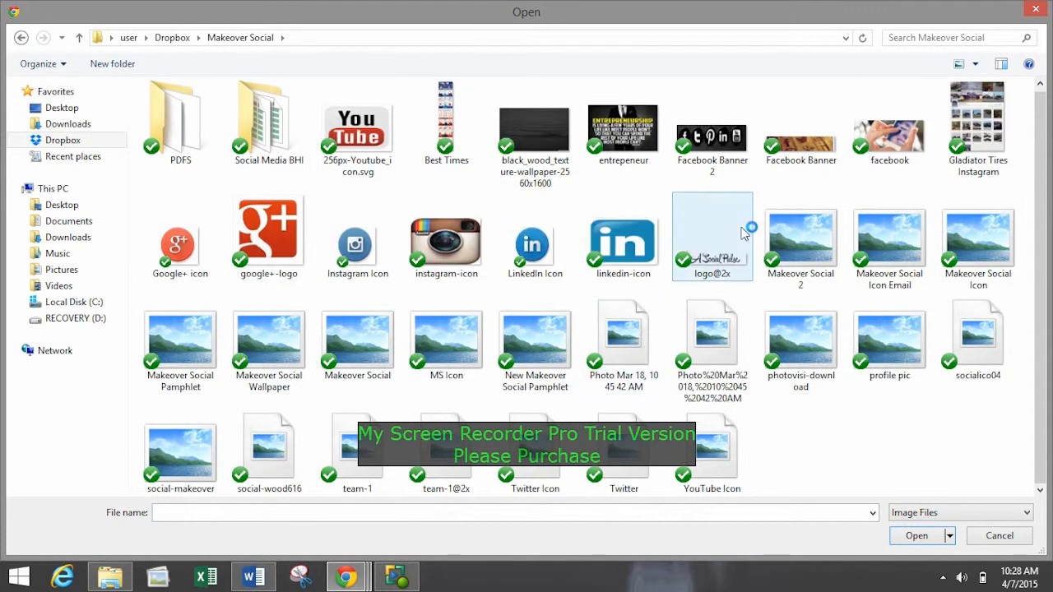
click(890, 240)
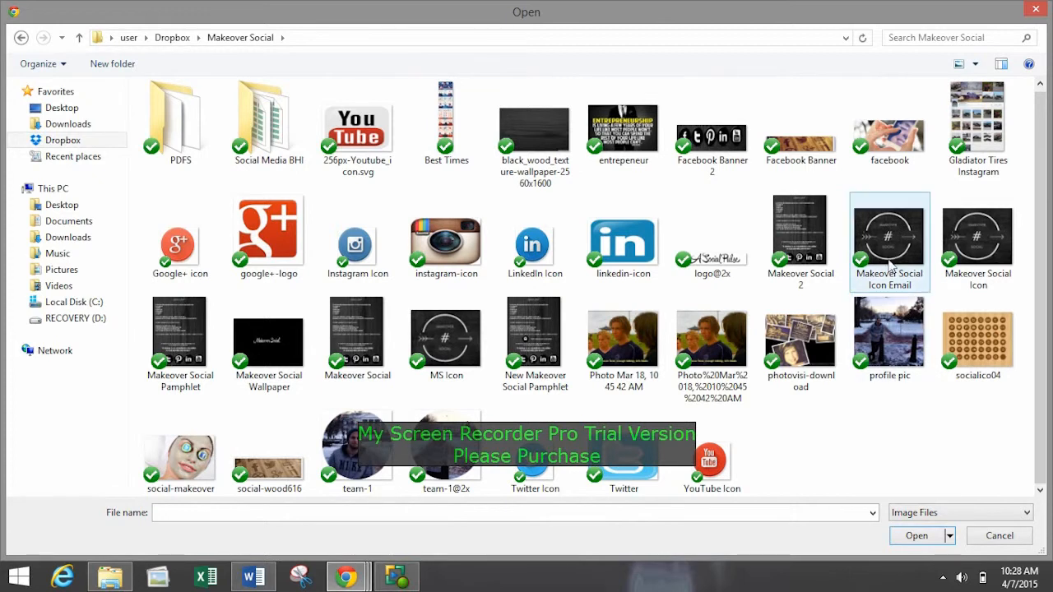
click(919, 535)
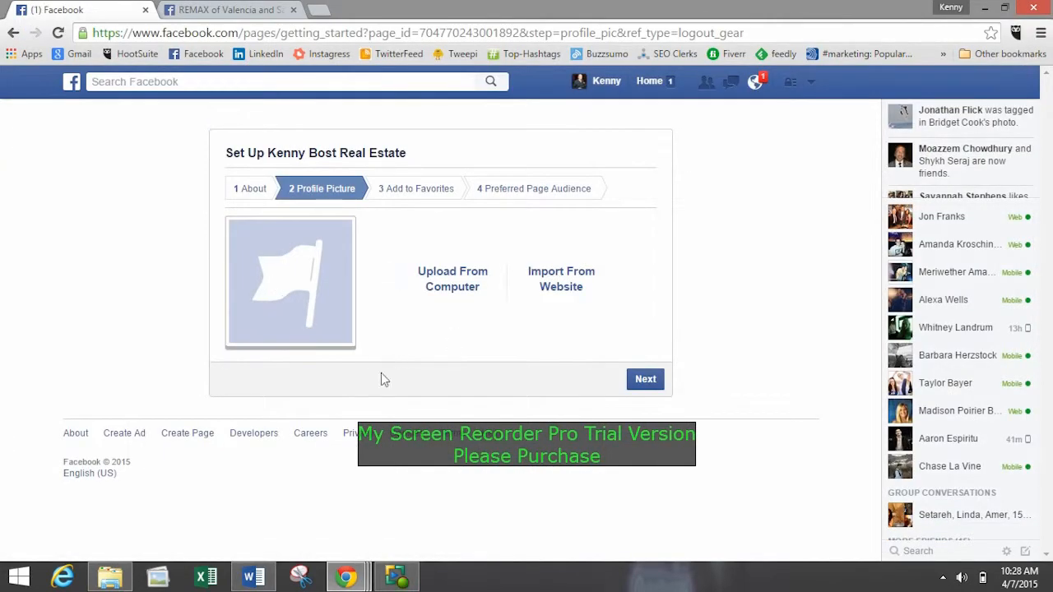
Add the new Page to the favorites and continue to the preferred Page audience.
click(643, 384)
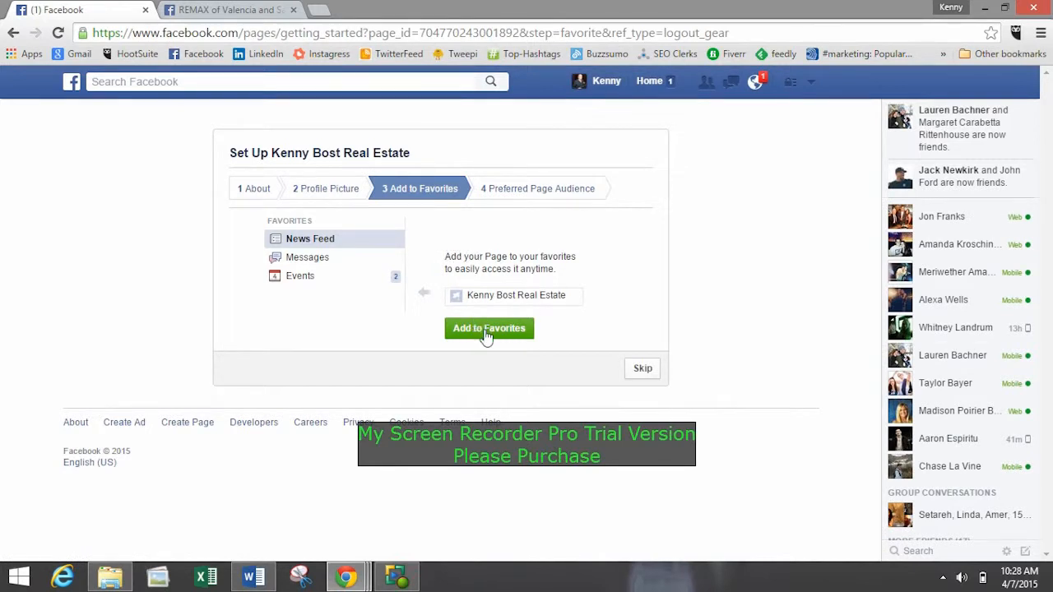
click(486, 332)
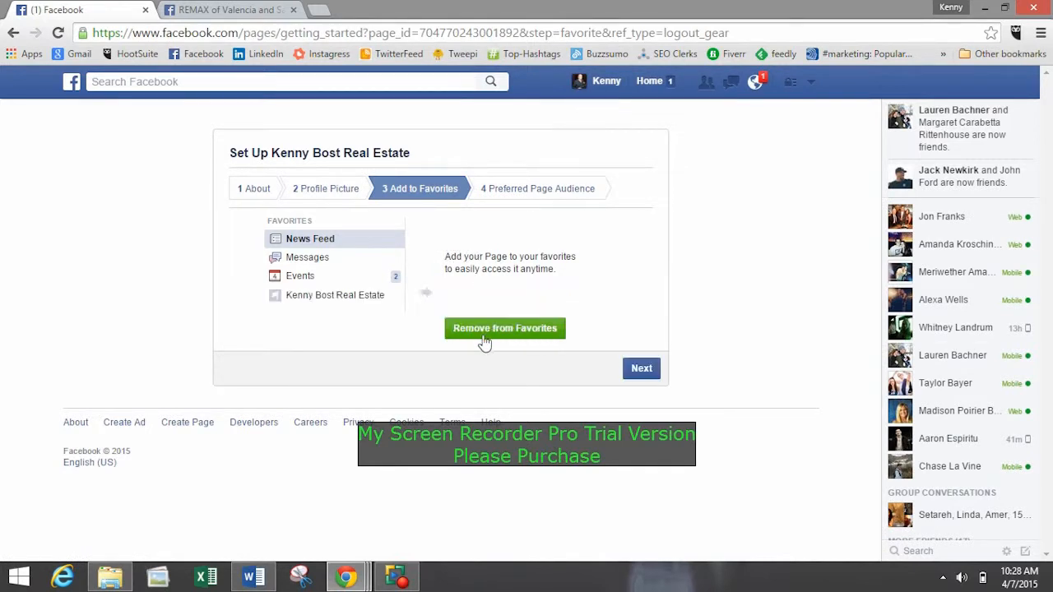
click(657, 374)
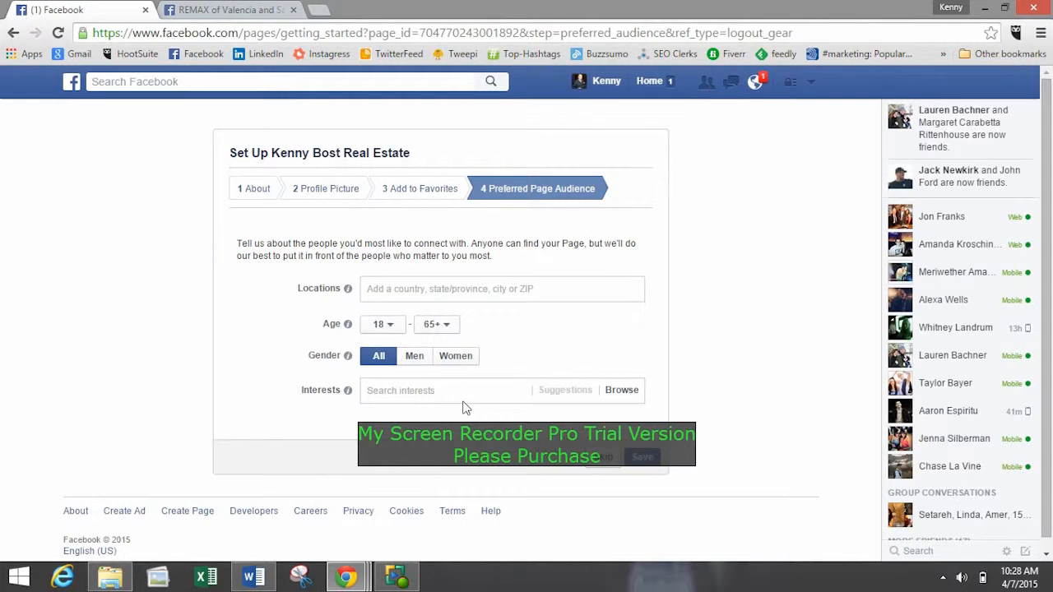
Add Santa Clarita, California, United States to the preferred Page audience locations.
click(417, 288)
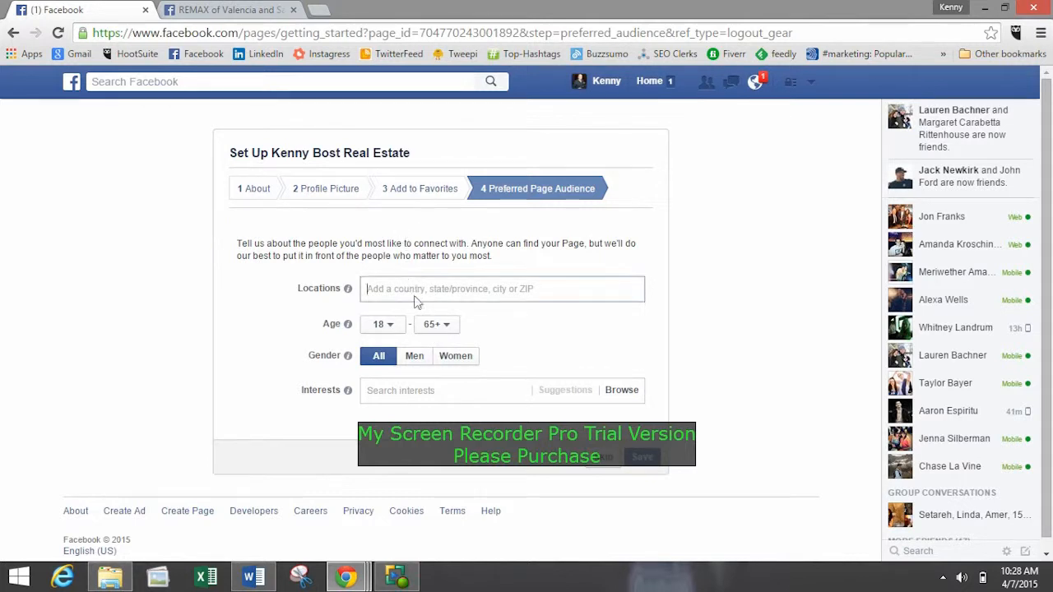
text(Santa C)
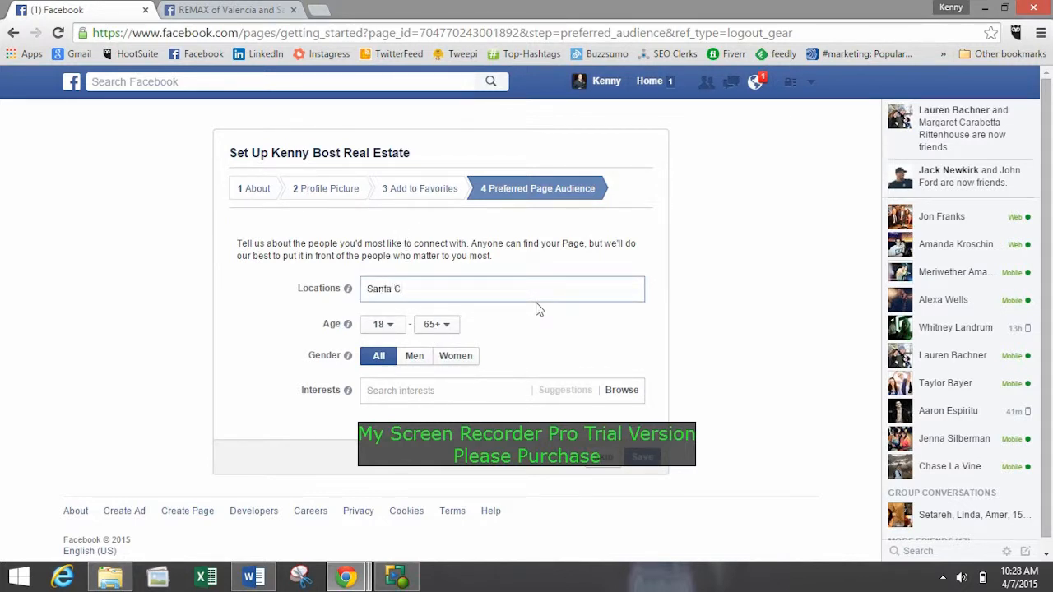
text(larita, CA)
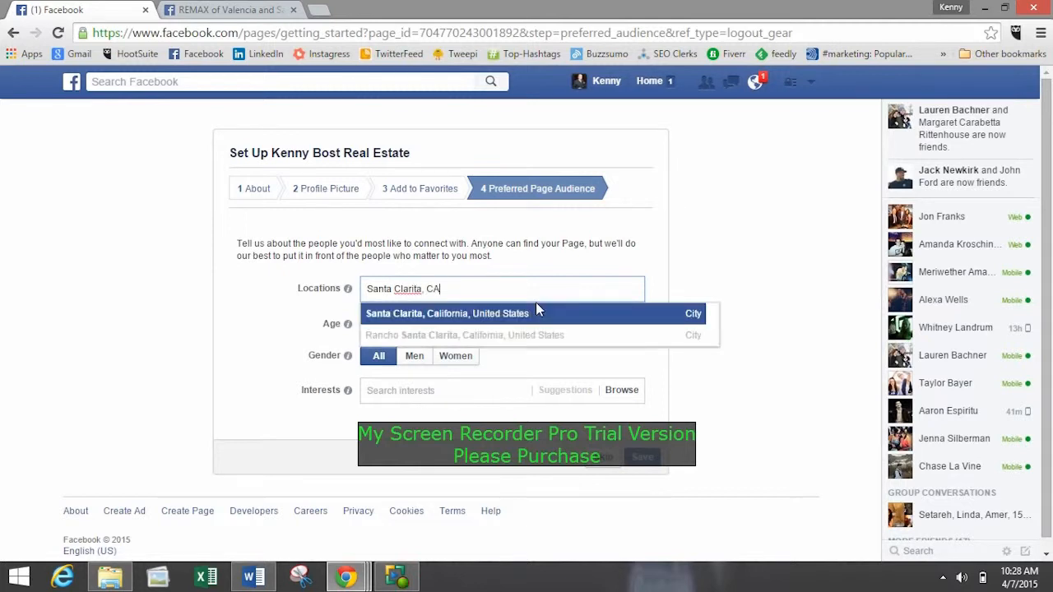
click(534, 312)
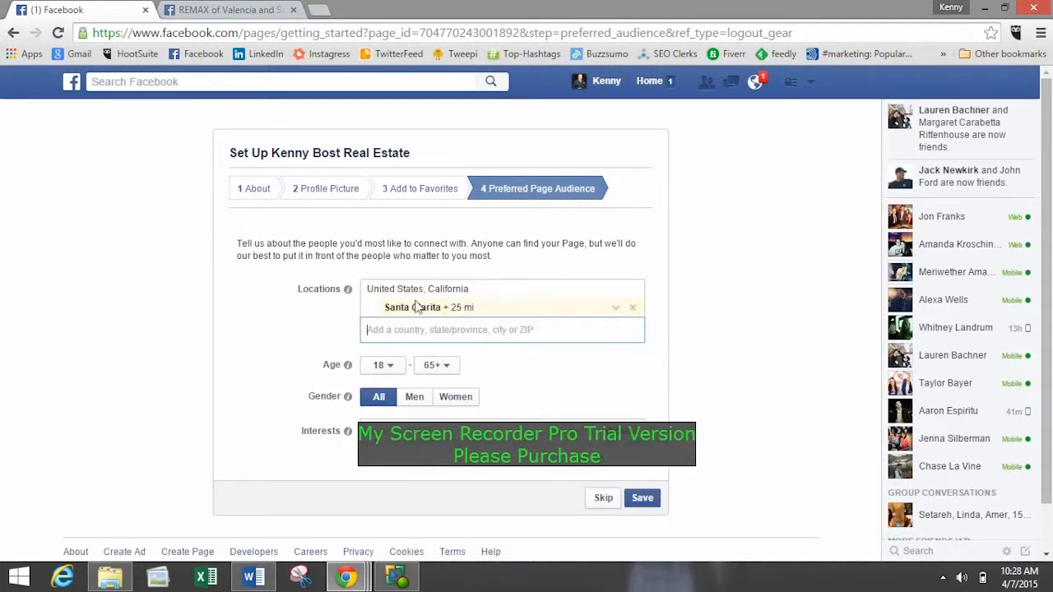
click(822, 319)
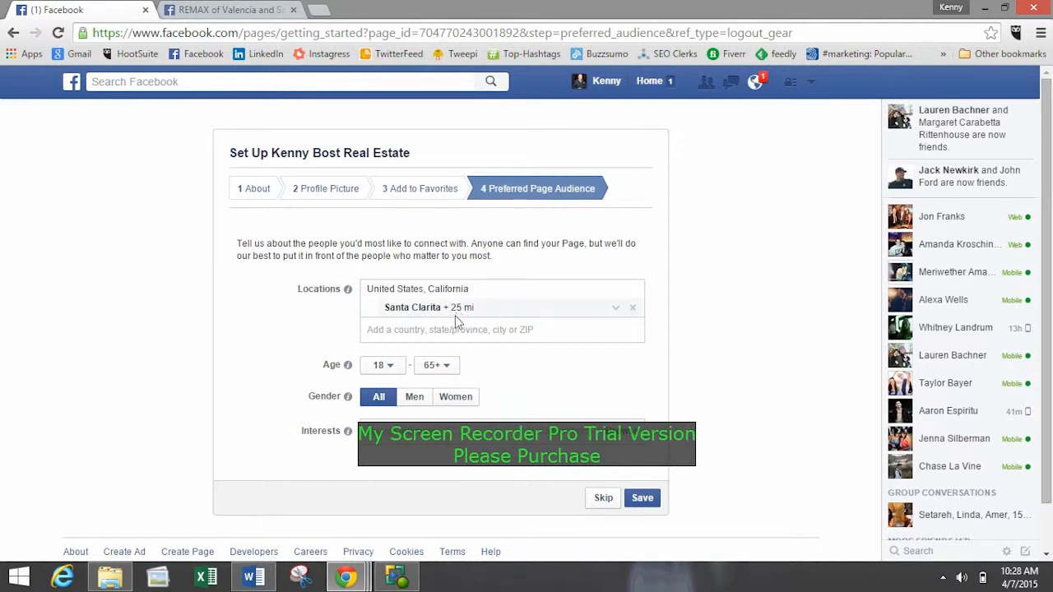
Try to add San Fernando Valley as a second audience location, and clear the entry.
click(416, 329)
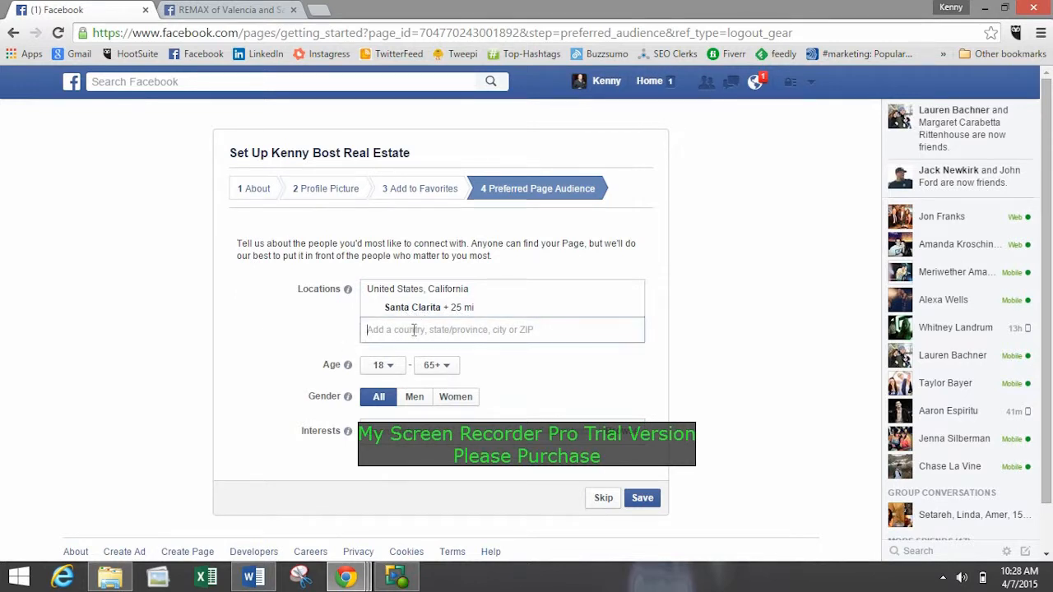
text(Santa)
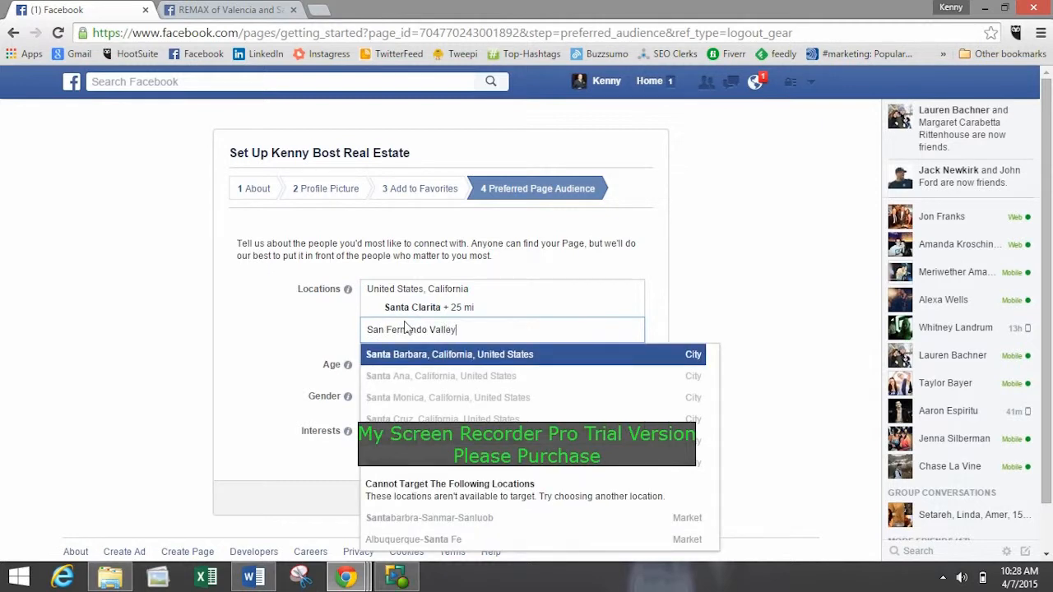
key(ctrl+a)
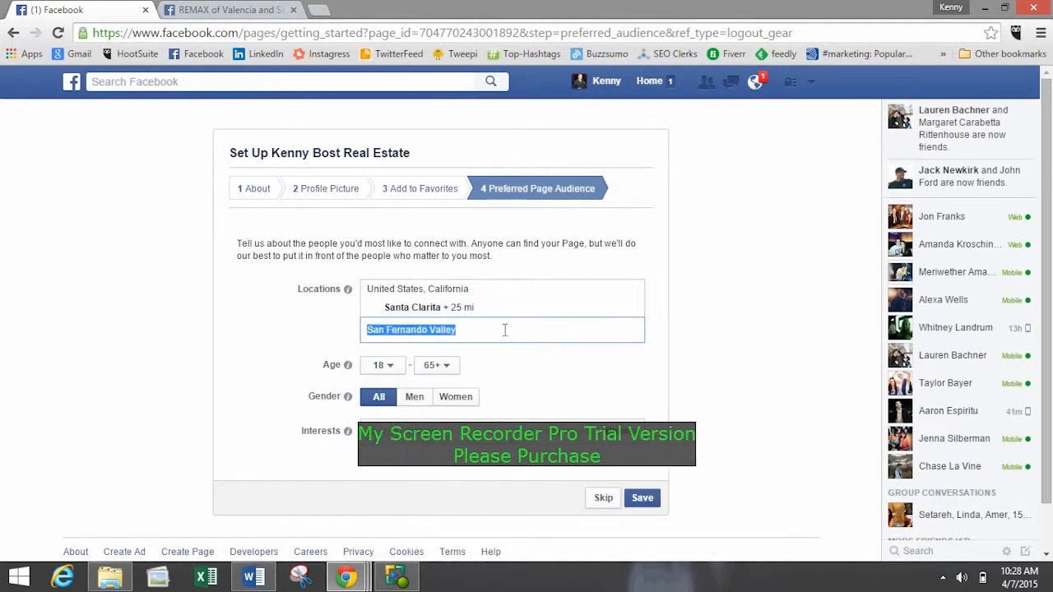
key(BackSpace)
Add San Diego, California, United States as a second audience location.
text(S)
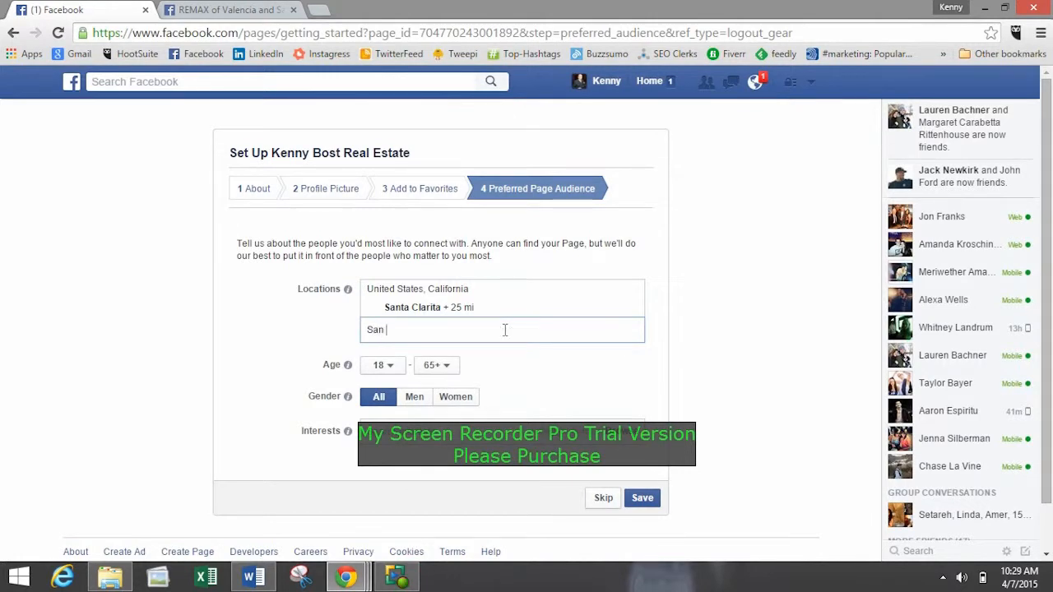
text(an)
key(BackSpace)
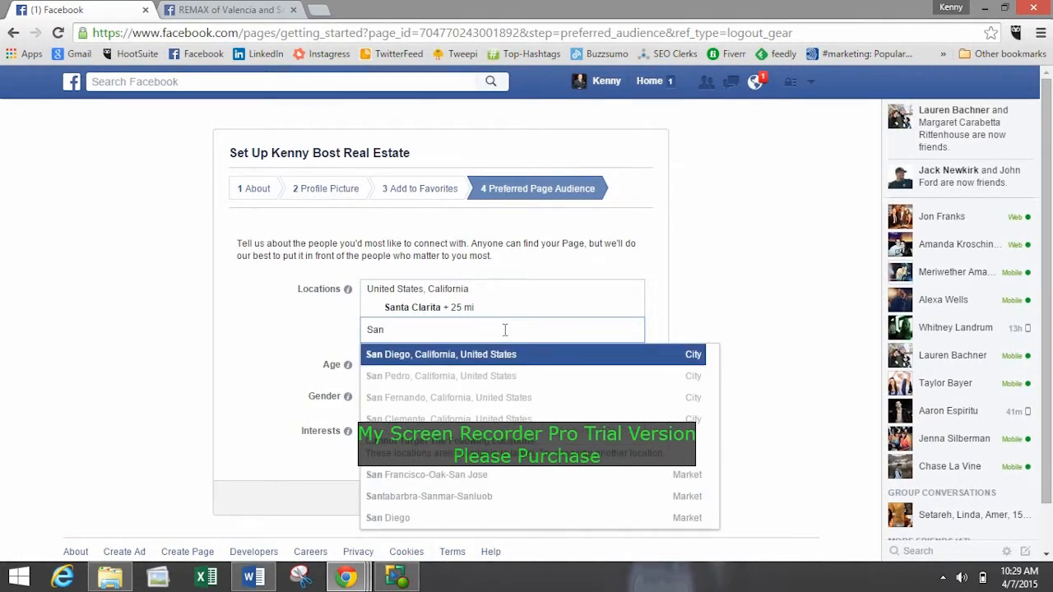
click(477, 355)
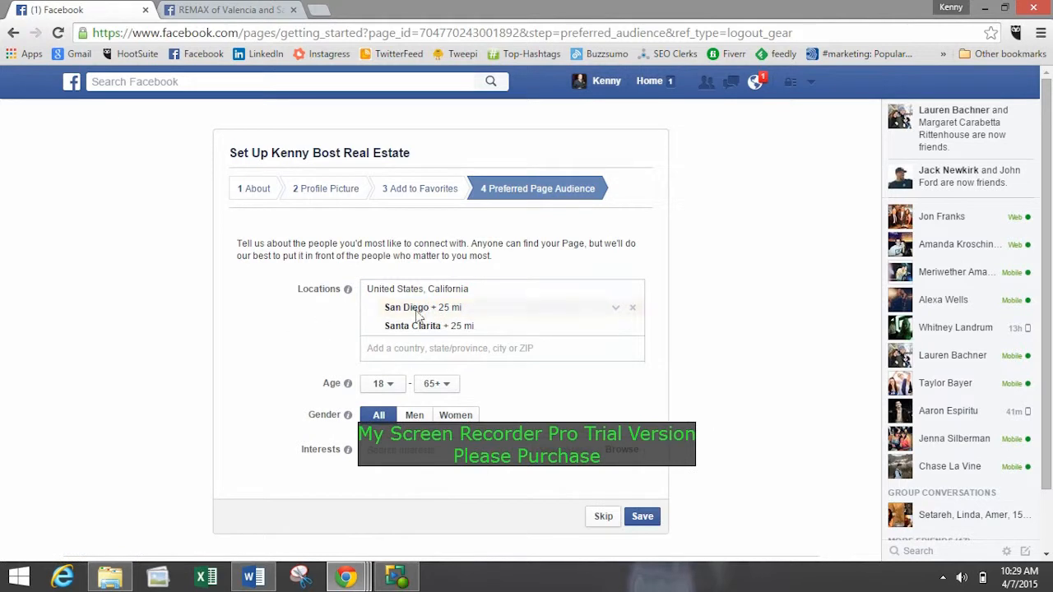
Set the minimum age of the preferred Page audience to 25.
click(390, 387)
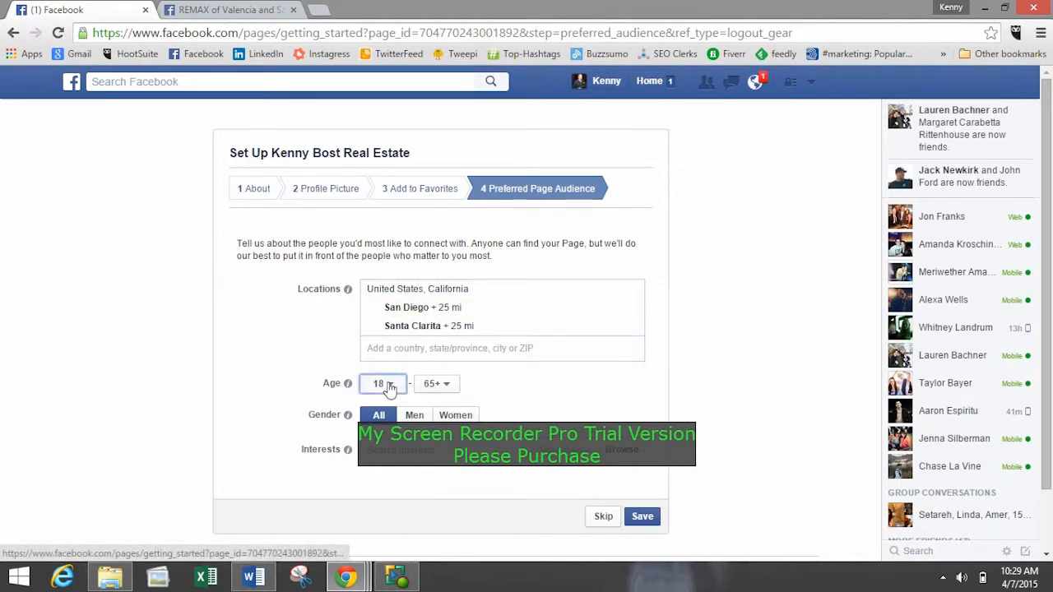
click(390, 387)
click(388, 387)
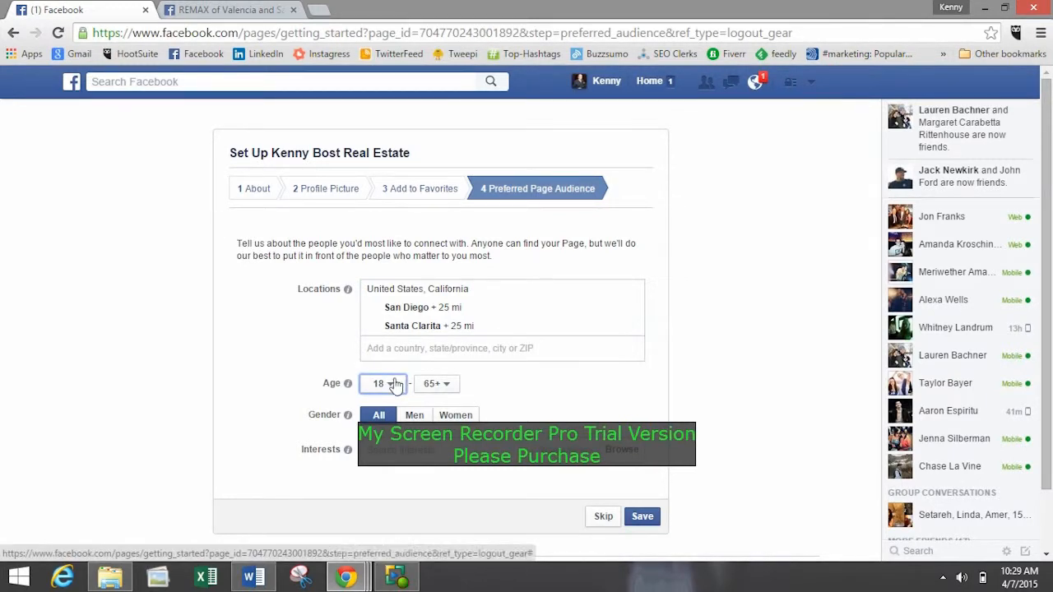
click(394, 386)
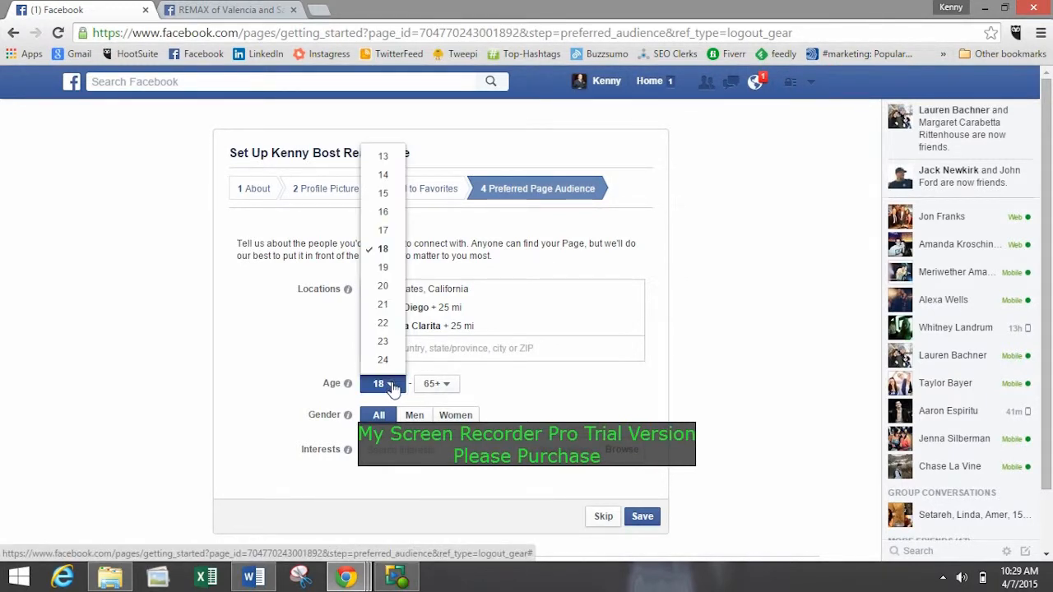
click(394, 386)
scroll(197, 222, down, 1)
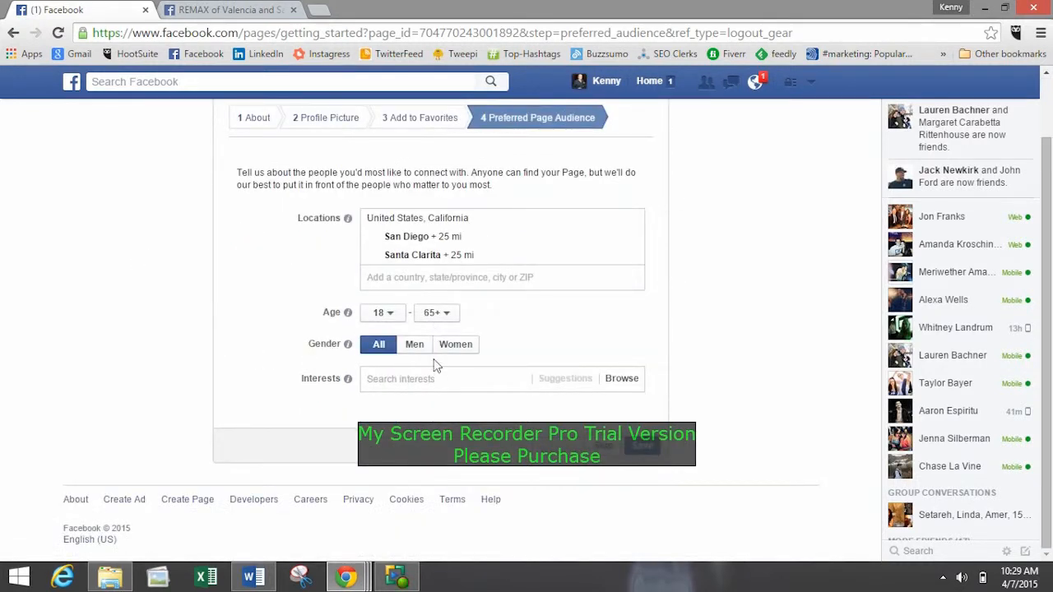
click(384, 314)
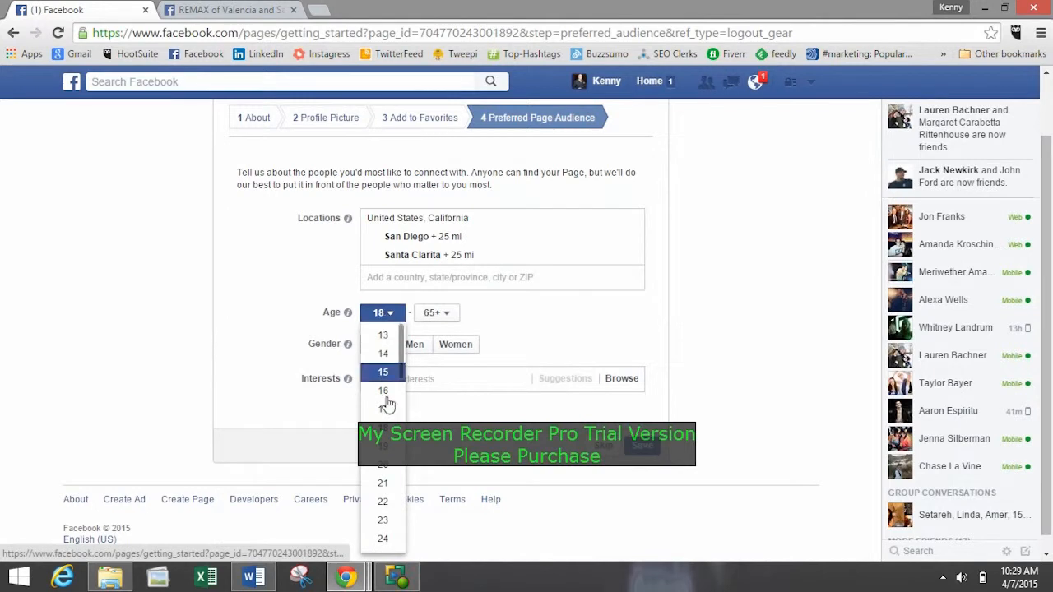
scroll(387, 451, down, 4)
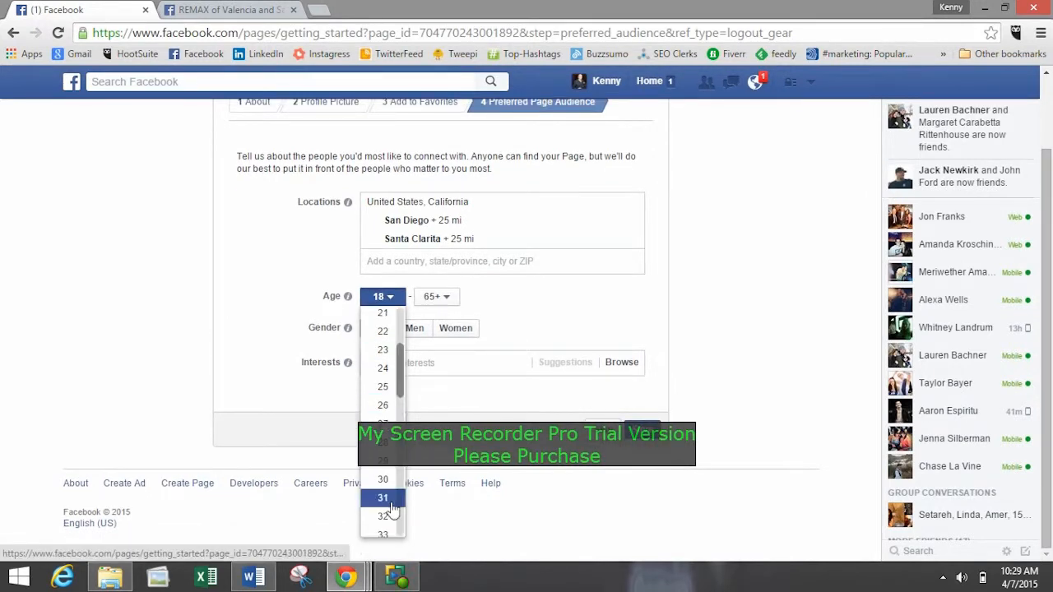
click(384, 387)
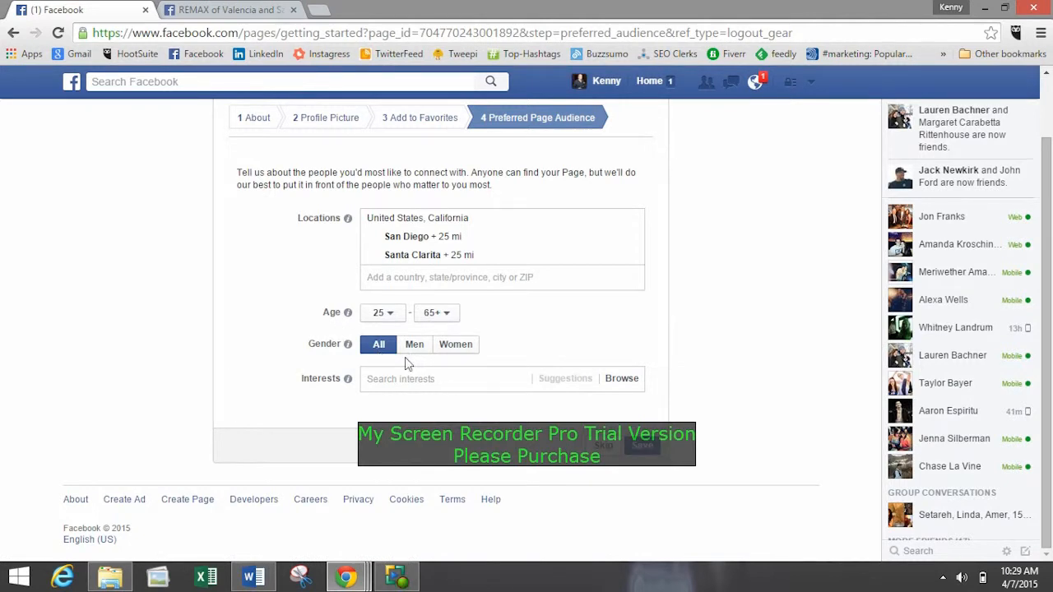
Search the audience interests for Real Estate and for Investing without adding either one.
click(460, 379)
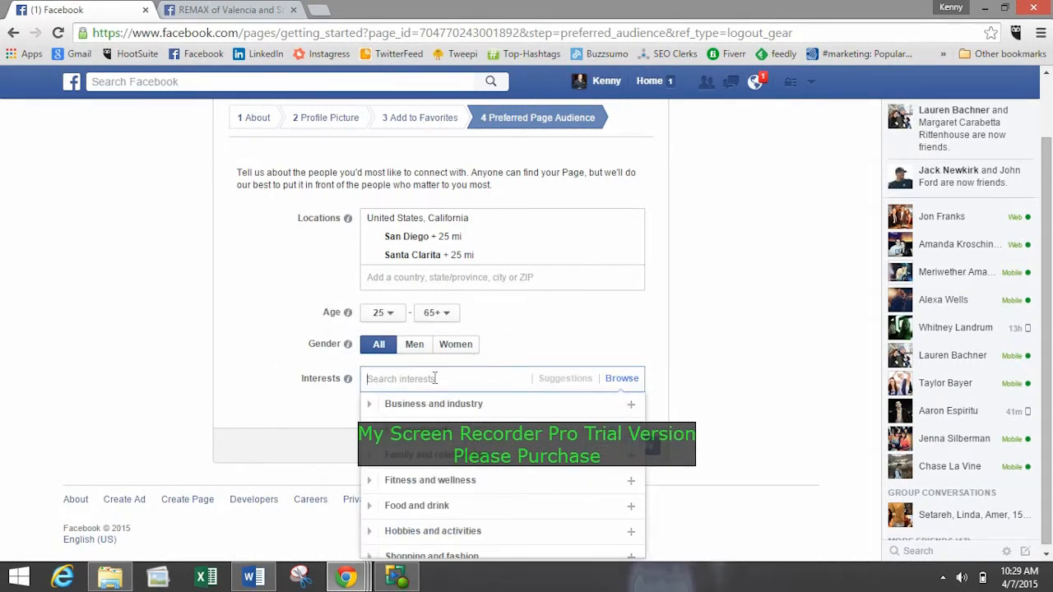
text(Real )
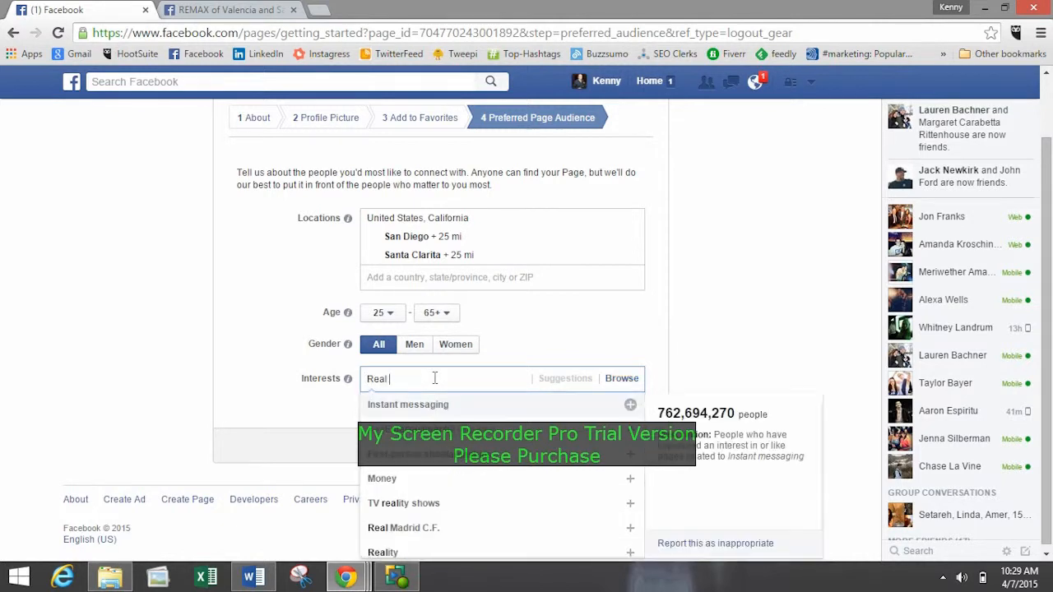
text(Estate)
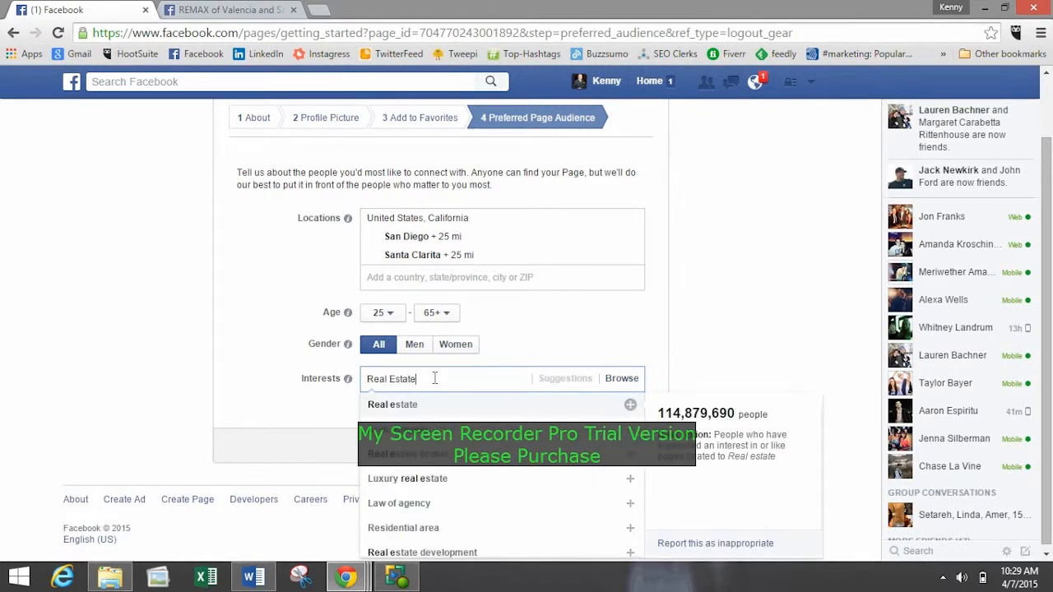
drag(444, 375, 304, 378)
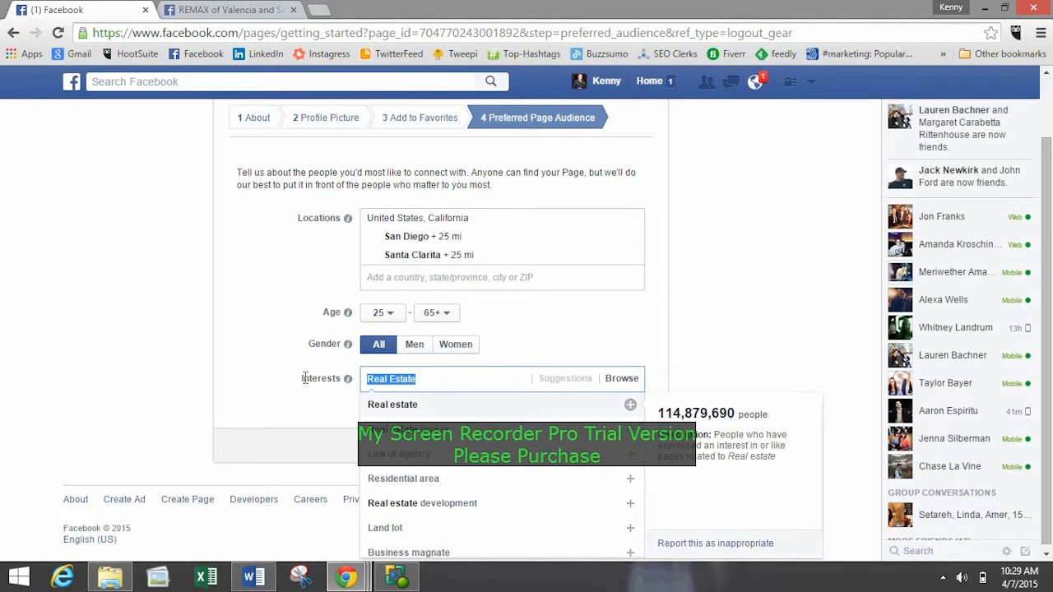
text(Investing)
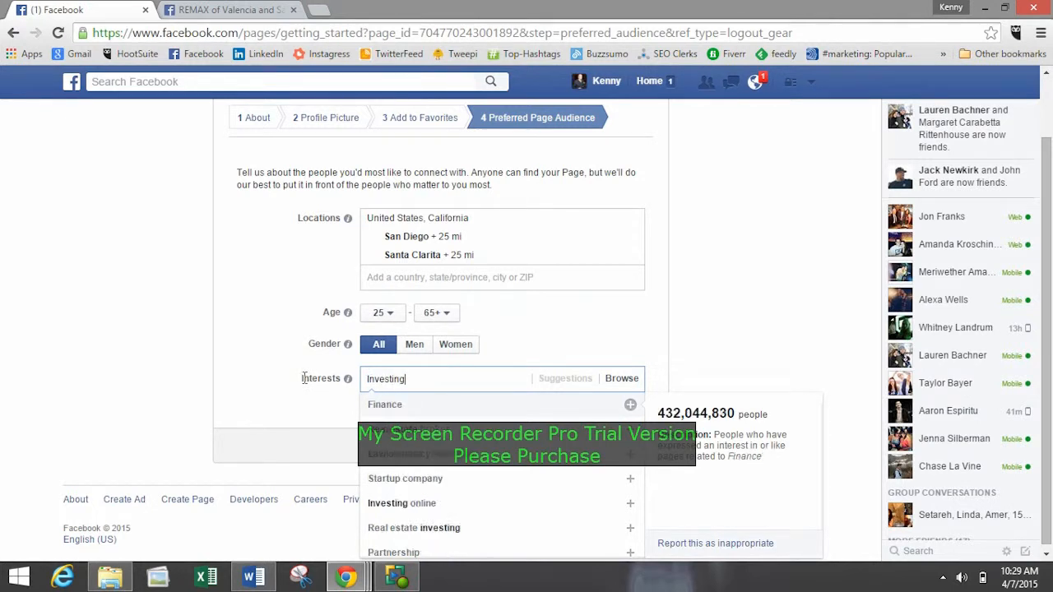
click(212, 365)
click(403, 375)
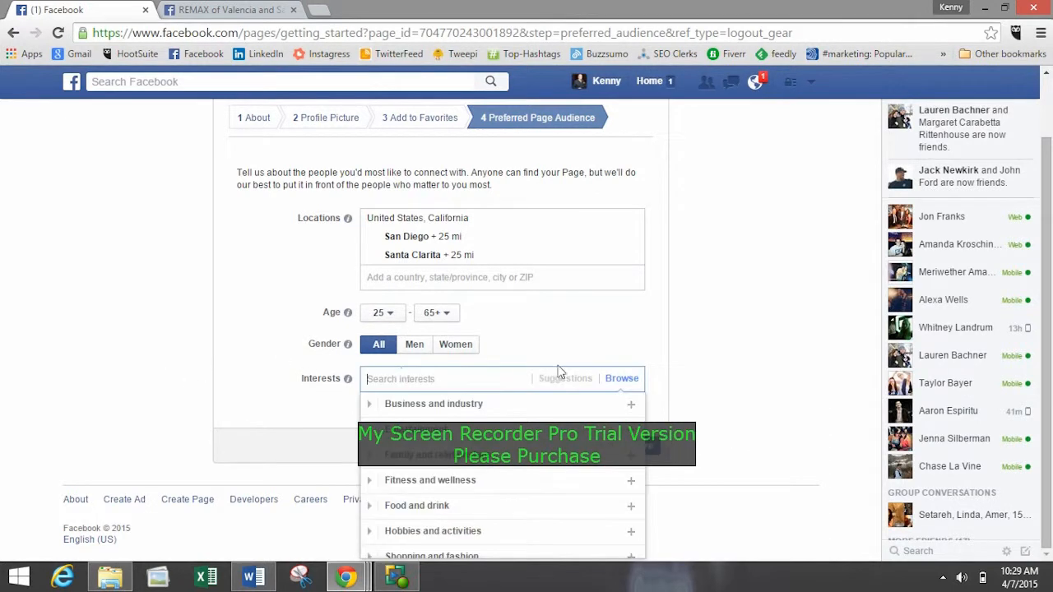
Save the preferred Page audience and go through the introductory tips on the new Page until they close.
click(749, 435)
click(650, 448)
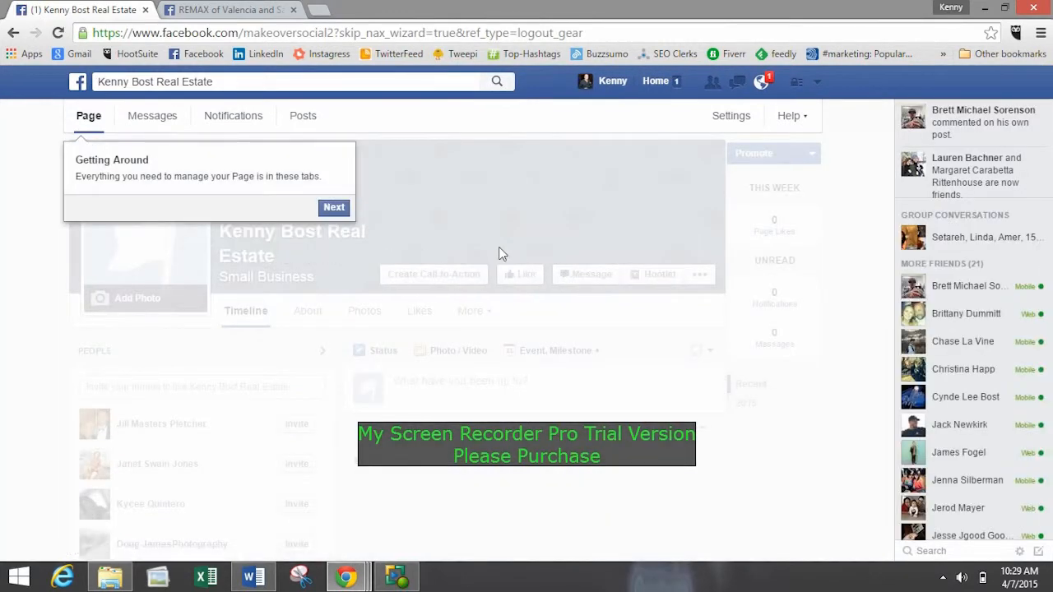
click(339, 207)
click(395, 380)
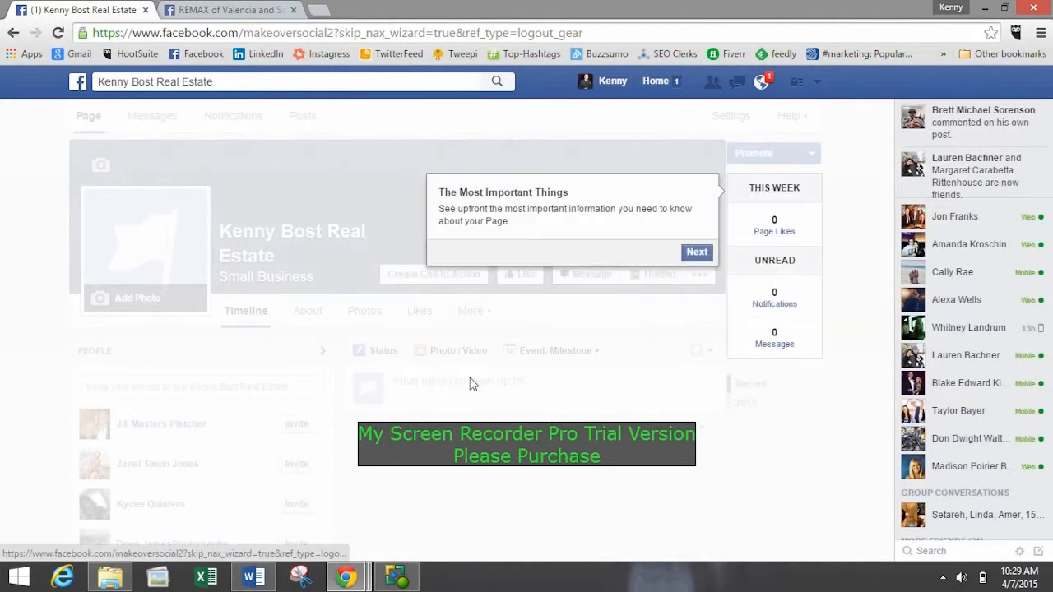
click(696, 251)
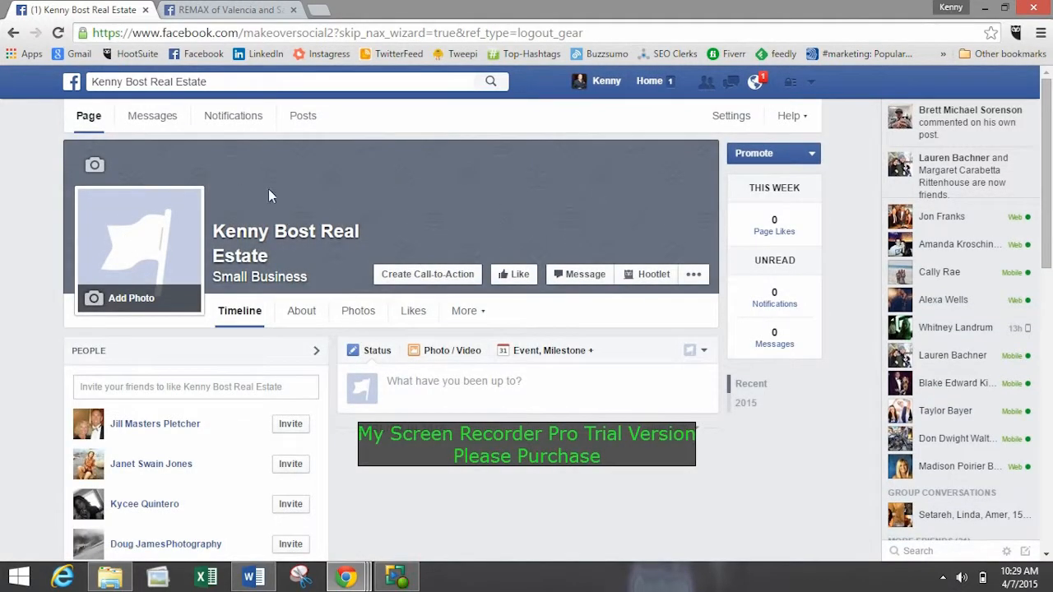
Upload Facebook Banner 2 from the Makeover Social folder as the Page's cover photo.
click(92, 169)
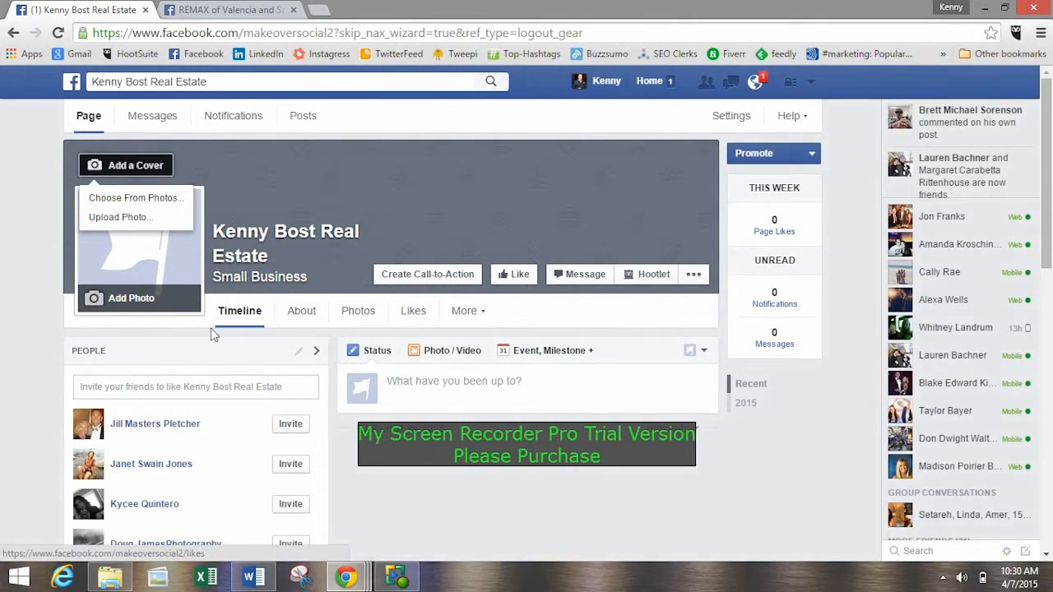
click(124, 218)
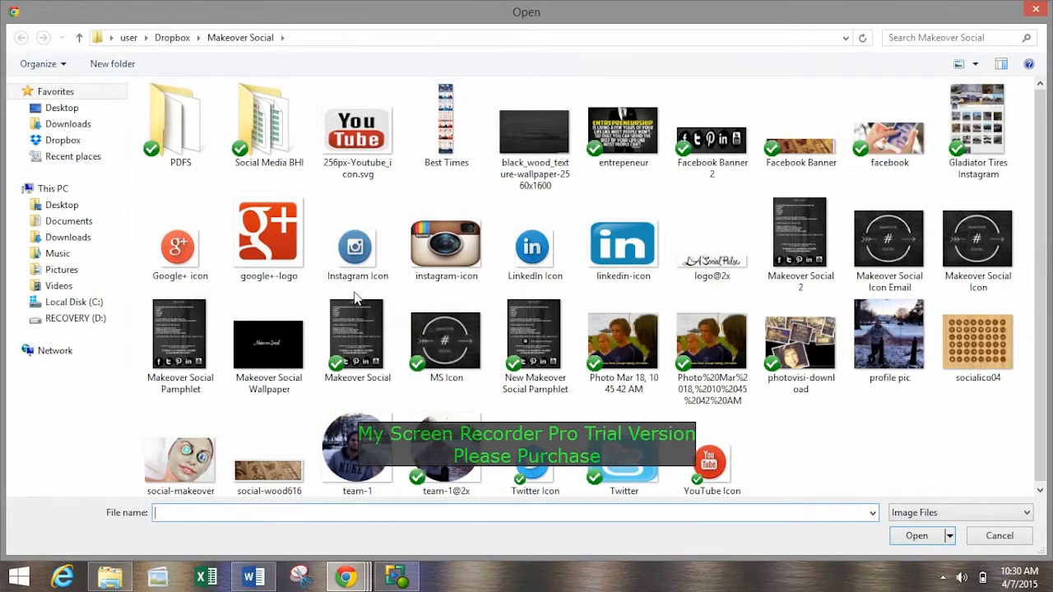
click(712, 139)
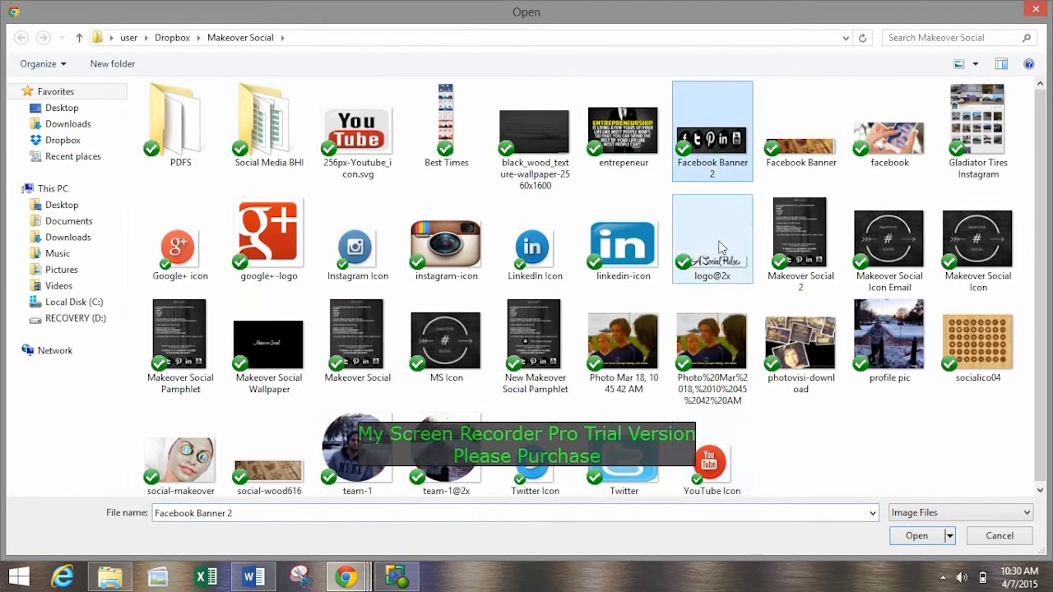
click(912, 538)
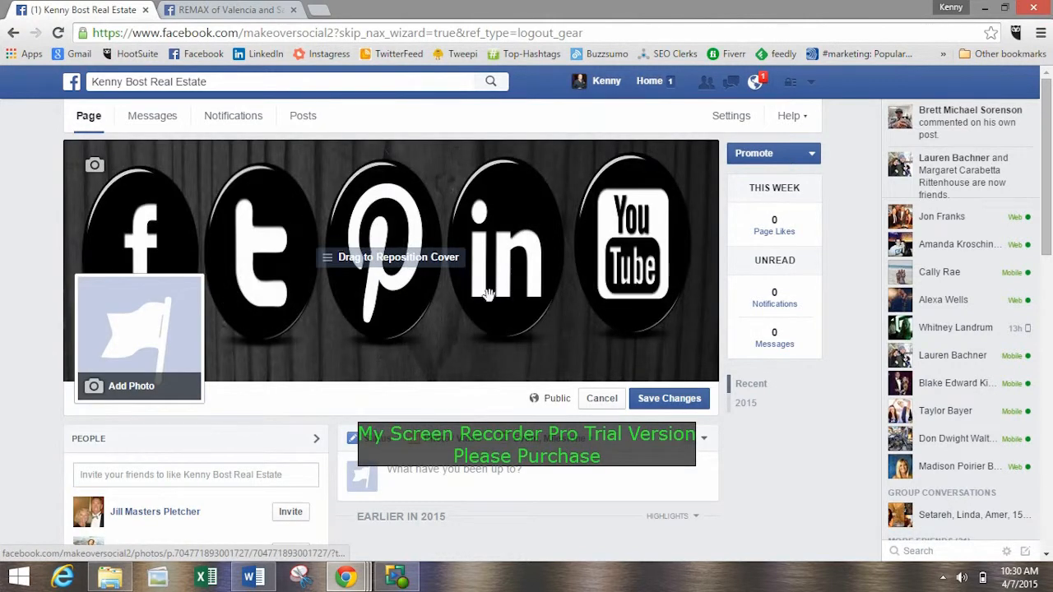
click(117, 392)
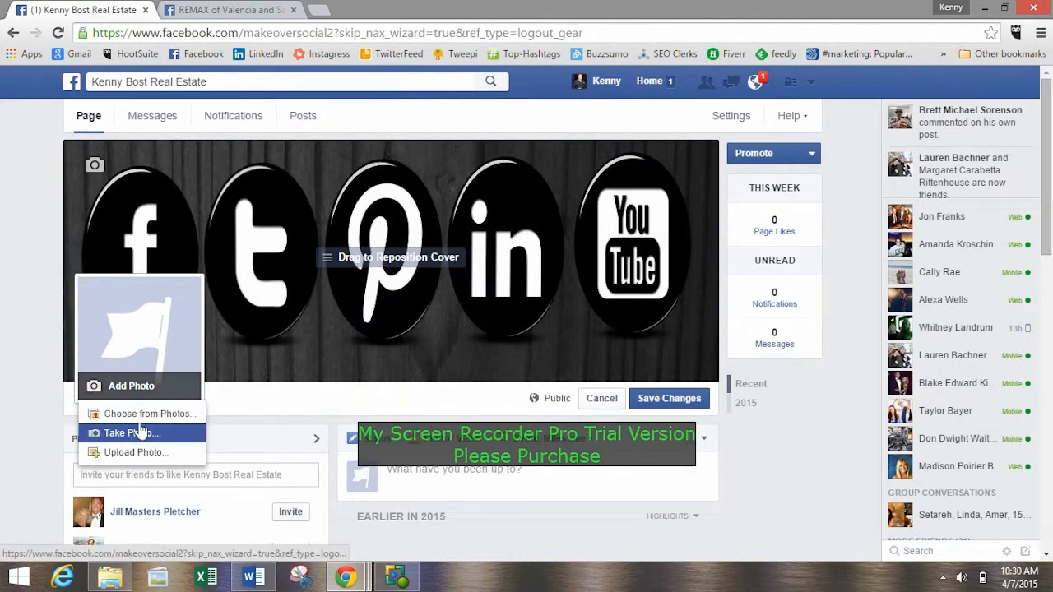
click(174, 466)
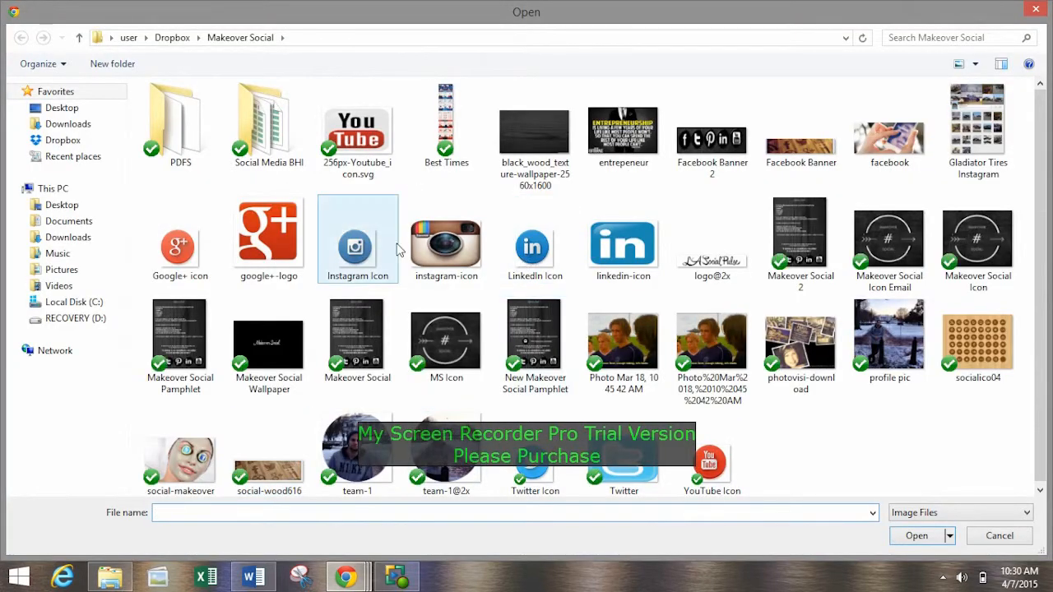
click(180, 451)
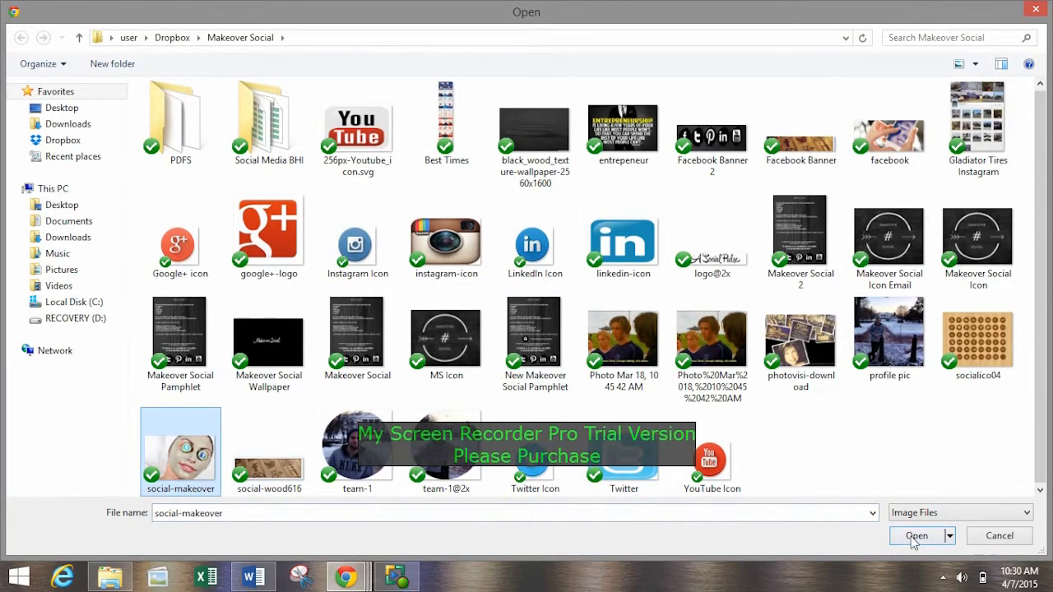
click(915, 538)
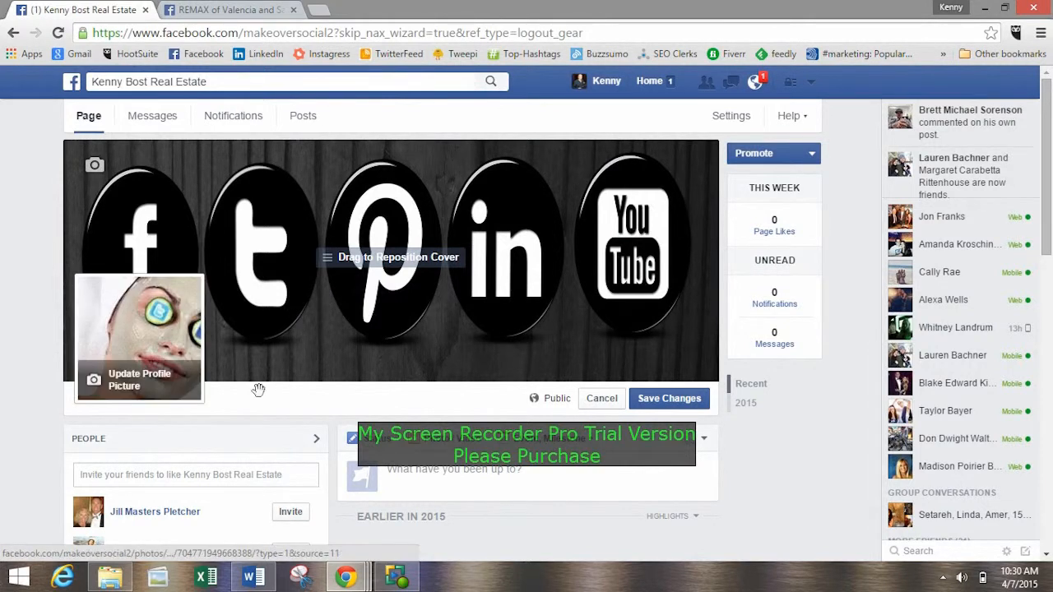
Save the Page's cover photo changes and go through the tips on inviting friends and suggesting the Page to email contacts.
scroll(247, 280, down, 2)
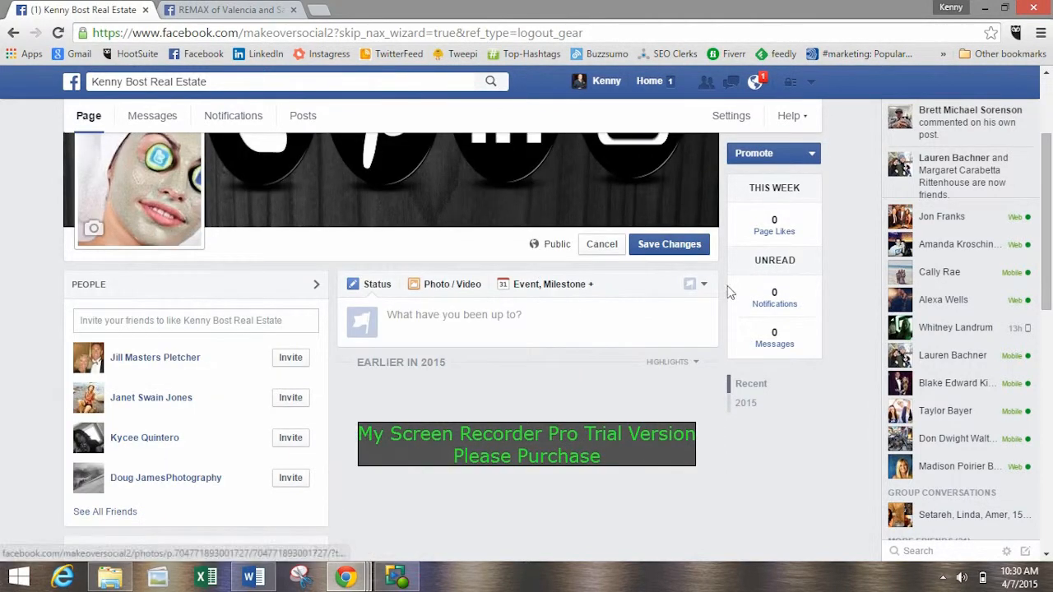
click(646, 247)
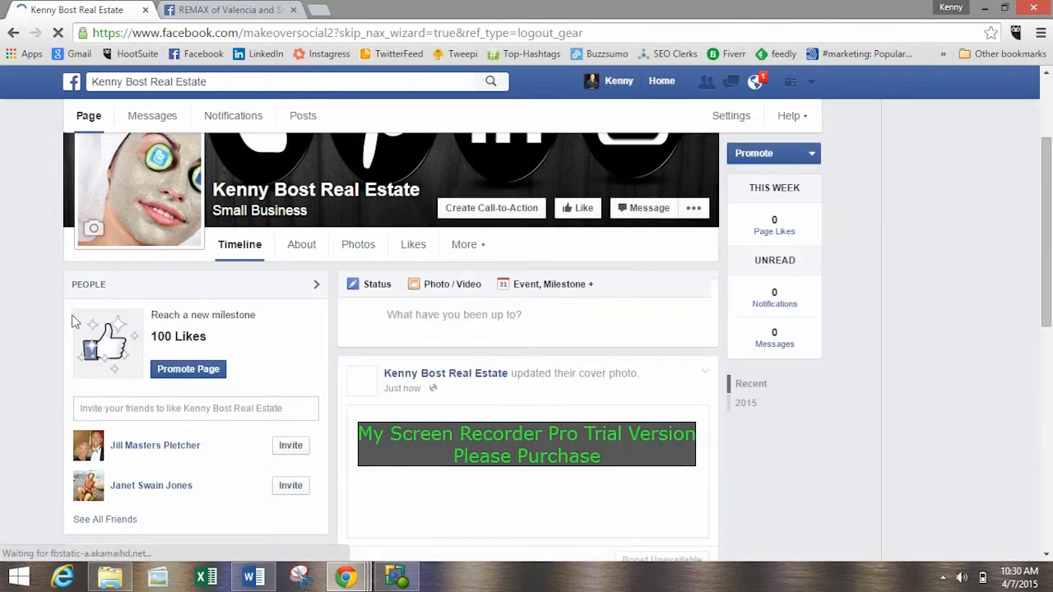
scroll(256, 252, down, 3)
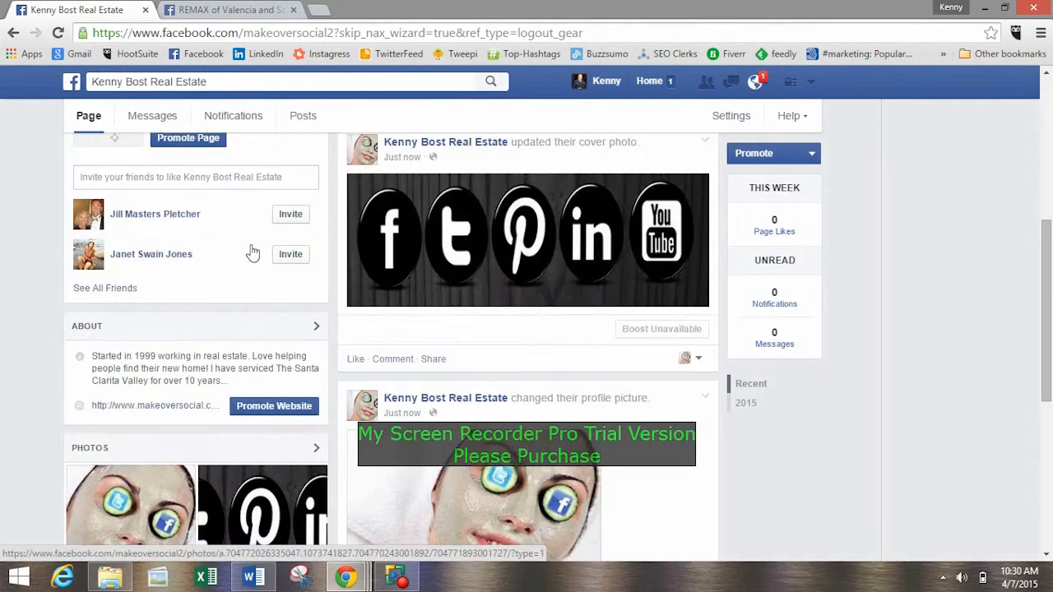
scroll(253, 253, up, 5)
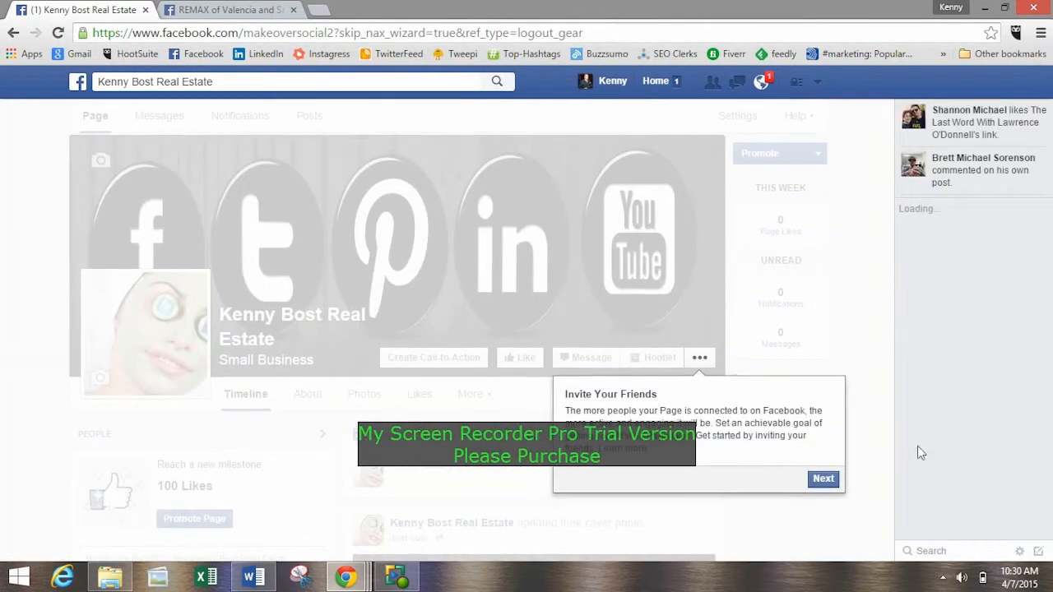
click(823, 479)
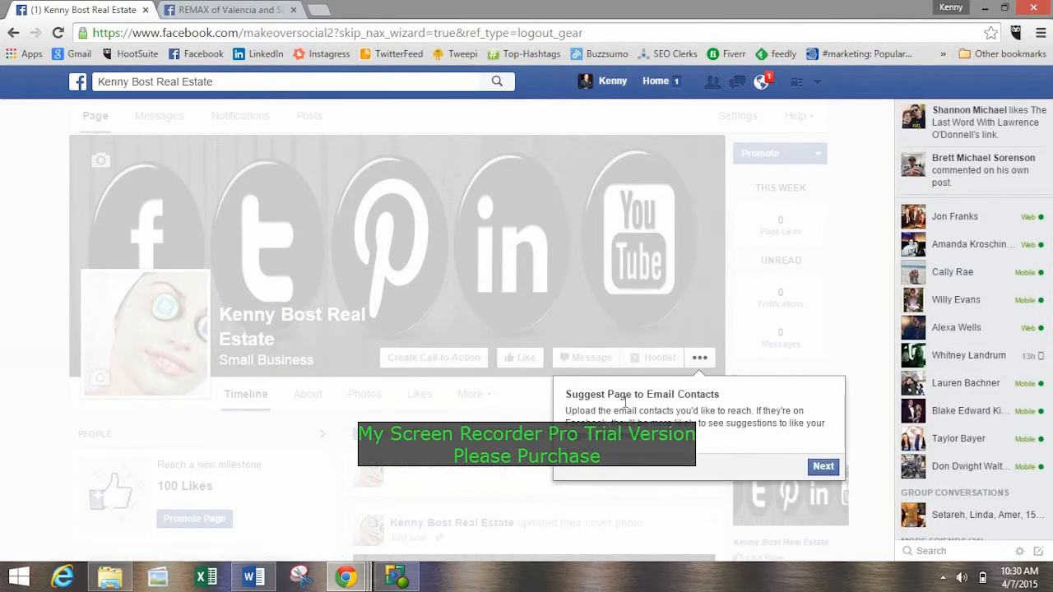
click(823, 468)
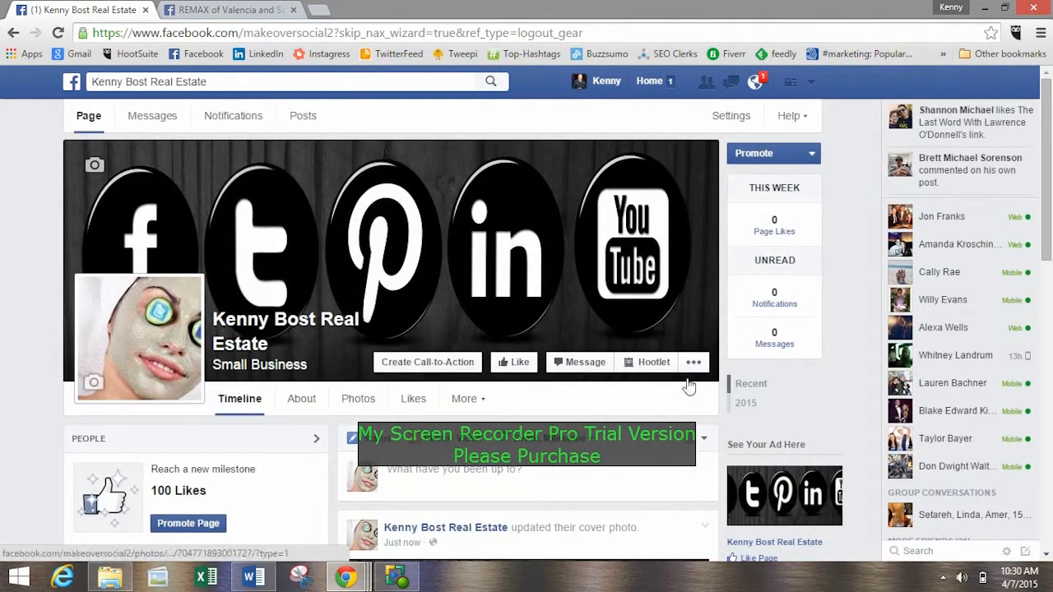
Open the Page's Invite Friends list, look through its friend filters and suggested friends, and close it without inviting anyone.
click(694, 365)
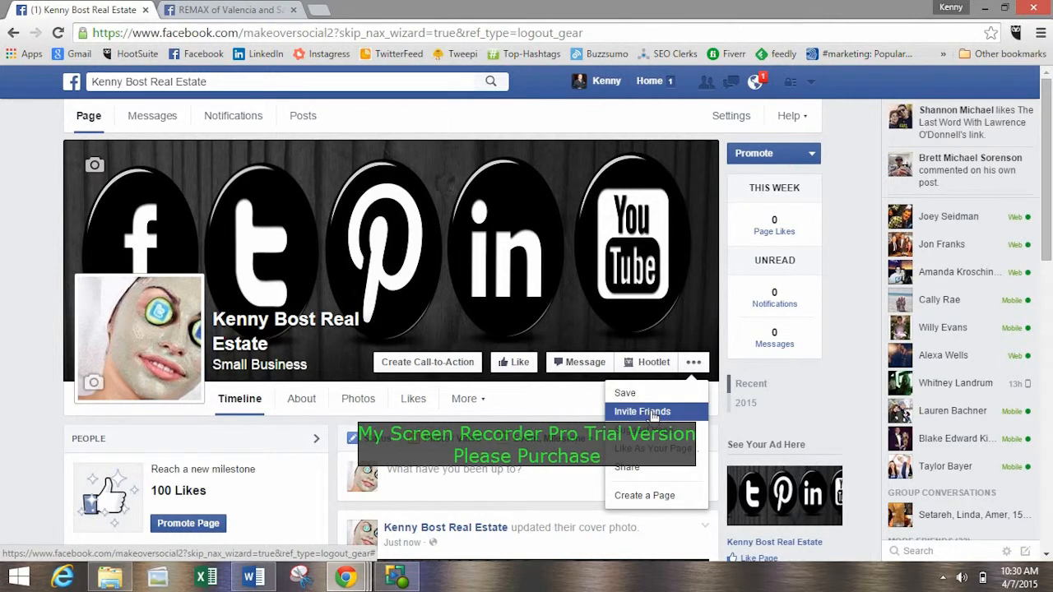
click(653, 413)
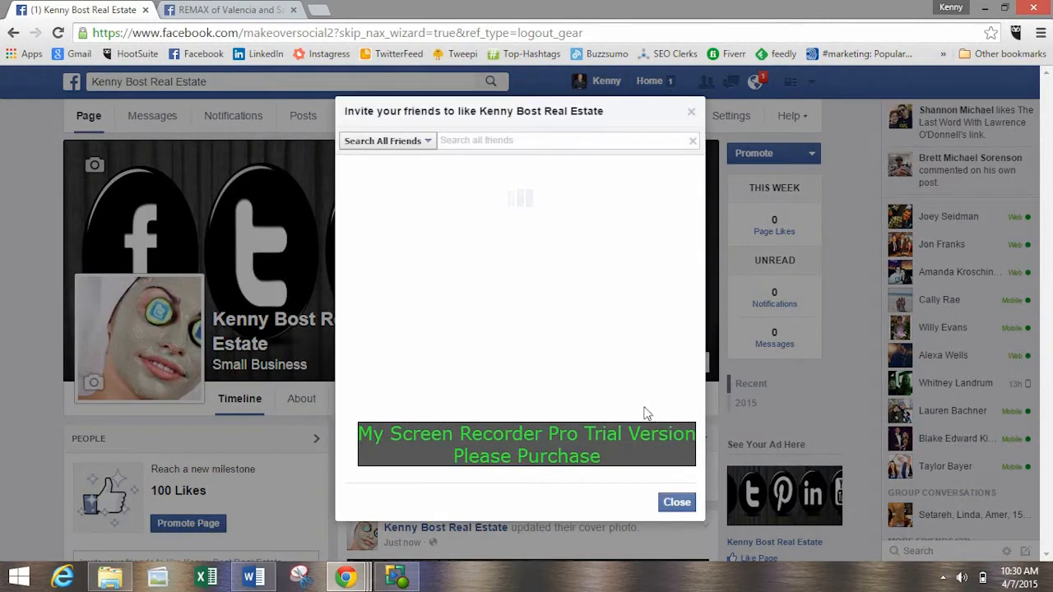
click(423, 140)
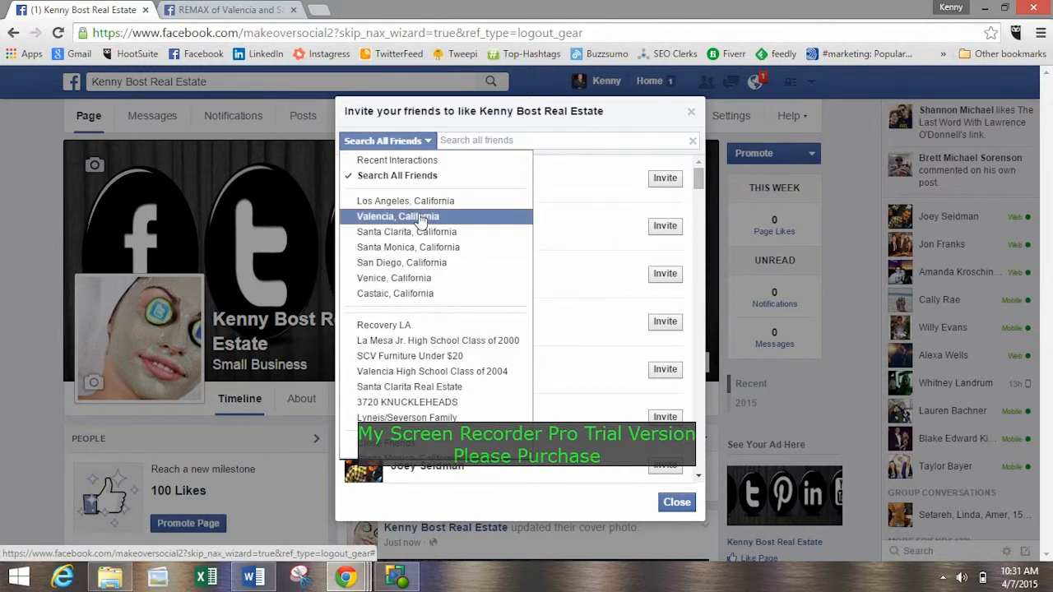
click(488, 116)
scroll(569, 271, down, 15)
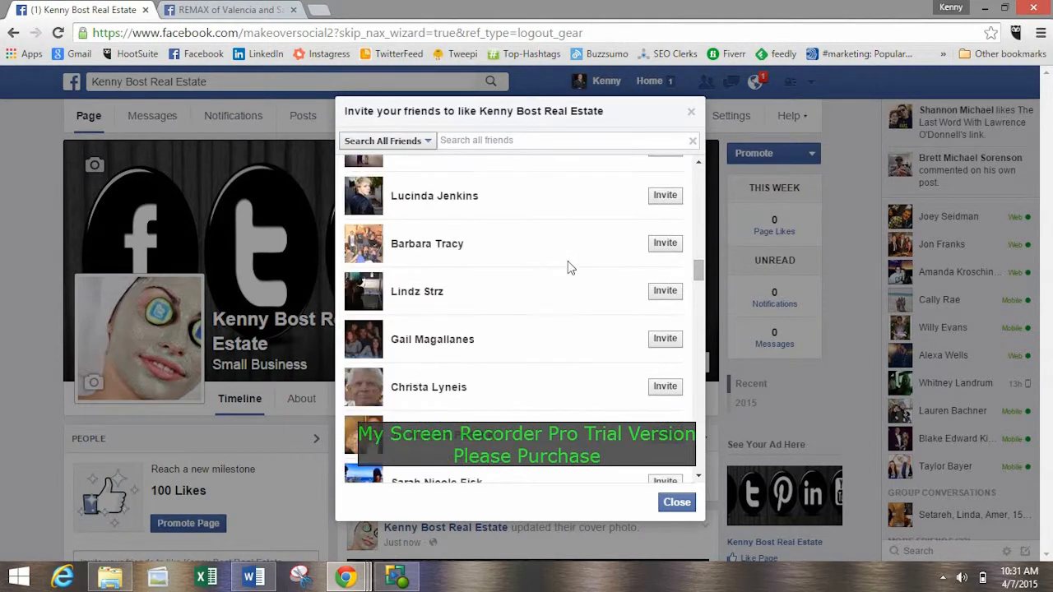
scroll(614, 299, up, 15)
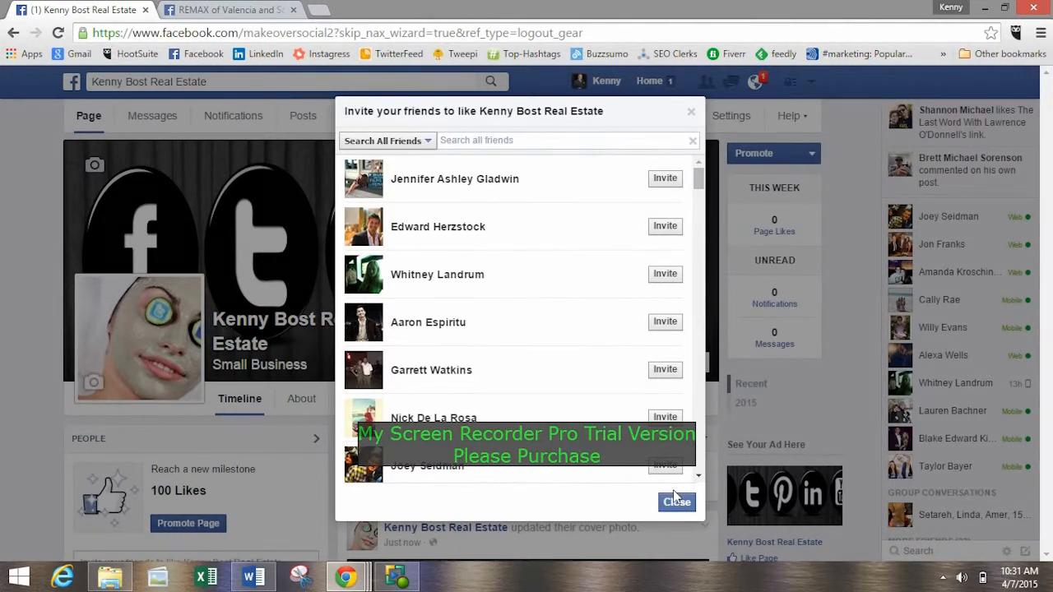
click(692, 107)
Review the new Page from its cover through the timeline posts, About, Photos and Posts to Page sections.
scroll(60, 231, down, 2)
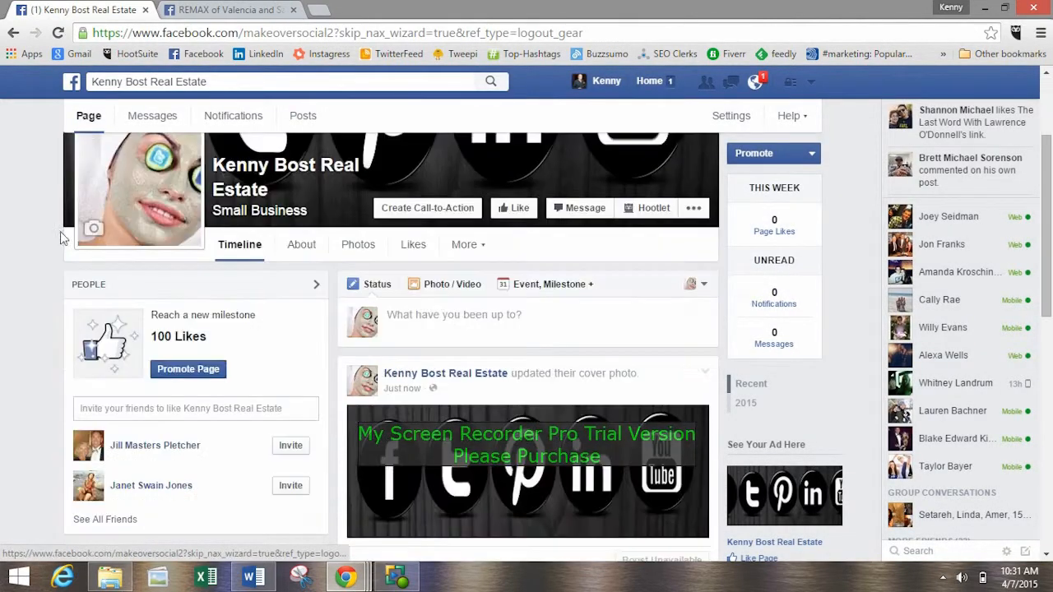
scroll(60, 231, down, 2)
scroll(48, 228, up, 3)
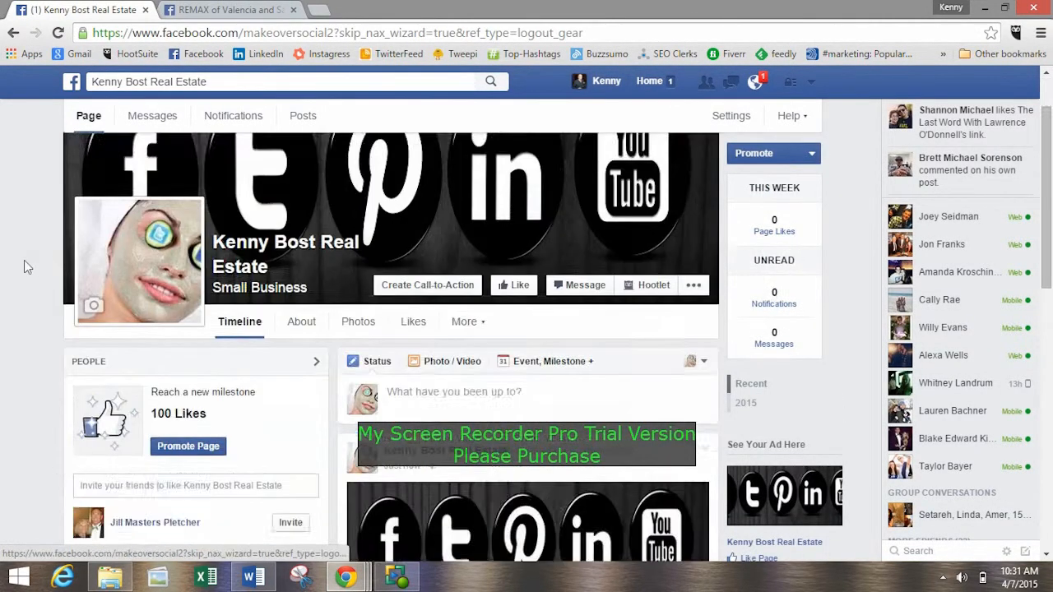
scroll(25, 261, down, 10)
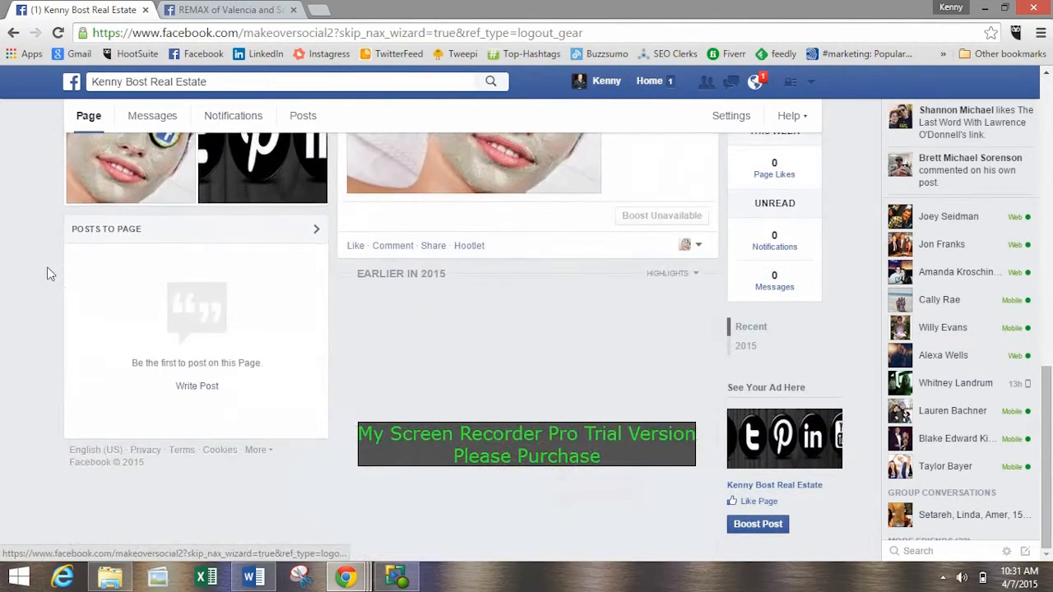
scroll(50, 263, up, 10)
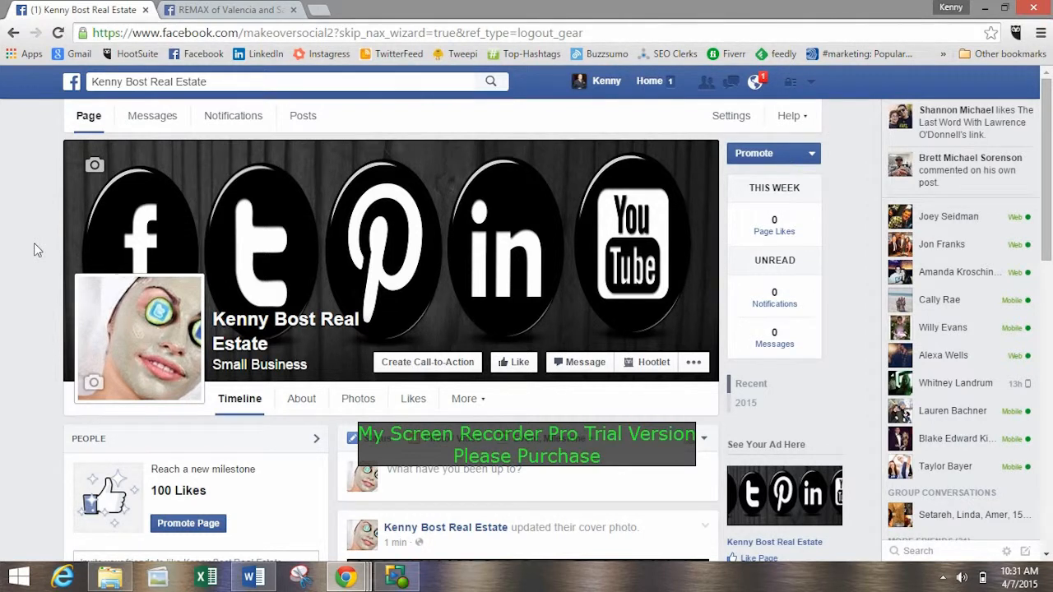
scroll(176, 216, down, 4)
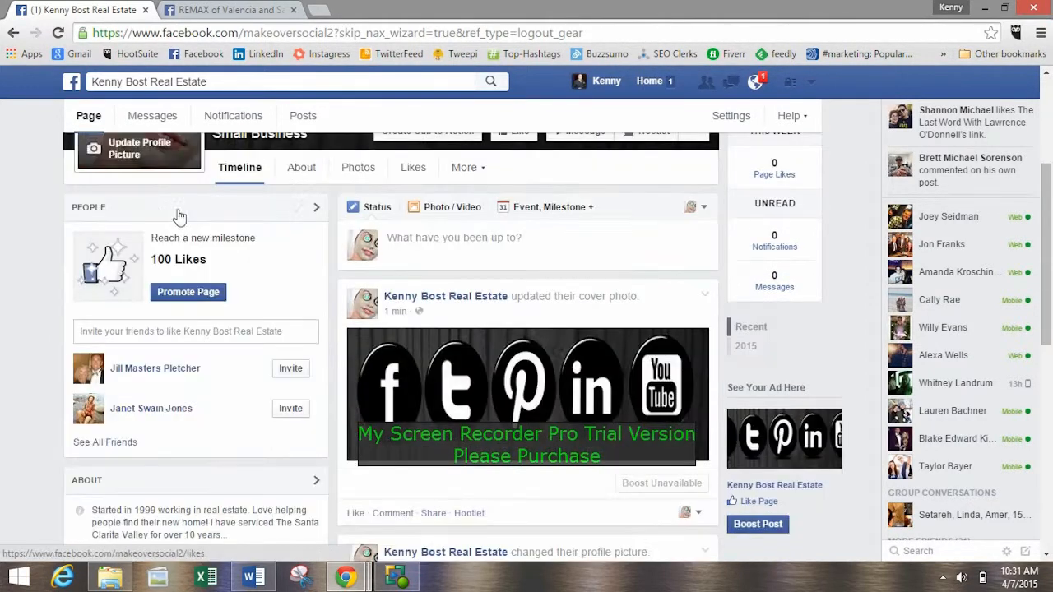
scroll(141, 245, up, 4)
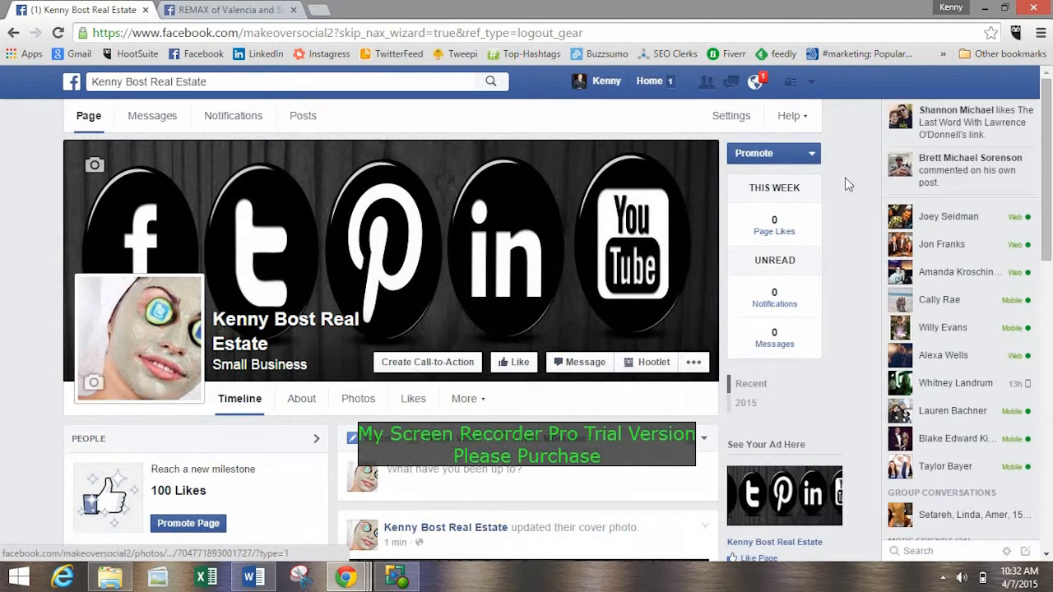
drag(1049, 164, 1051, 365)
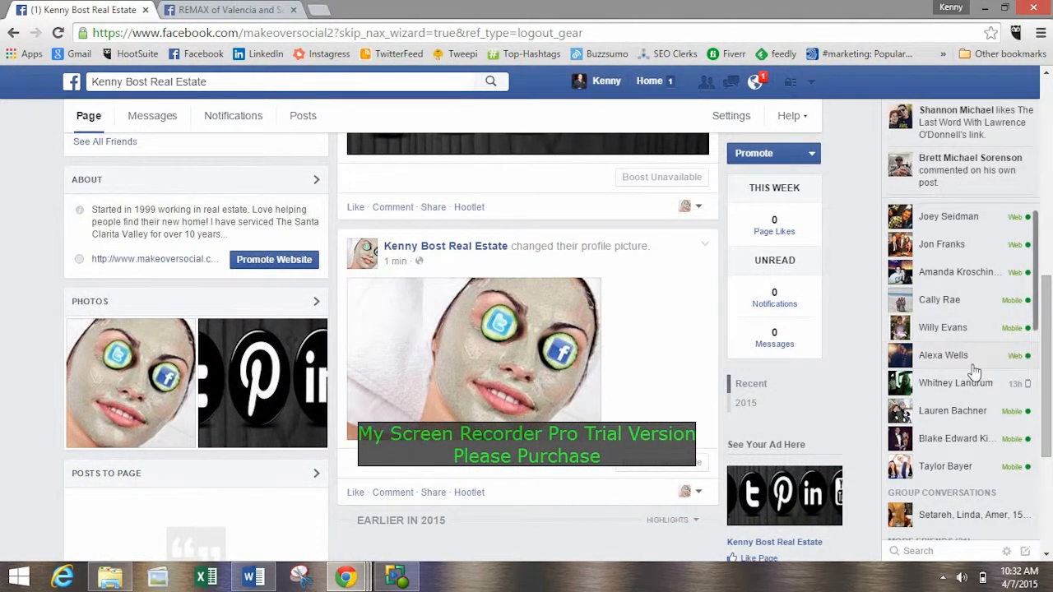
drag(1051, 364, 1048, 156)
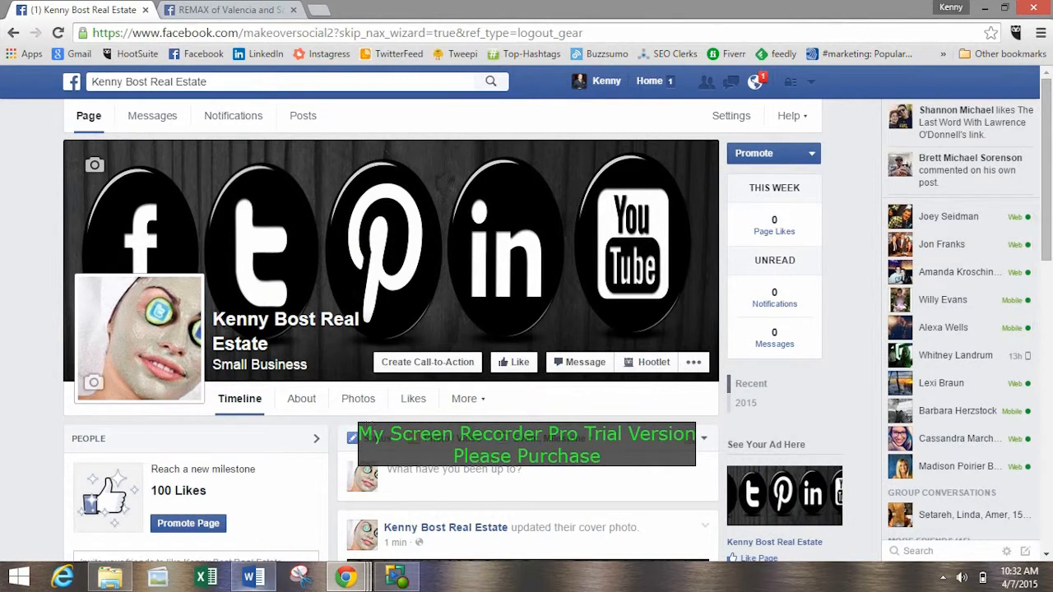
Copy the website, Instagram, Twitter, YouTube, Pinterest and Google+ links from the Word document and send them in the Google+ Hangouts group chat.
click(253, 577)
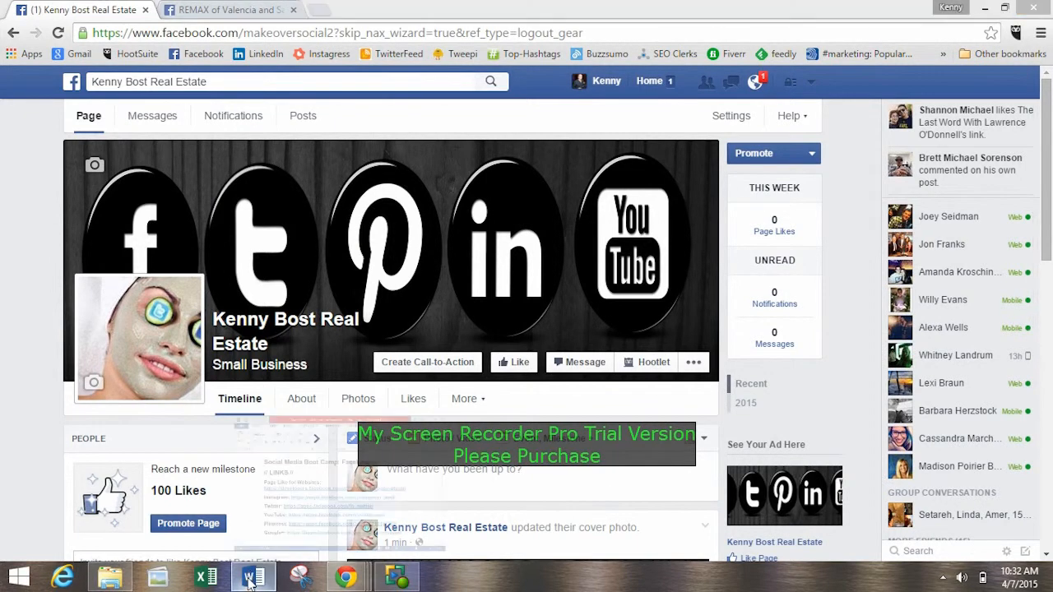
drag(794, 468, 312, 303)
click(853, 100)
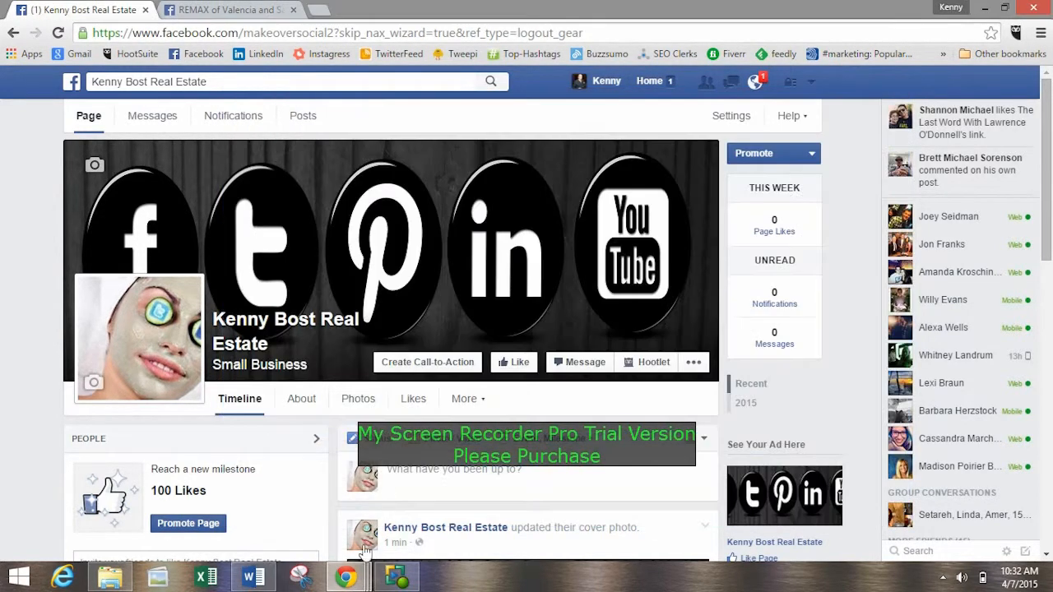
mouse_move(365, 582)
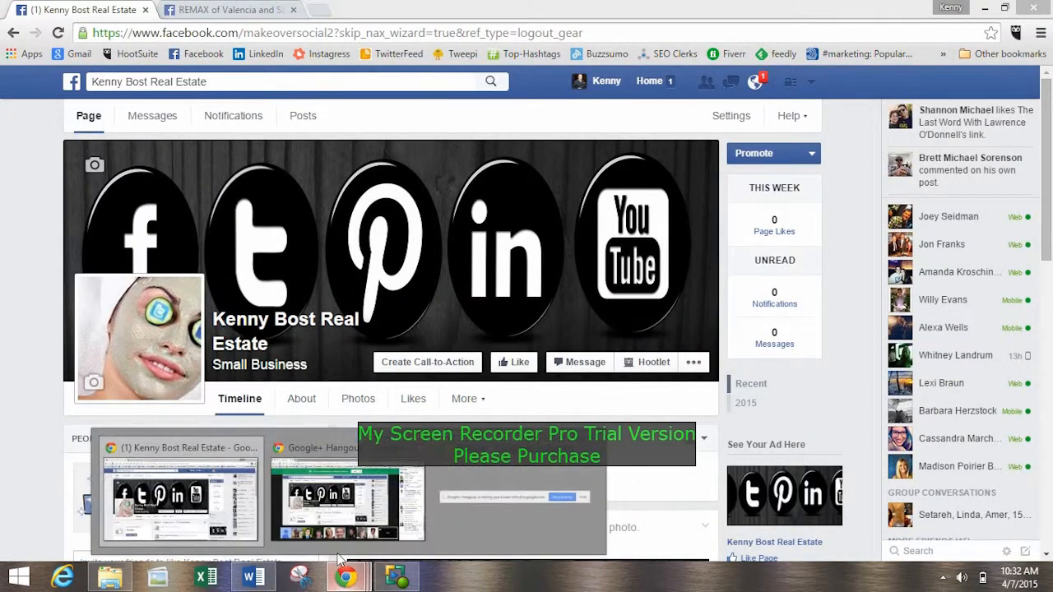
click(345, 494)
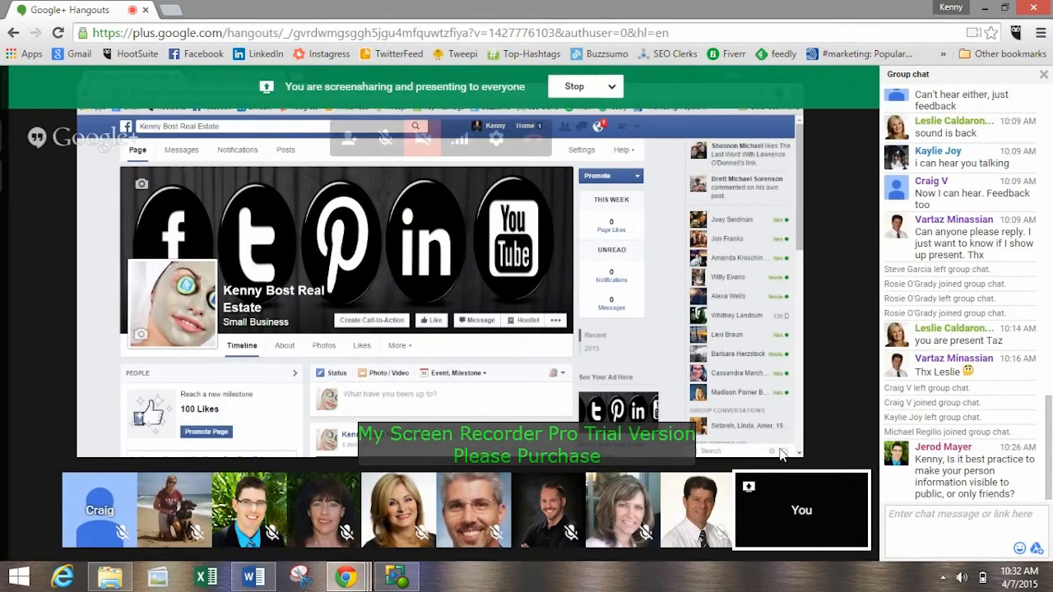
click(943, 520)
text(Google+: https://apps.facebook.com/googleplusforpages/)
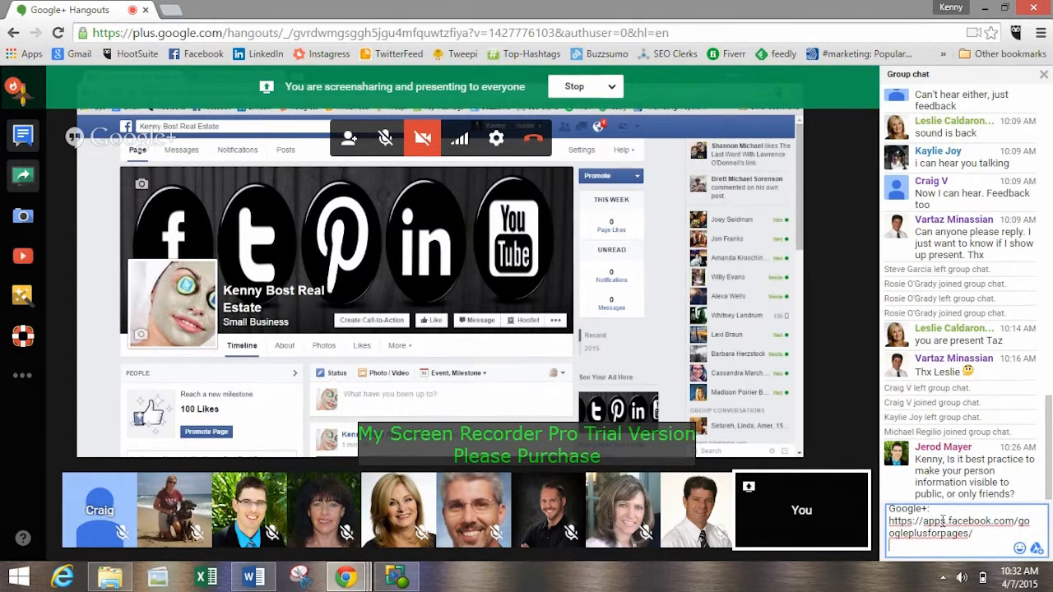
key(Return)
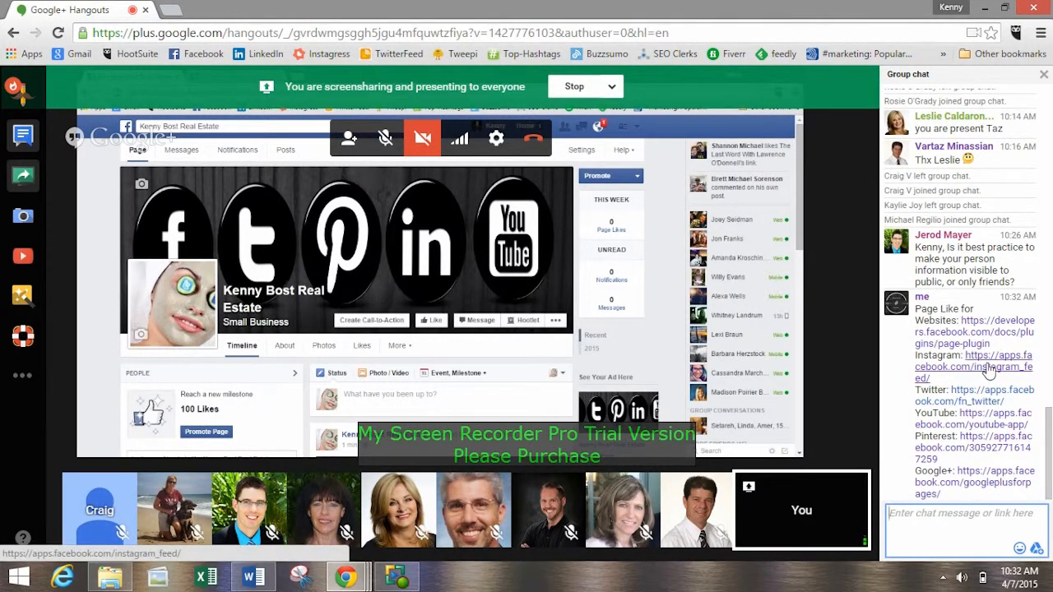
drag(946, 380, 962, 355)
key(ctrl+c)
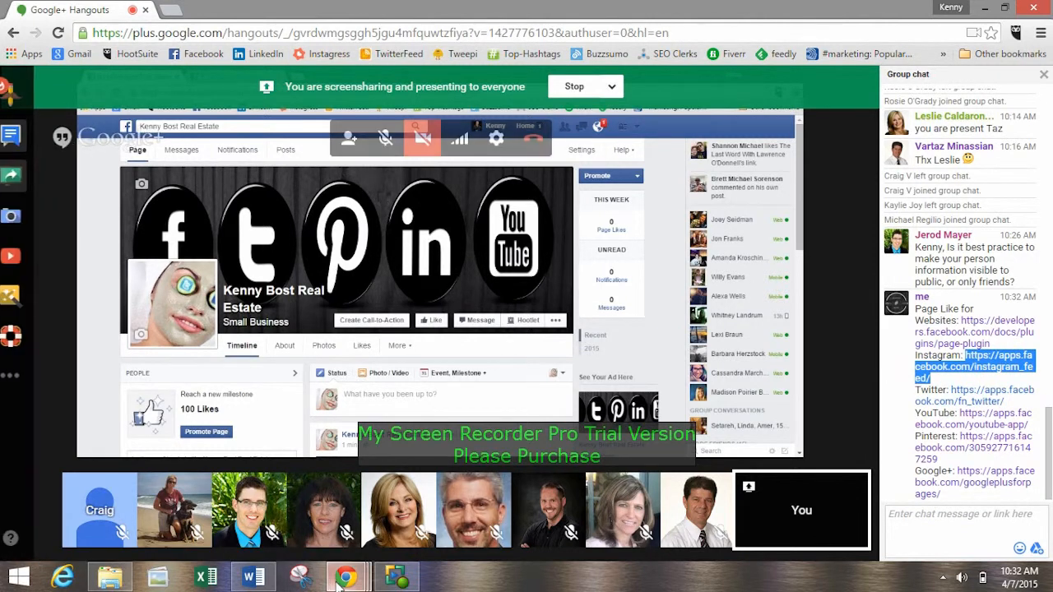
mouse_move(339, 580)
click(176, 504)
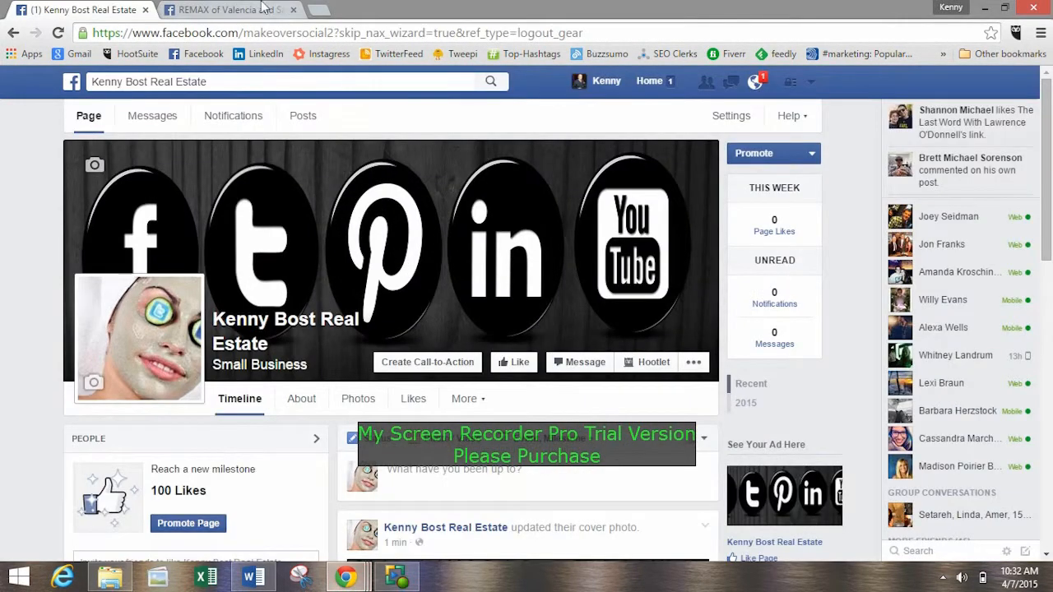
click(214, 11)
click(210, 33)
key(ctrl+v)
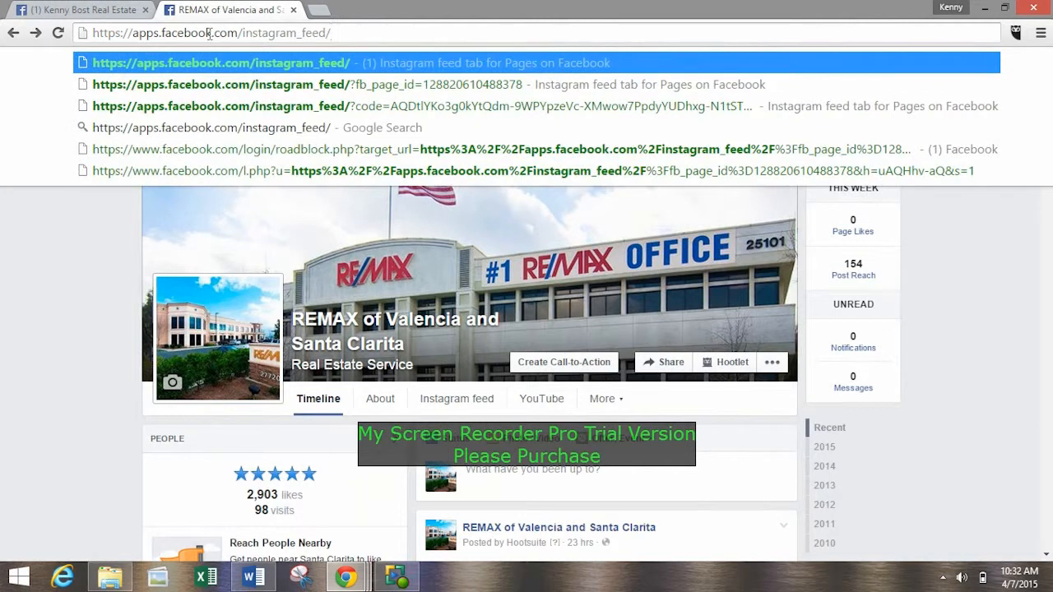
key(Return)
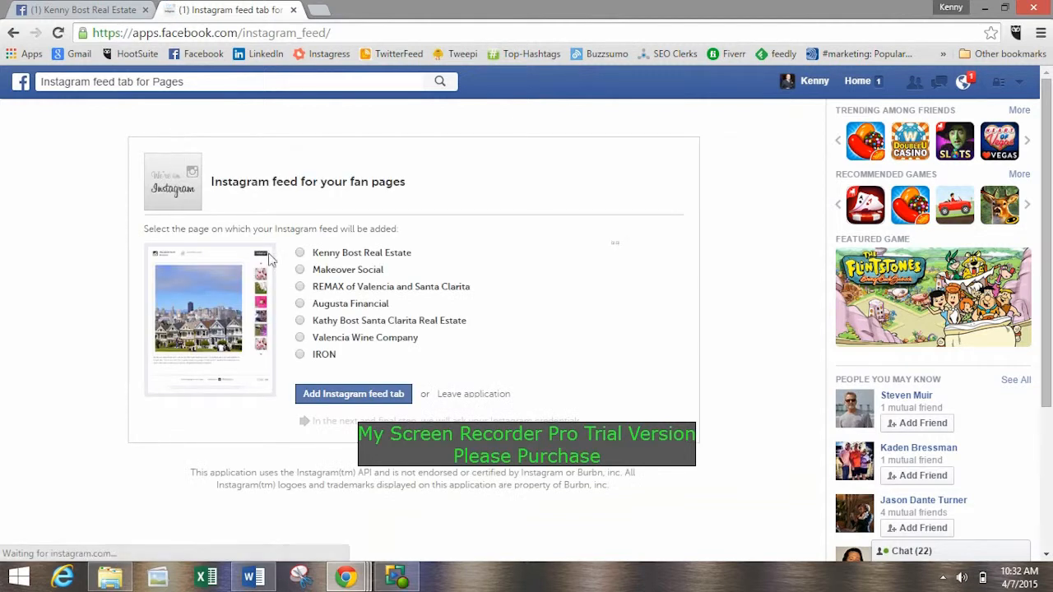
Choose the new real estate Page as the one to receive the Instagram feed and add the Instagram feed tab.
drag(242, 182, 356, 182)
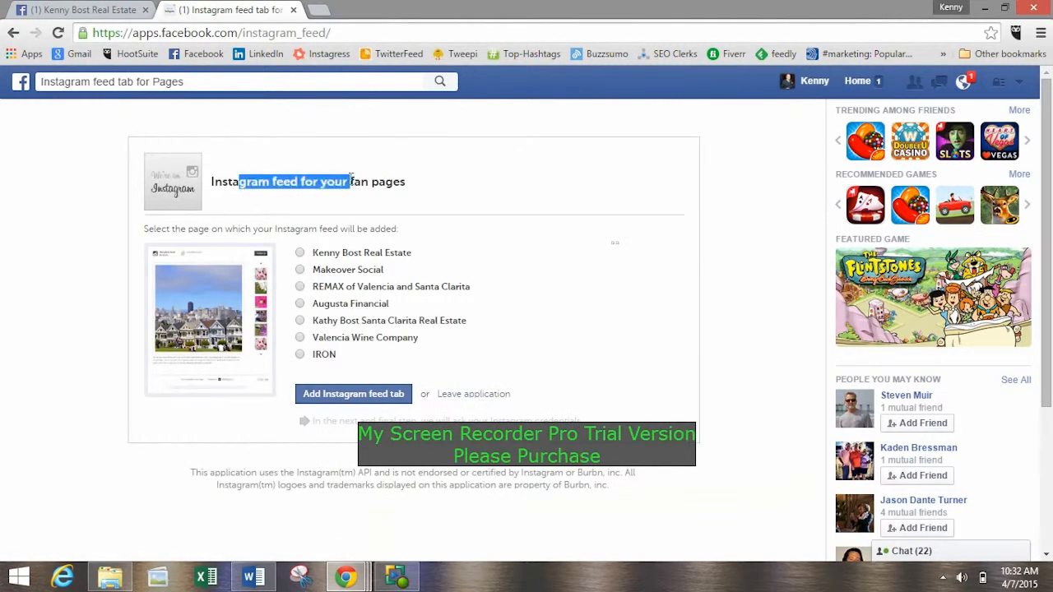
click(329, 180)
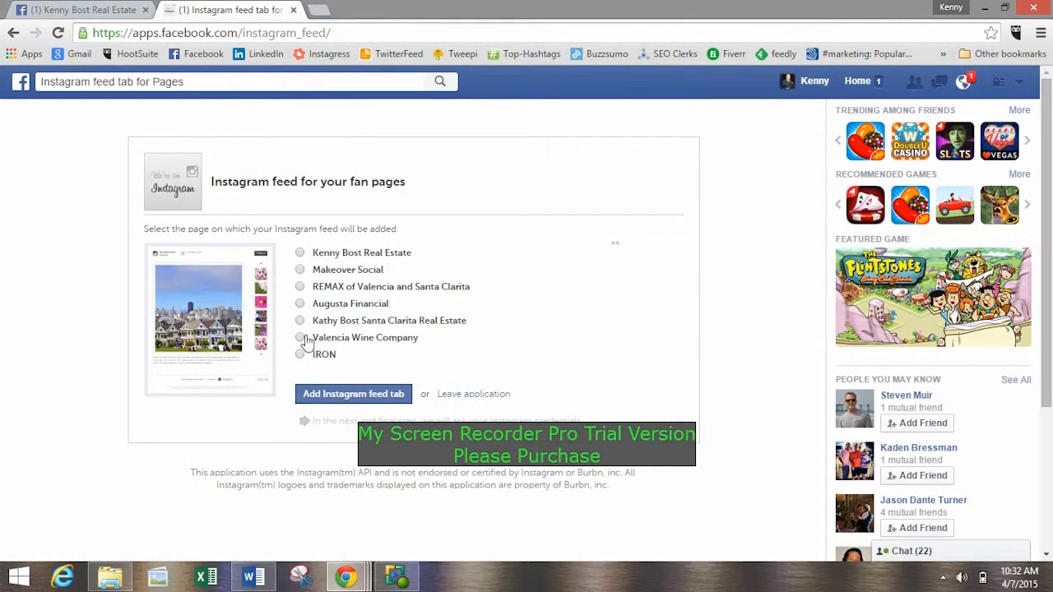
click(300, 252)
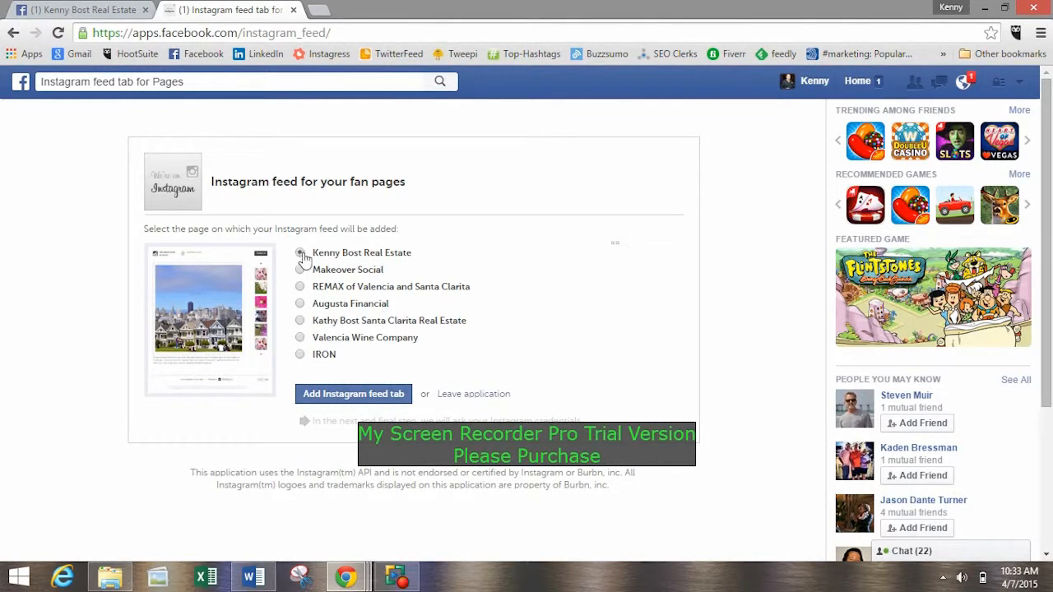
click(362, 398)
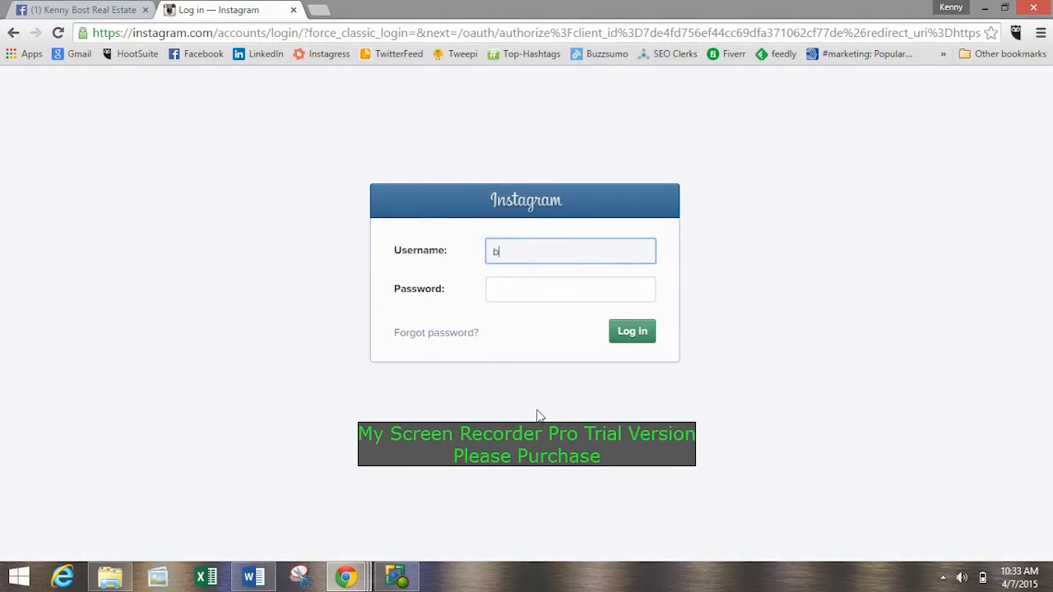
Log in to Instagram by entering the account username and password.
text(n)
key(Tab)
text(*)
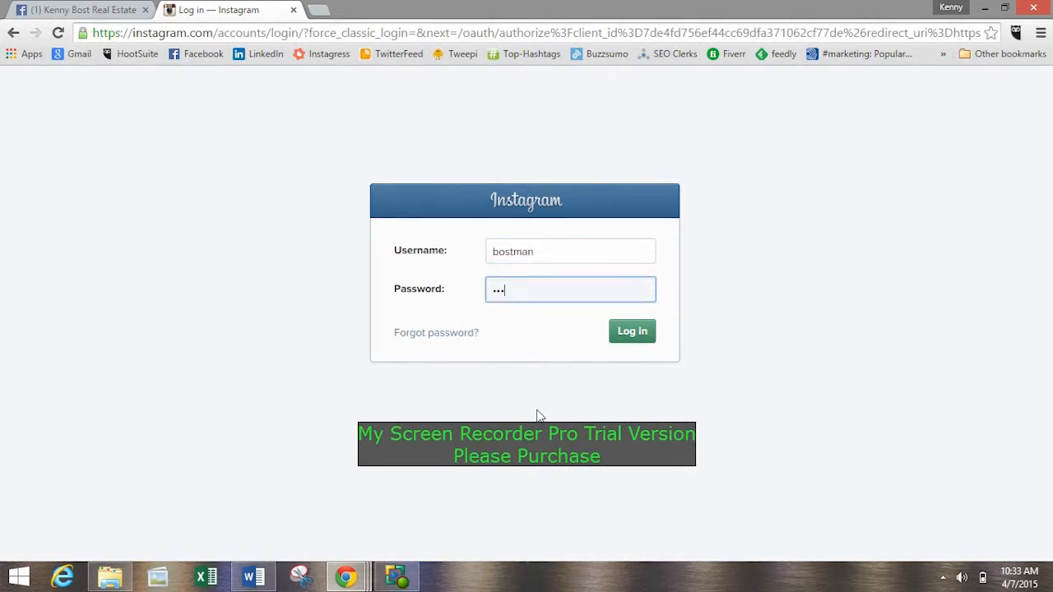
key(Return)
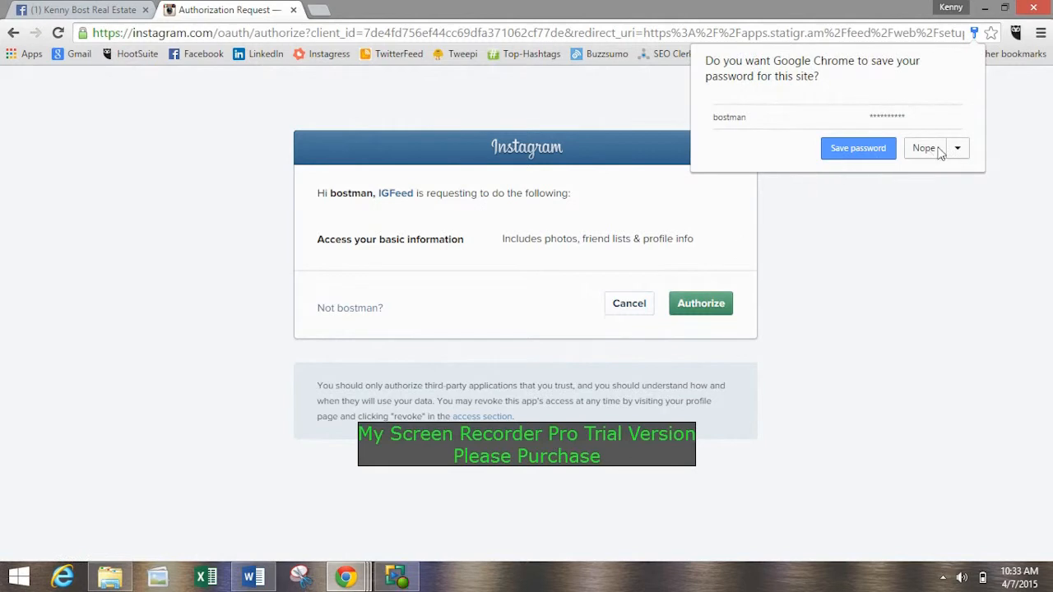
Decline saving the Instagram password in the browser and authorize IGFeed to access the account's basic information.
click(924, 148)
click(727, 307)
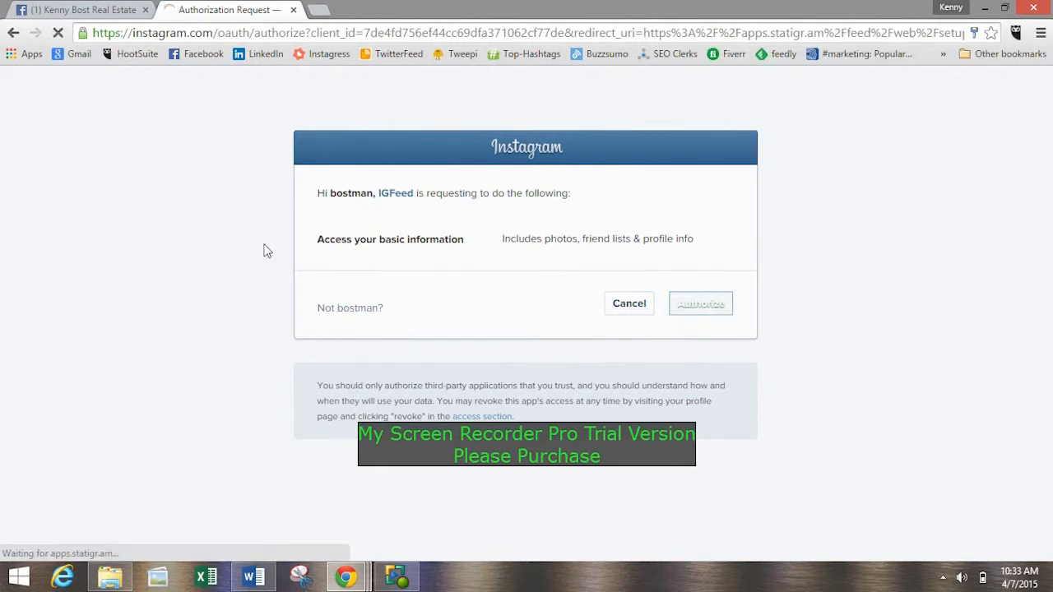
click(105, 11)
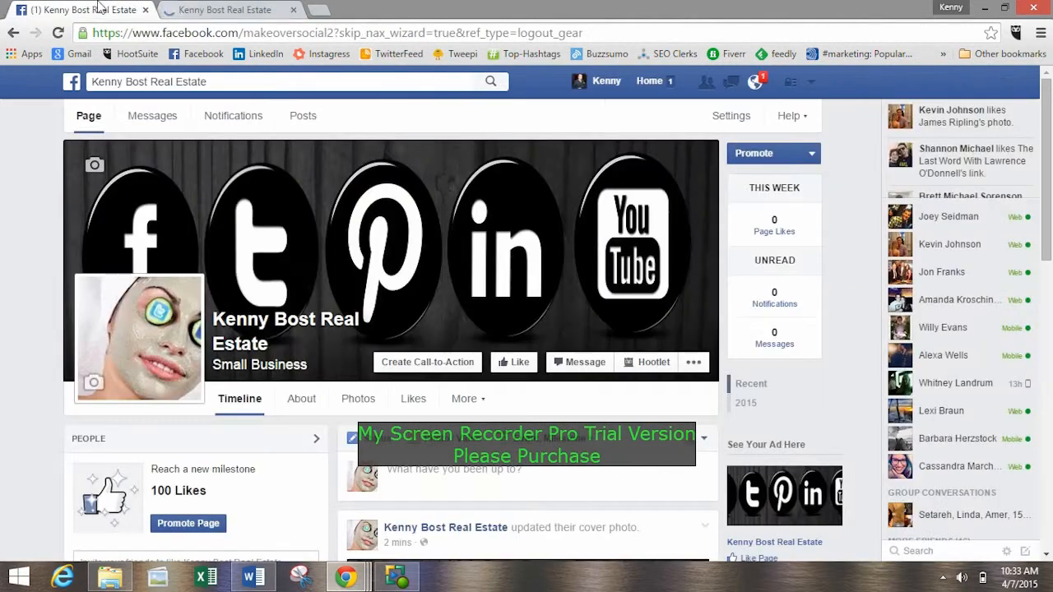
click(214, 12)
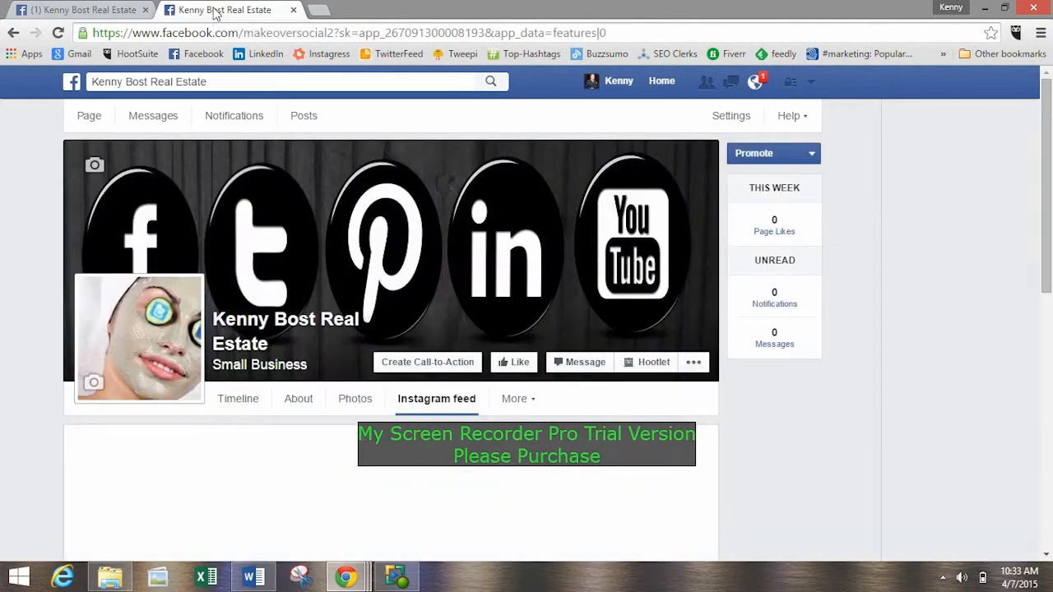
Open the real estate Page's timeline, dismiss the like-and-comment attribution tip, and examine the Instagram feed entry among its apps.
click(240, 402)
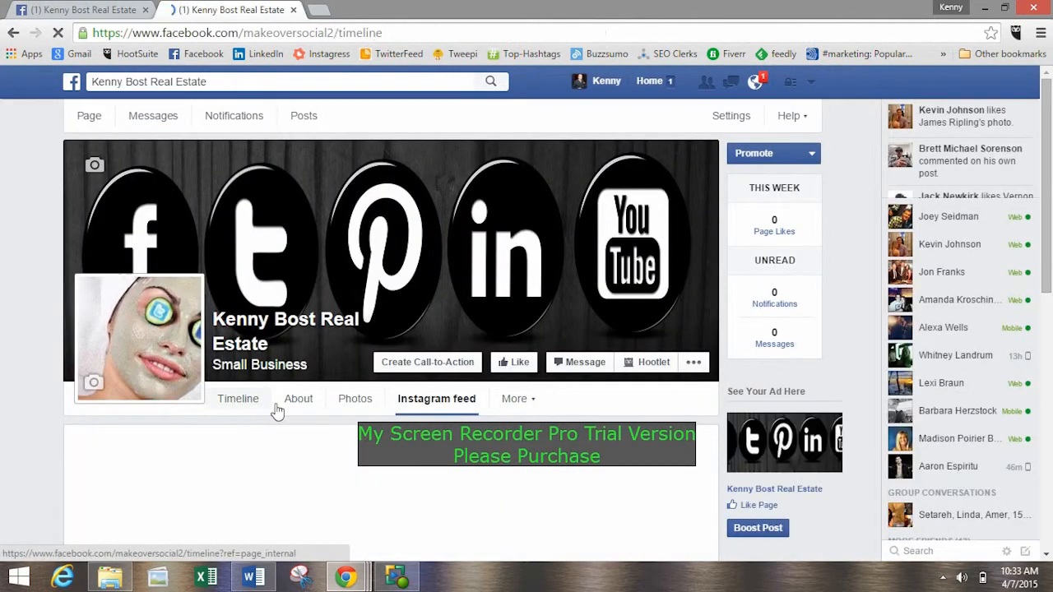
scroll(335, 310, down, 5)
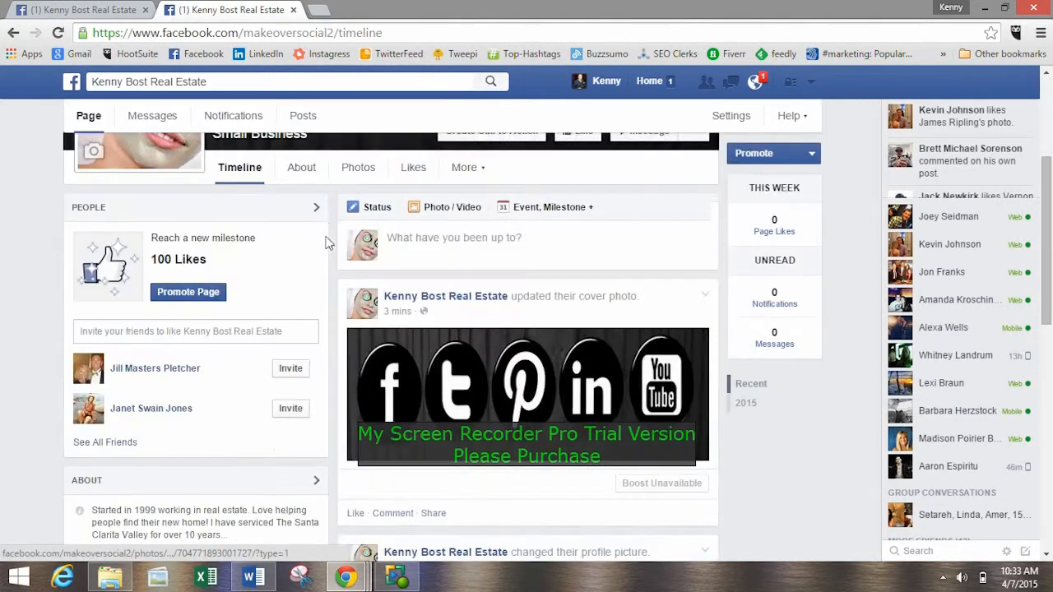
scroll(330, 221, down, 3)
scroll(343, 227, down, 2)
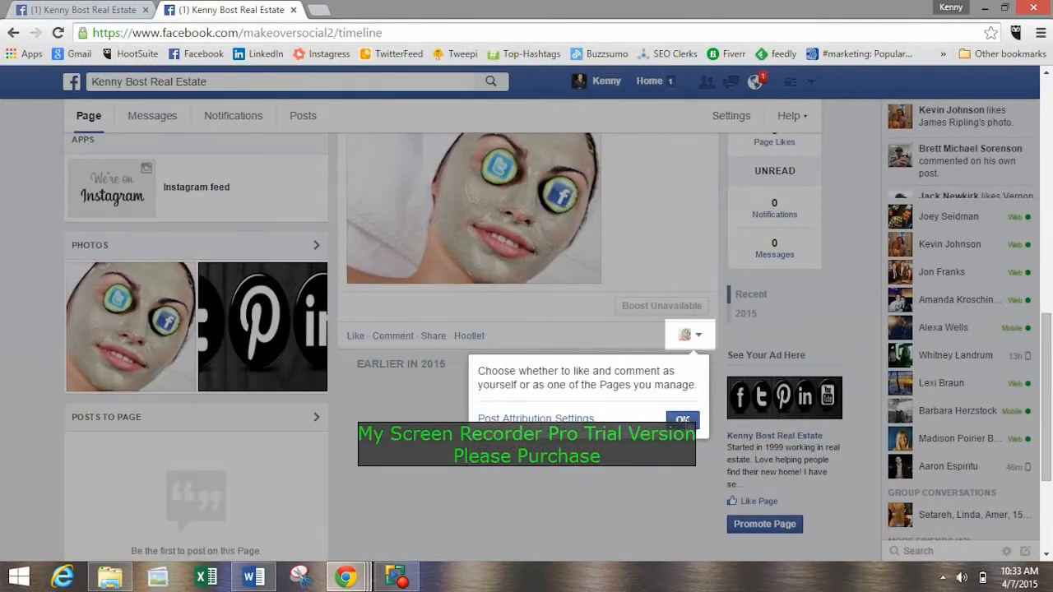
click(682, 419)
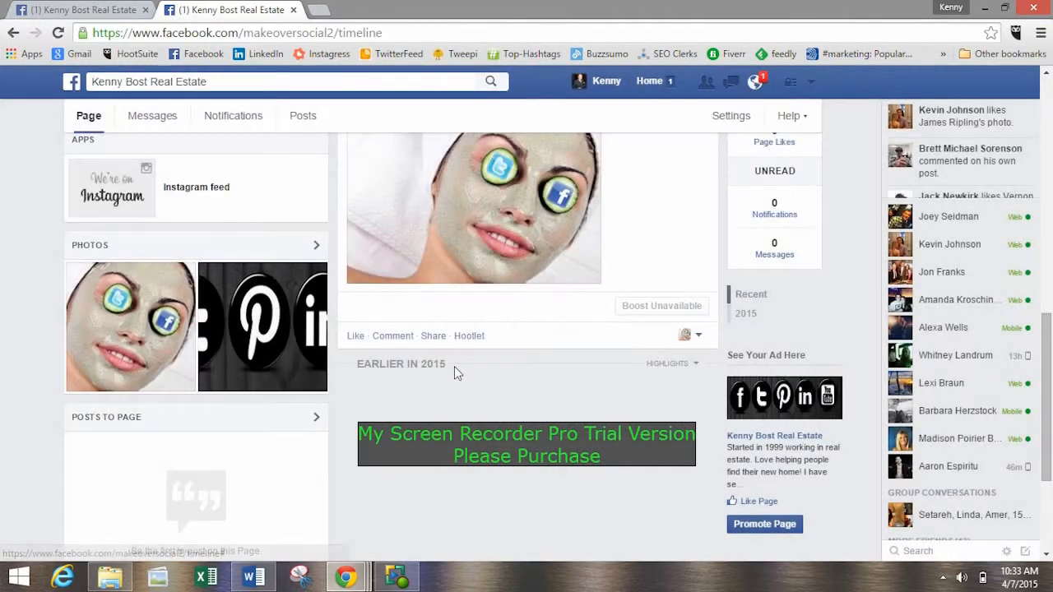
scroll(379, 353, up, 3)
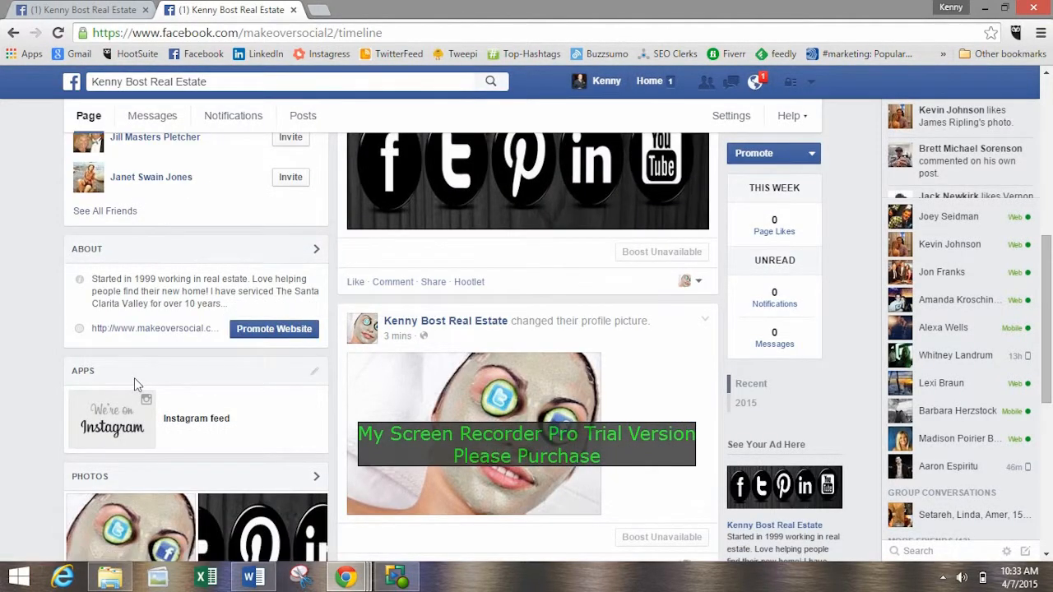
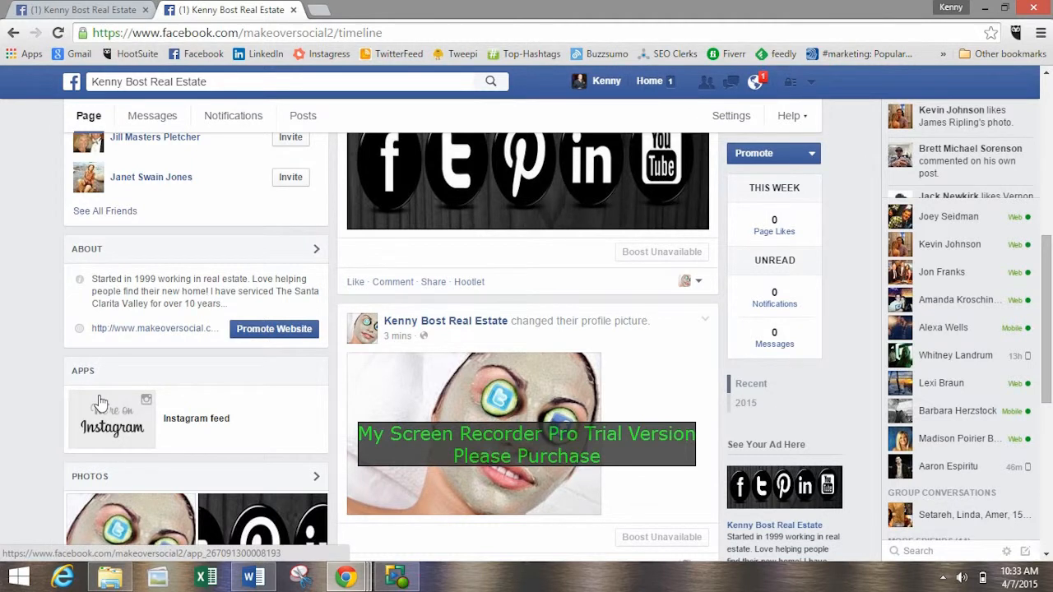
scroll(119, 274, down, 1)
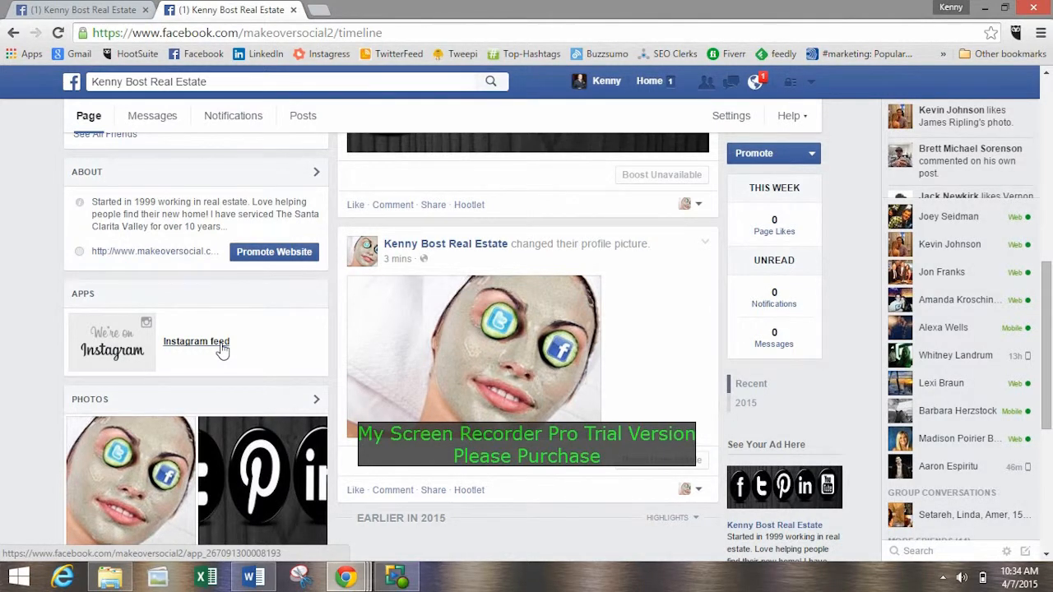
click(255, 577)
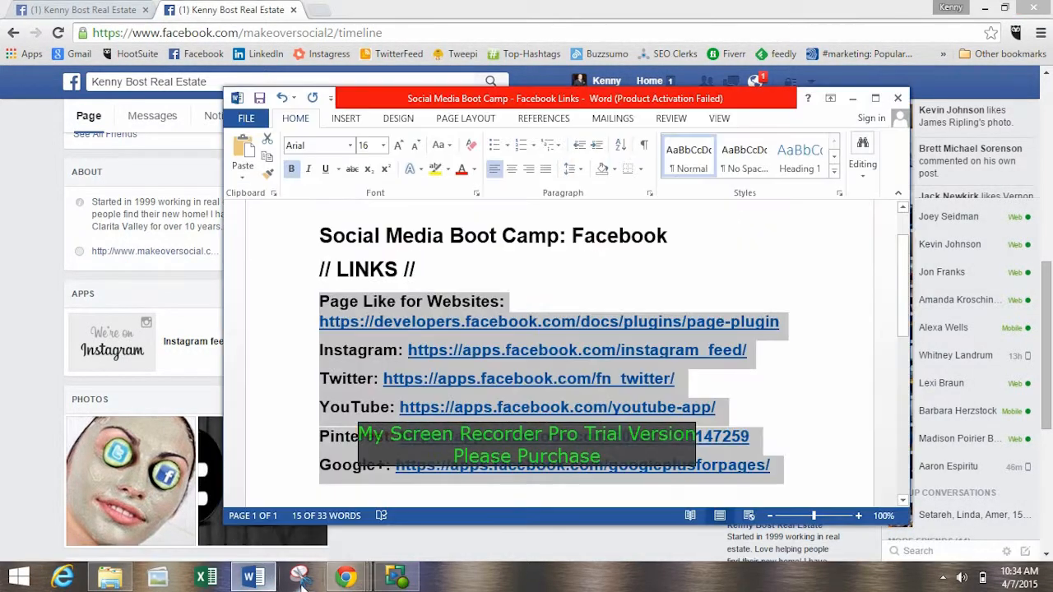
click(251, 579)
click(66, 10)
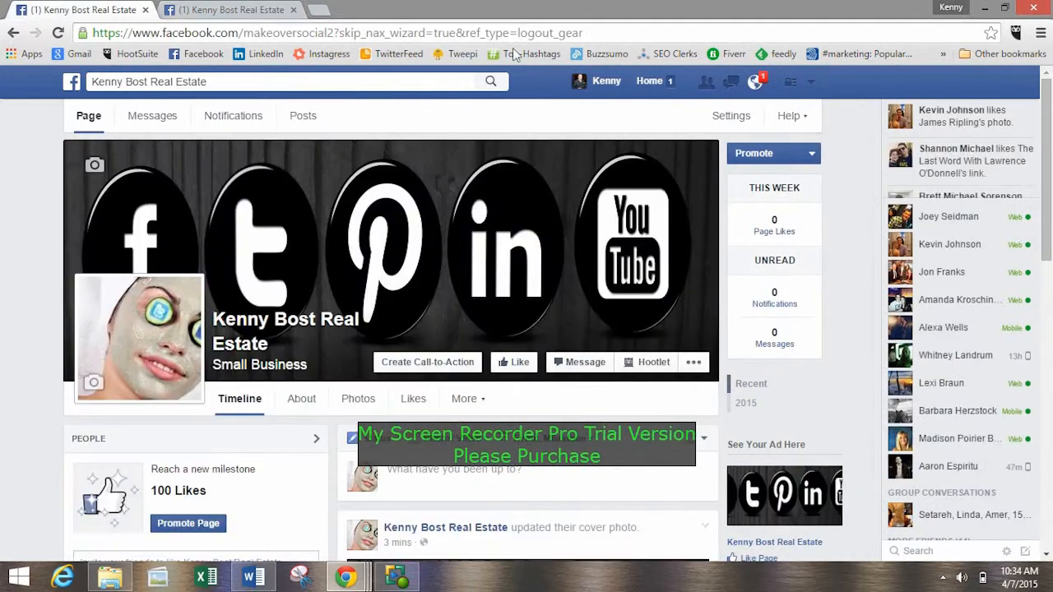
click(230, 10)
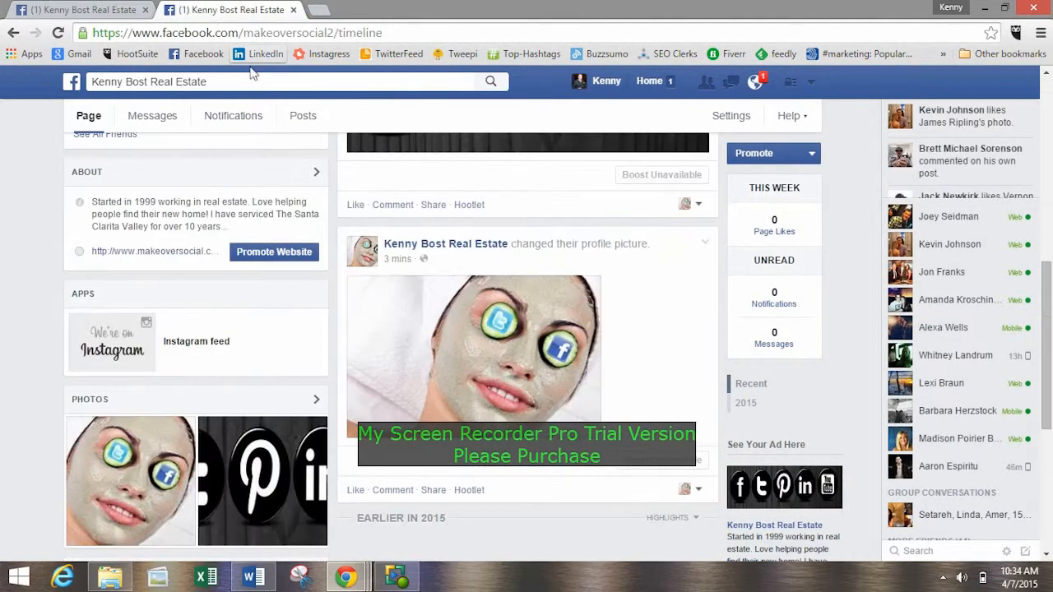
mouse_move(357, 586)
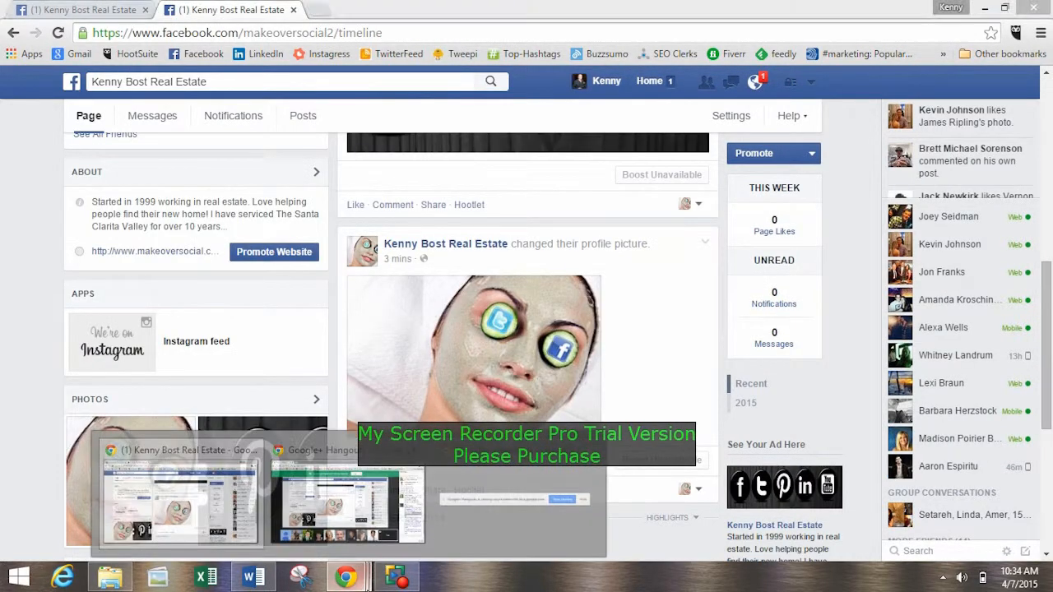
click(337, 494)
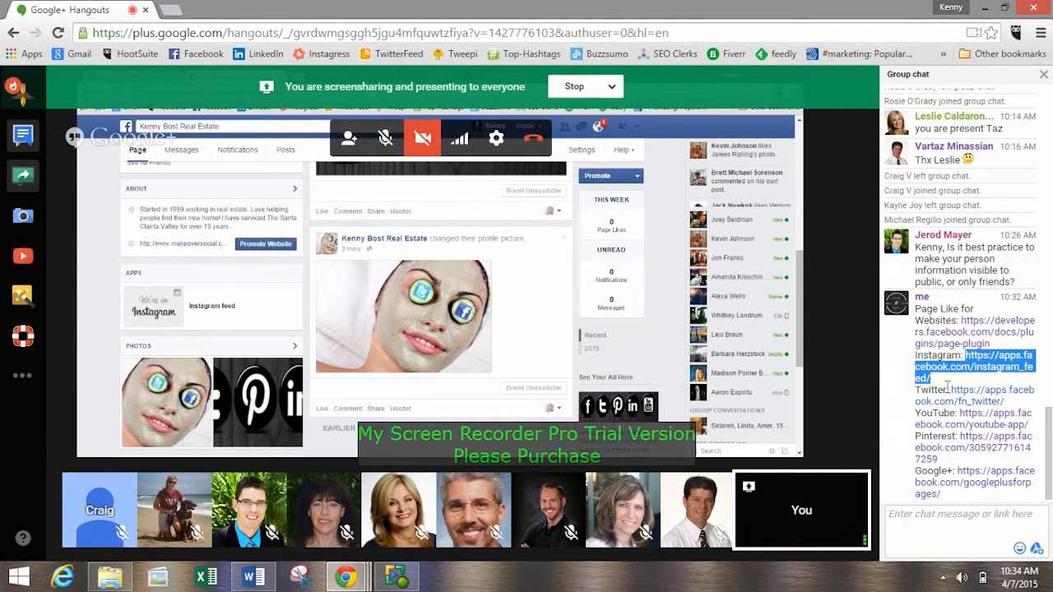
drag(948, 389, 1004, 401)
key(ctrl+c)
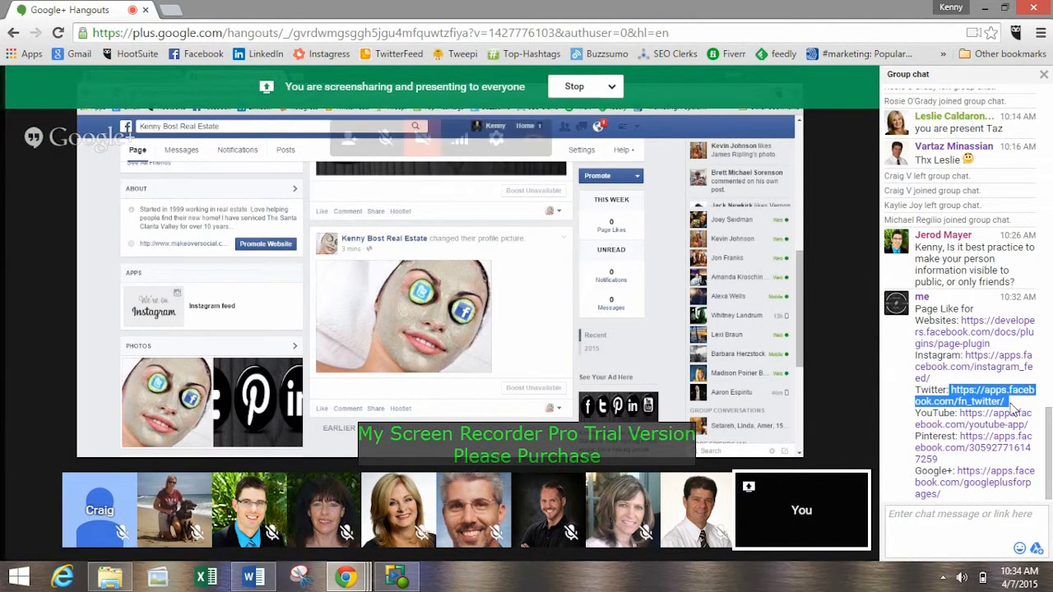
click(984, 7)
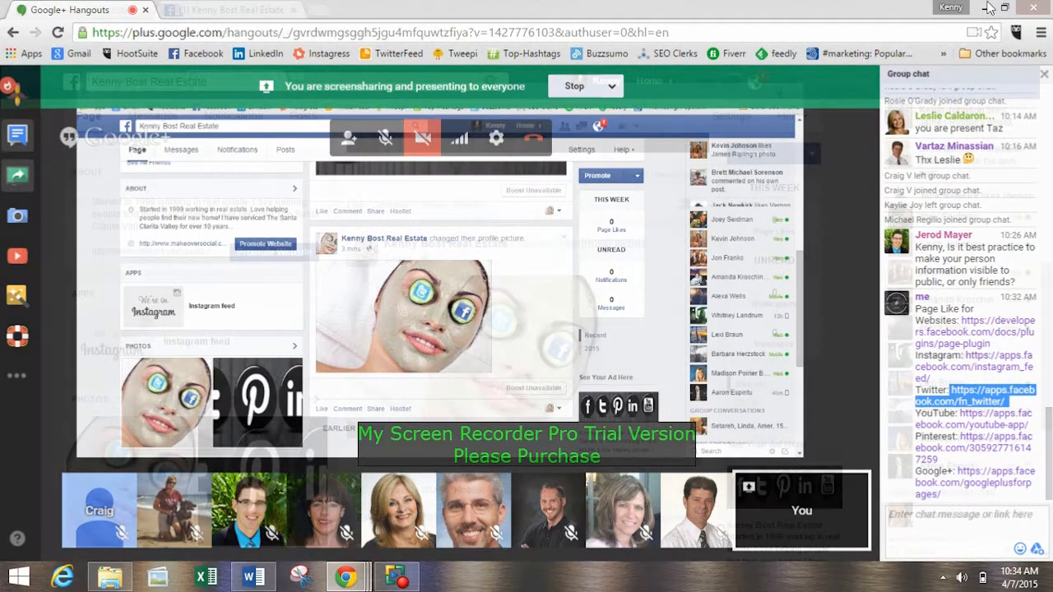
click(208, 33)
key(ctrl+v)
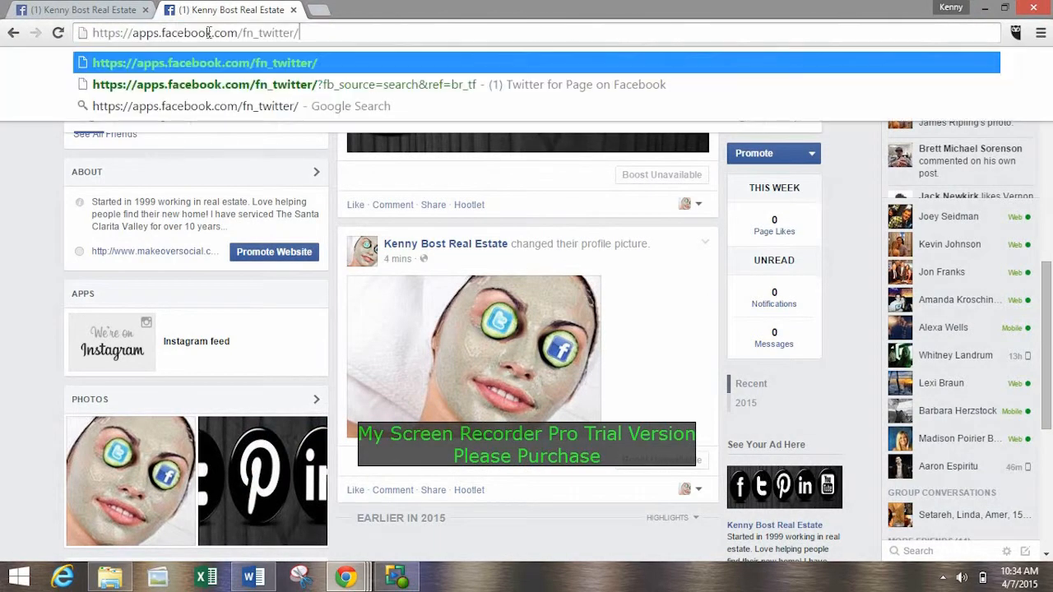
key(Return)
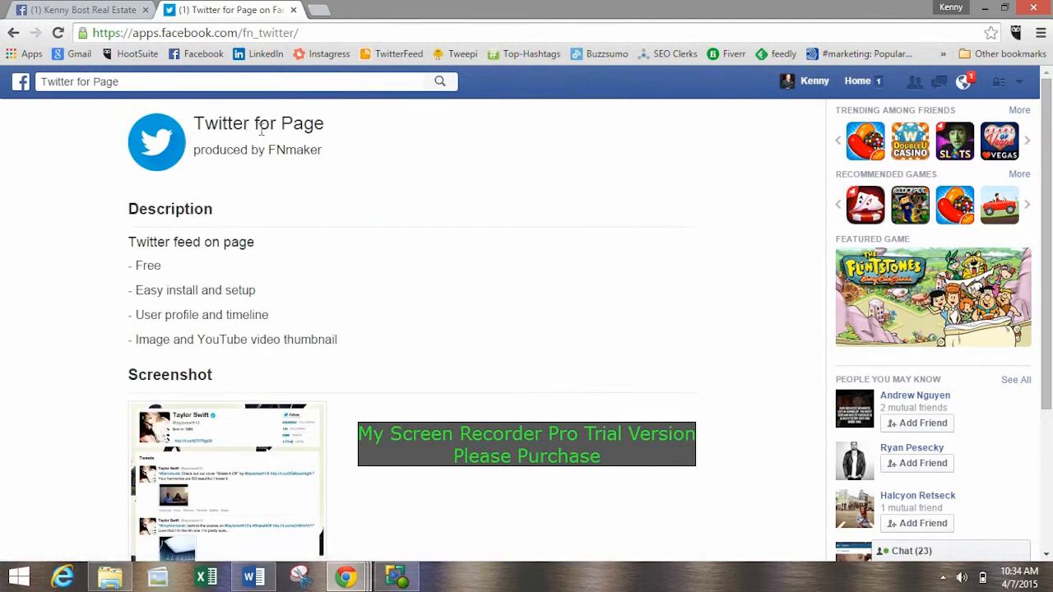
Install Twitter for Page on the new real estate Page and allow it to receive the public profile and email address.
scroll(343, 179, down, 2)
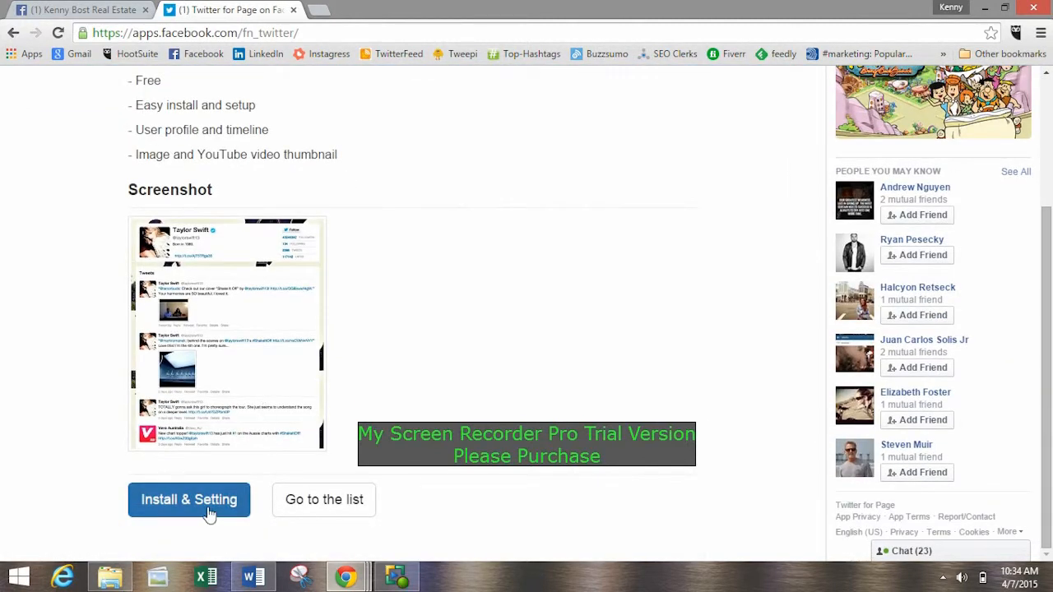
click(216, 502)
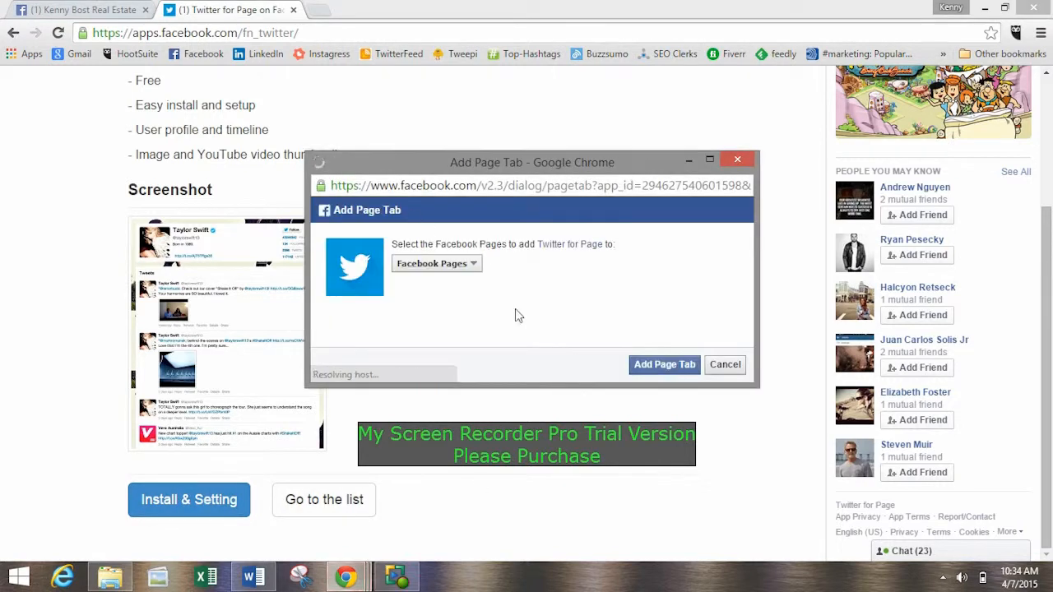
click(469, 265)
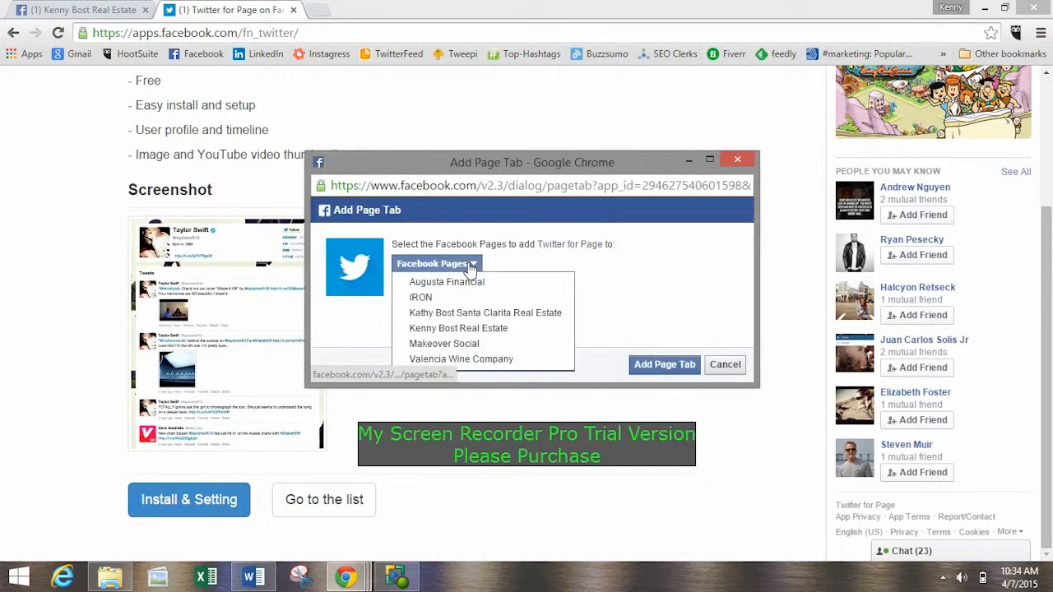
click(490, 333)
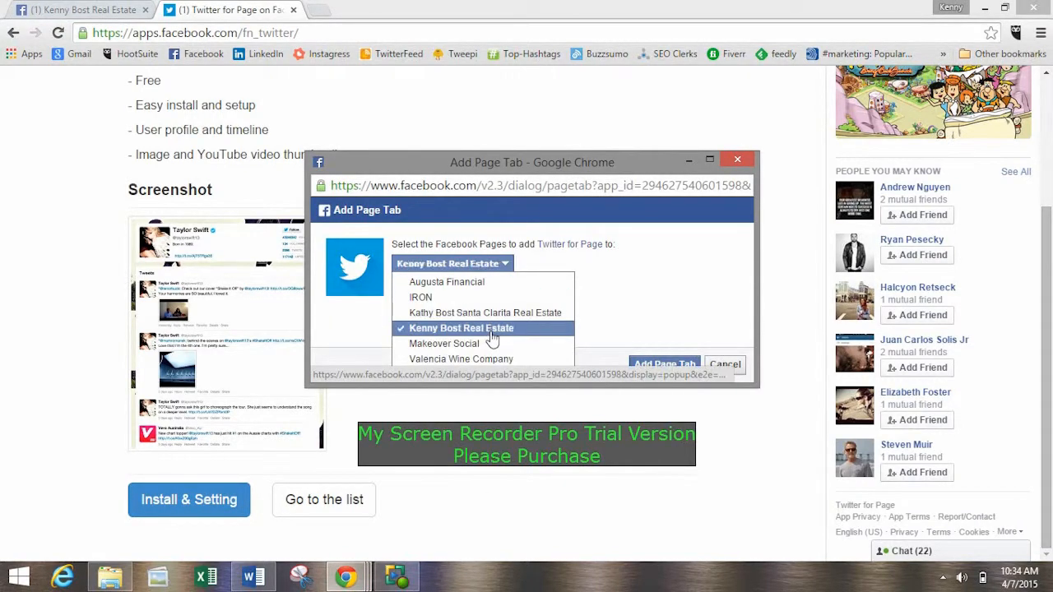
click(651, 369)
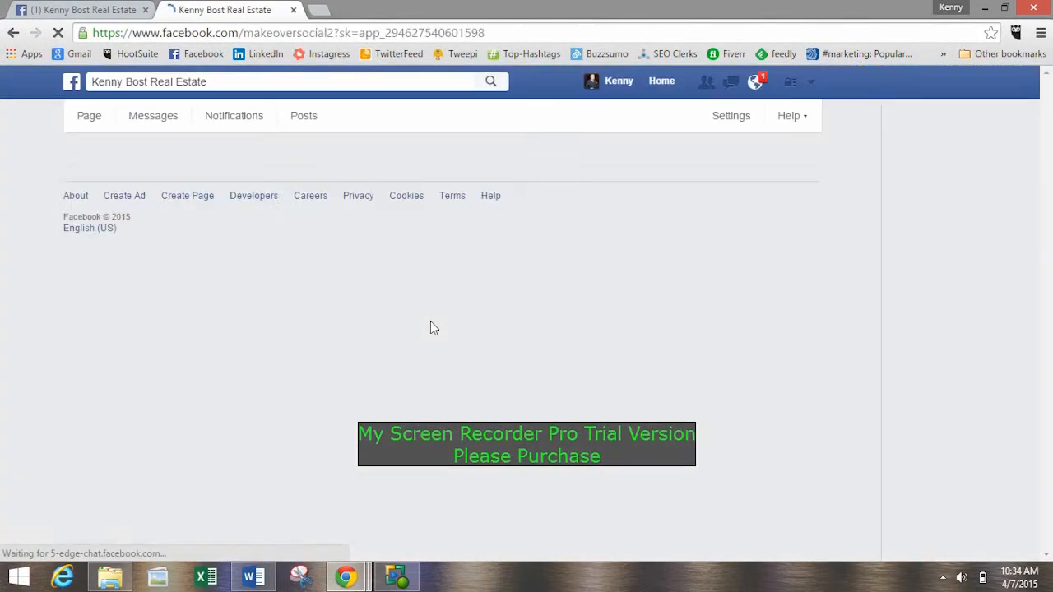
scroll(426, 321, down, 3)
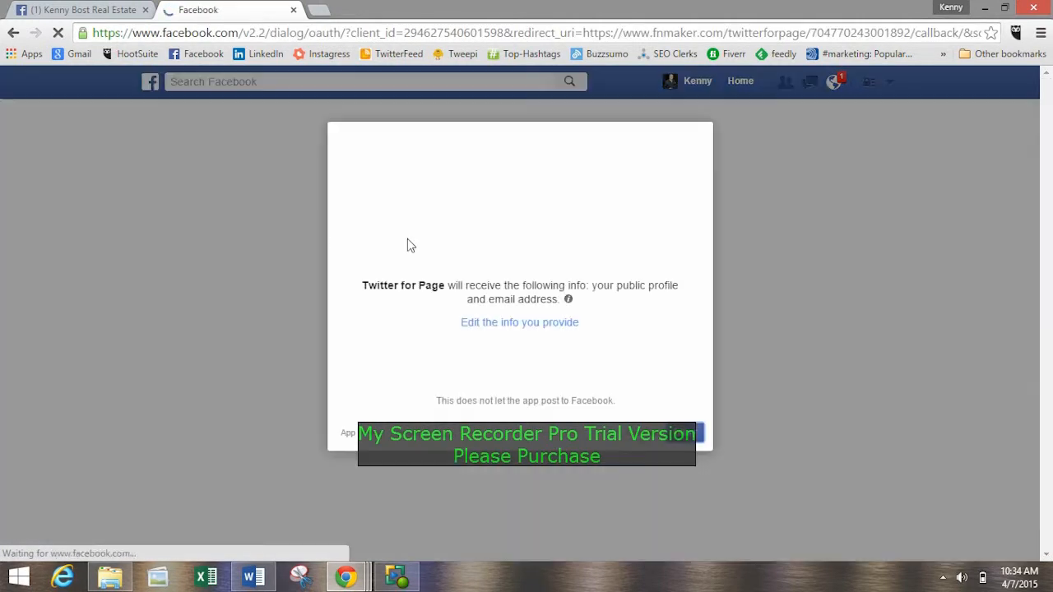
click(697, 436)
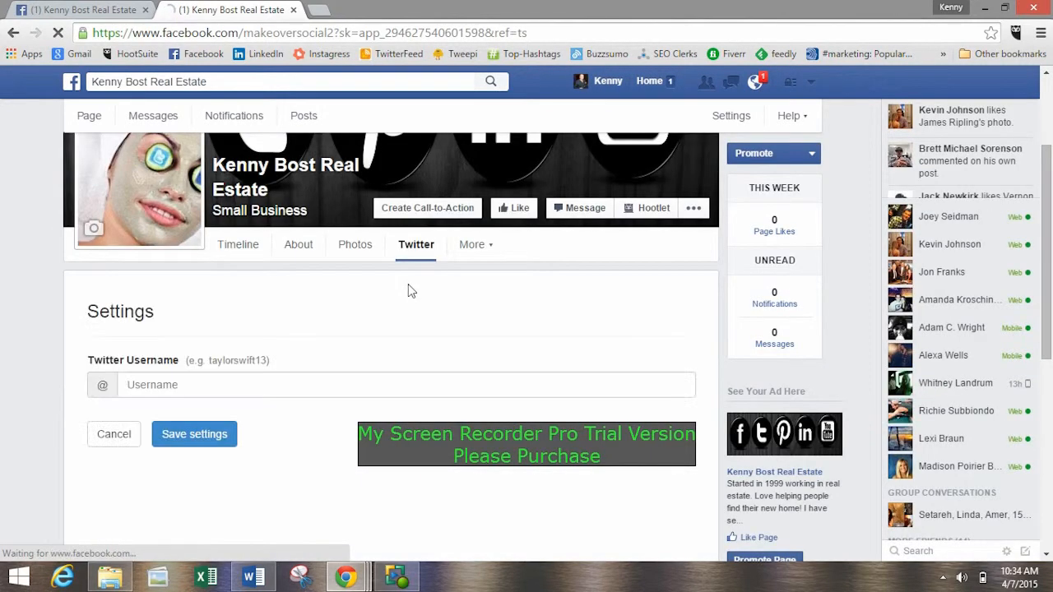
Save the account's Twitter username in the Twitter tab's settings and look through the loaded tweets.
click(189, 307)
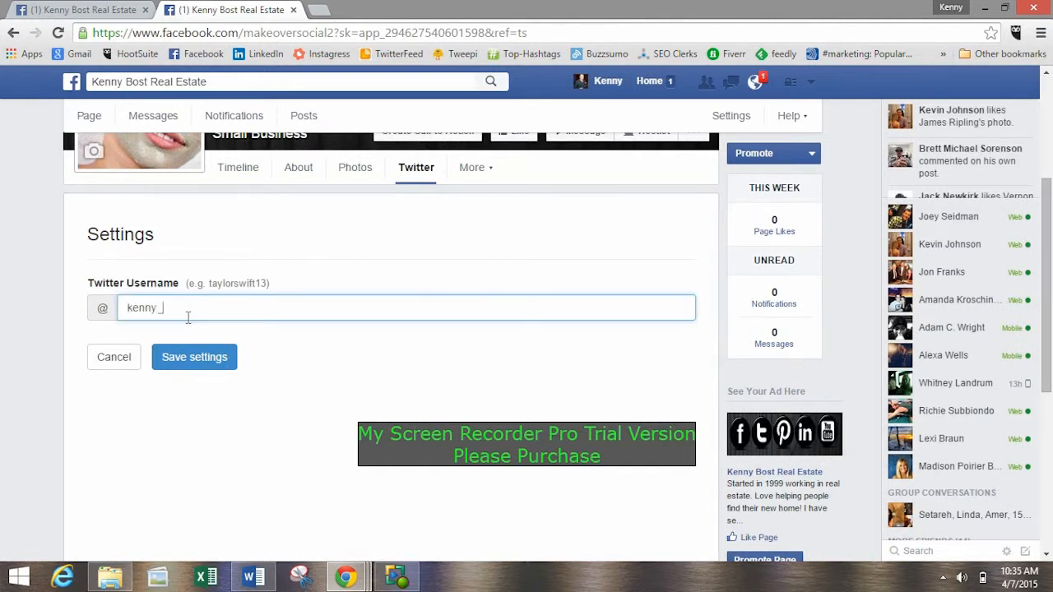
click(210, 359)
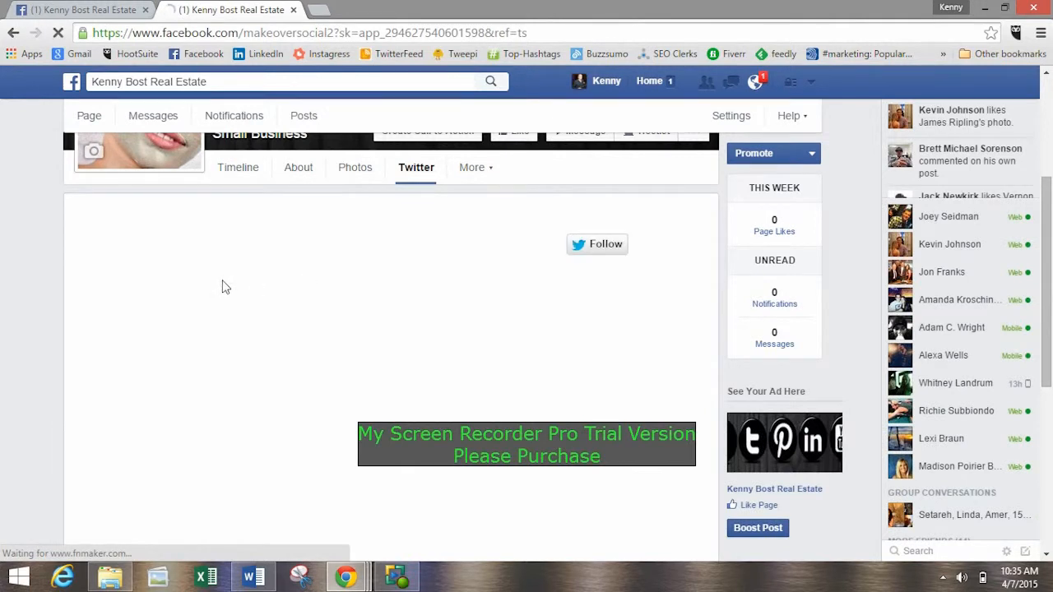
scroll(81, 249, down, 12)
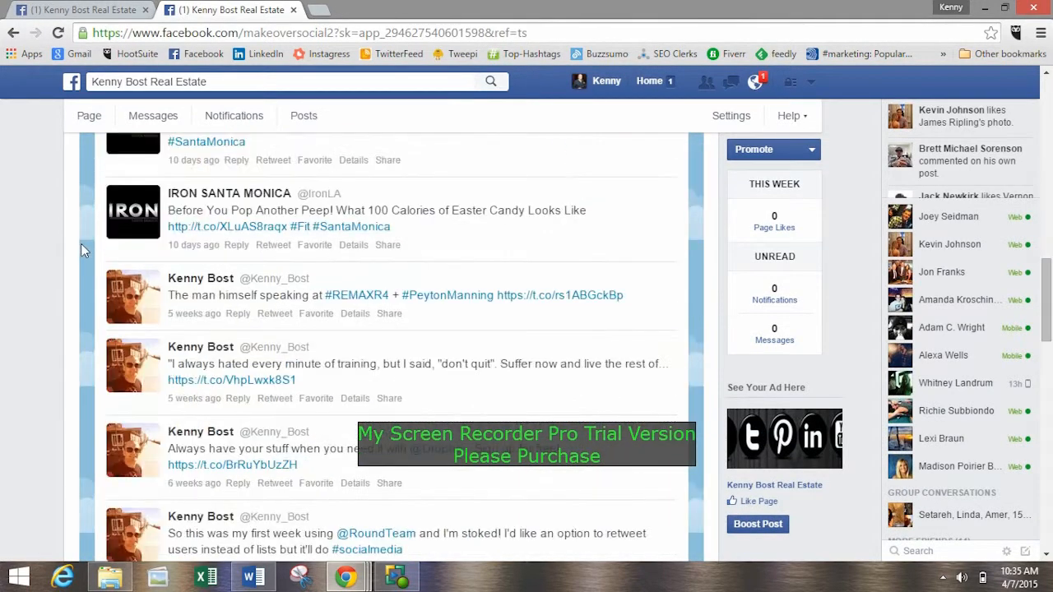
scroll(79, 219, up, 15)
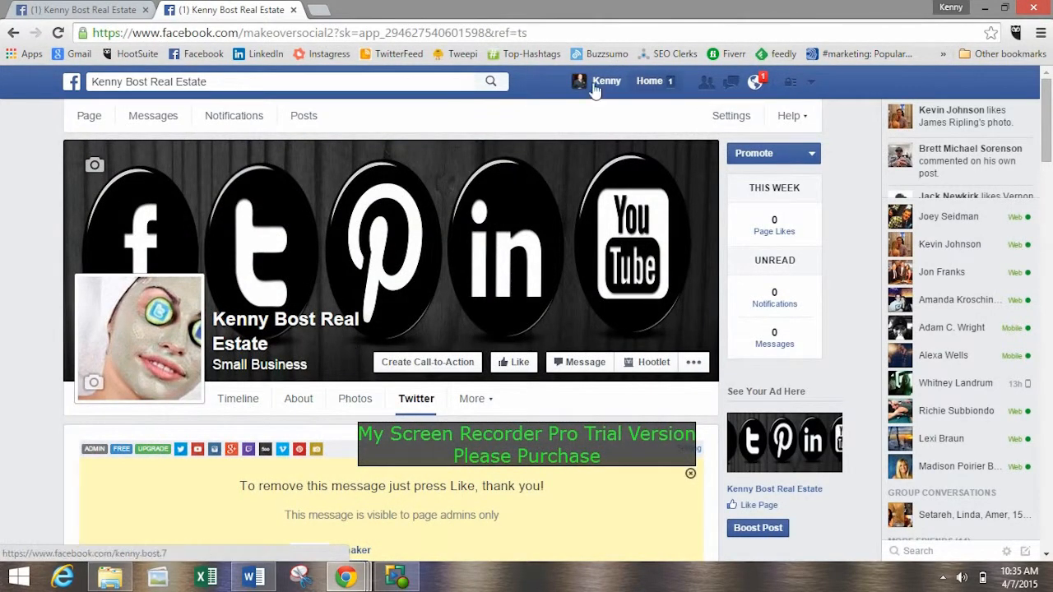
Switch to using Facebook as the real estate Page and check the Twitter entry among its apps.
click(812, 82)
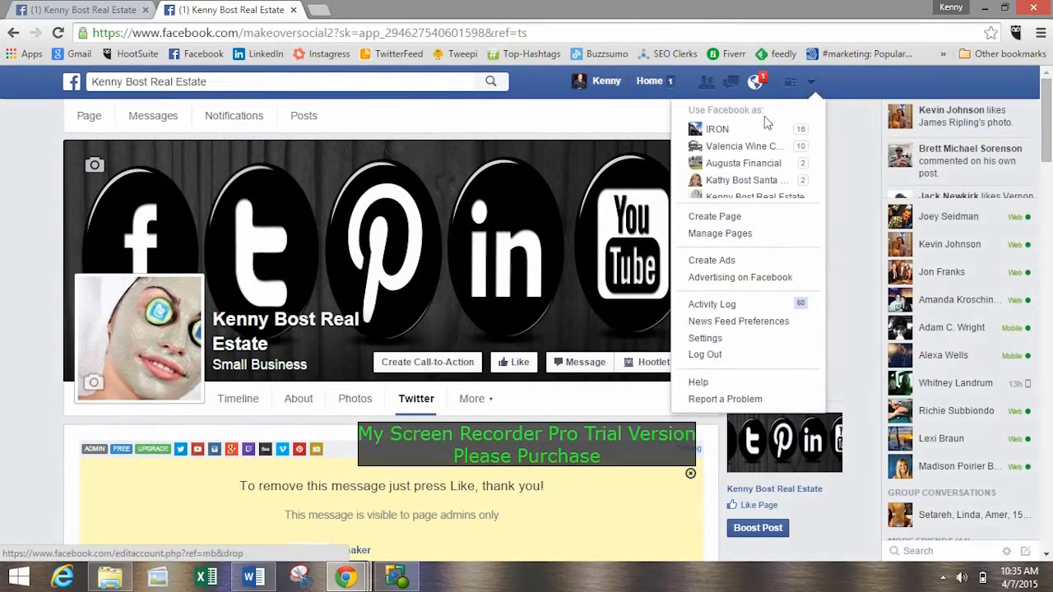
scroll(769, 132, down, 2)
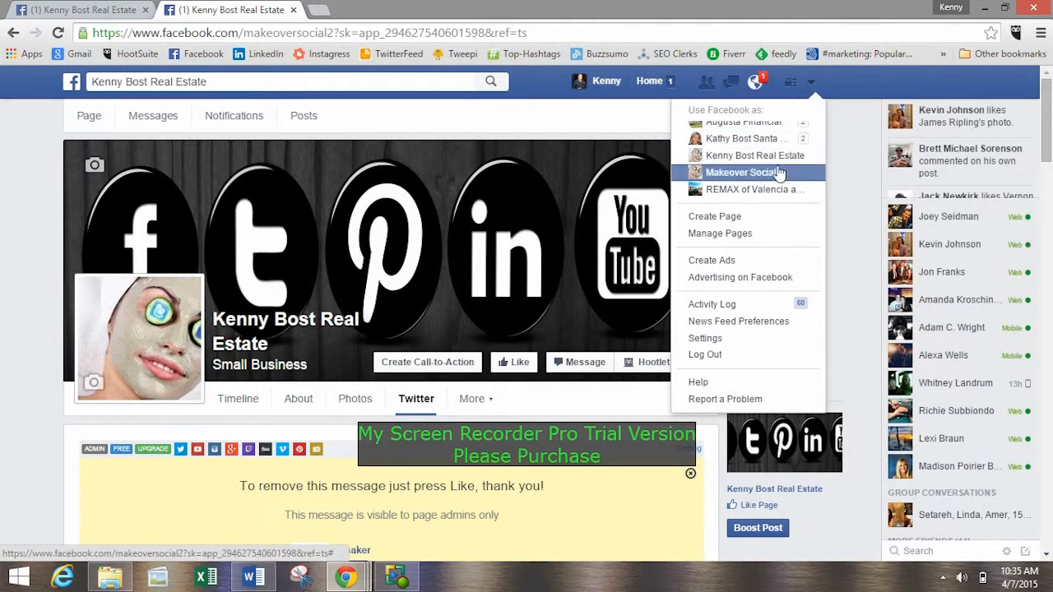
click(753, 156)
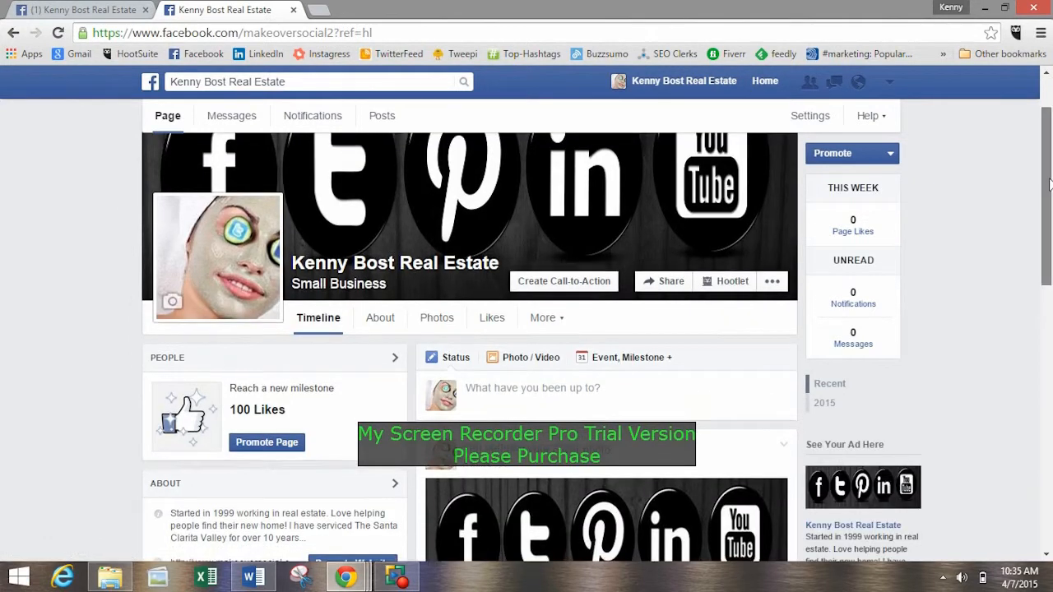
drag(1050, 167, 1050, 340)
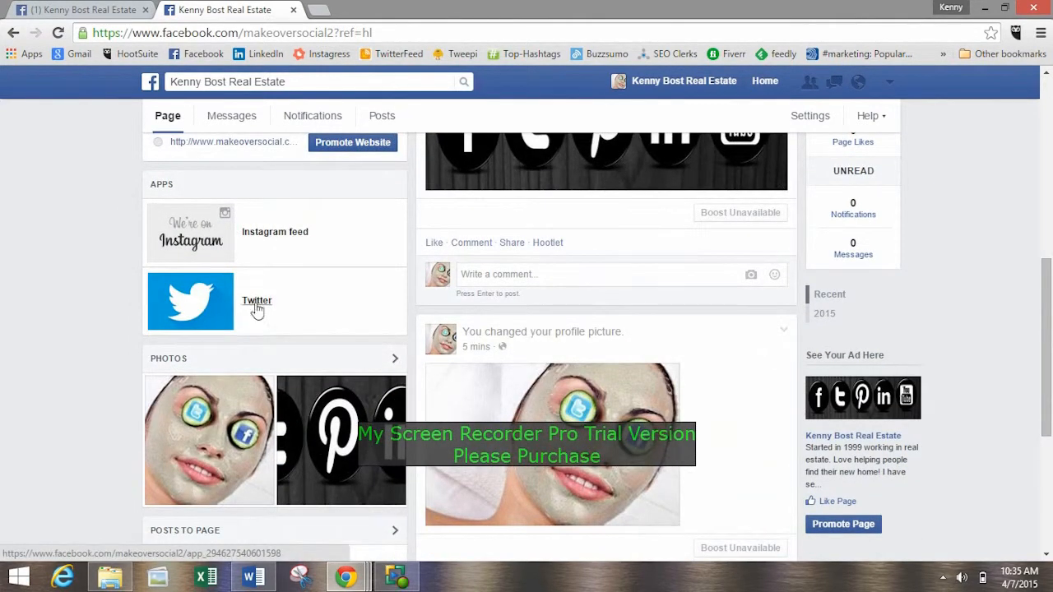
click(75, 9)
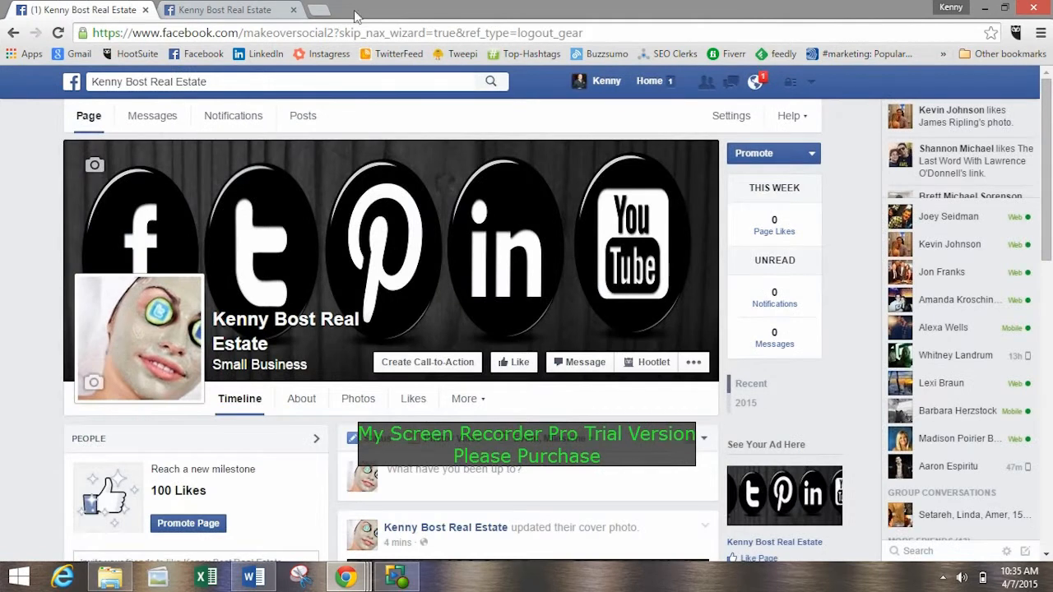
click(254, 578)
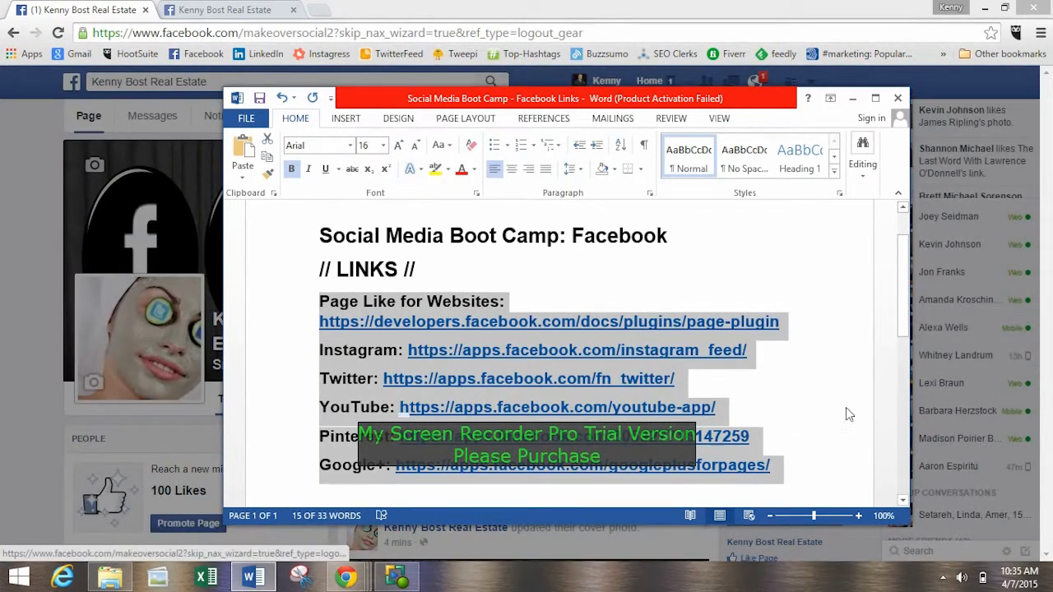
click(370, 411)
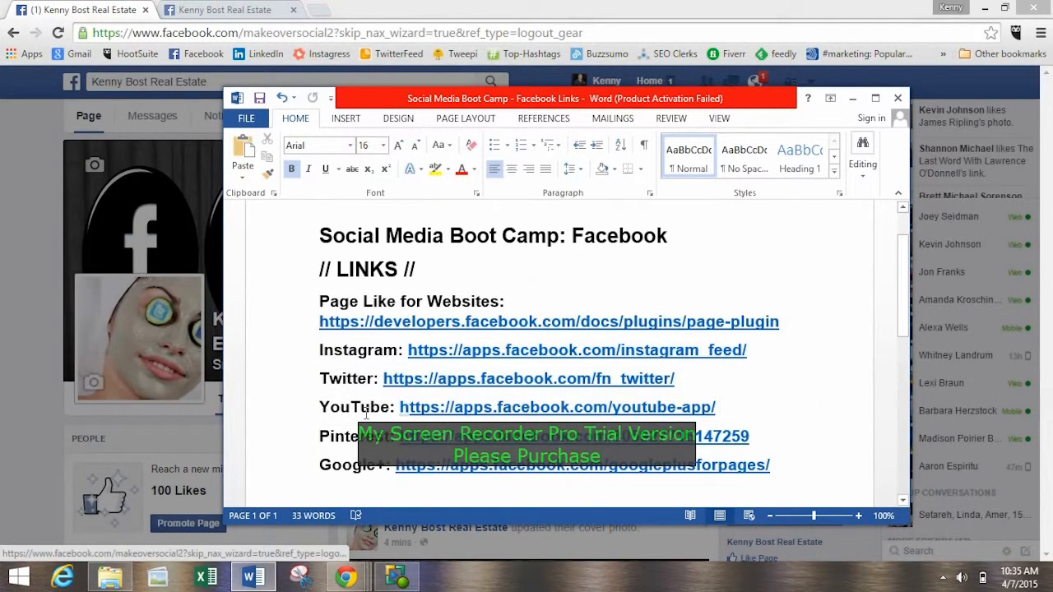
click(852, 98)
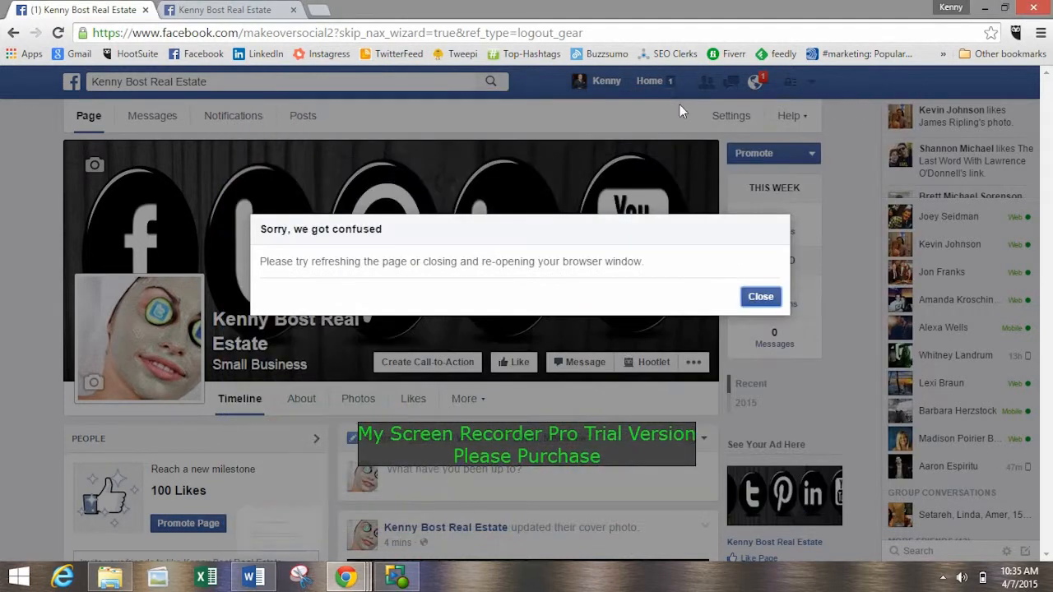
click(262, 9)
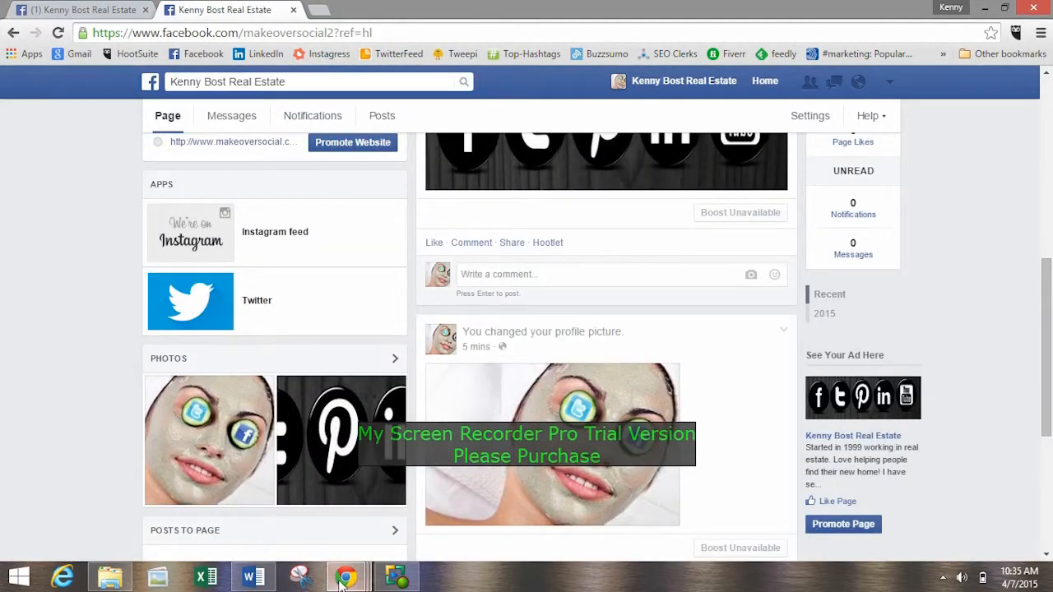
mouse_move(341, 580)
click(348, 496)
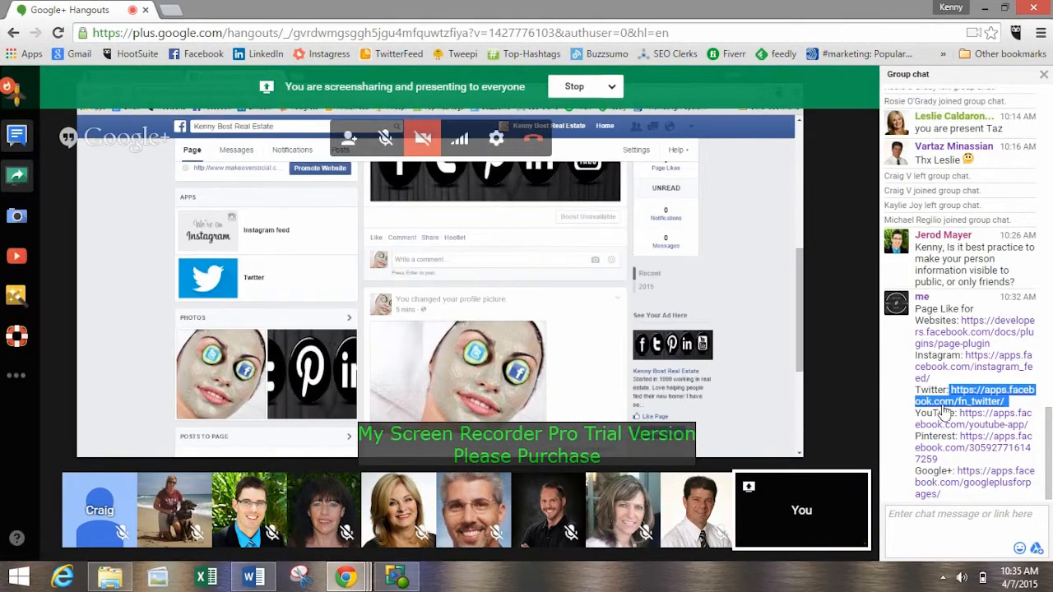
drag(959, 413, 1022, 432)
key(ctrl+c)
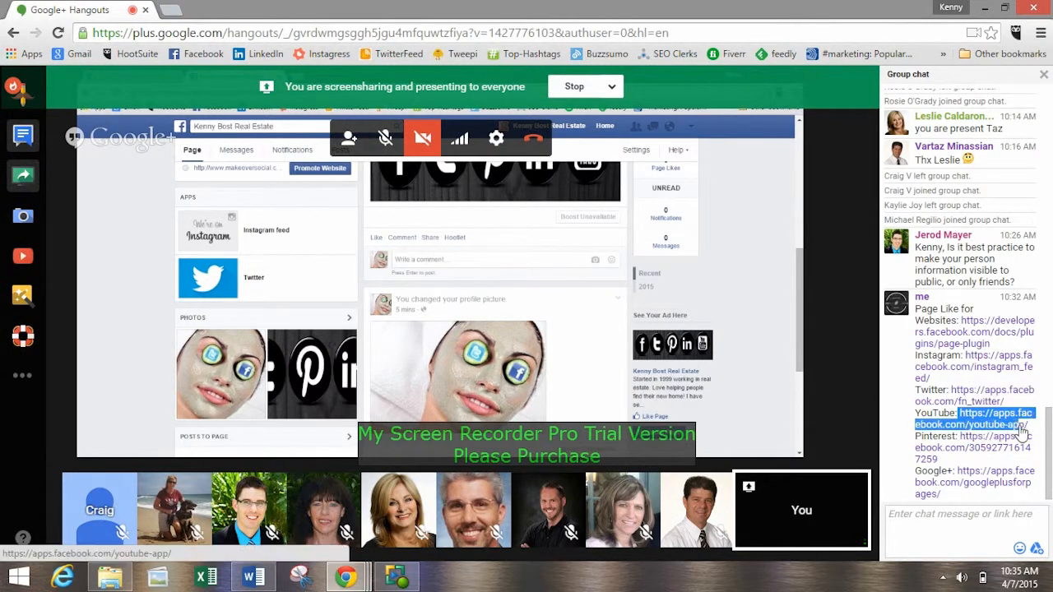
click(1001, 6)
click(275, 33)
key(ctrl+v)
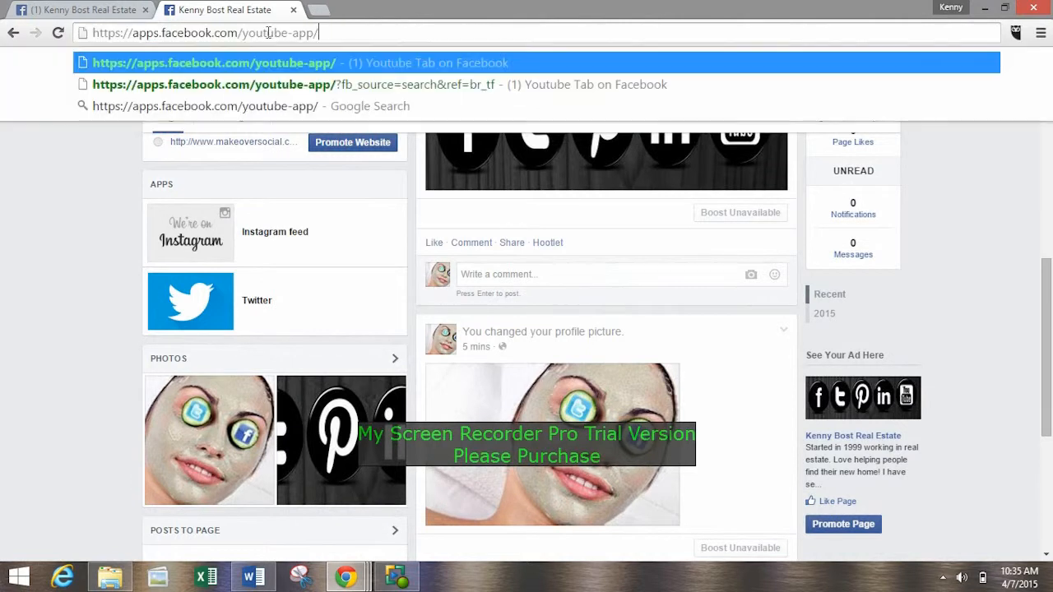
key(Return)
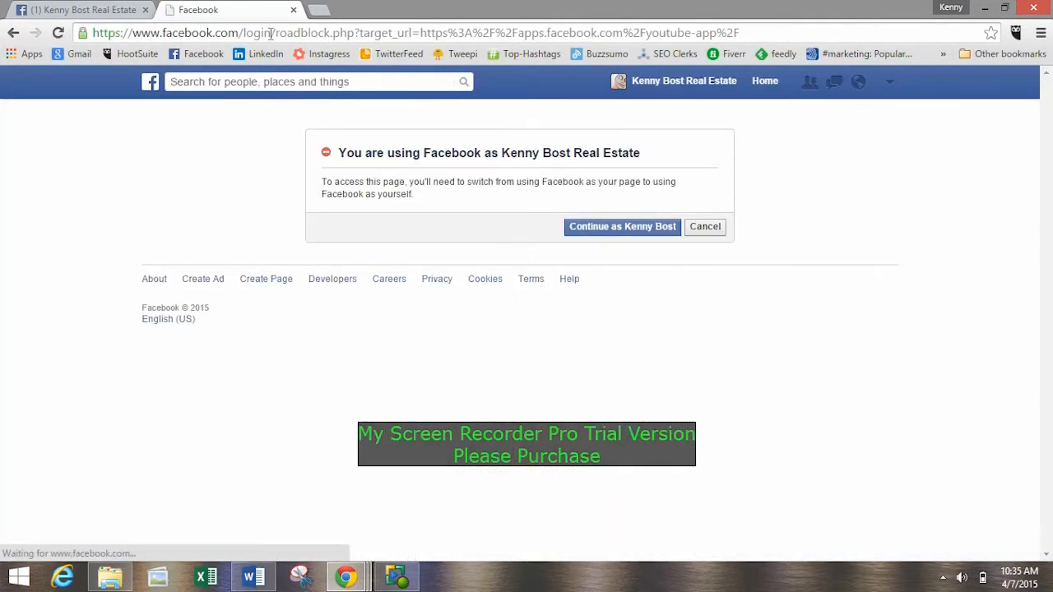
click(584, 235)
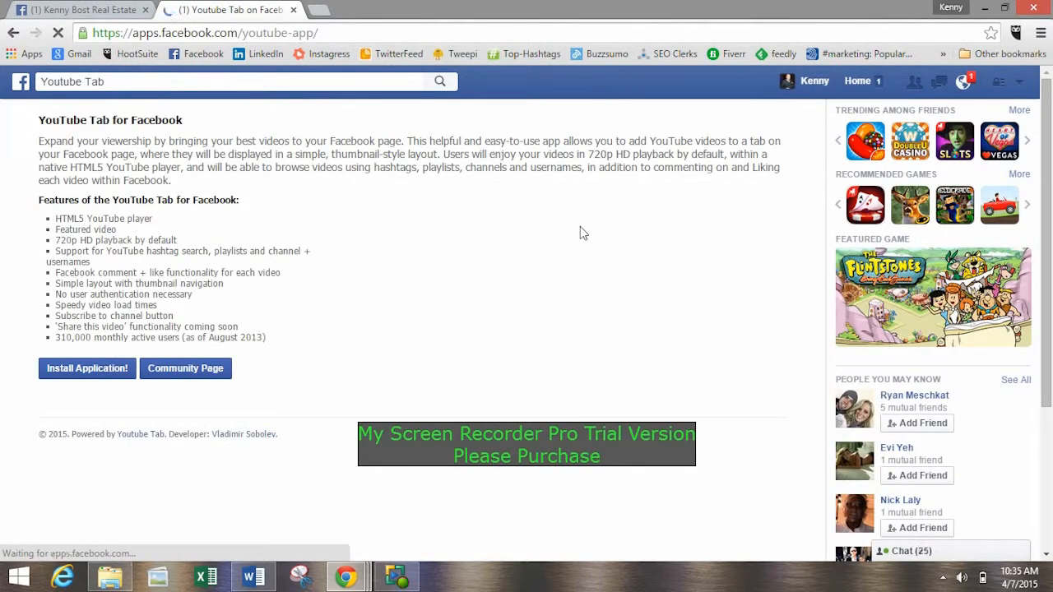
Install the YouTube Tab application and add it as a tab to the real estate Page.
scroll(579, 232, down, 3)
scroll(551, 238, up, 3)
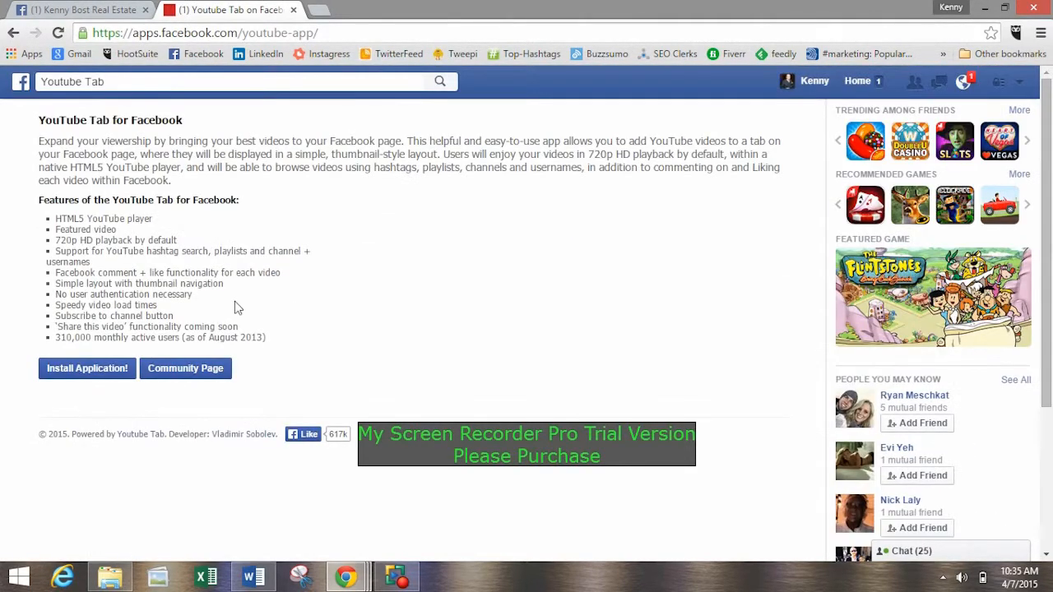
click(100, 371)
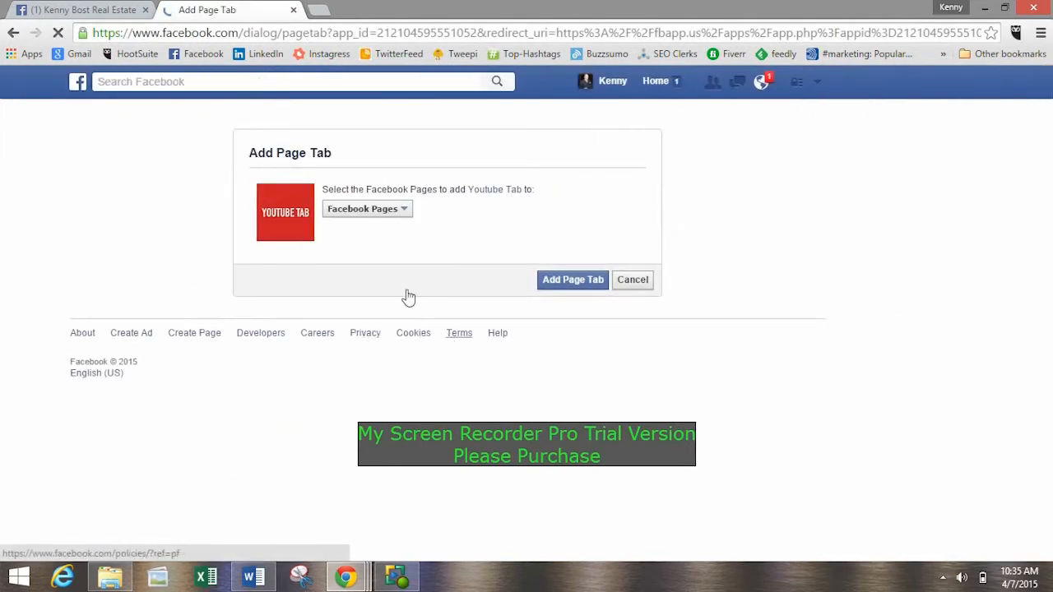
click(366, 209)
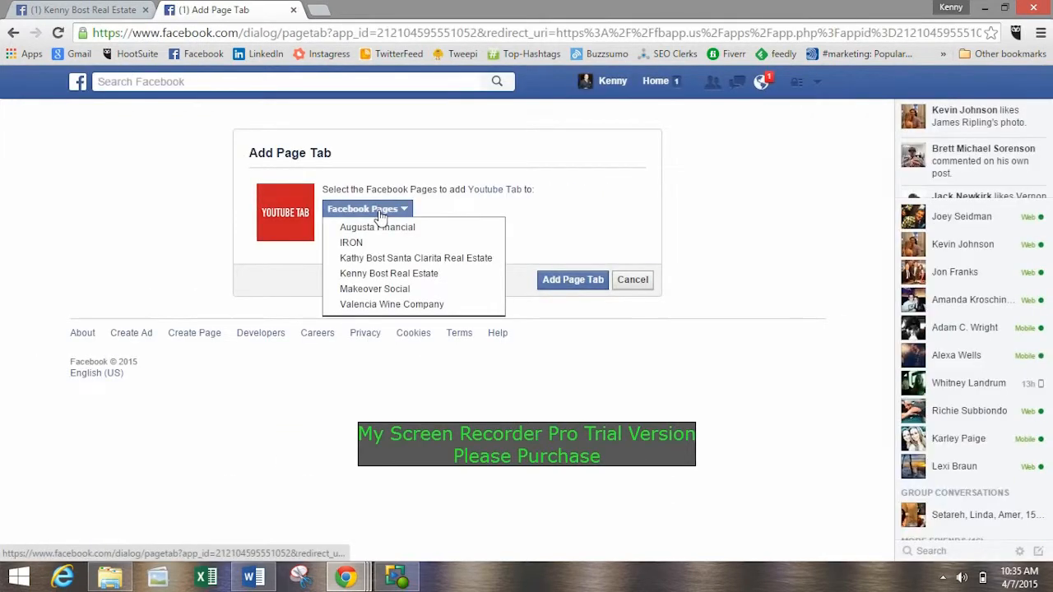
click(399, 275)
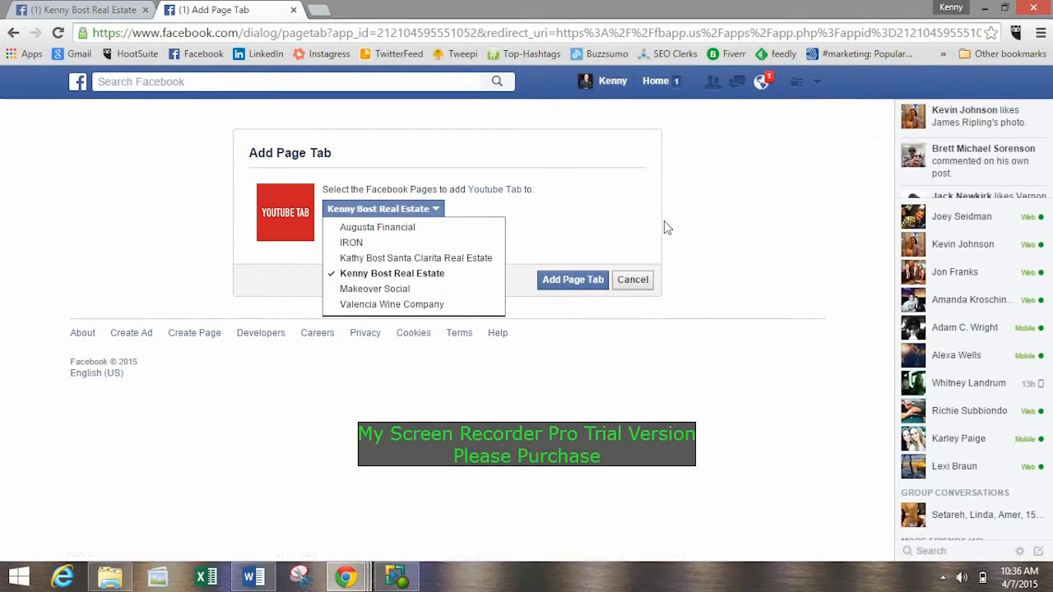
click(562, 283)
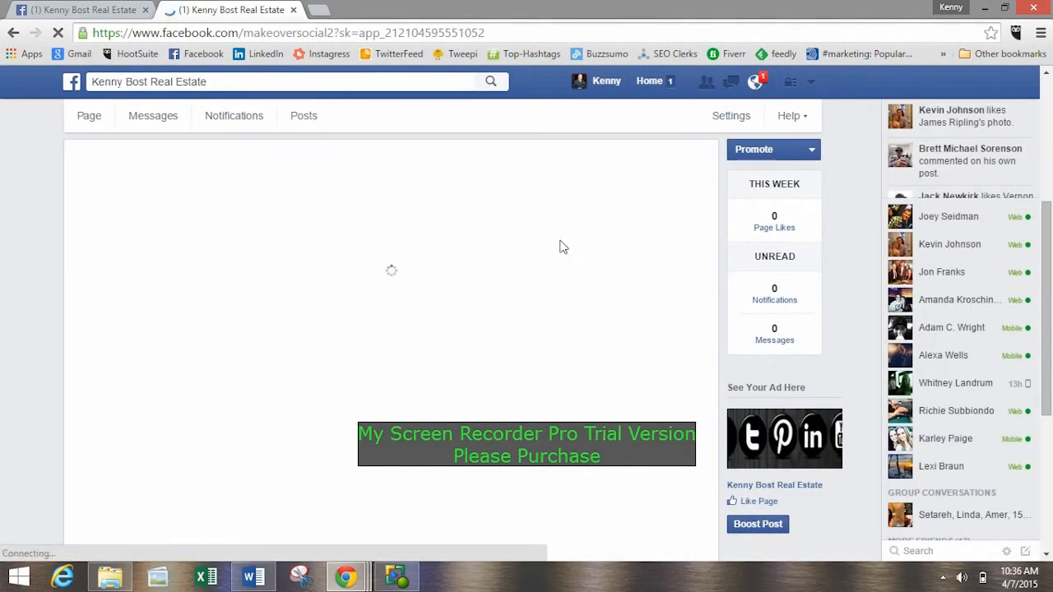
Try to save the account's YouTube username as the account name in the YouTube tab's application settings.
scroll(245, 297, down, 3)
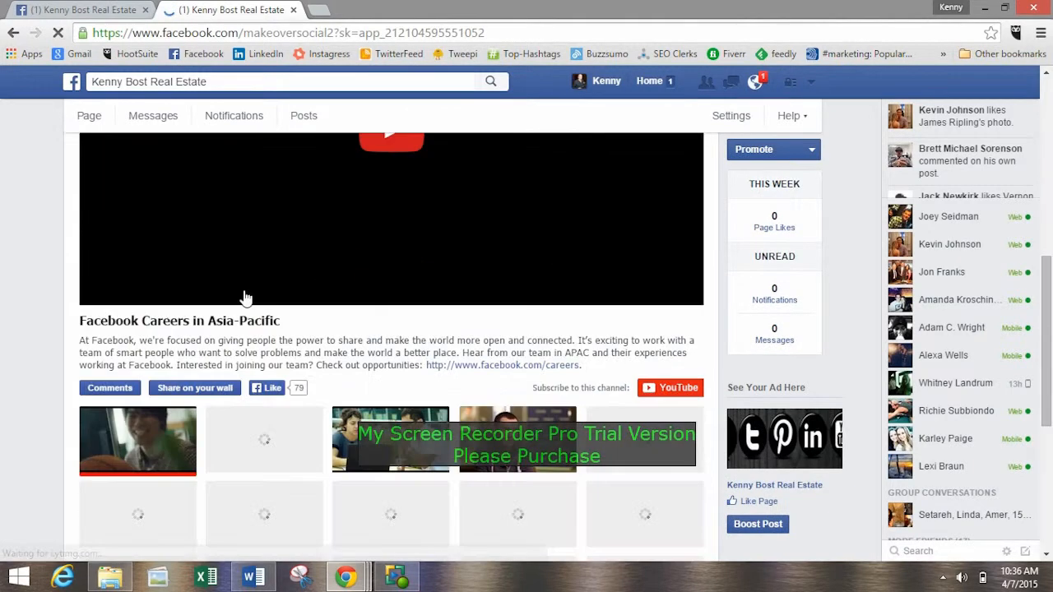
scroll(466, 370, up, 5)
scroll(376, 343, down, 4)
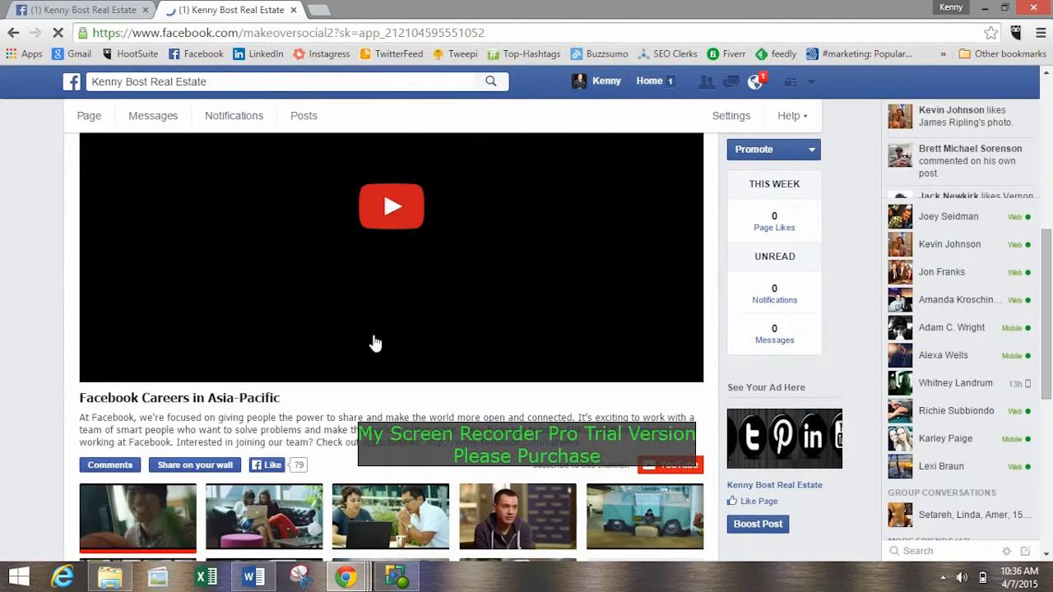
scroll(375, 342, down, 5)
scroll(387, 350, up, 8)
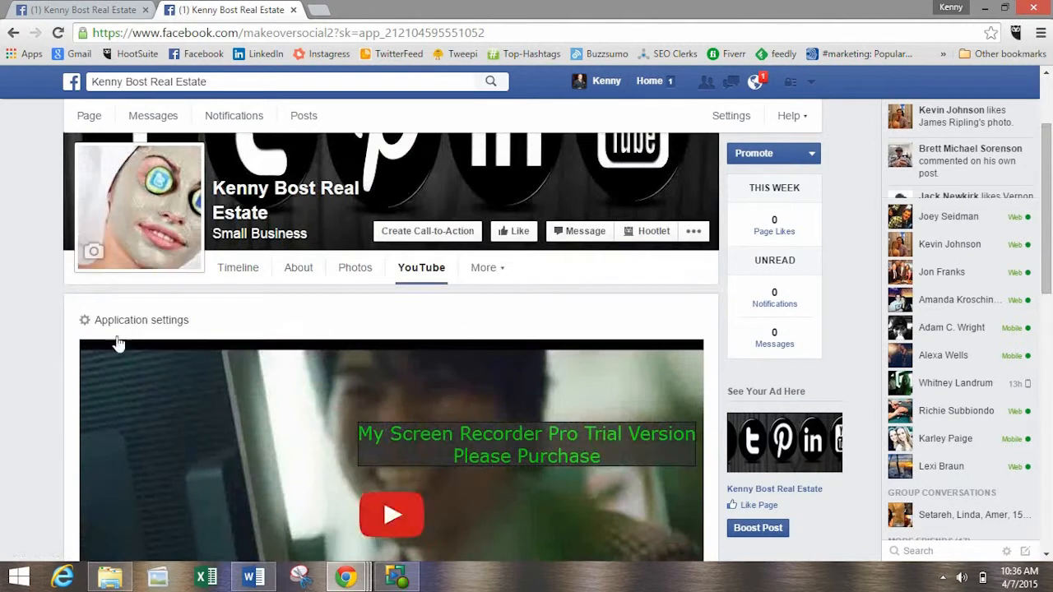
click(107, 325)
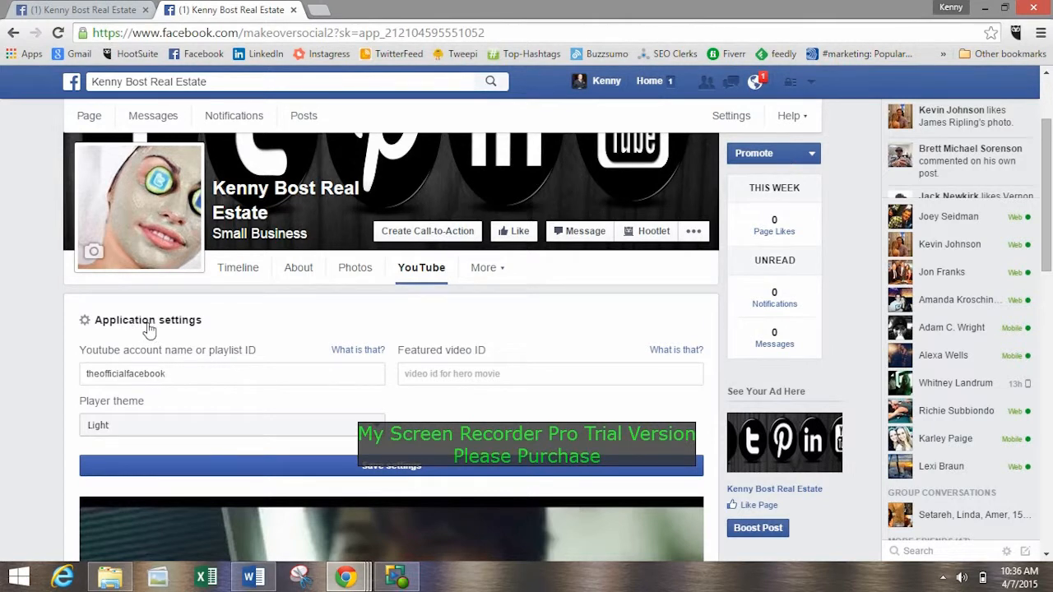
drag(202, 376, 94, 381)
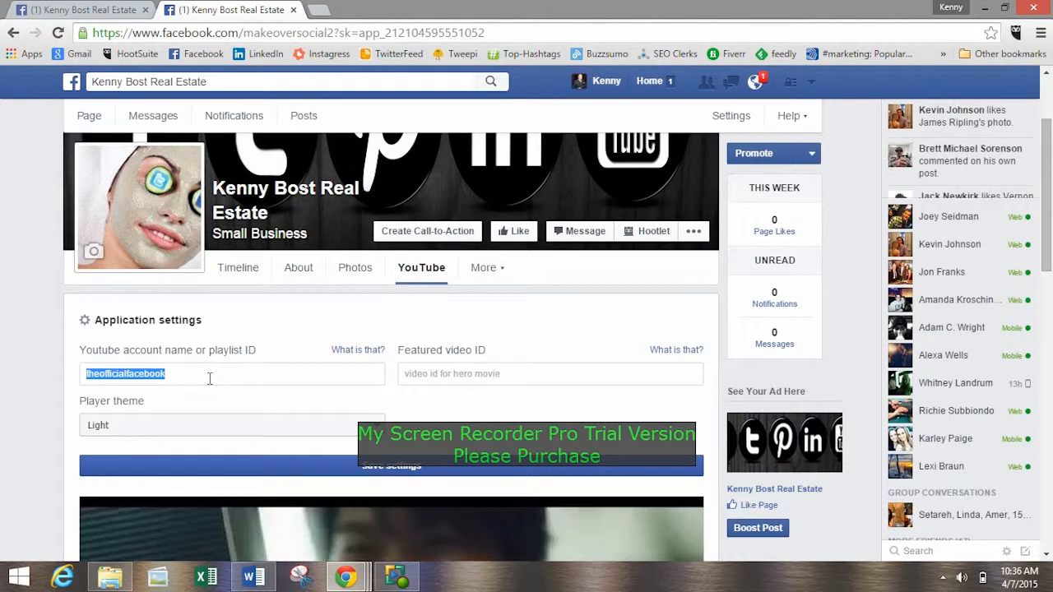
text(ka)
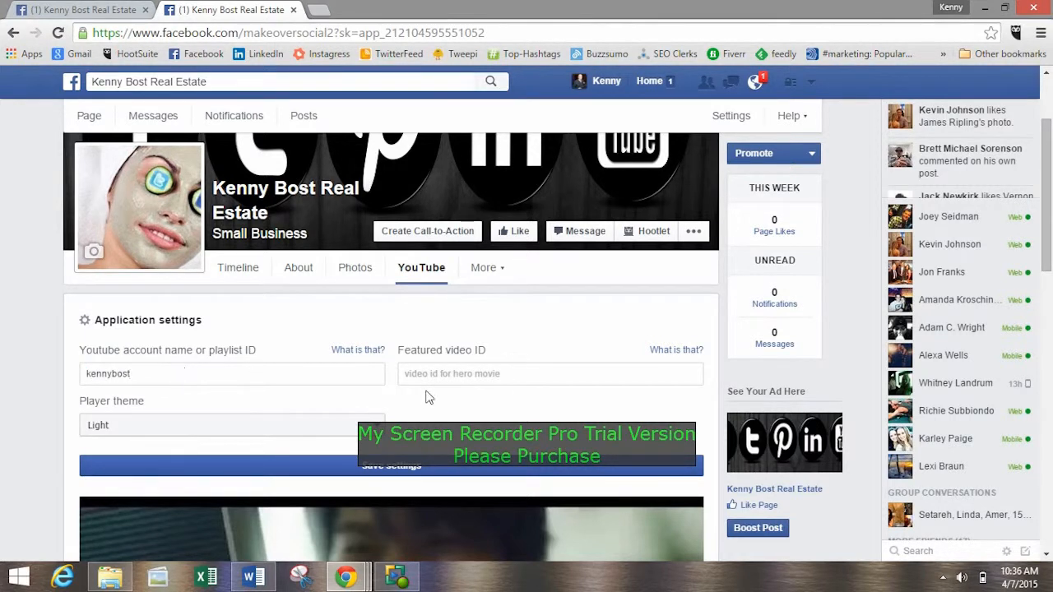
click(397, 470)
Look through the YouTube tab's videos and settings, and check the app entries on the Page's timeline.
scroll(355, 375, down, 3)
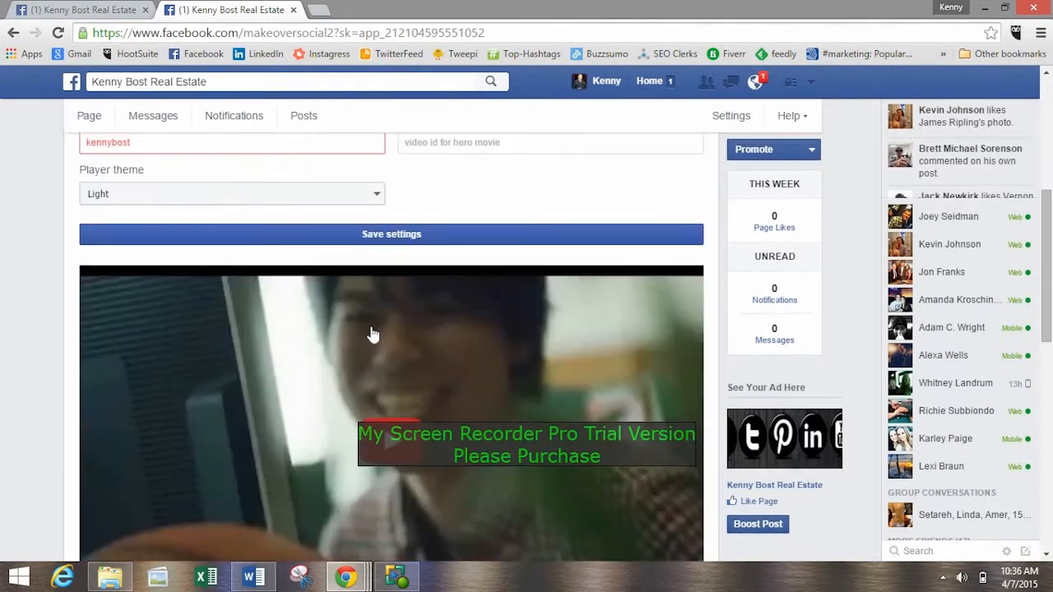
scroll(369, 337, up, 3)
scroll(400, 348, down, 10)
scroll(375, 305, down, 3)
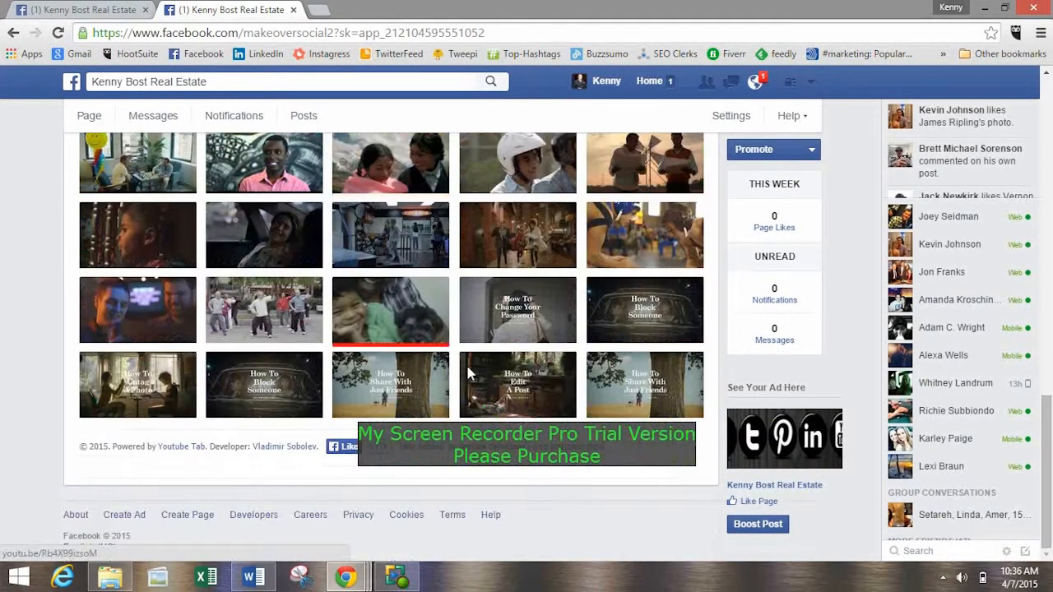
scroll(466, 362, up, 10)
scroll(395, 407, down, 5)
scroll(535, 400, up, 3)
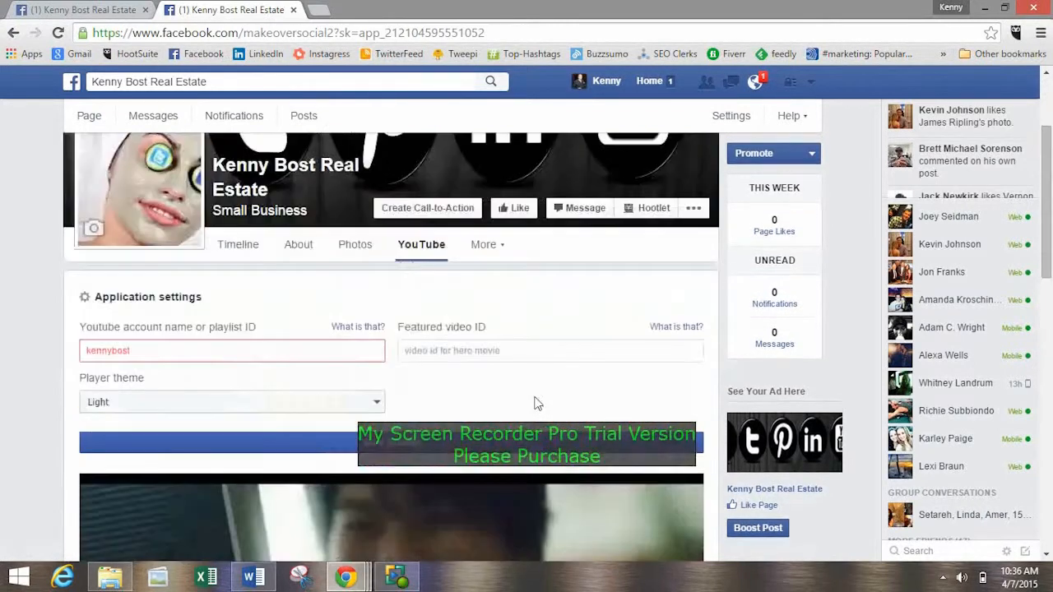
click(238, 401)
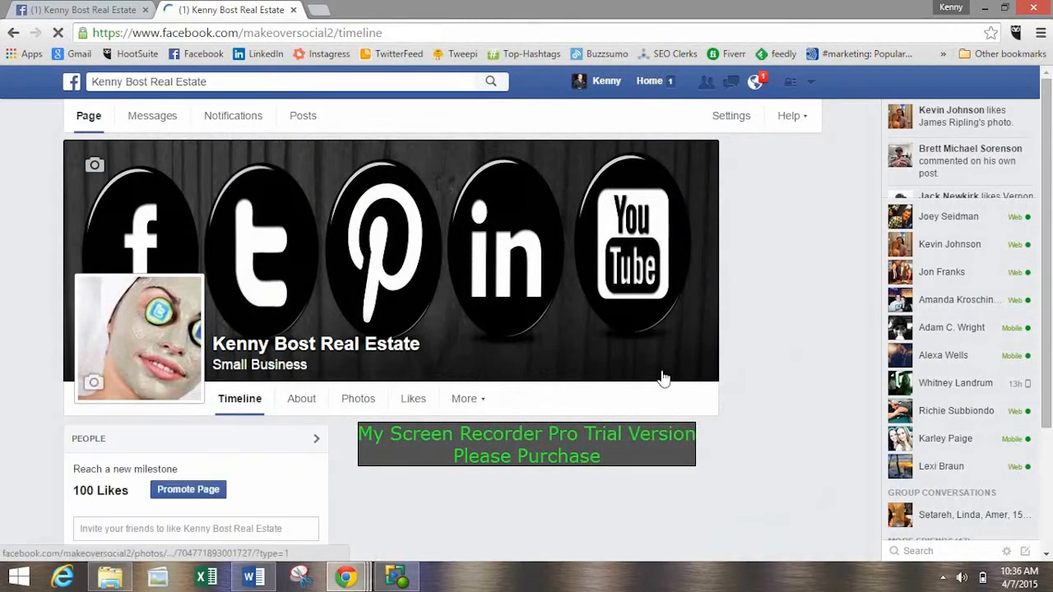
scroll(436, 263, down, 3)
scroll(197, 272, down, 3)
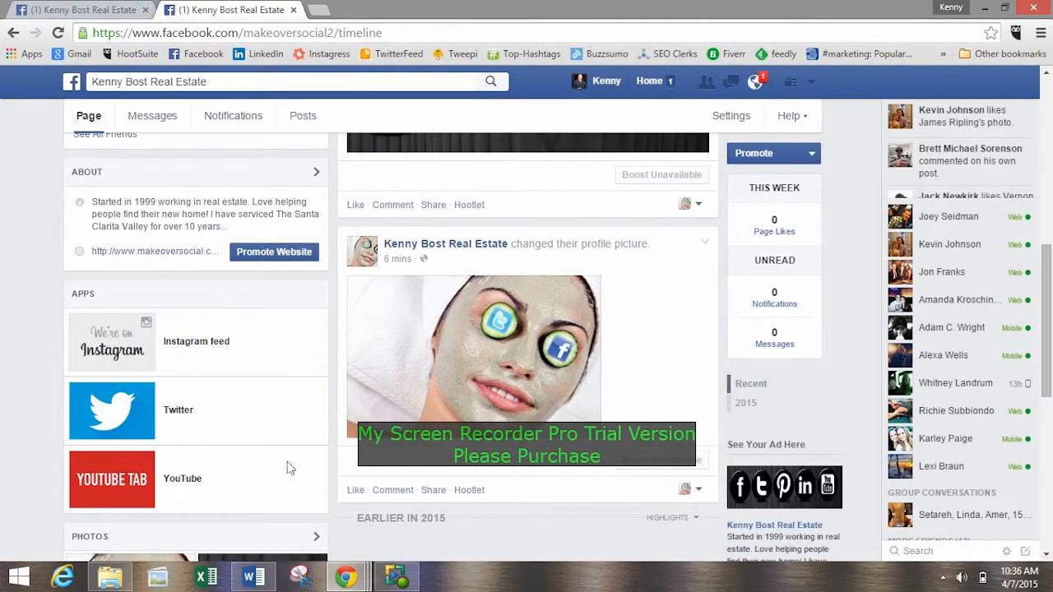
Switch to the Google+ Hangouts window and select the Pinterest link in the group chat for copying.
click(142, 8)
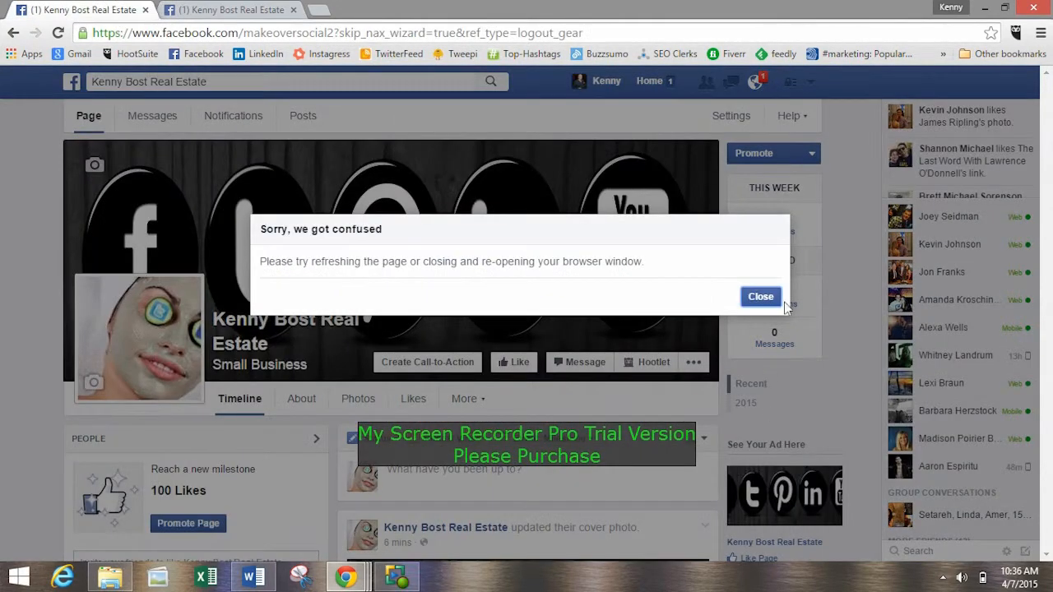
click(759, 298)
click(253, 577)
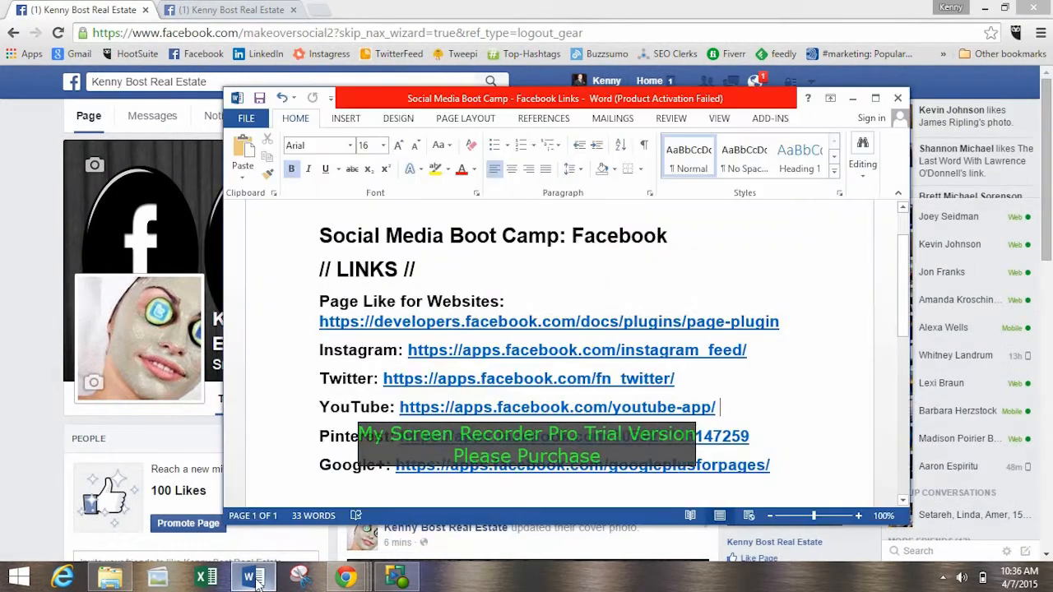
click(253, 577)
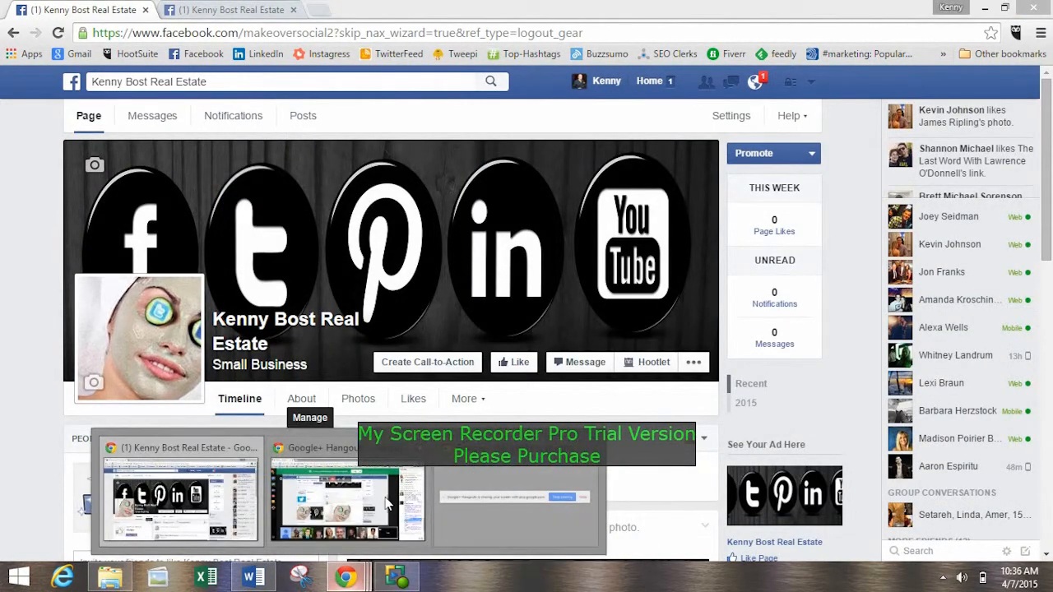
click(334, 506)
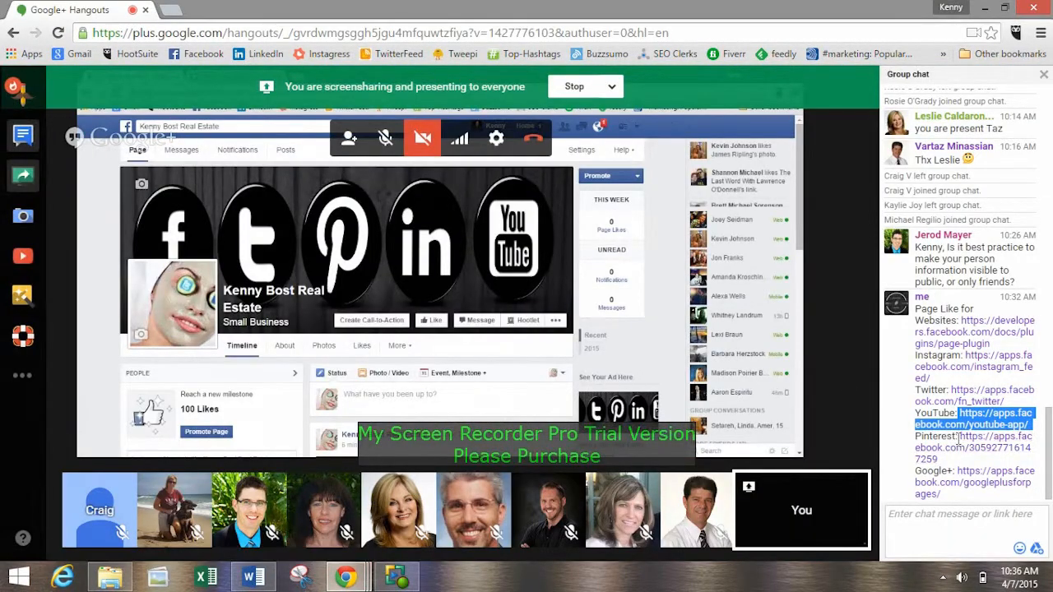
drag(959, 436, 938, 460)
key(ctrl+c)
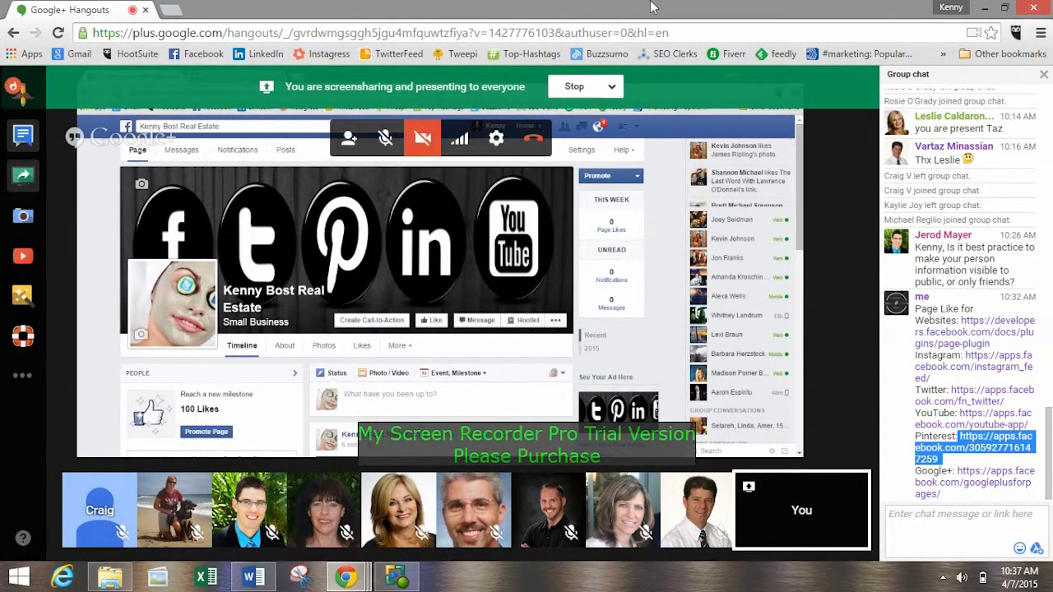
key(alt+Tab)
scroll(50, 320, down, 6)
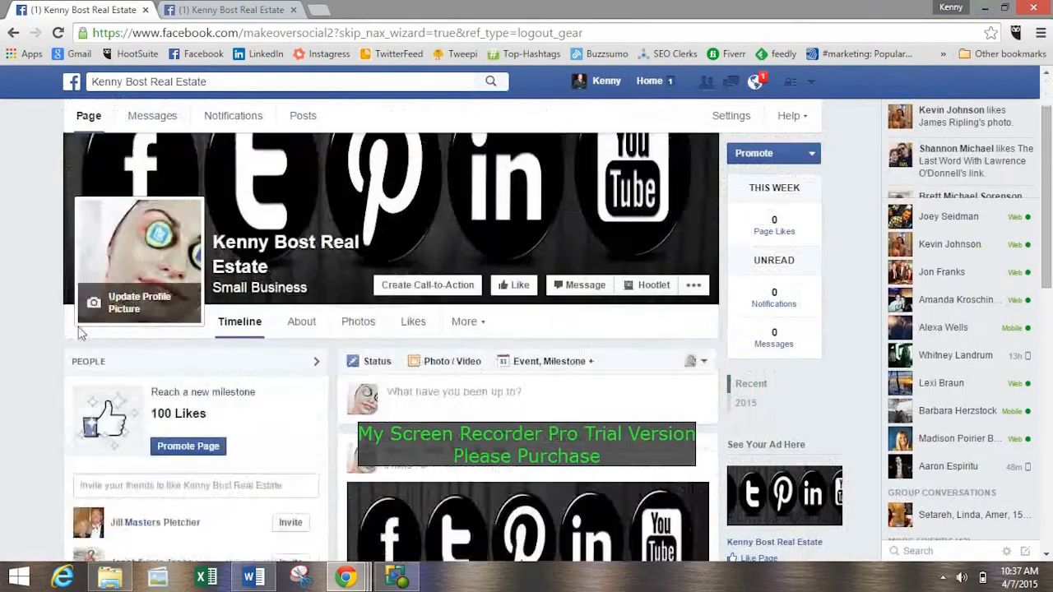
scroll(50, 320, down, 4)
scroll(50, 296, up, 7)
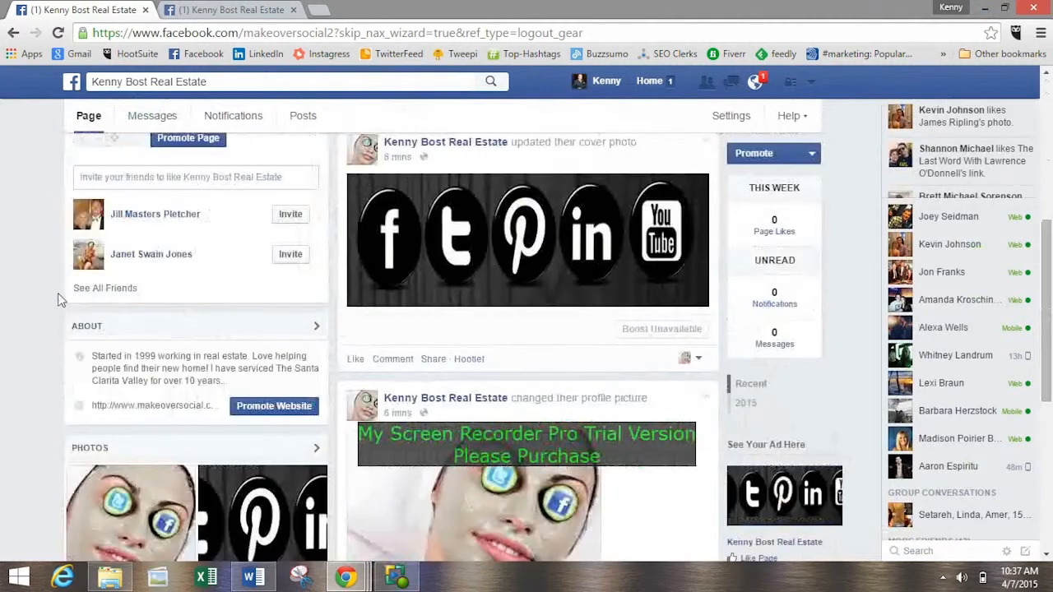
scroll(127, 301, up, 2)
scroll(127, 301, down, 6)
click(261, 33)
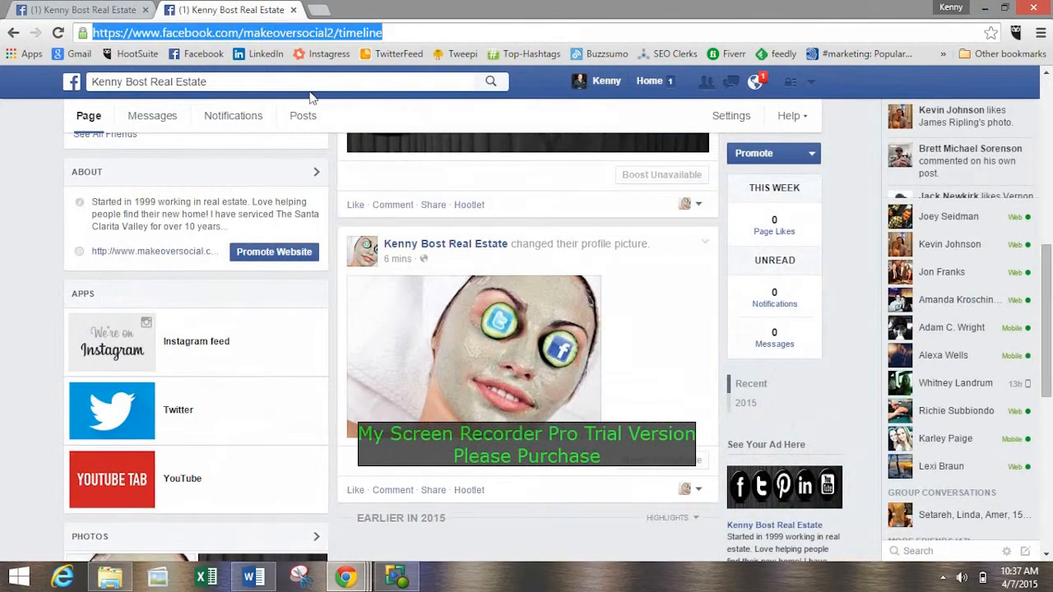
key(ctrl+v)
key(Return)
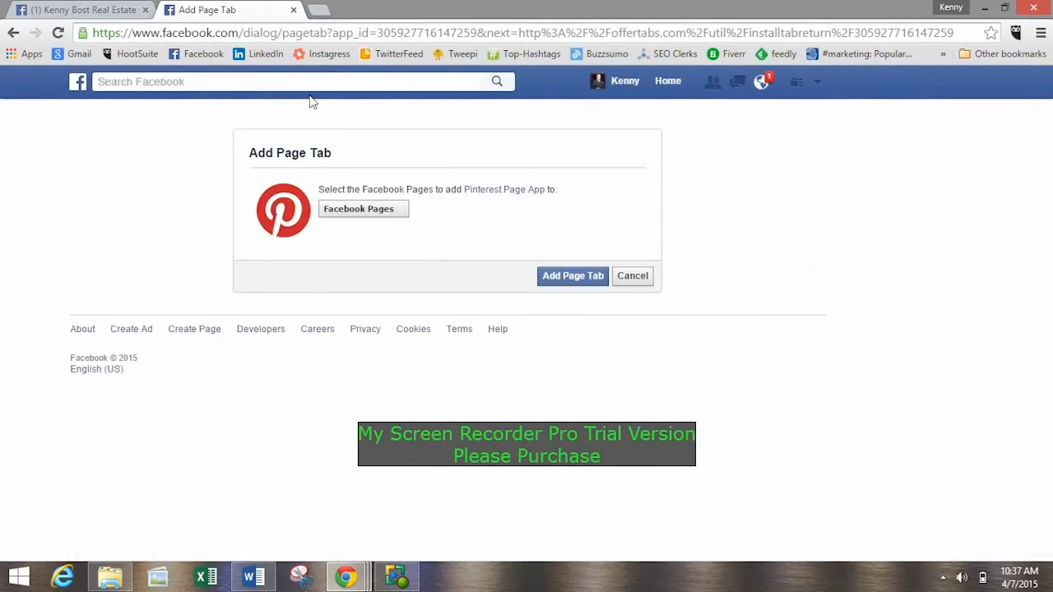
Add the Pinterest Page App to the real estate Page and open the new tab's Woobox edit page.
click(358, 213)
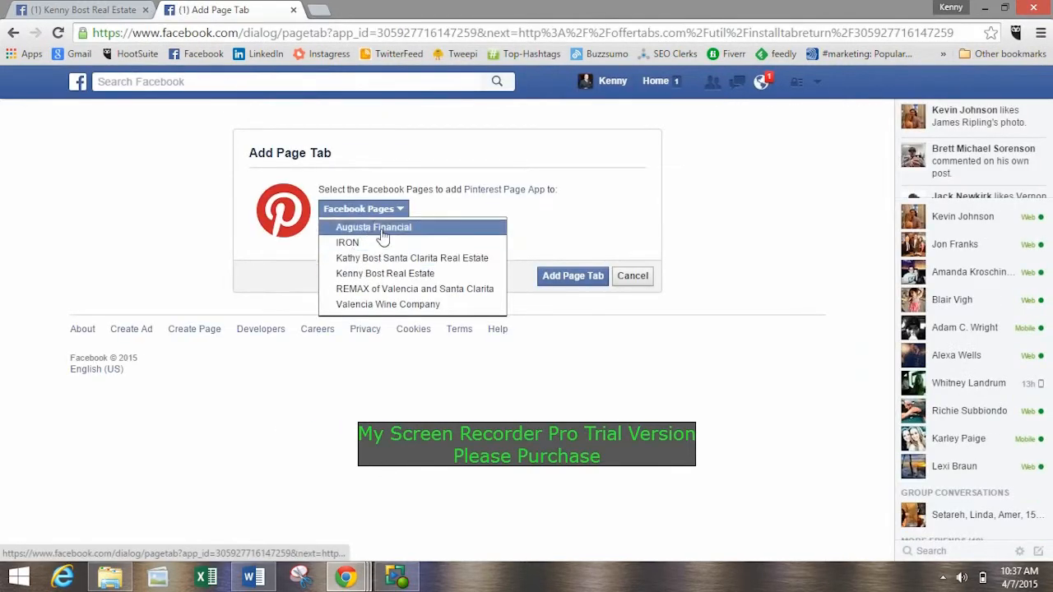
click(384, 273)
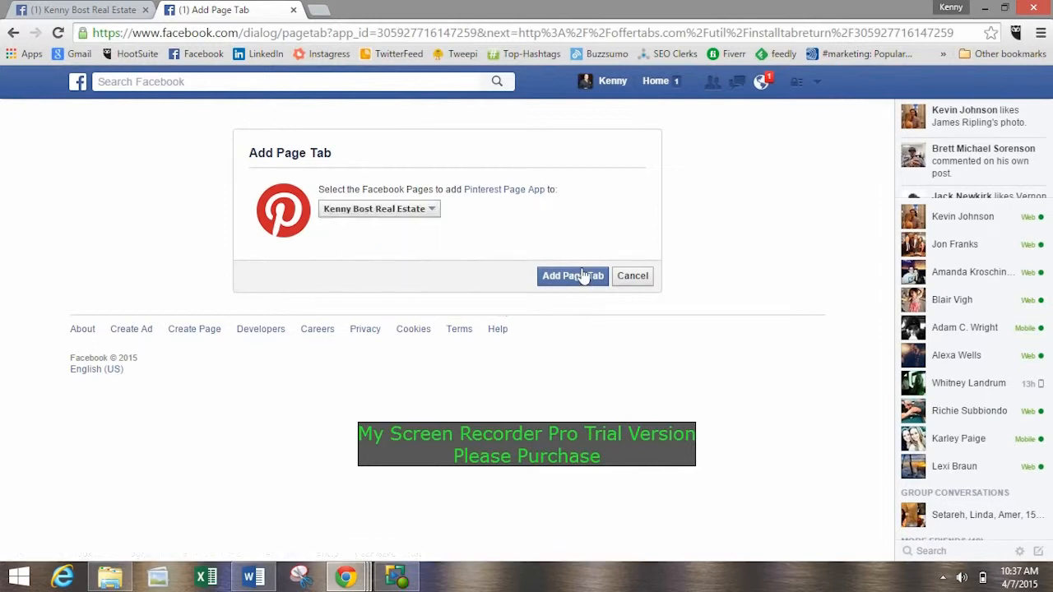
click(582, 281)
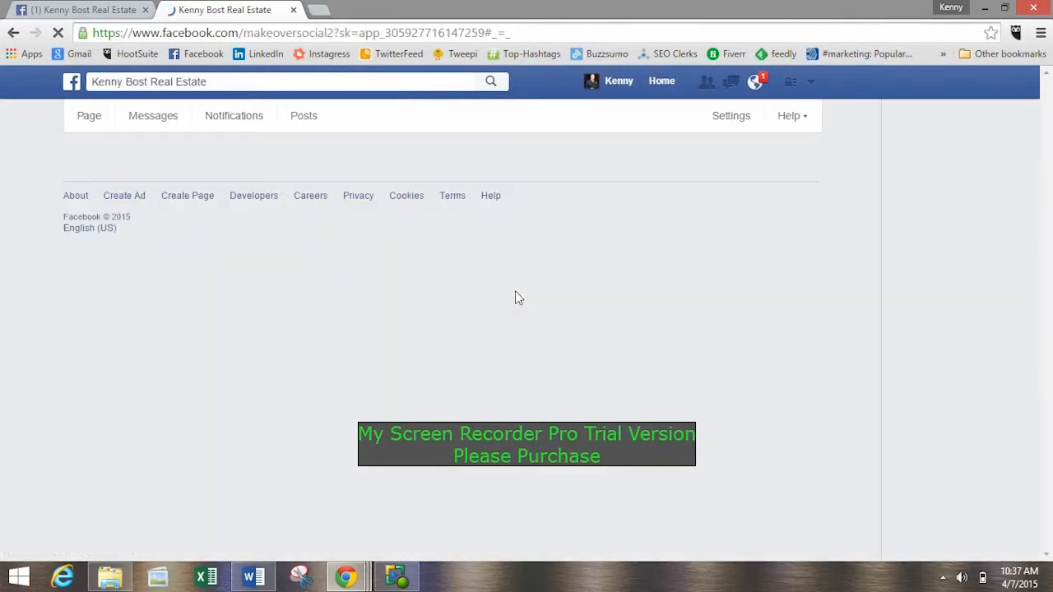
scroll(351, 288, down, 4)
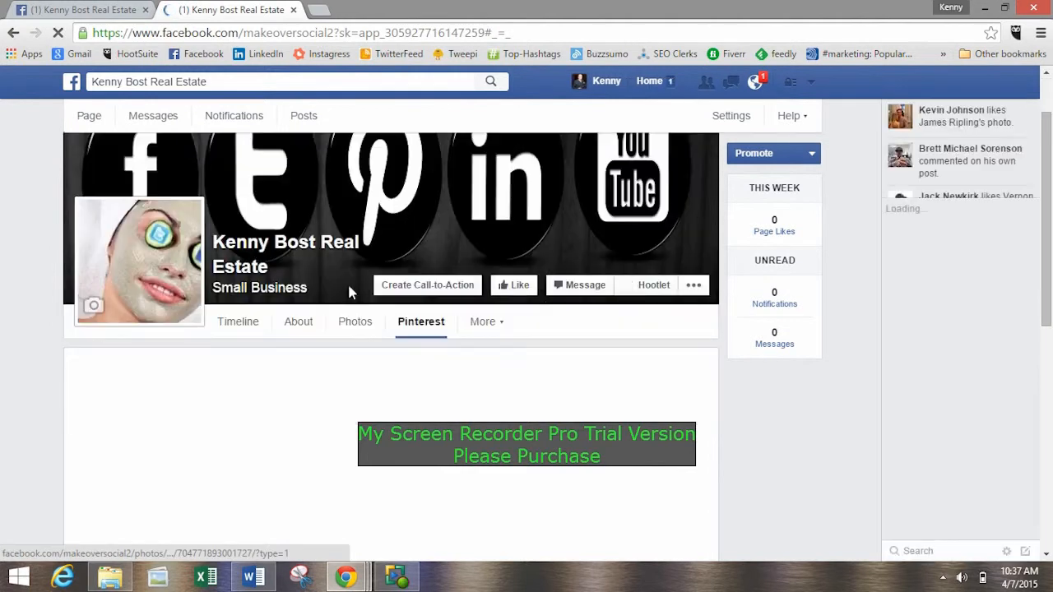
click(393, 263)
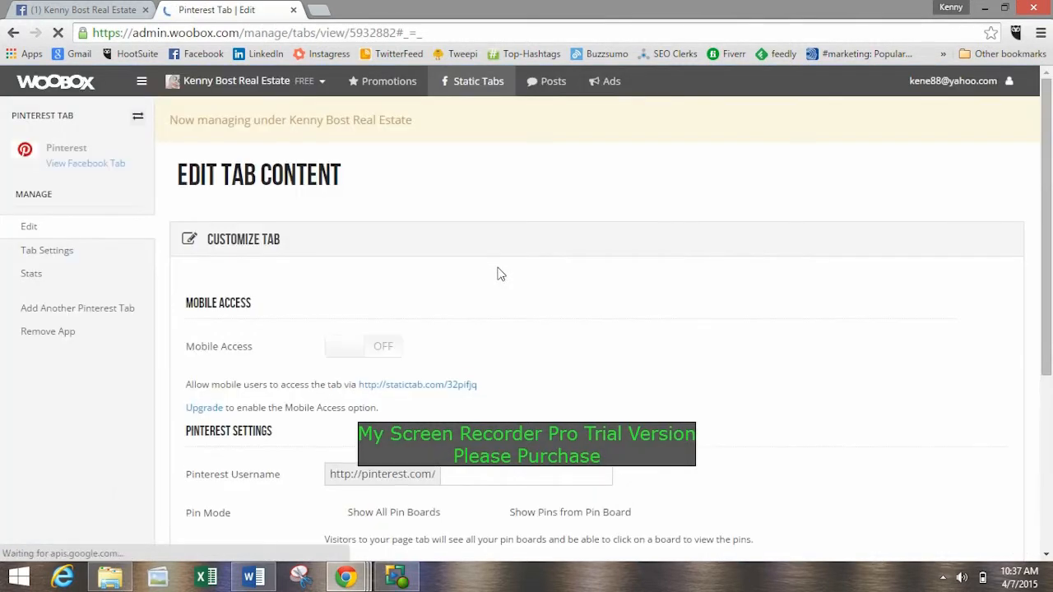
Enter the account's Pinterest username in the Pinterest settings of the tab.
scroll(503, 248, down, 2)
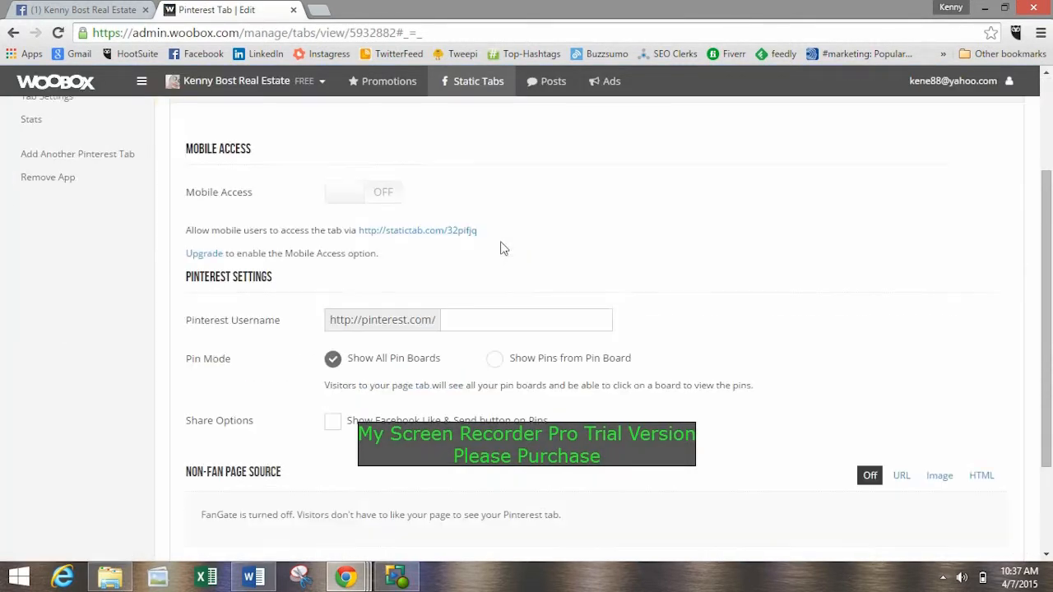
scroll(504, 248, up, 2)
scroll(503, 248, down, 2)
click(481, 323)
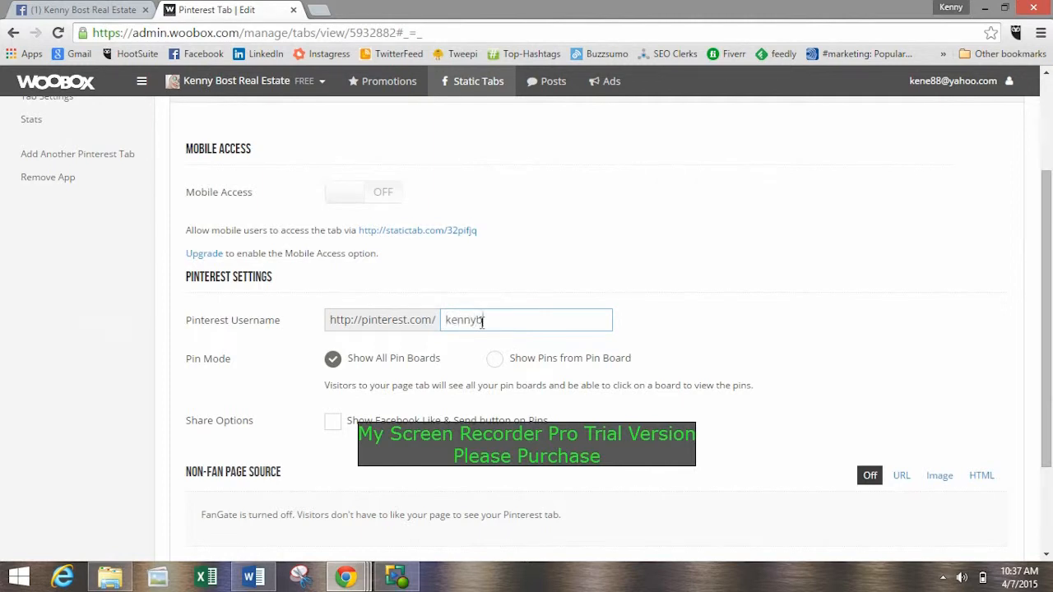
click(658, 329)
Enable Show Facebook Like & Send button on Pins and save the Pinterest tab's settings.
scroll(666, 306, down, 1)
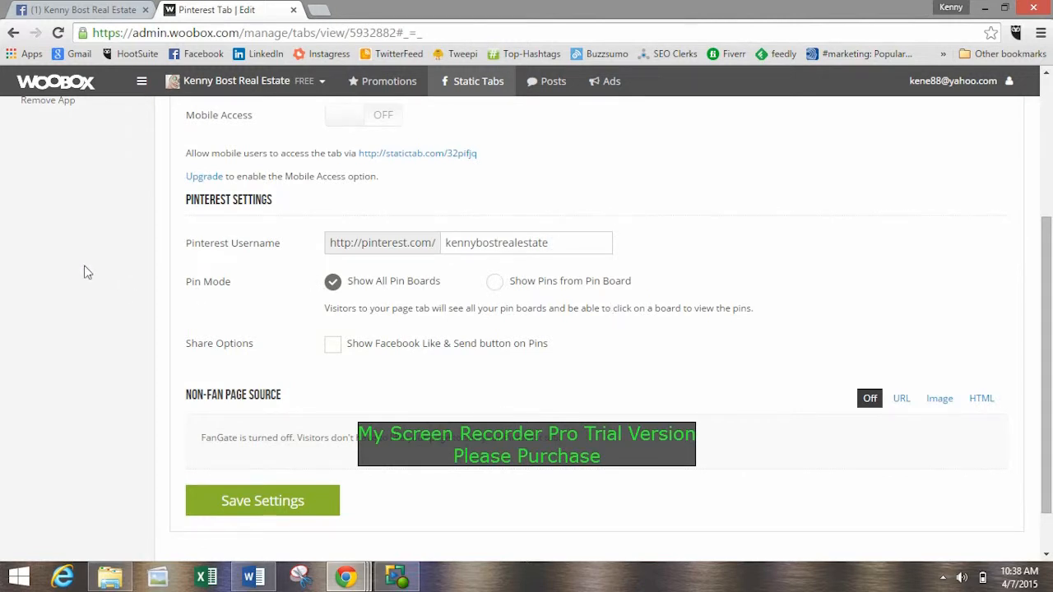
scroll(243, 280, down, 1)
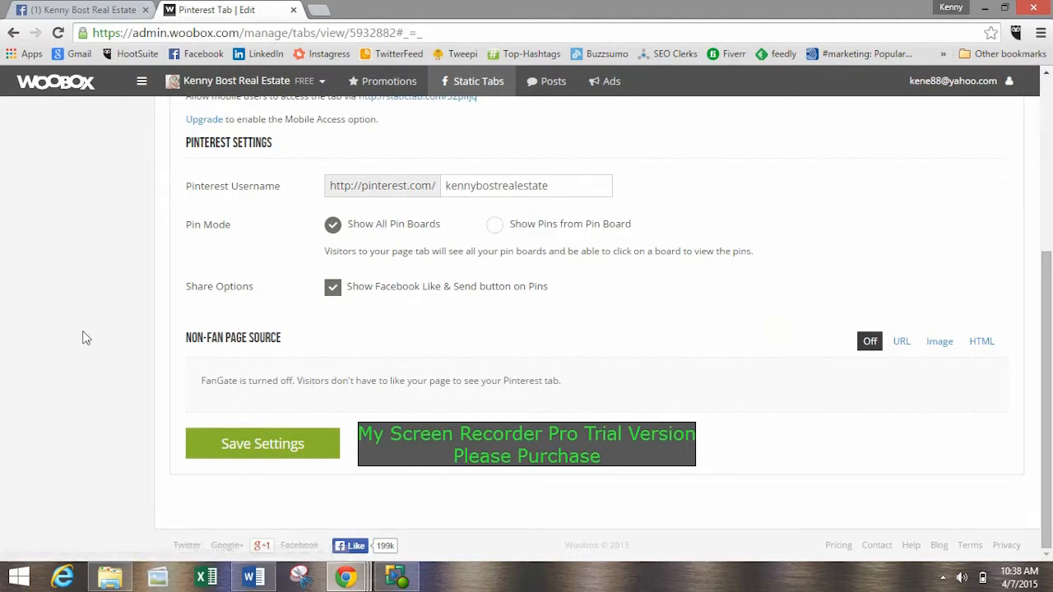
click(242, 443)
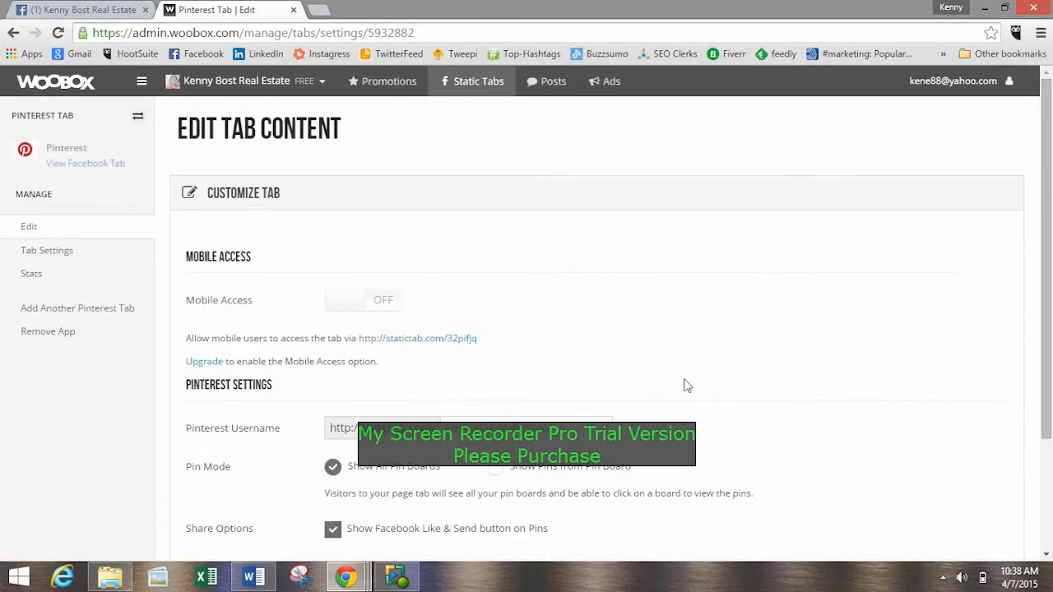
Reload the real estate Facebook Page and check its Apps section for the Pinterest tab.
scroll(632, 132, down, 3)
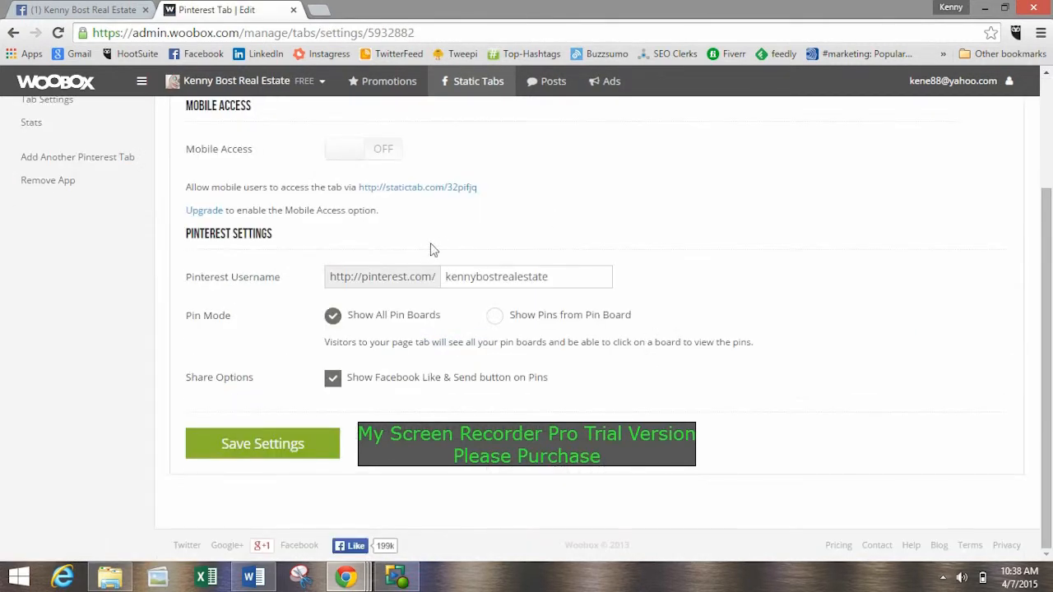
click(120, 8)
click(57, 33)
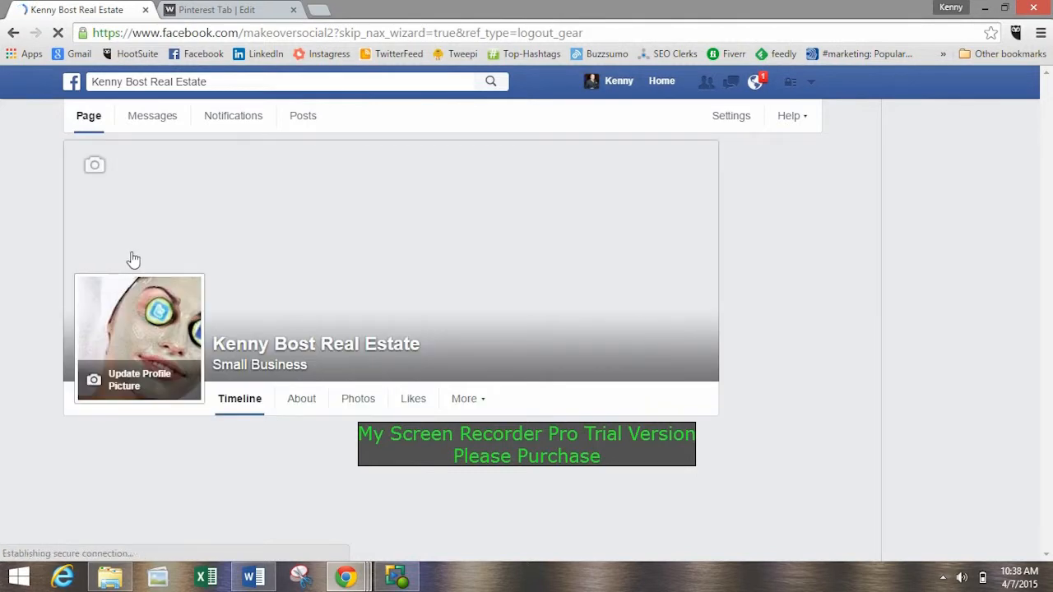
scroll(103, 245, down, 4)
scroll(104, 251, down, 3)
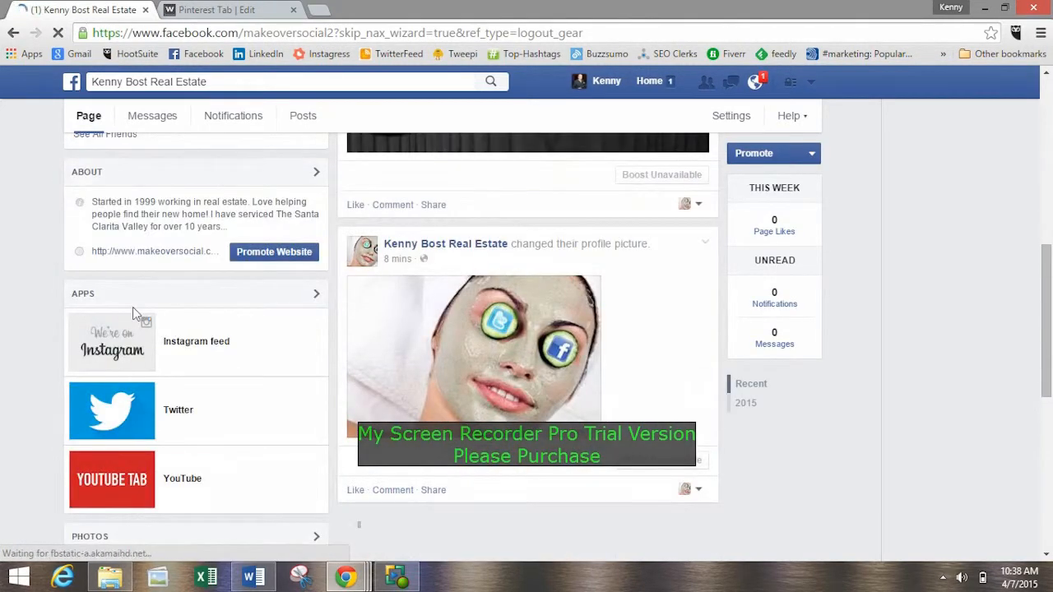
Return to Woobox and save the Pinterest tab's Tab Settings with its Pinterest image and the tab name Pinterest.
click(240, 9)
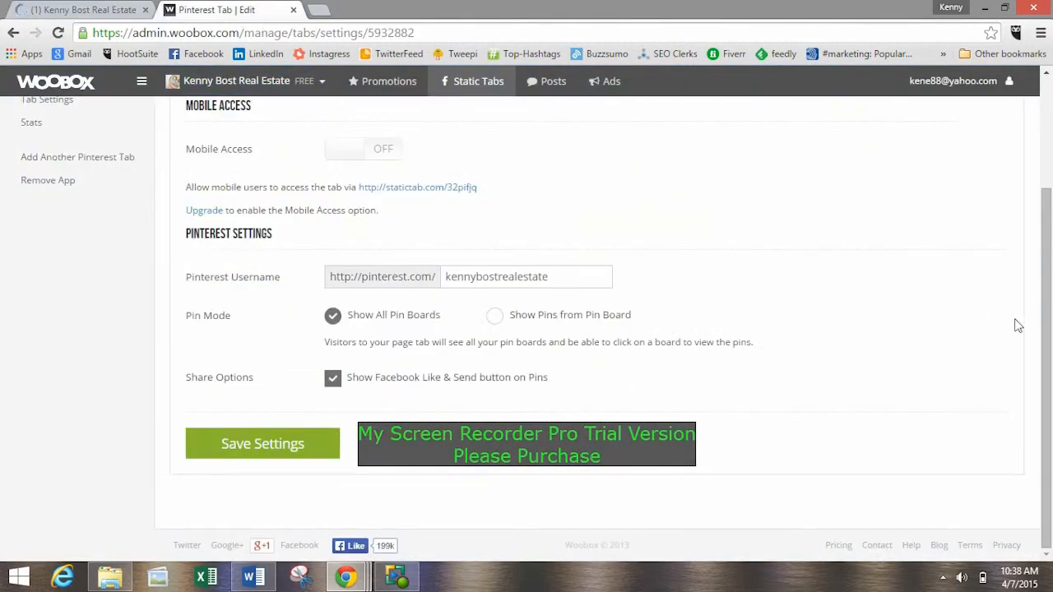
scroll(1019, 328, up, 2)
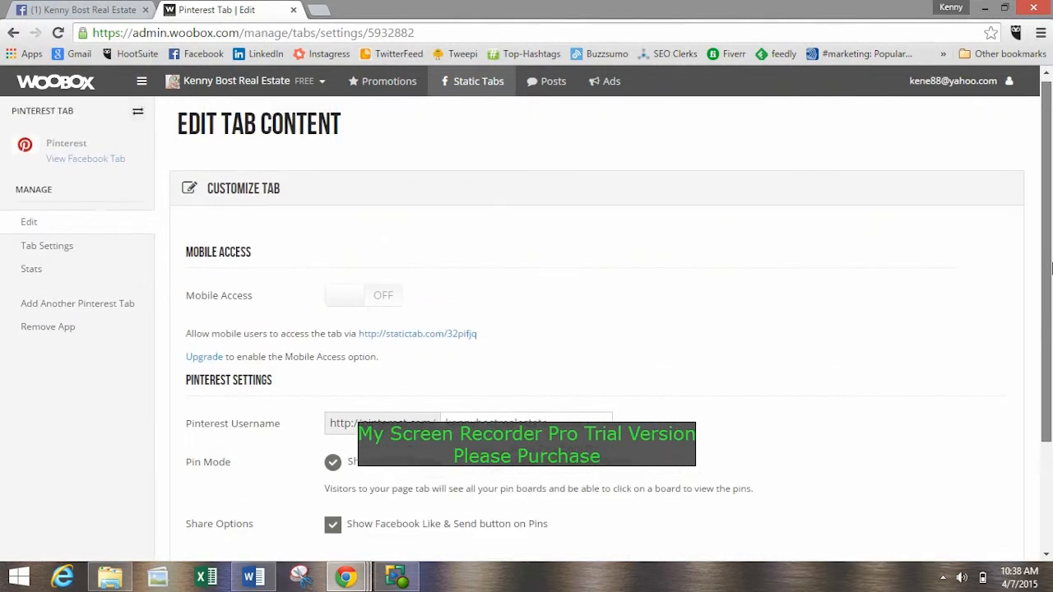
click(31, 258)
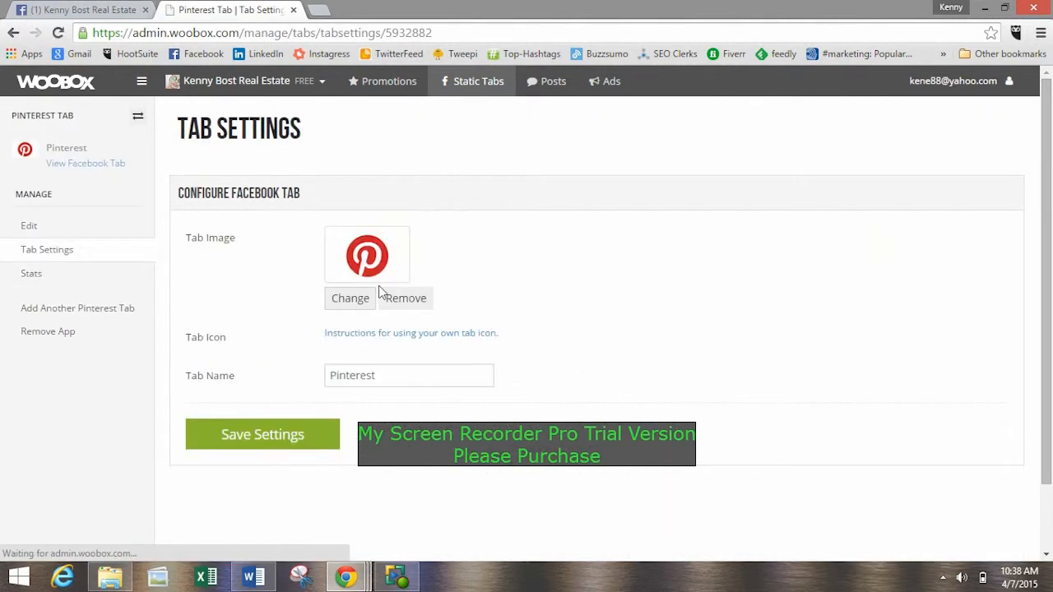
click(286, 437)
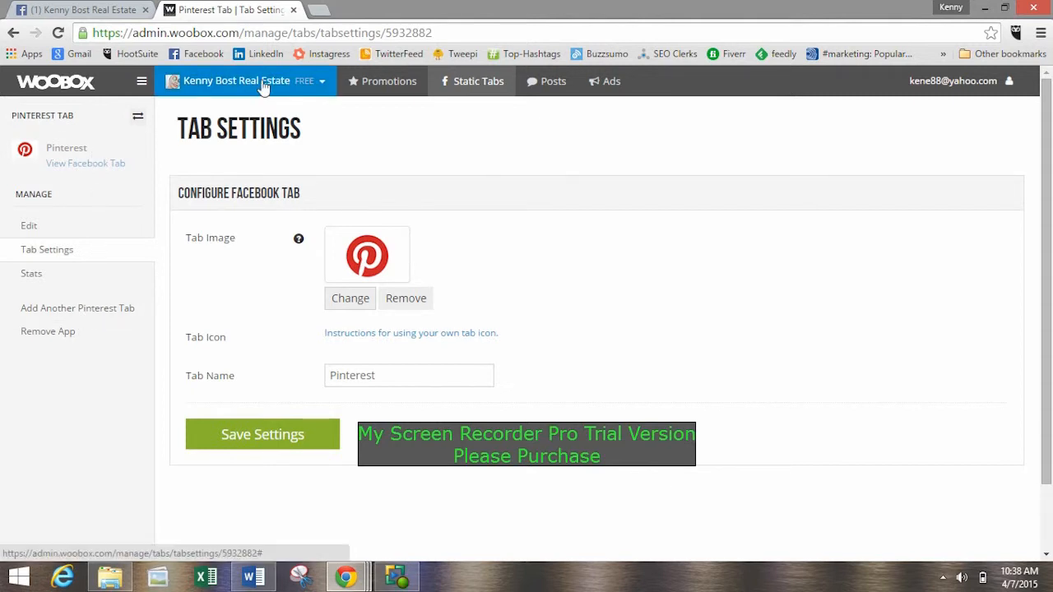
Reload the real estate Page and check its Apps section and additional tabs list for the Pinterest tab.
click(102, 15)
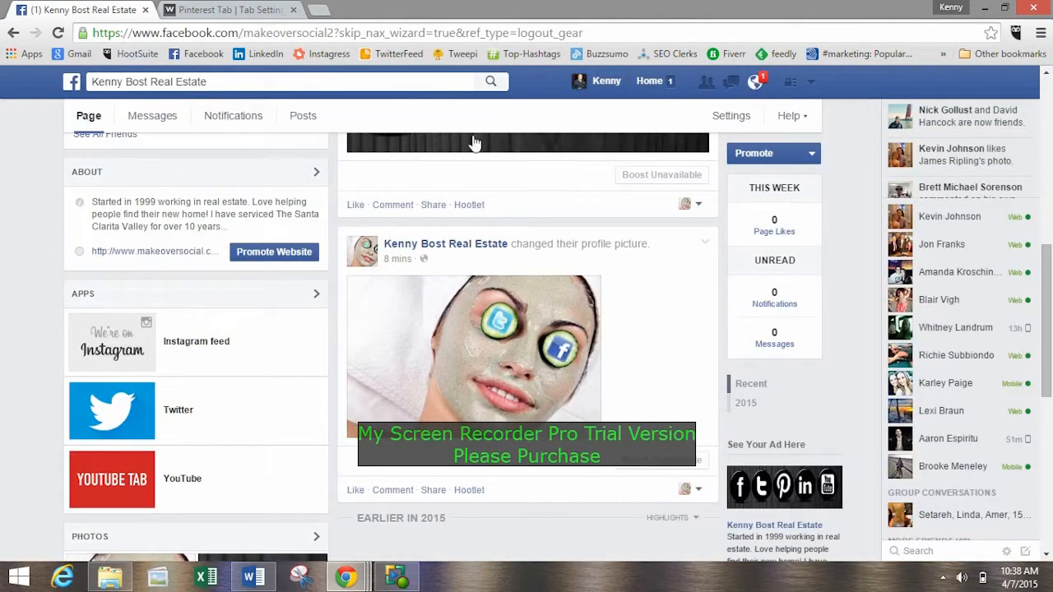
click(58, 33)
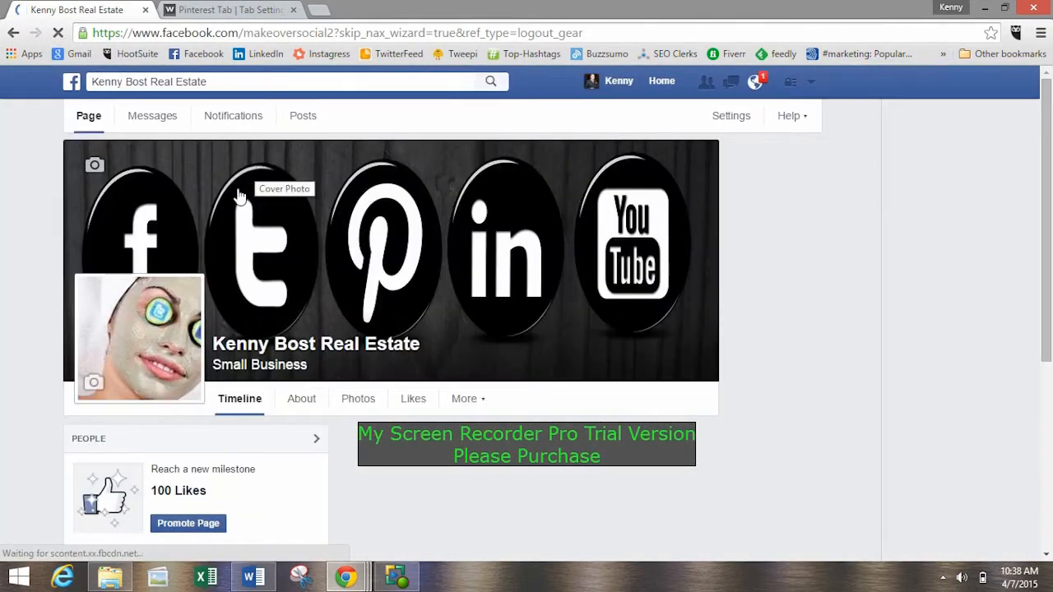
scroll(294, 233, down, 15)
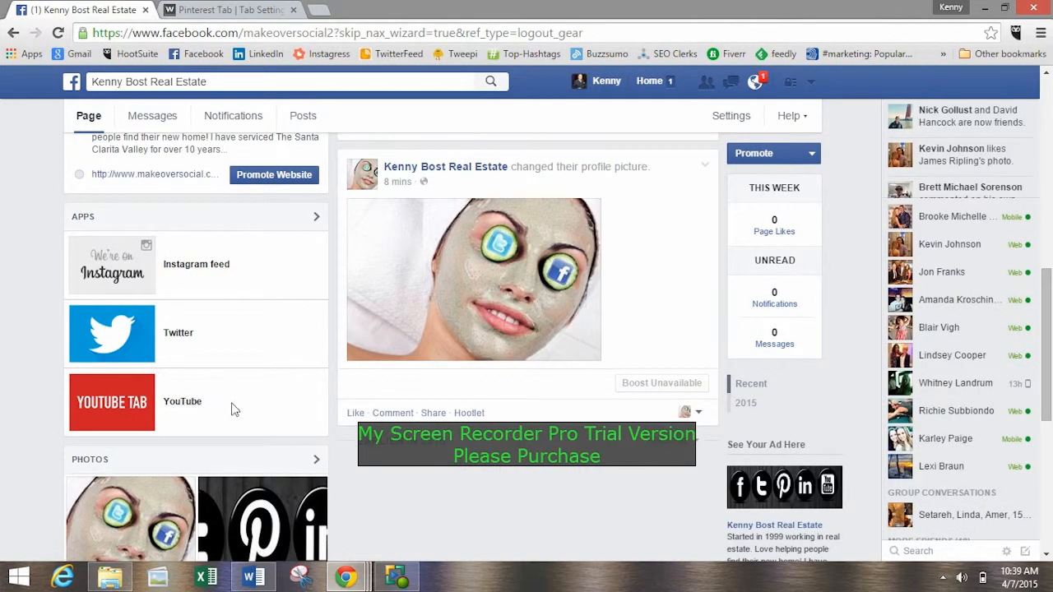
scroll(251, 347, up, 10)
click(468, 400)
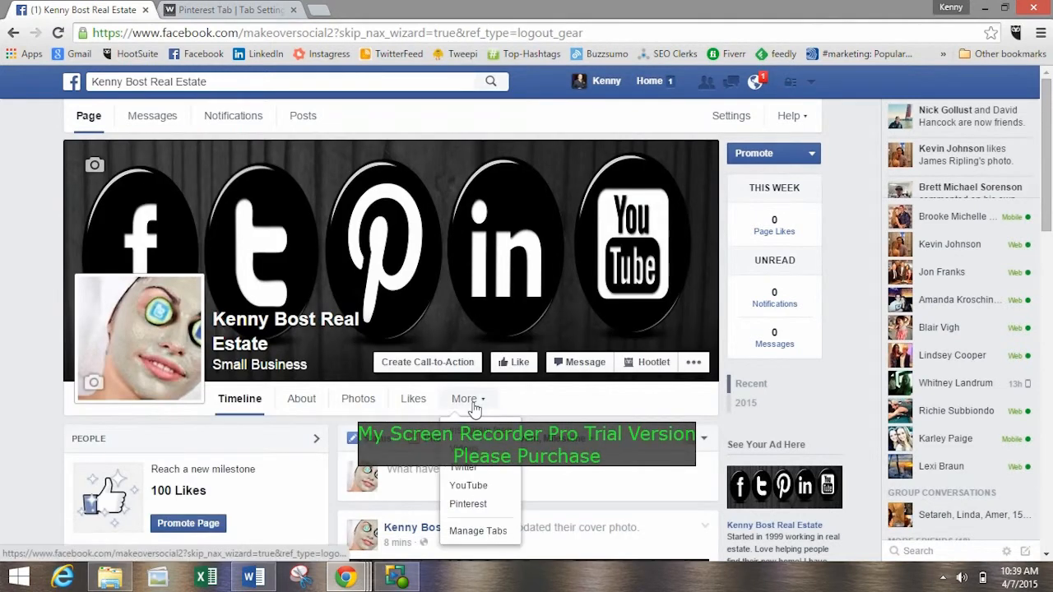
scroll(477, 407, down, 2)
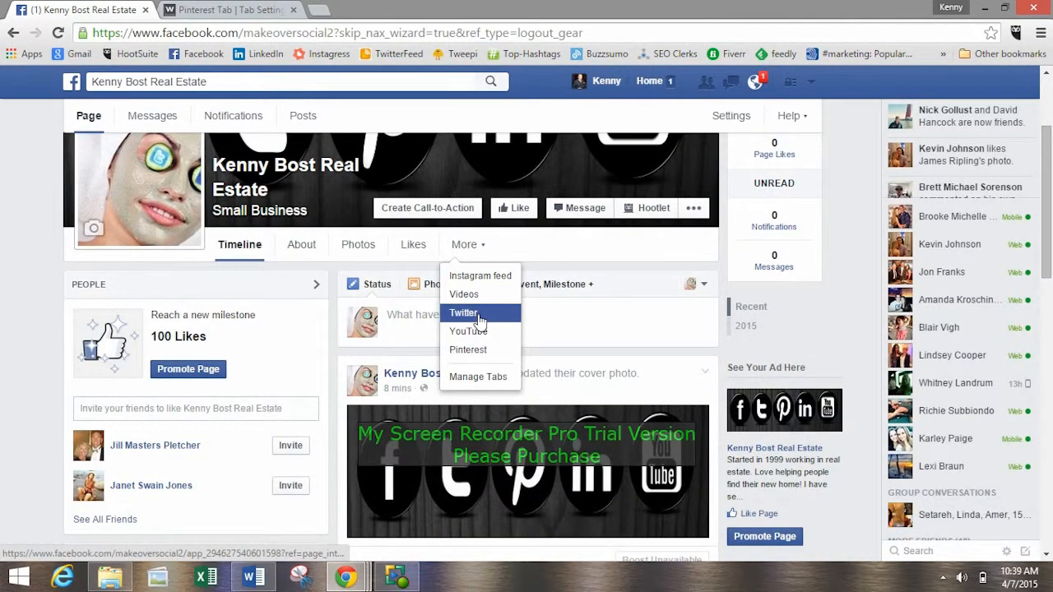
click(555, 249)
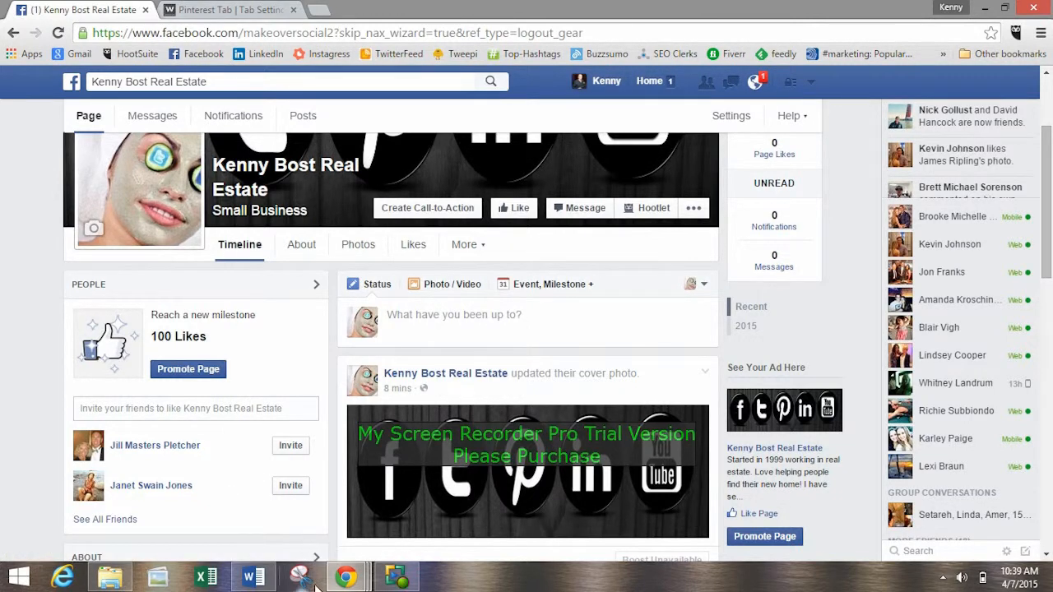
mouse_move(346, 580)
click(345, 485)
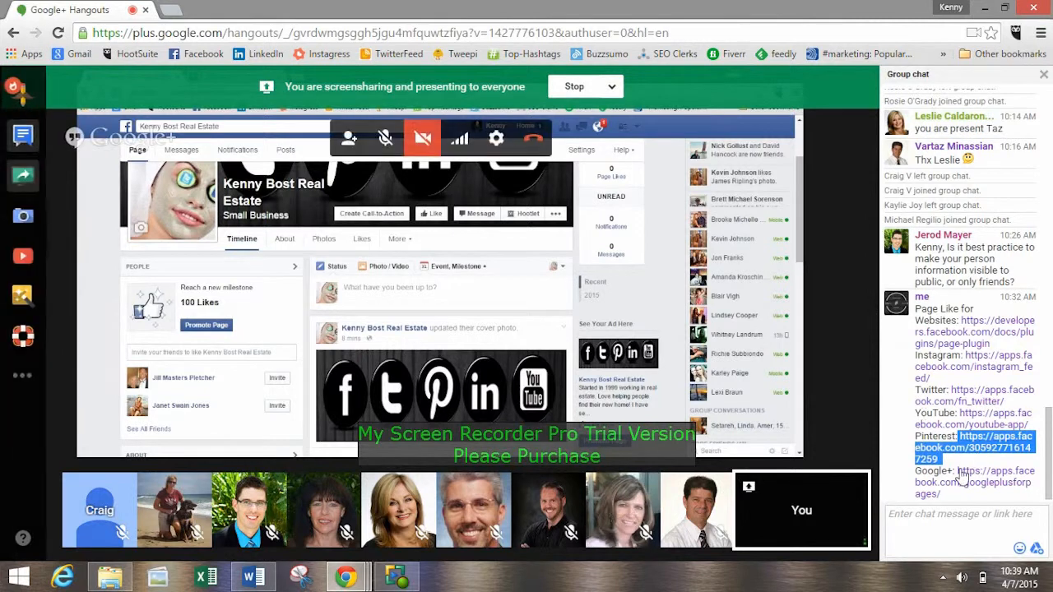
drag(954, 474, 942, 494)
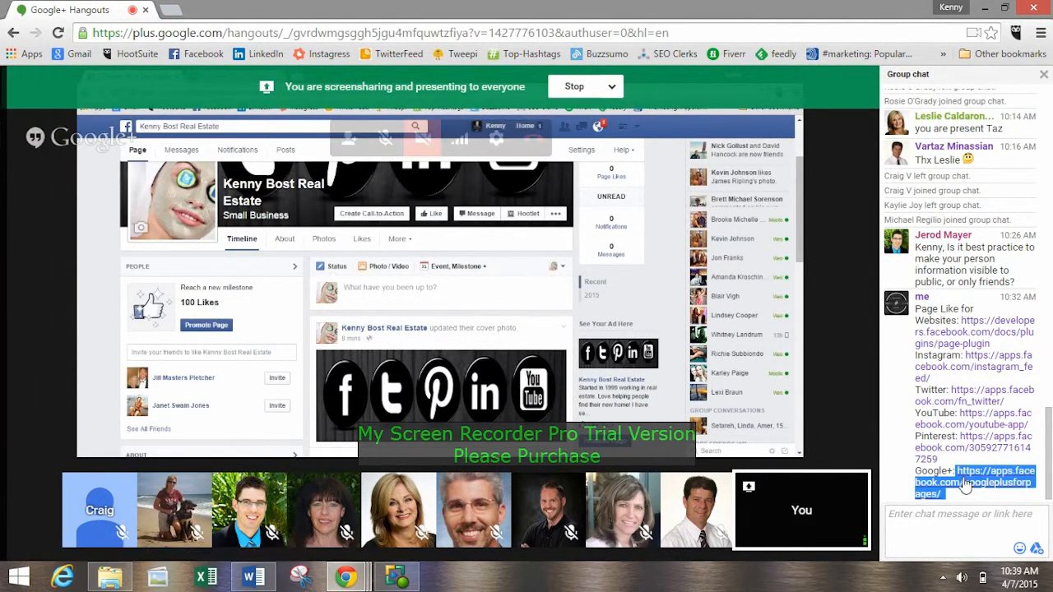
click(987, 8)
Try to open the Google+ link in the browser tab that holds the Woobox Pinterest settings.
click(232, 8)
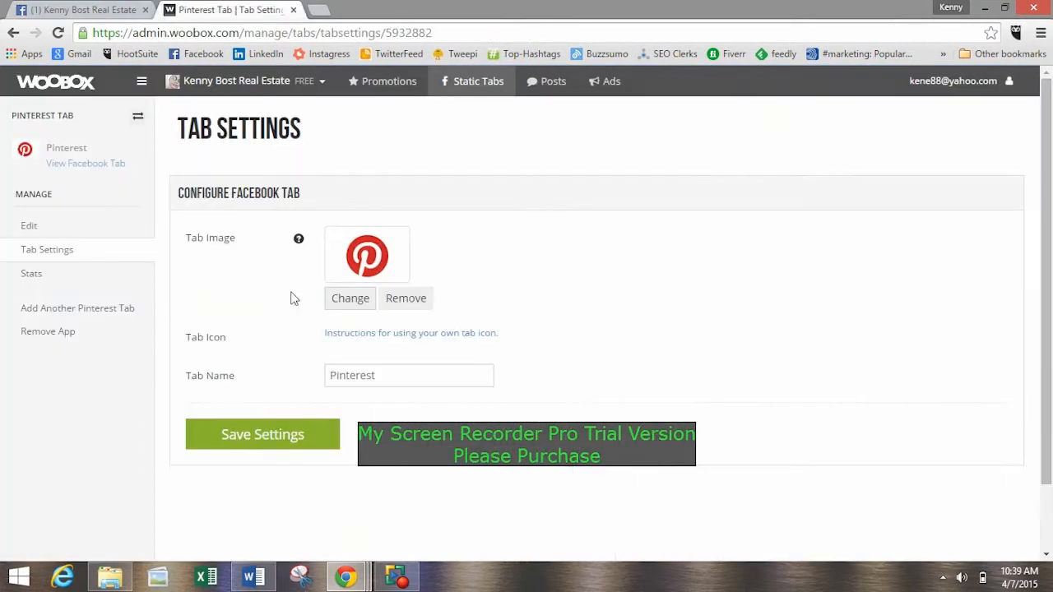
click(203, 33)
text(https://admin.woobox.com/manage/tabs/tabsettings/5932882)
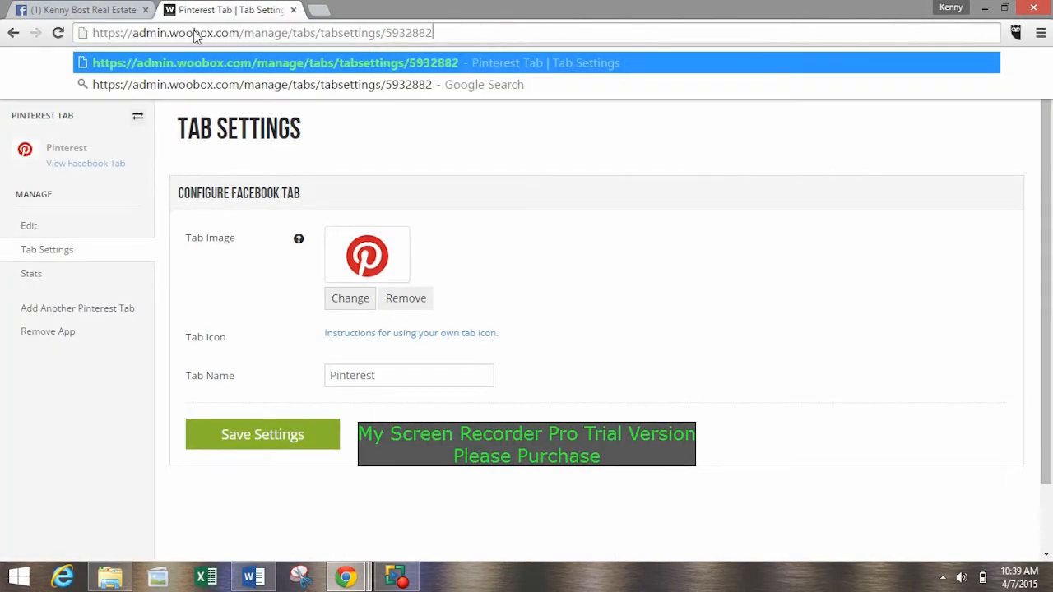
key(Return)
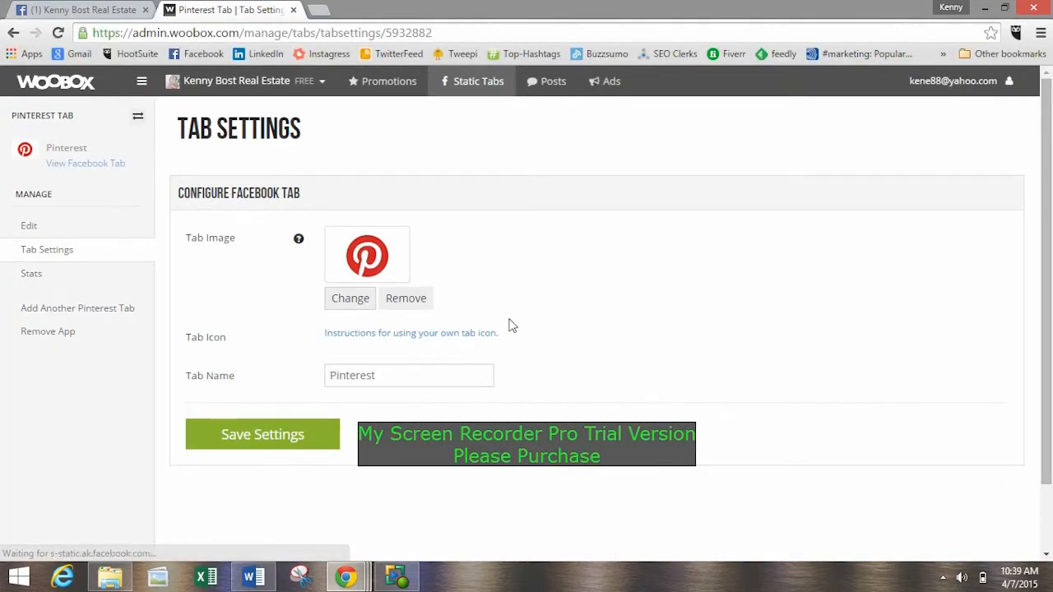
click(244, 35)
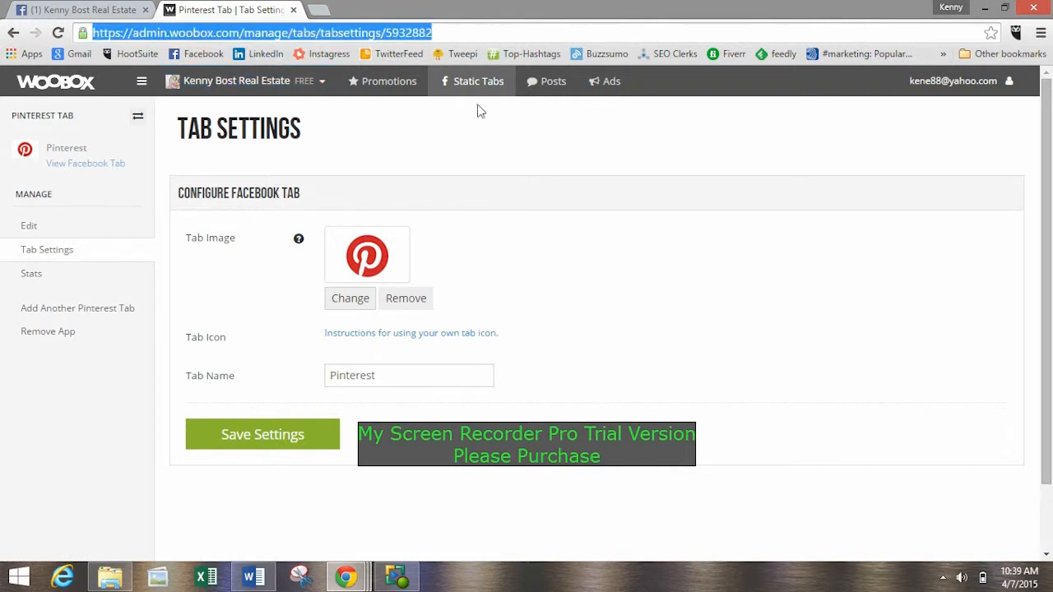
text(https://admin.woobox.com/manage/tabs/tabsettings/5932882)
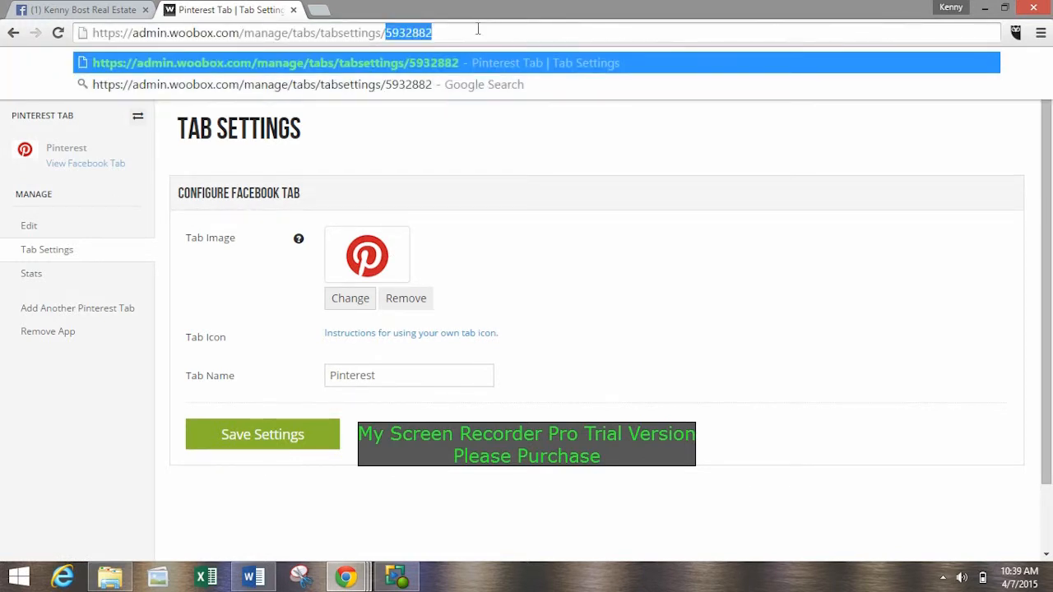
key(Return)
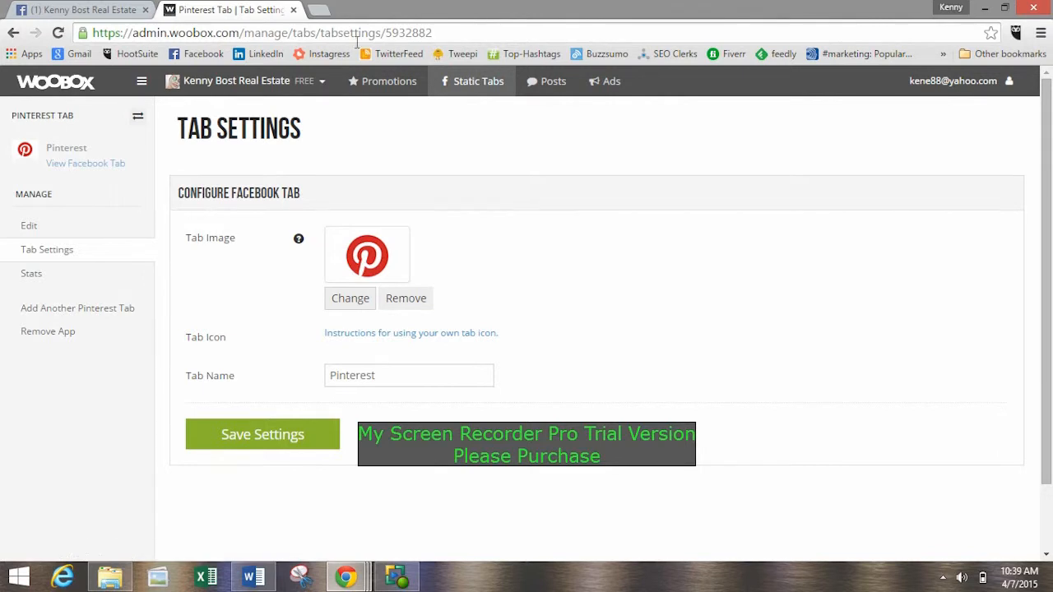
click(94, 6)
click(237, 9)
Open the Google+ link from the Hangouts group chat in a separate window, copy its full address and minimize that window.
mouse_move(345, 575)
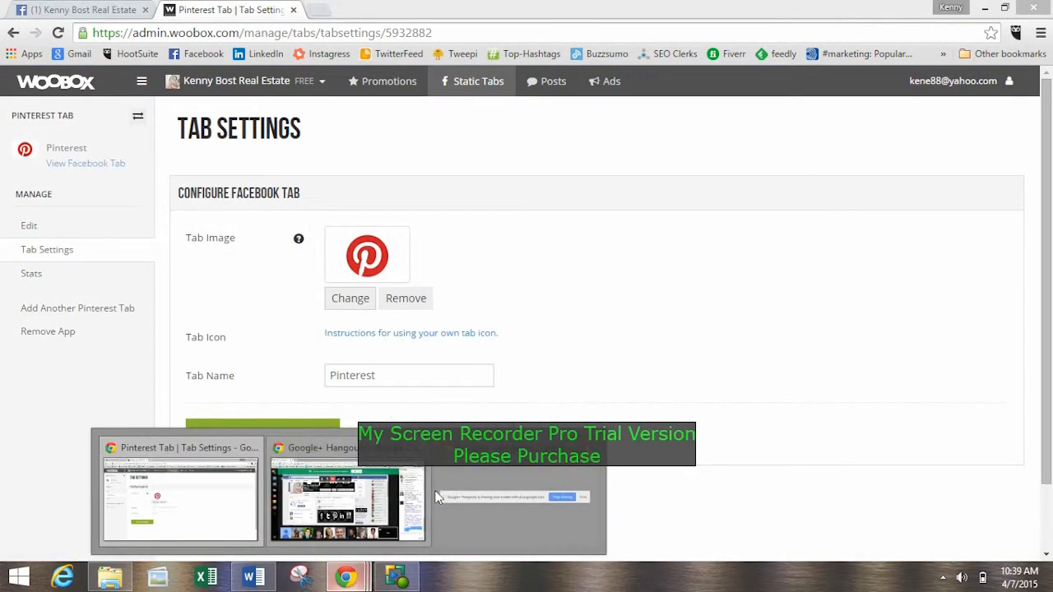
click(352, 466)
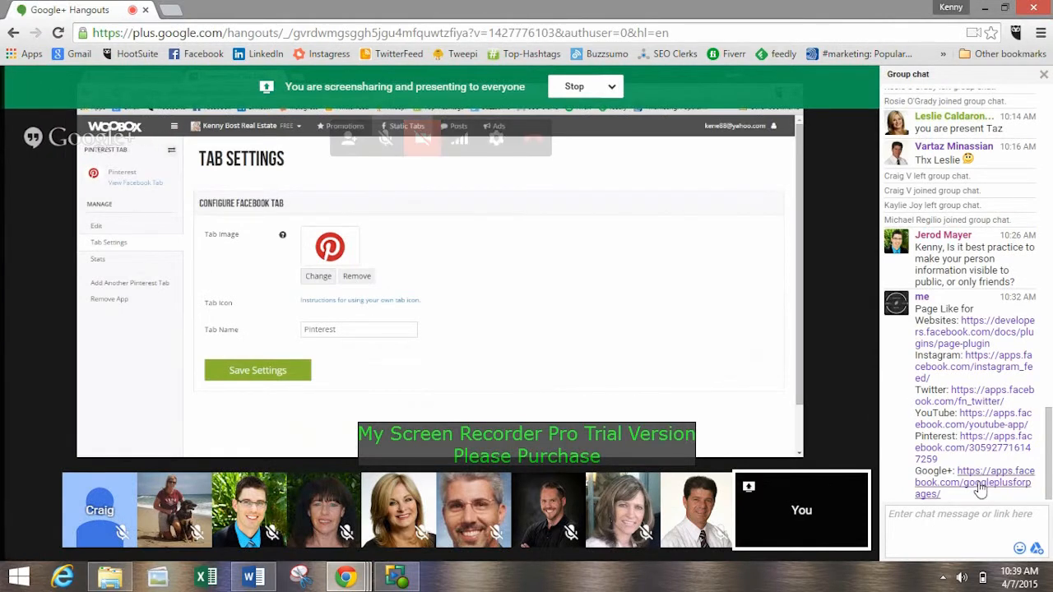
right_click(983, 484)
click(888, 328)
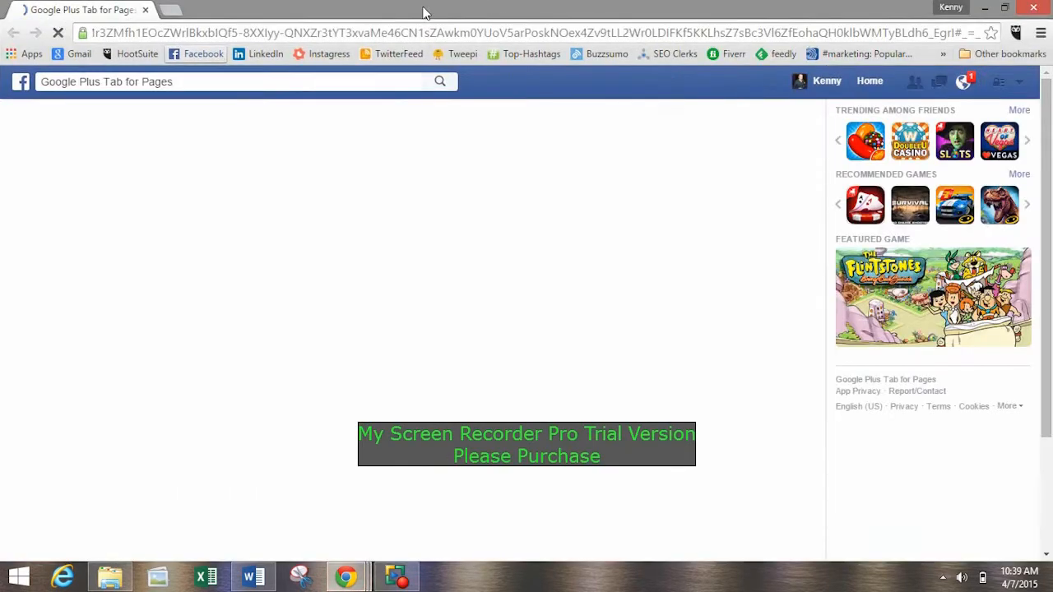
click(174, 35)
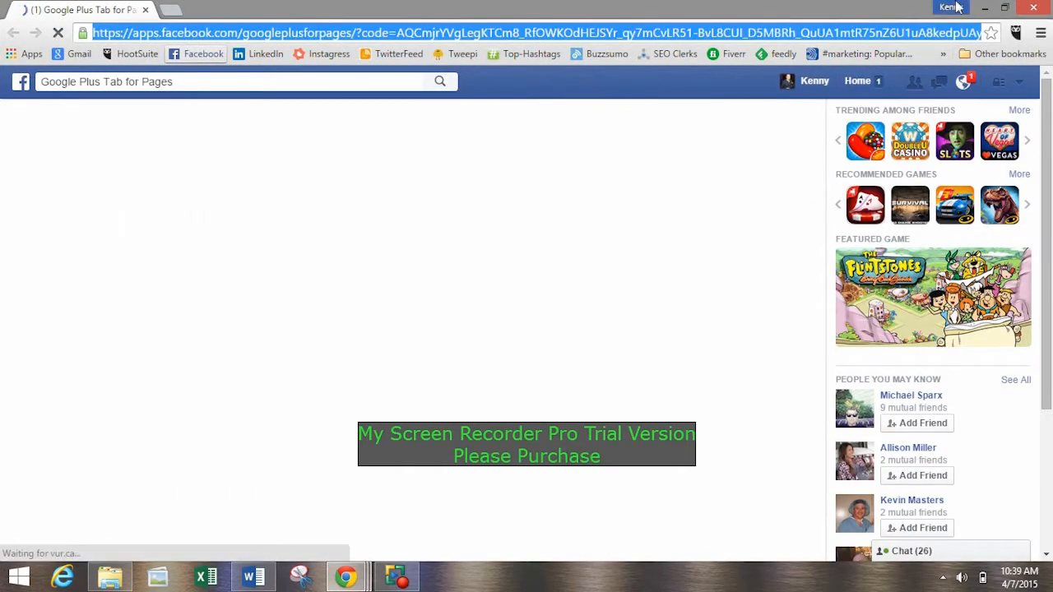
click(984, 8)
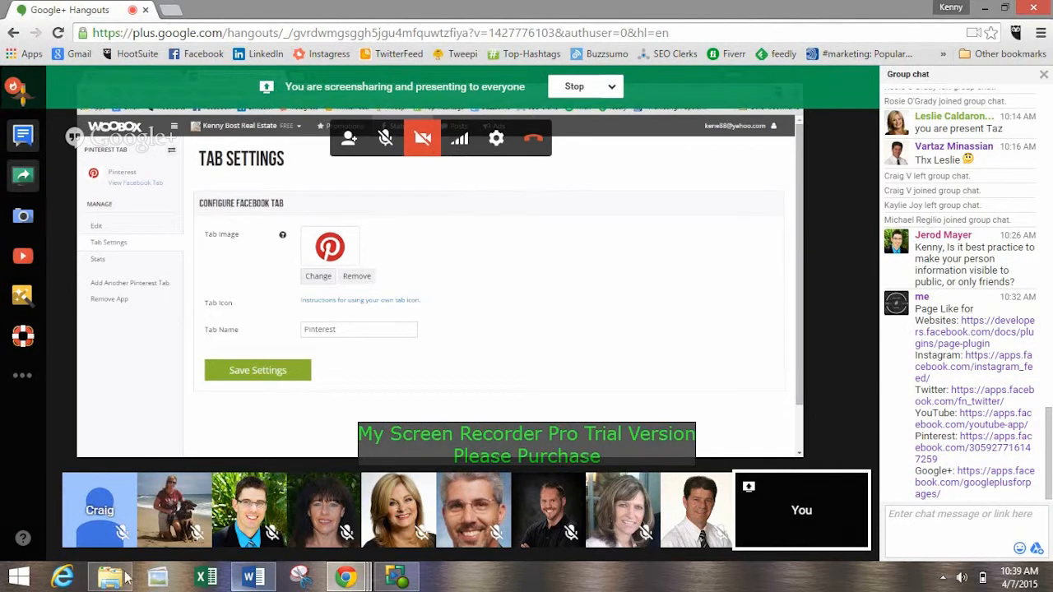
Return to the Woobox window and load the copied Google Plus Tab for Pages address in the second browser tab.
mouse_move(332, 583)
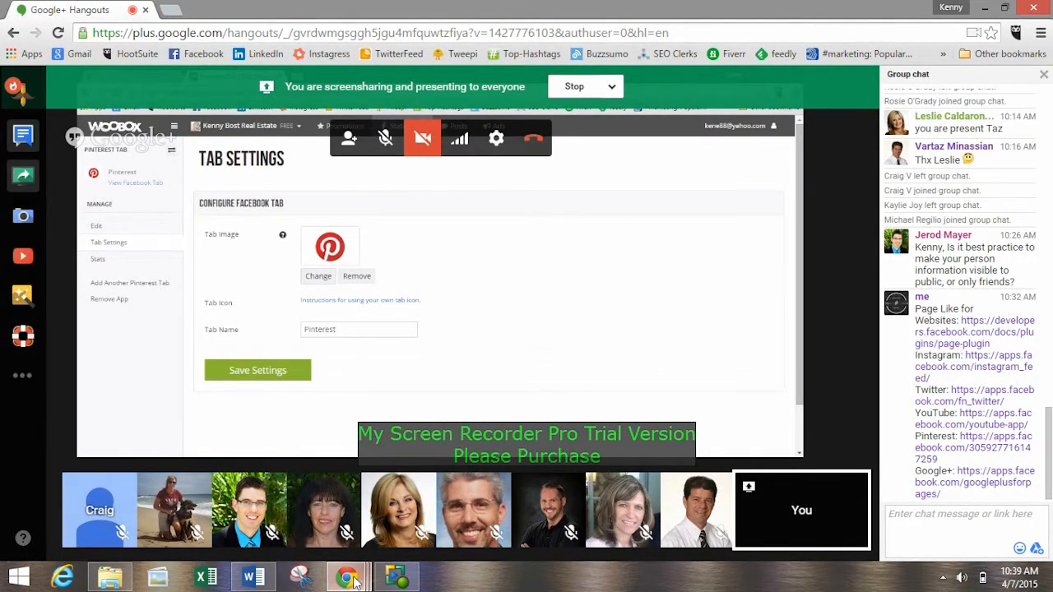
click(203, 499)
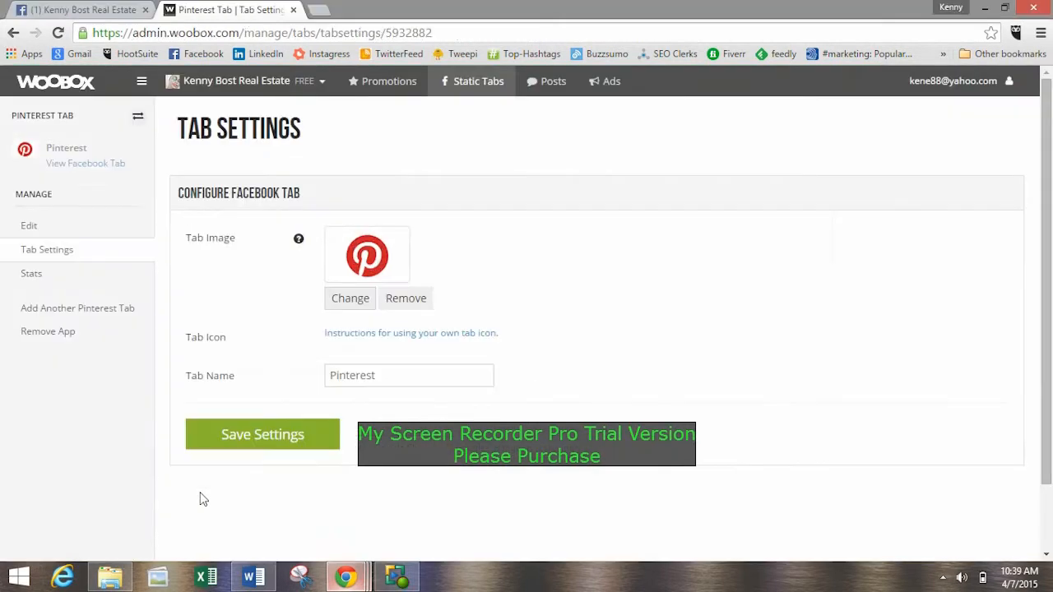
click(226, 32)
key(ctrl+v)
key(Return)
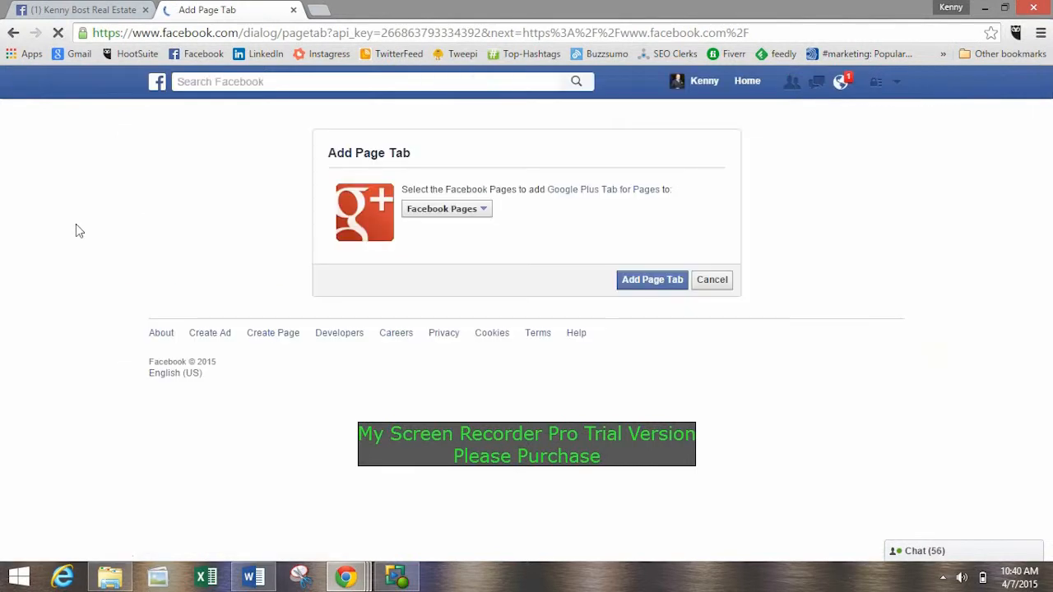
Add the Google Plus Tab for Pages app to the real estate Page.
click(359, 215)
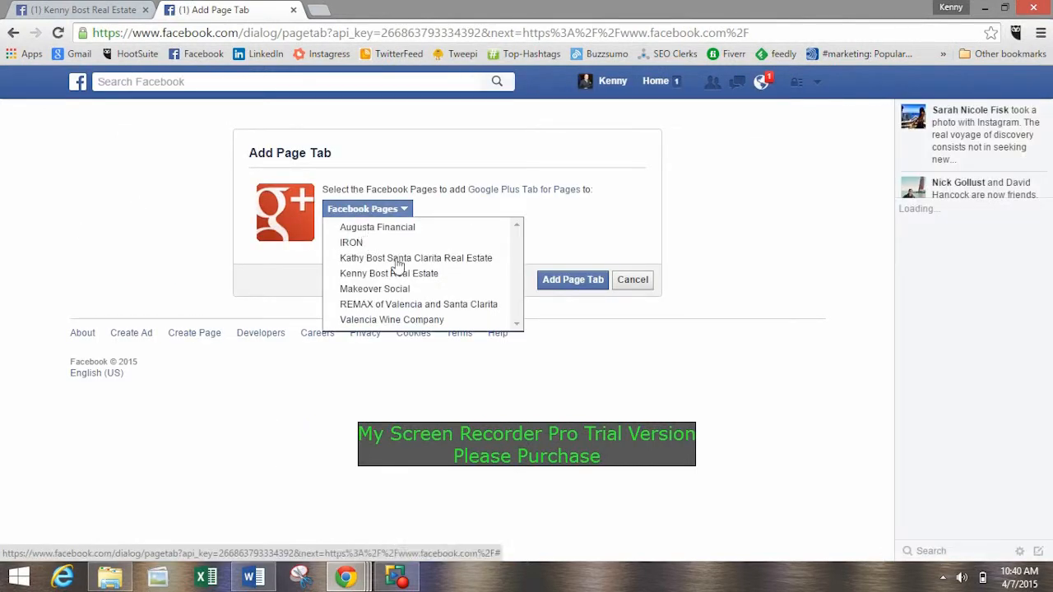
click(397, 280)
click(548, 280)
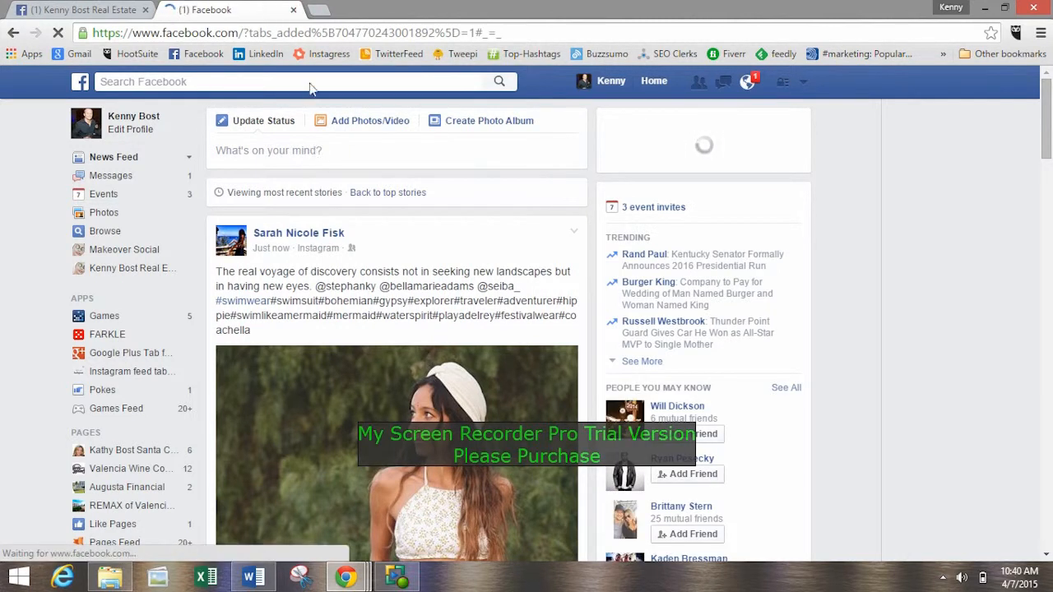
Close the second browser tab and review the real estate Page from its cover photo down to the Apps section.
click(293, 10)
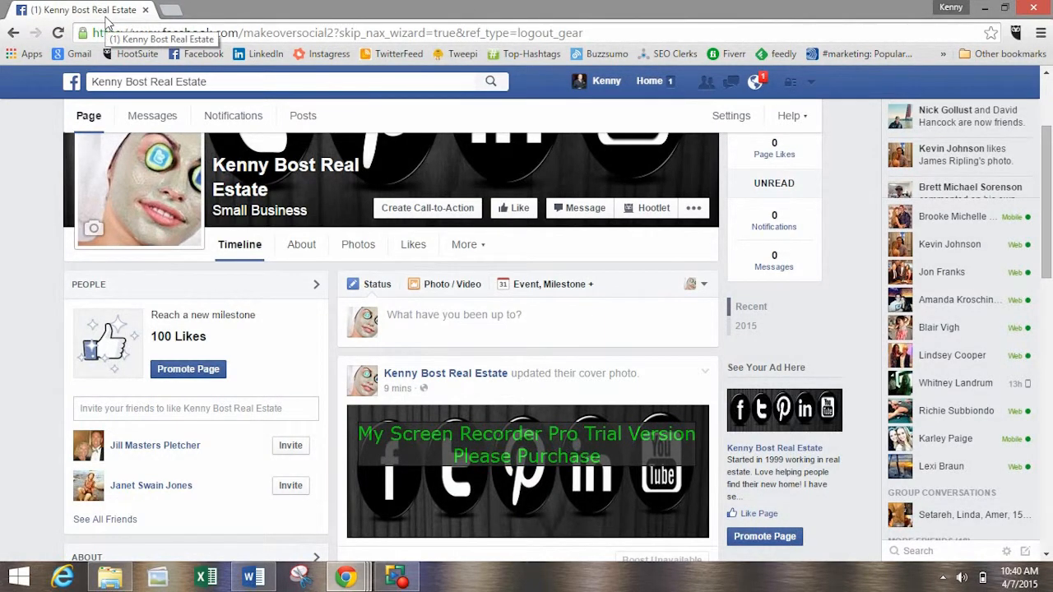
scroll(317, 396, down, 7)
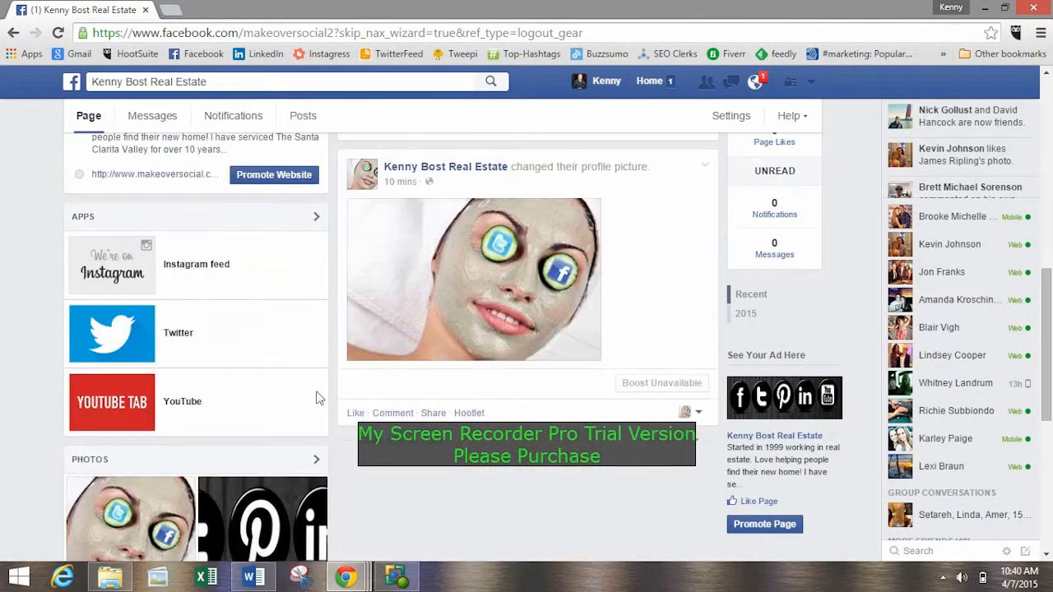
scroll(329, 375, up, 7)
scroll(317, 373, up, 2)
scroll(50, 309, down, 2)
scroll(22, 293, up, 2)
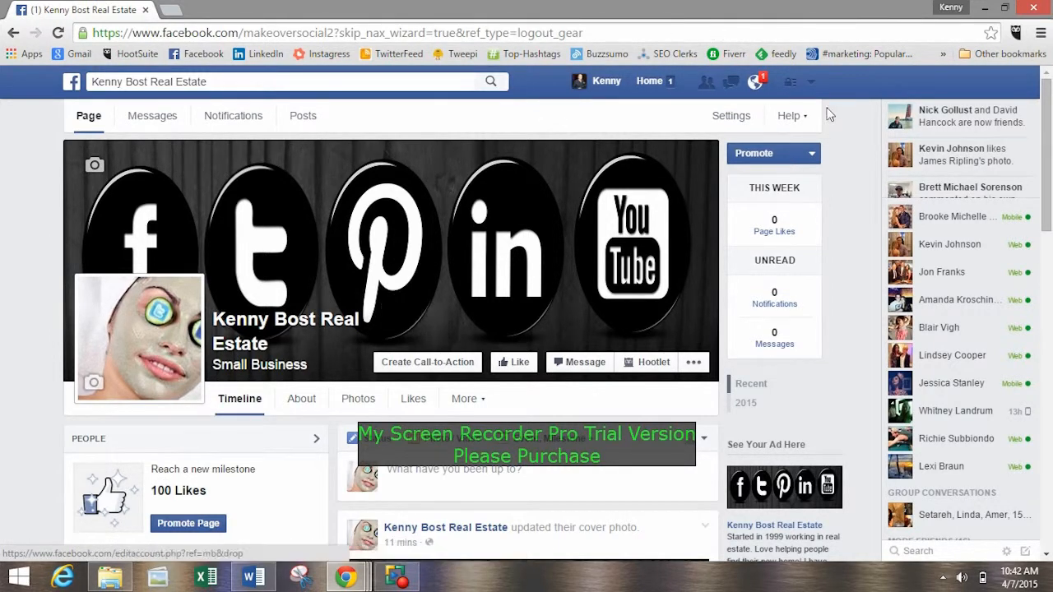
click(943, 54)
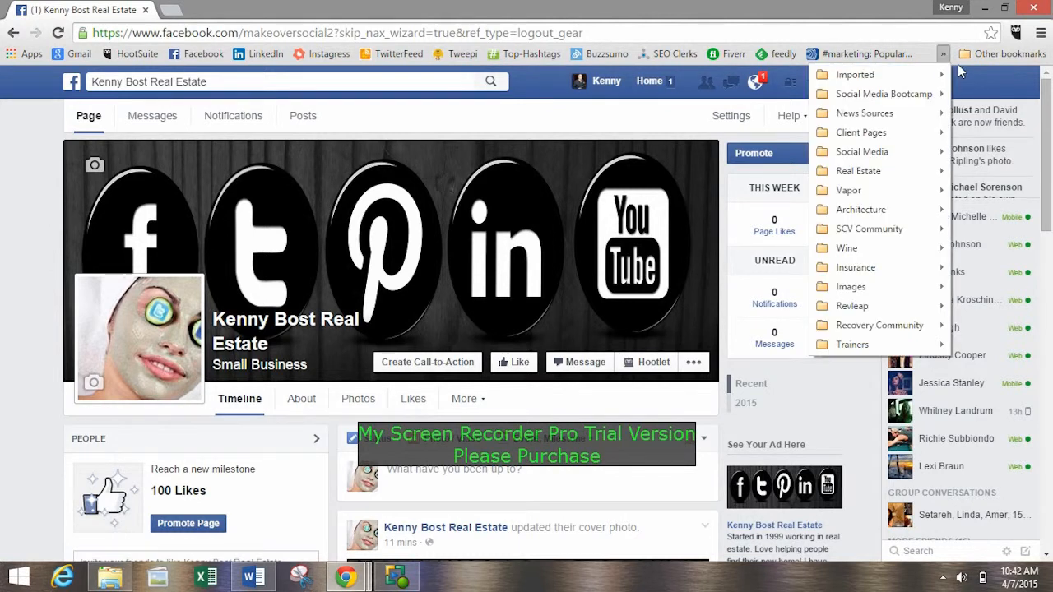
click(582, 2)
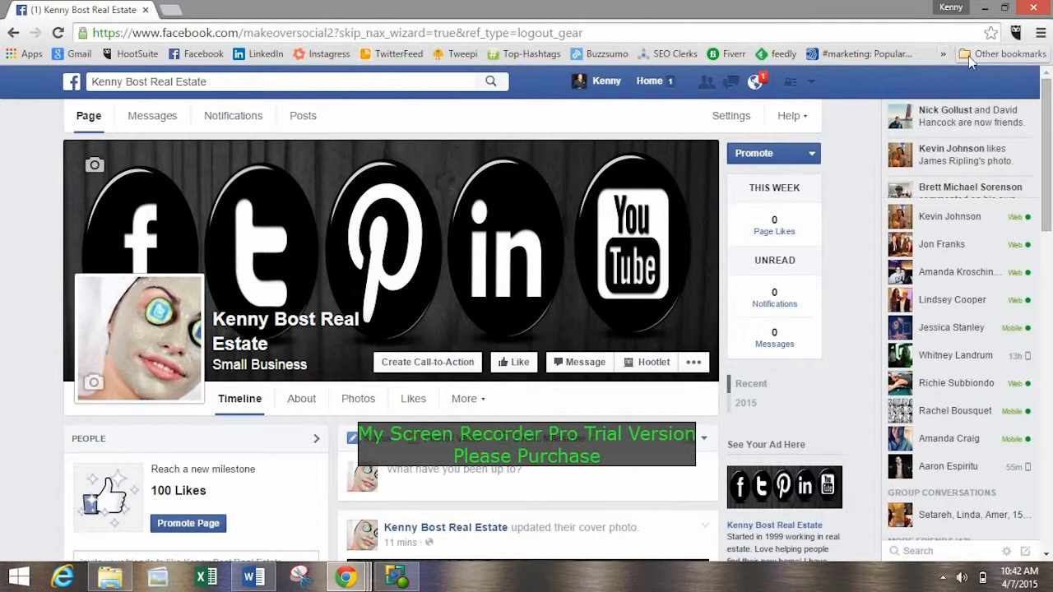
click(968, 55)
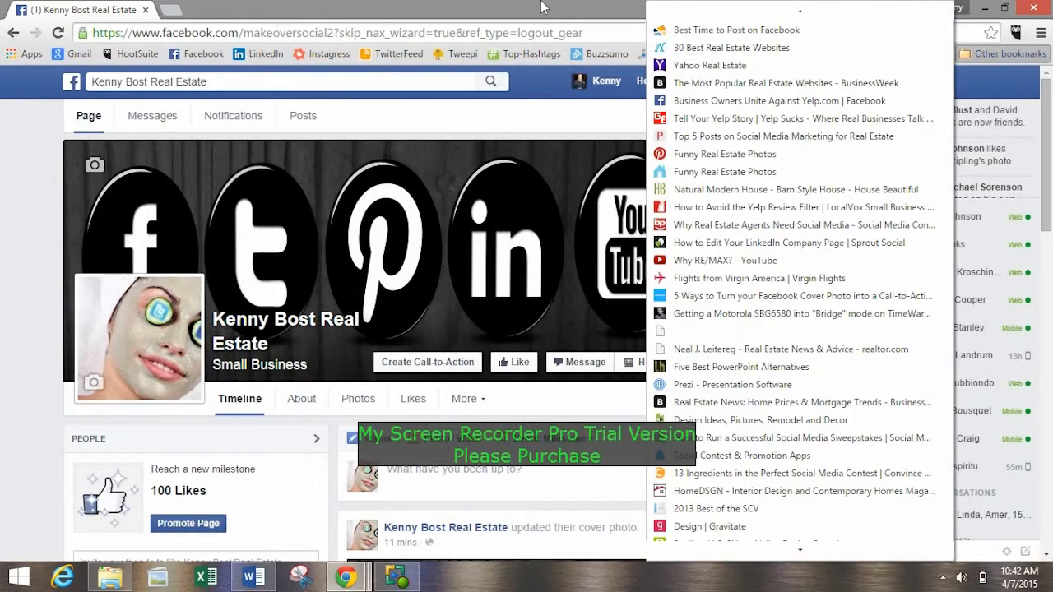
click(976, 57)
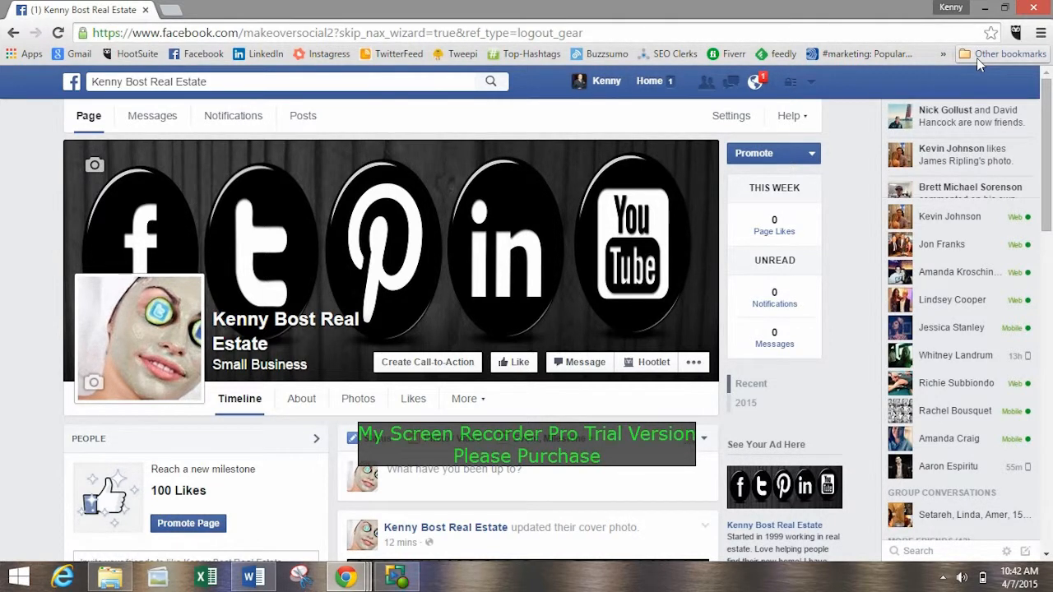
click(813, 87)
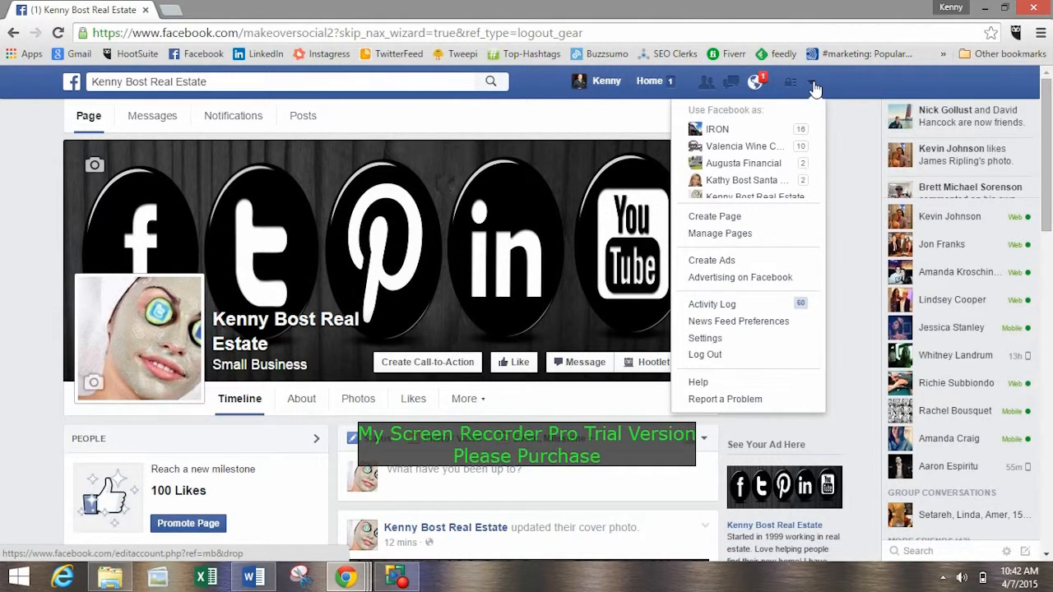
click(812, 83)
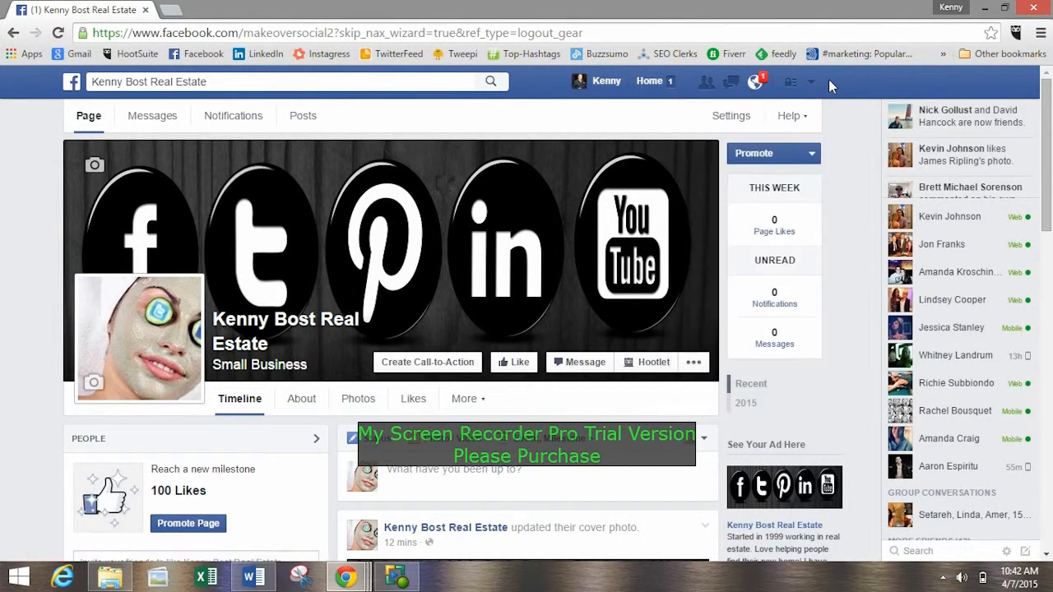
click(811, 83)
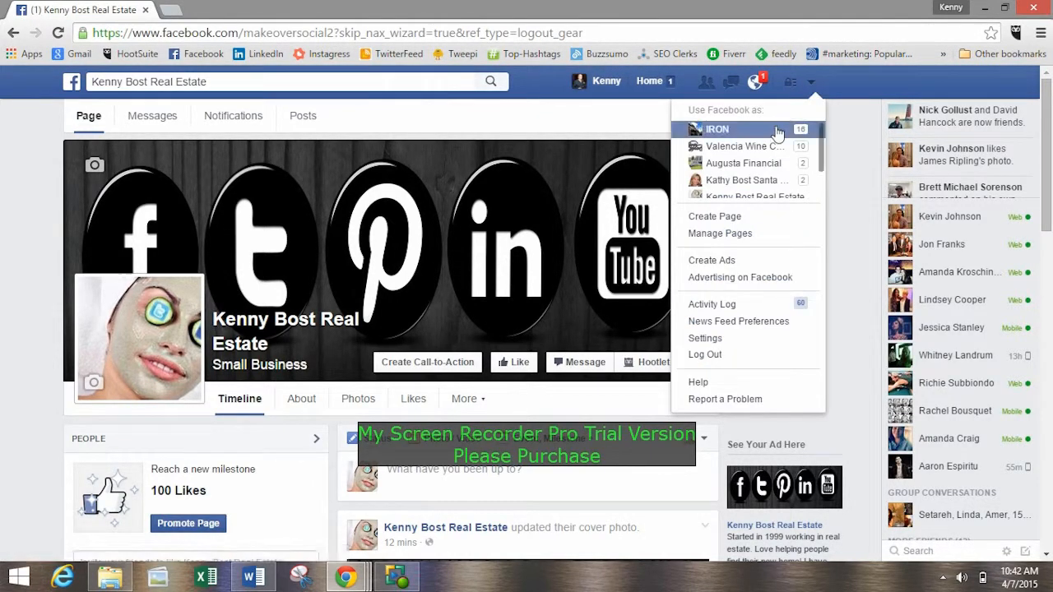
click(846, 84)
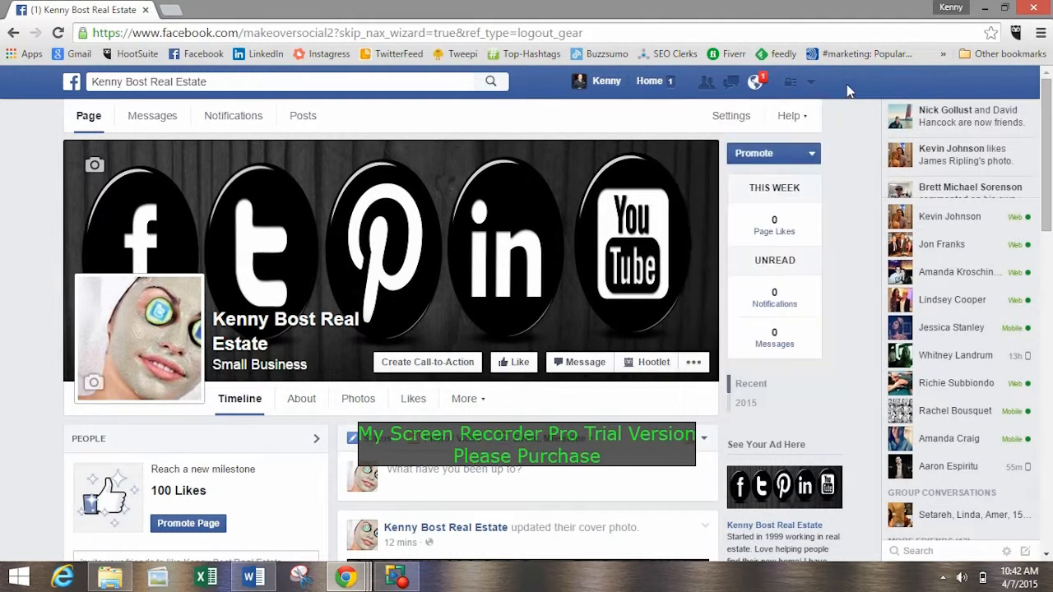
click(940, 53)
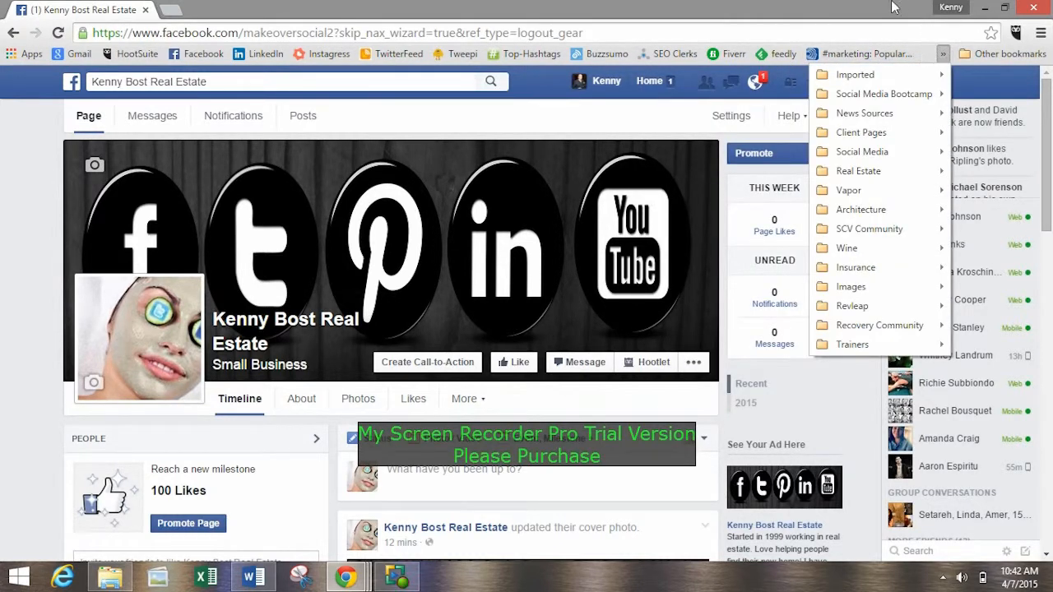
click(943, 54)
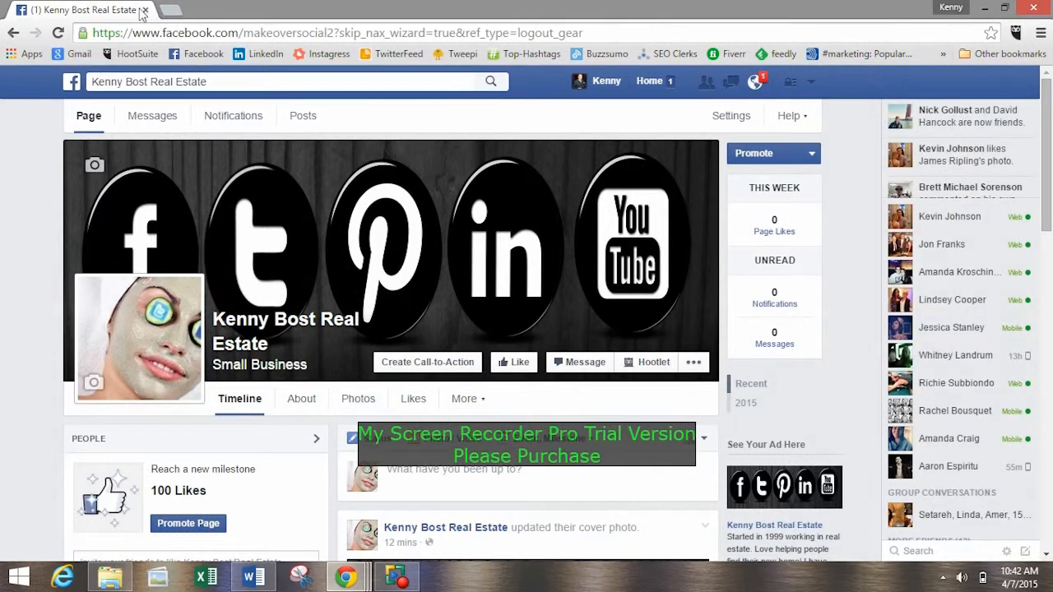
Look through the real estate and home sites saved in the News Sources bookmarks folder.
click(942, 53)
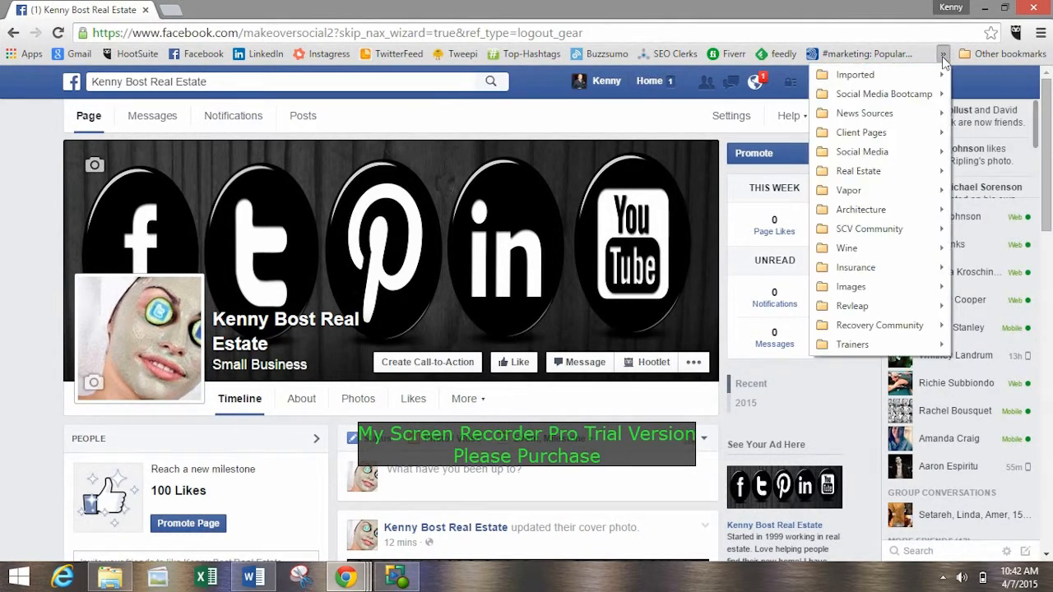
mouse_move(883, 120)
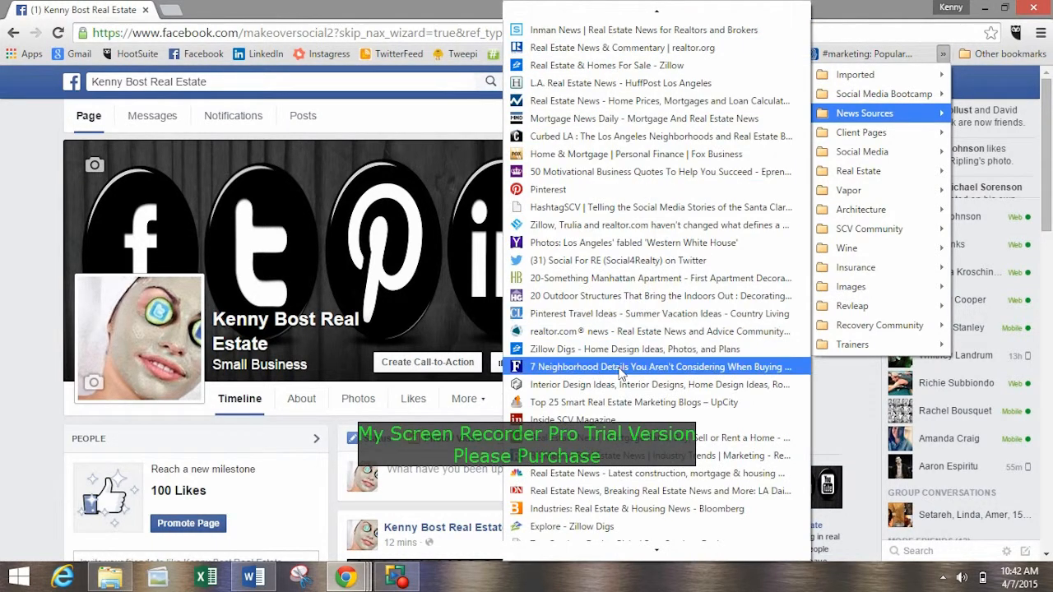
mouse_move(647, 557)
mouse_move(610, 17)
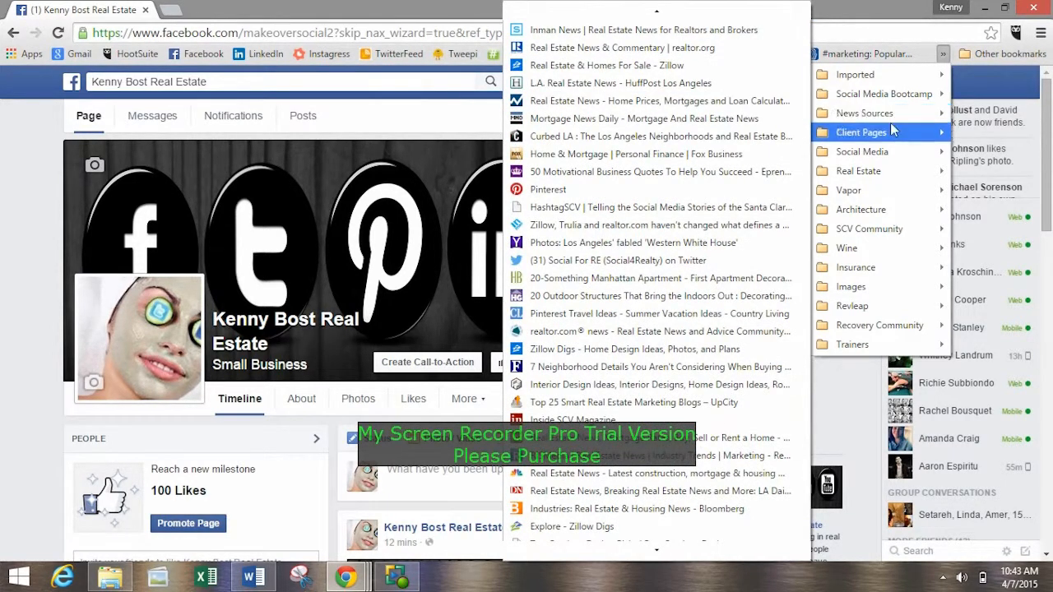
click(942, 53)
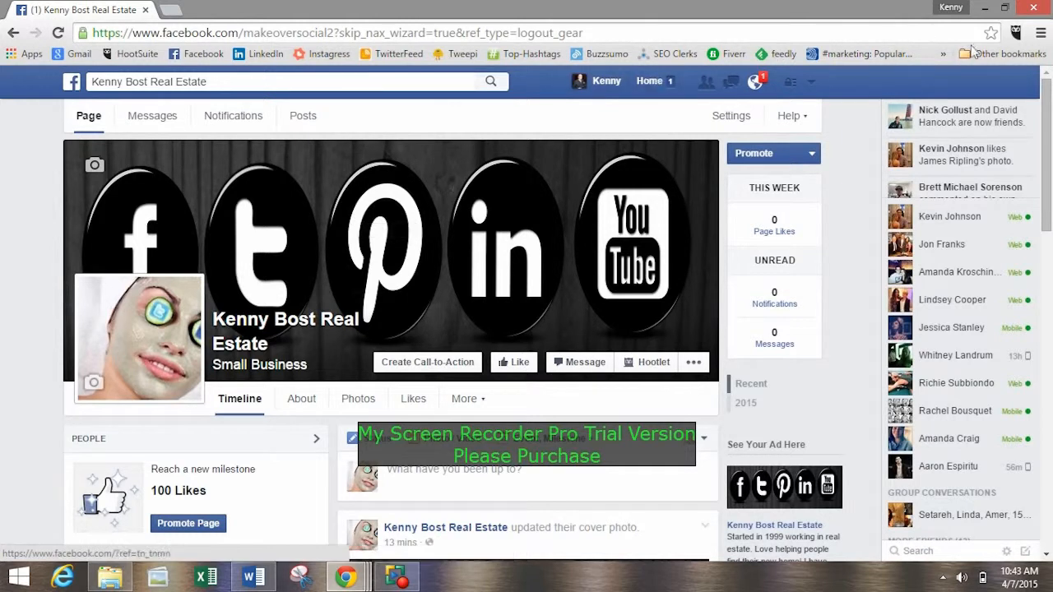
Open the Bob Vila home improvement site from the News Sources bookmarks folder.
click(943, 53)
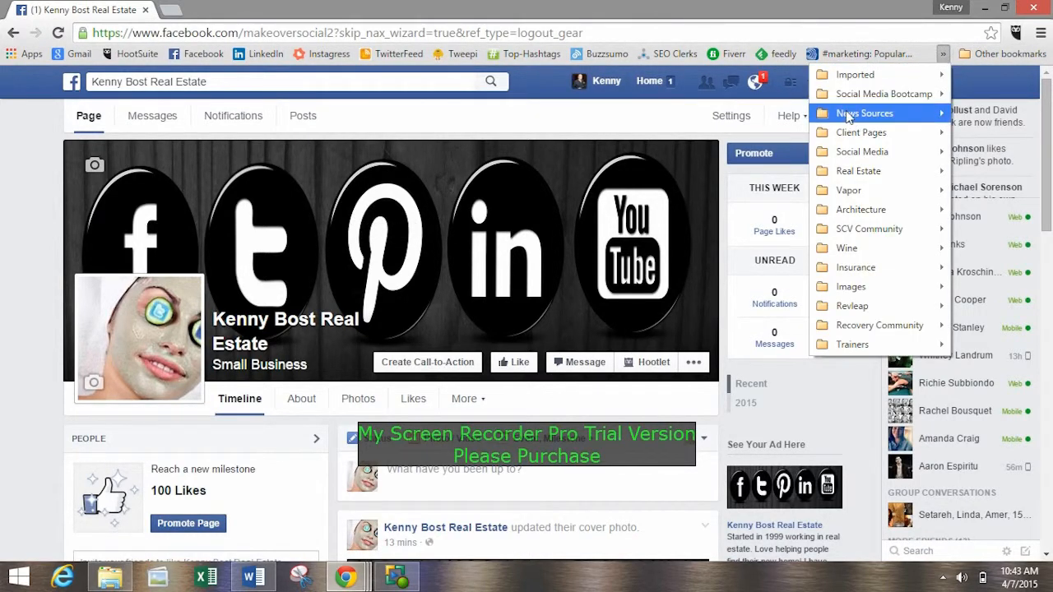
mouse_move(848, 117)
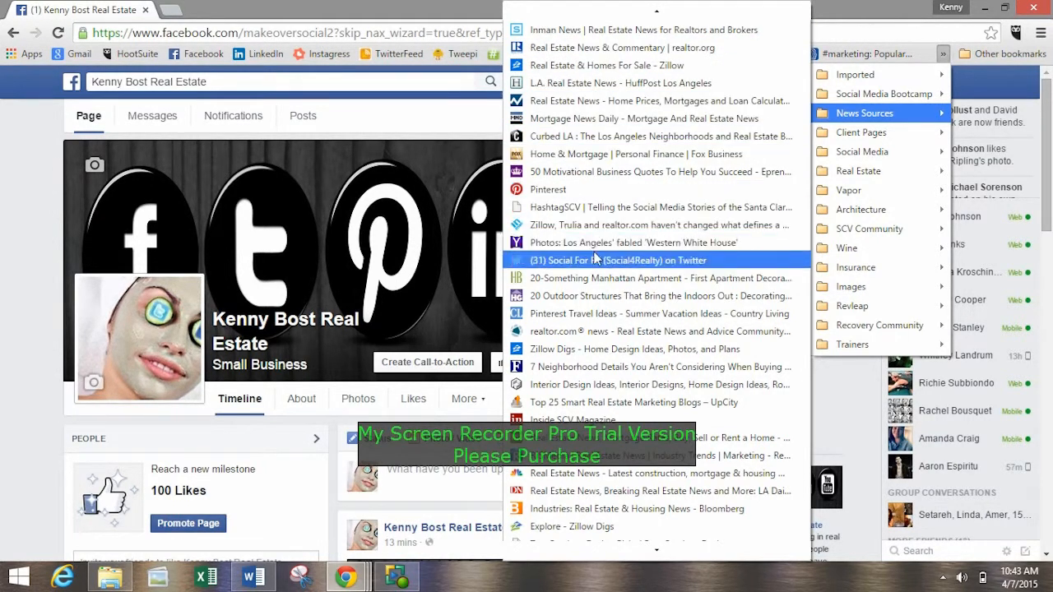
scroll(613, 473, down, 3)
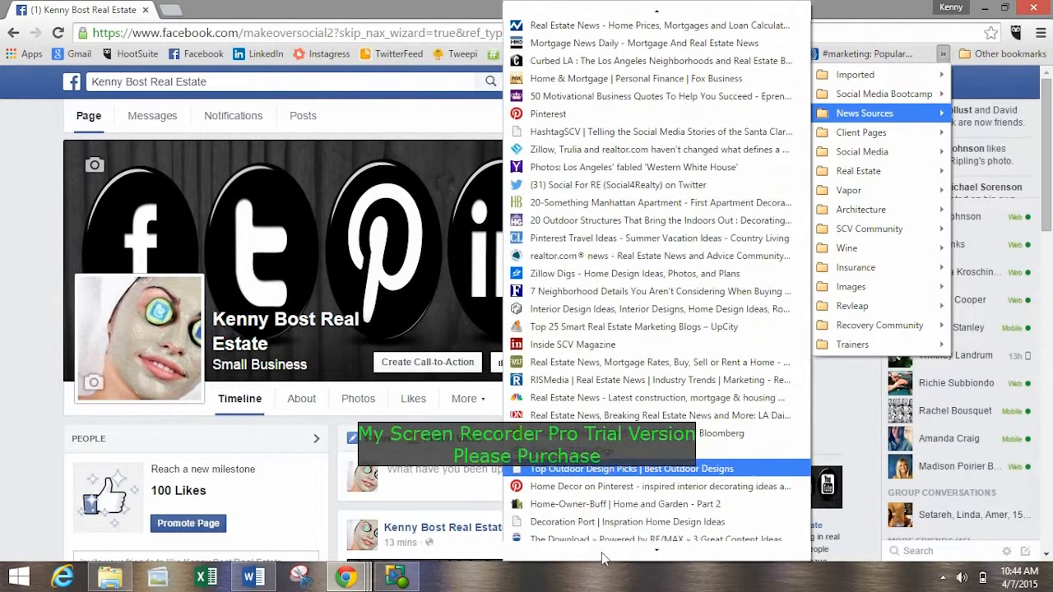
mouse_move(627, 554)
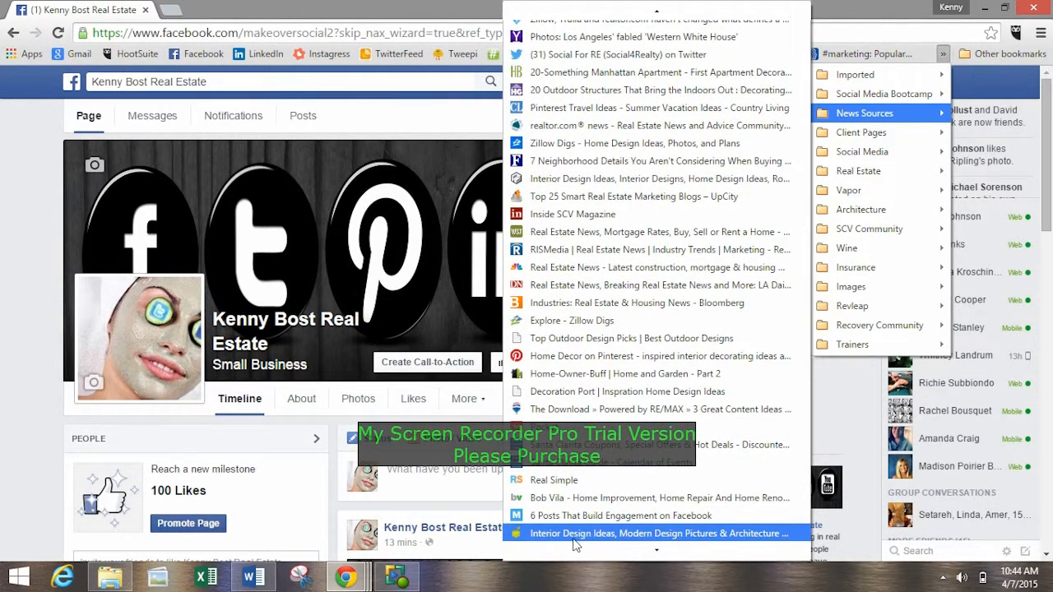
click(593, 498)
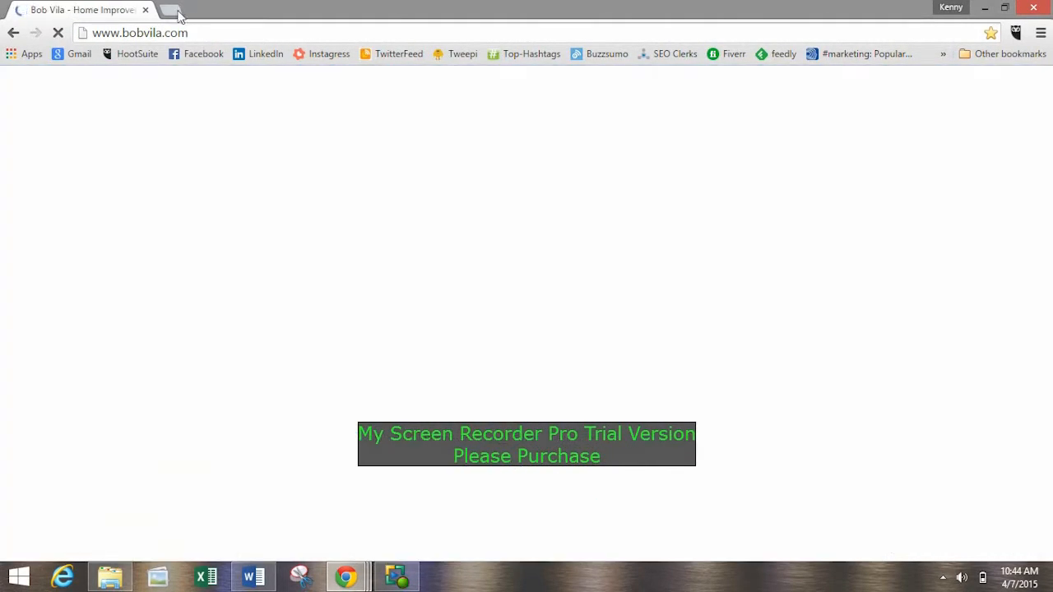
click(149, 32)
key(ctrl+c)
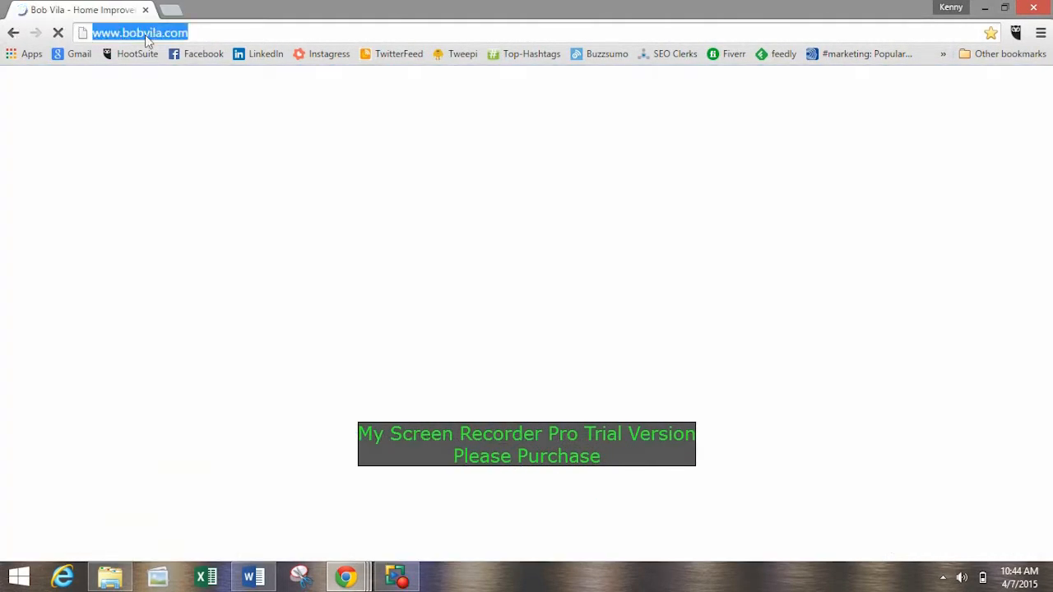
click(12, 31)
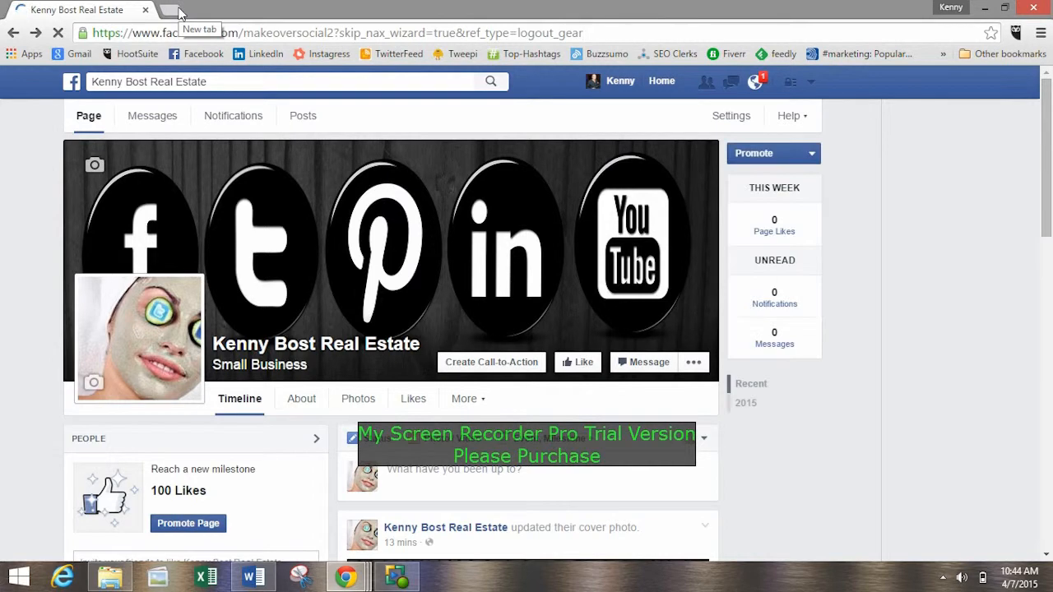
click(177, 11)
key(ctrl+v)
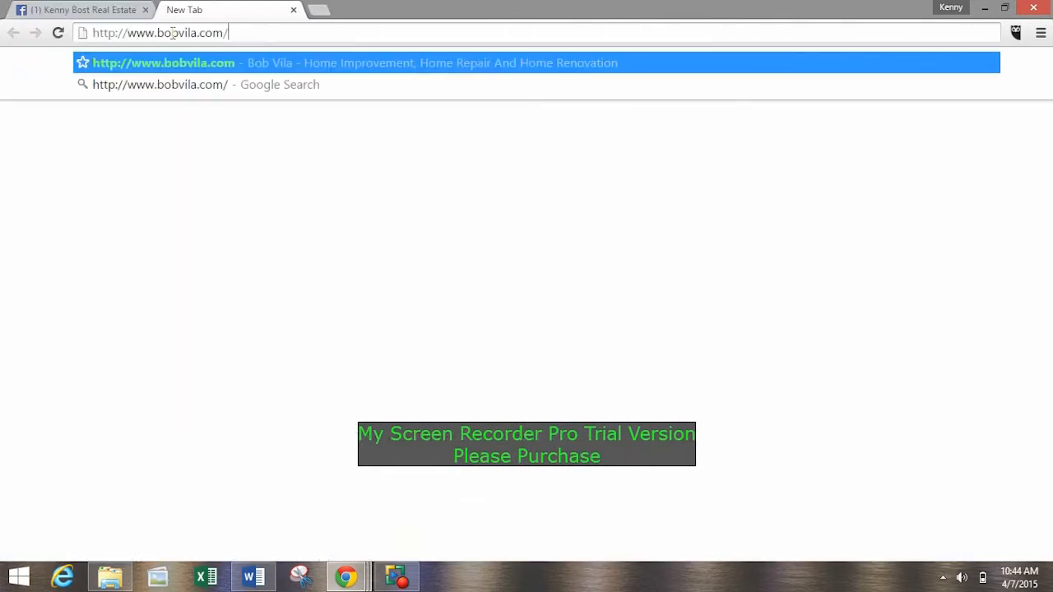
key(Return)
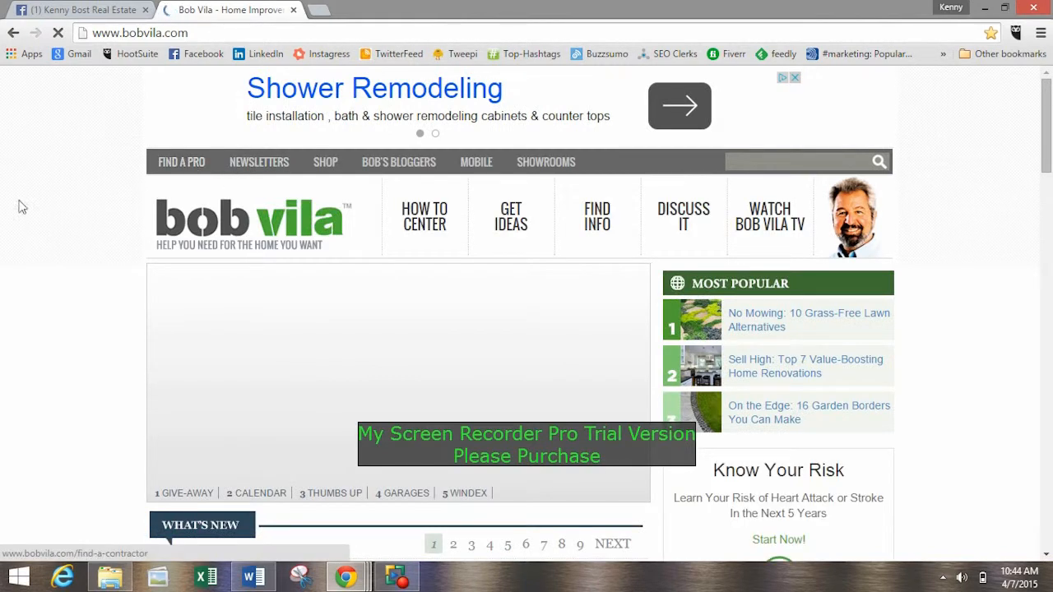
Browse the What's New articles on Bob Vila and open "Allergy-Proof Your Home in 7 Steps".
scroll(174, 176, down, 3)
scroll(174, 183, down, 7)
scroll(124, 203, up, 5)
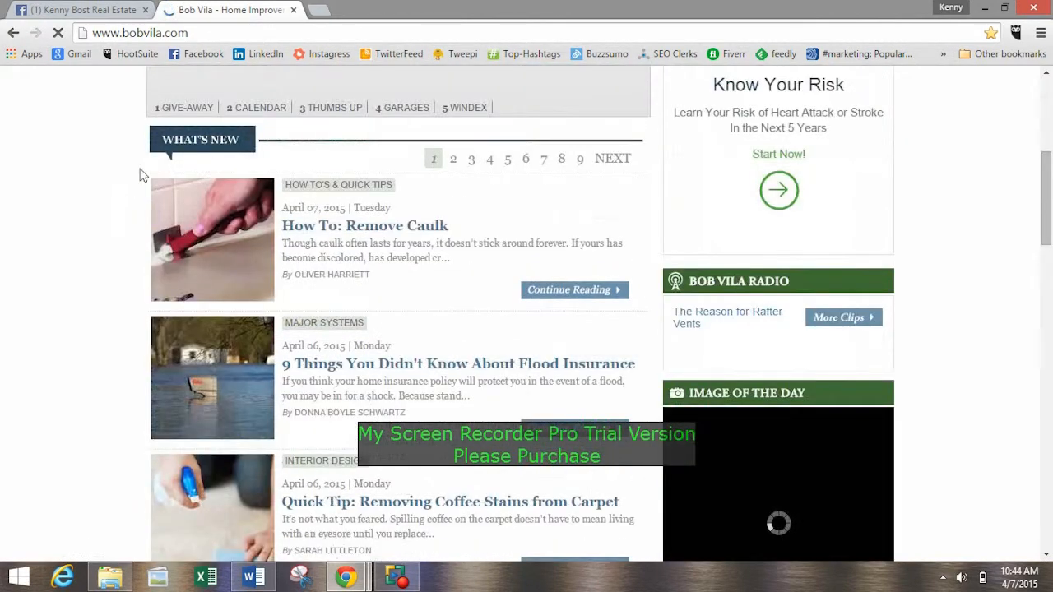
scroll(141, 172, down, 1)
scroll(134, 179, down, 2)
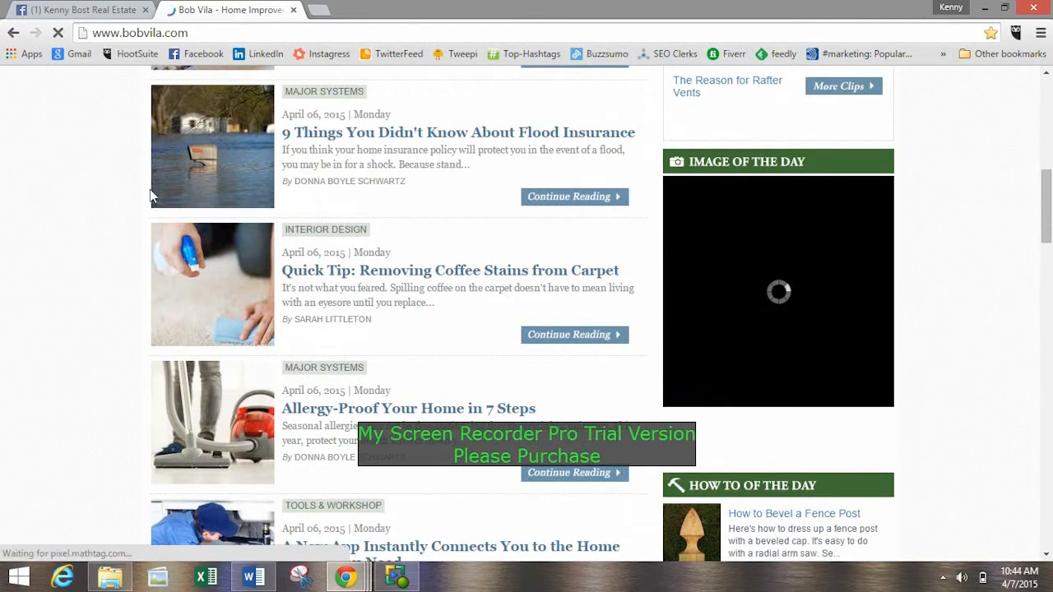
scroll(148, 187, down, 1)
scroll(94, 206, down, 2)
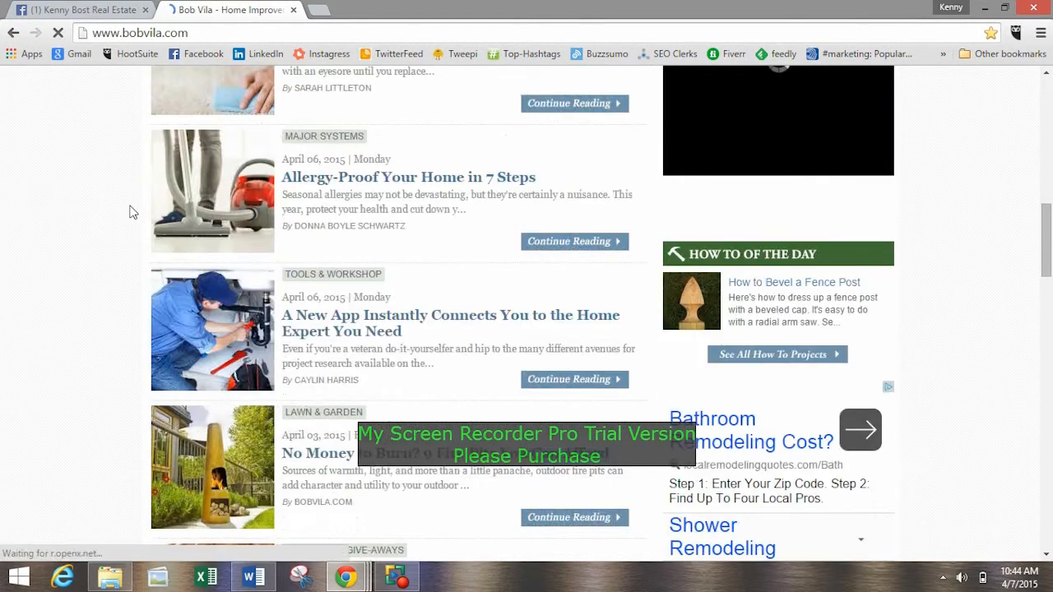
click(405, 185)
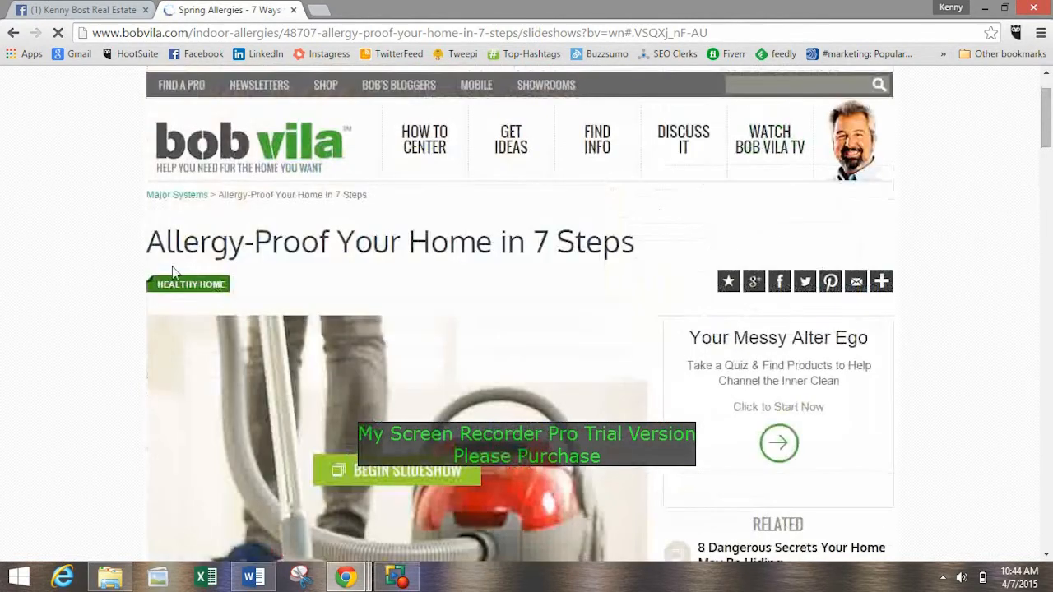
Select the article's headline and open an empty status update on the real estate Page.
drag(124, 244, 637, 239)
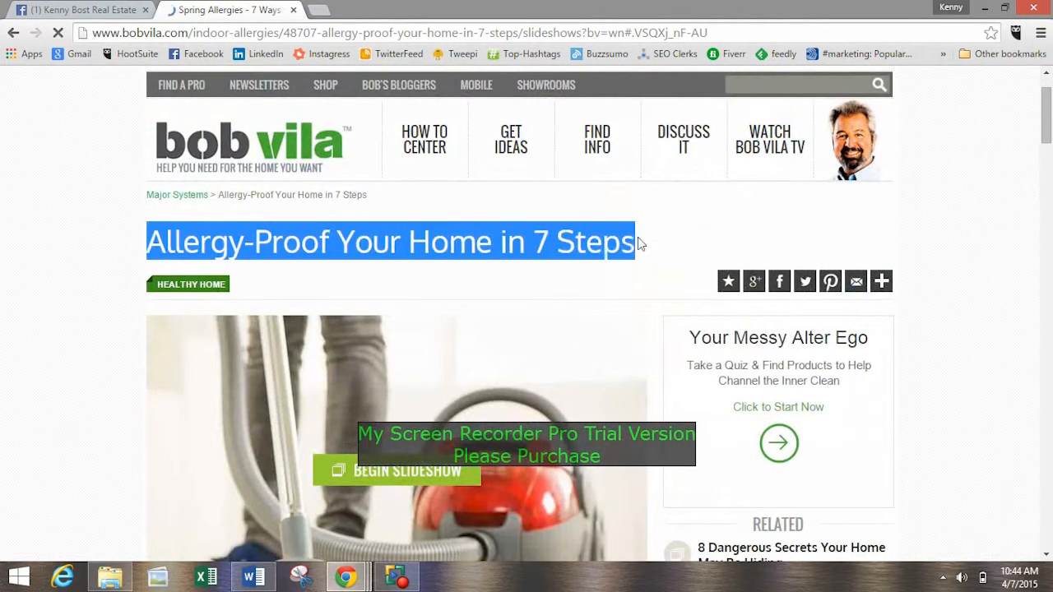
click(124, 9)
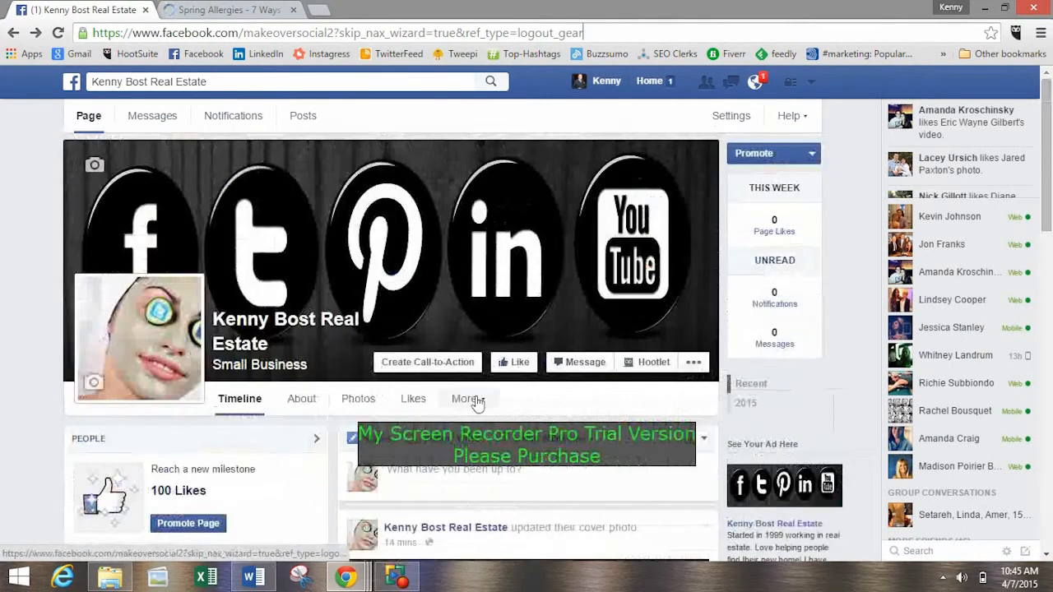
scroll(471, 402, down, 3)
scroll(520, 401, up, 3)
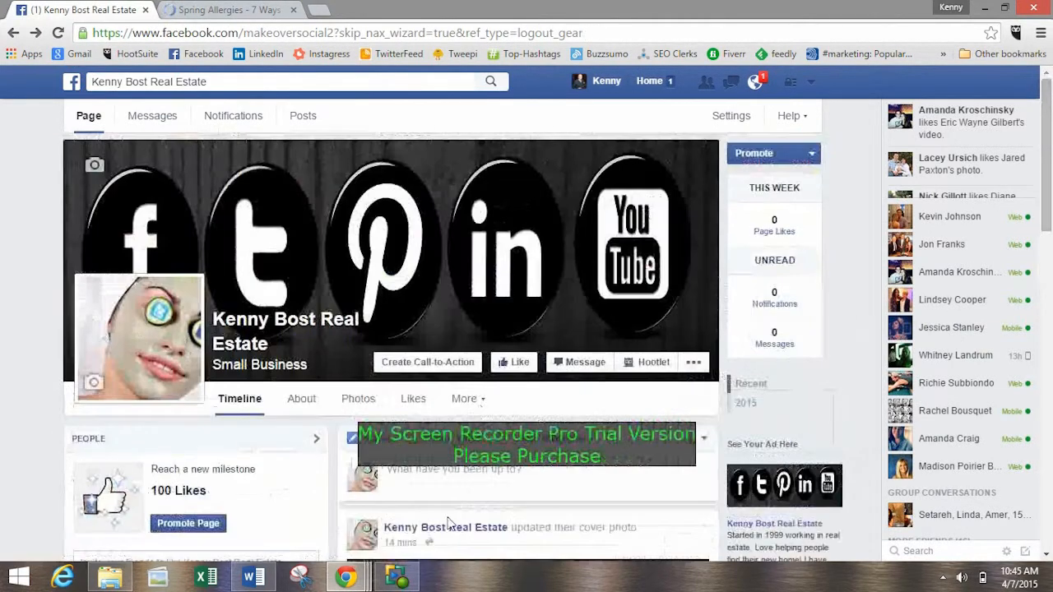
click(426, 470)
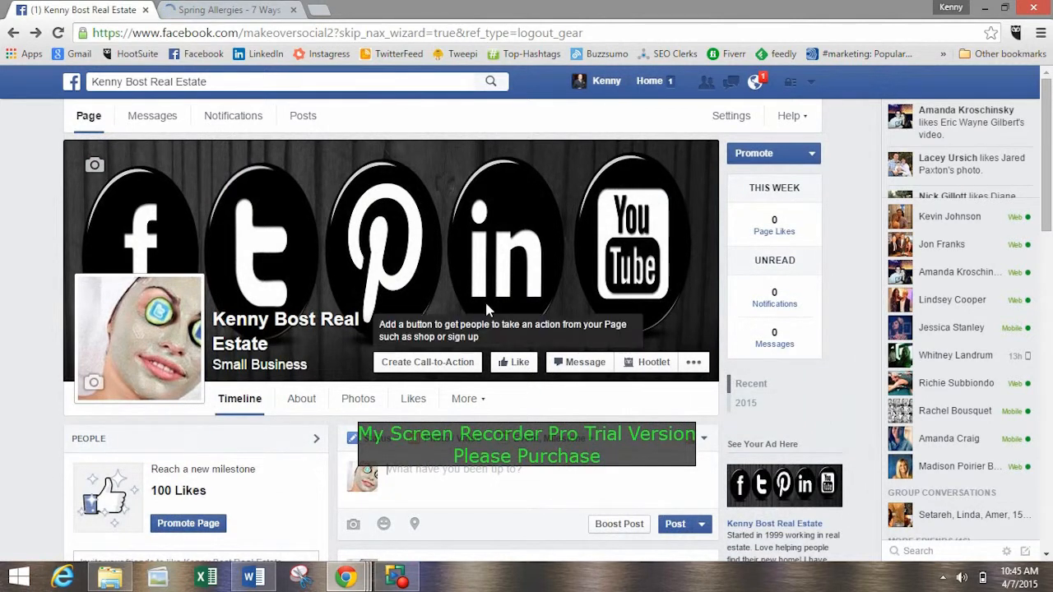
scroll(468, 281, down, 3)
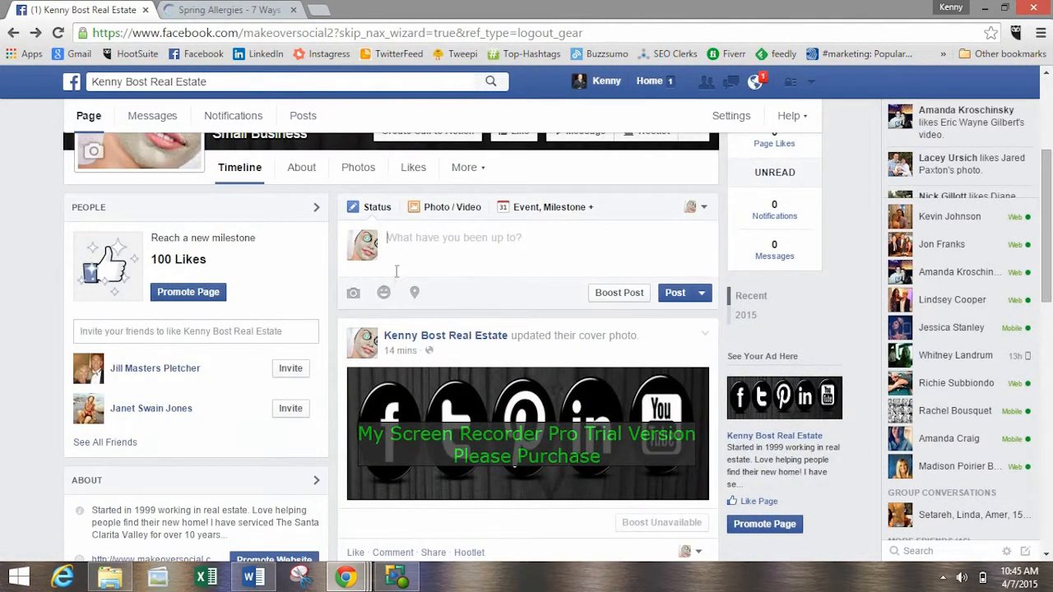
Return to the Bob Vila article and clear the headline selection.
click(298, 7)
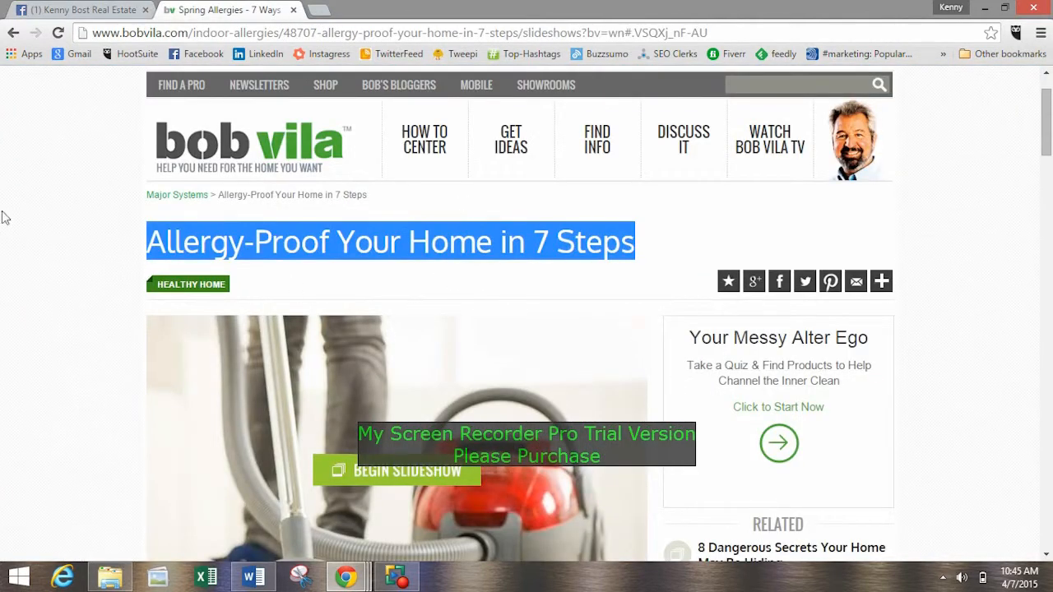
click(51, 230)
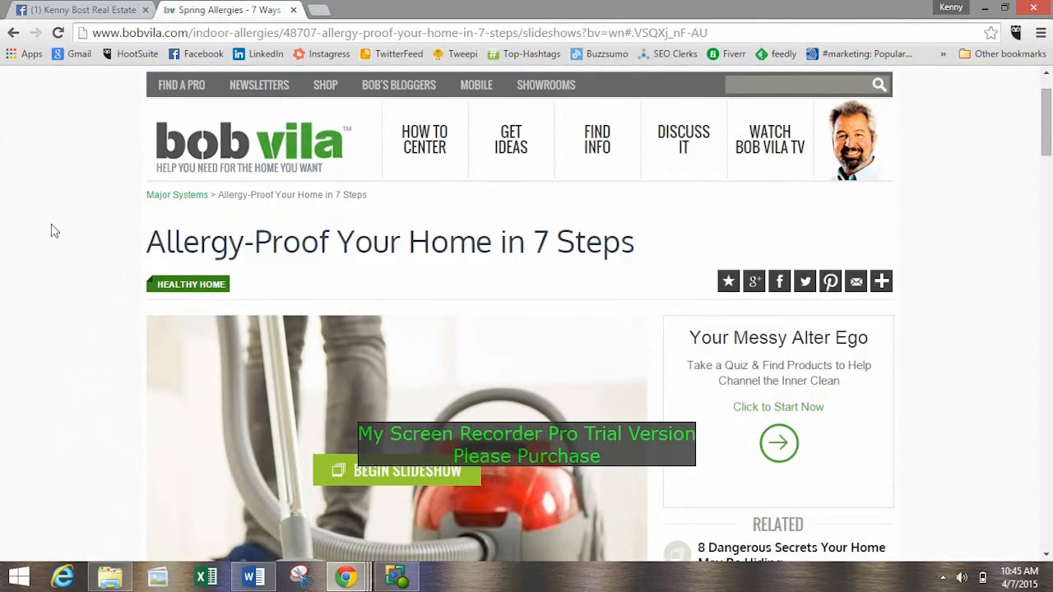
click(82, 12)
click(228, 10)
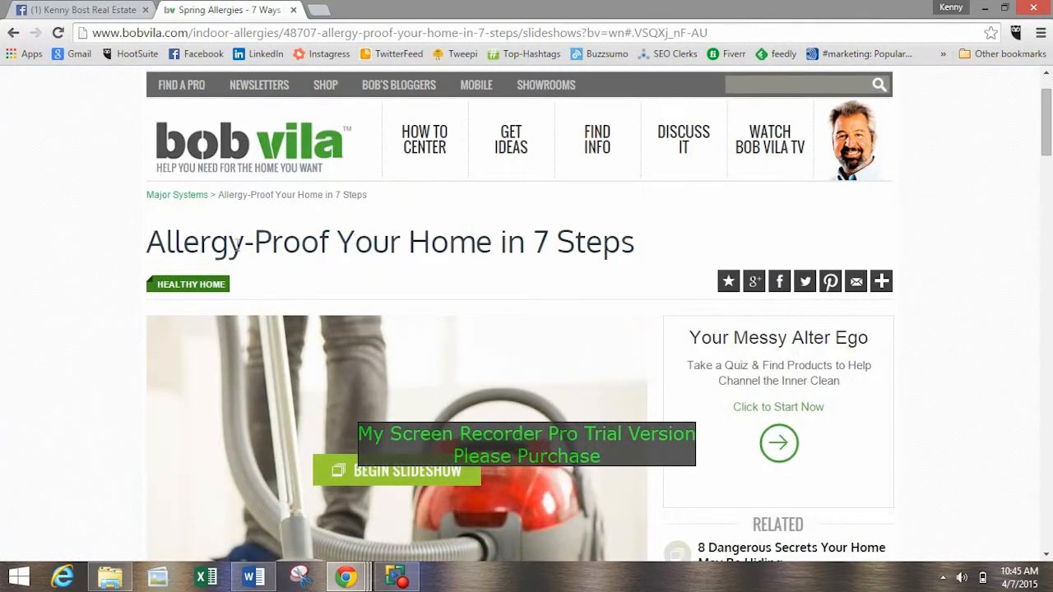
Copy the headline "Allergy-Proof Your Home in 7 Steps" into the real estate Page's status update, followed by a vertical bar.
drag(154, 240, 693, 246)
key(ctrl+c)
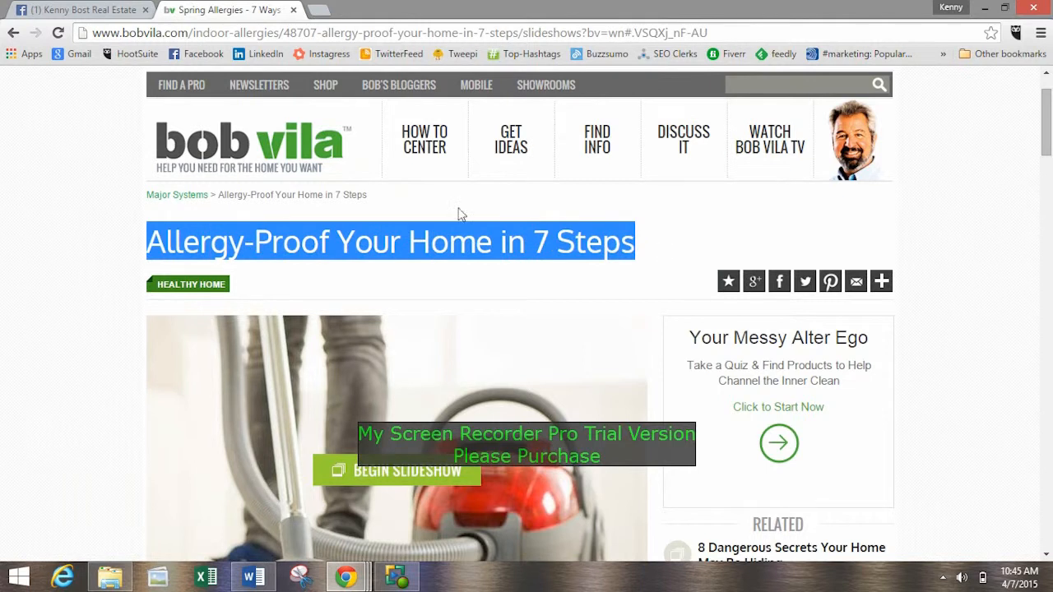
click(92, 11)
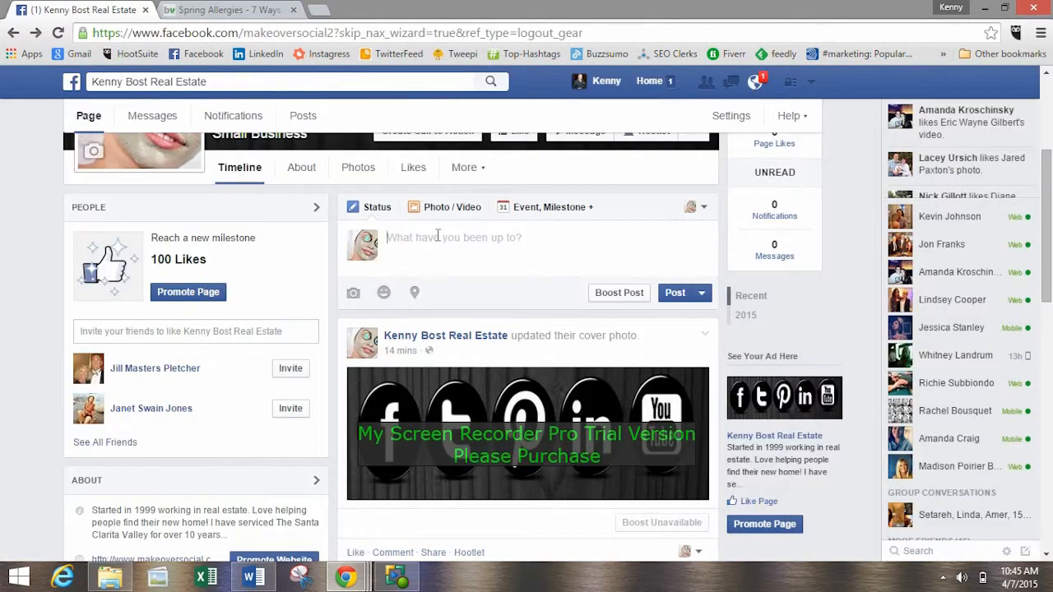
key(ctrl+v)
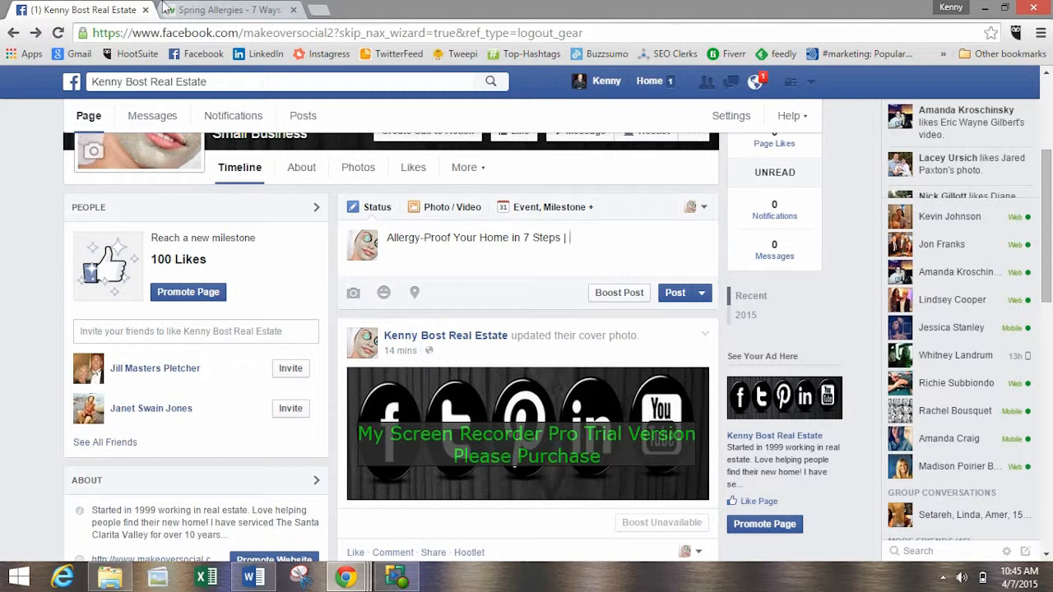
Copy the Bob Vila article's full web address and paste it after the vertical bar in the status update.
click(201, 10)
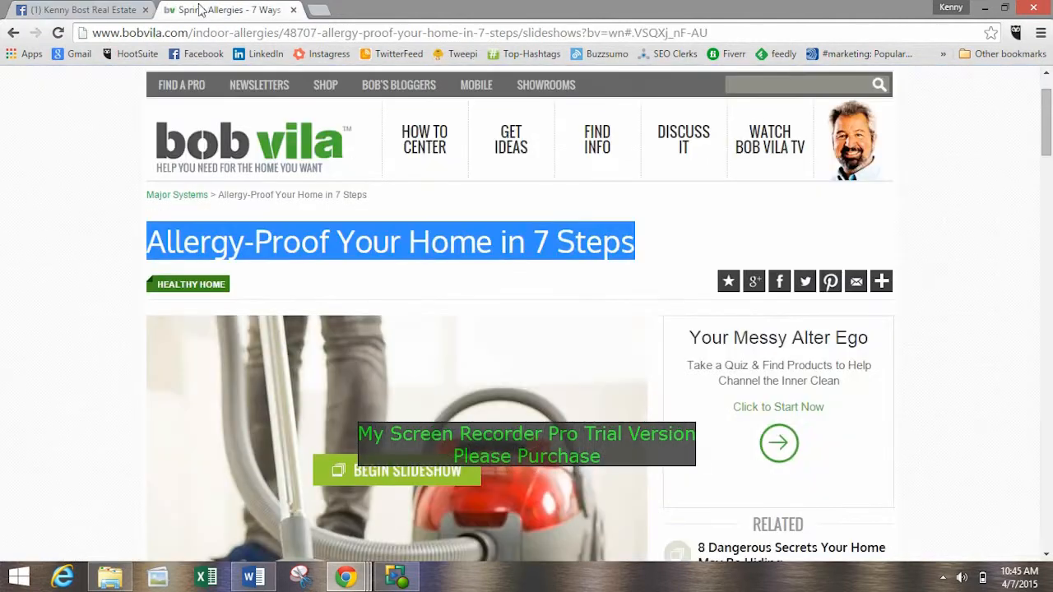
click(266, 39)
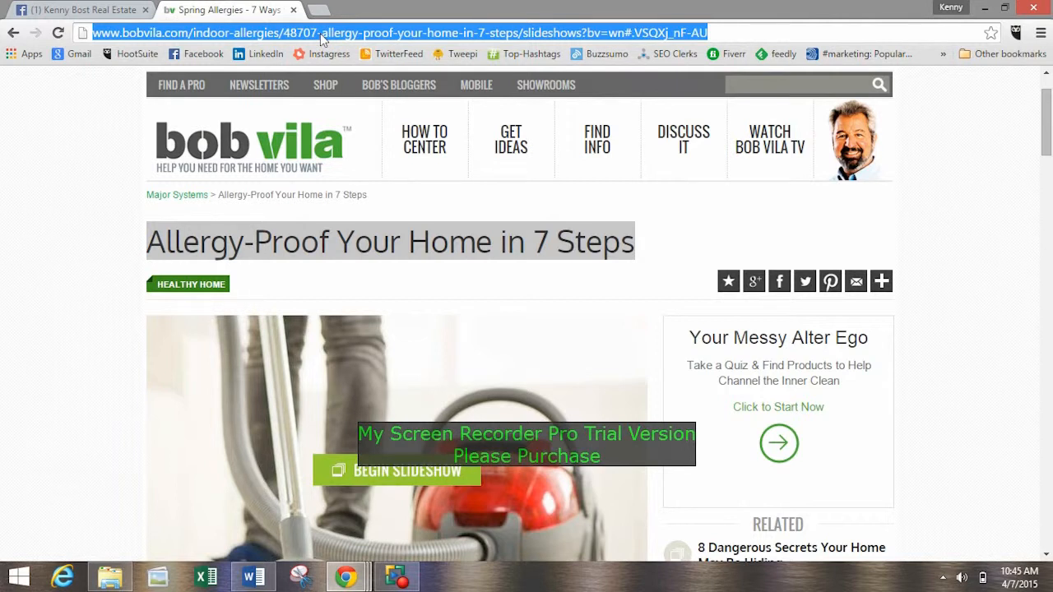
click(107, 8)
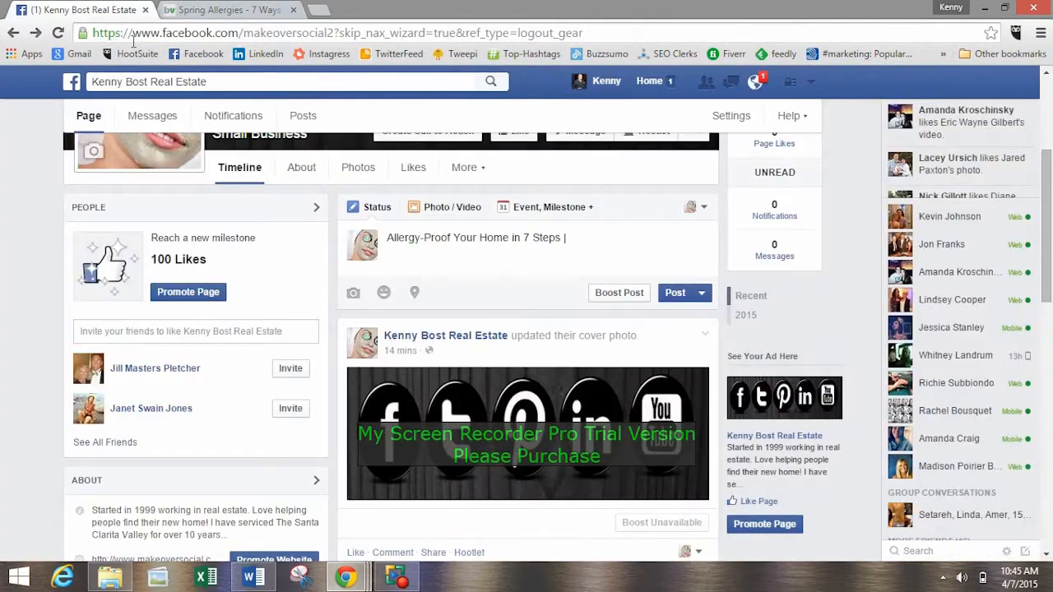
click(222, 9)
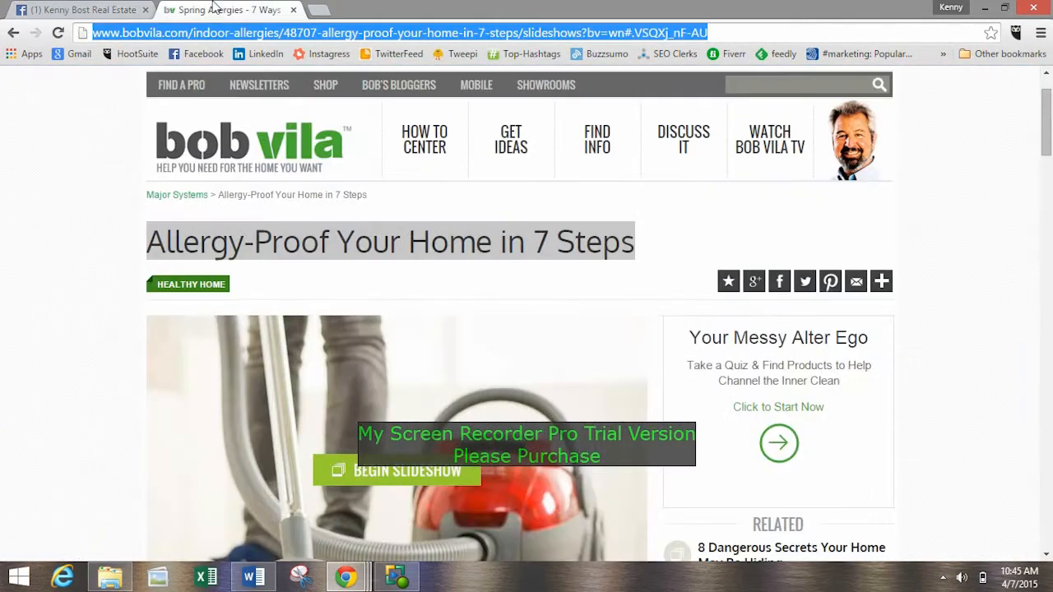
right_click(315, 34)
click(348, 88)
click(143, 9)
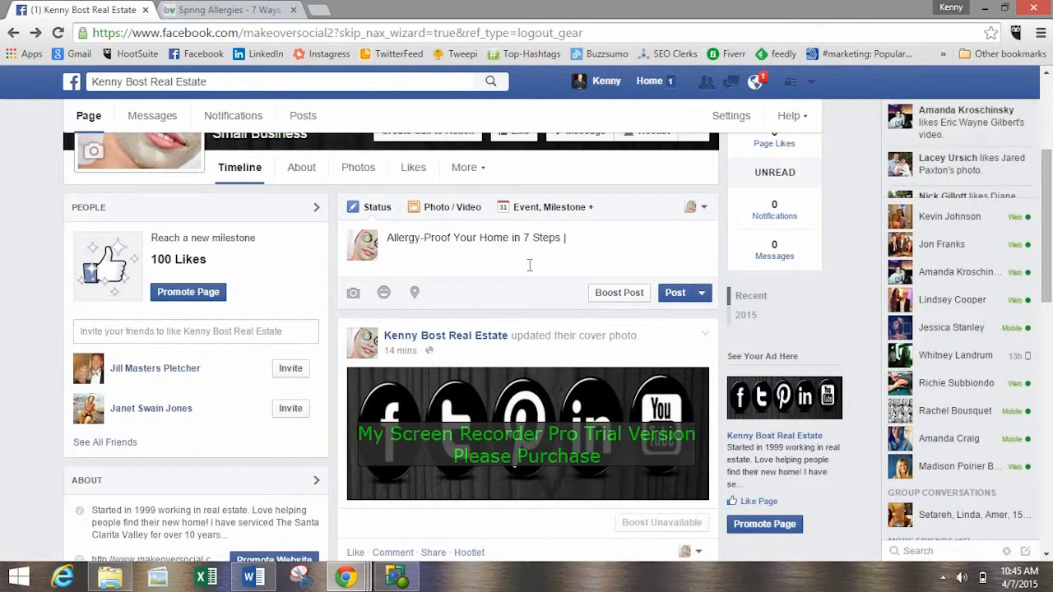
key(ctrl+v)
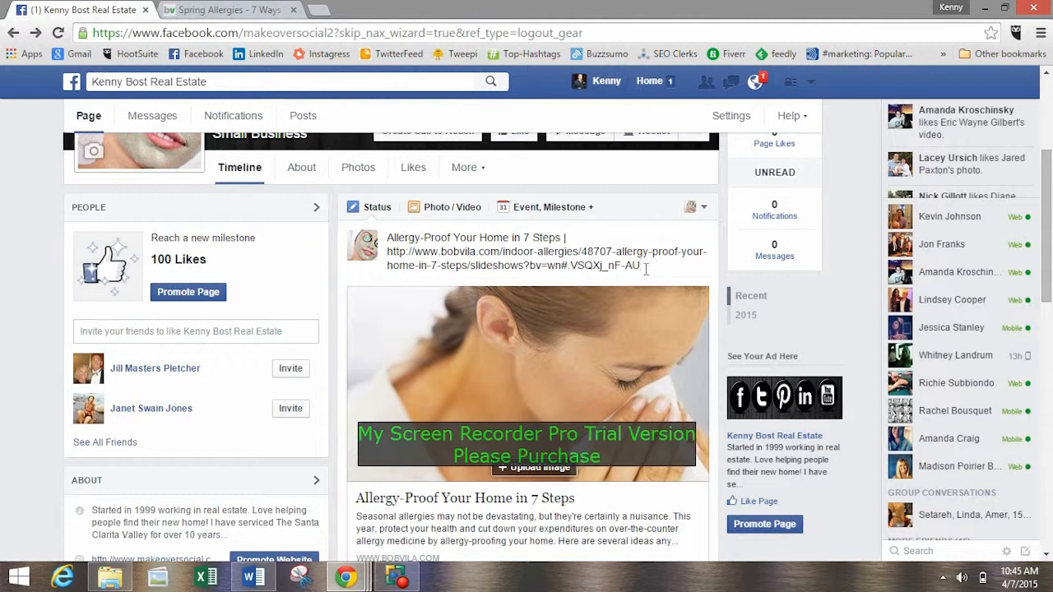
Search for bitly in a new browser tab and open bitly.com.
click(198, 9)
click(91, 9)
click(220, 8)
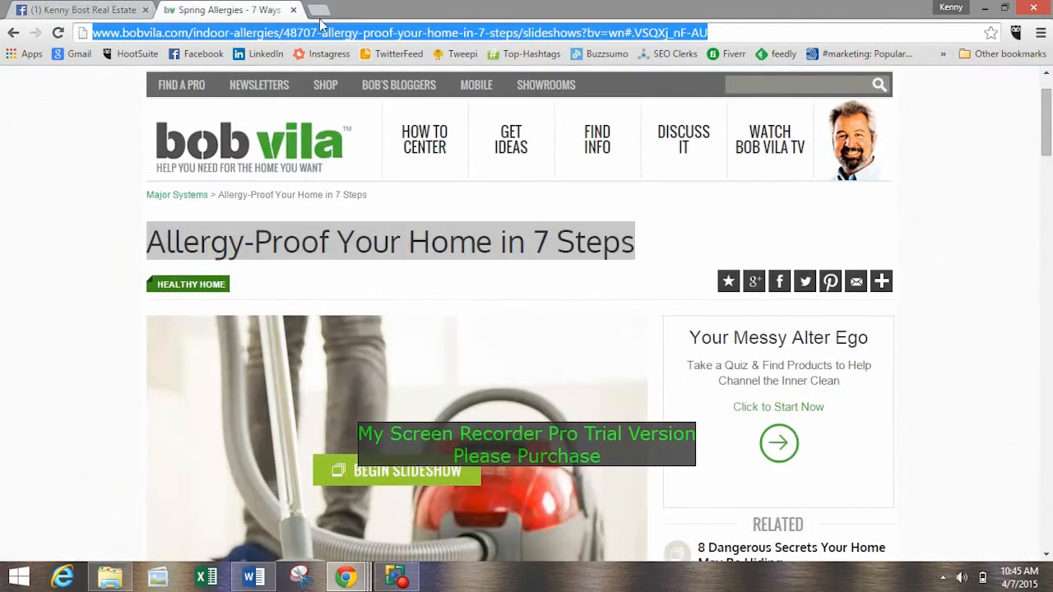
click(316, 10)
text(bitly)
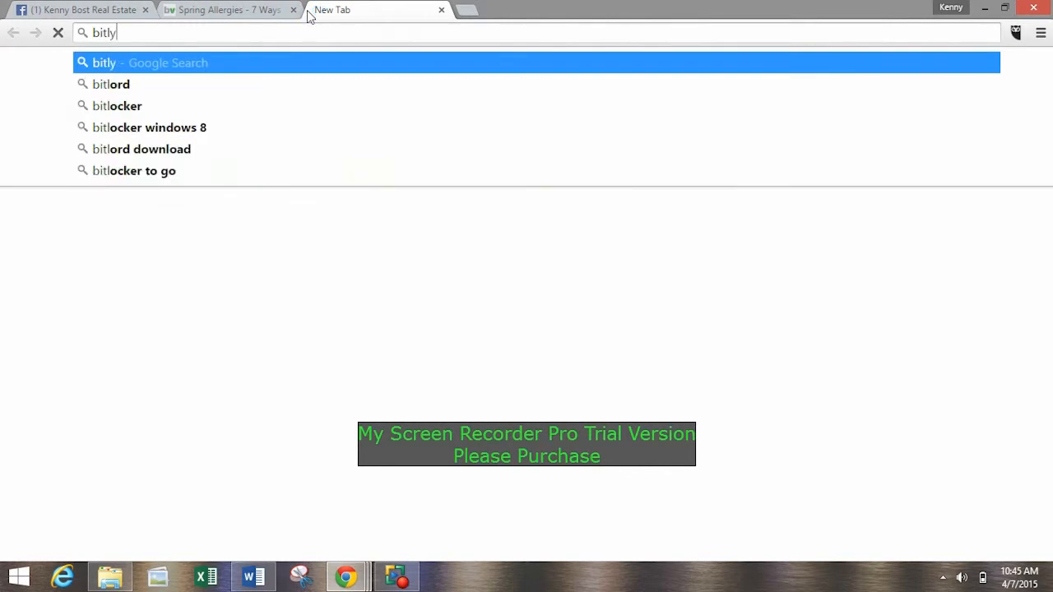
key(Return)
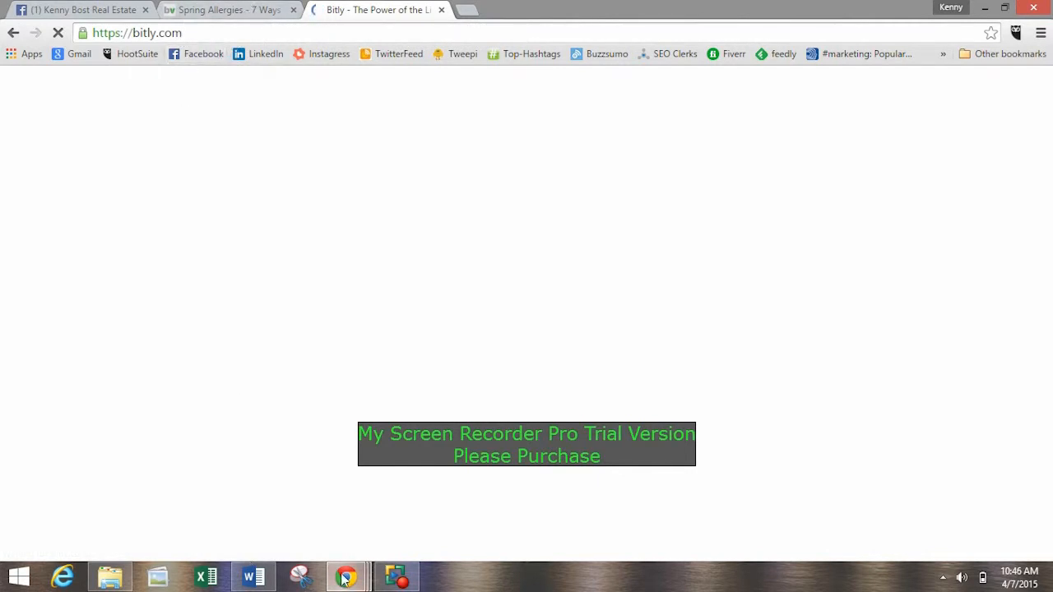
mouse_move(351, 554)
click(336, 510)
click(977, 526)
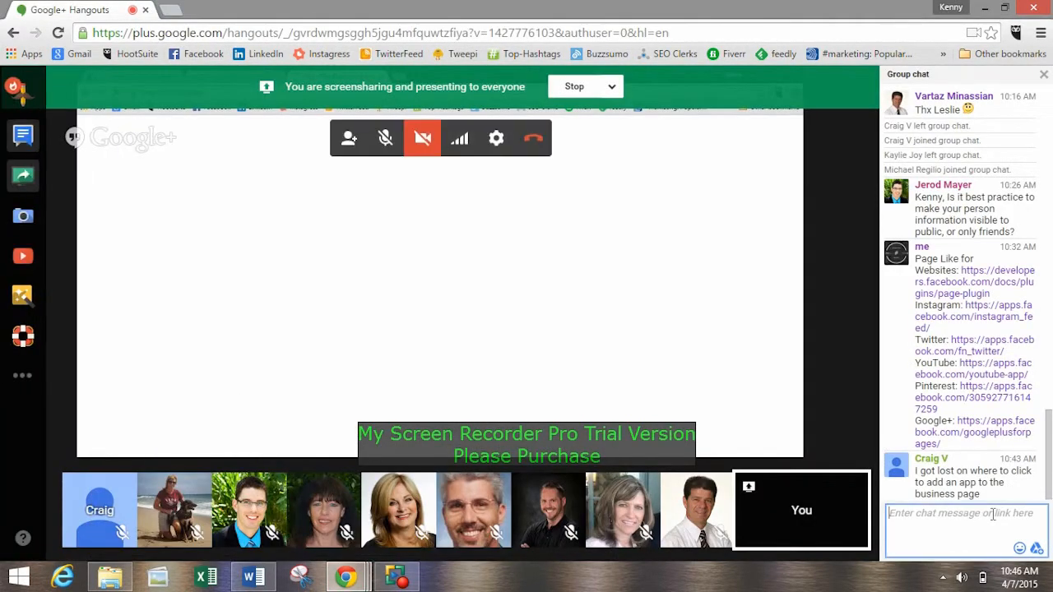
text(www.b)
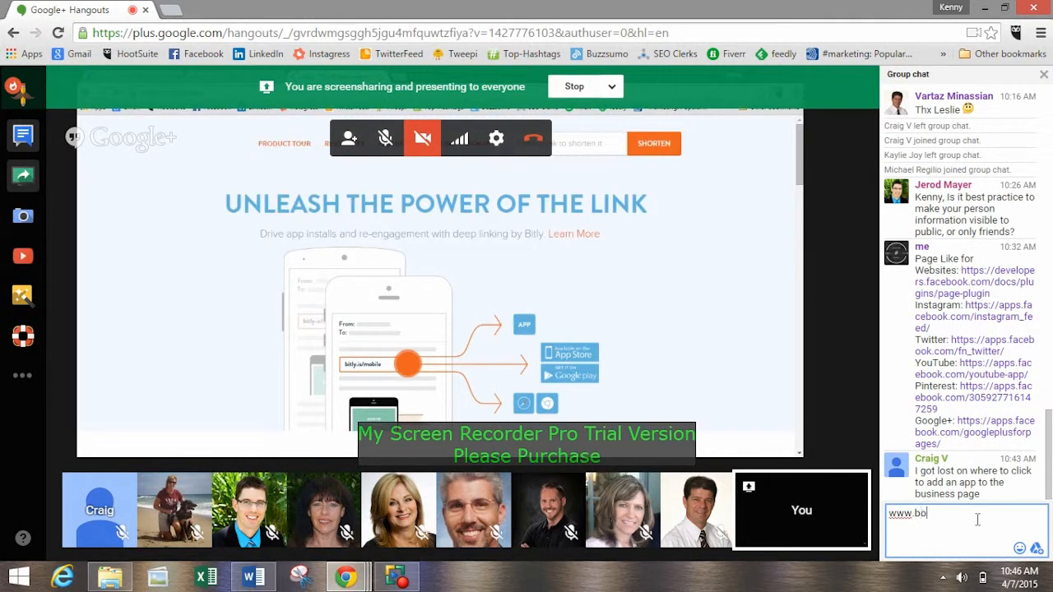
text(itly.com)
key(Return)
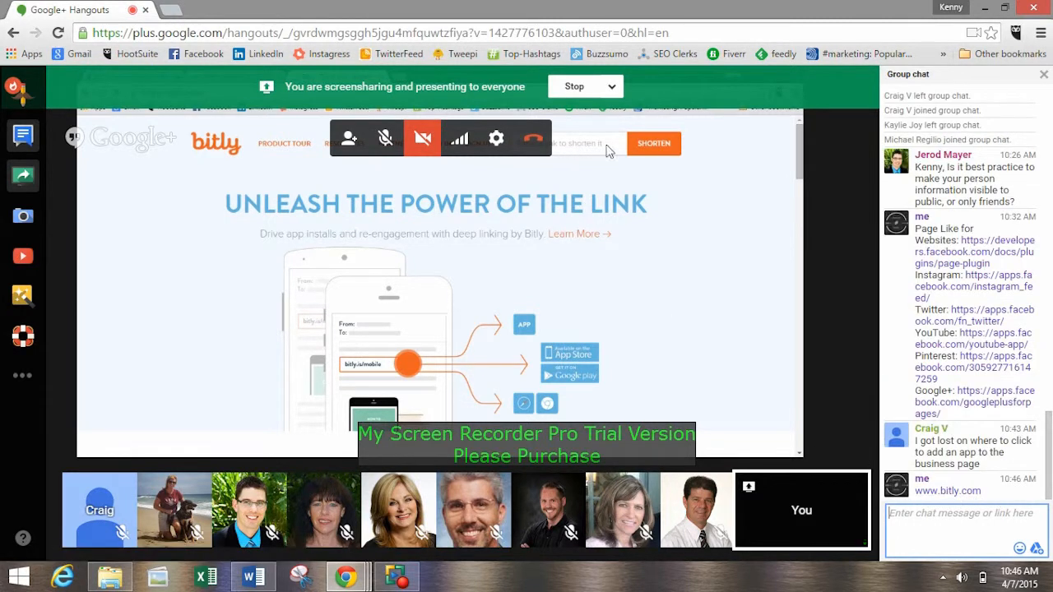
click(985, 7)
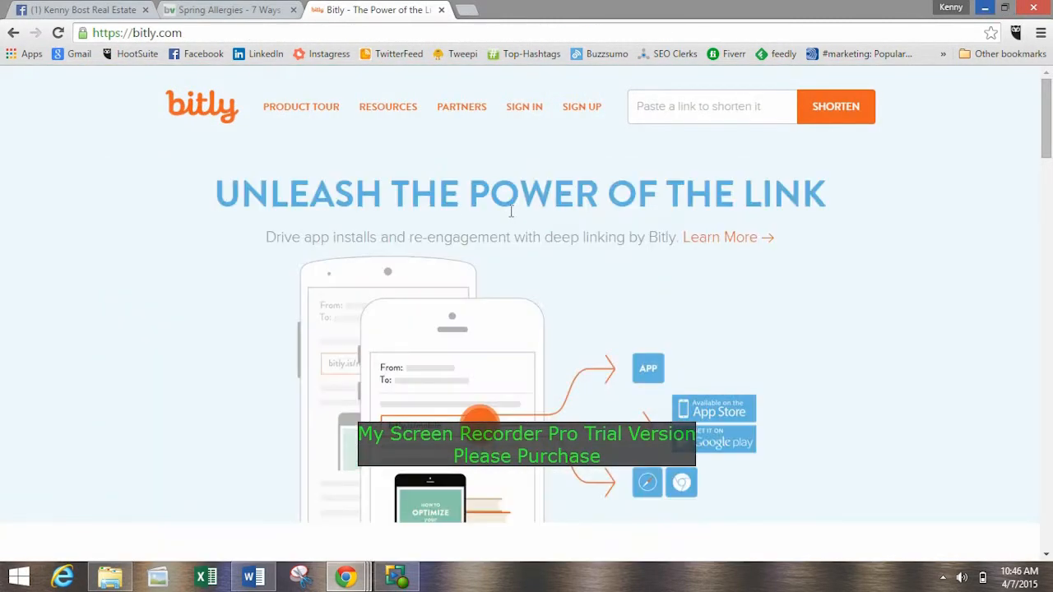
Copy the Bob Vila article's web address into Bitly and shorten it.
click(645, 109)
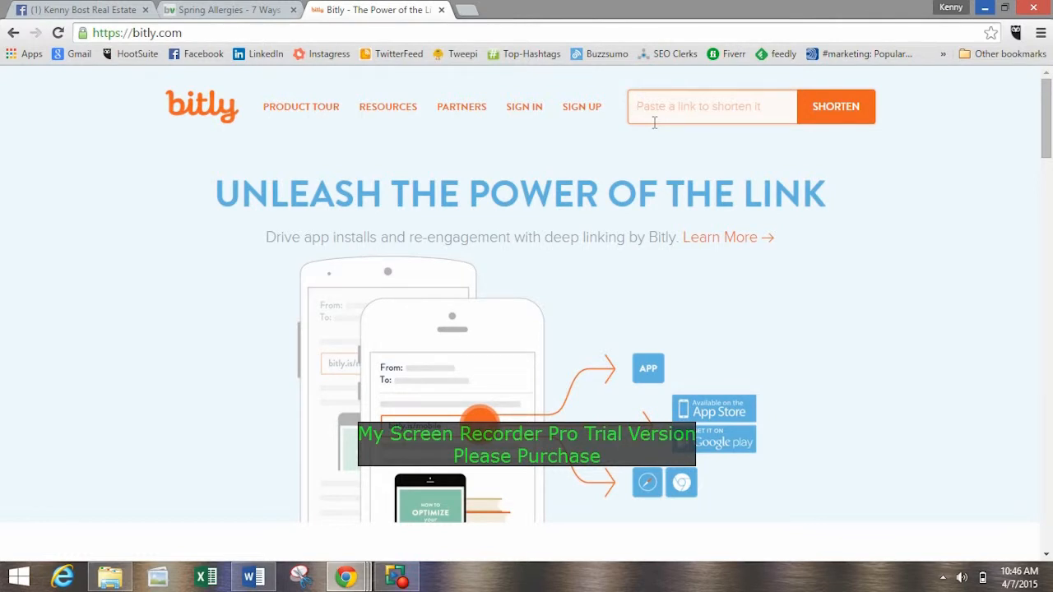
click(206, 10)
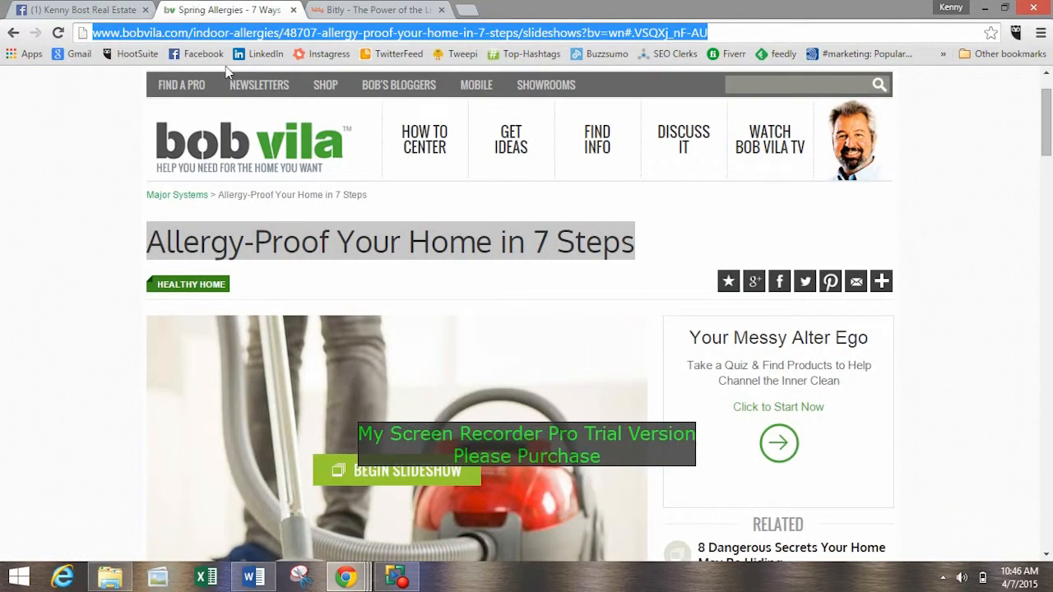
click(732, 27)
drag(715, 31, 138, 33)
right_click(574, 32)
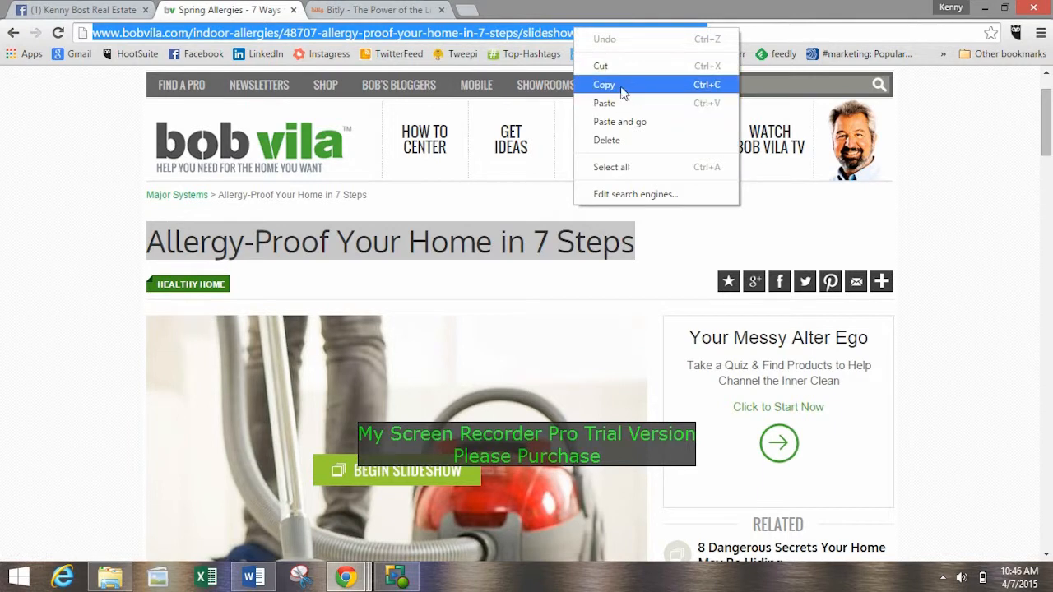
click(623, 90)
click(329, 12)
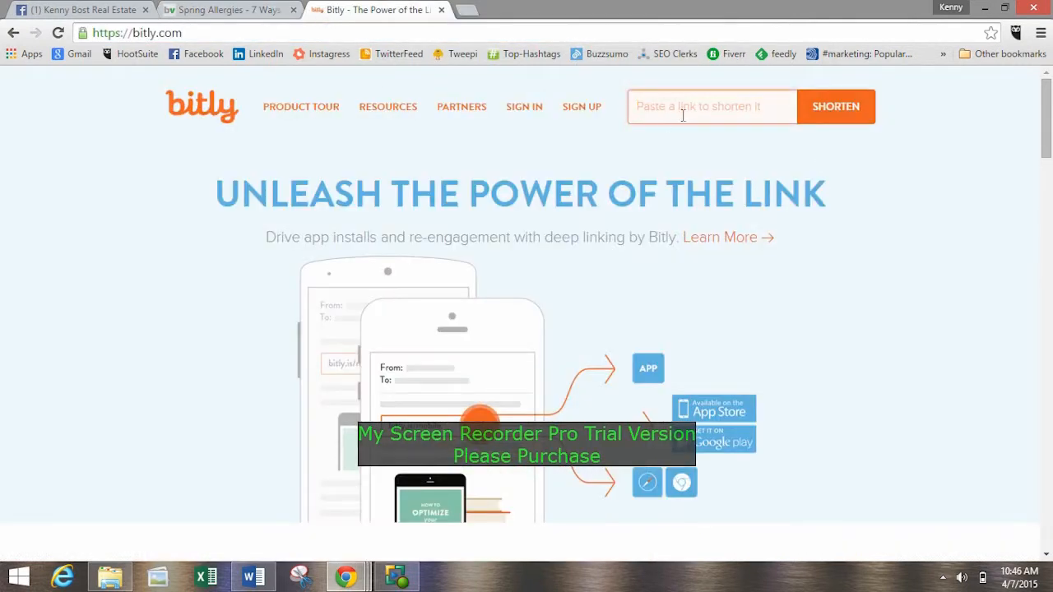
right_click(682, 111)
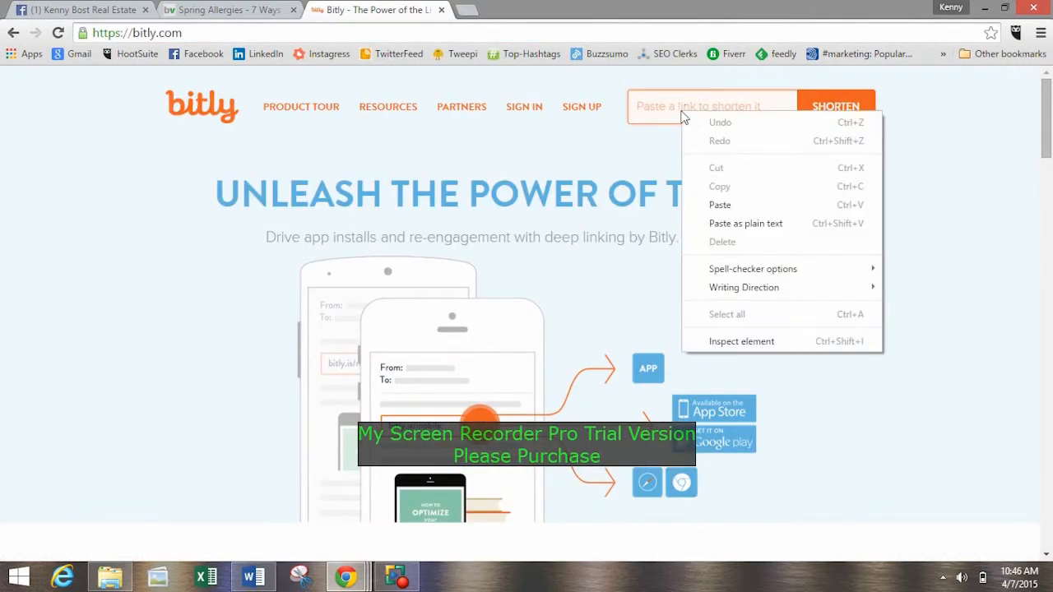
click(724, 199)
click(829, 113)
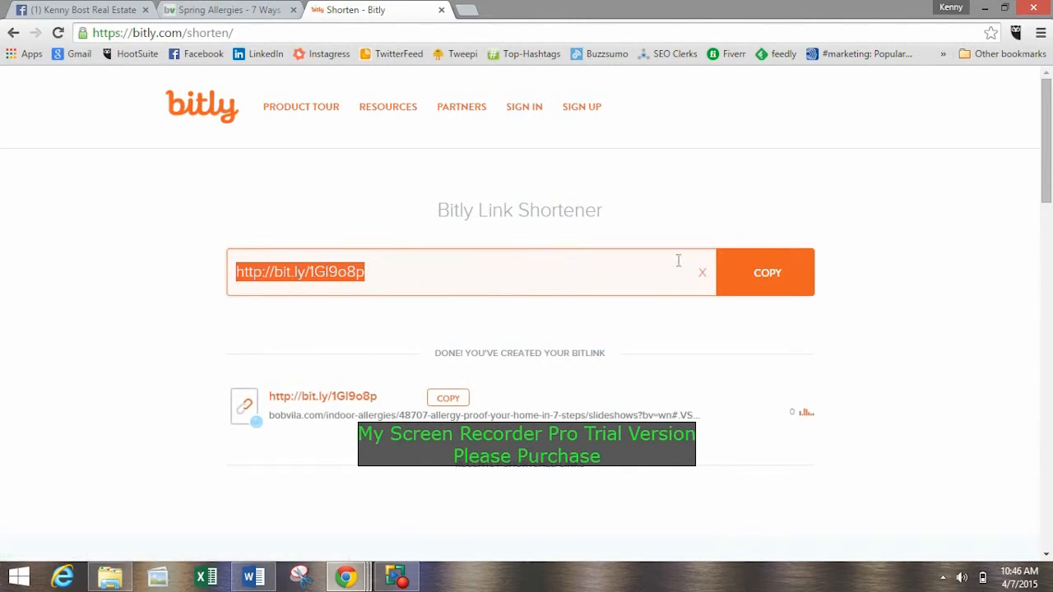
Copy the shortened bit.ly link, test it in a new tab, and close that tab.
click(765, 279)
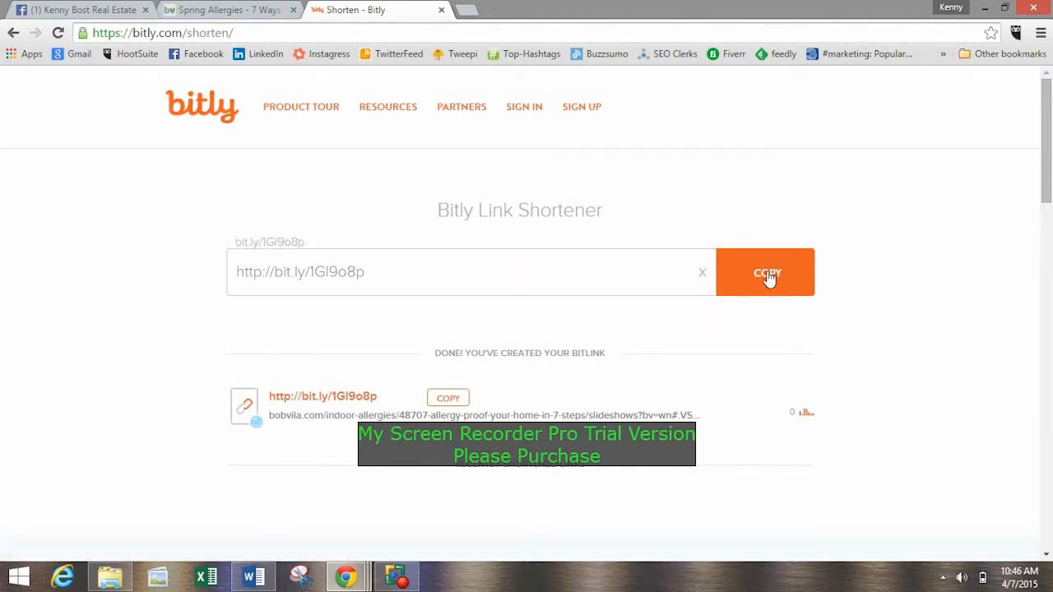
click(466, 11)
right_click(317, 33)
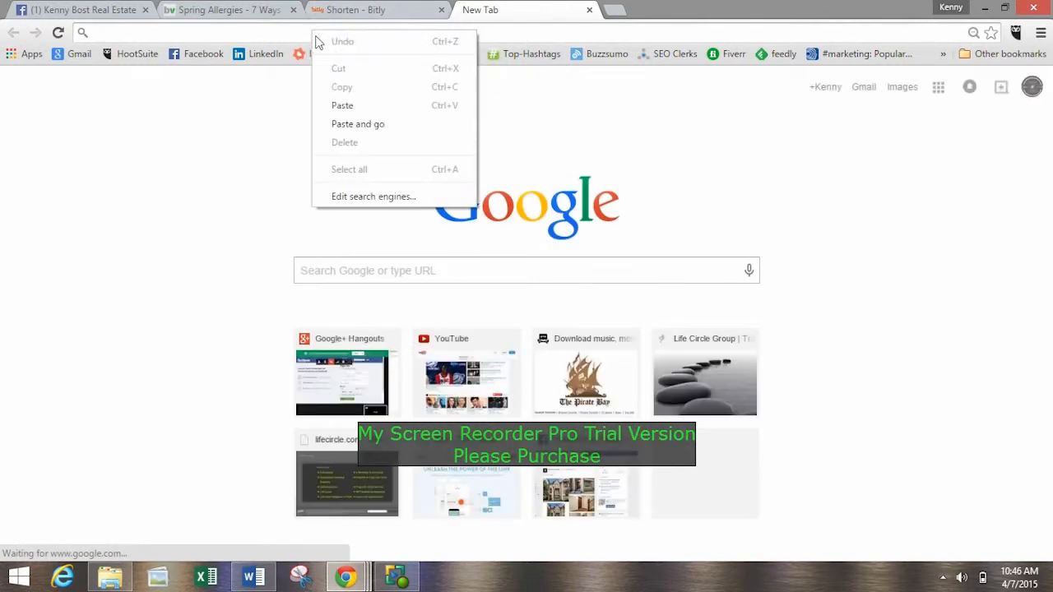
click(370, 124)
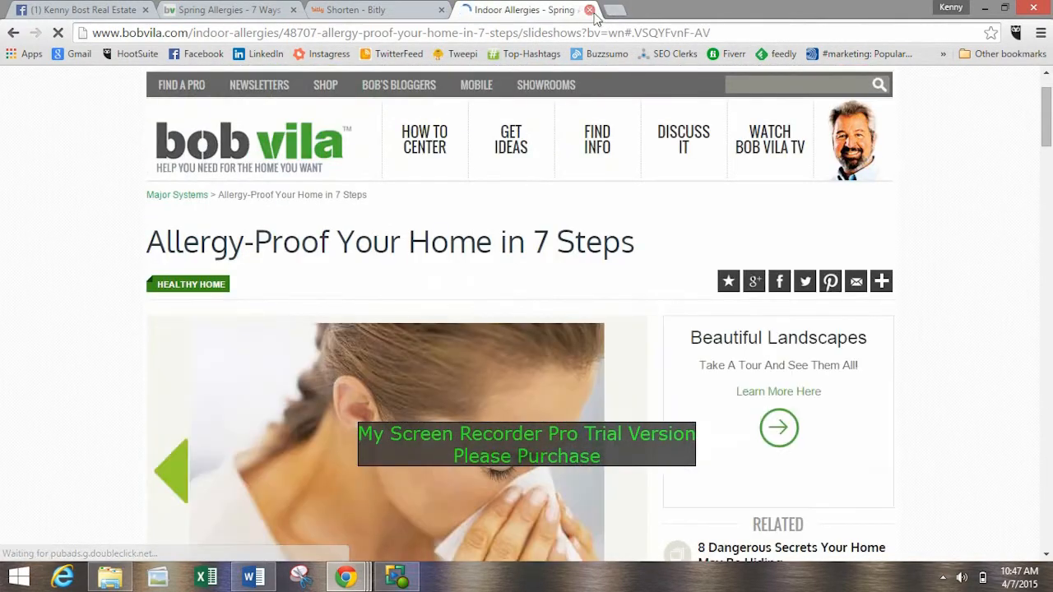
click(589, 9)
Replace the long Bob Vila address in the Page's status update with the shortened bit.ly link.
click(90, 9)
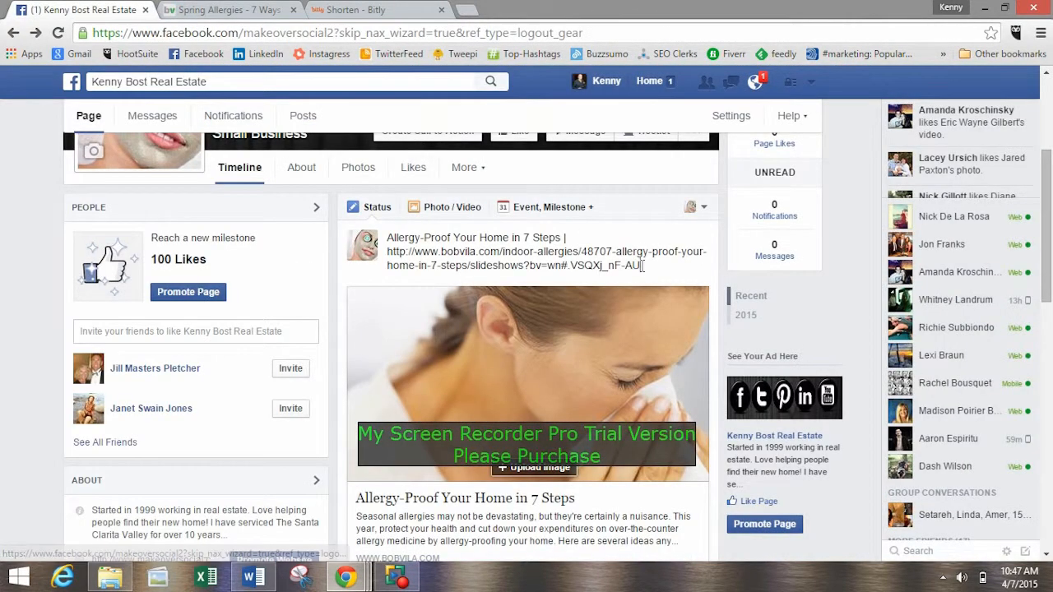
drag(642, 265, 383, 242)
key(BackSpace)
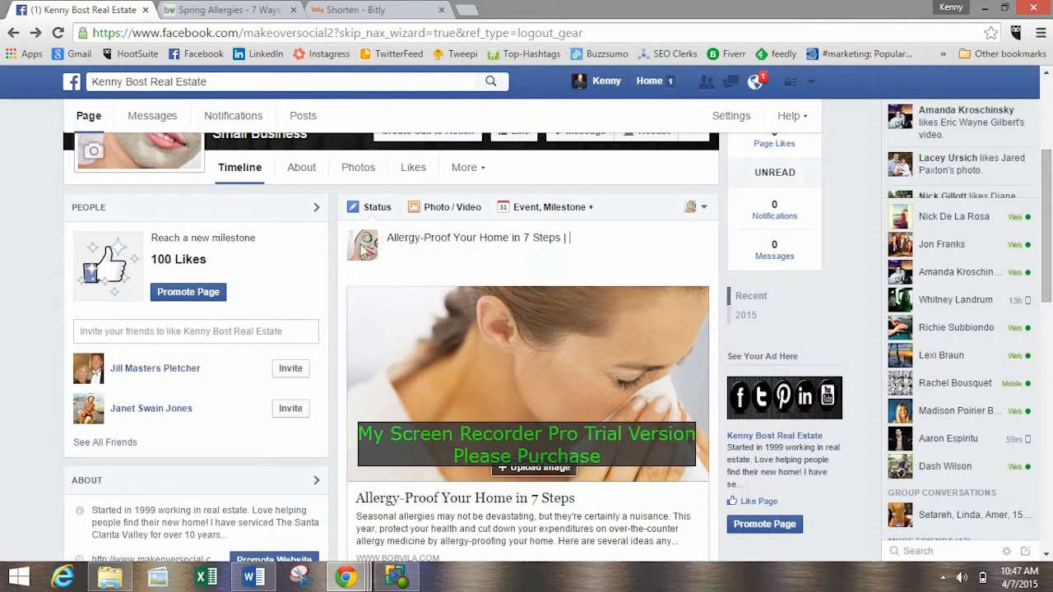
key(ctrl+v)
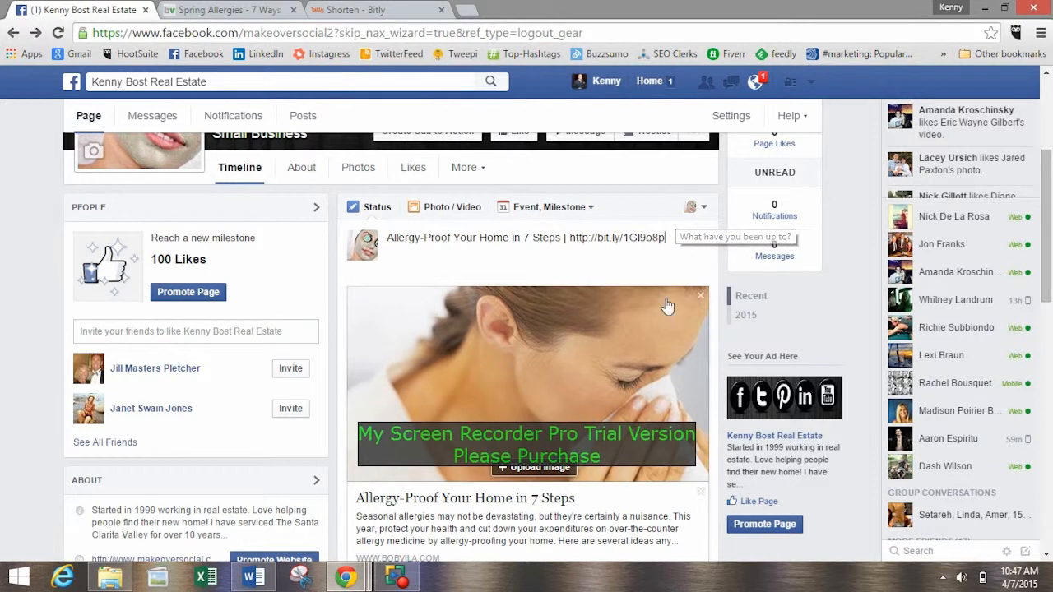
Remove the image from the article's link preview in the status update.
scroll(623, 346, down, 3)
scroll(622, 346, up, 3)
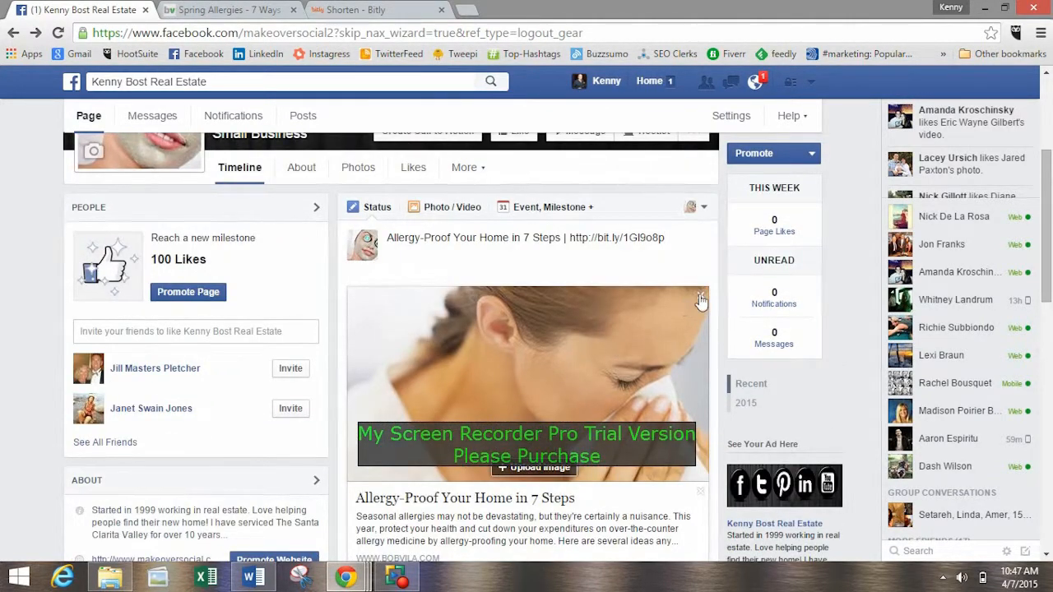
scroll(493, 345, down, 1)
click(700, 218)
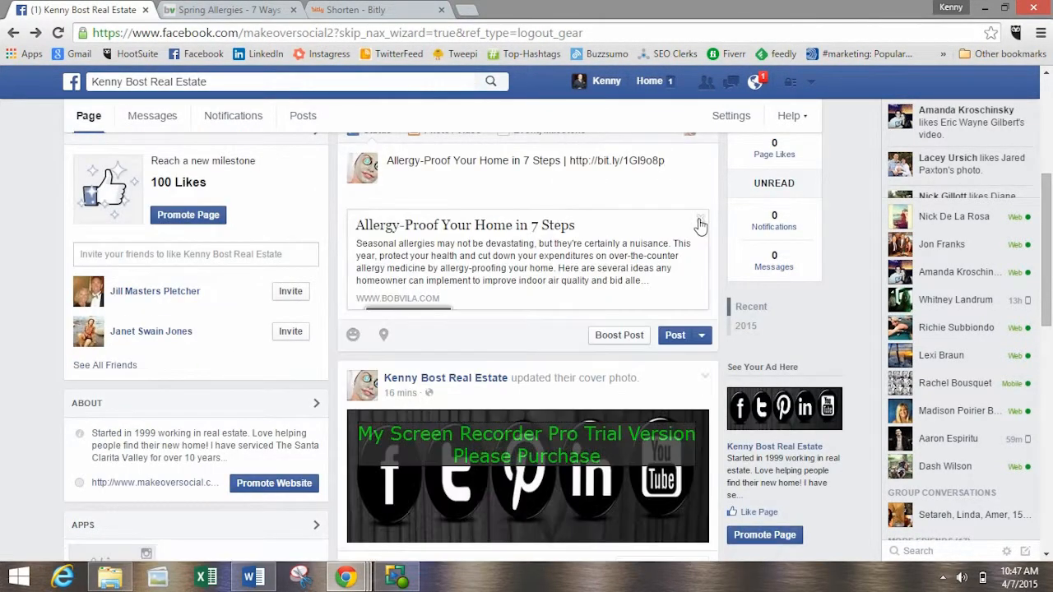
key(Return)
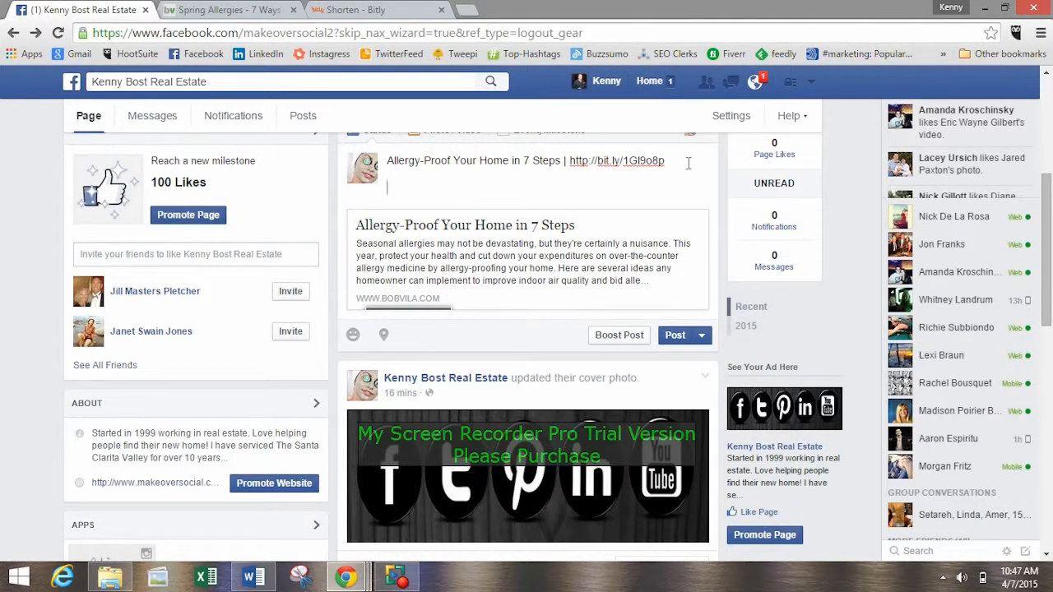
text(www.)
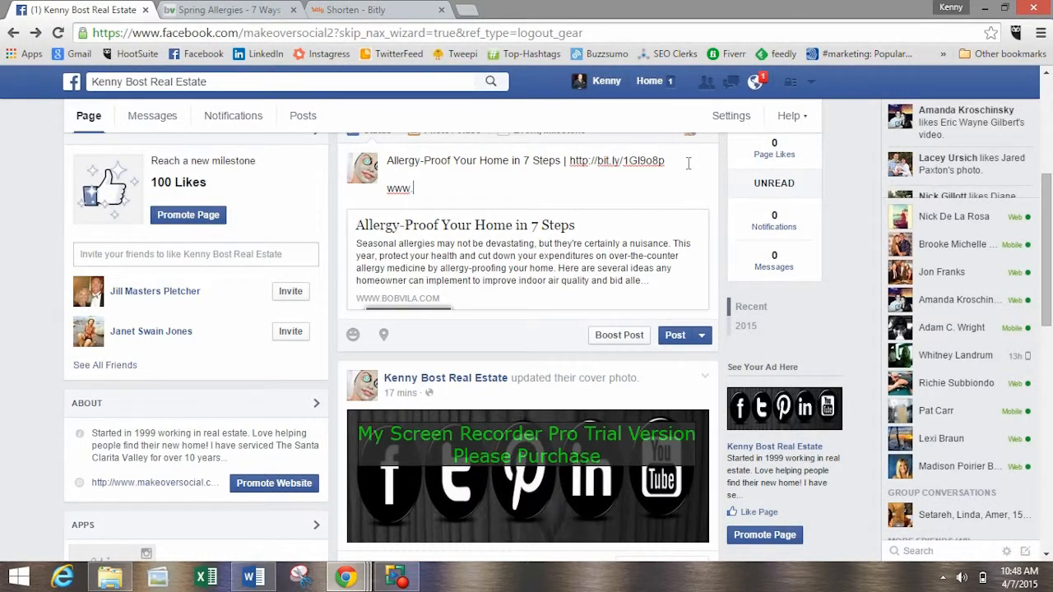
text(makeoversocial.com)
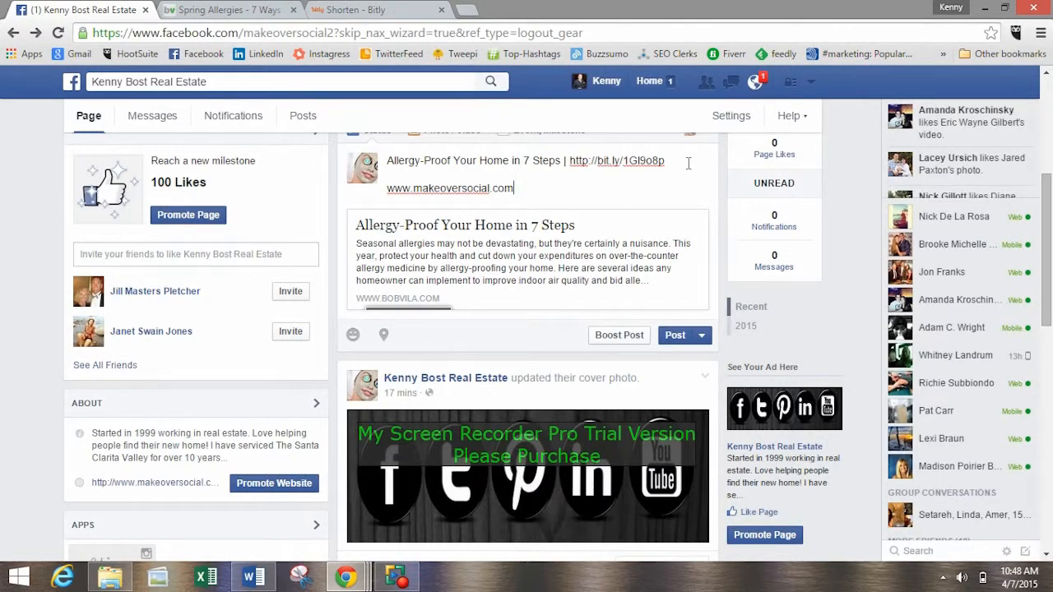
key(Return)
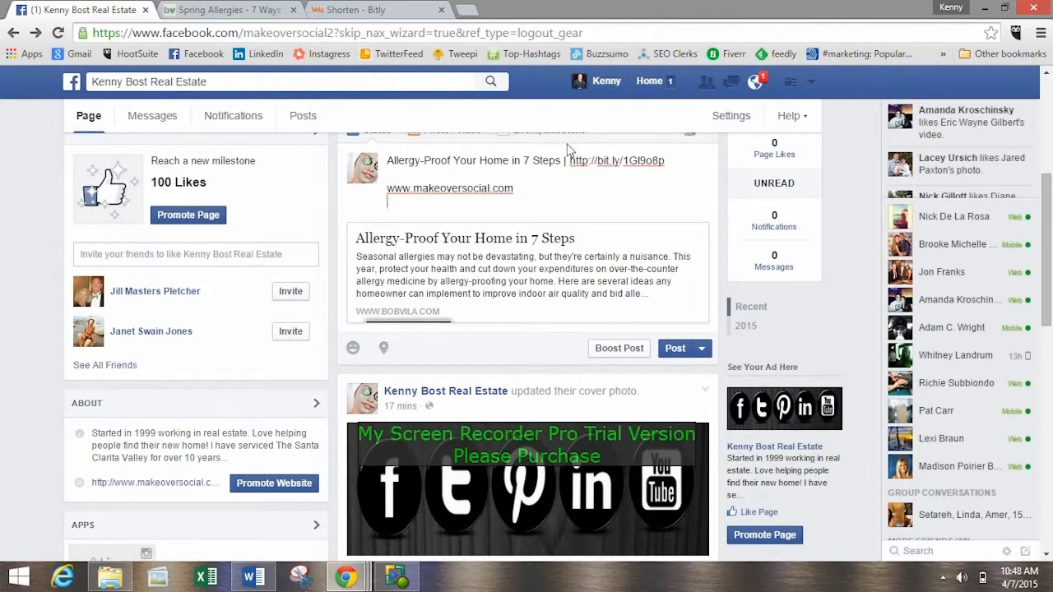
click(245, 12)
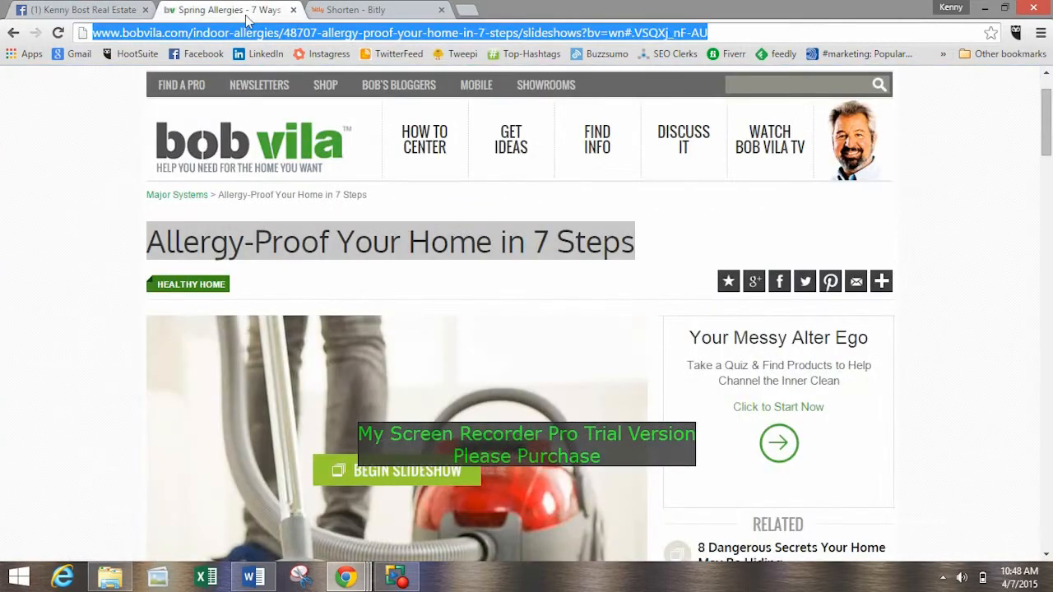
text(facebo)
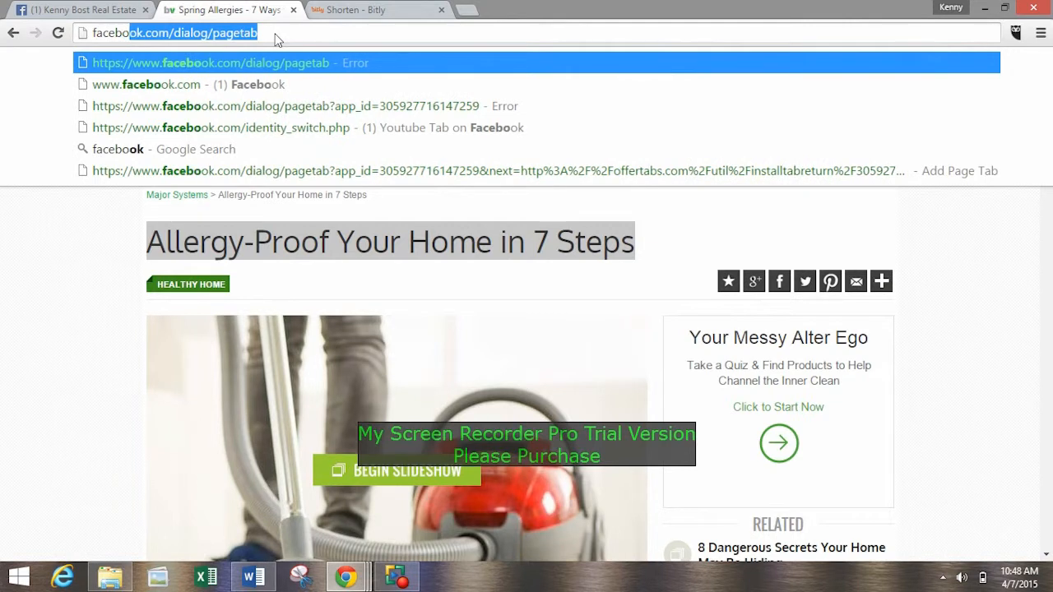
text(ok)
key(Down)
key(Return)
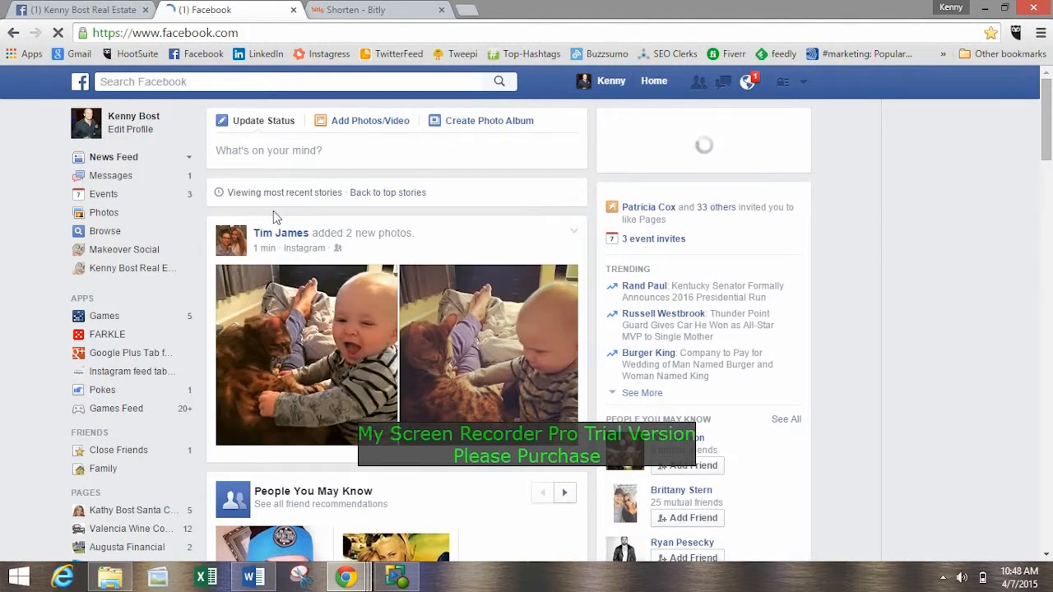
Search Facebook for the hashtag #santaclarita.
click(190, 78)
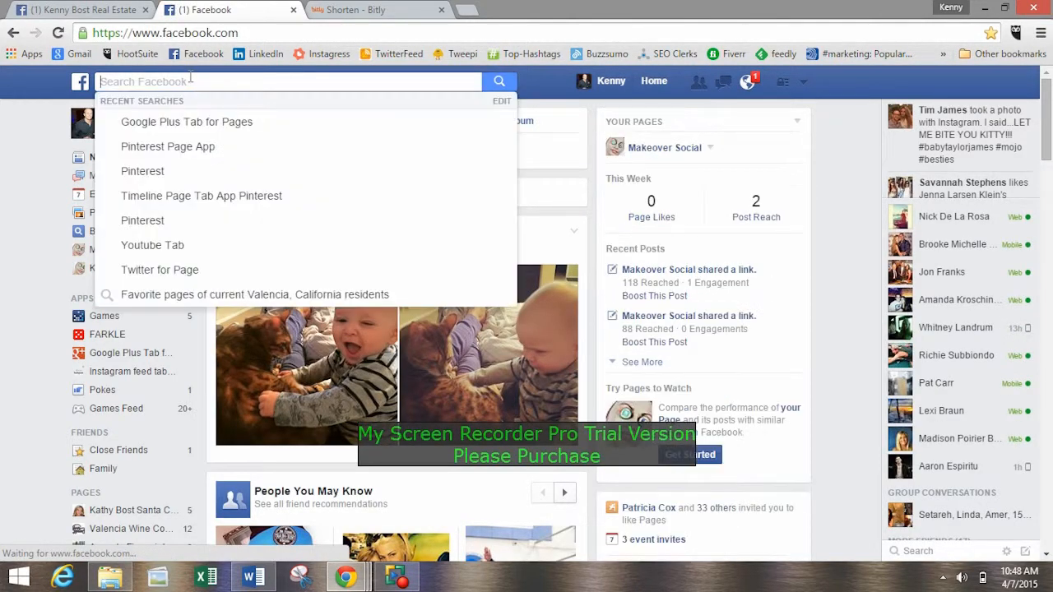
text(#)
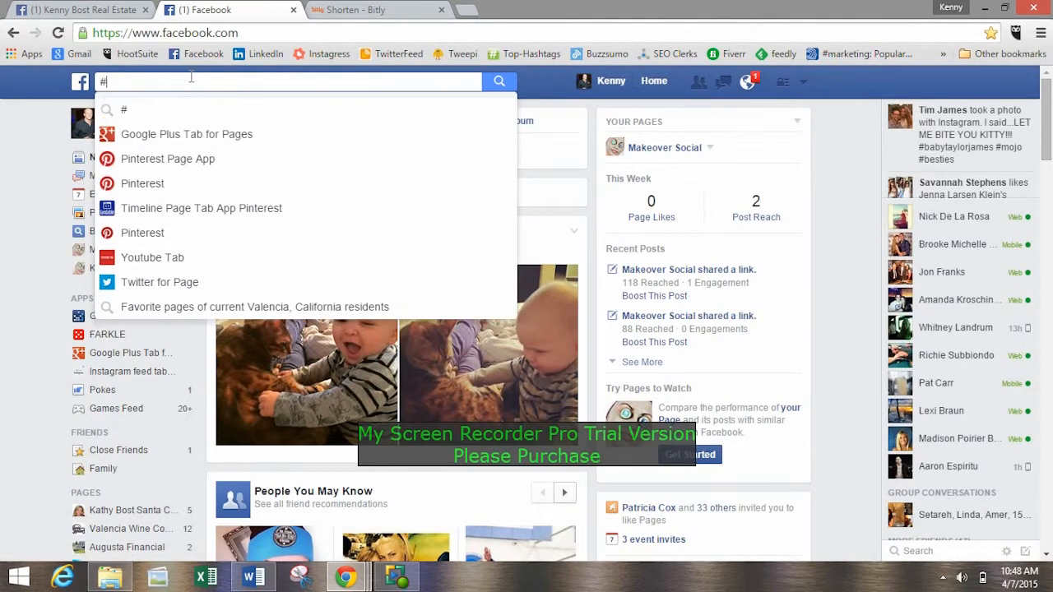
text(sa)
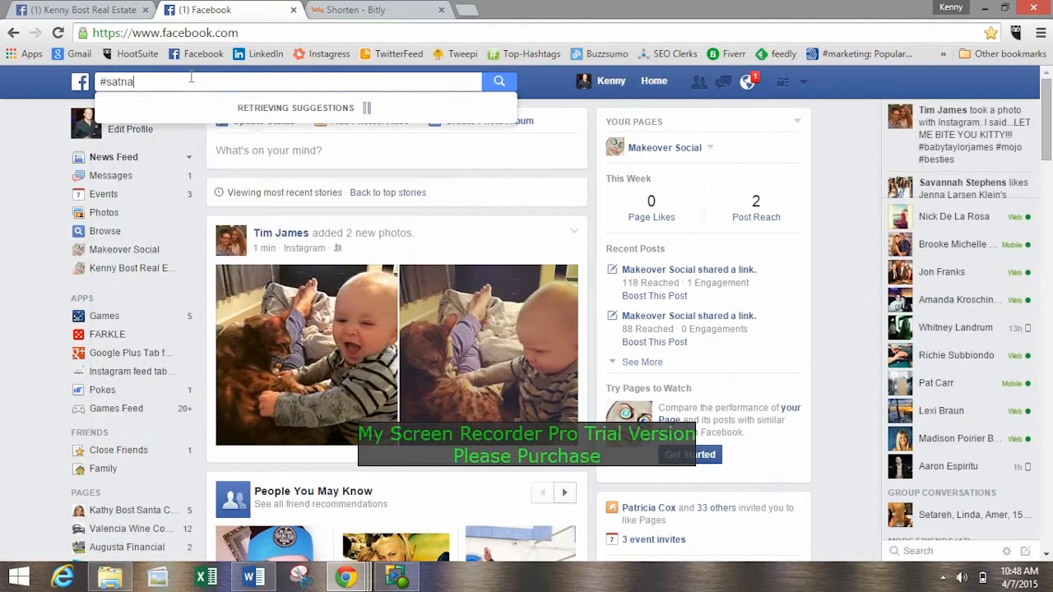
text(ntaclarita)
key(Return)
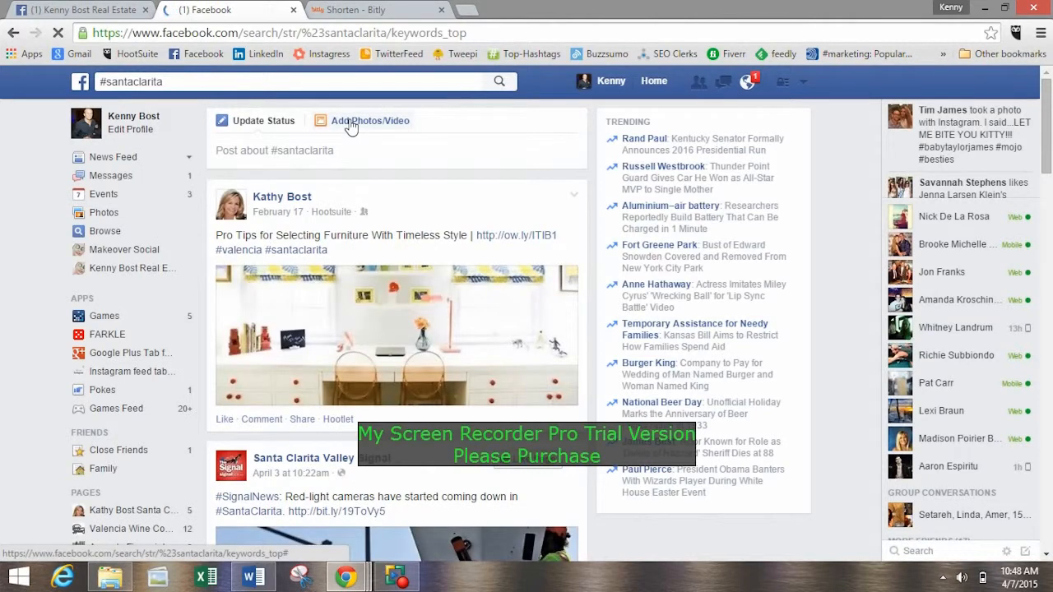
Browse the #santaclarita search results to see which local people and businesses use the hashtag and how.
scroll(371, 190, down, 6)
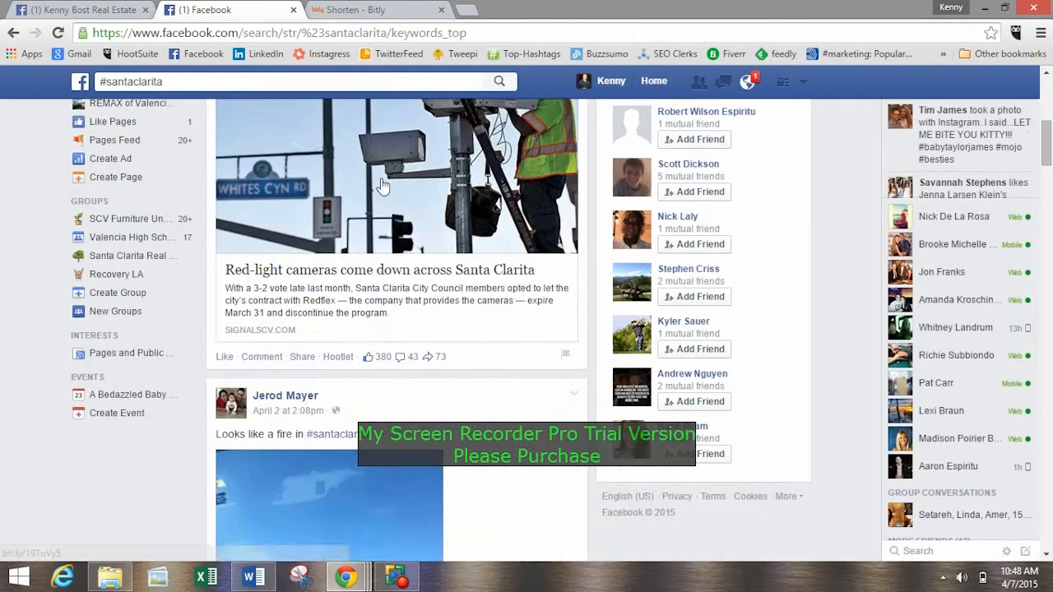
scroll(380, 182, down, 1)
scroll(381, 190, down, 5)
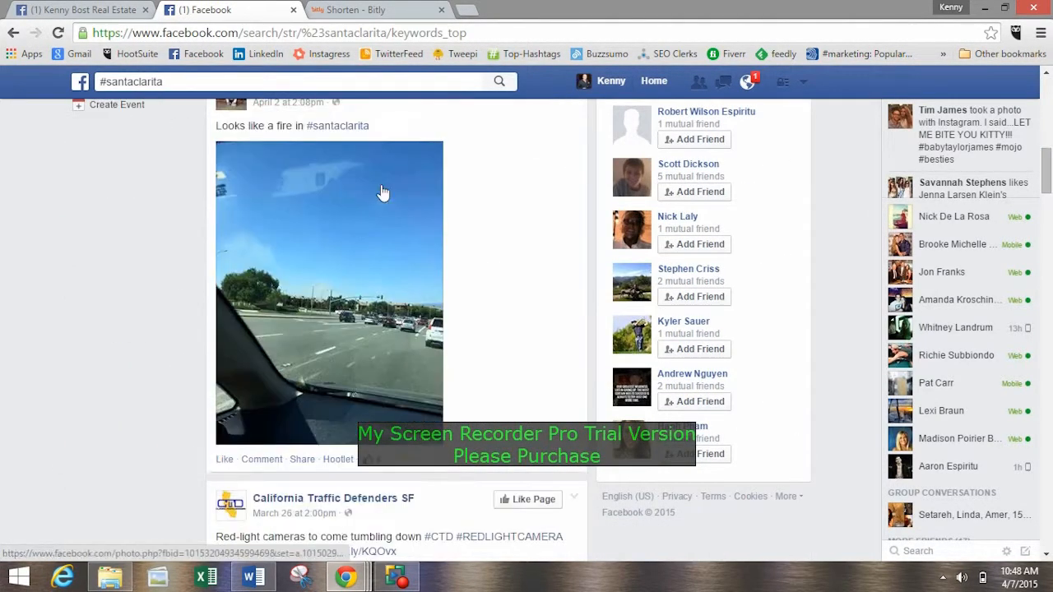
scroll(380, 192, down, 4)
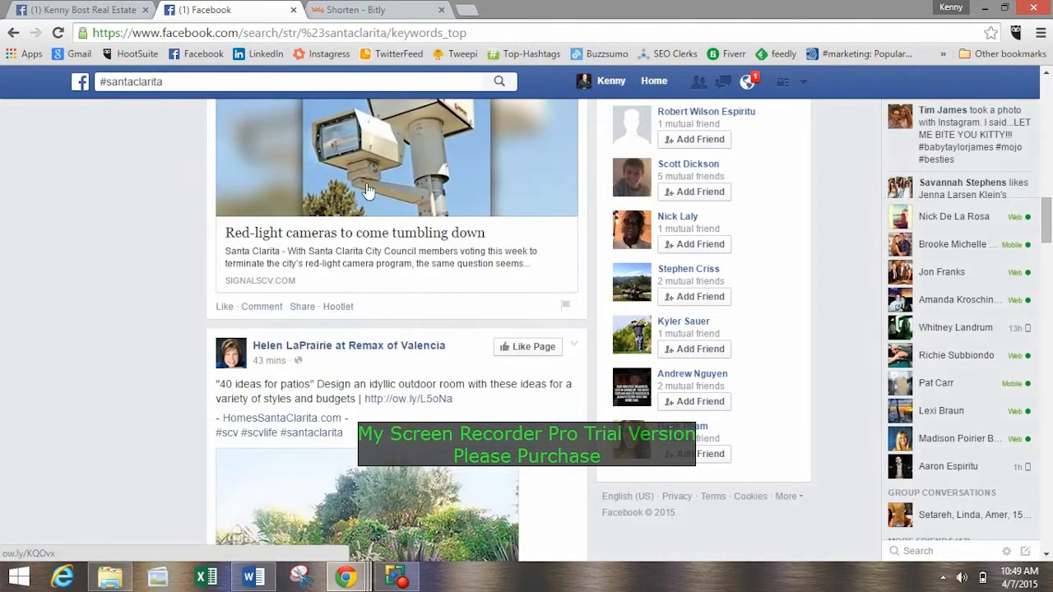
scroll(329, 346, down, 6)
scroll(340, 324, up, 3)
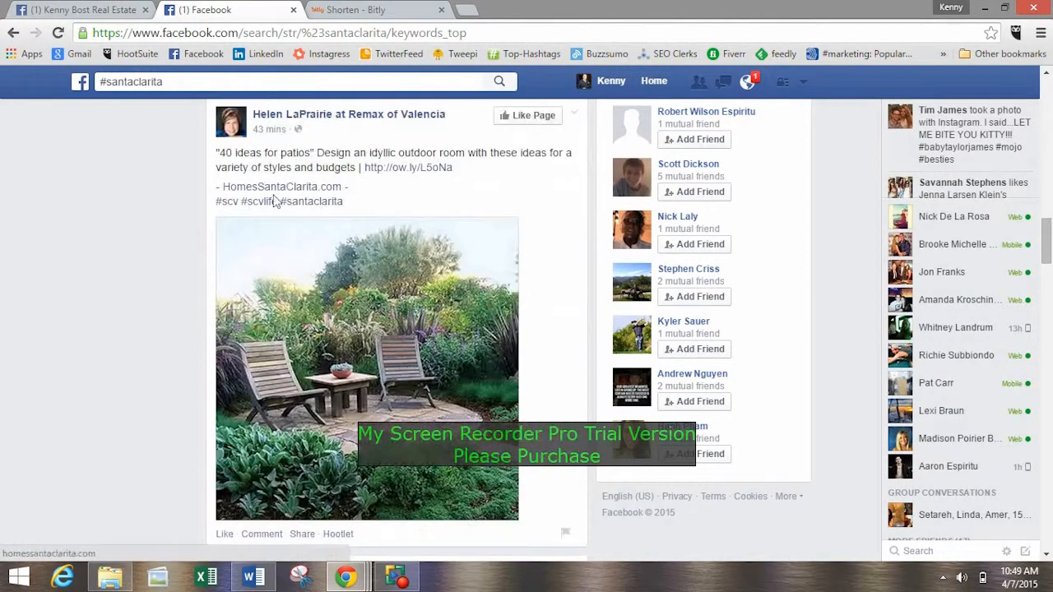
scroll(414, 227, down, 12)
scroll(121, 234, up, 4)
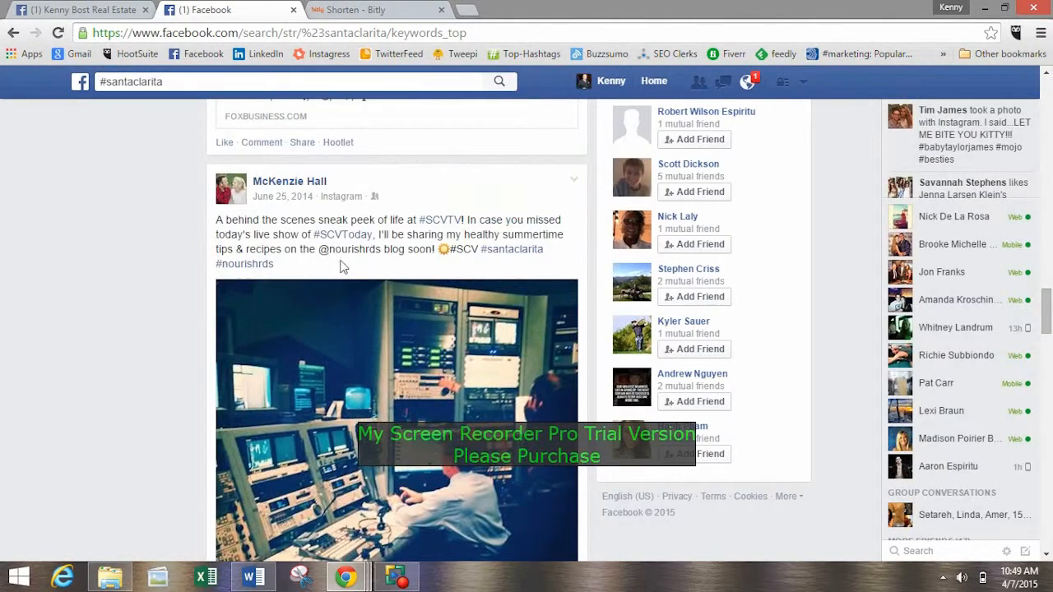
scroll(273, 234, down, 10)
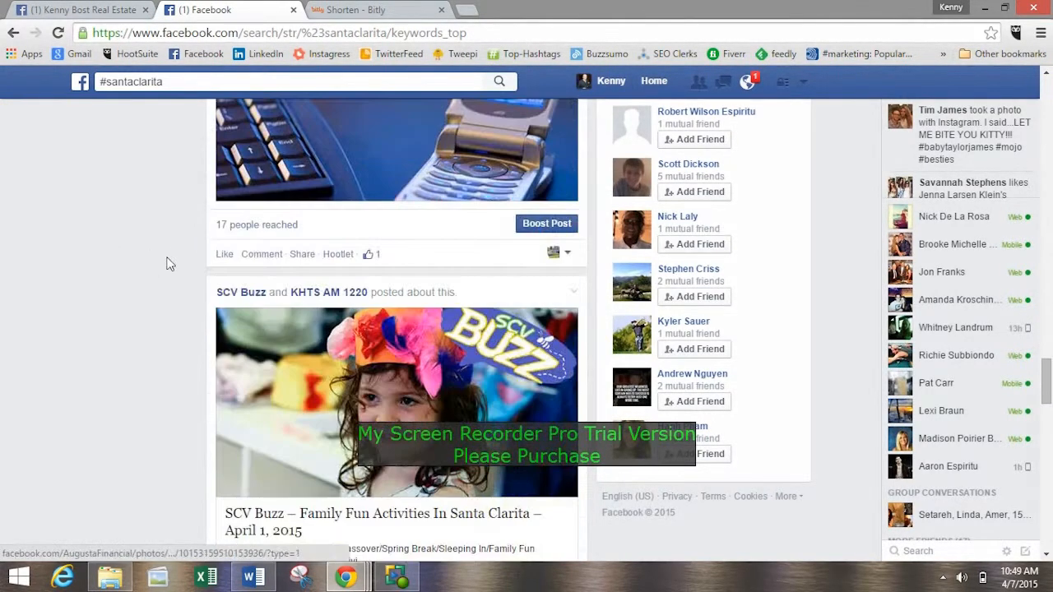
scroll(180, 249, down, 12)
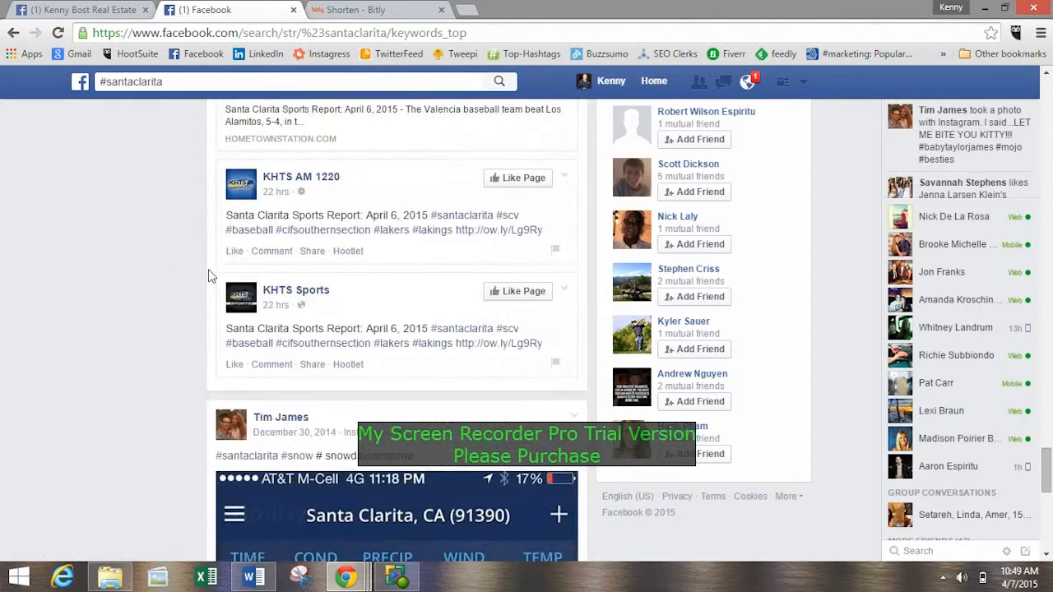
scroll(137, 232, down, 15)
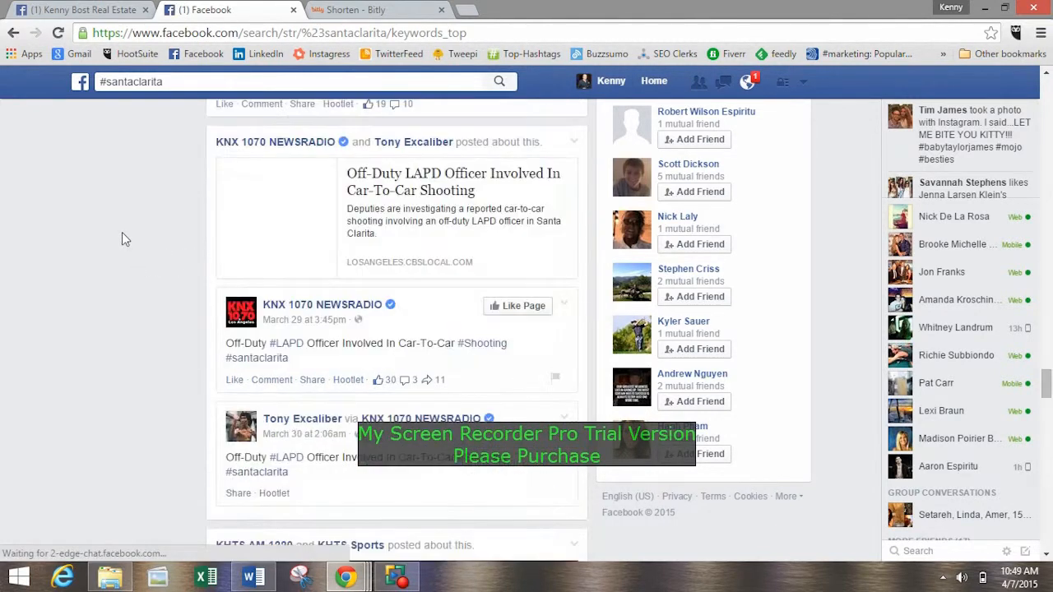
scroll(121, 239, down, 15)
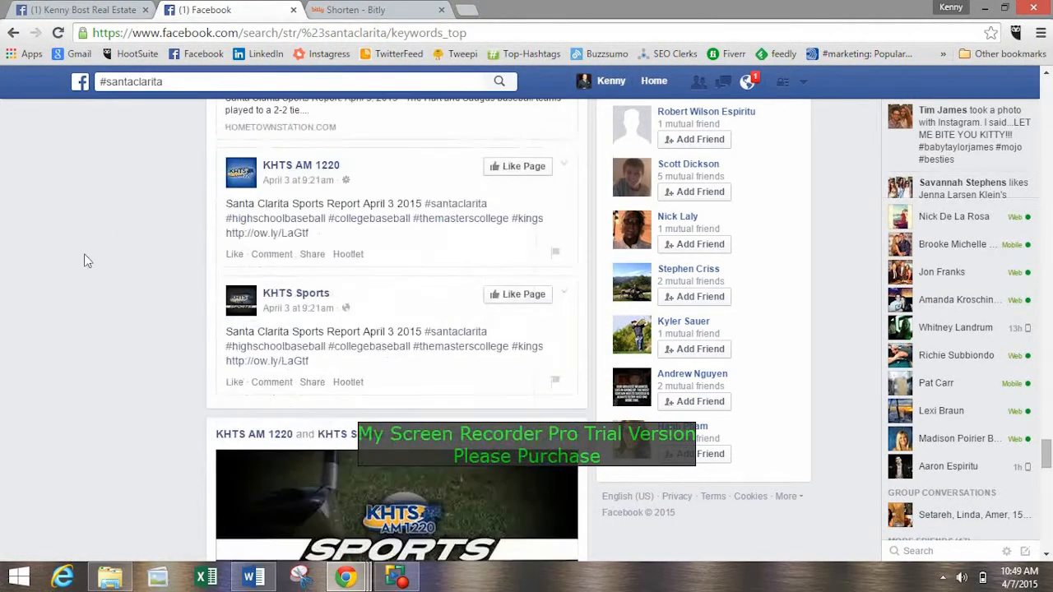
scroll(106, 258, down, 8)
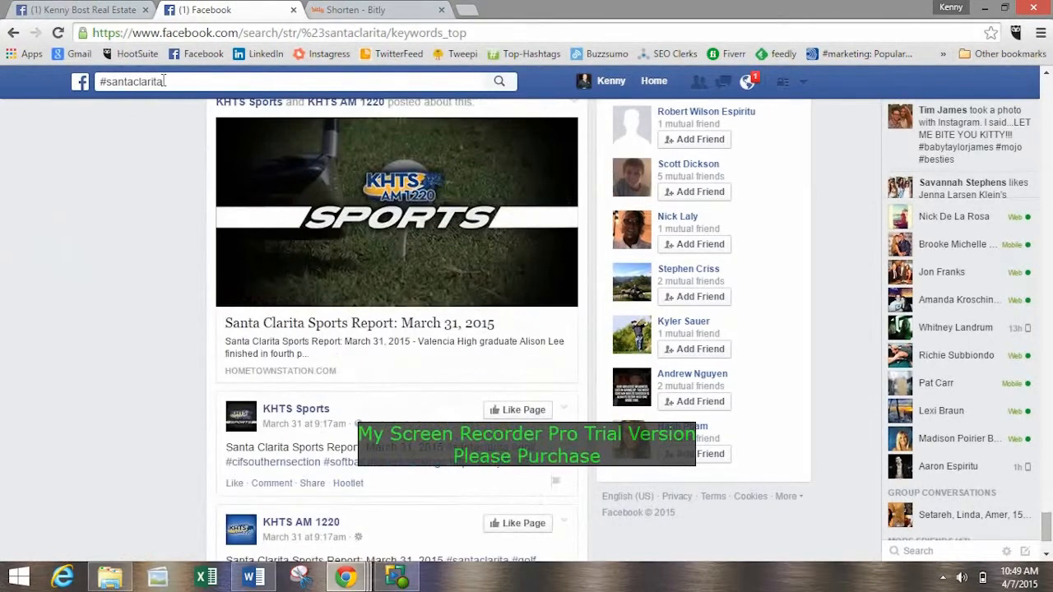
scroll(71, 272, down, 5)
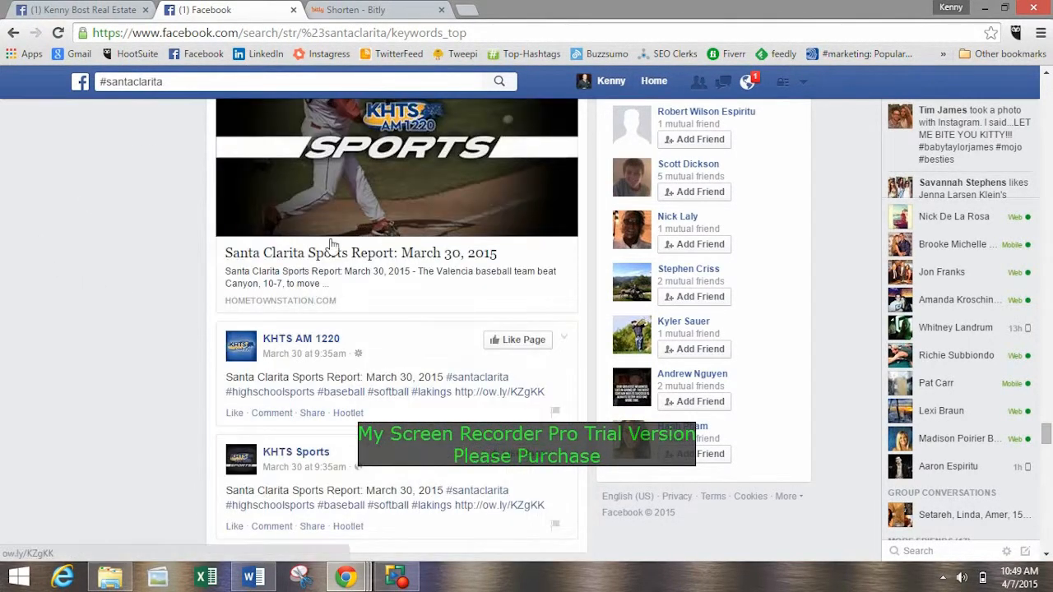
scroll(196, 243, down, 3)
scroll(196, 243, down, 20)
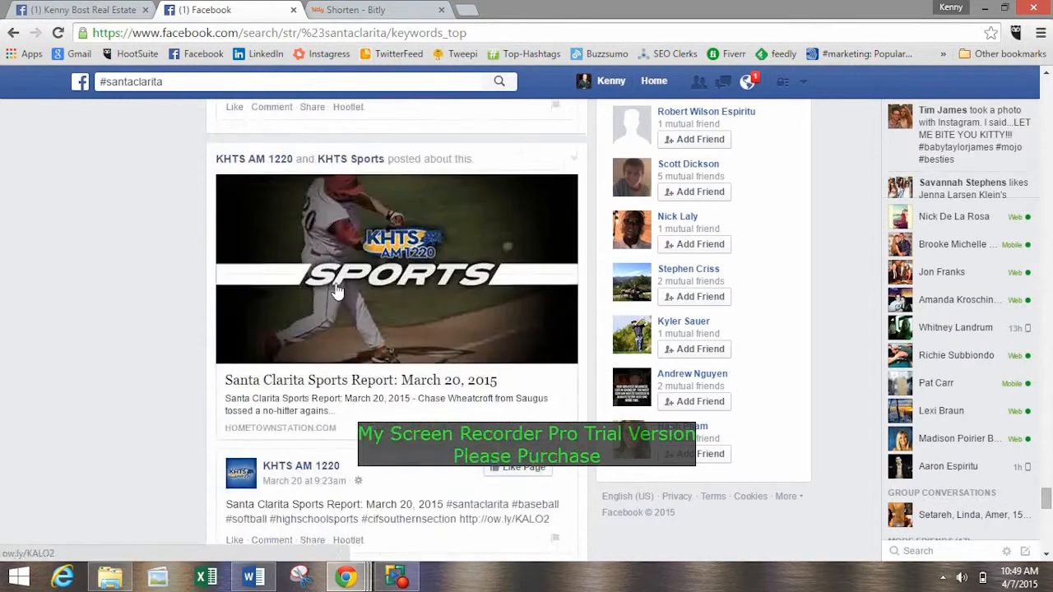
scroll(429, 358, down, 4)
Check the hashtag in the Page's draft status update, and review the #santaclarita results again back to the first post.
click(61, 10)
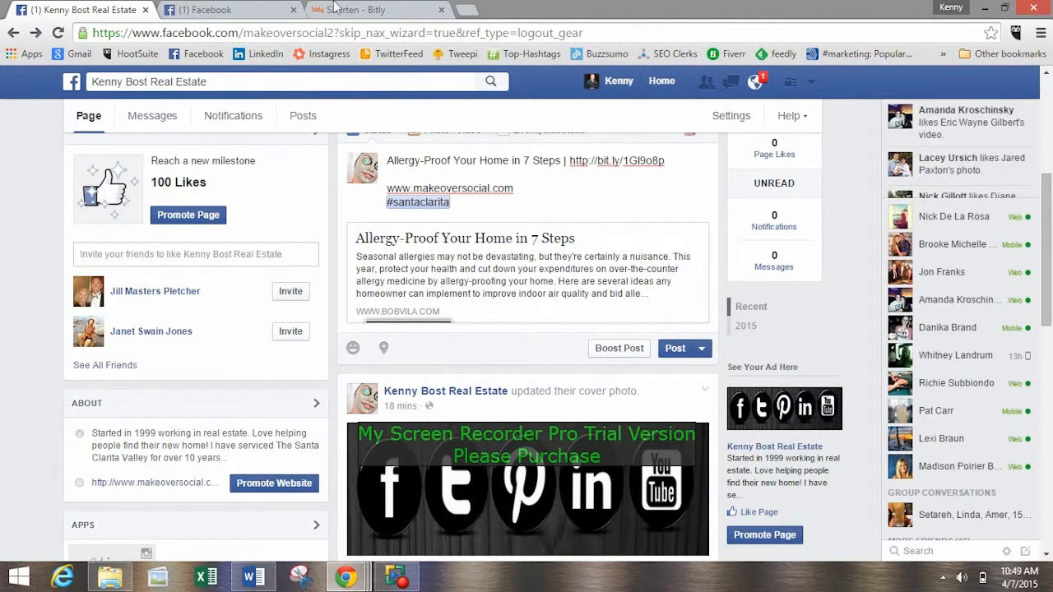
click(205, 10)
scroll(170, 280, down, 4)
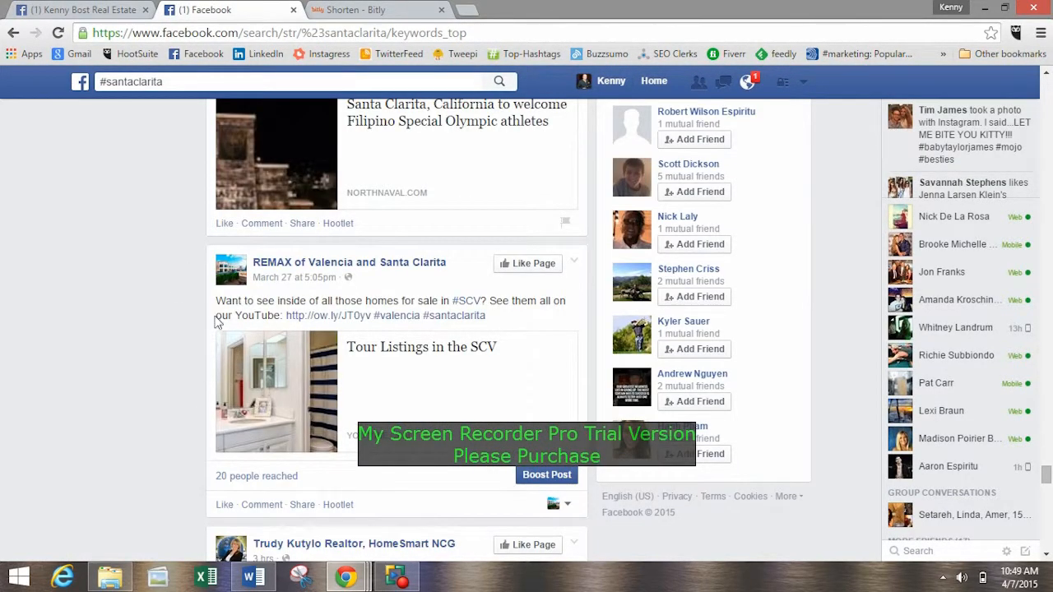
scroll(238, 329, up, 15)
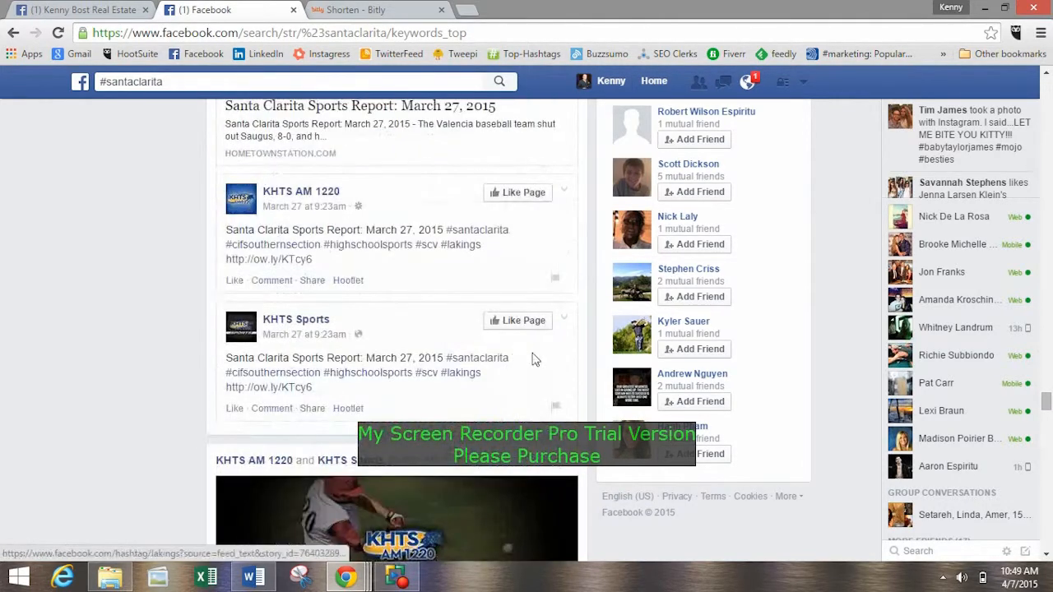
scroll(411, 353, up, 15)
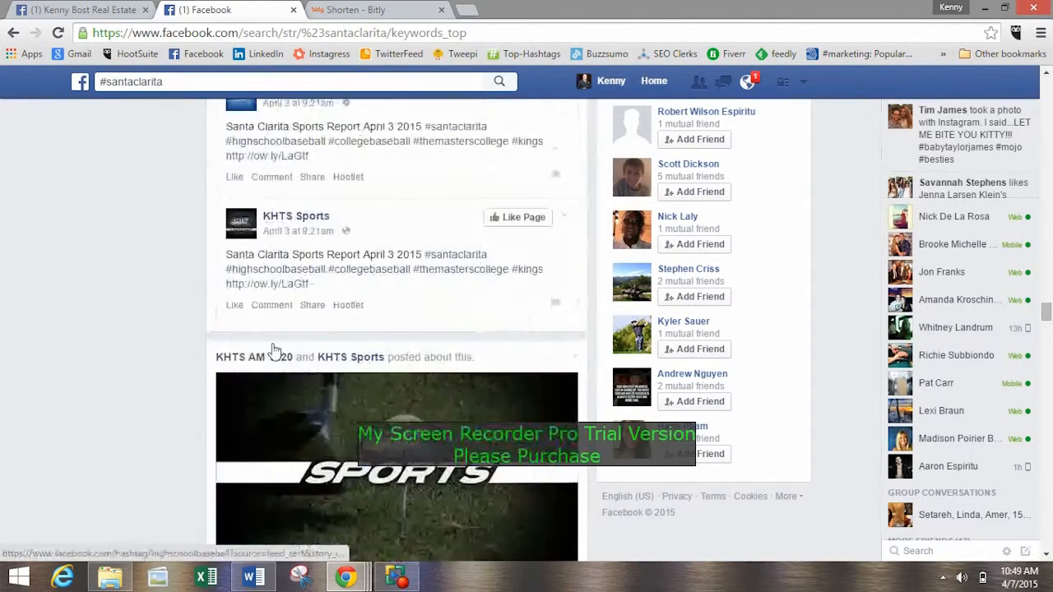
scroll(274, 349, up, 15)
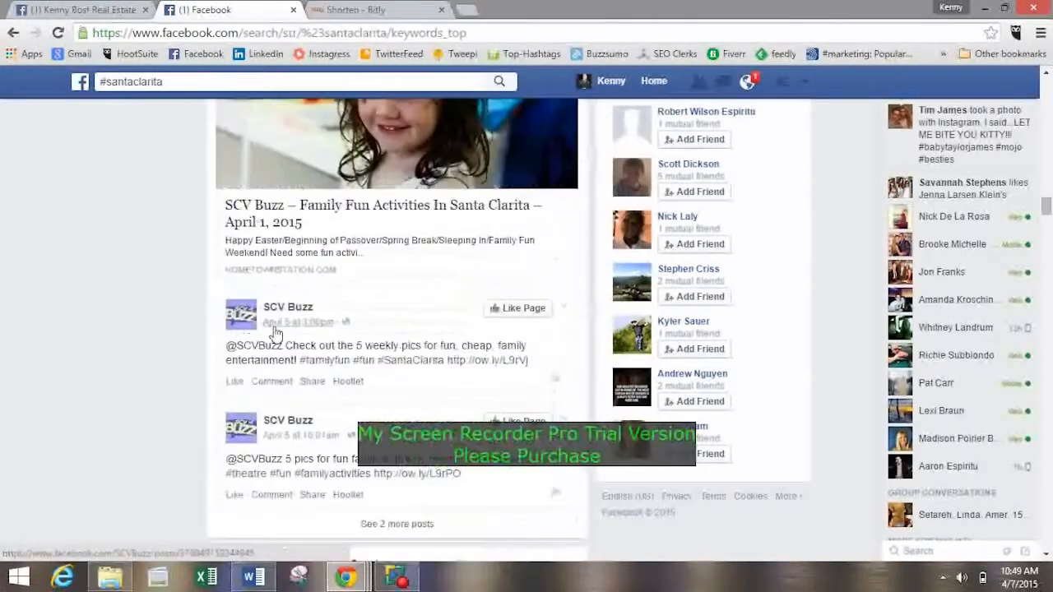
scroll(288, 341, up, 15)
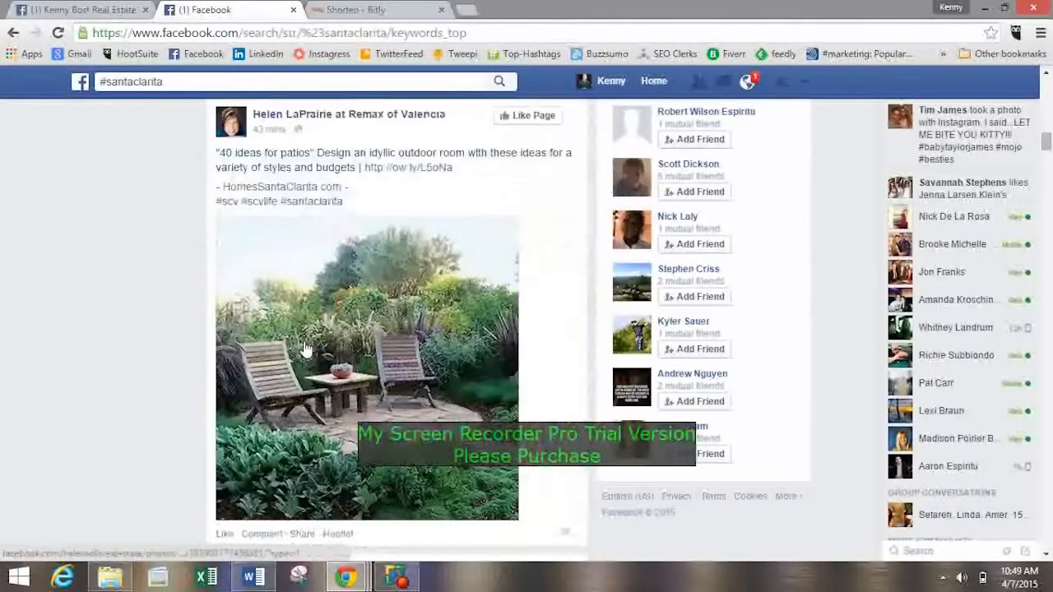
scroll(304, 350, up, 15)
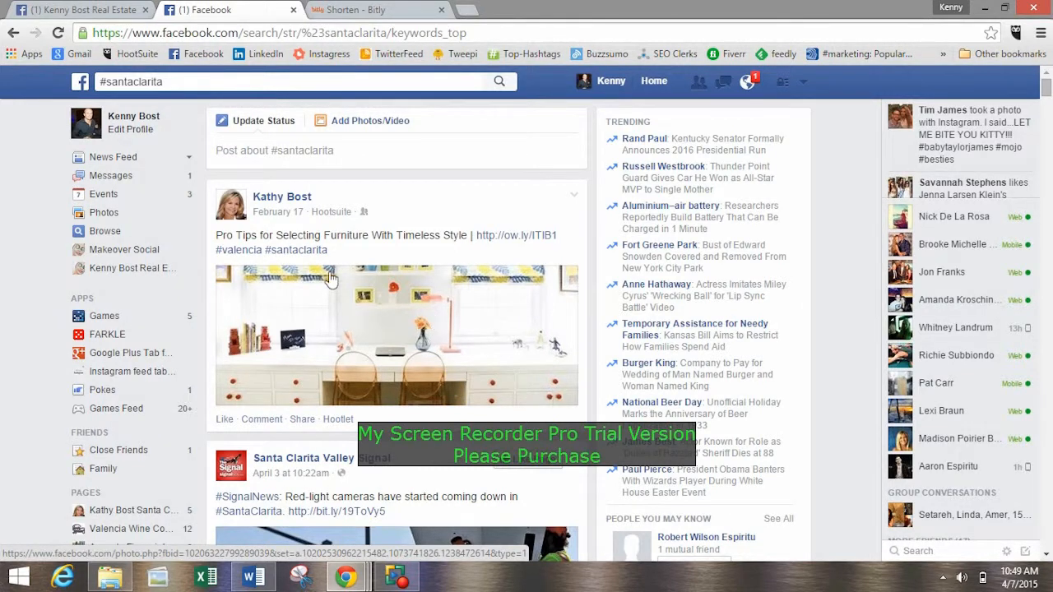
Search Facebook for the hashtag #scv instead and look through the posts that use it.
click(195, 81)
click(195, 81)
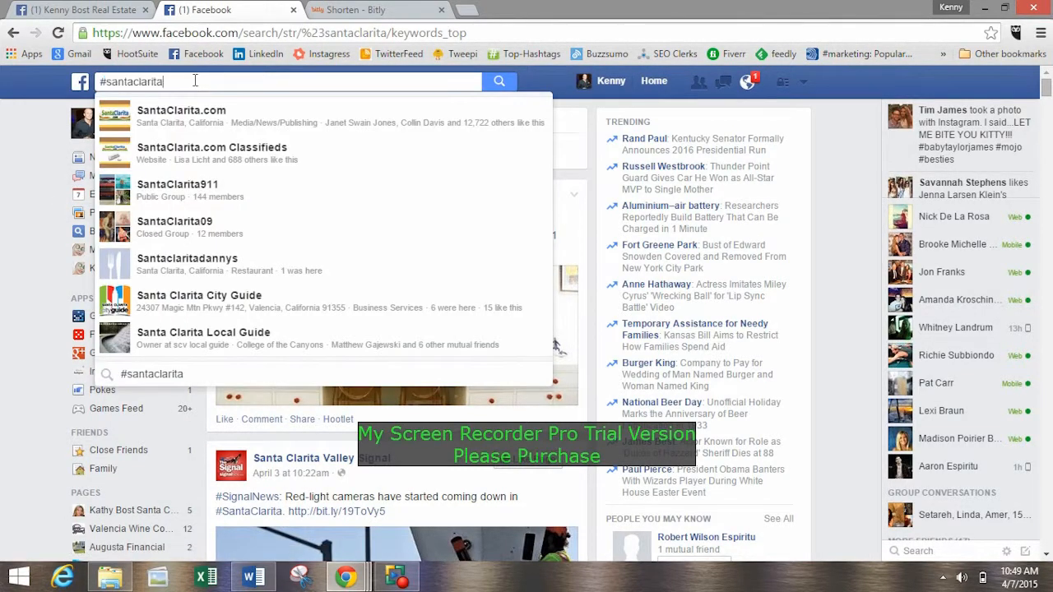
key(BackSpace)
key(BackSpace)
key(BackSpace)
key(BackSpace)
key(BackSpace)
key(BackSpace)
key(BackSpace)
key(BackSpace)
key(BackSpace)
key(BackSpace)
key(BackSpace)
key(BackSpace)
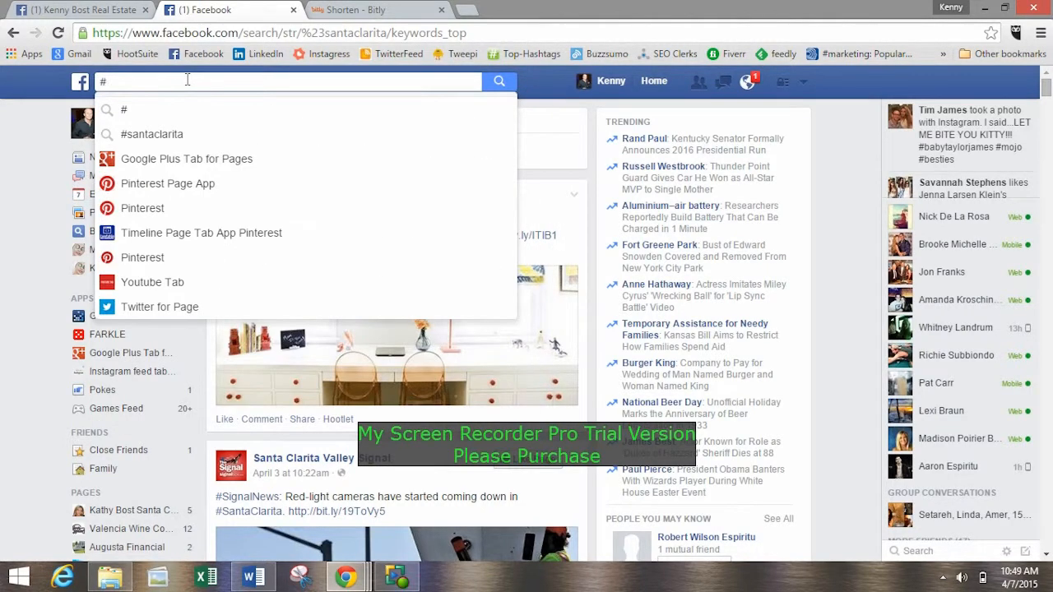
text(scv)
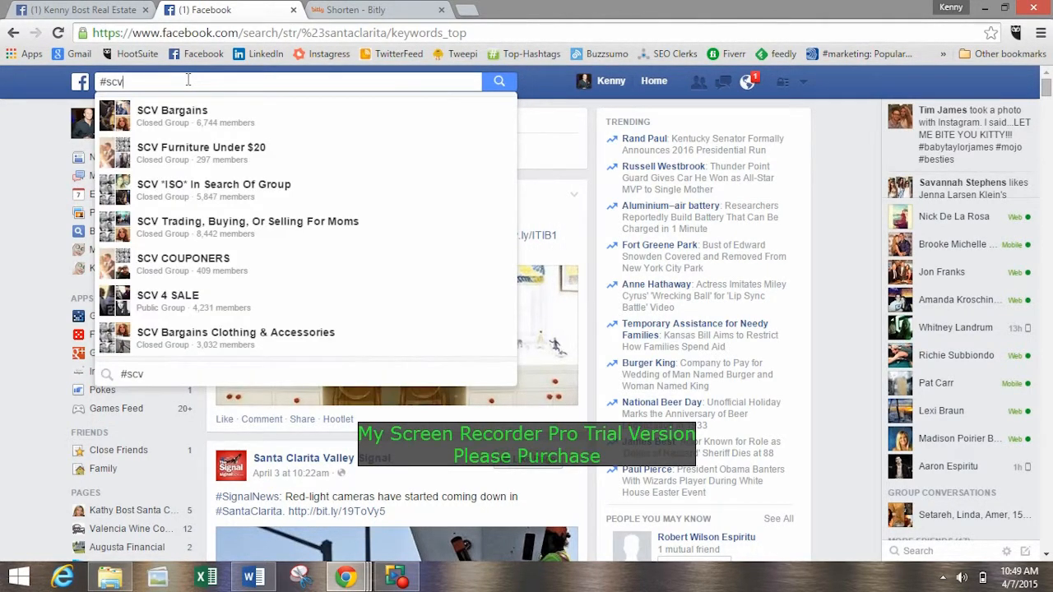
key(Return)
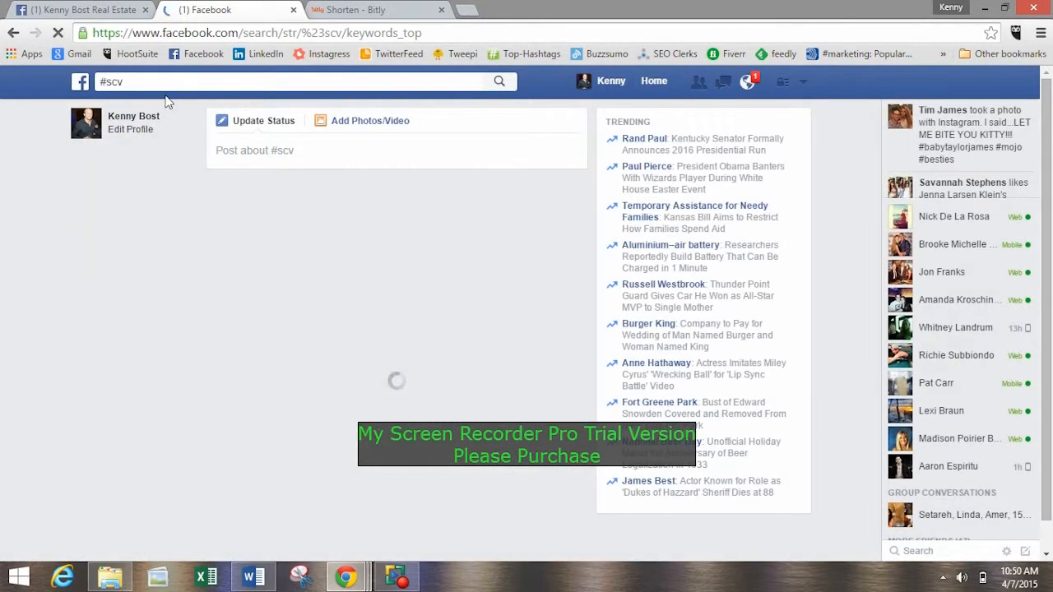
scroll(295, 210, down, 6)
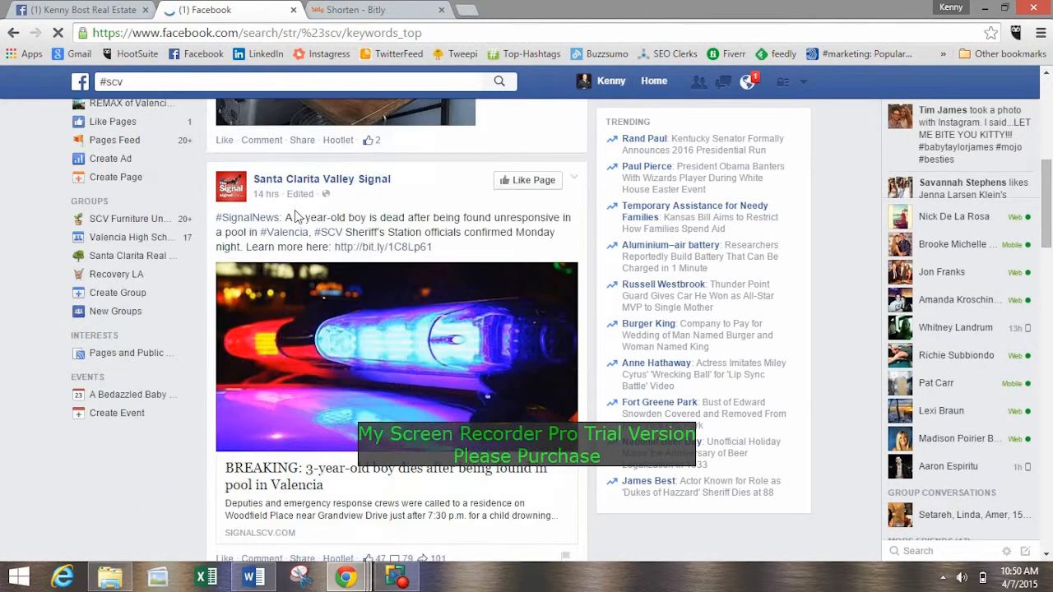
scroll(387, 272, down, 10)
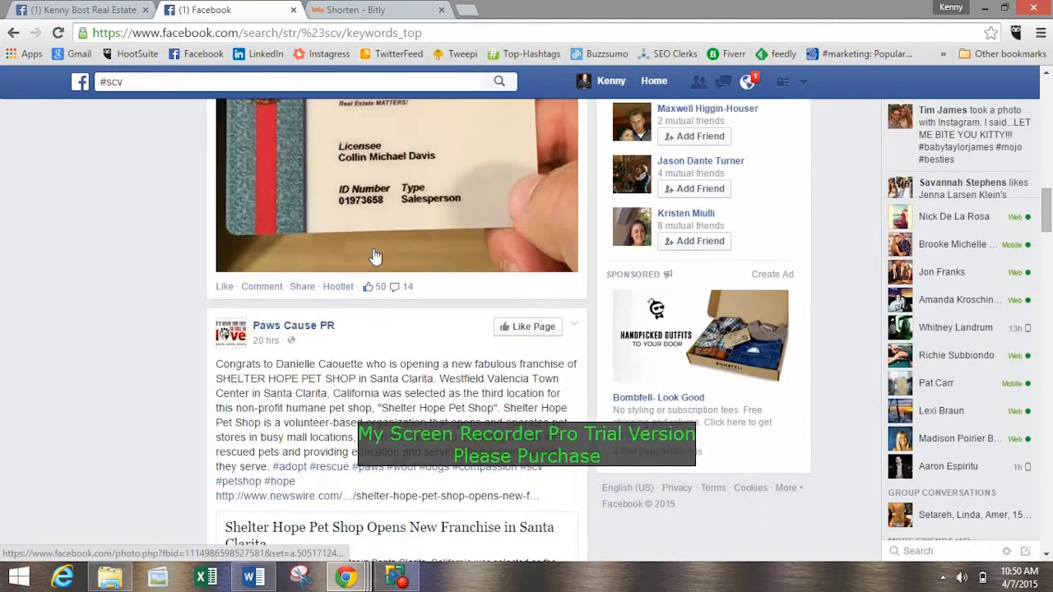
scroll(374, 256, down, 12)
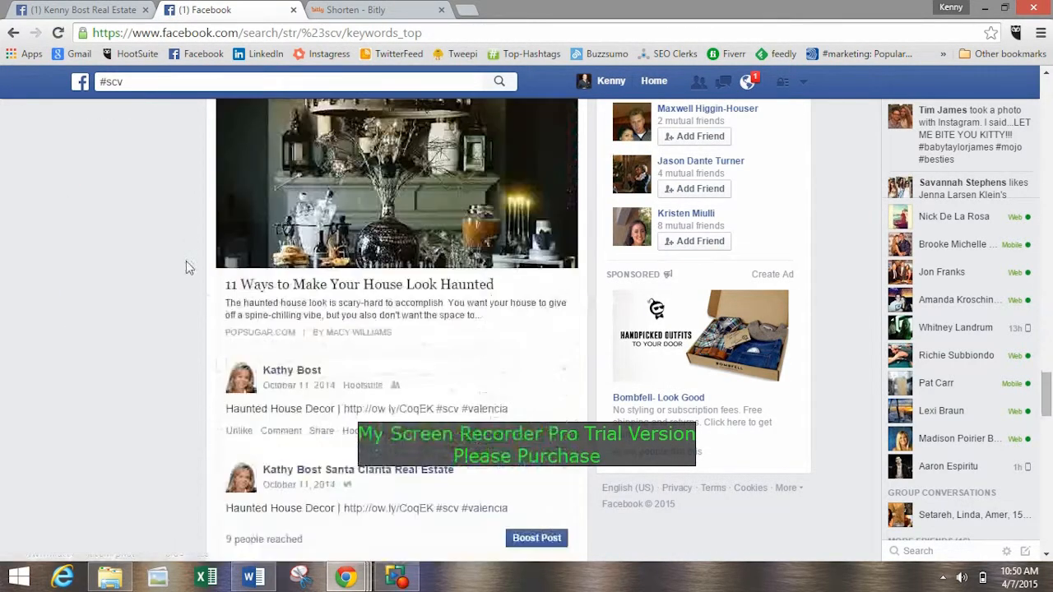
scroll(186, 261, up, 10)
Return to the real estate Page and add #scv after #santaclarita in the draft status update.
click(87, 9)
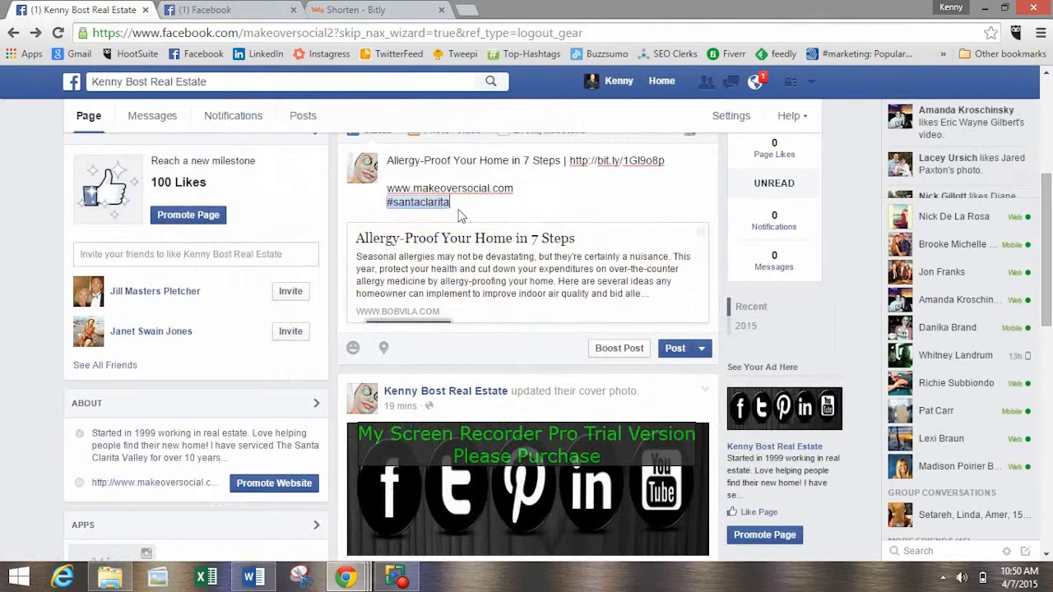
text(#s)
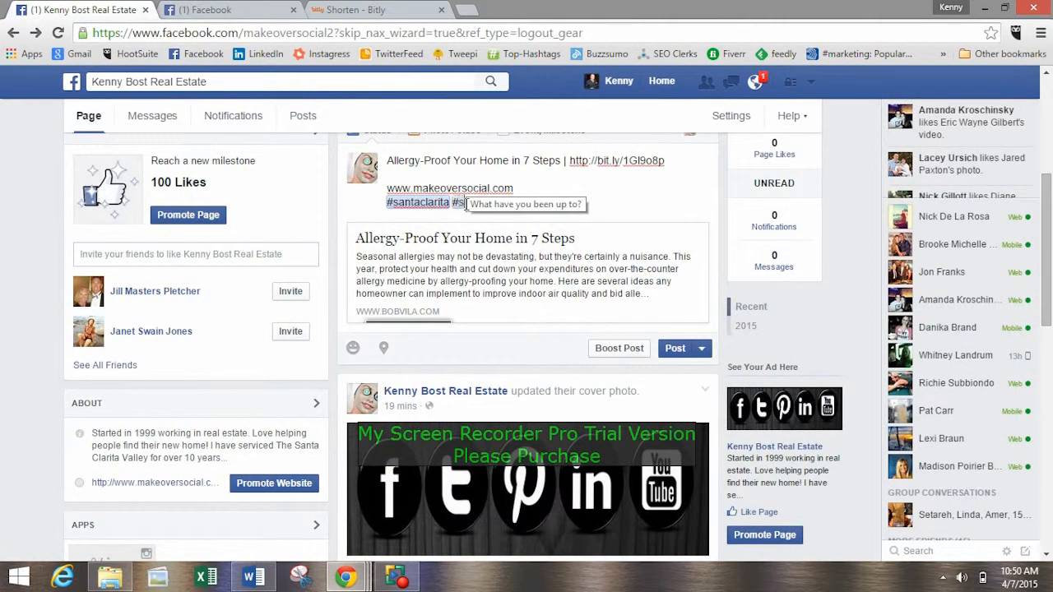
text(cv)
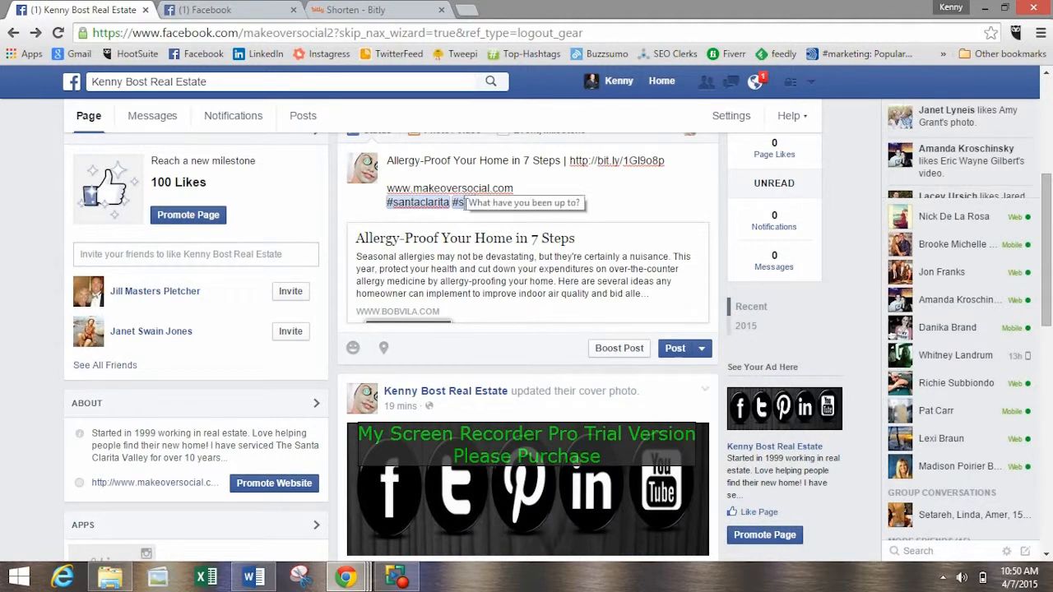
Review the #scv search results again to see how local businesses such as Valencia Wine Company place links, website and hashtags.
click(237, 9)
scroll(299, 378, down, 10)
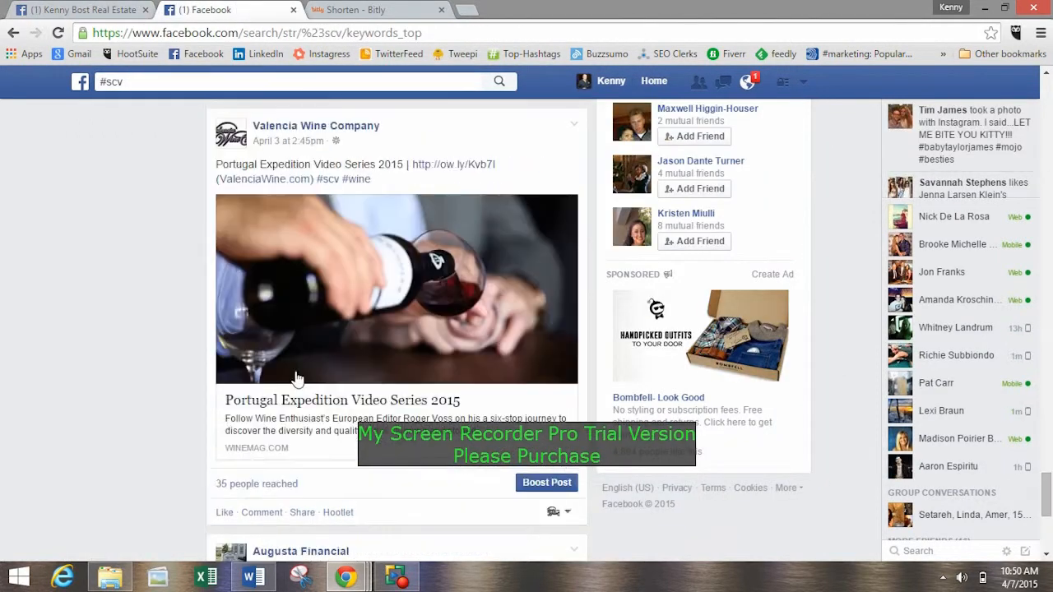
scroll(277, 319, up, 12)
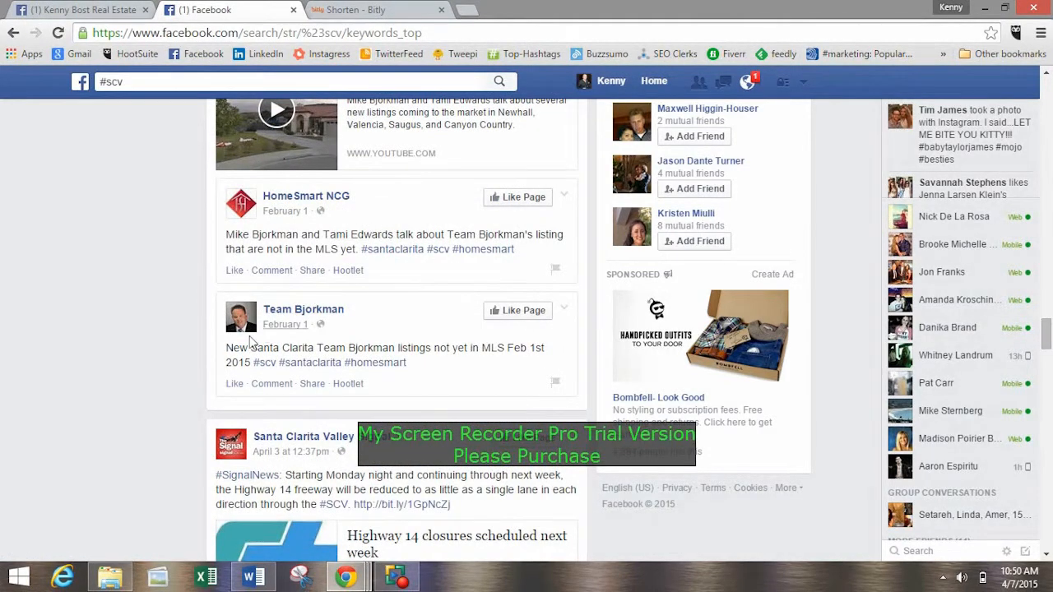
scroll(376, 321, down, 5)
scroll(289, 288, up, 1)
scroll(289, 288, down, 2)
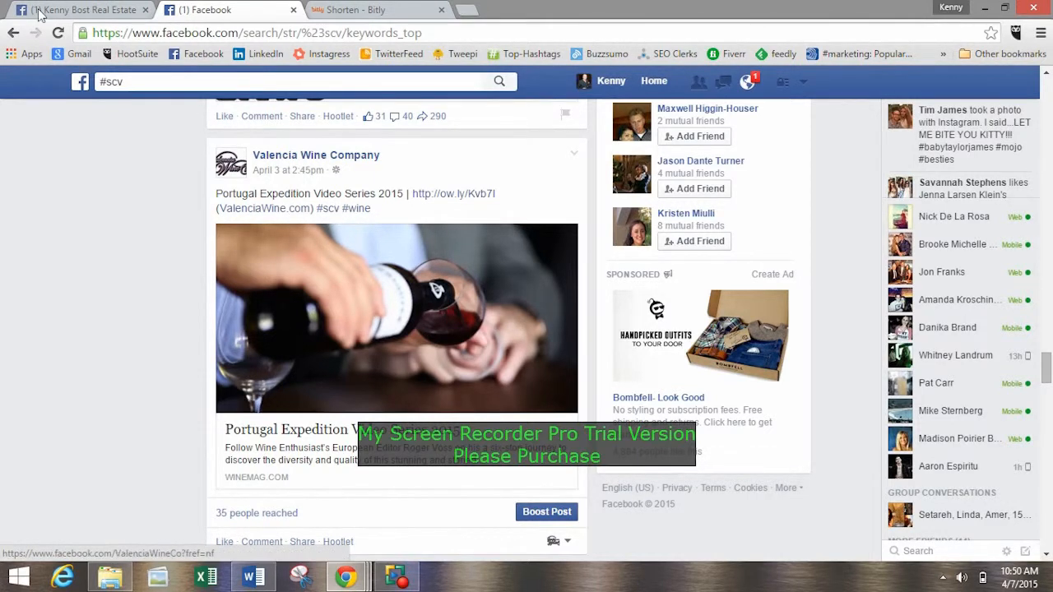
click(66, 10)
click(234, 11)
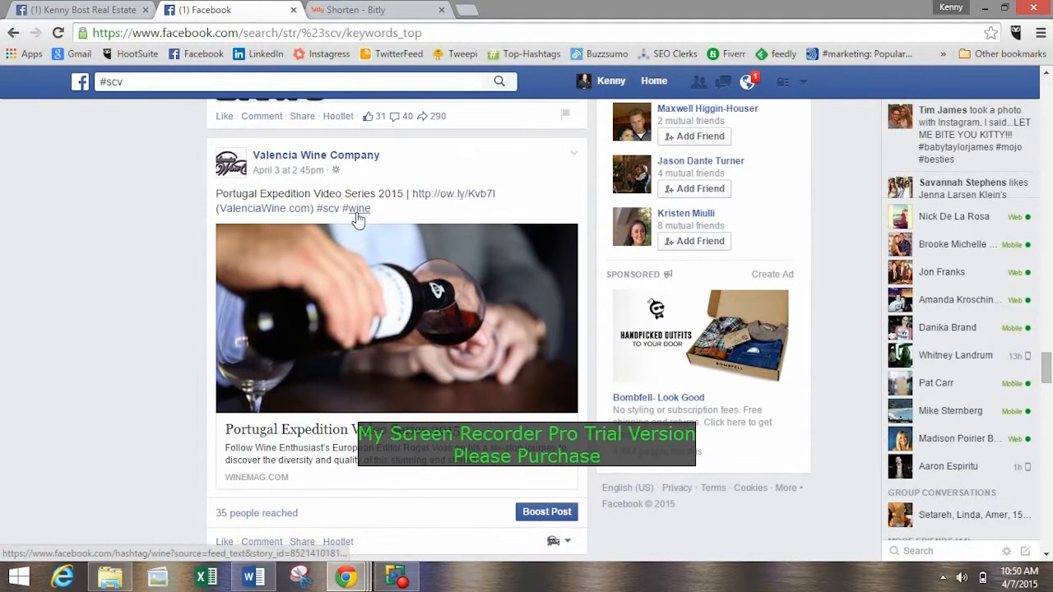
Return to the real estate Page's draft status update and add #scvlife and #valencia after #scv.
click(66, 10)
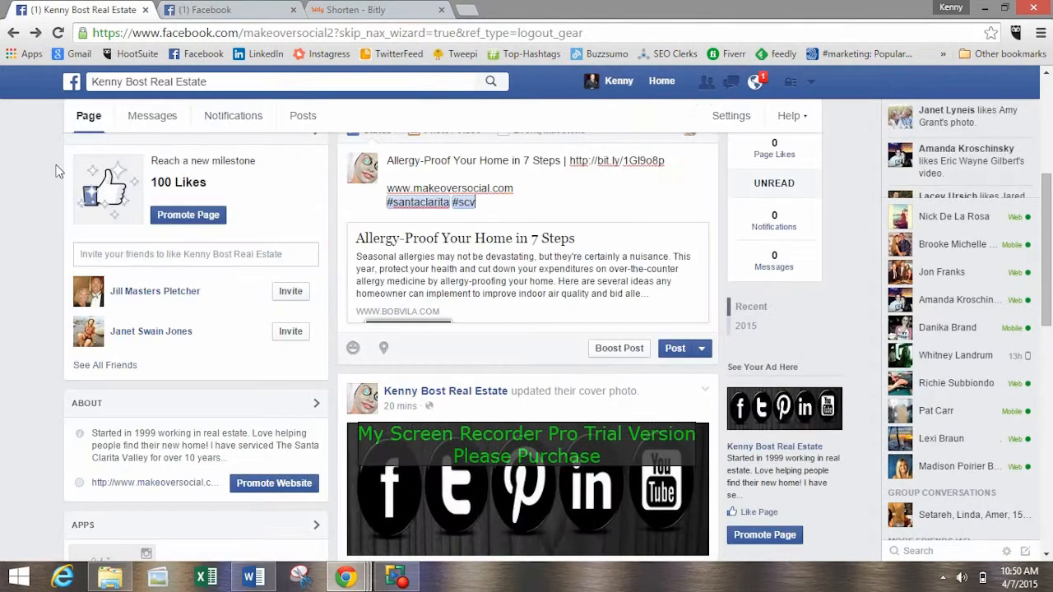
drag(591, 162, 627, 163)
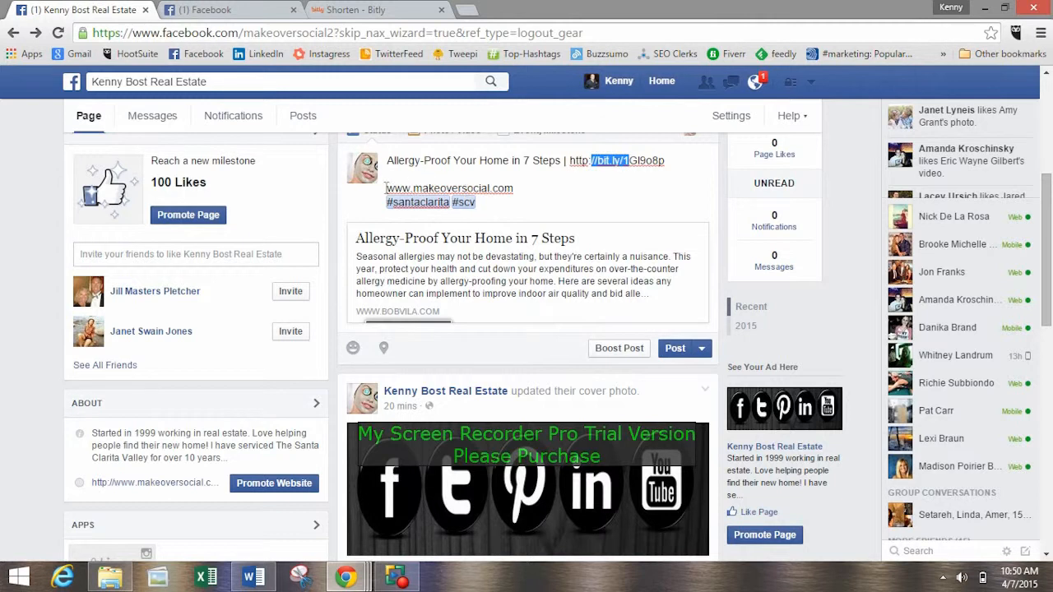
drag(412, 189, 474, 186)
click(488, 187)
text(scvlife #)
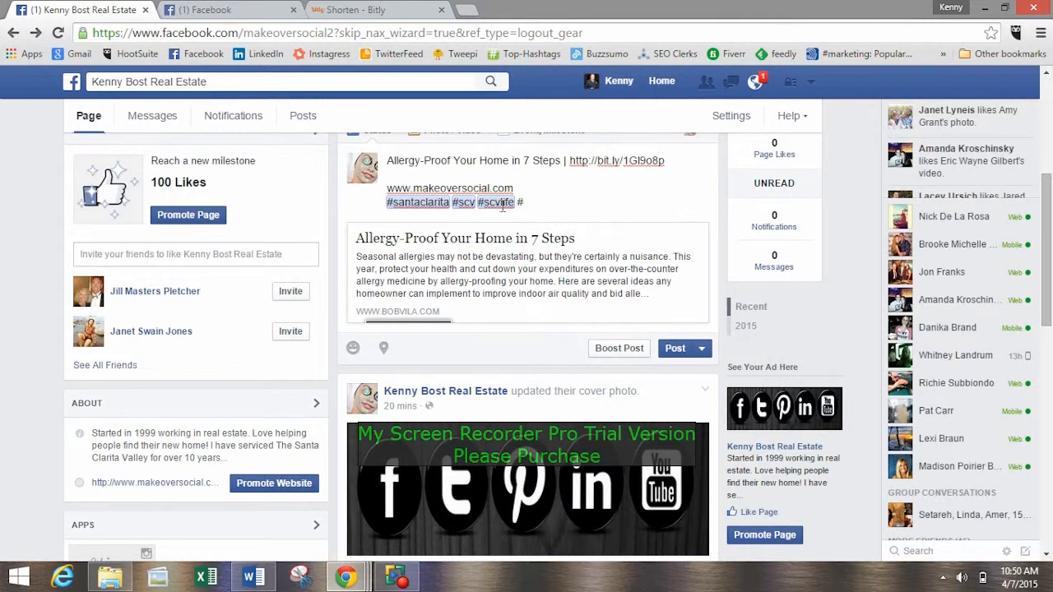
text(valencia #)
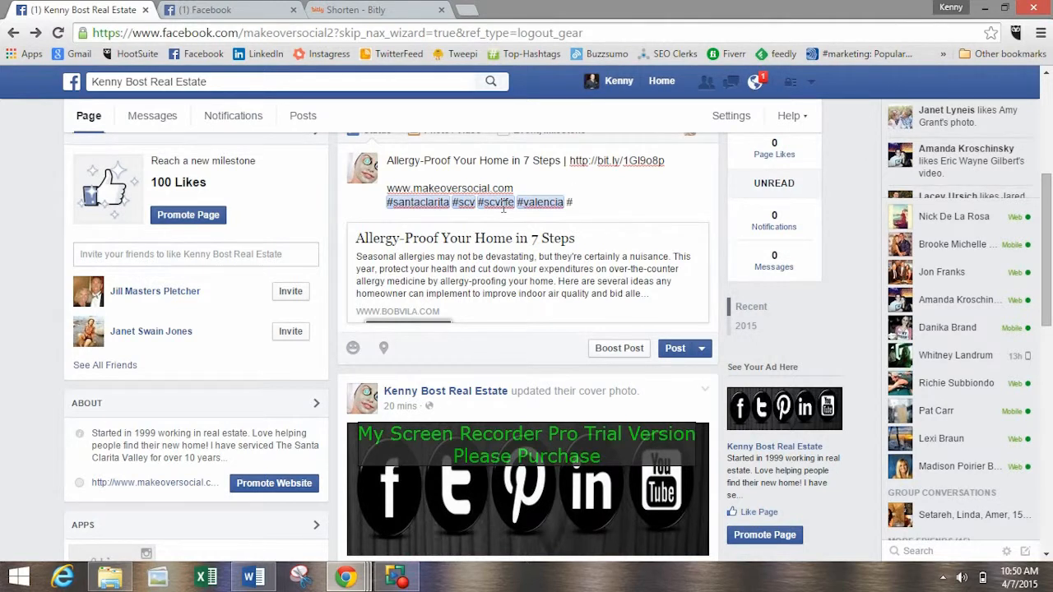
text(interior)
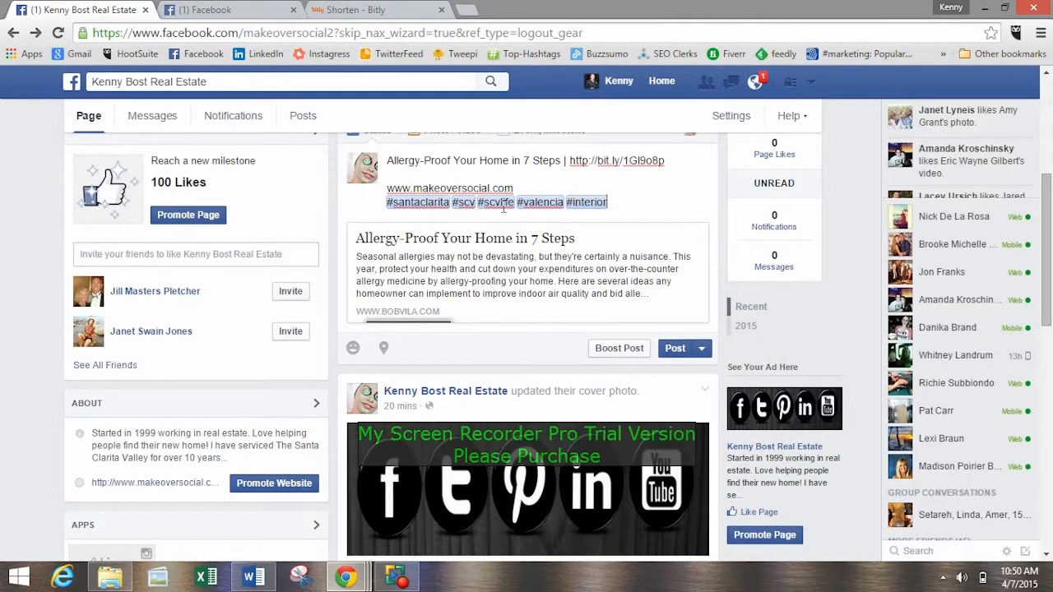
text(design)
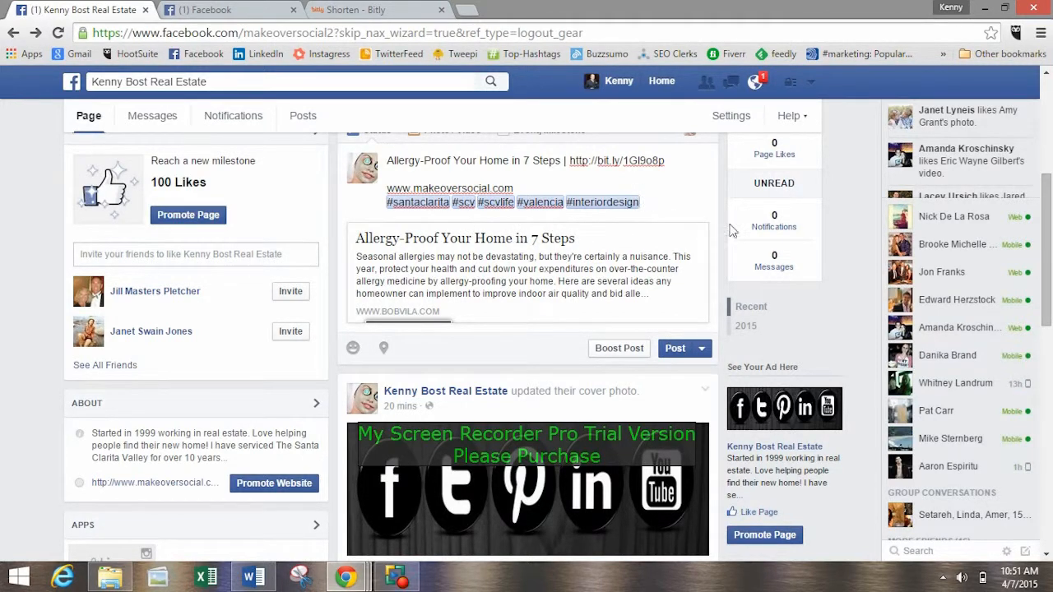
Add #interiordesign as the last hashtag in the draft, and replace it with #home.
drag(638, 201, 573, 202)
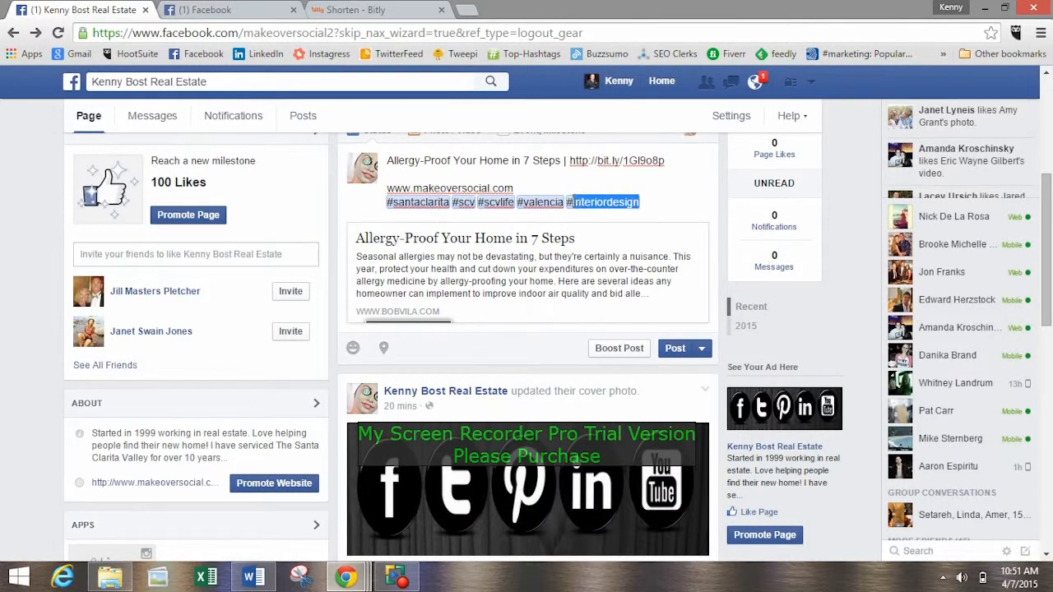
key(BackSpace)
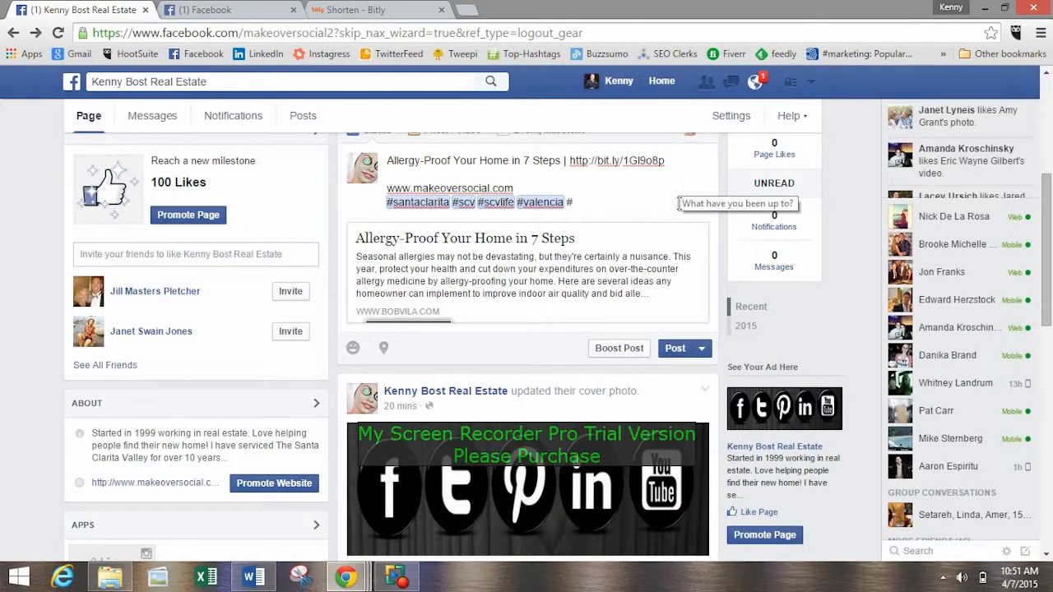
text(home)
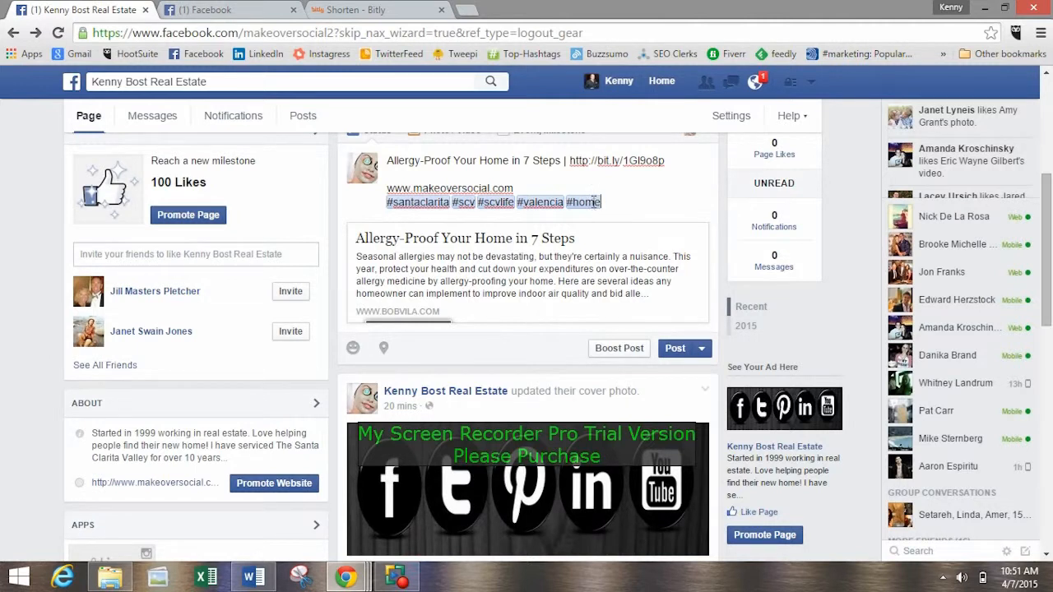
Remove #home from the draft's hashtags and re-enter #valencia as the last one.
scroll(593, 201, up, 1)
scroll(593, 201, down, 1)
drag(604, 204, 516, 203)
key(BackSpace)
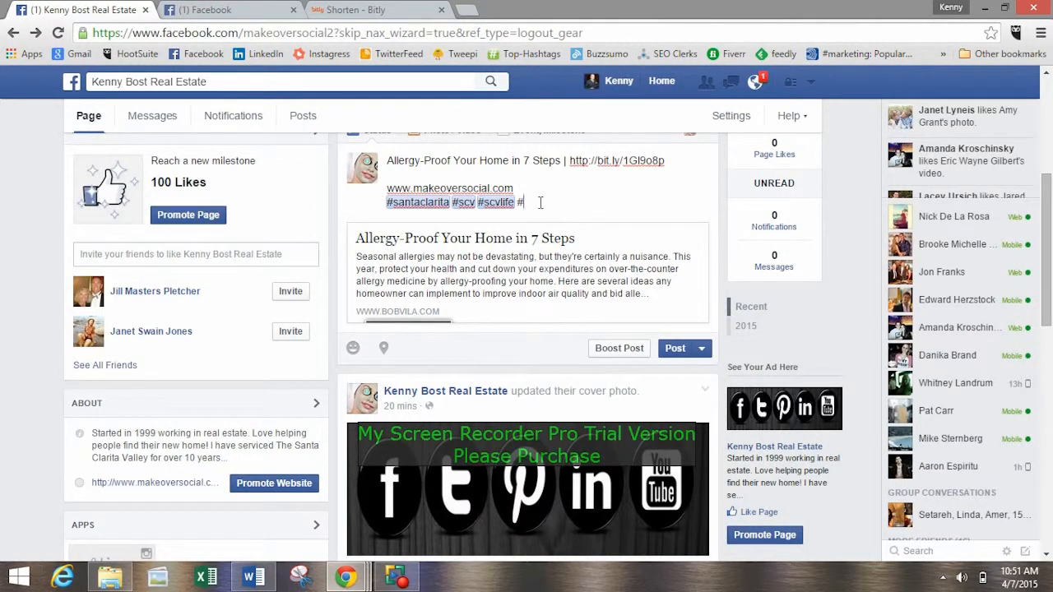
text(valencia)
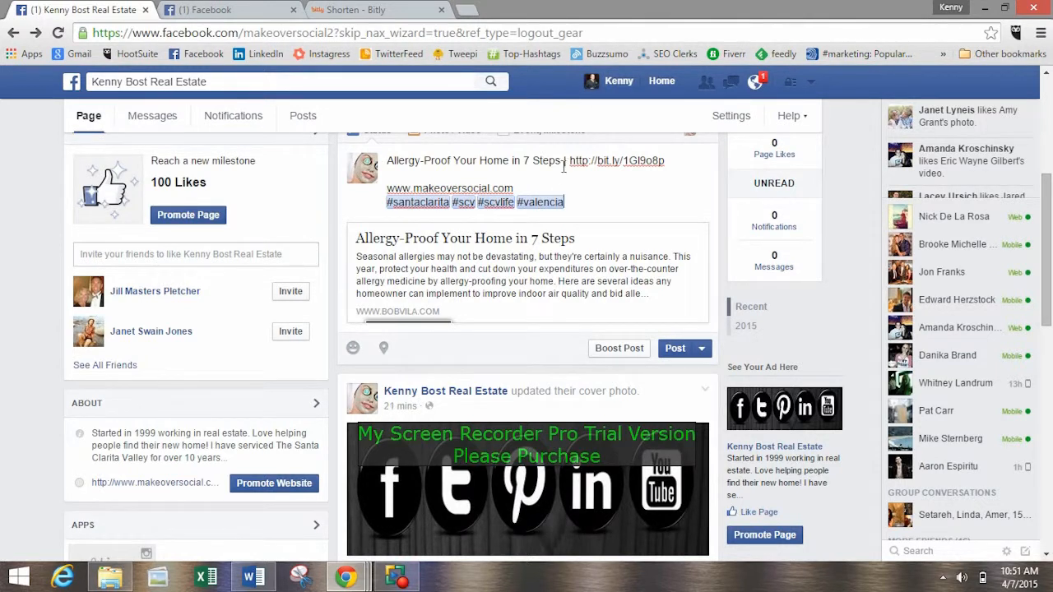
Remove the article's link preview from the draft status update, keeping the text, short link and hashtags.
scroll(627, 294, up, 2)
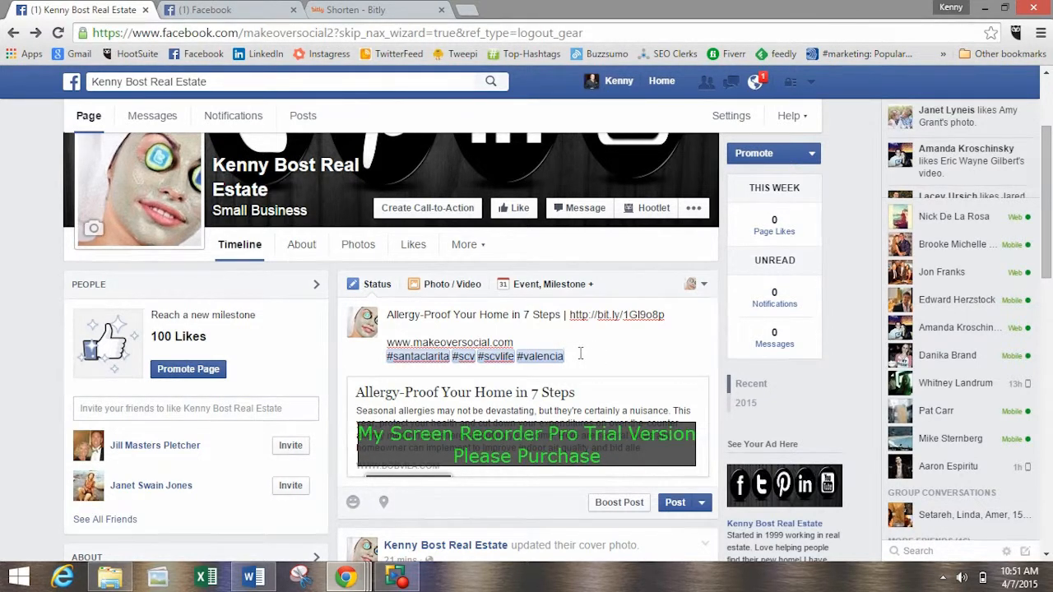
click(701, 388)
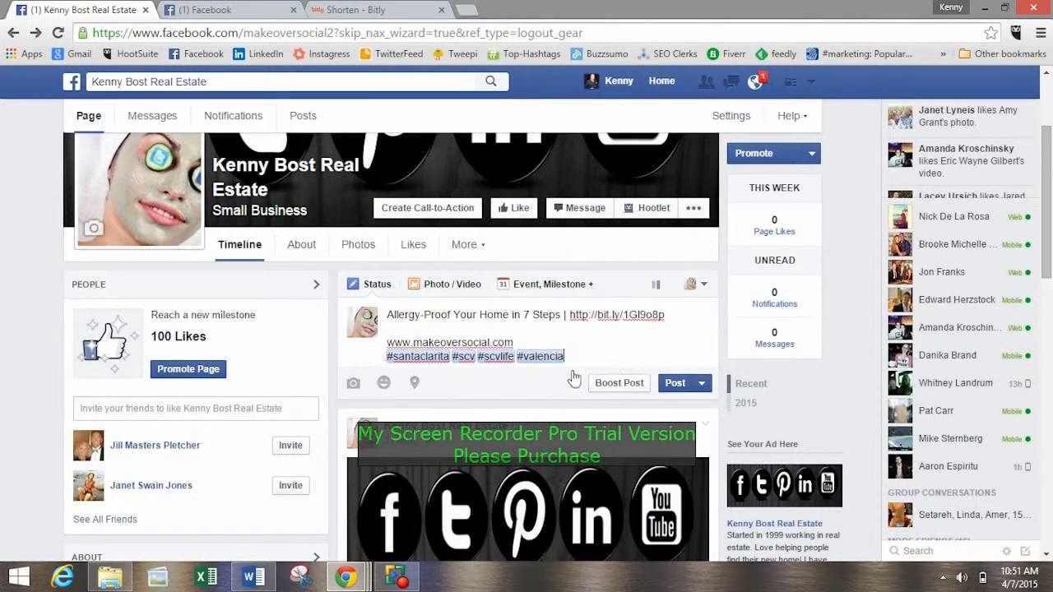
scroll(691, 343, down, 2)
click(700, 233)
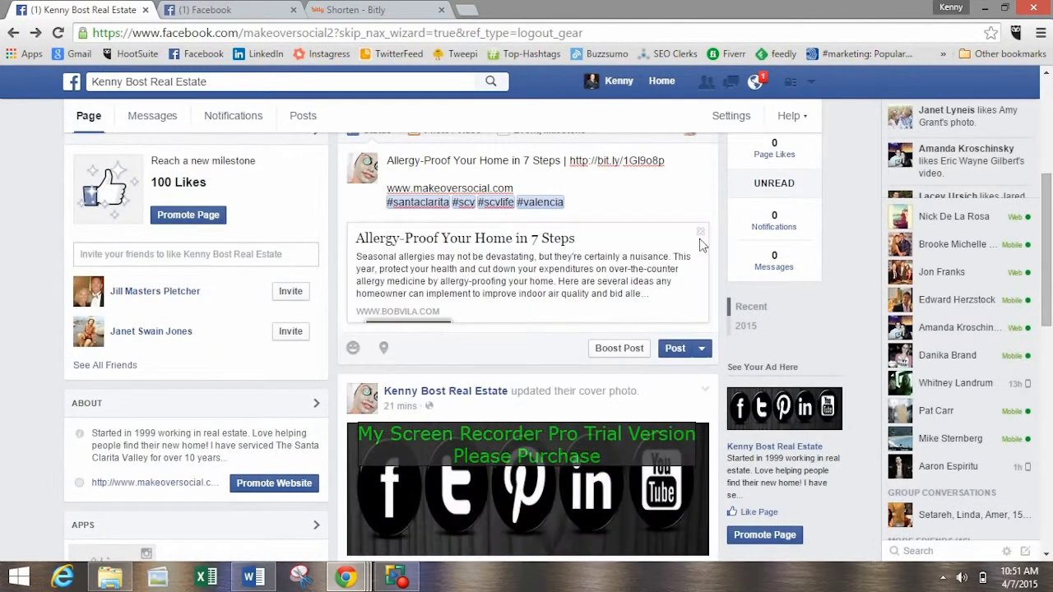
click(700, 236)
scroll(534, 227, up, 3)
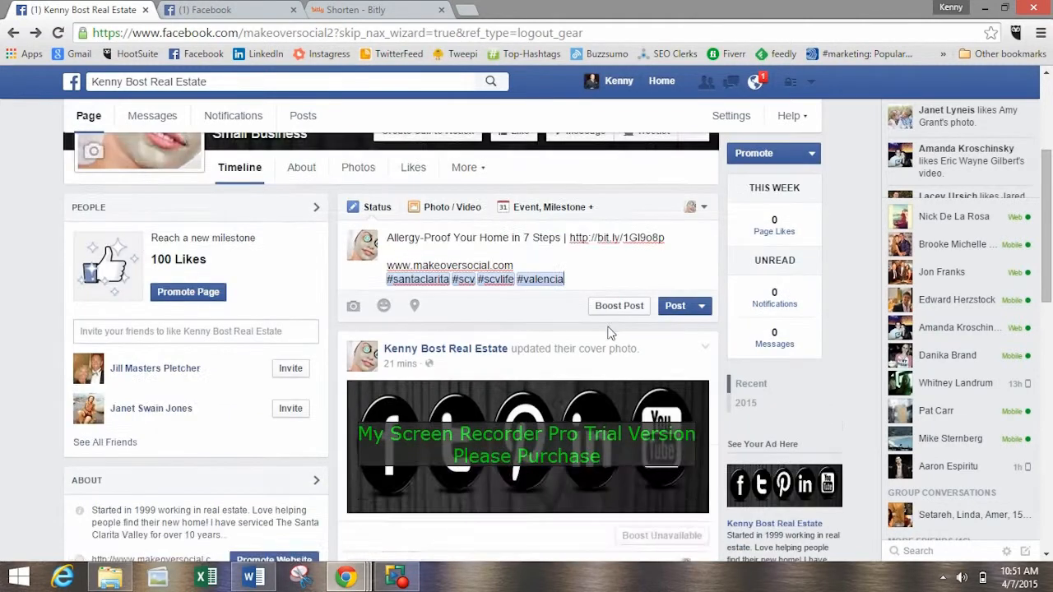
Load the bobvila.com article "Allergy-Proof Your Home in 7 Steps" in place of the Bitly page, using its copied address.
click(280, 10)
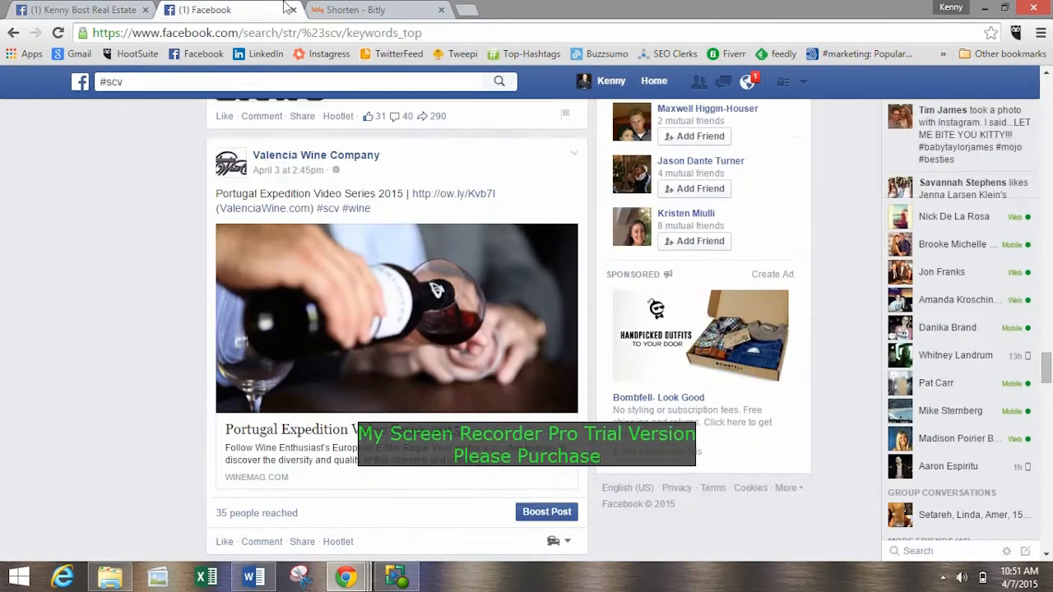
click(337, 10)
click(355, 29)
text(http://bit.ly/1Gl9o8p)
key(Return)
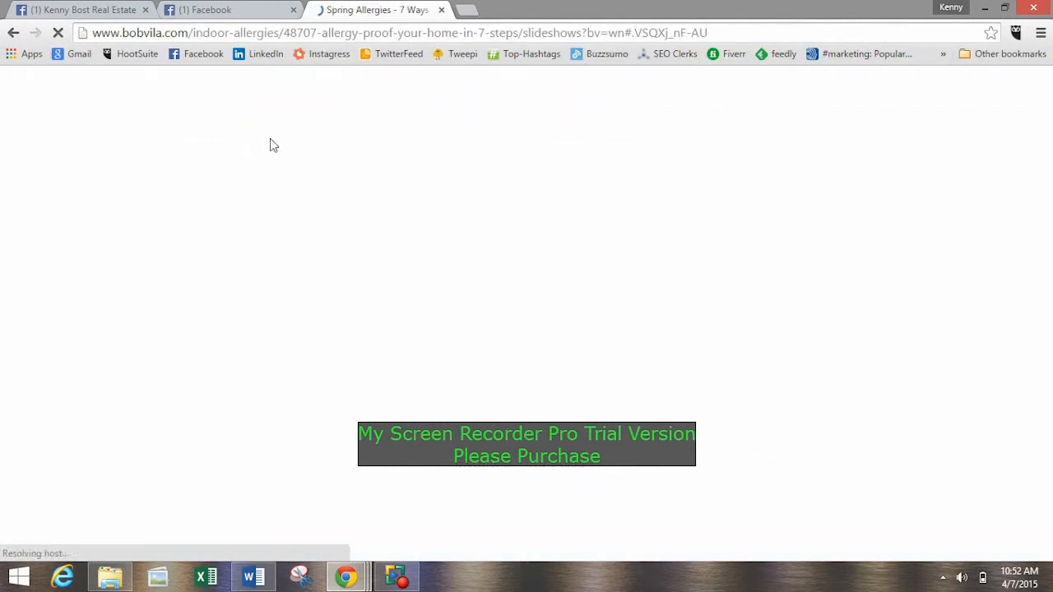
Begin the article's slideshow and advance to the third slide, which pictures the red vacuum cleaner.
scroll(308, 222, down, 5)
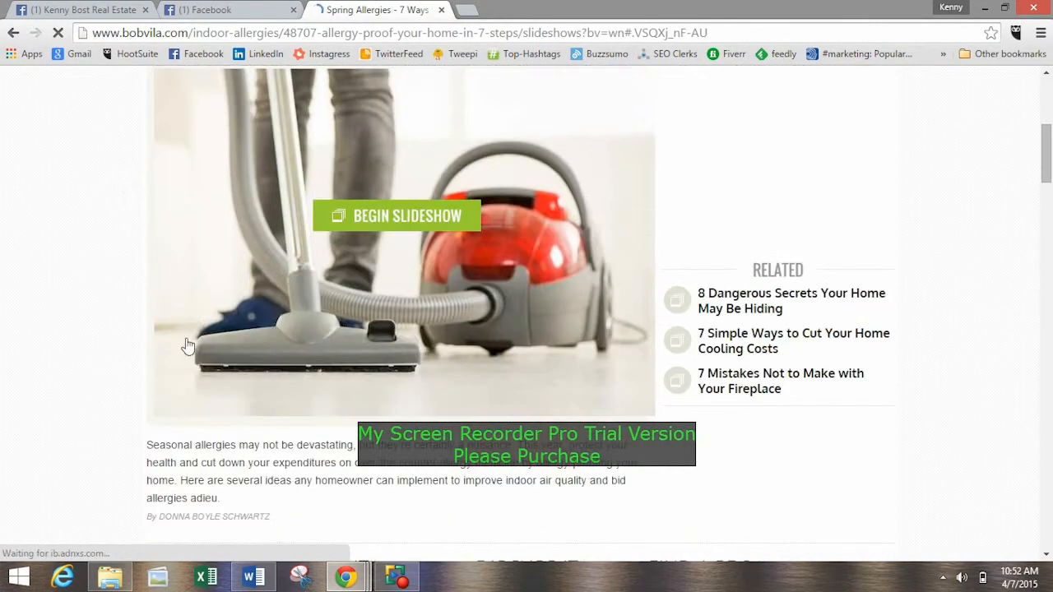
scroll(781, 429, up, 3)
scroll(785, 424, down, 3)
scroll(454, 327, up, 2)
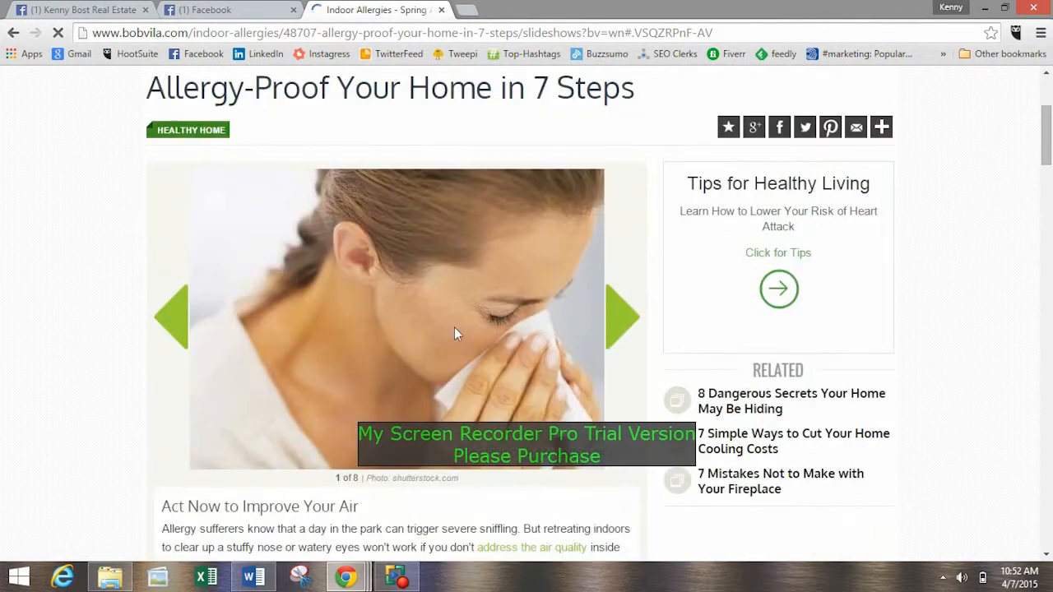
right_click(502, 329)
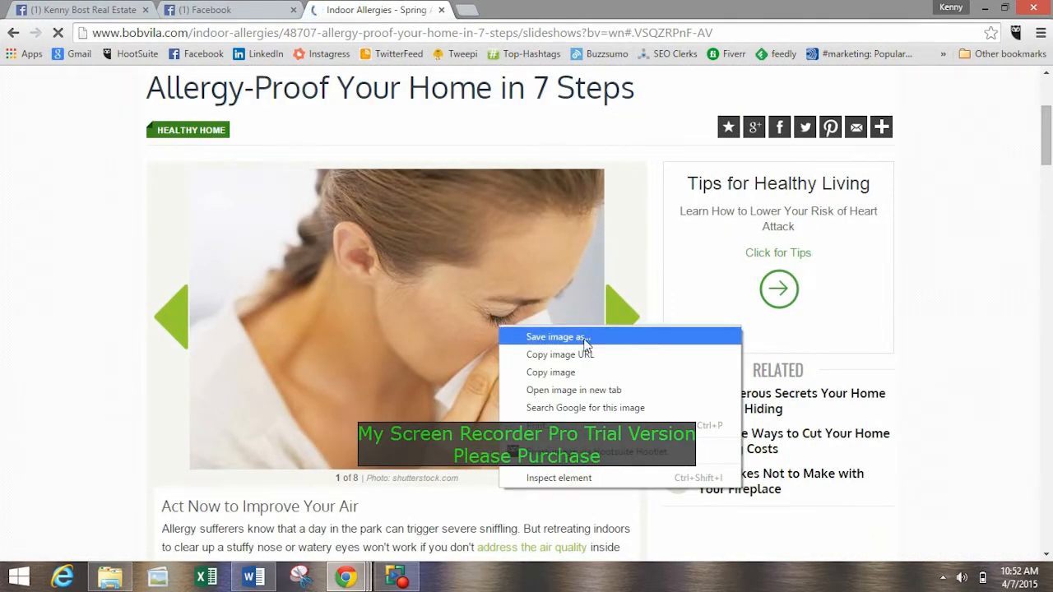
click(619, 319)
click(629, 357)
click(626, 357)
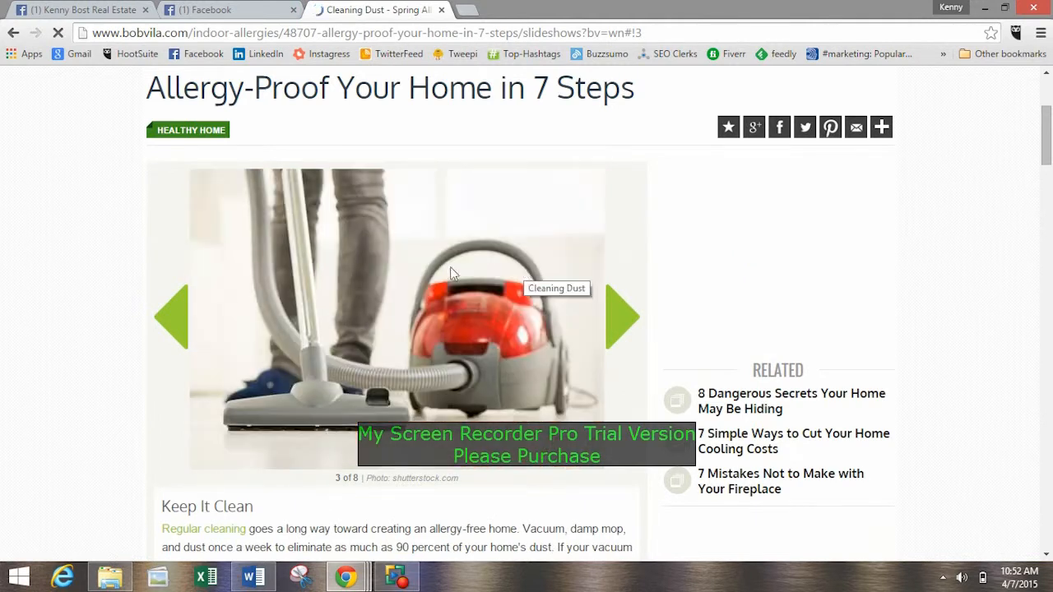
Save the vacuum cleaner picture to the Desktop as a JPEG image named vacuum.
right_click(513, 298)
click(540, 310)
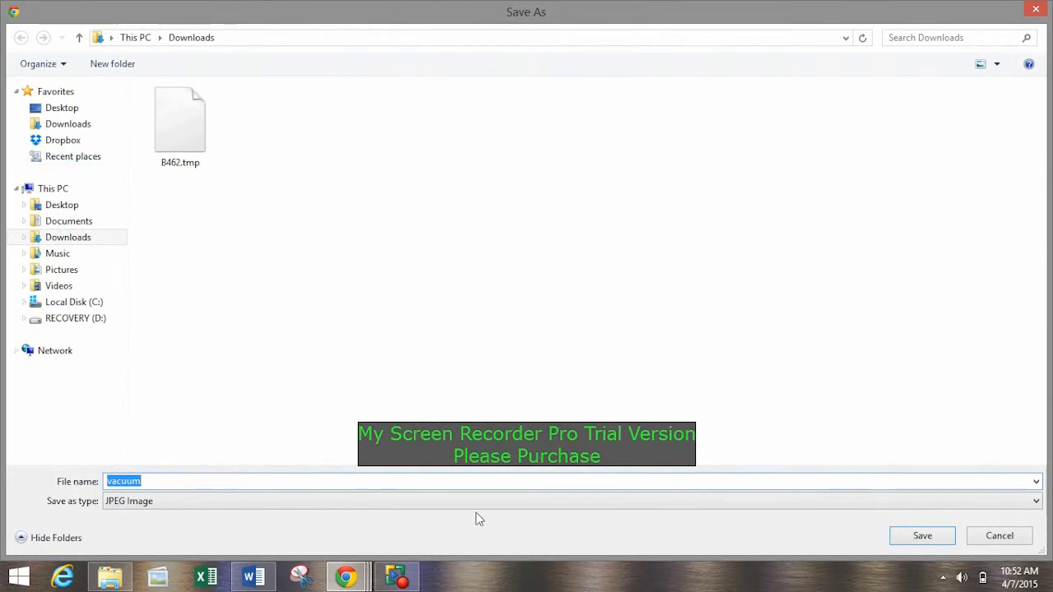
click(60, 107)
click(921, 536)
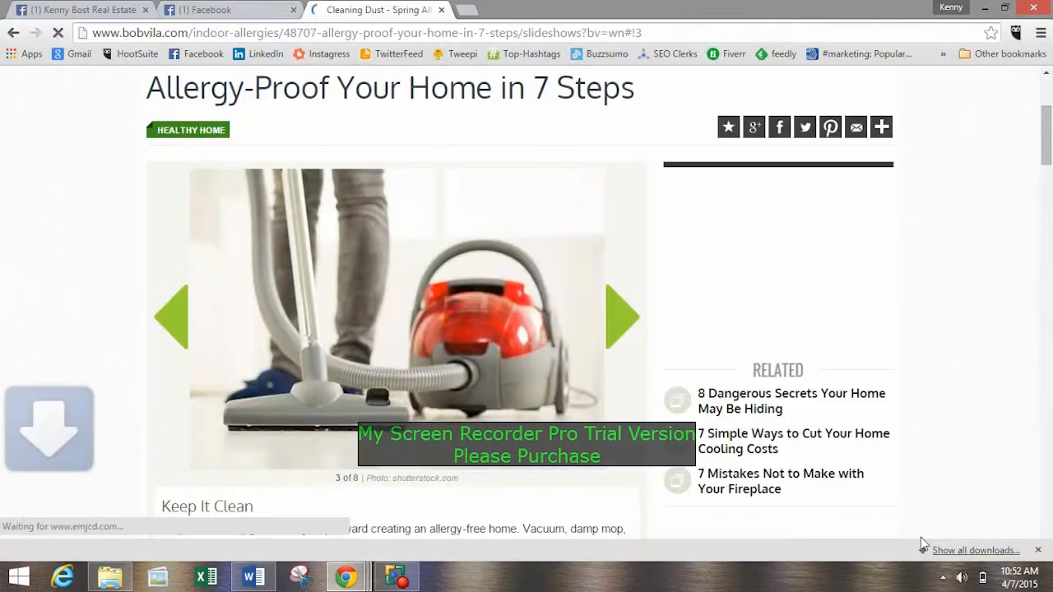
Return to the real estate Page and attach the vacuum image from the Desktop to the draft post as an uploaded photo.
click(228, 8)
click(115, 8)
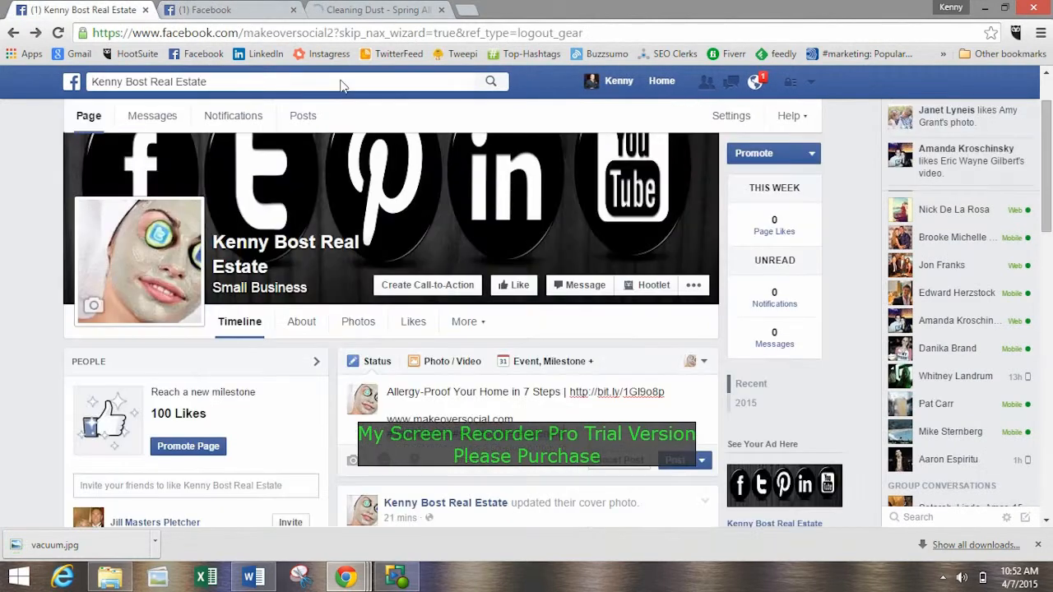
scroll(658, 329, down, 1)
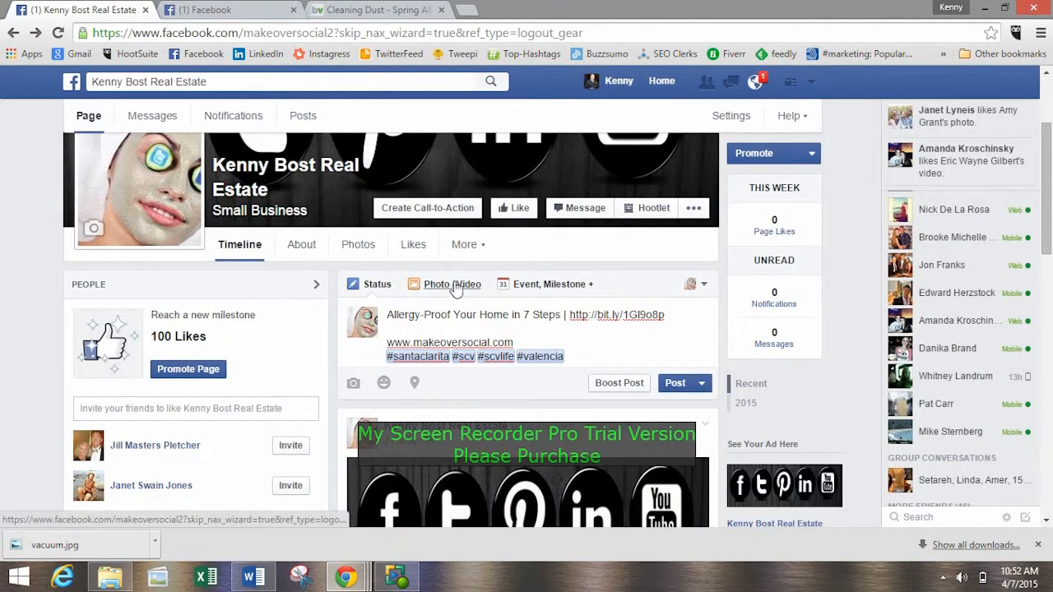
click(453, 285)
click(420, 346)
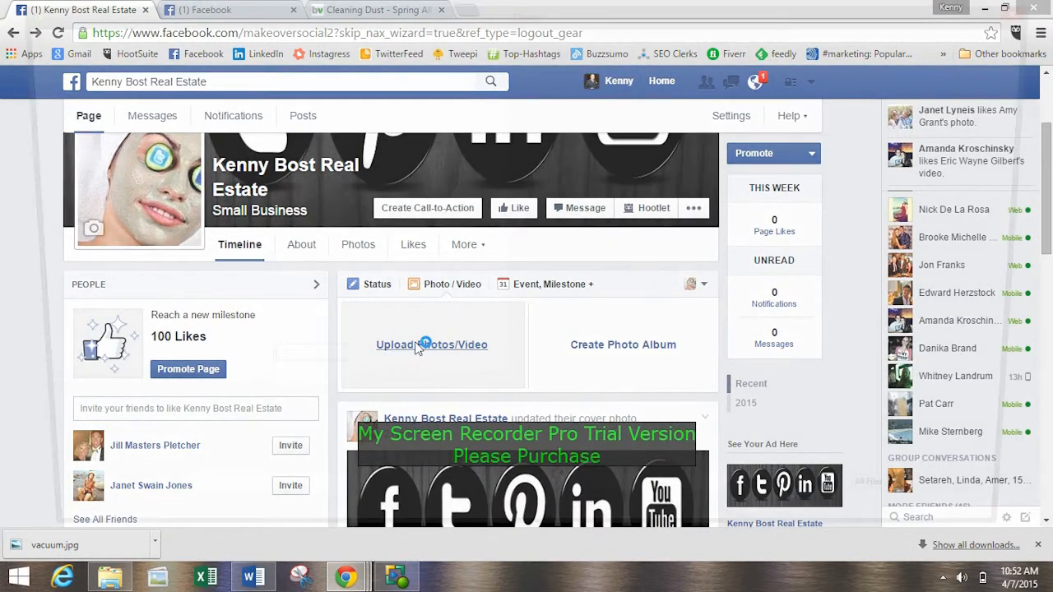
click(169, 107)
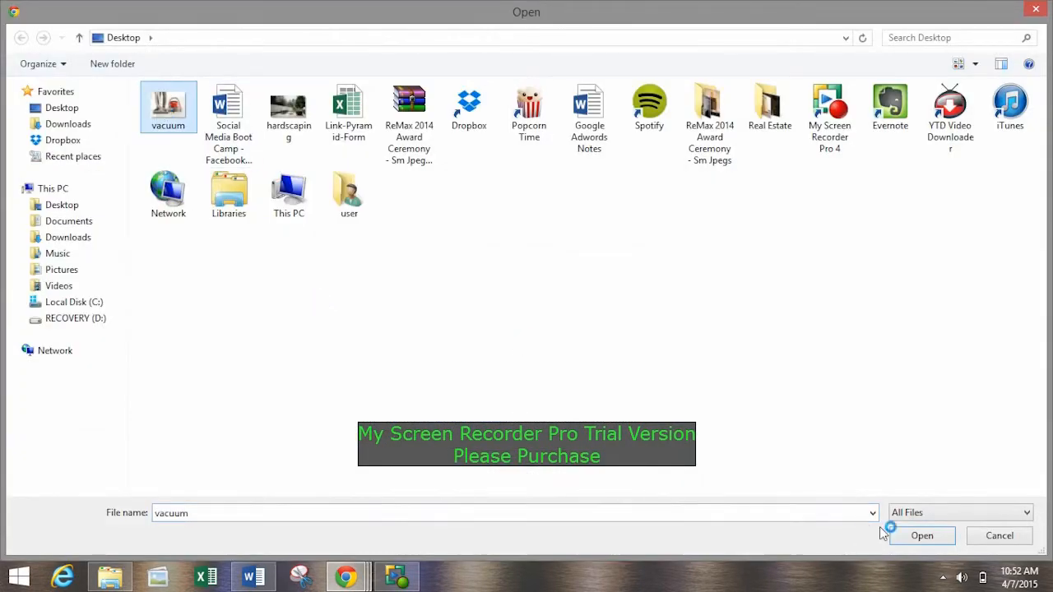
click(905, 535)
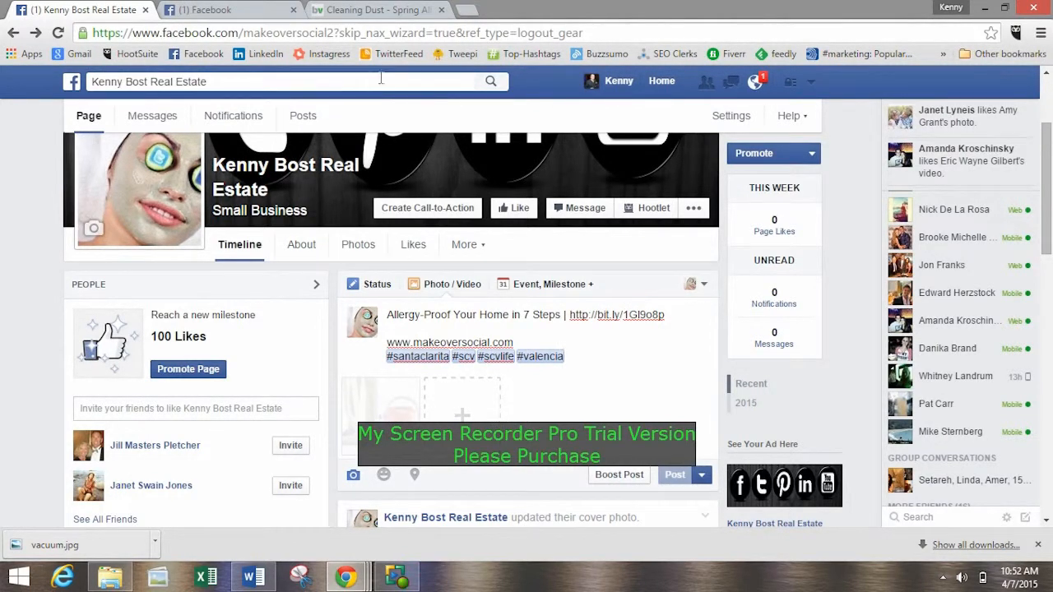
Compare the article's slideshow picture with the draft post, and check the attached photo and the Page's timeline.
click(374, 9)
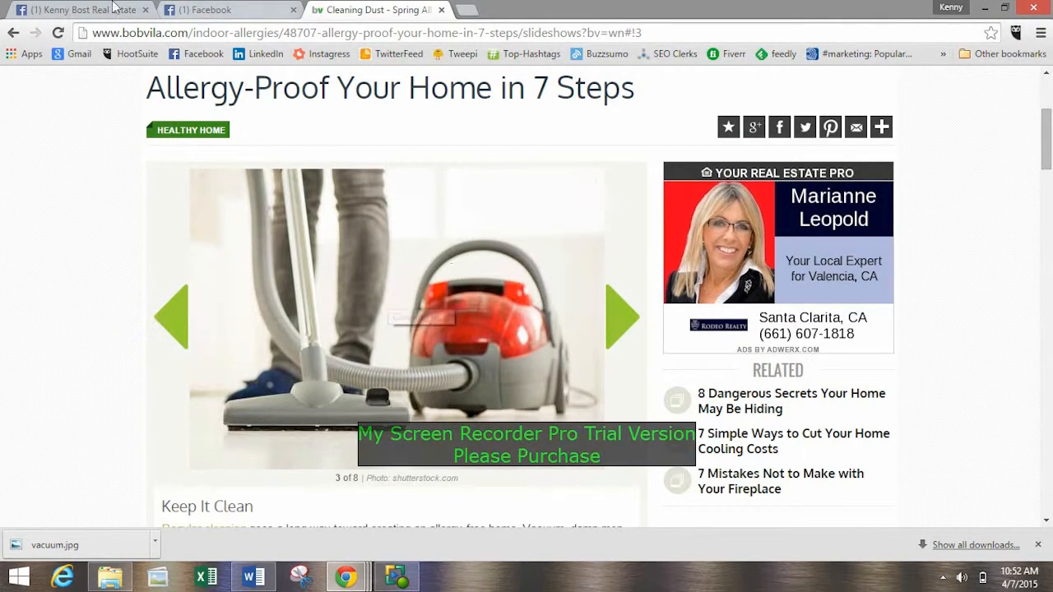
key(ctrl+1)
scroll(535, 414, down, 2)
scroll(536, 414, down, 2)
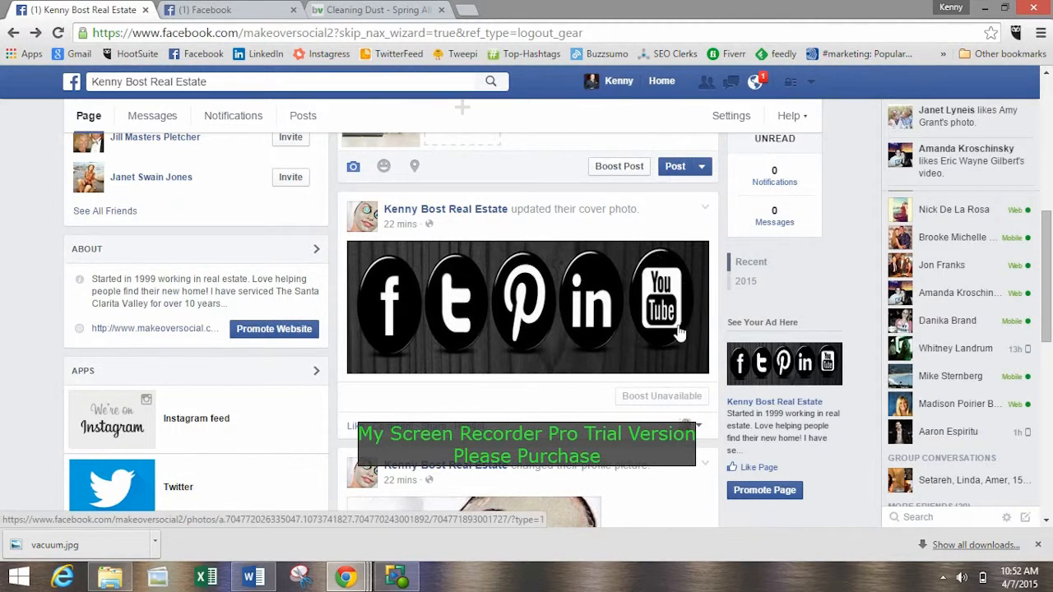
scroll(676, 329, up, 3)
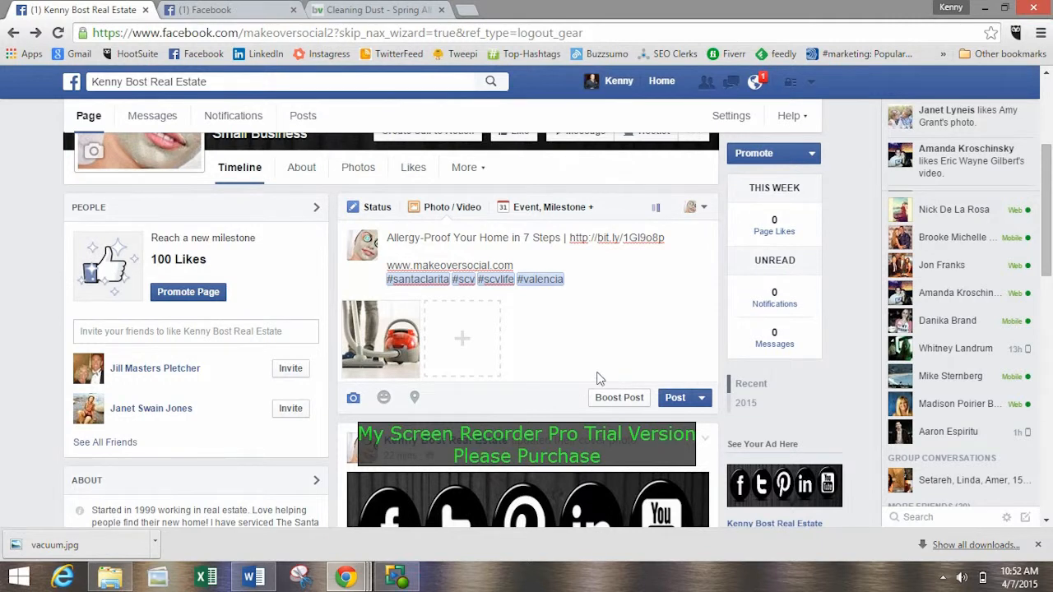
Publish the vacuum post to the Page and check its headline, link, website address, hashtags and photo on the timeline.
scroll(617, 332, down, 2)
scroll(634, 333, up, 2)
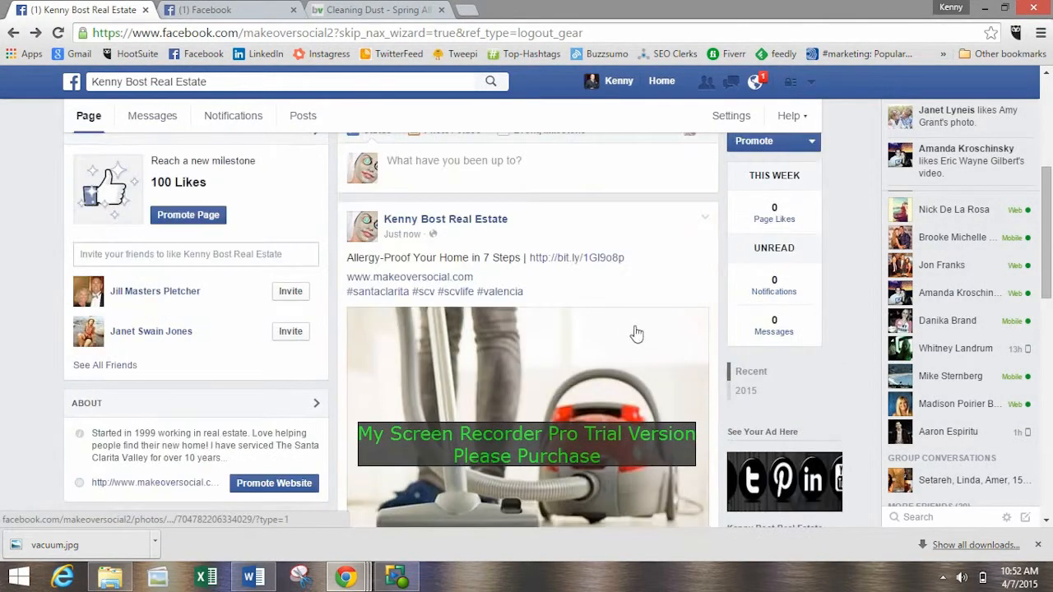
drag(352, 260, 469, 257)
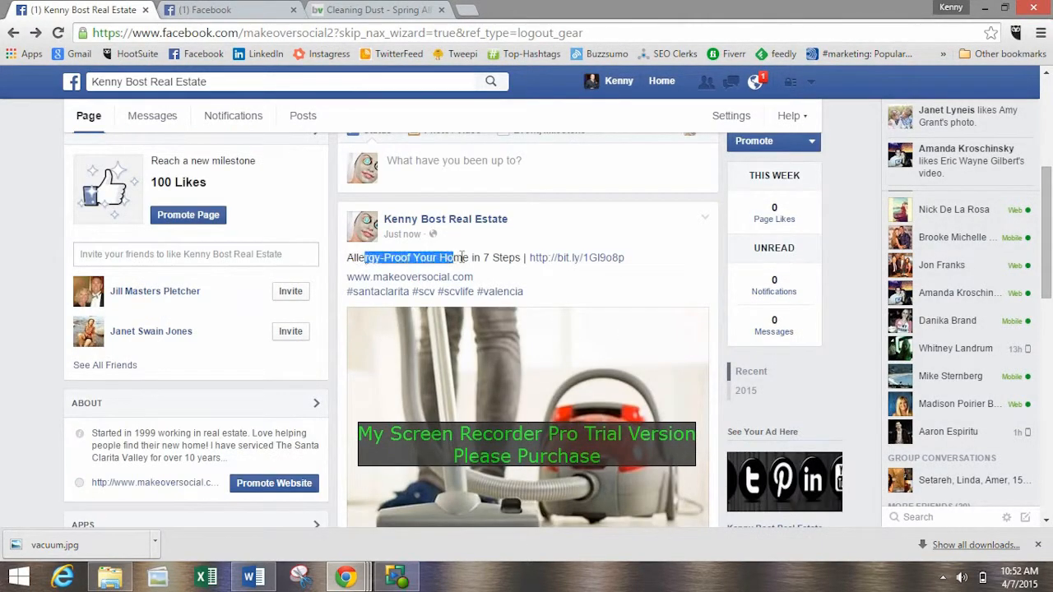
click(505, 268)
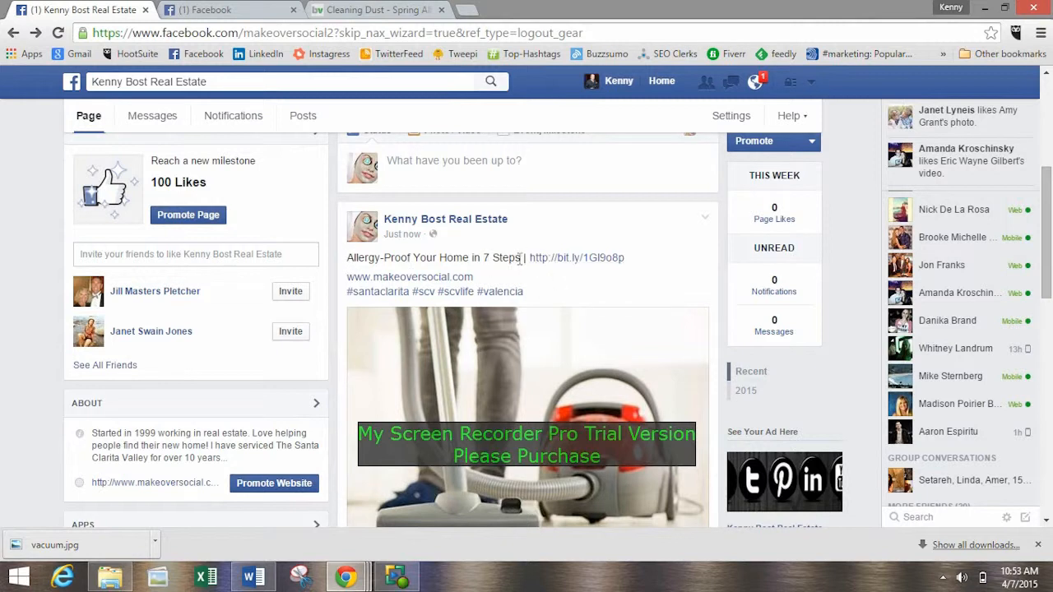
scroll(579, 303, up, 2)
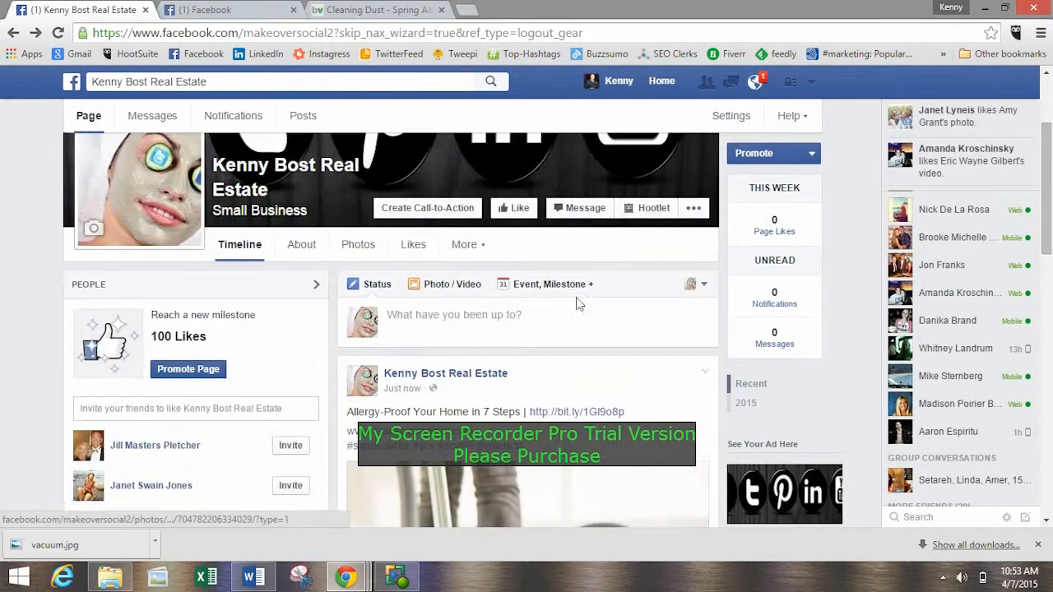
Copy the published post's headline and Bitly link into a new status and enclose the headline in quotation marks.
drag(347, 412, 644, 419)
key(ctrl+c)
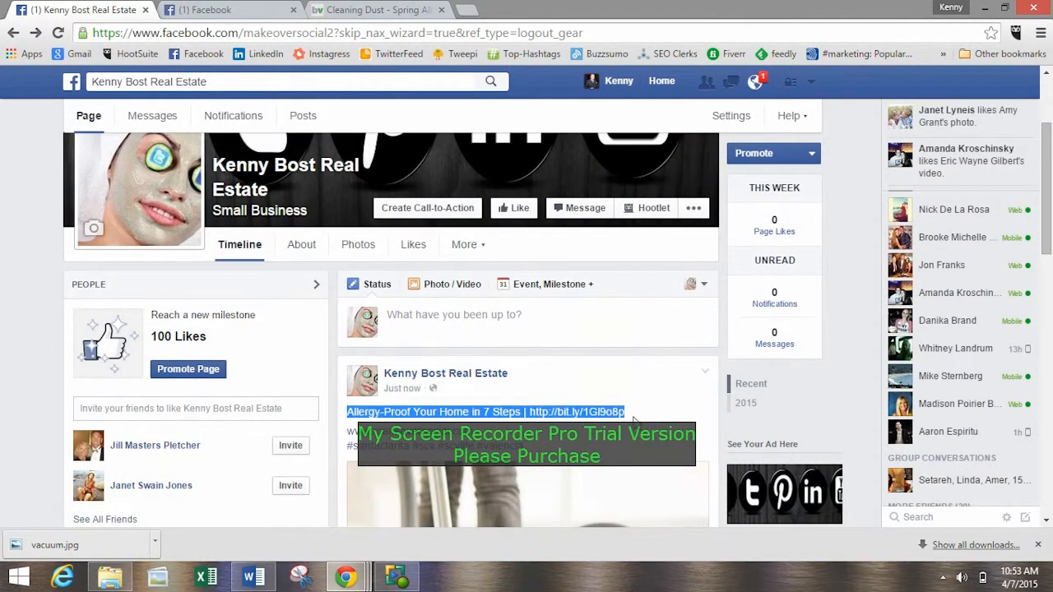
click(454, 314)
key(ctrl+v)
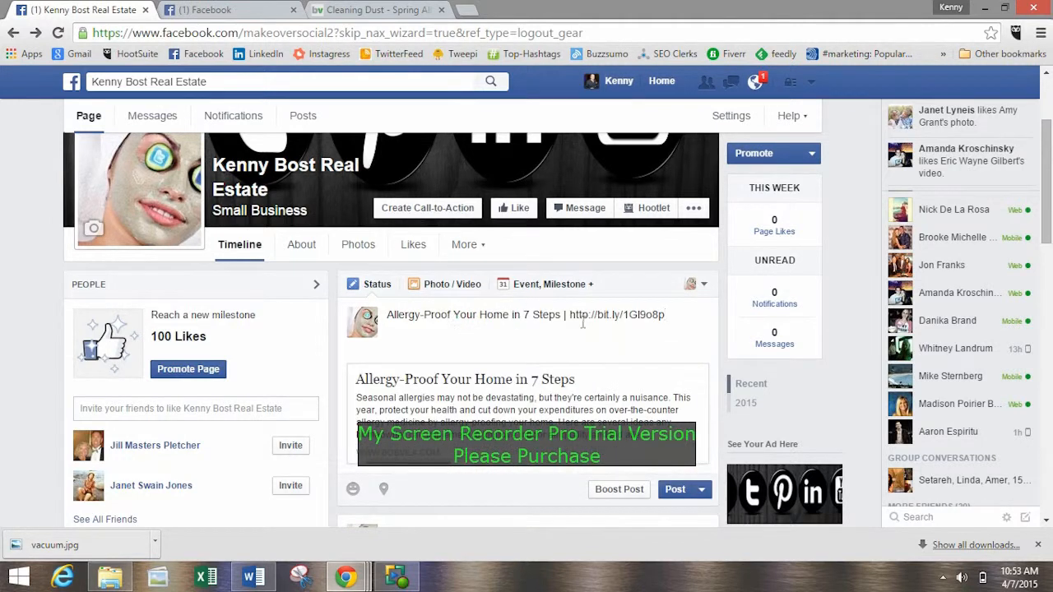
text(")
scroll(518, 342, up, 1)
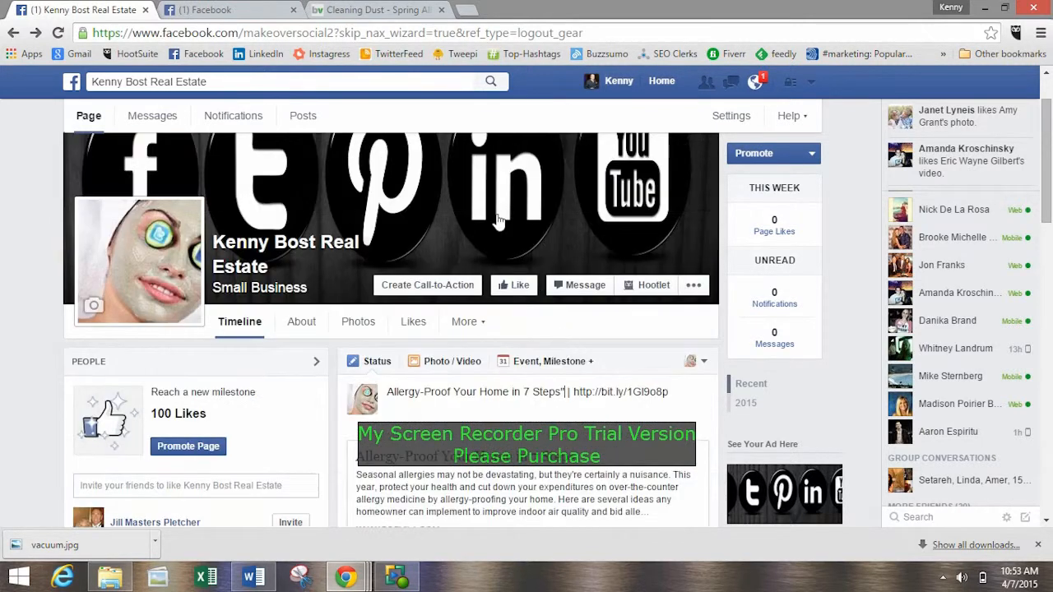
drag(390, 394, 396, 397)
text(")
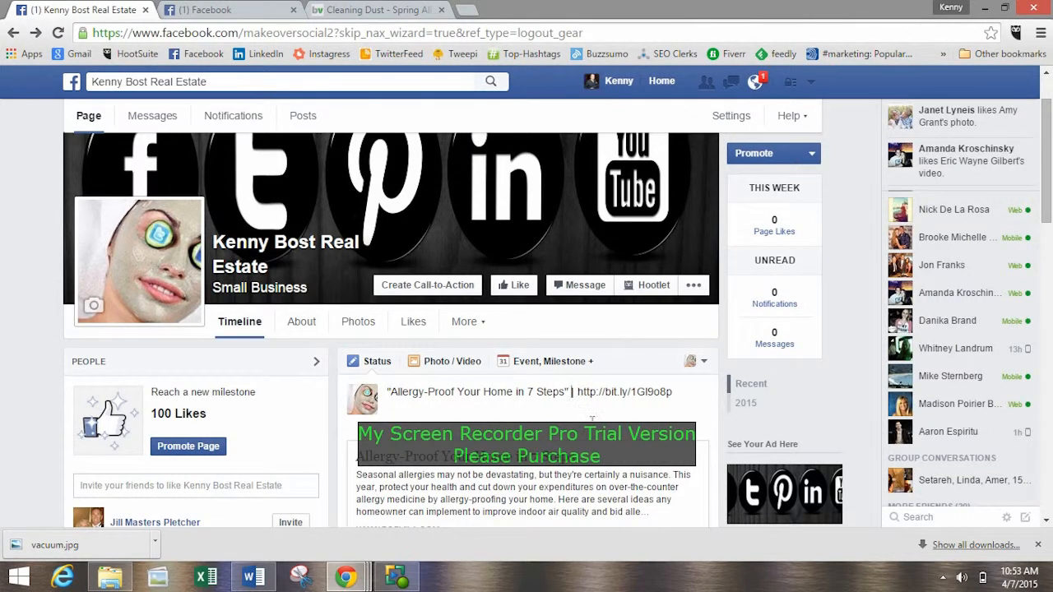
text(Great sto)
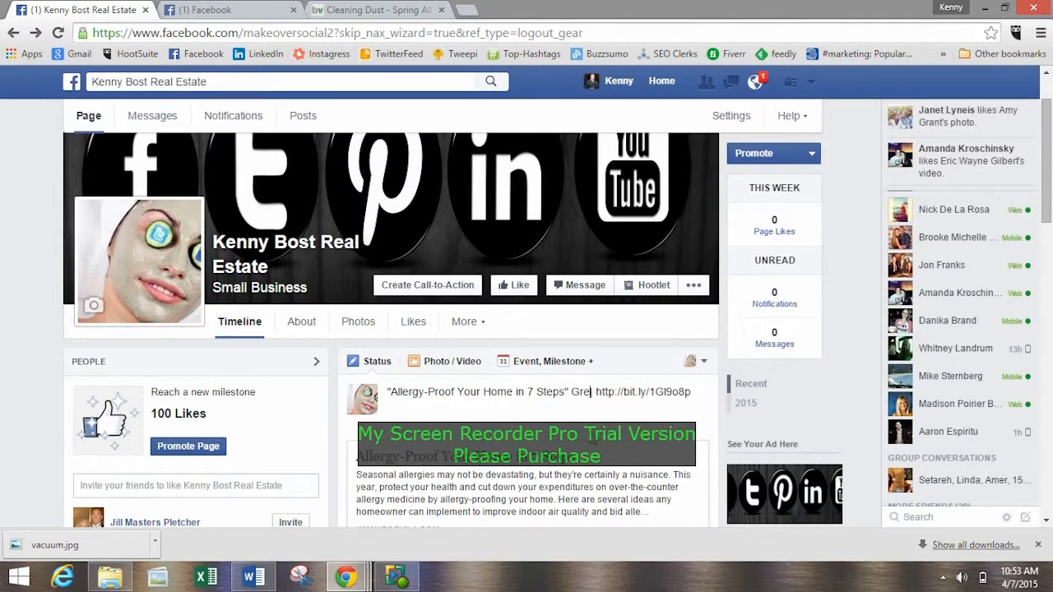
text(ry about ho)
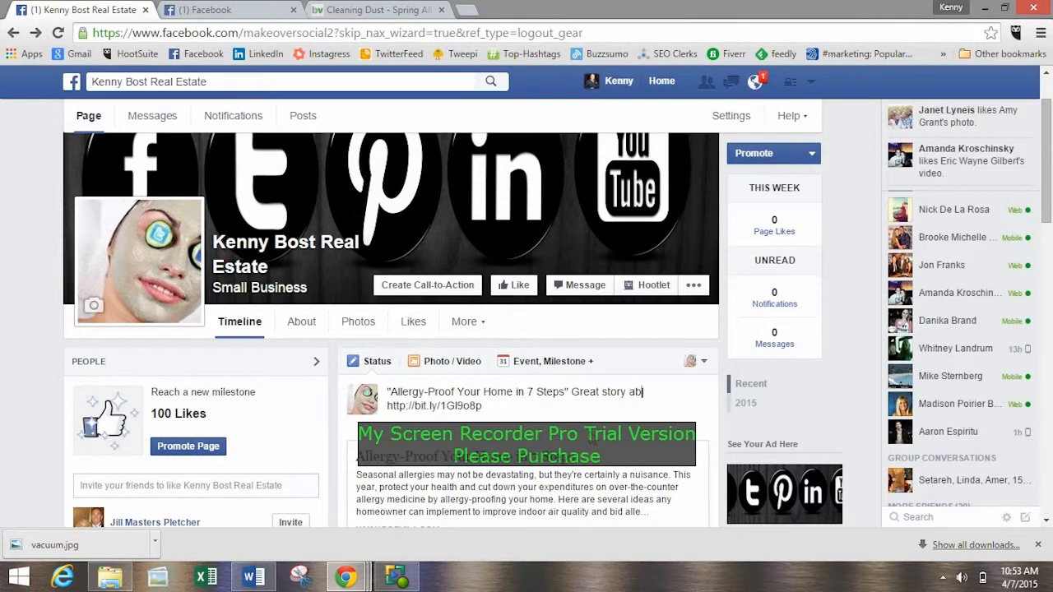
text(w to keep you from sen)
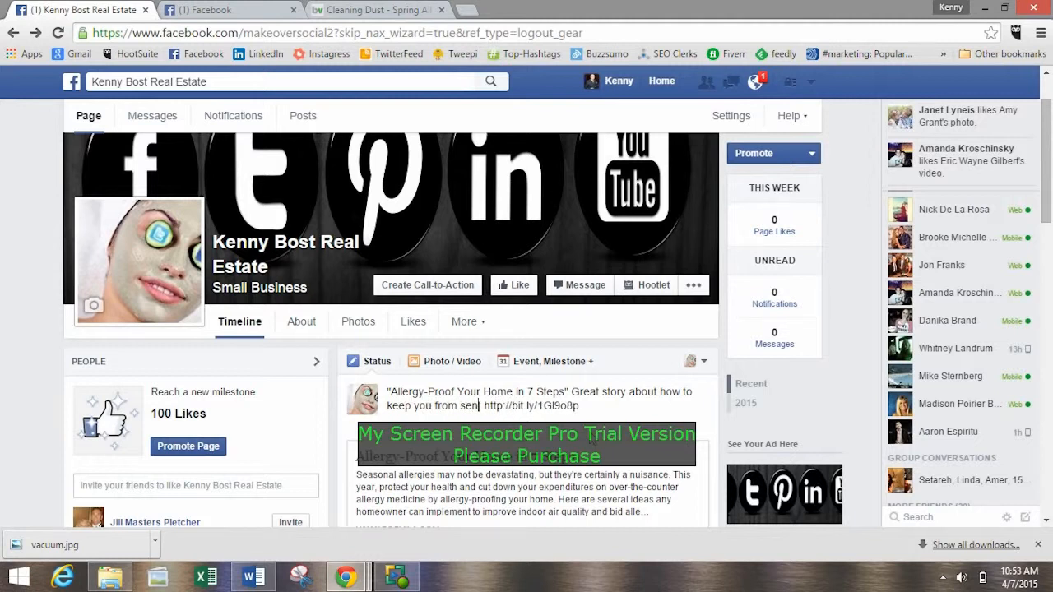
text(ezing all th)
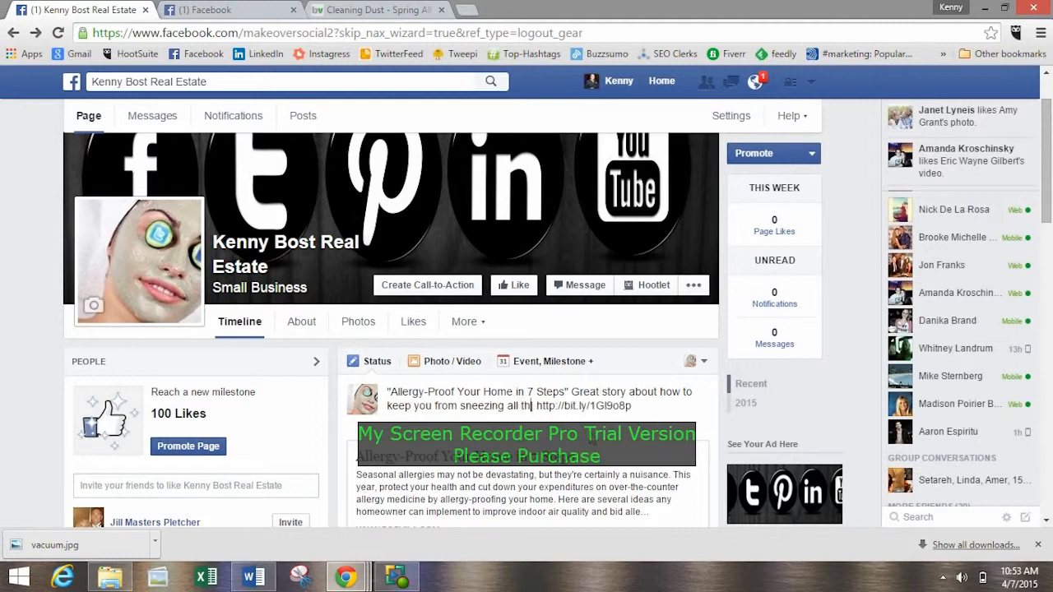
text(e time!!! |)
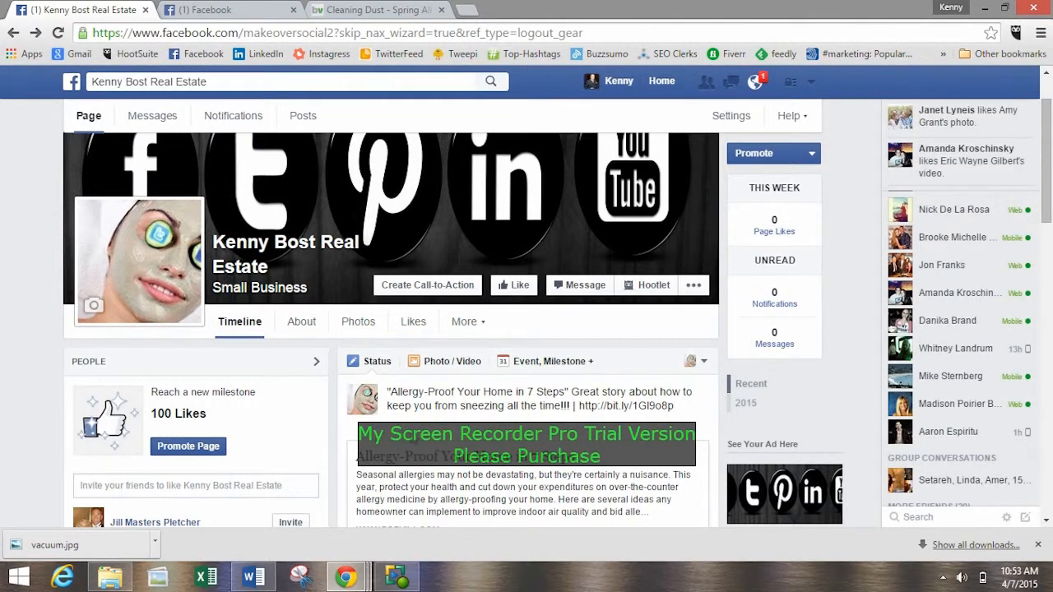
Insert the comment "Great story about how to keep you from sneezing all the time!!!" between the quoted headline and the link.
scroll(403, 361, down, 4)
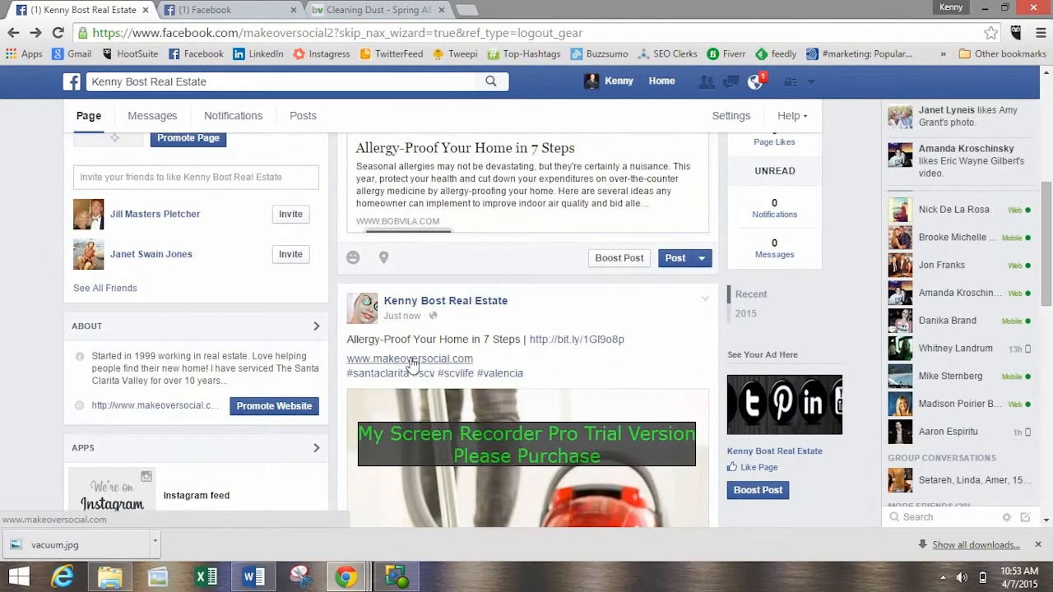
scroll(594, 379, up, 5)
scroll(592, 403, down, 2)
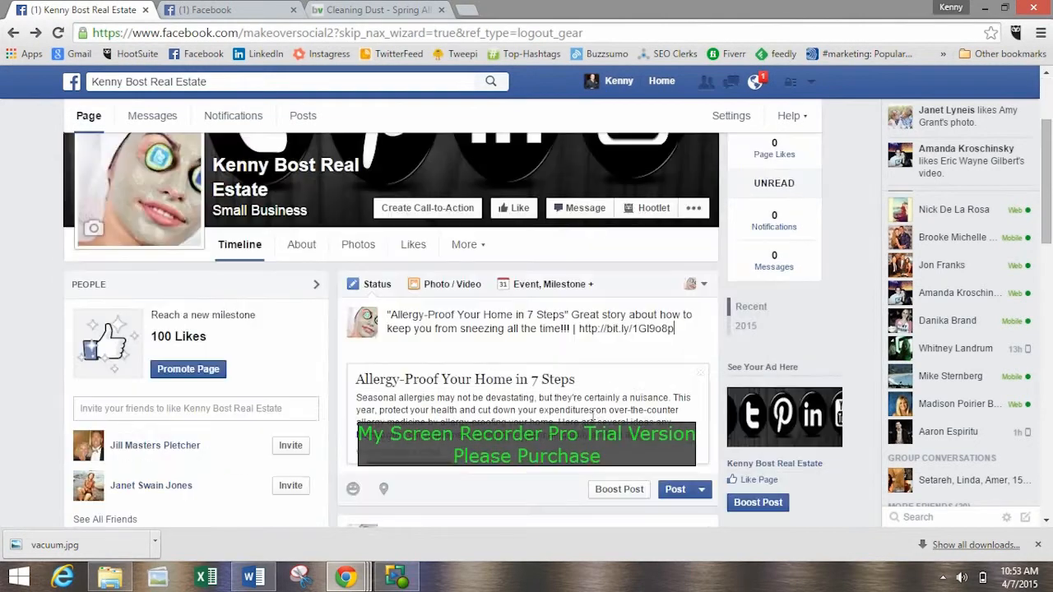
Delete all the text from the new draft status.
drag(678, 329, 331, 282)
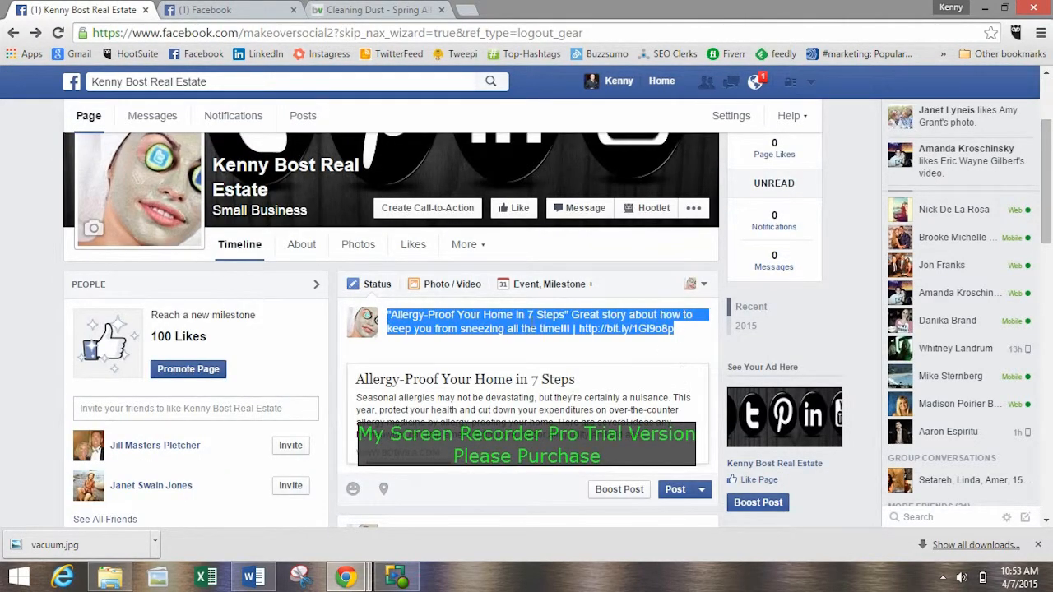
drag(488, 329, 574, 331)
drag(695, 331, 213, 278)
key(BackSpace)
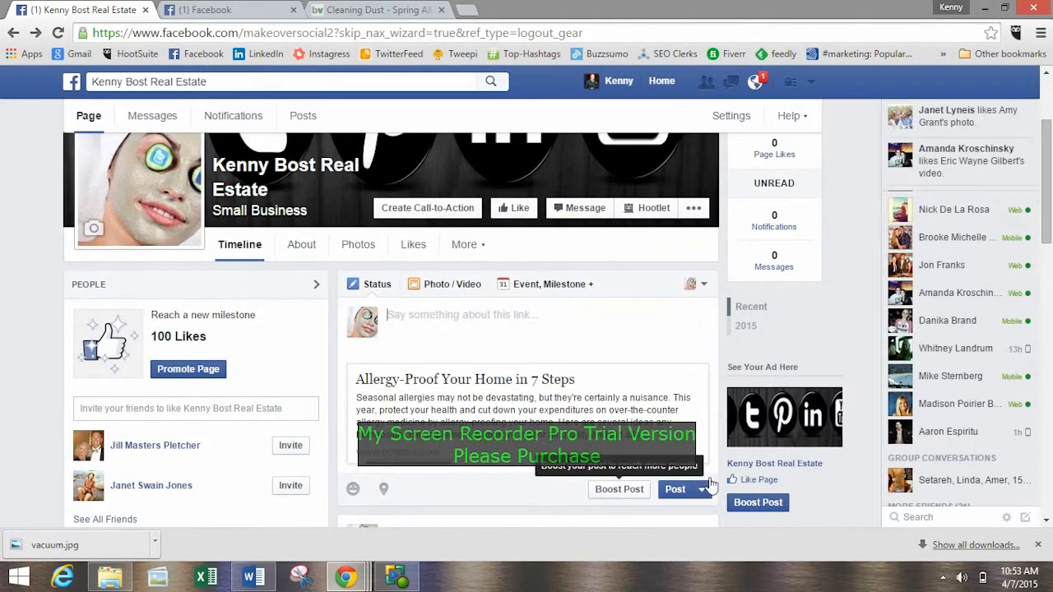
click(50, 309)
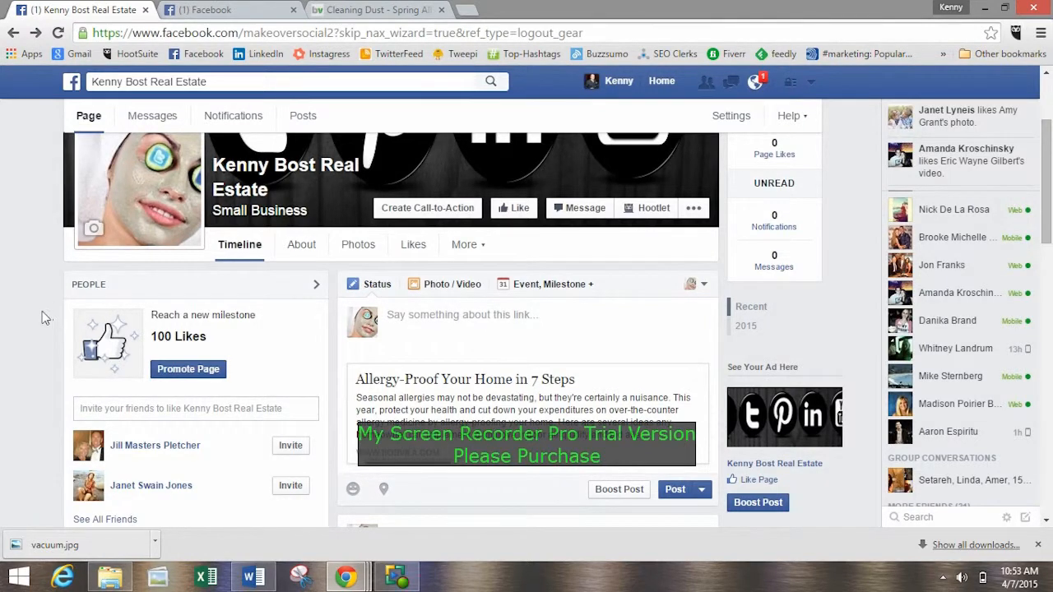
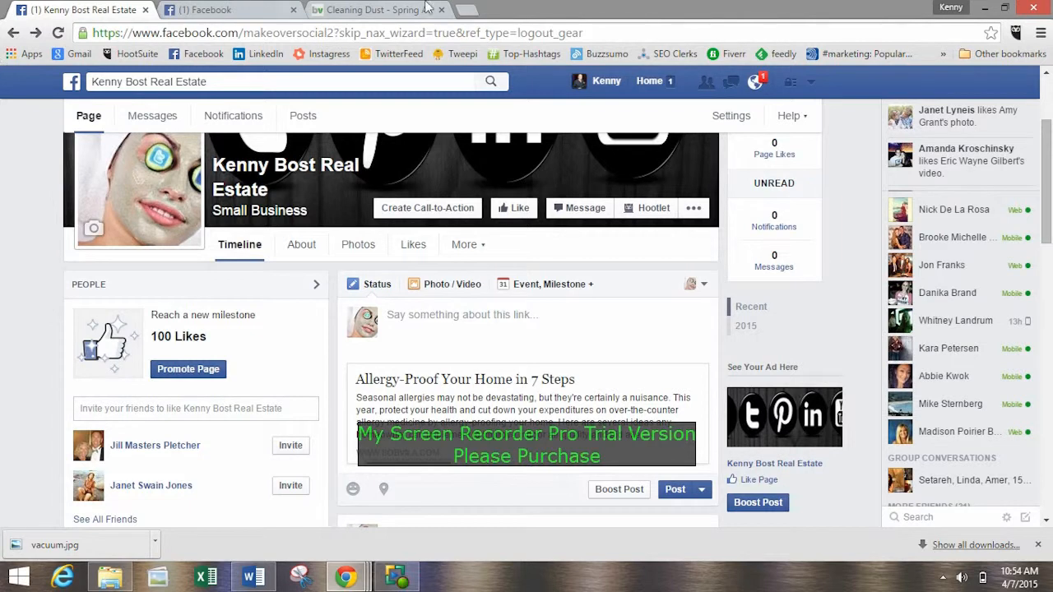
Open makeoversocial.com in a new browser tab and dismiss the downloads bar.
click(461, 13)
text(m)
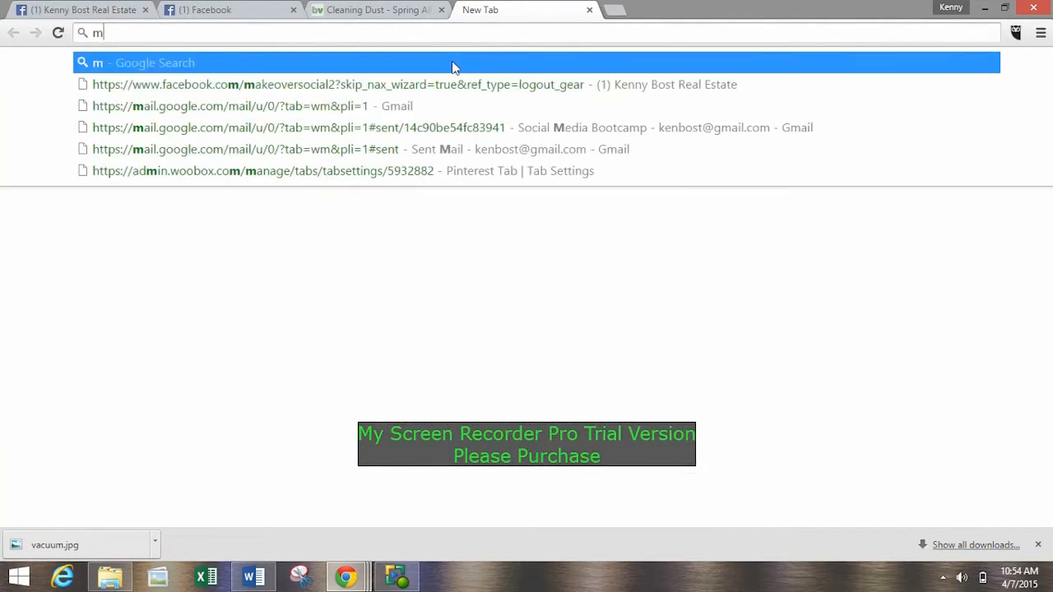
text(akeoverso)
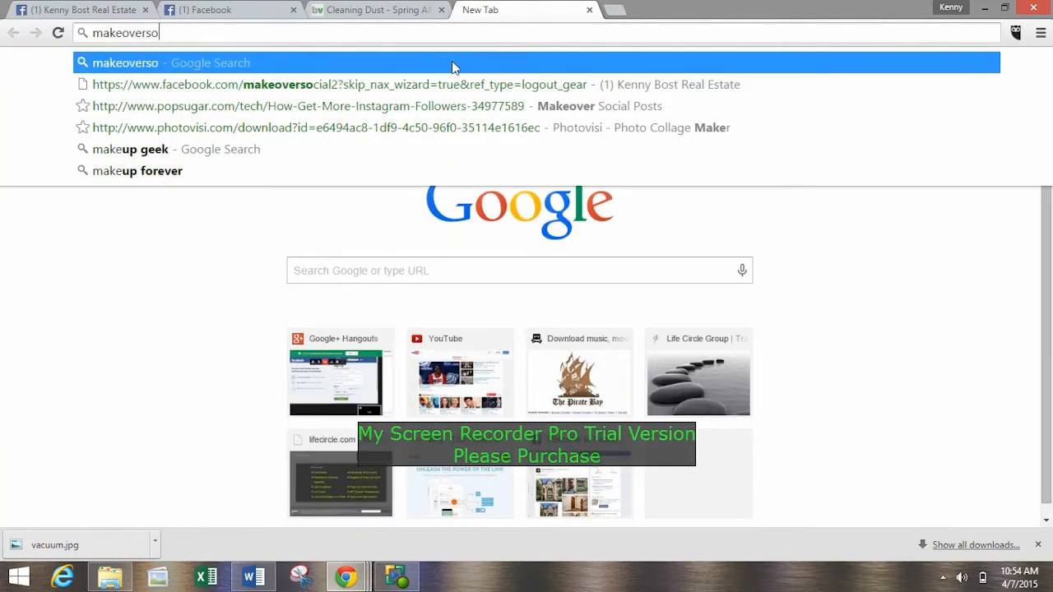
text(cial.com)
click(455, 68)
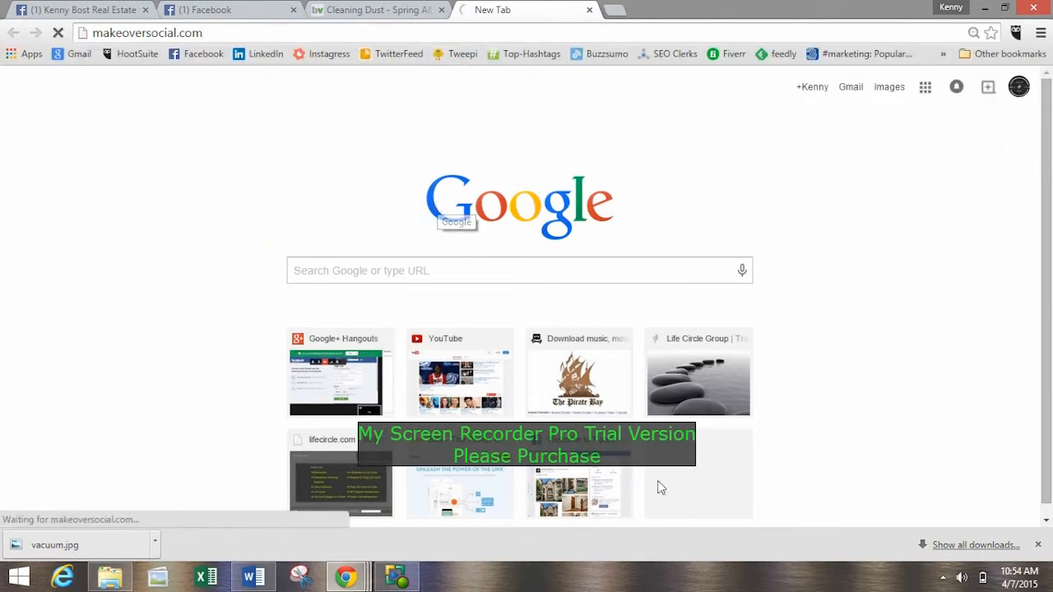
click(1037, 544)
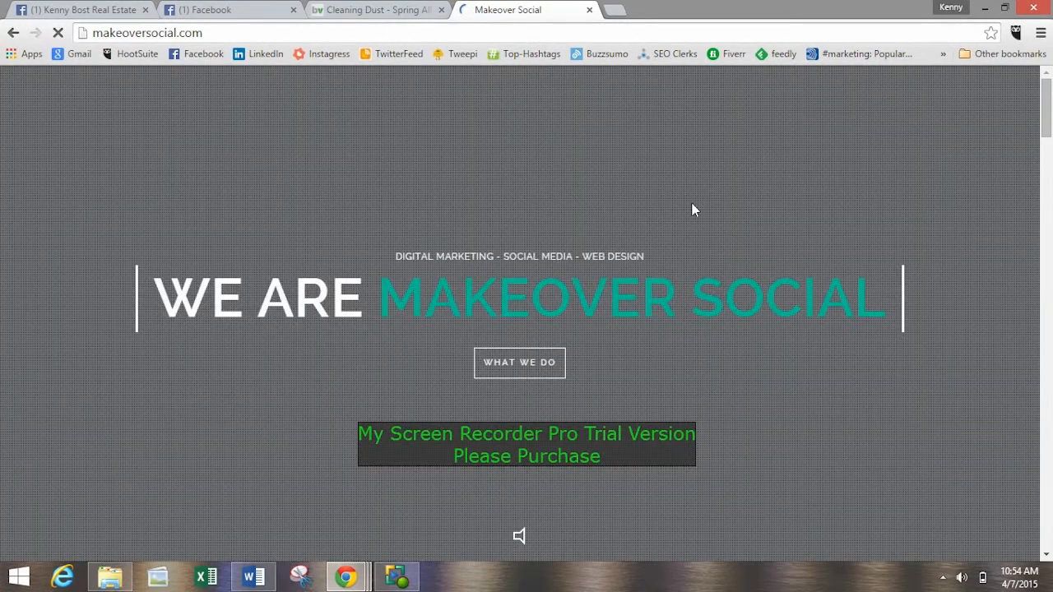
Open the blog section of the Makeover Social website.
scroll(780, 229, down, 5)
scroll(780, 229, up, 5)
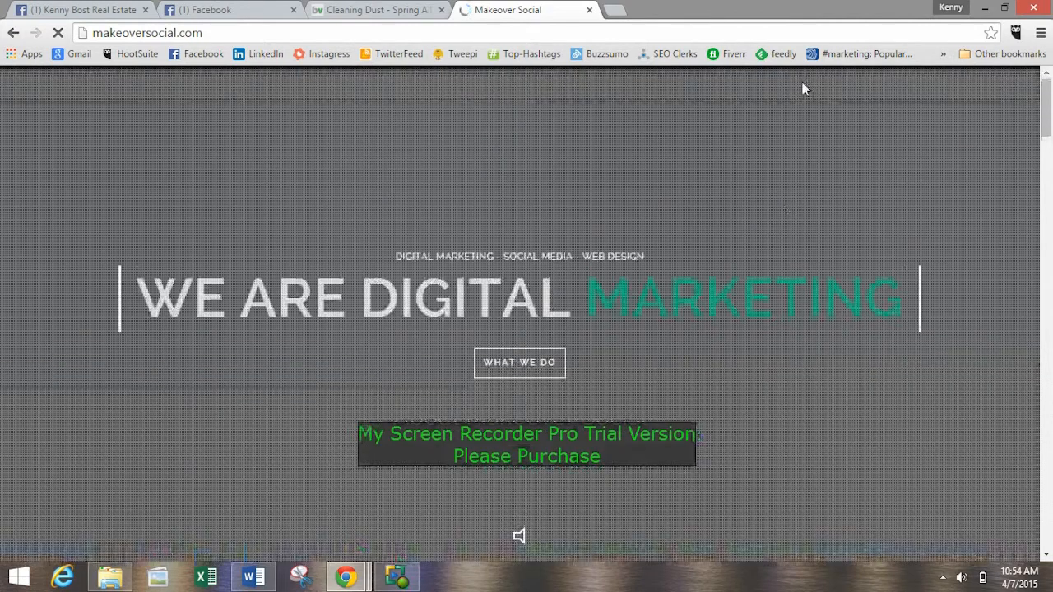
scroll(892, 129, down, 8)
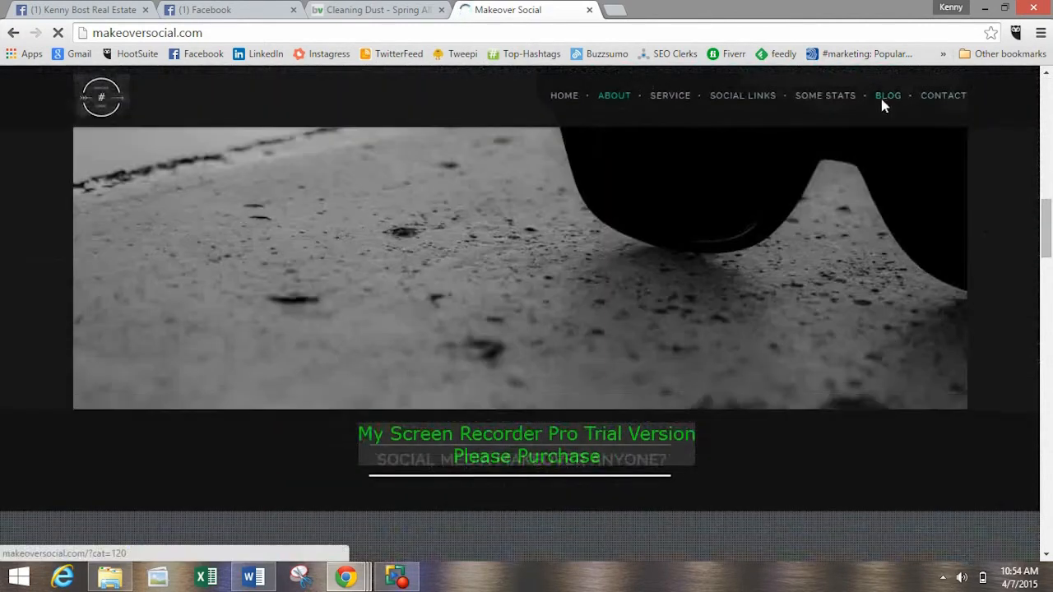
click(882, 99)
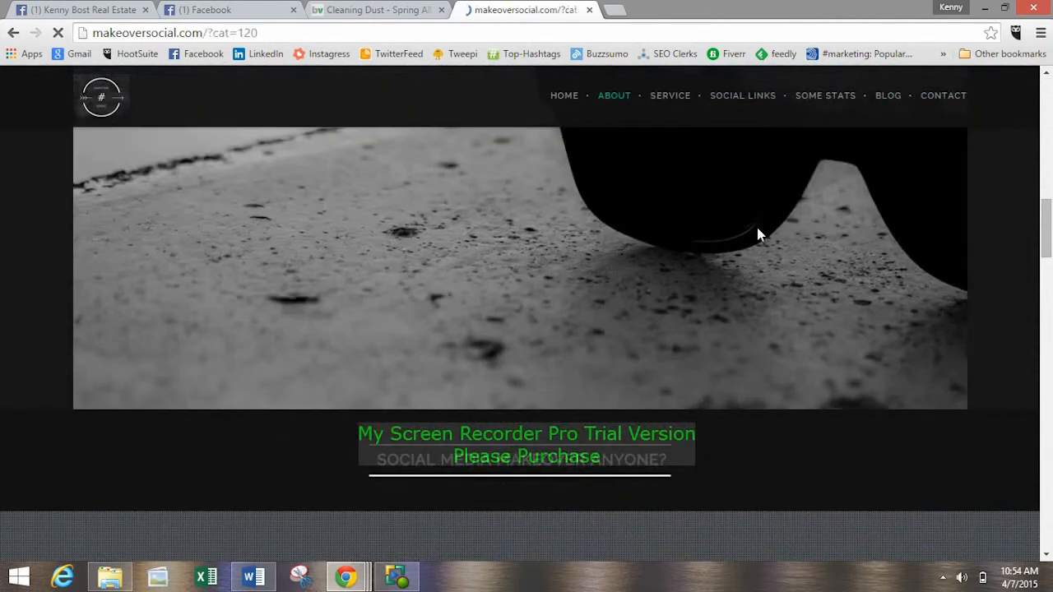
Examine the blog's list of daily hashtags, highlighting examples for Monday, Tuesday and Wednesday.
scroll(193, 206, down, 3)
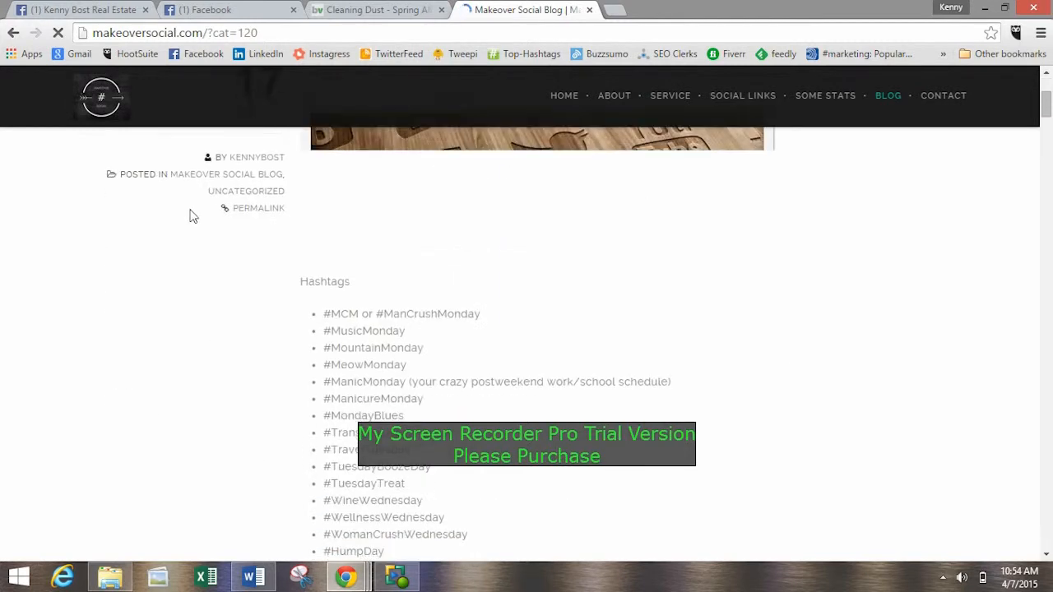
scroll(188, 215, down, 15)
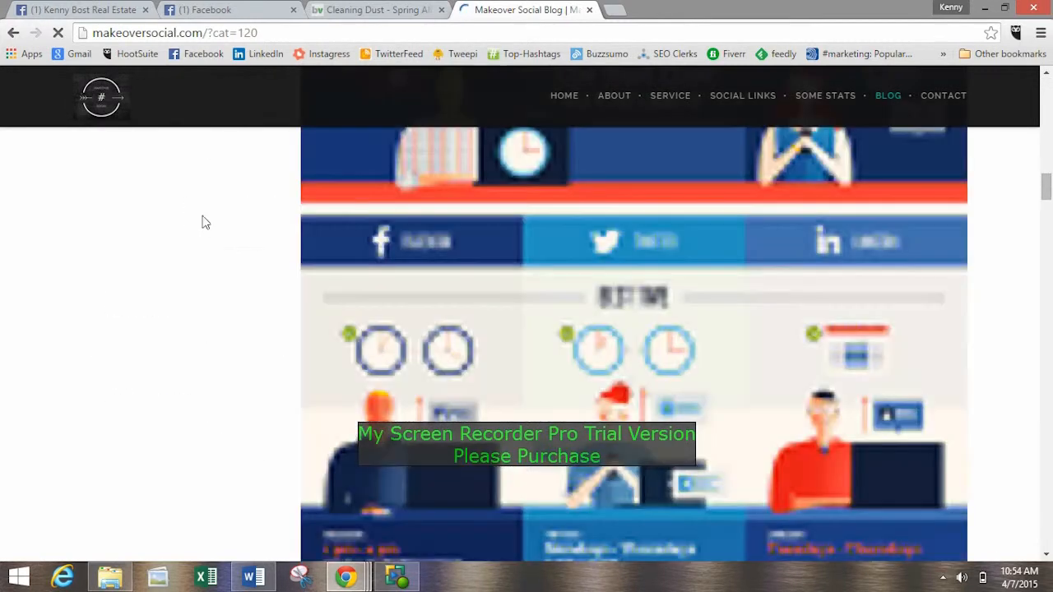
scroll(198, 271, up, 10)
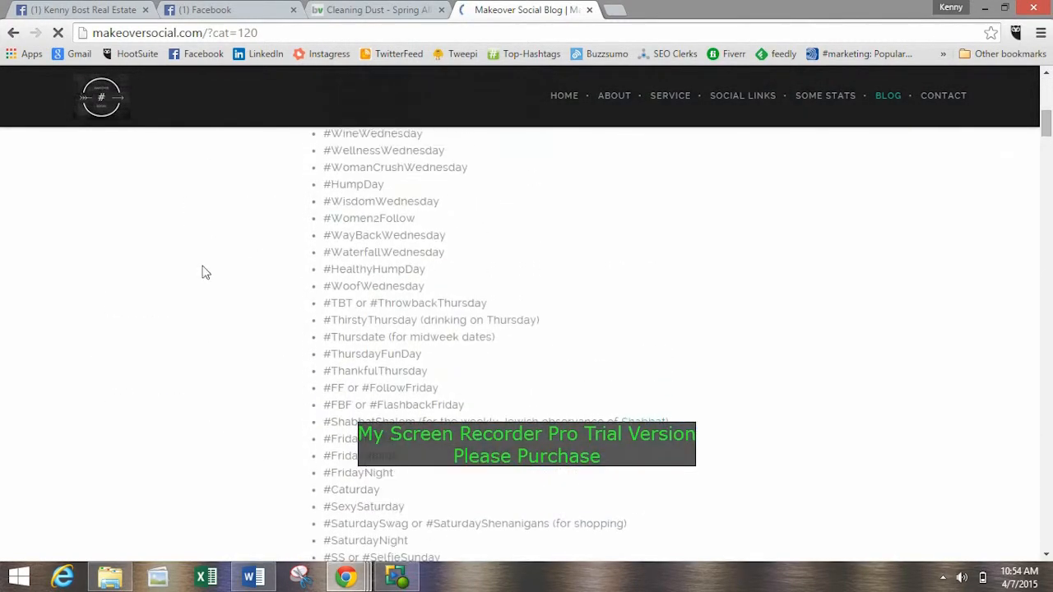
scroll(209, 267, up, 3)
scroll(230, 268, down, 2)
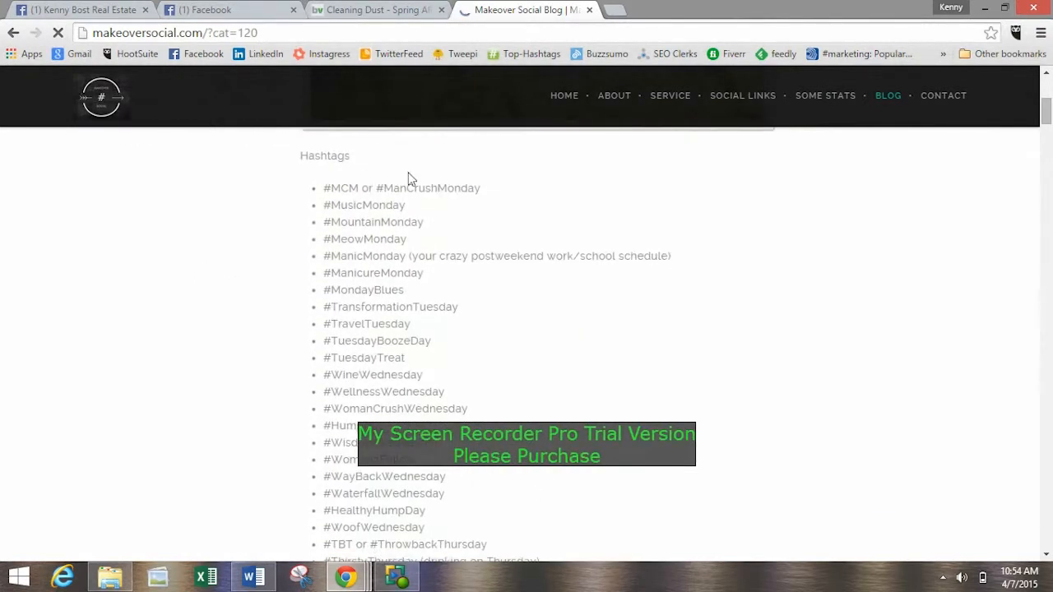
drag(408, 172, 453, 457)
click(452, 460)
drag(326, 323, 409, 324)
click(408, 323)
drag(343, 374, 413, 372)
click(413, 372)
scroll(451, 376, down, 2)
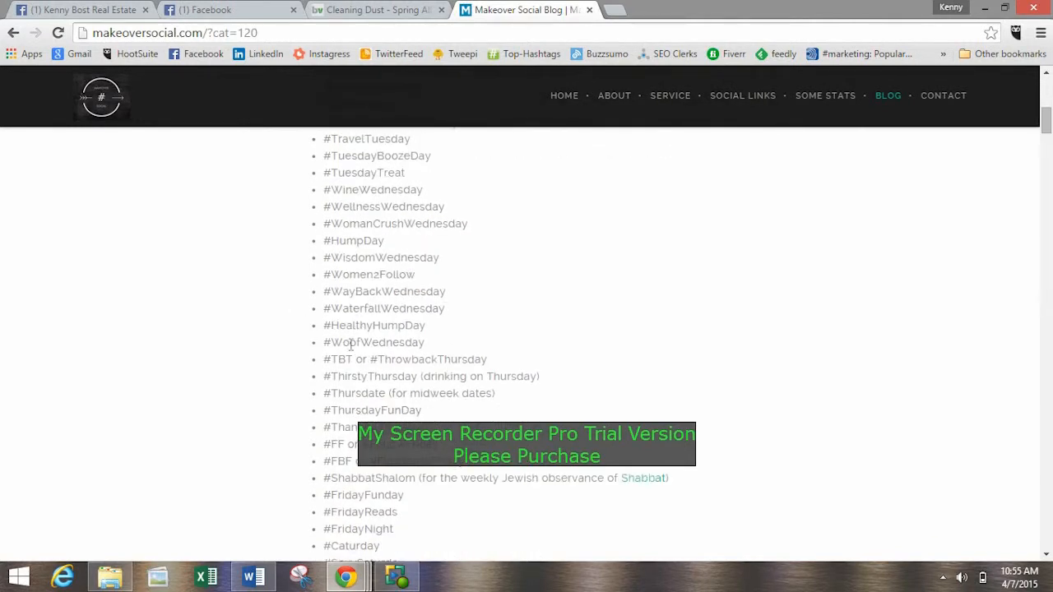
drag(330, 342, 413, 342)
click(413, 341)
Review the hashtag list by weekday from #MusicMonday and #ManCrushMonday through #ThrowbackThursday and #ThursdayFunDay to the weekend tags.
scroll(455, 350, up, 2)
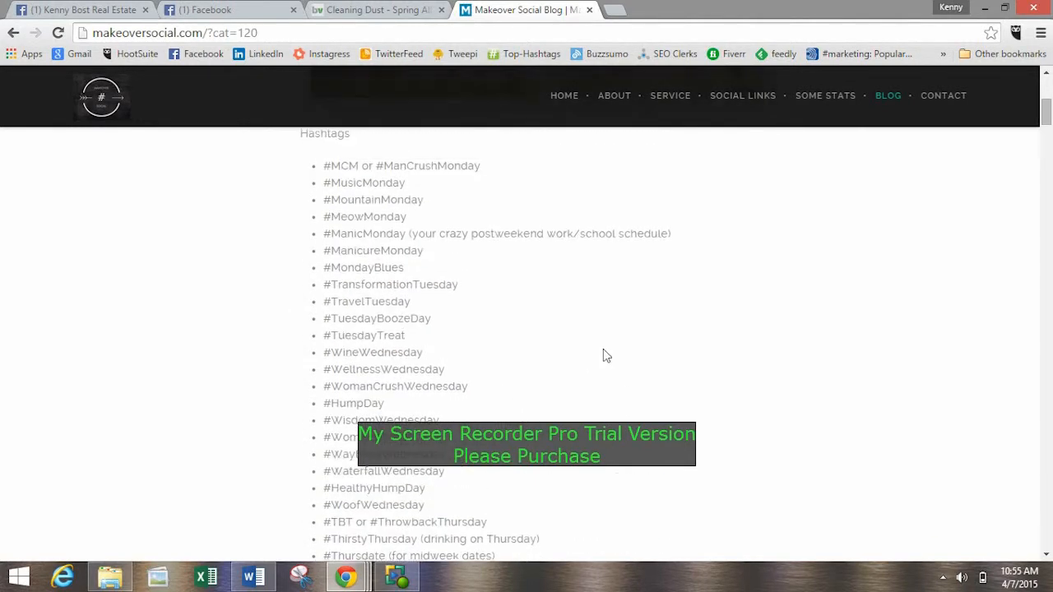
drag(327, 203, 411, 205)
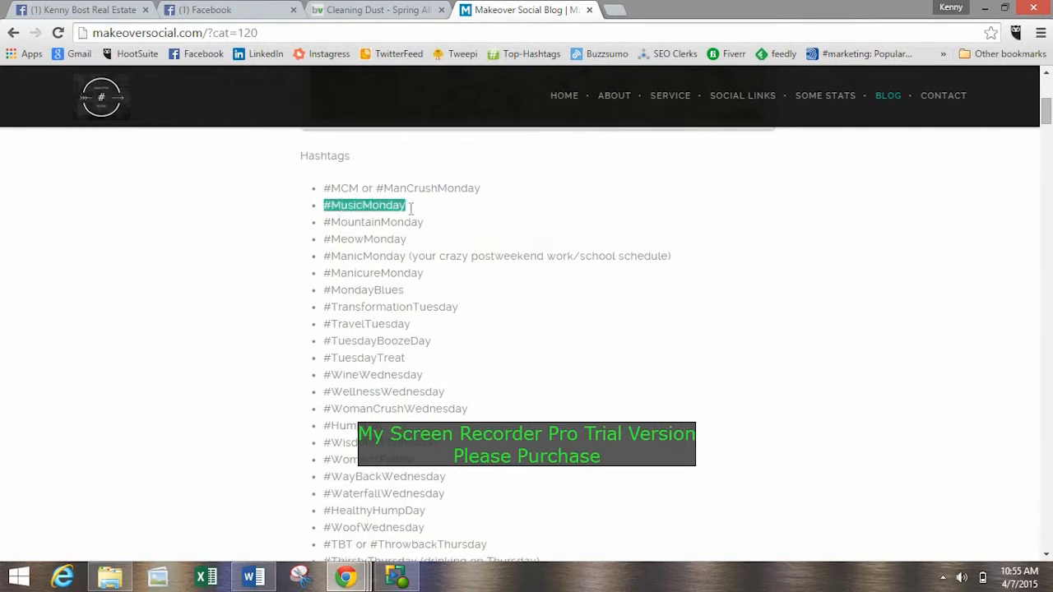
click(378, 341)
scroll(387, 275, down, 2)
scroll(370, 306, up, 2)
scroll(371, 309, up, 2)
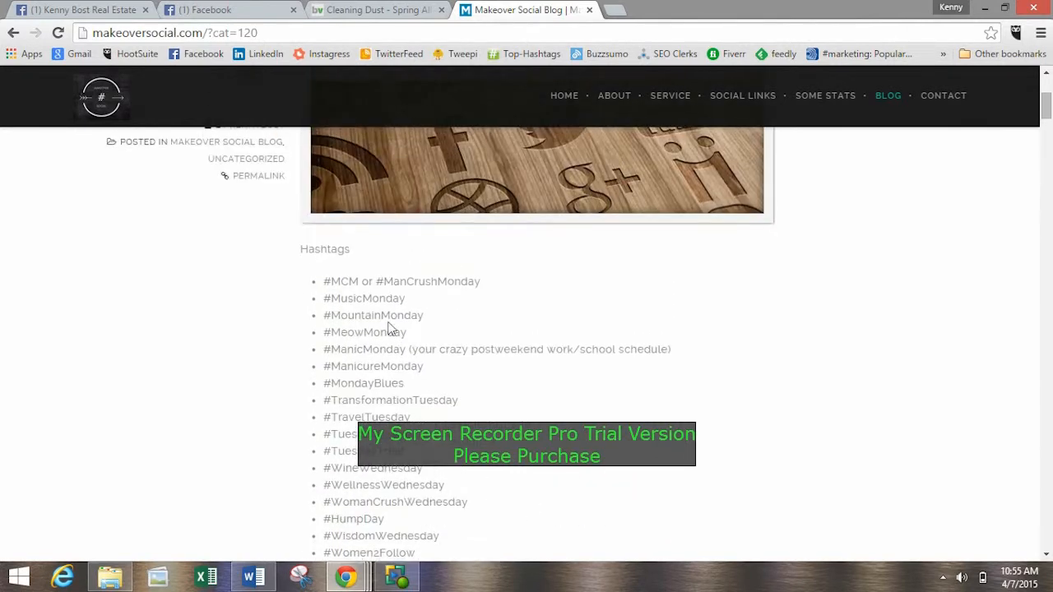
drag(341, 283, 444, 297)
click(485, 404)
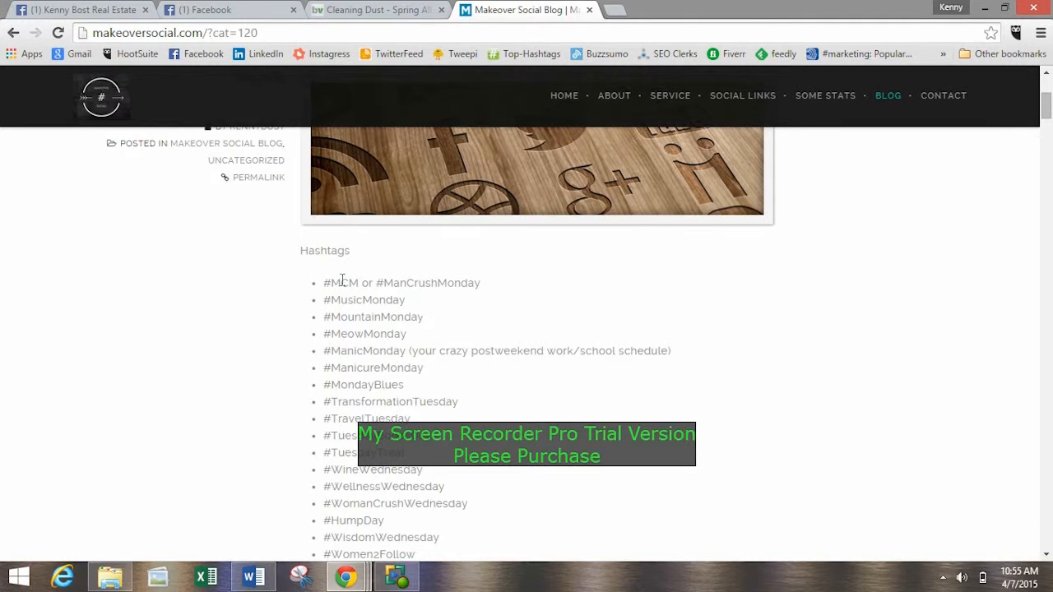
drag(352, 317, 386, 402)
click(389, 407)
drag(332, 436, 384, 475)
click(384, 474)
scroll(384, 356, down, 4)
drag(383, 361, 415, 416)
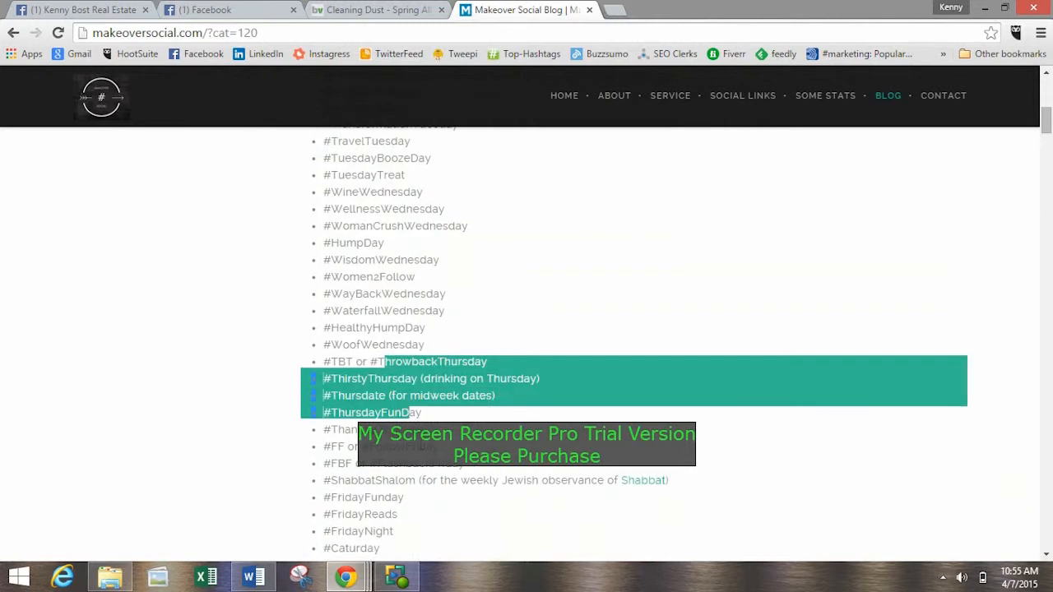
click(415, 416)
scroll(383, 353, down, 3)
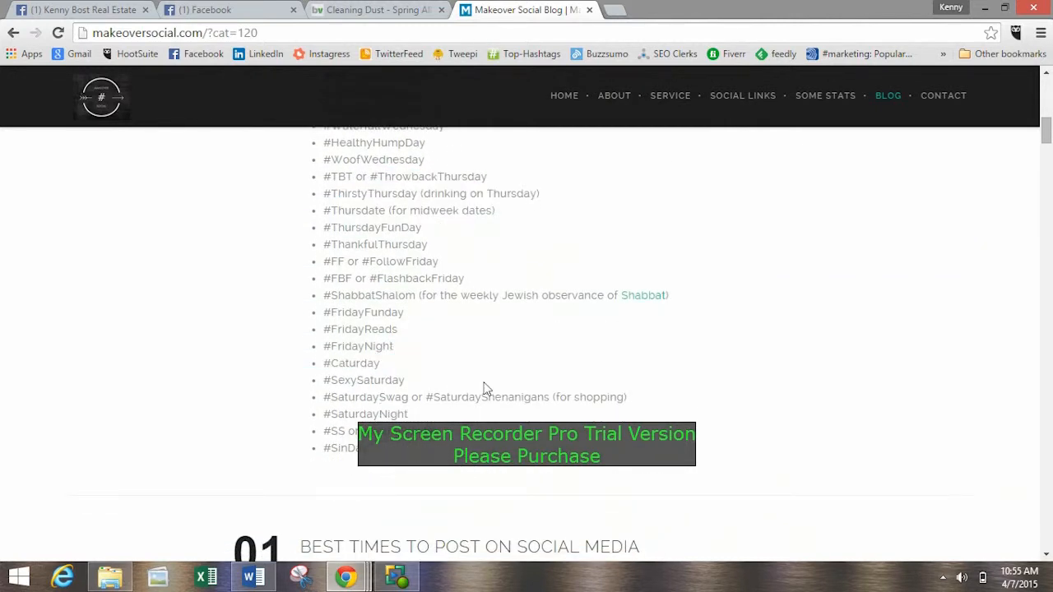
Look through the blog post "Best Times To Post On Social Media" and its Post, Pin & Tweet infographic.
scroll(486, 387, down, 3)
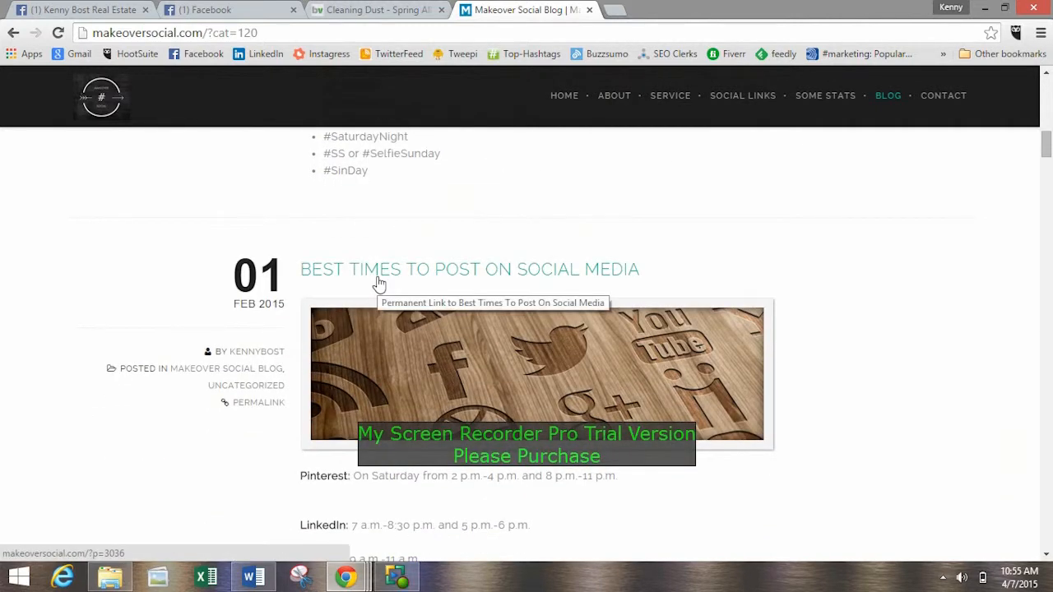
drag(1048, 151, 1050, 156)
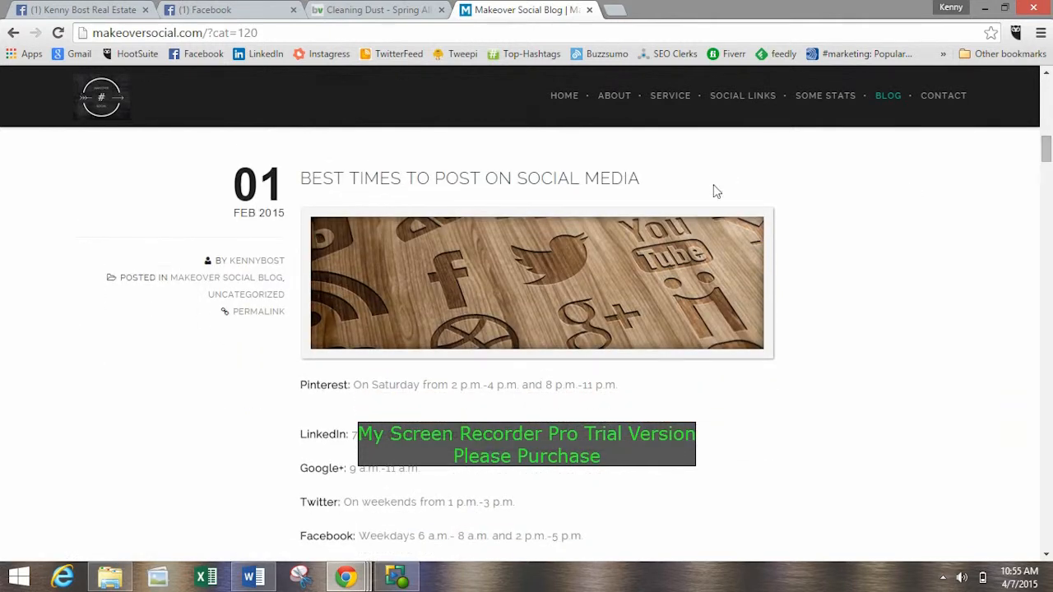
scroll(329, 376, down, 1)
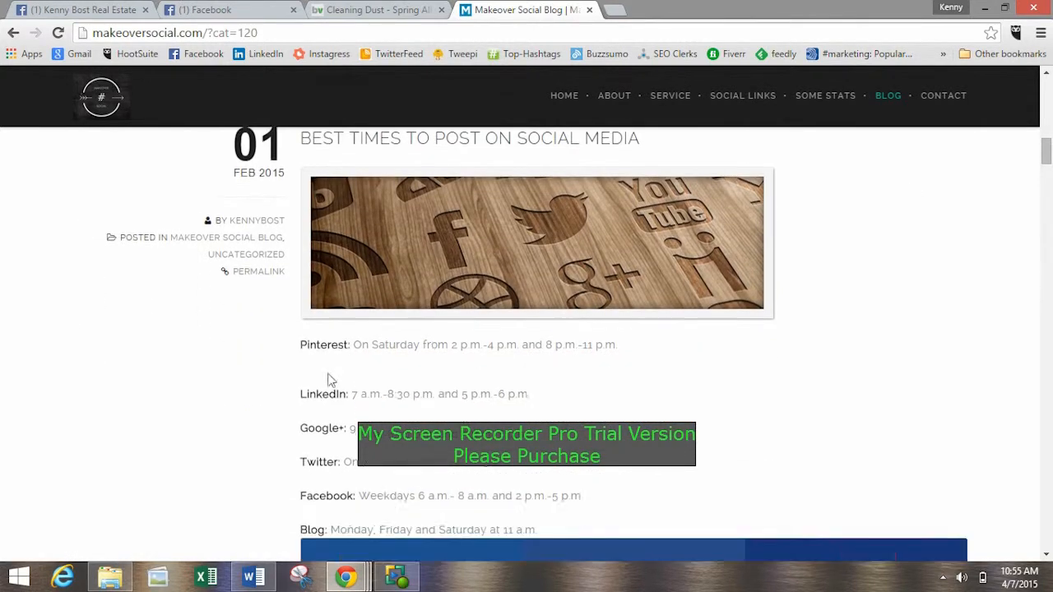
scroll(390, 403, down, 7)
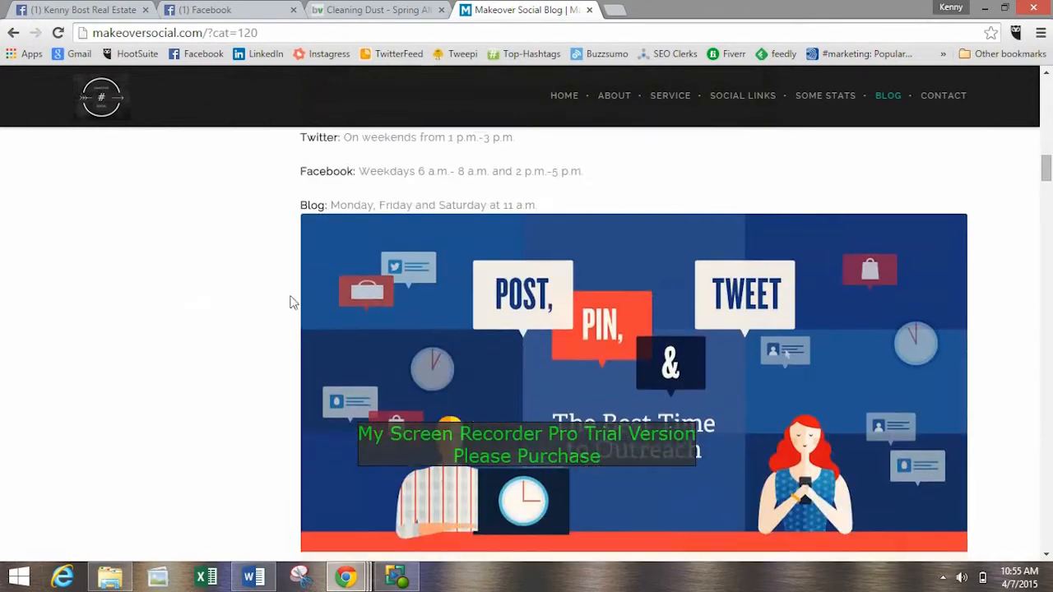
scroll(485, 308, down, 12)
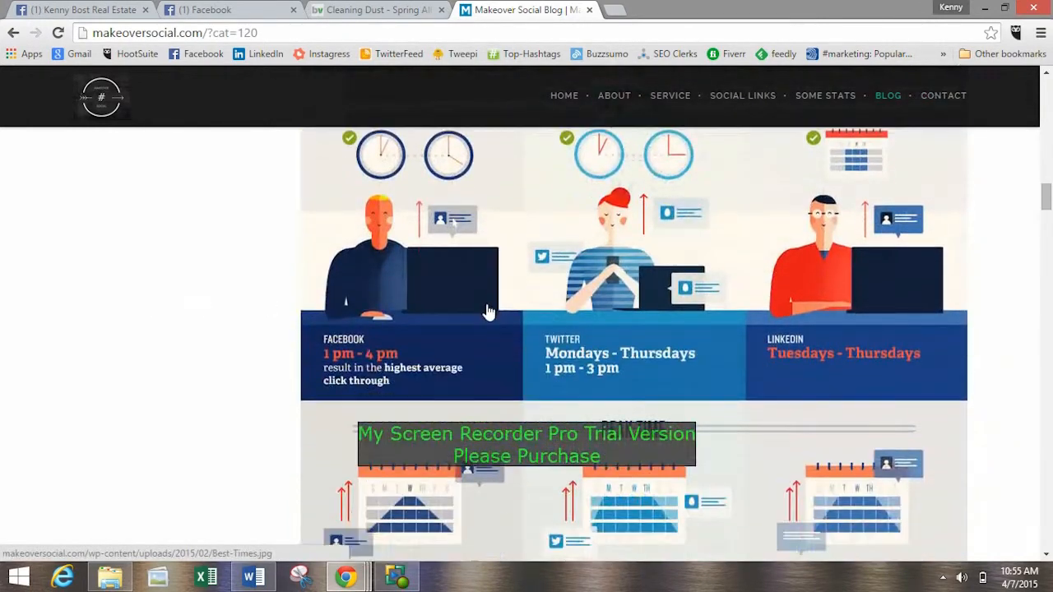
scroll(484, 329, down, 15)
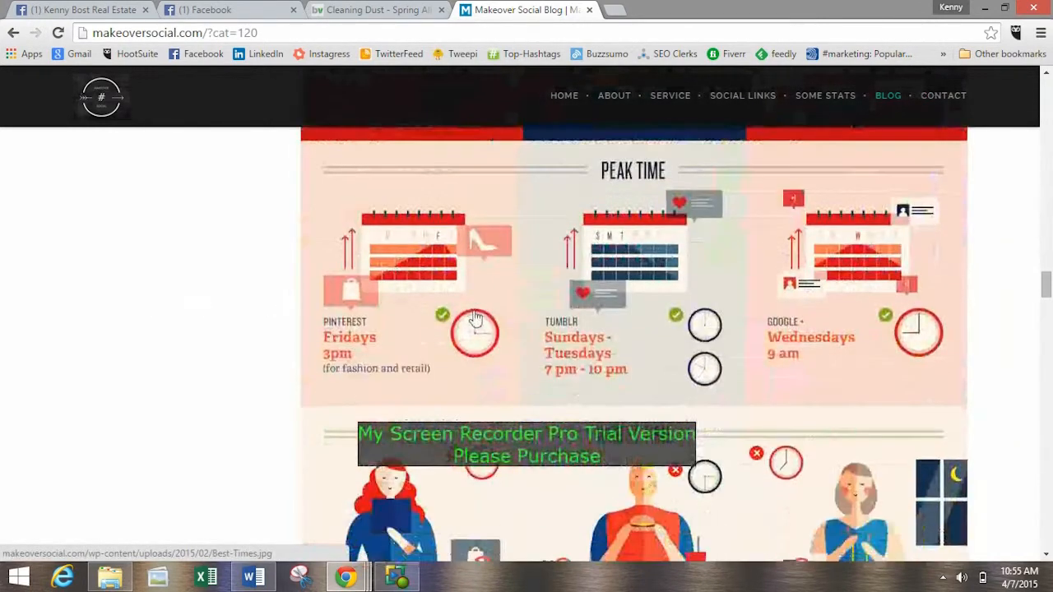
scroll(487, 352, up, 15)
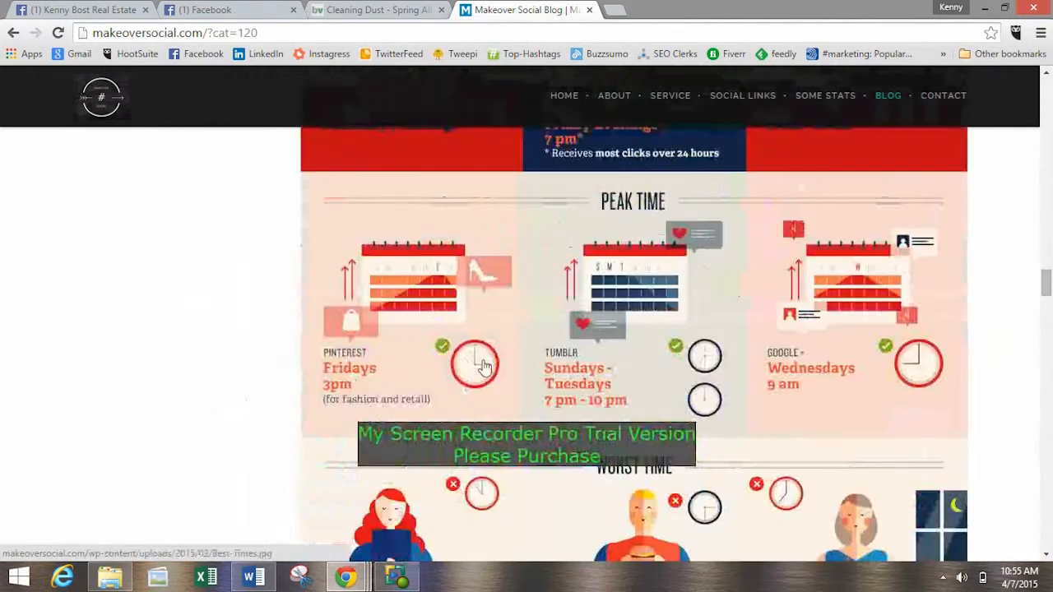
scroll(490, 350, up, 15)
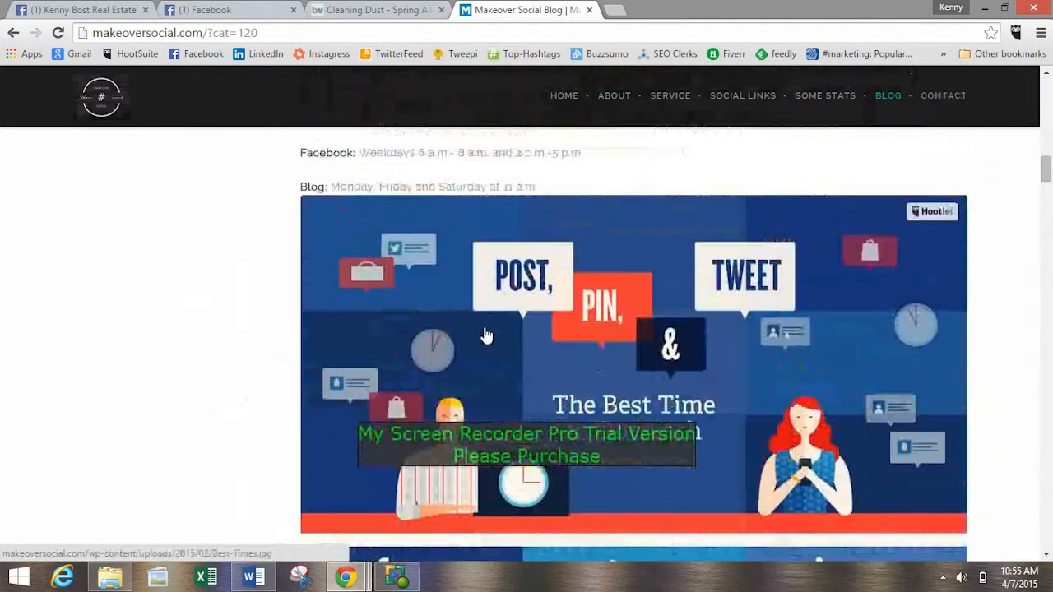
scroll(485, 324, down, 1)
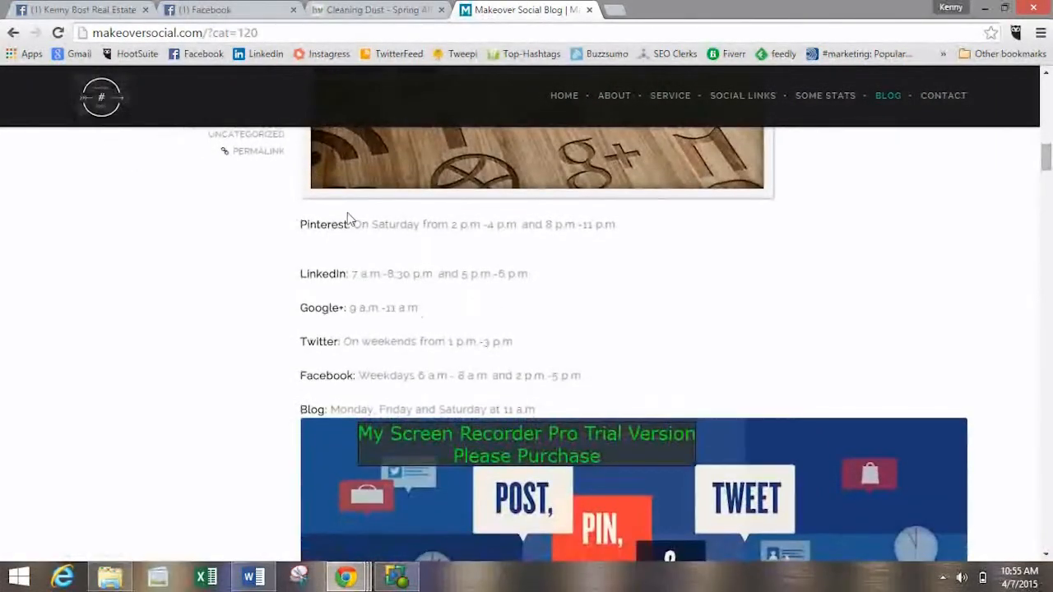
Examine the recommended posting times for Pinterest and Facebook, highlighting the Facebook weekday hours.
drag(309, 224, 454, 220)
click(454, 221)
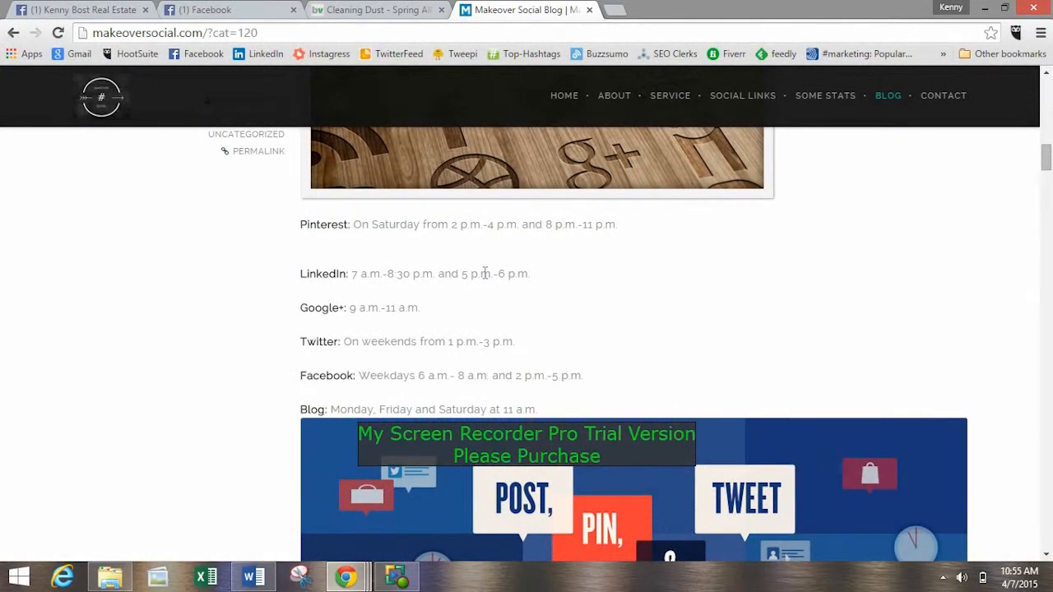
triple_click(356, 374)
click(452, 395)
drag(358, 375, 575, 377)
click(482, 385)
click(571, 378)
drag(348, 375, 485, 375)
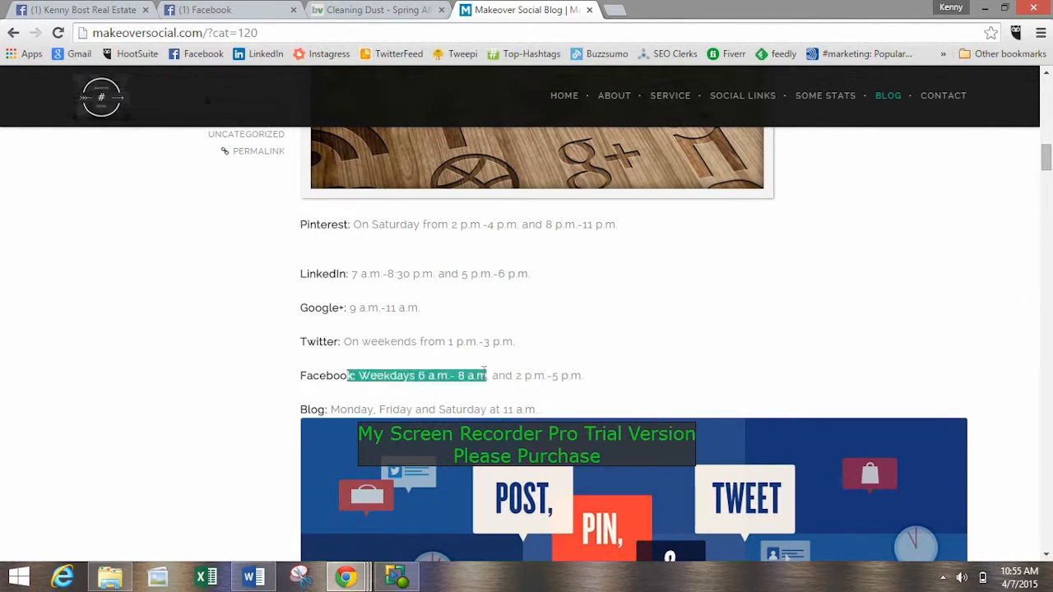
click(531, 370)
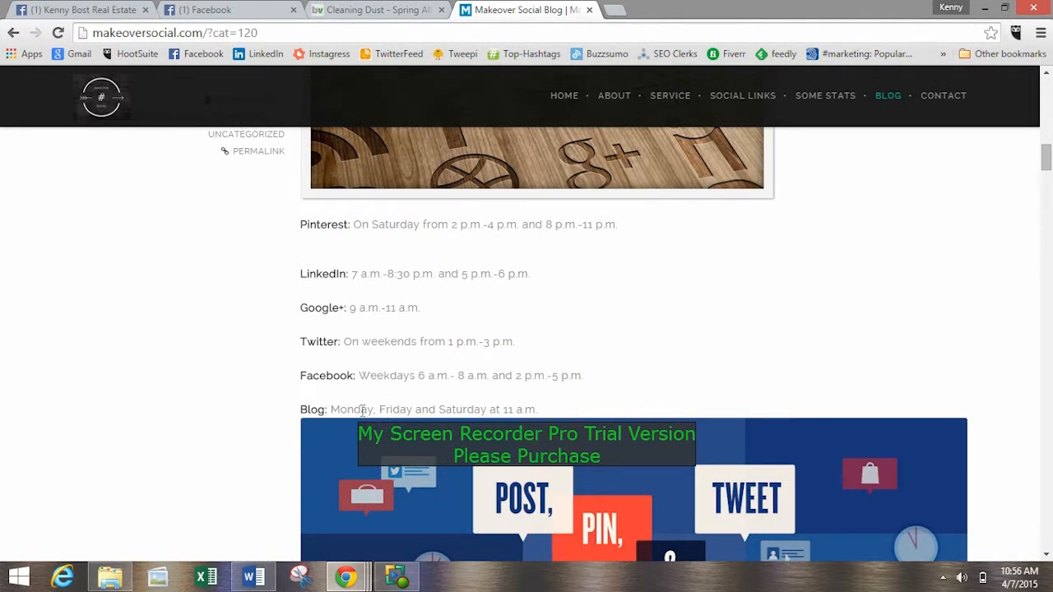
Examine the recommended posting times for blogs, Twitter and Google+, and return to the infographic below them.
drag(347, 409, 436, 407)
click(436, 406)
drag(353, 344, 471, 340)
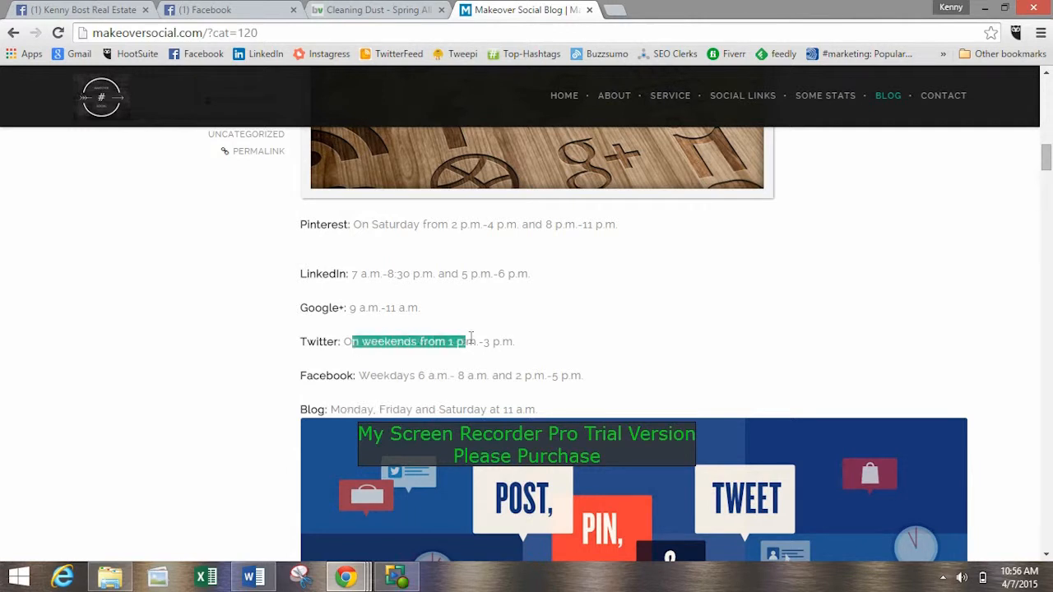
click(470, 341)
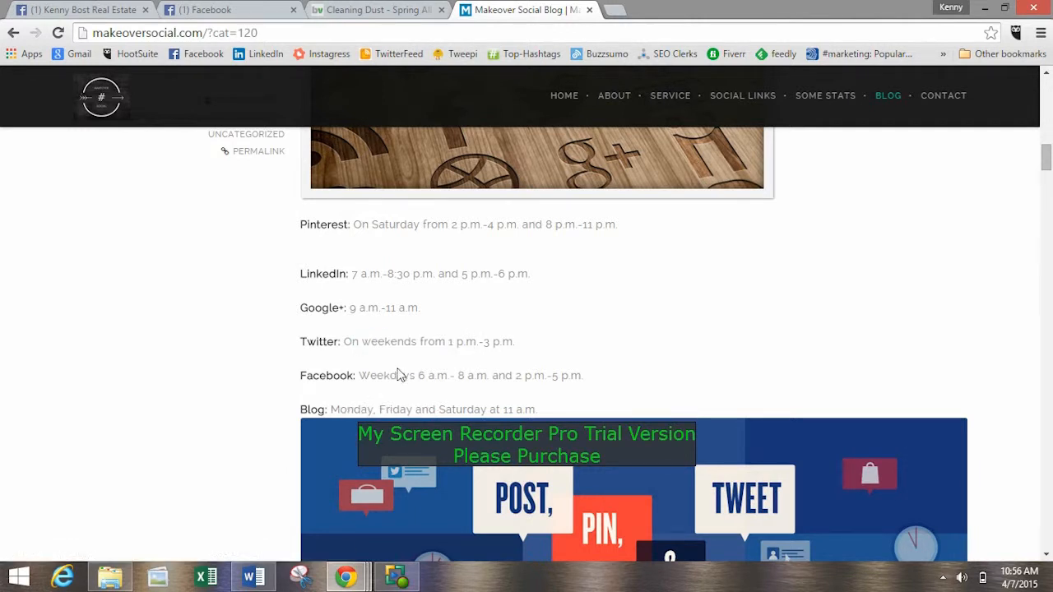
drag(323, 308, 398, 308)
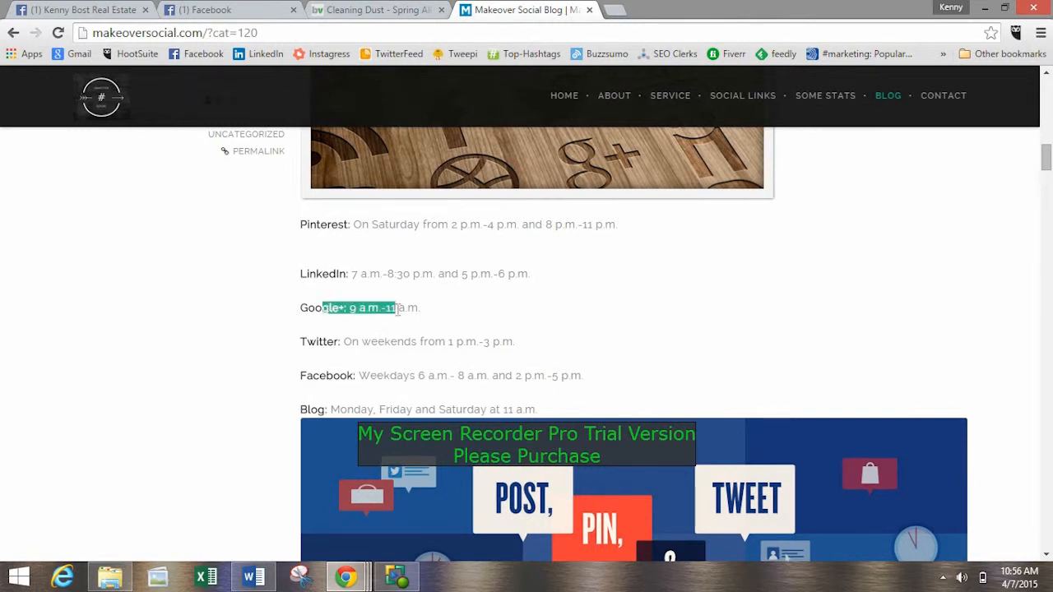
click(398, 307)
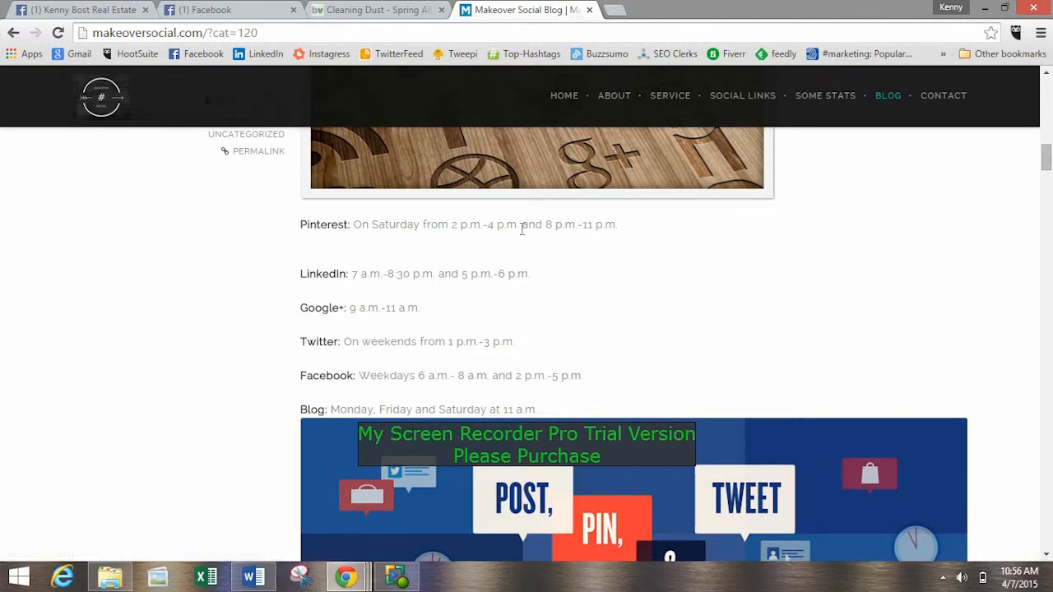
scroll(916, 301, up, 2)
scroll(916, 302, down, 15)
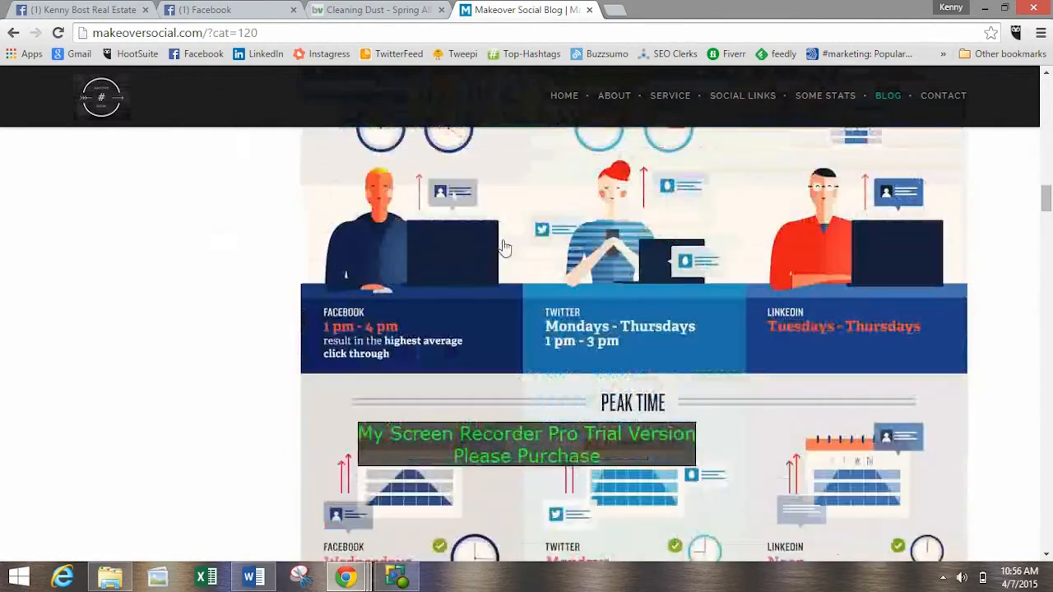
Look through the rest of the posting-times infographic and the Facebook search results for #scv.
scroll(583, 283, down, 4)
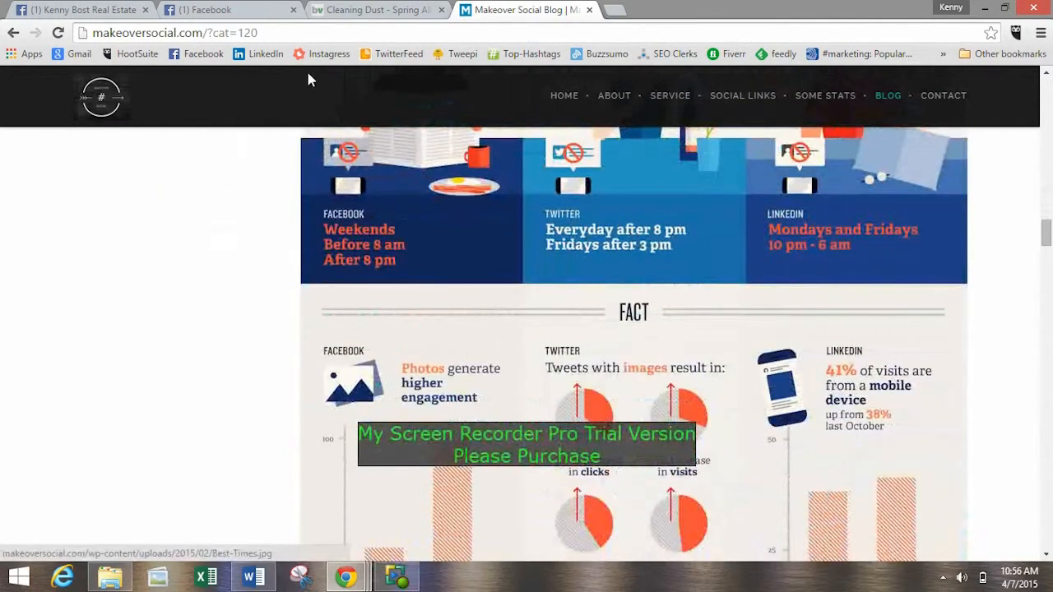
click(352, 10)
click(217, 10)
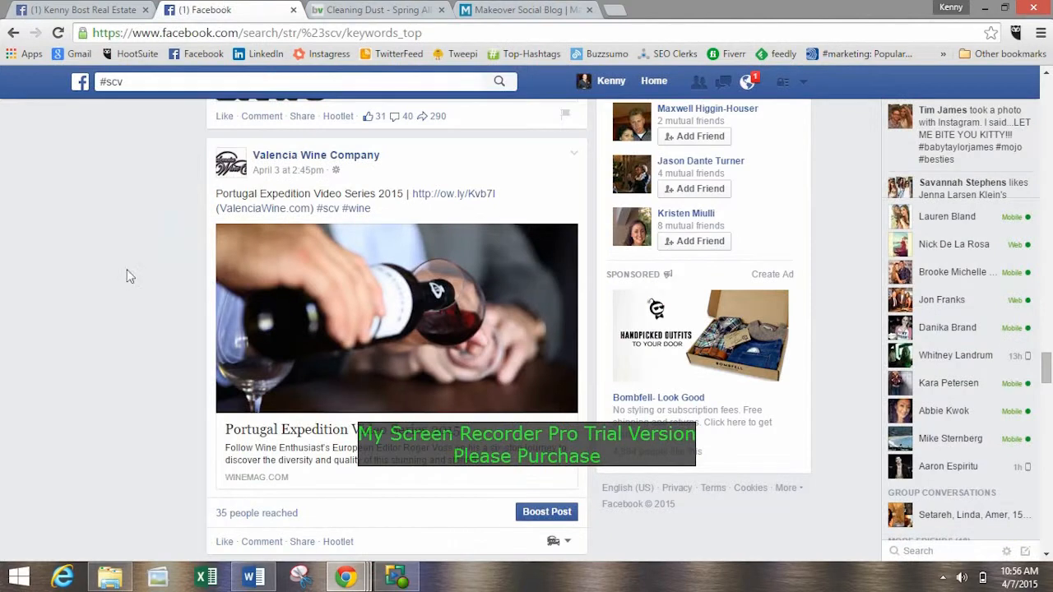
scroll(146, 306, down, 5)
scroll(160, 308, up, 5)
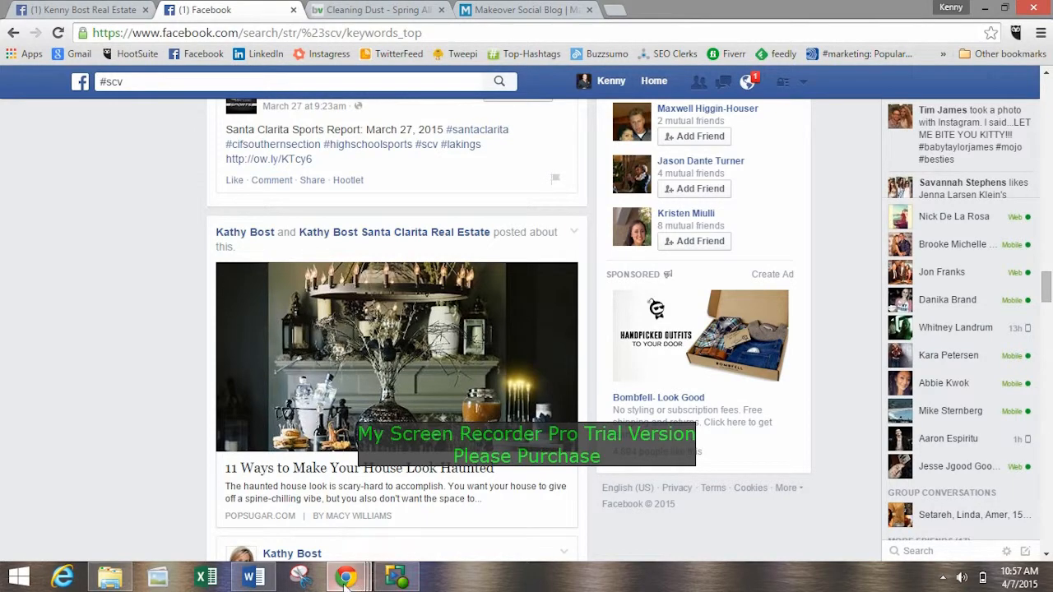
Switch to the Google+ Hangouts window and copy the Page Like for Websites link from the group chat.
mouse_move(345, 576)
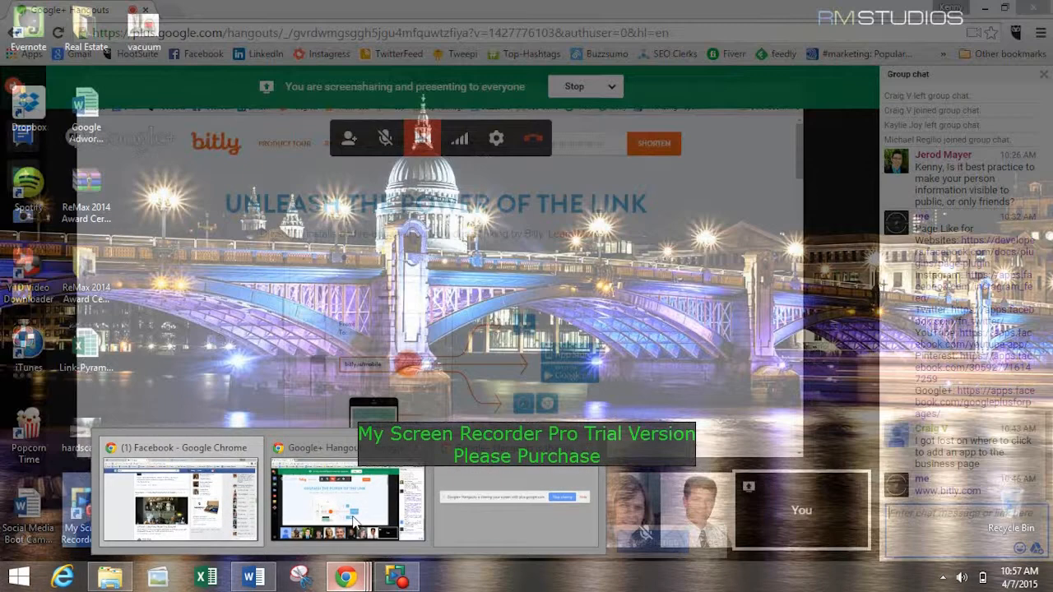
click(355, 524)
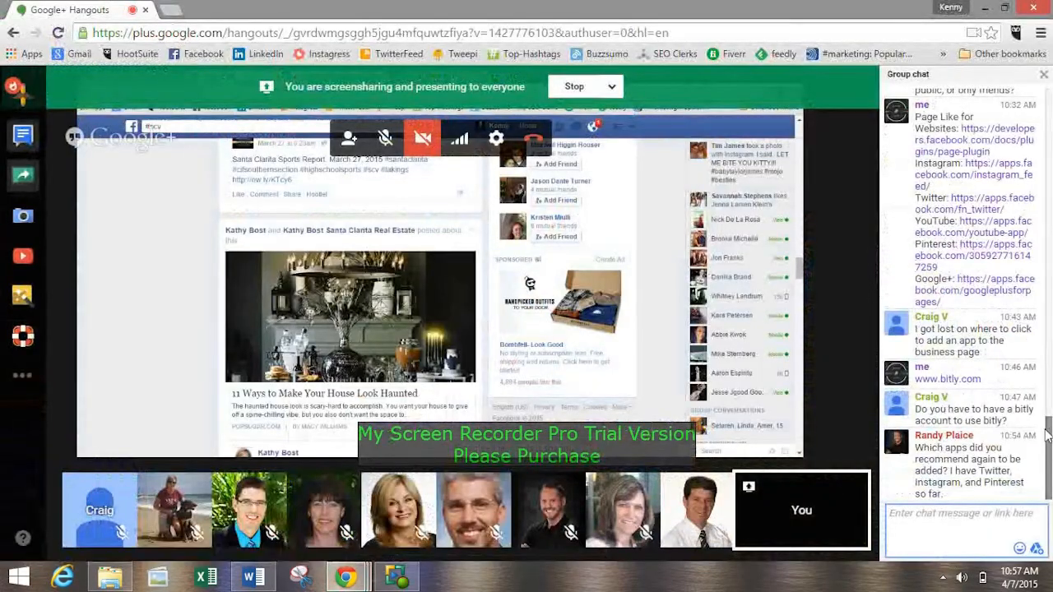
scroll(1047, 411, up, 2)
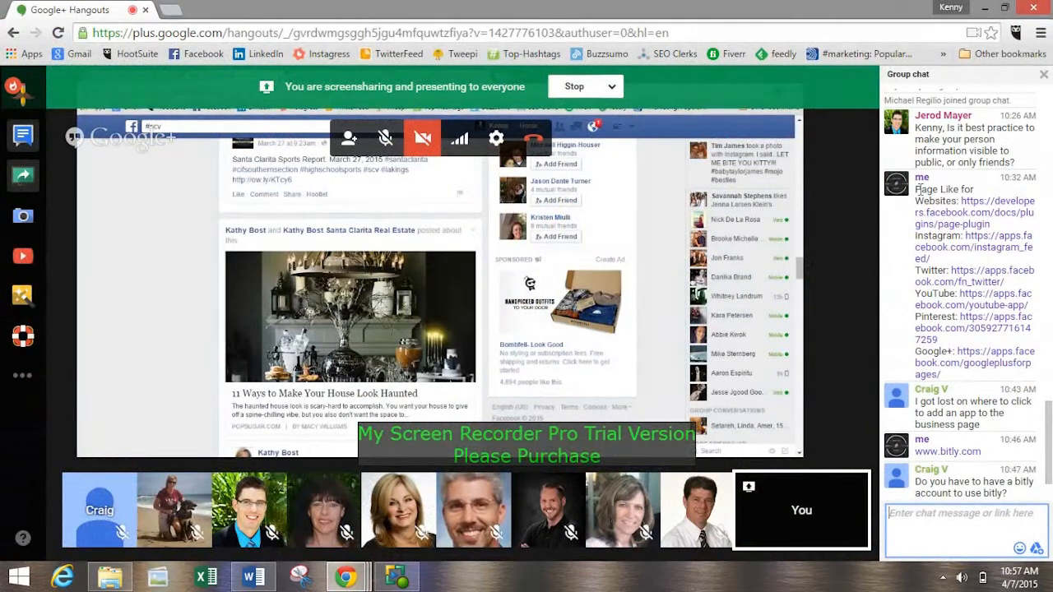
drag(918, 188, 940, 212)
click(929, 190)
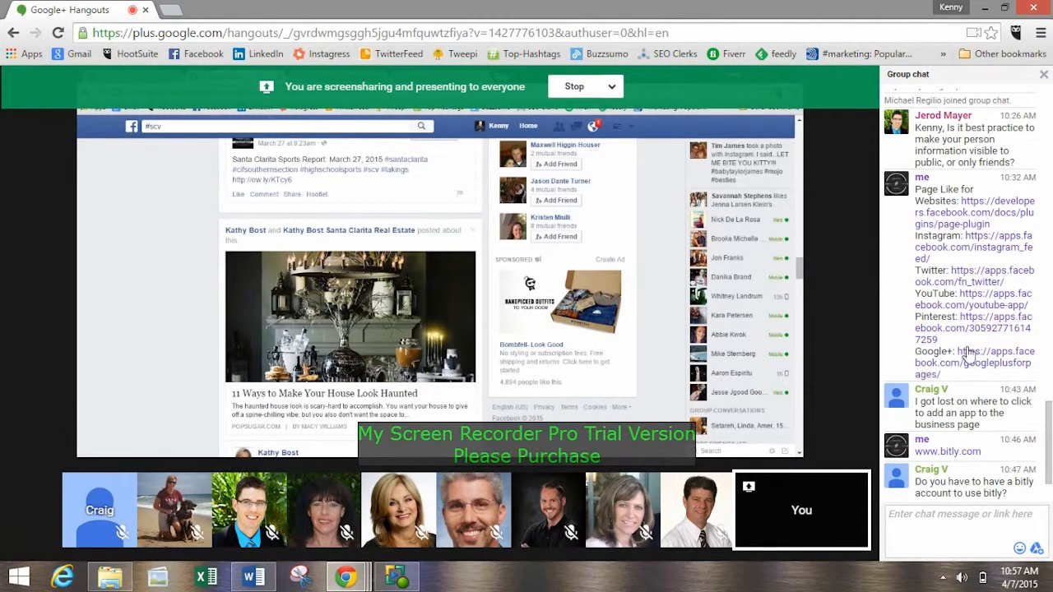
drag(916, 189, 968, 217)
click(942, 191)
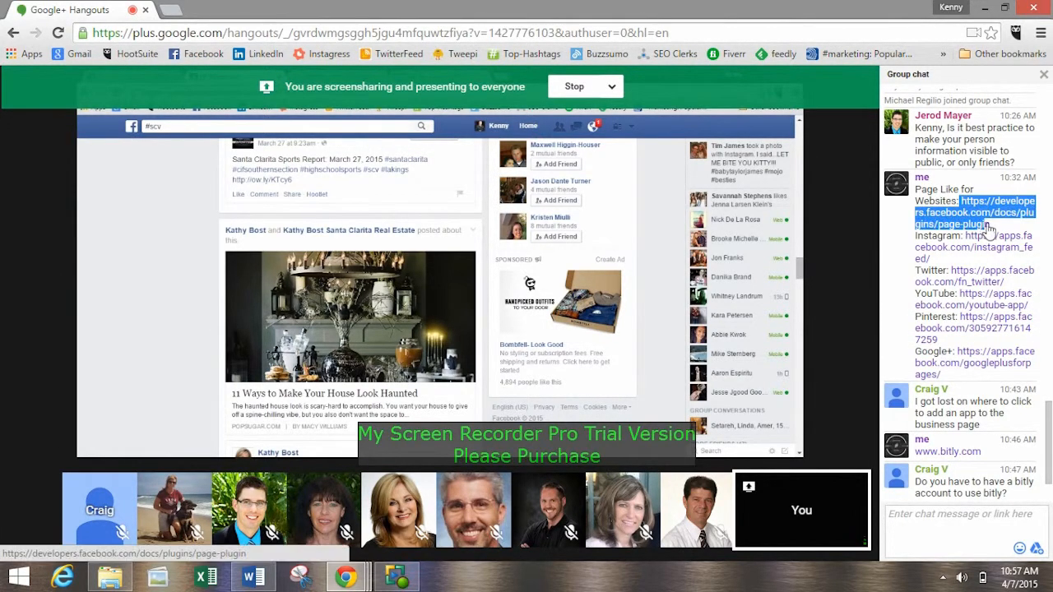
right_click(975, 213)
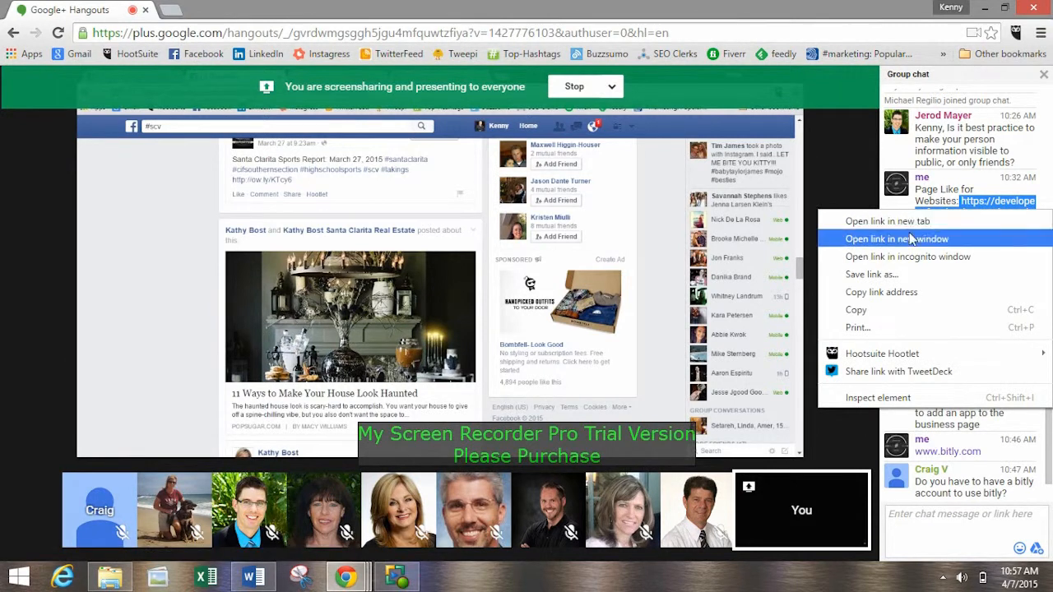
click(872, 310)
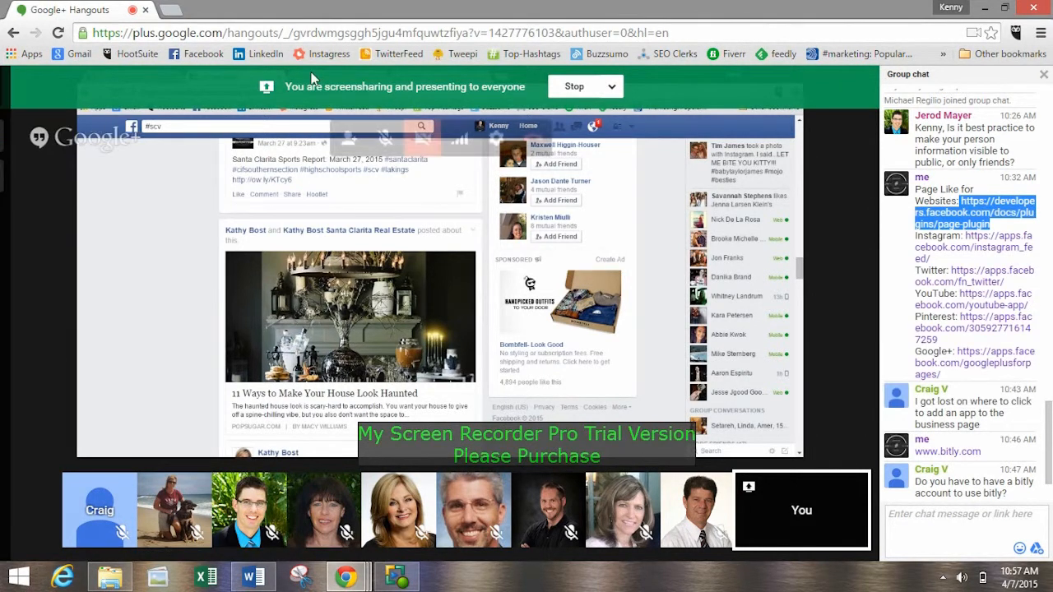
Open the copied developers.facebook.com/docs/plugins/page-plugin link in place of the Facebook #scv search results.
click(988, 9)
click(92, 9)
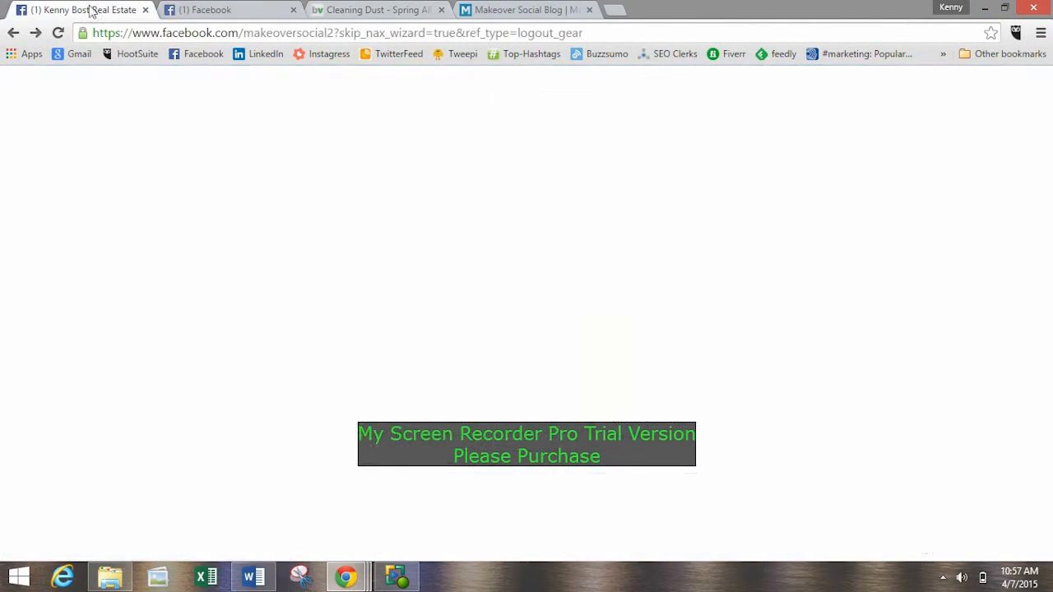
click(218, 12)
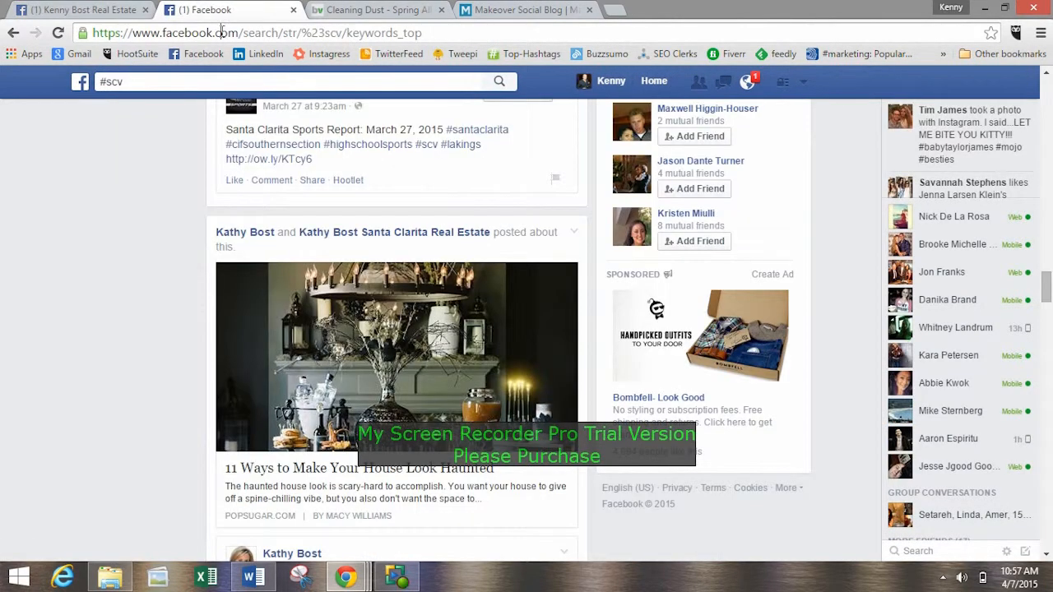
click(223, 33)
text(https://developers.facebook.com/docs/plugins/page-plugin)
key(Return)
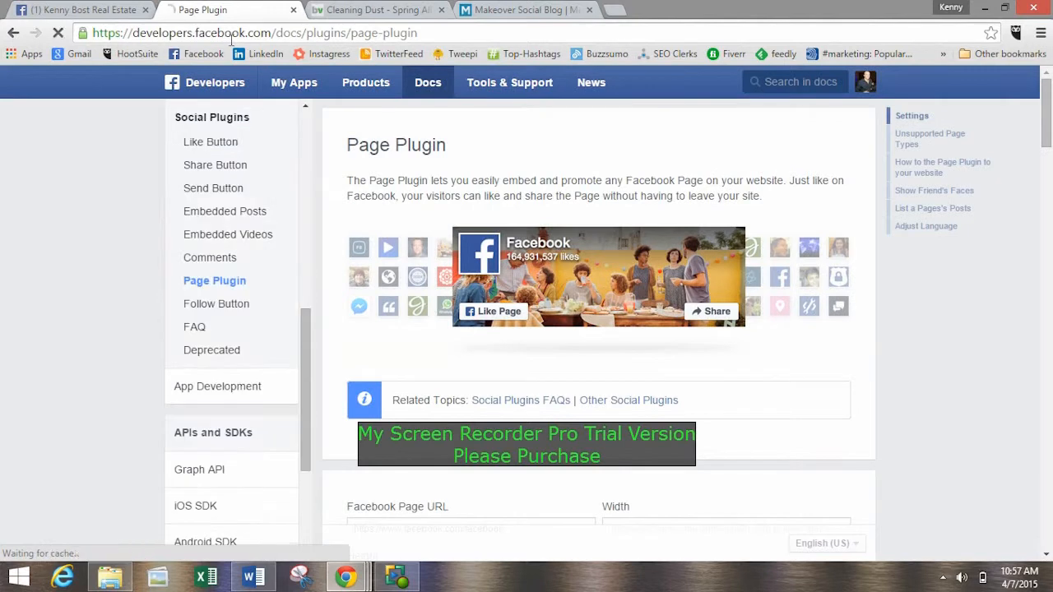
Examine the Page Plugin configurator, its preview and the table of additional settings on the documentation page.
scroll(431, 235, down, 4)
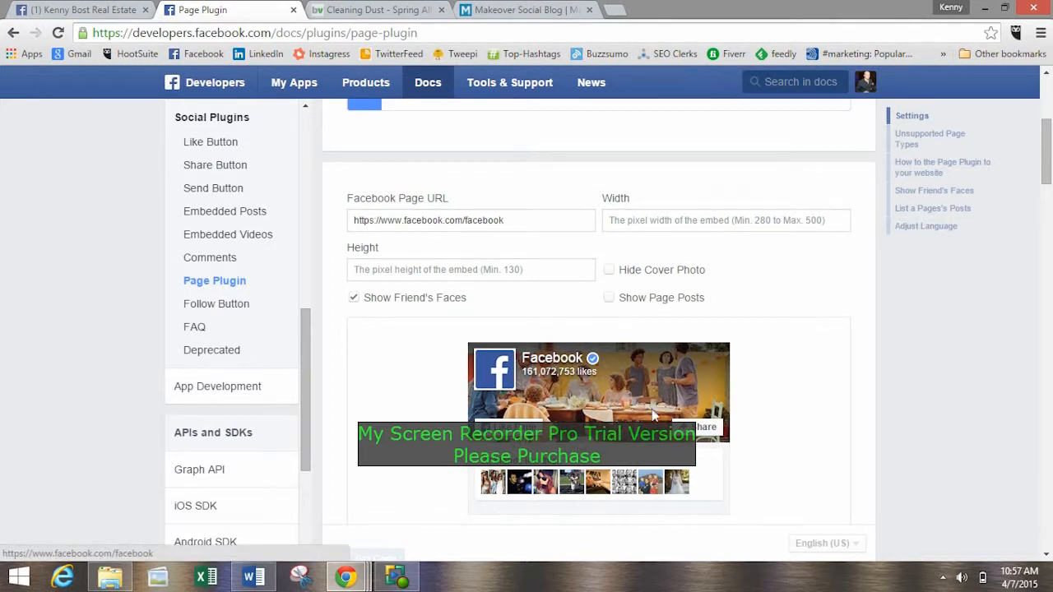
scroll(717, 407, down, 1)
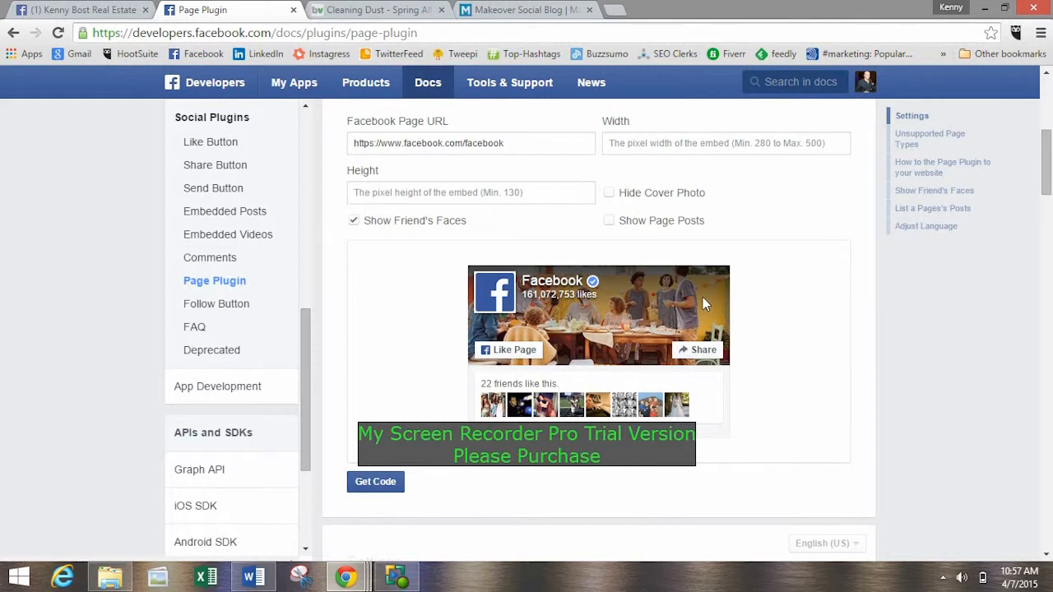
scroll(707, 284, down, 5)
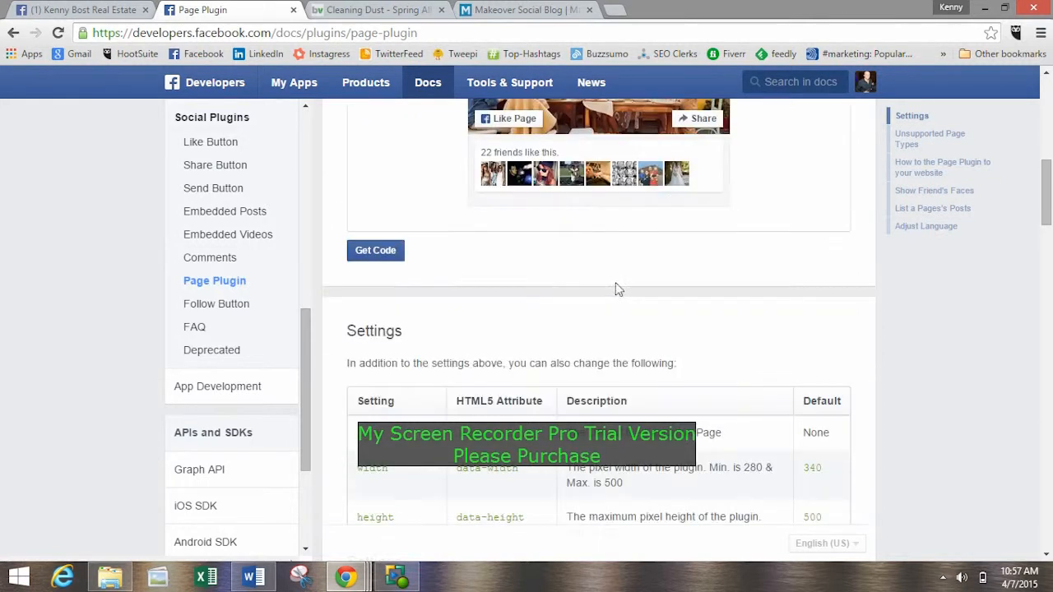
scroll(394, 279, down, 1)
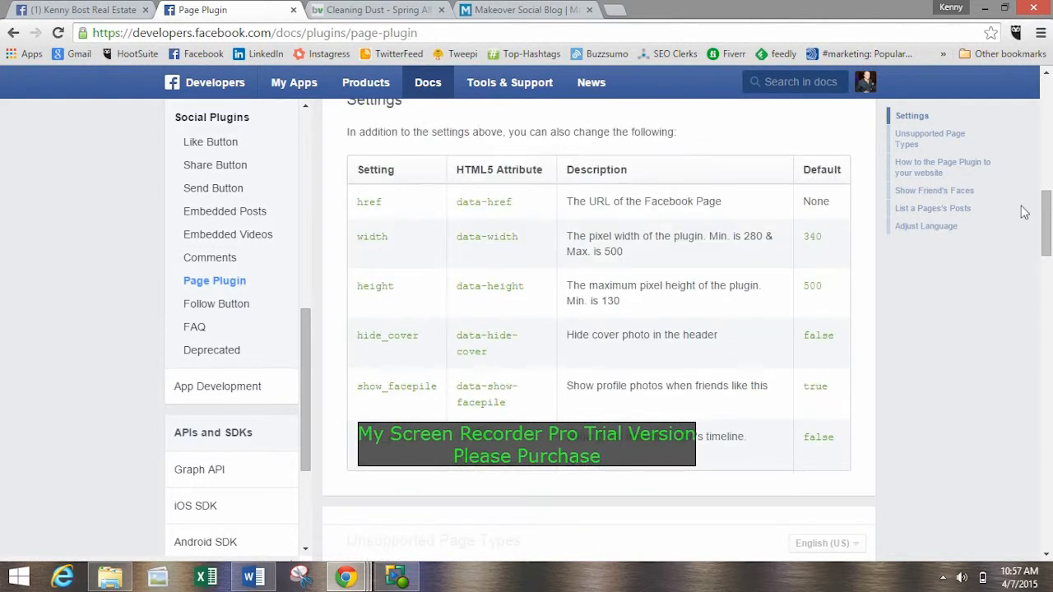
mouse_move(1047, 231)
mouse_down()
mouse_move(1050, 255)
mouse_move(1050, 222)
mouse_up()
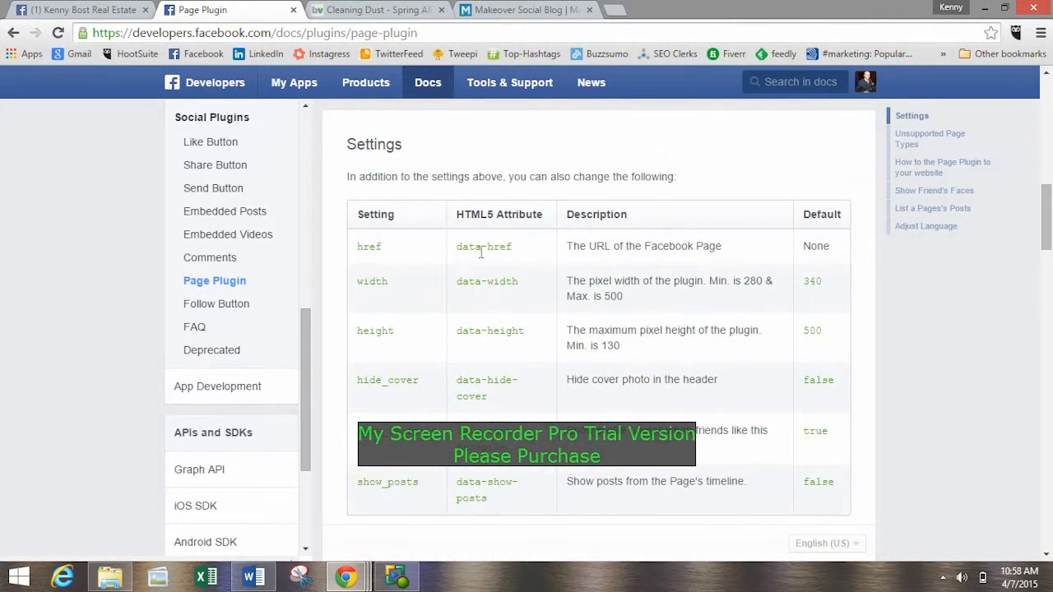
drag(347, 144, 458, 176)
click(484, 182)
drag(1050, 210, 1050, 142)
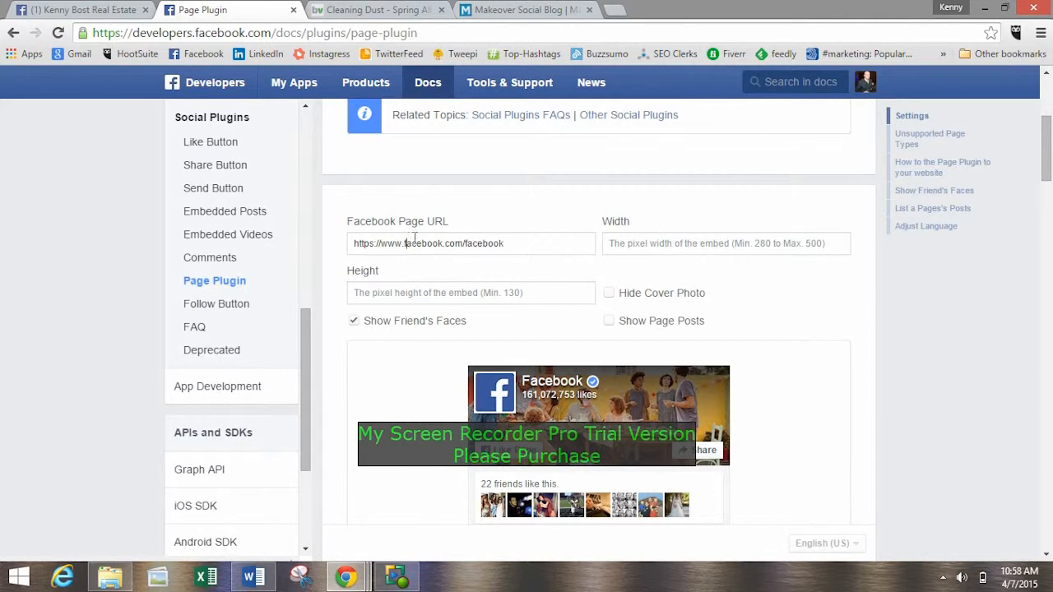
Examine the plugin's width and height fields and the example embed code, and return to the start of the page.
click(670, 240)
click(467, 297)
scroll(674, 350, up, 3)
scroll(674, 350, down, 10)
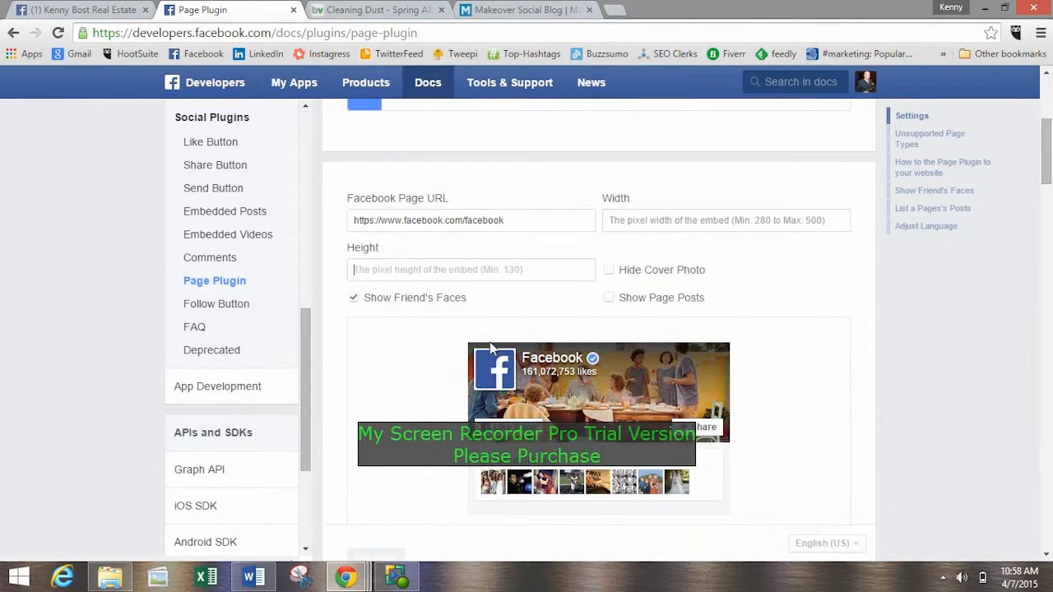
scroll(483, 325, up, 2)
scroll(484, 326, down, 12)
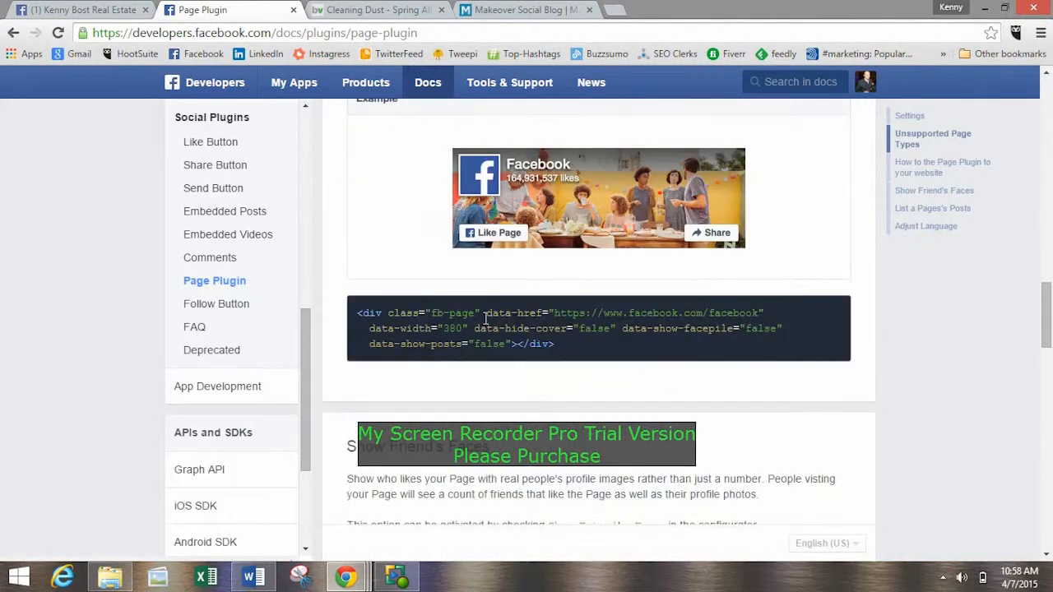
scroll(518, 321, up, 5)
scroll(525, 321, up, 4)
scroll(550, 364, down, 7)
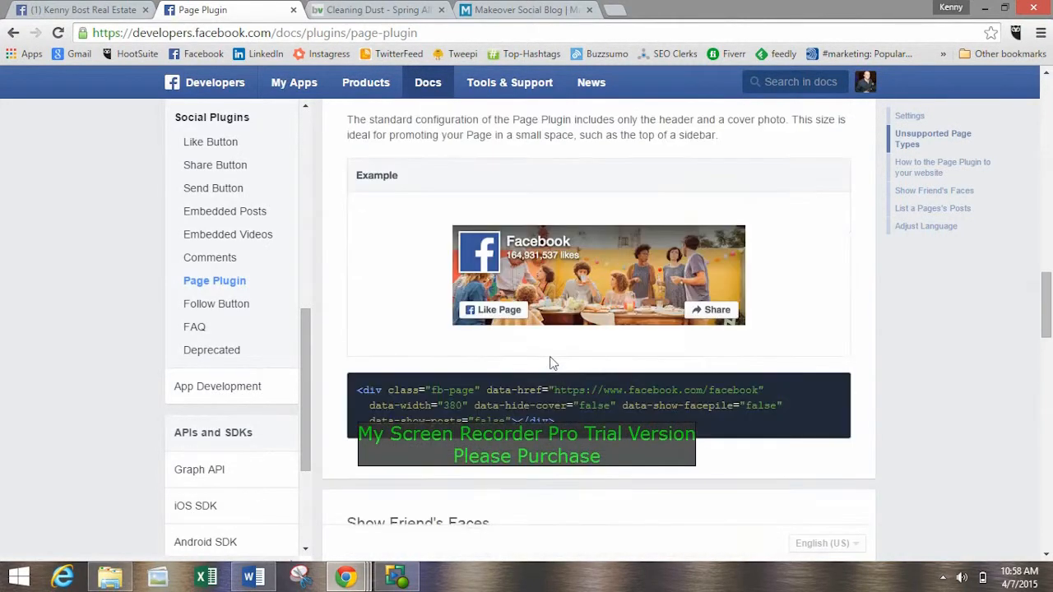
scroll(493, 327, up, 4)
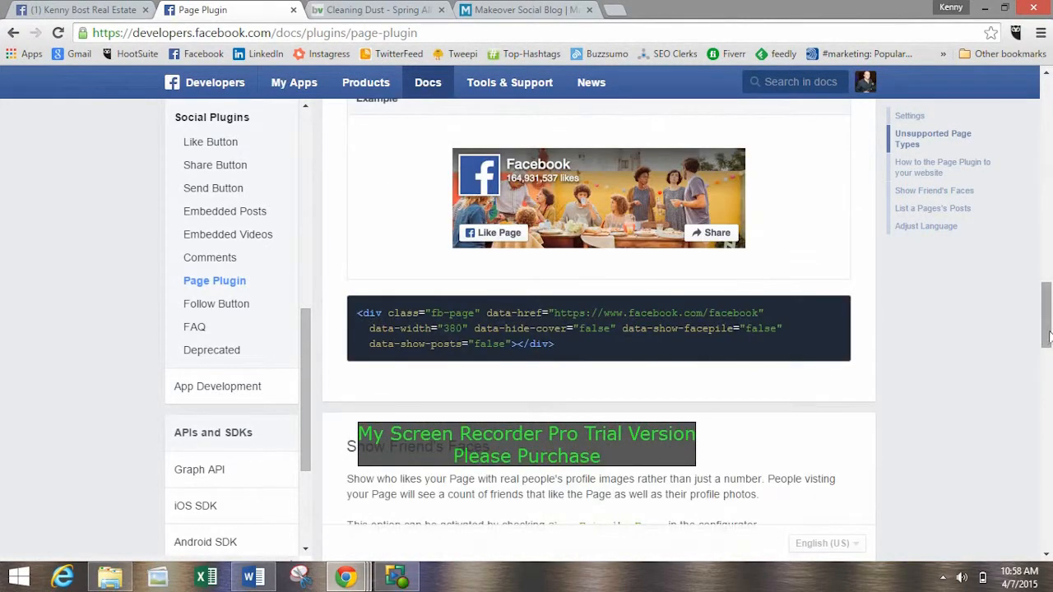
drag(1047, 320, 1050, 119)
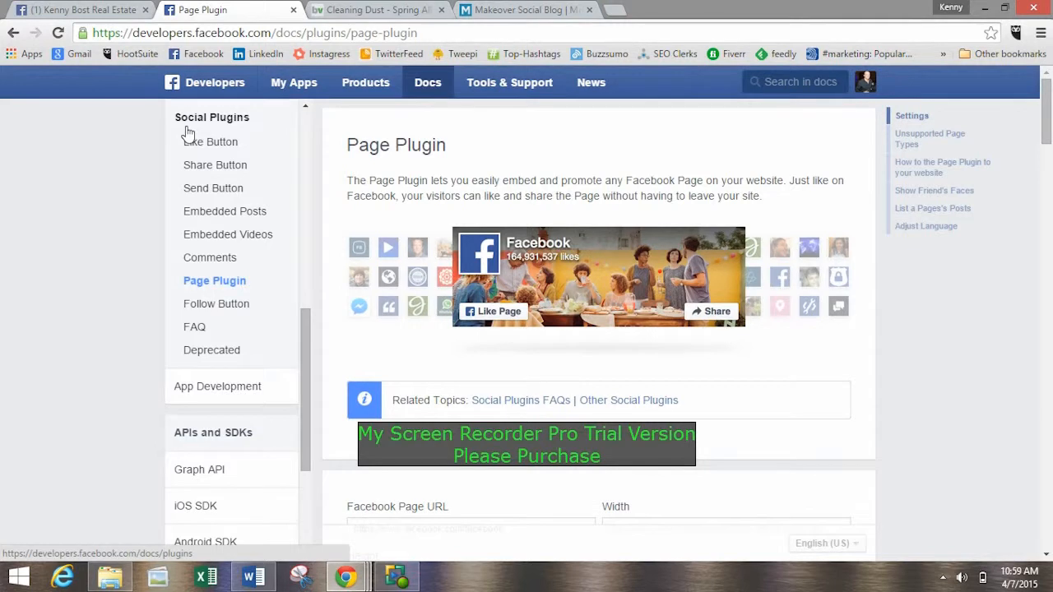
Return to the real estate Page and look through its timeline posts for boosting options.
click(88, 7)
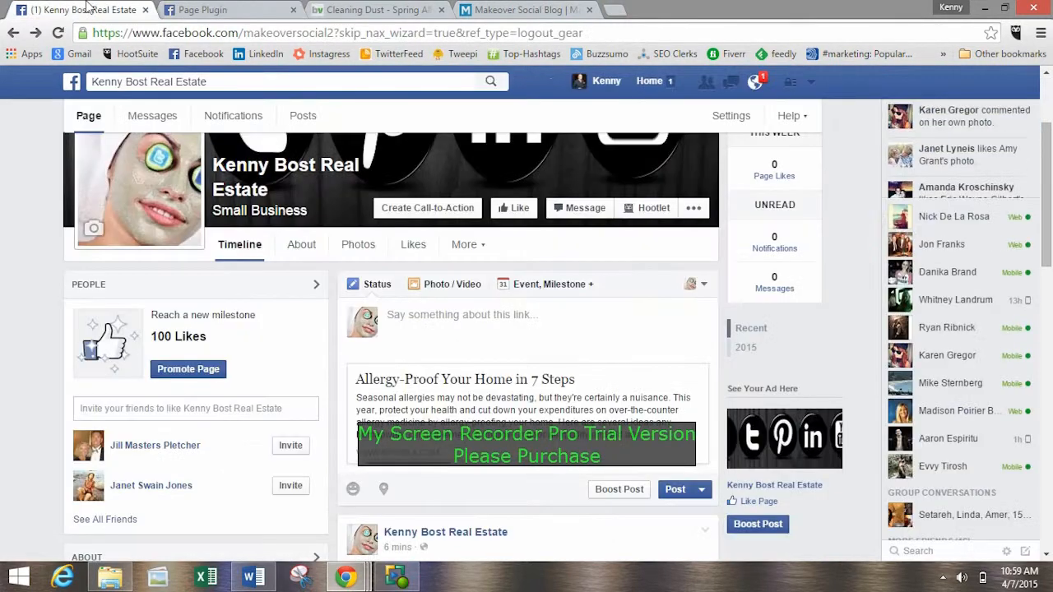
mouse_move(735, 235)
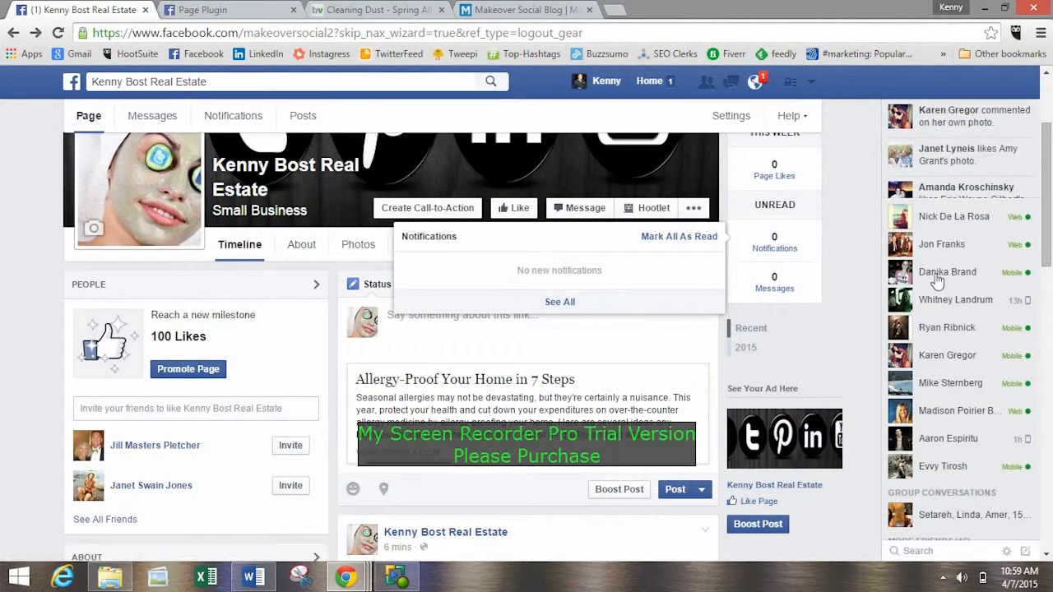
drag(1047, 228, 796, 391)
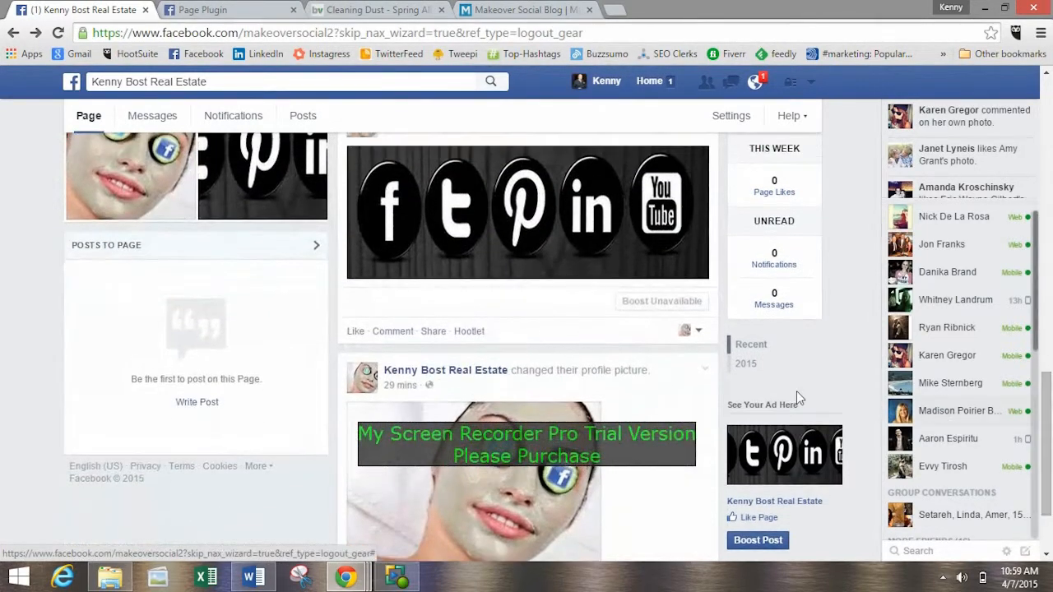
scroll(674, 309, up, 3)
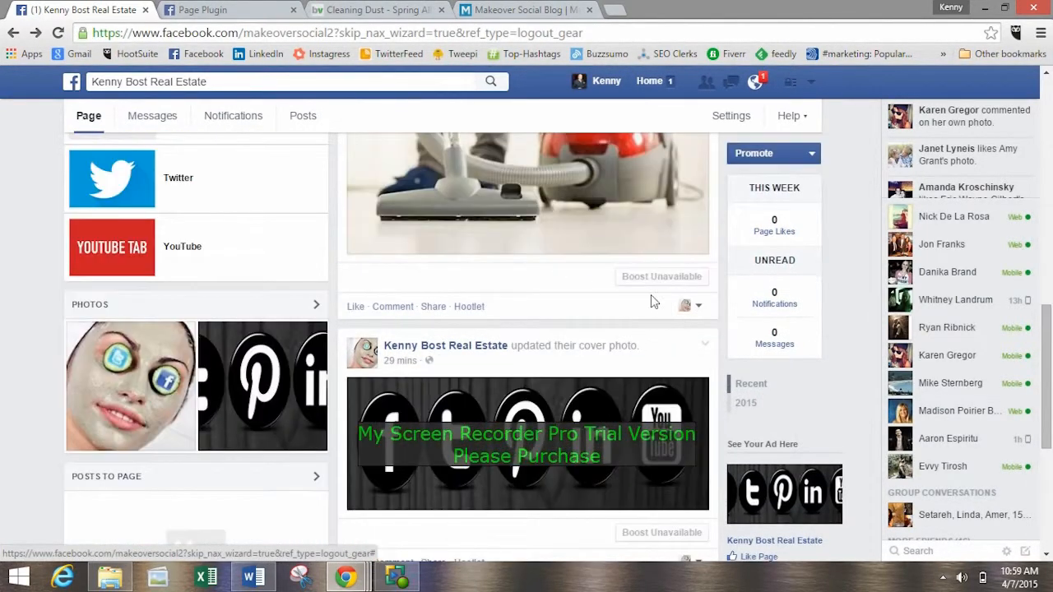
scroll(678, 296, up, 1)
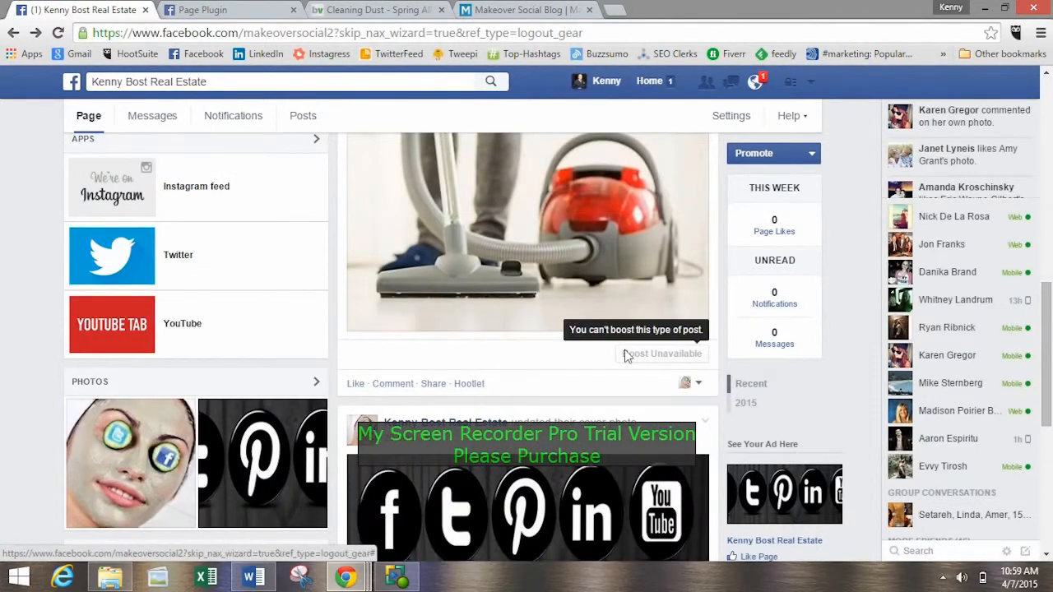
scroll(618, 352, up, 2)
scroll(535, 294, down, 6)
scroll(535, 294, down, 1)
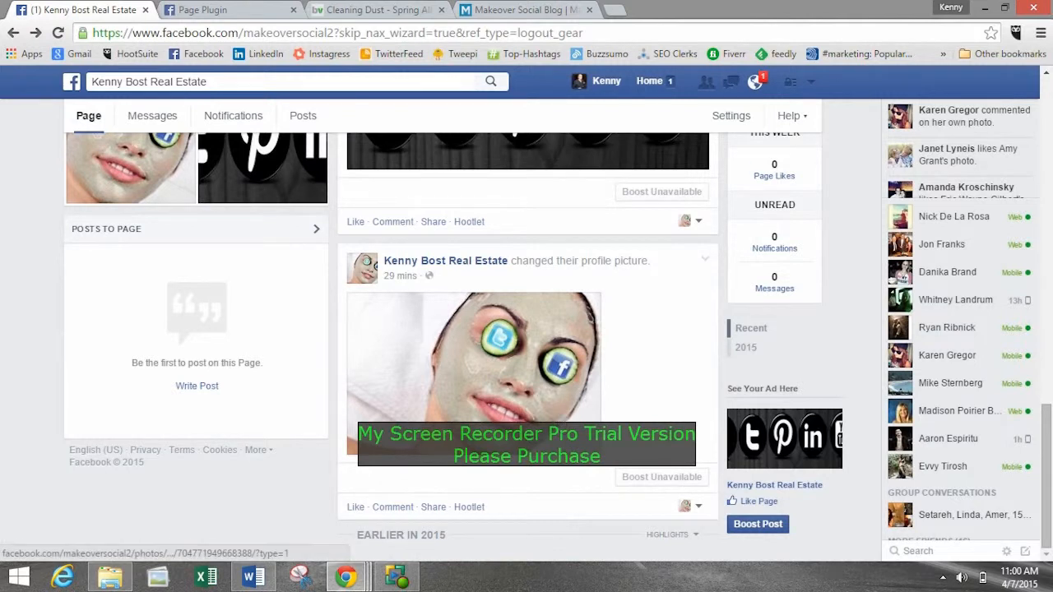
scroll(473, 371, up, 10)
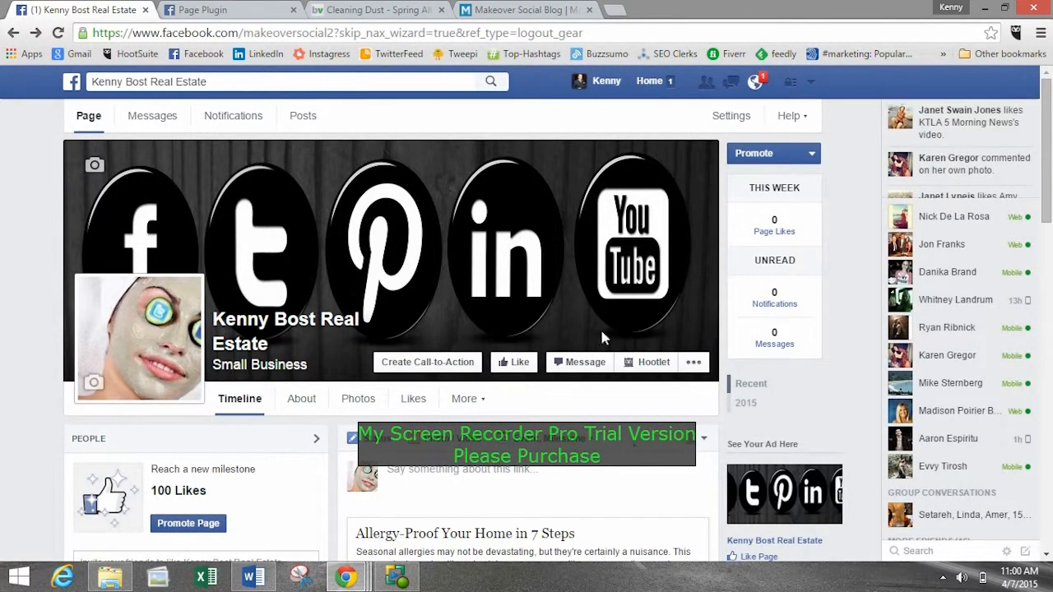
scroll(666, 317, down, 4)
scroll(623, 342, up, 4)
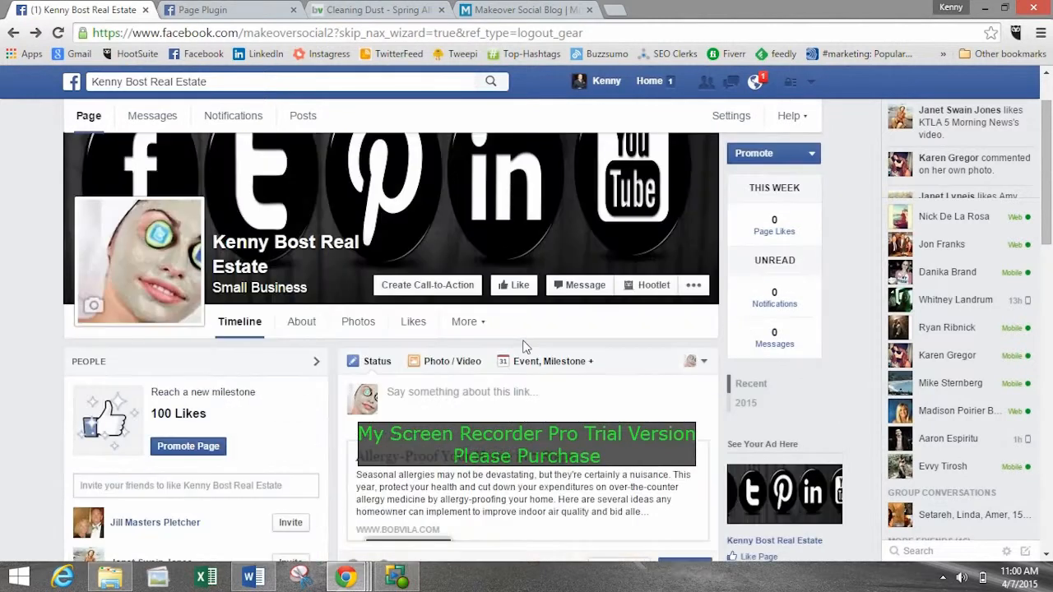
Look at the Create Ads option for the account and check the boost option on the vacuum cleaner photo post.
click(812, 82)
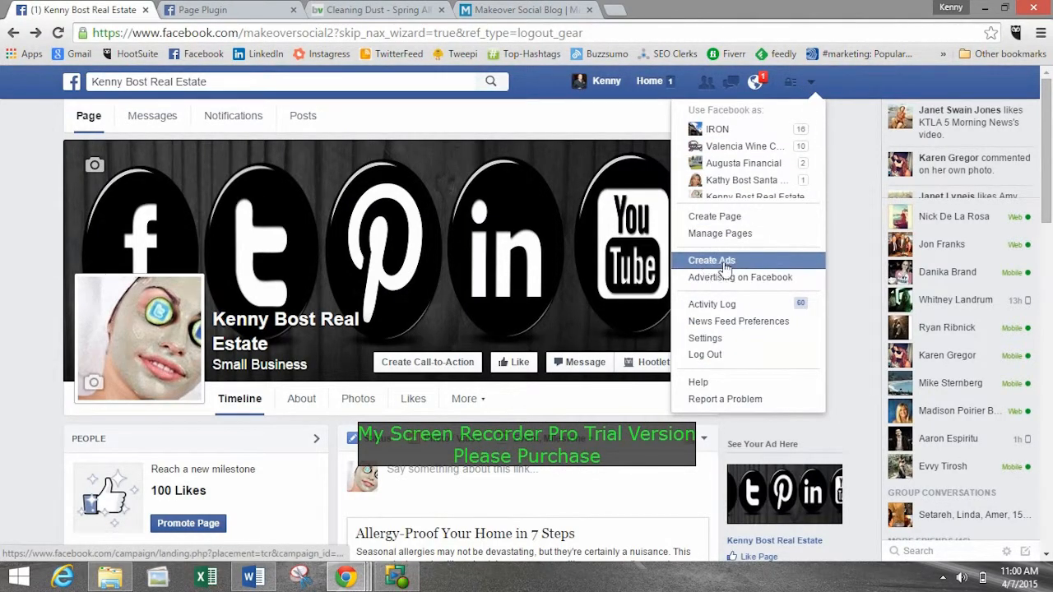
click(23, 259)
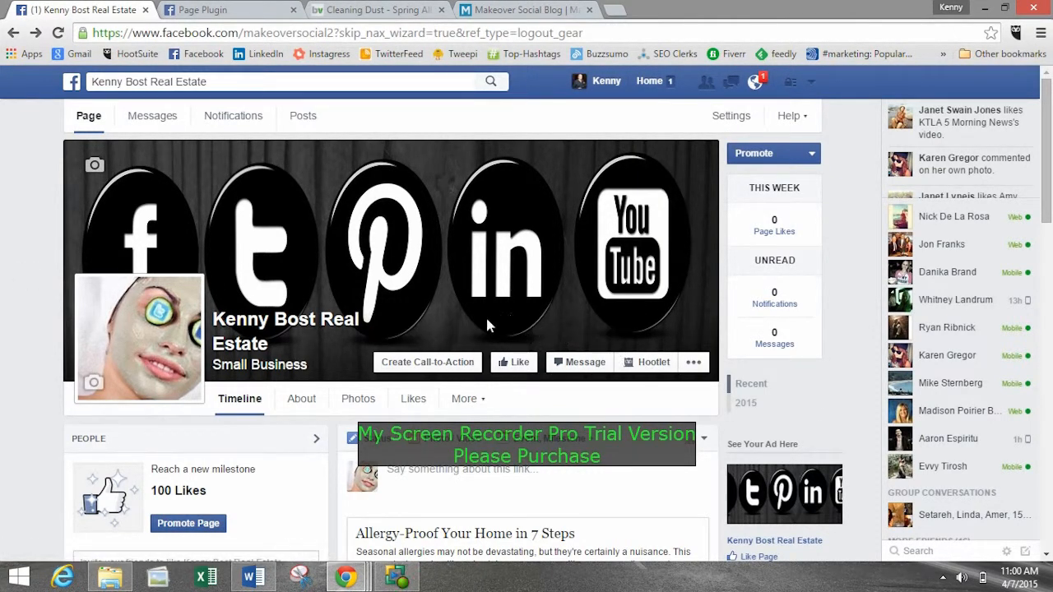
scroll(70, 288, down, 6)
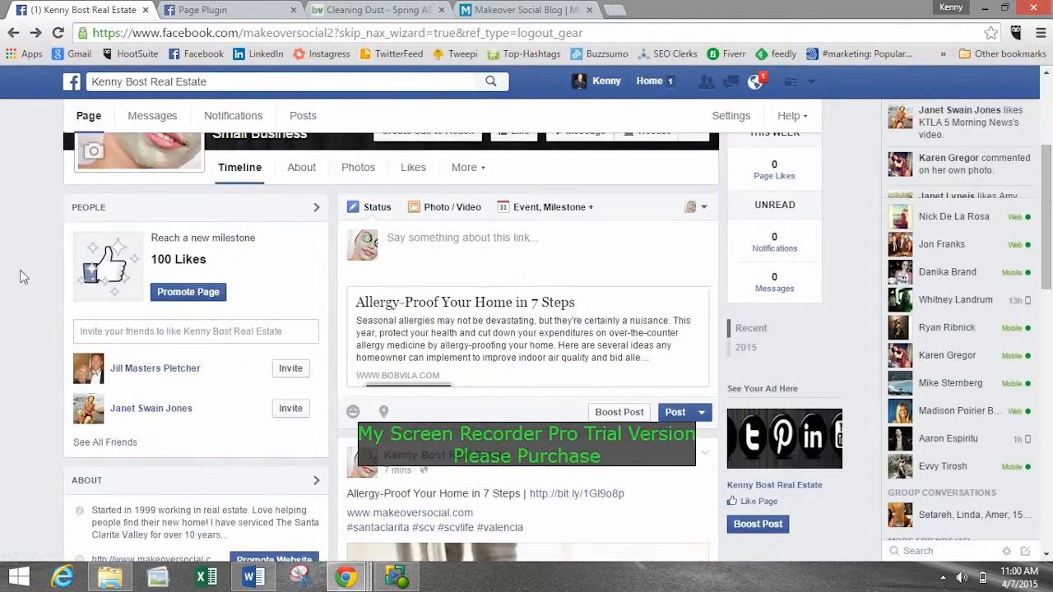
scroll(26, 272, down, 3)
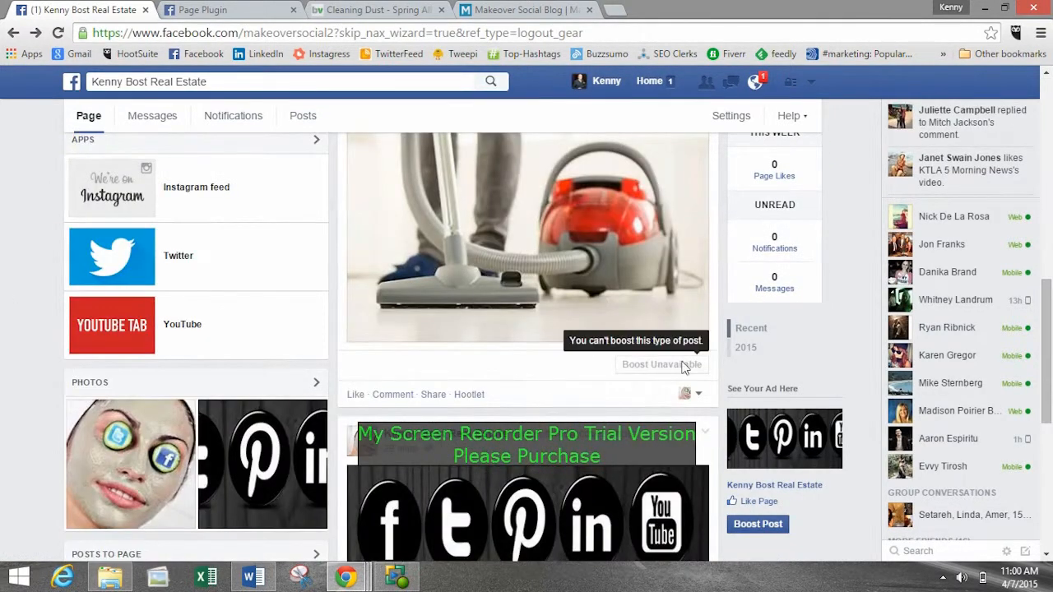
Switch to the Google+ Hangouts window and read the latest group chat question about adding apps to a business page.
scroll(737, 362, up, 9)
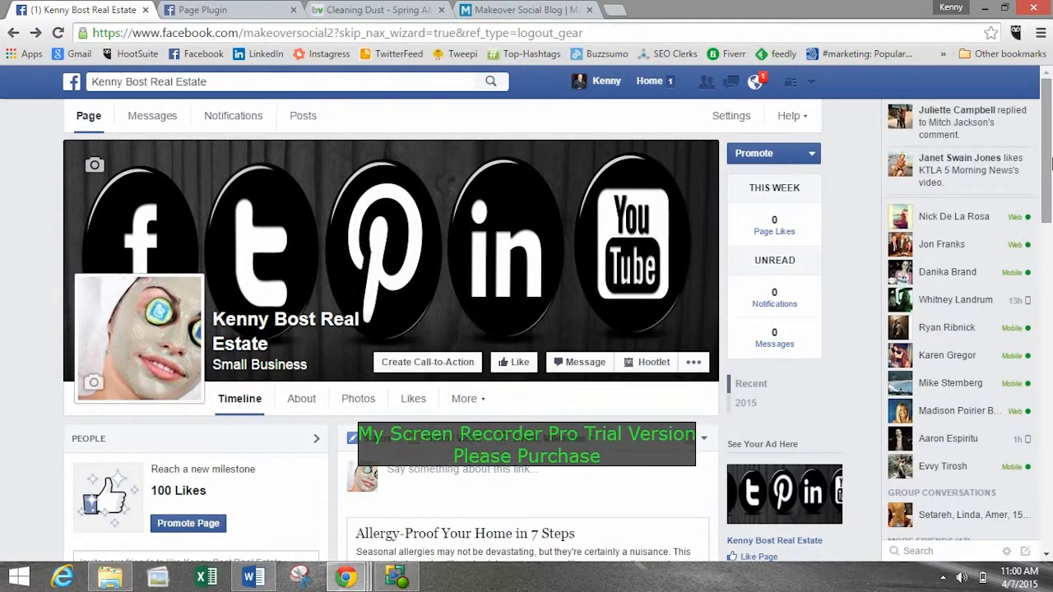
mouse_move(346, 576)
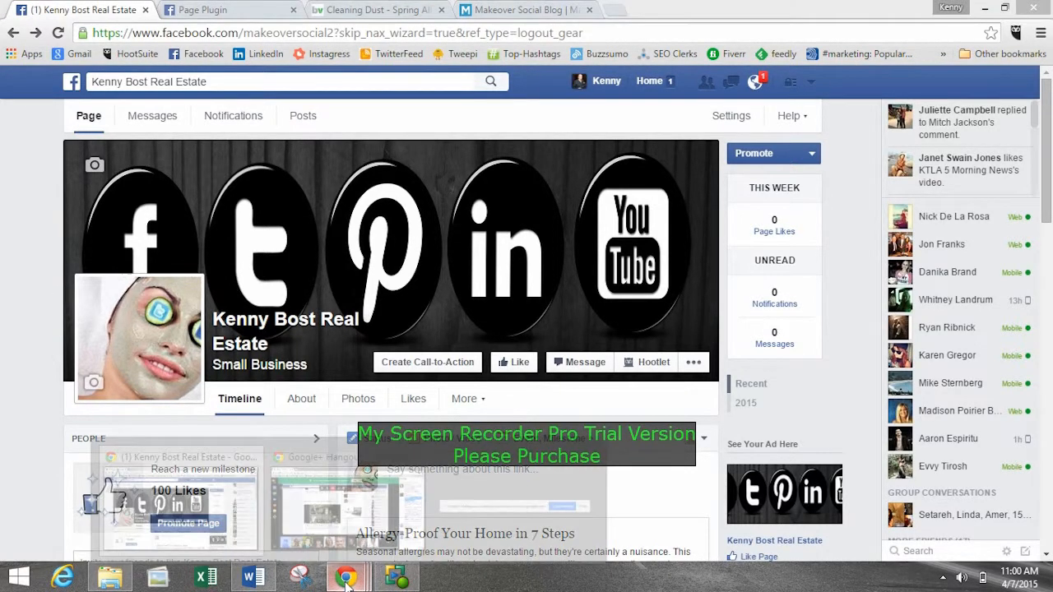
click(353, 514)
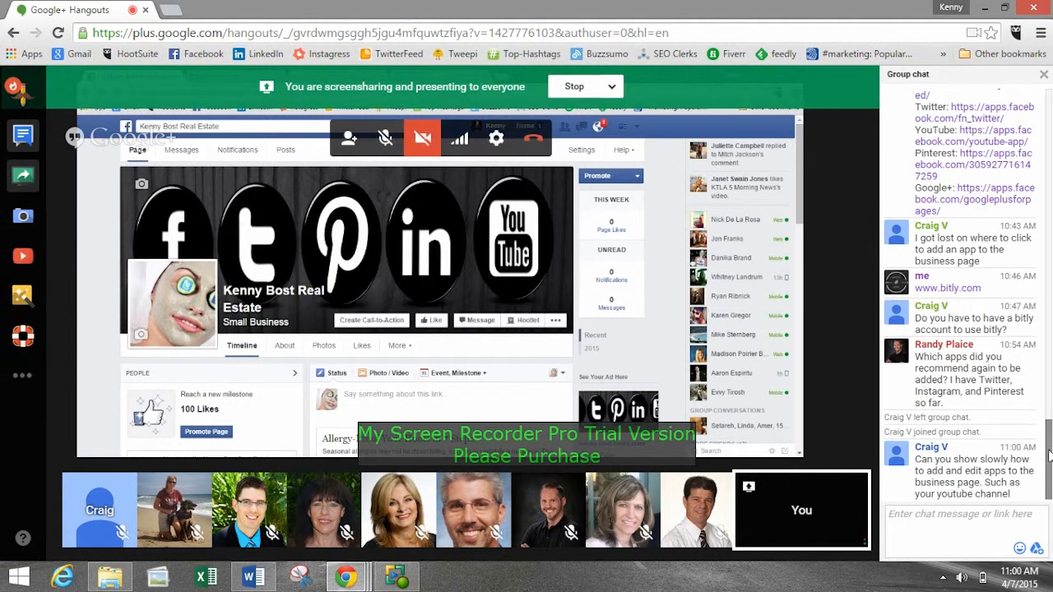
drag(1050, 457, 1049, 440)
click(954, 536)
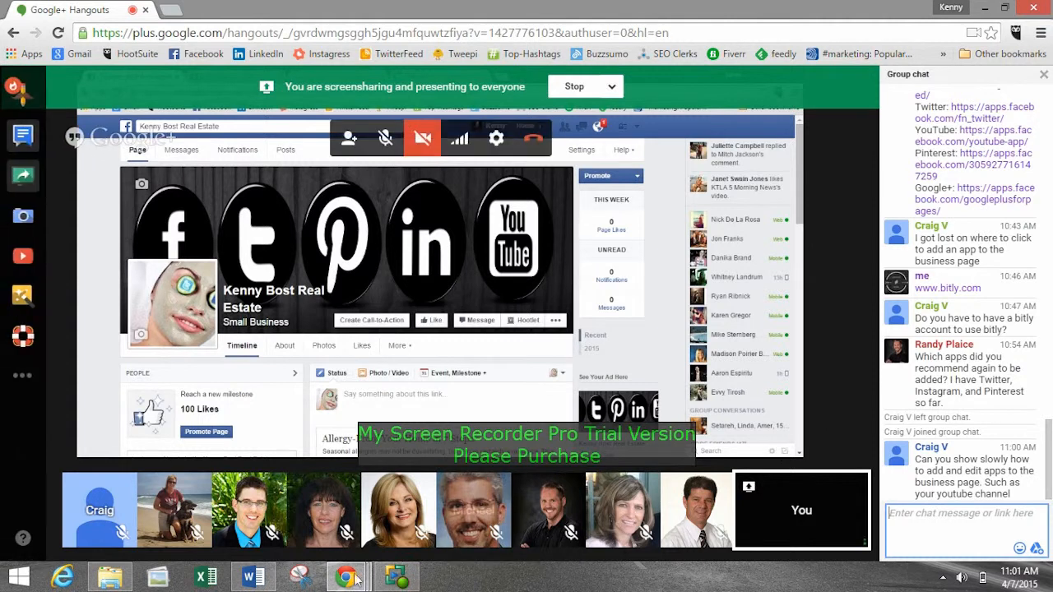
Return to the real estate Page and look over its header, post composer and first timeline post.
mouse_move(346, 579)
click(206, 465)
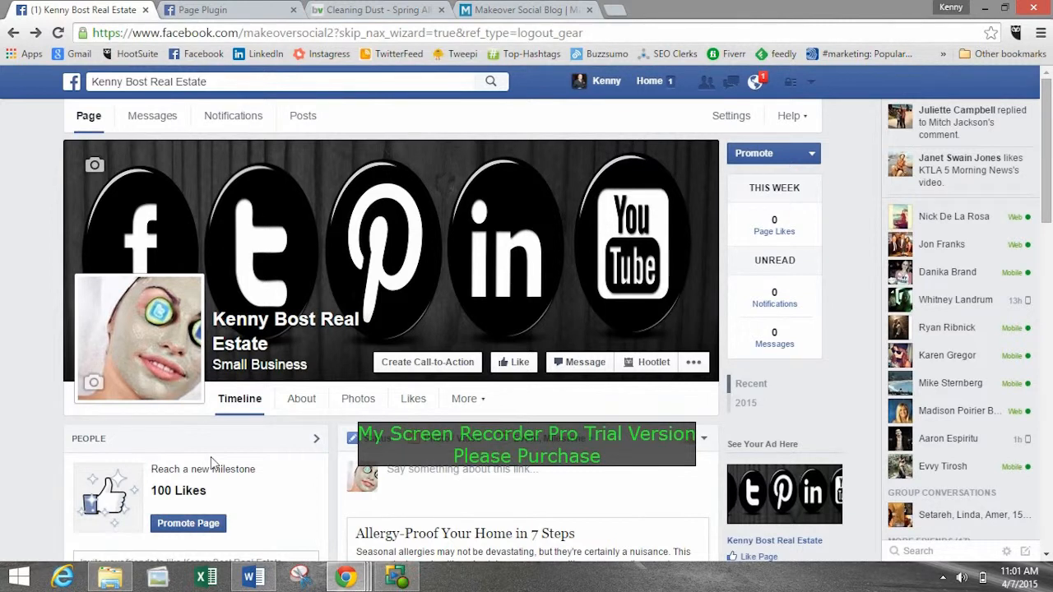
scroll(350, 218, down, 2)
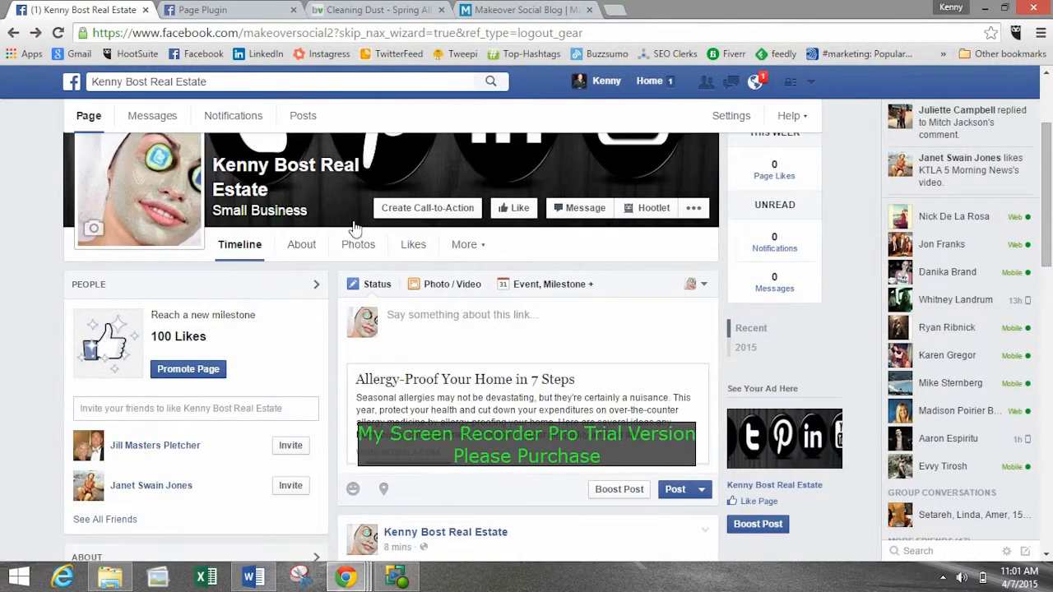
scroll(552, 216, down, 1)
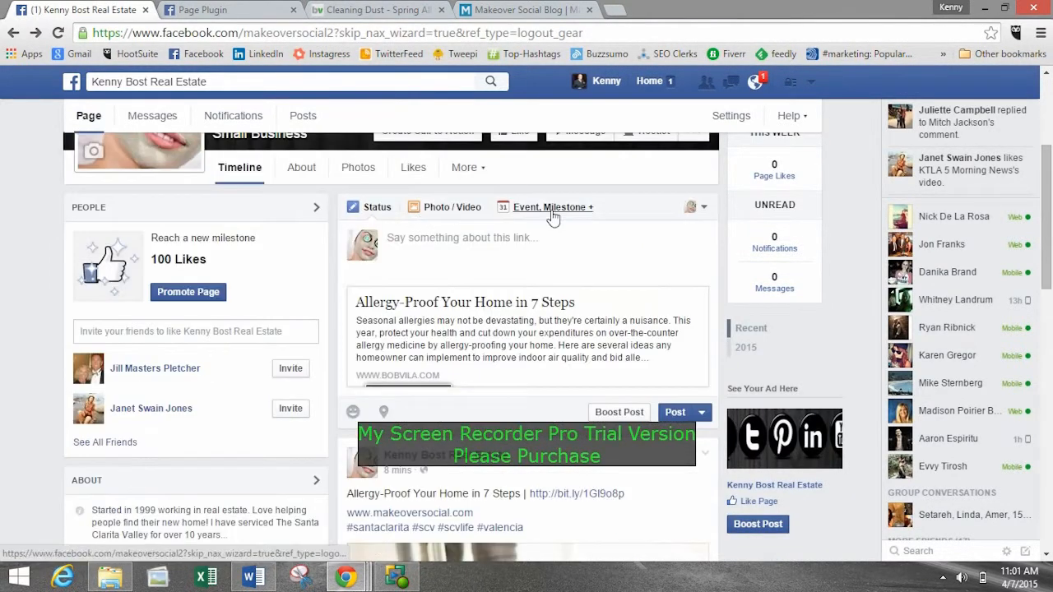
scroll(553, 216, up, 3)
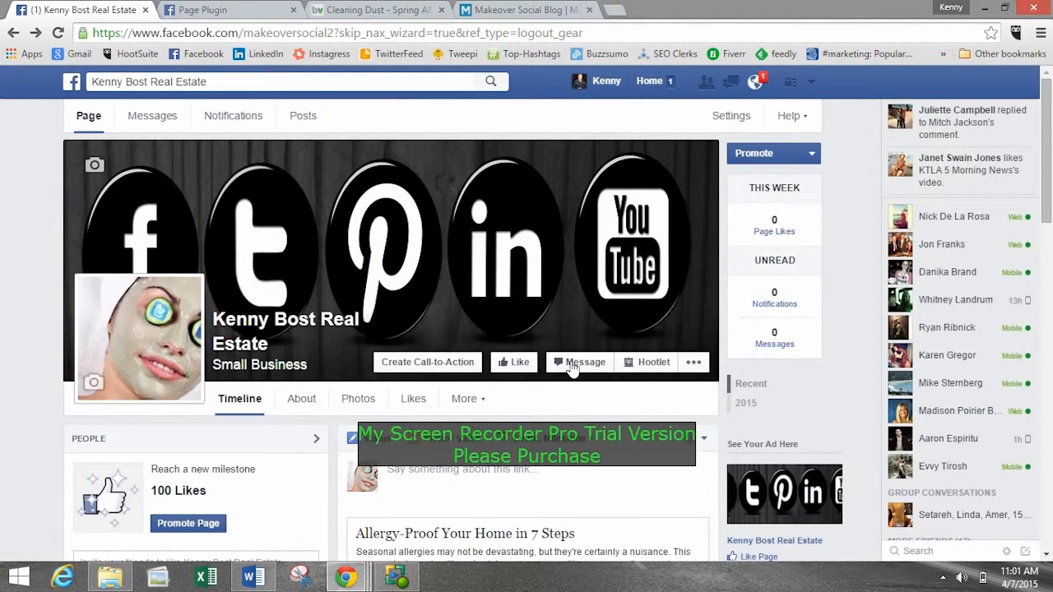
Copy the Twitter app link from the list of links in the Hangouts group chat and glance at the Word links document.
mouse_move(345, 578)
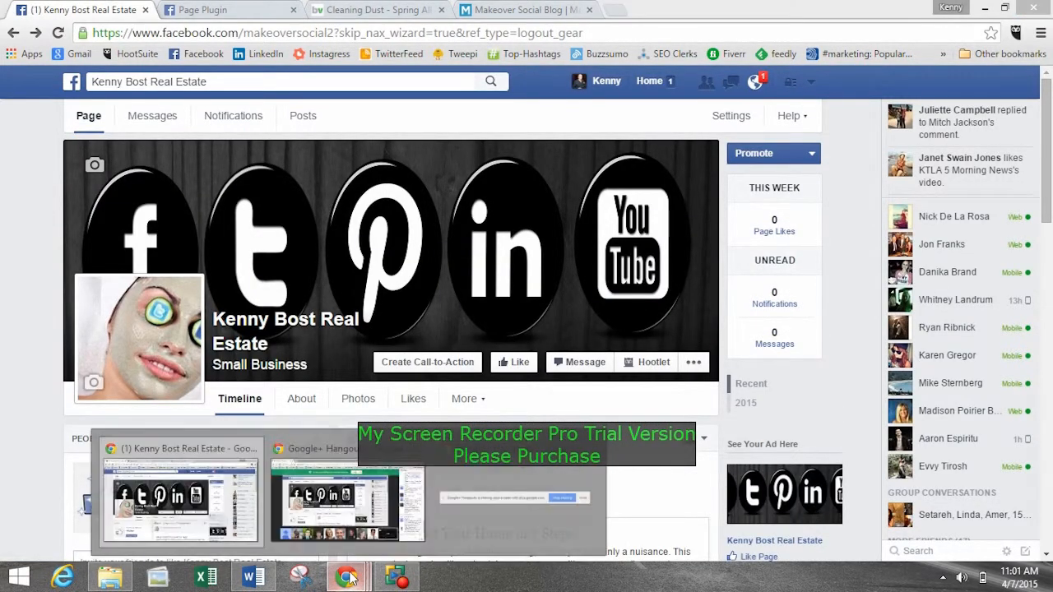
click(338, 520)
scroll(1048, 432, up, 3)
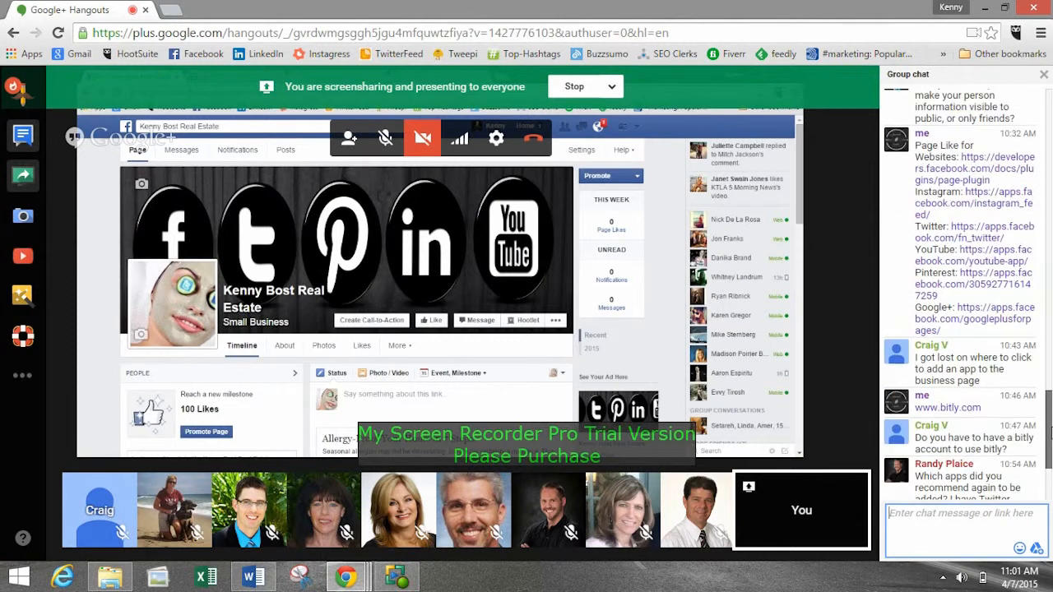
mouse_move(1052, 433)
mouse_down()
mouse_move(1050, 453)
mouse_move(1051, 403)
mouse_move(1051, 422)
mouse_up()
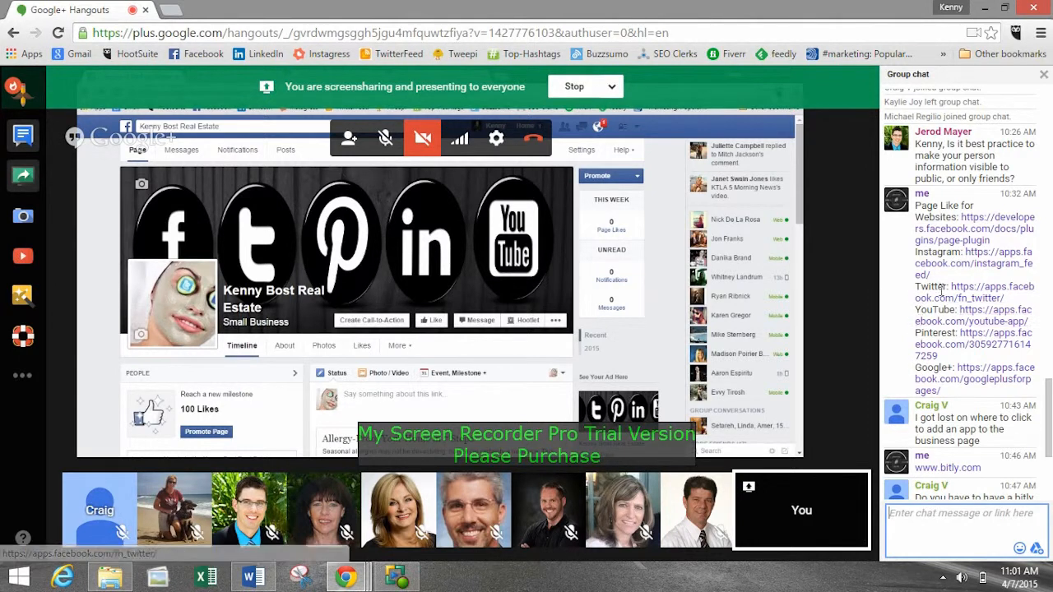
drag(947, 287, 1012, 314)
key(ctrl+c)
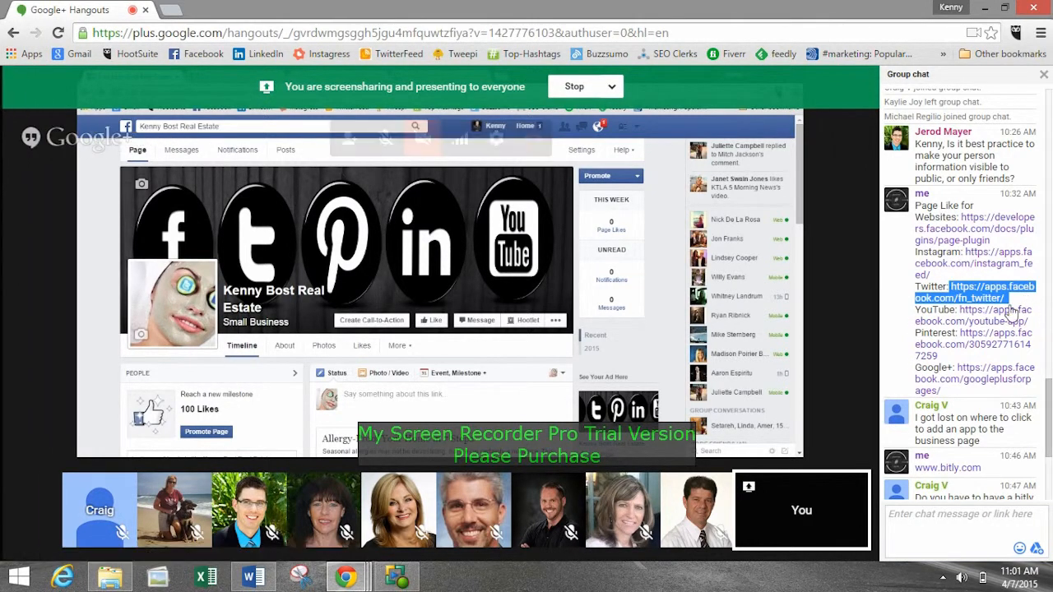
click(251, 577)
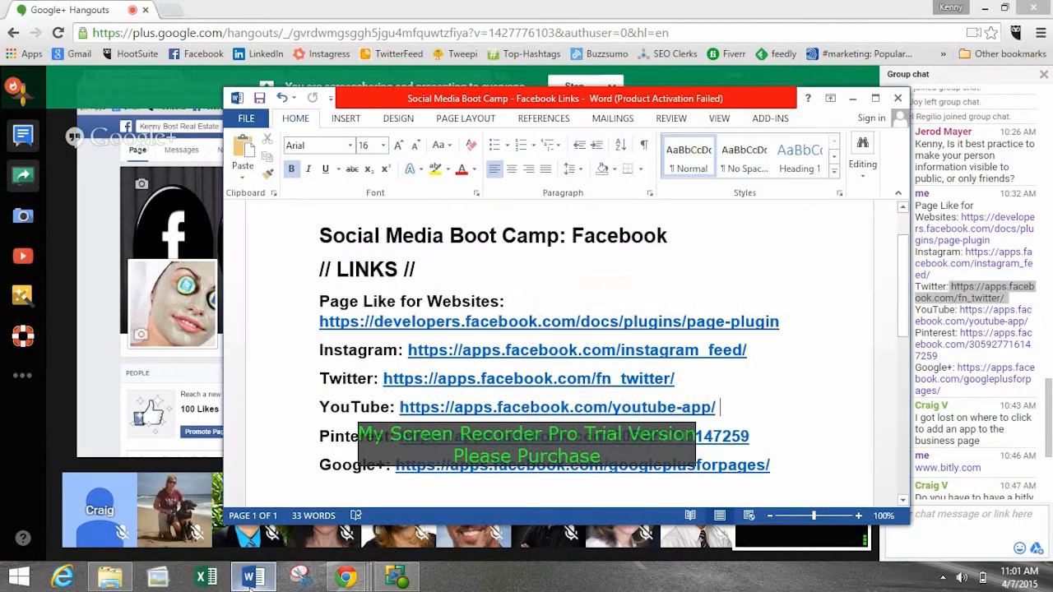
click(251, 577)
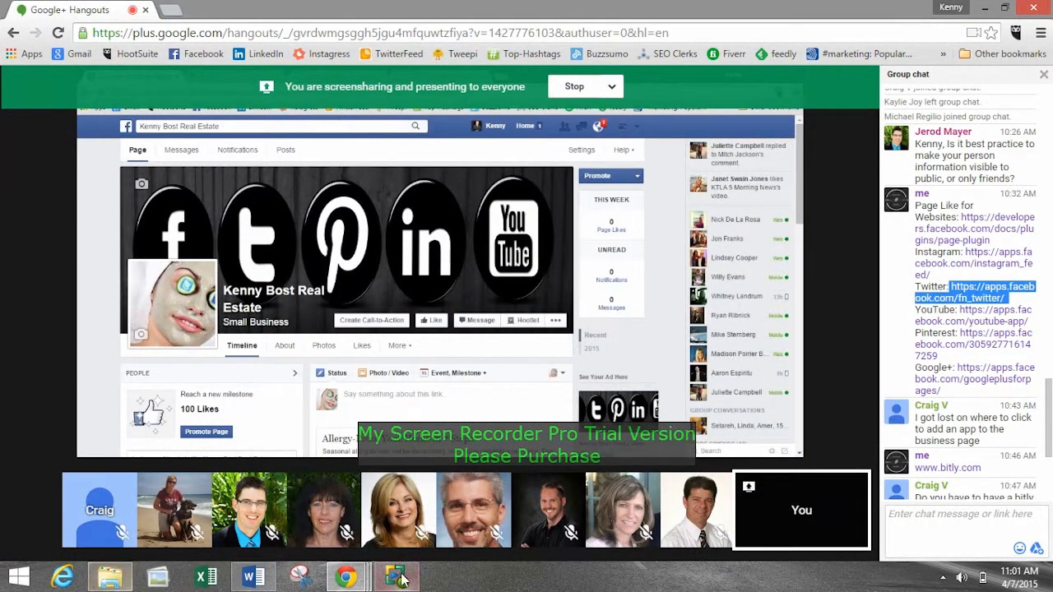
Load apps.facebook.com/fn_twitter/ in the browser tab that holds the Page Plugin documentation.
click(346, 577)
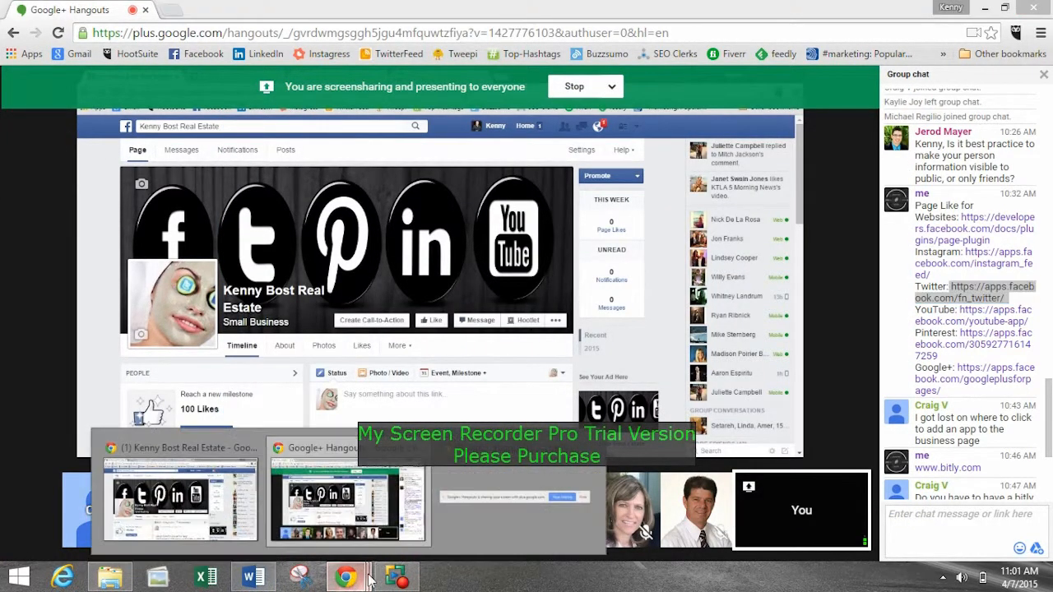
click(176, 505)
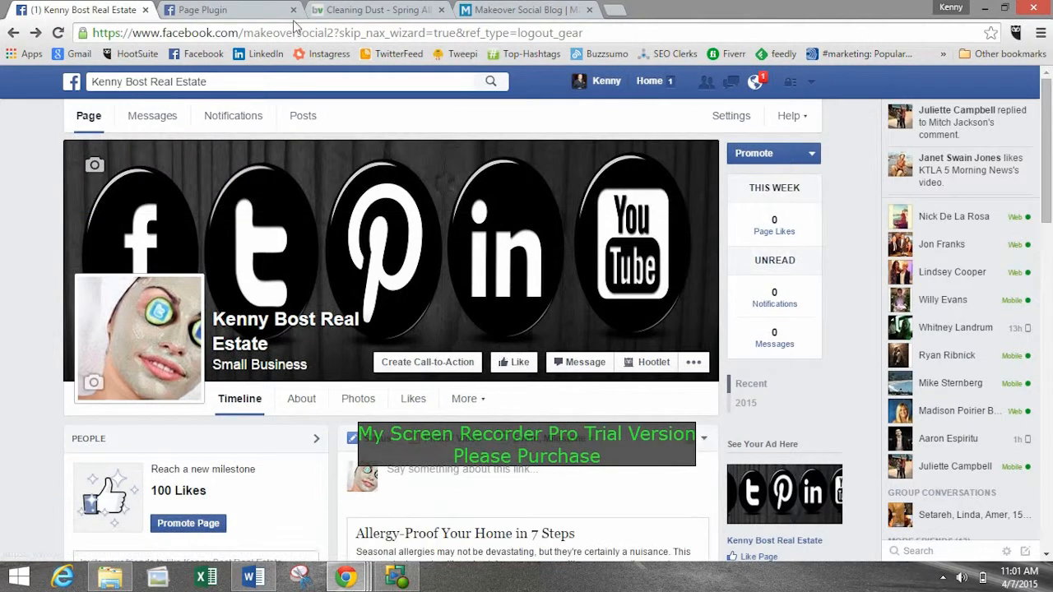
click(203, 11)
click(220, 36)
key(ctrl+v)
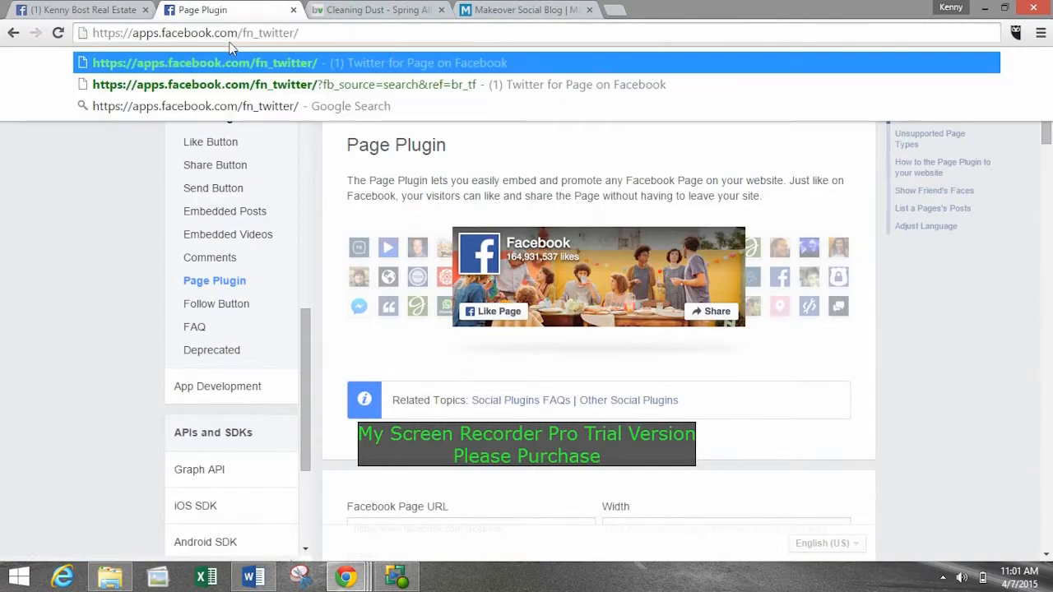
key(Return)
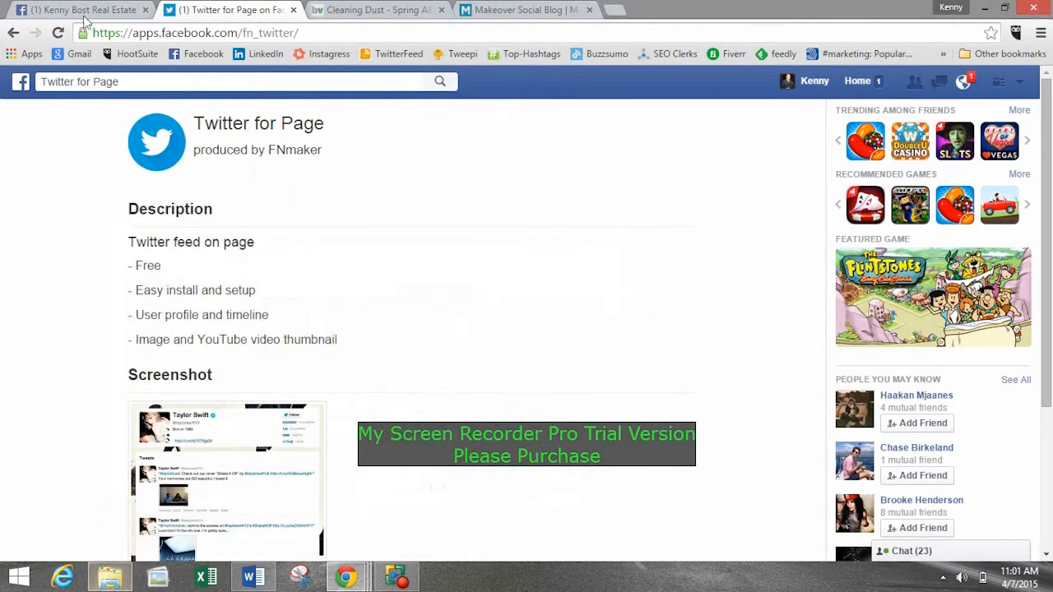
Copy the YouTube app link from the Social Media Boot Camp - Facebook Links document in Word.
click(84, 11)
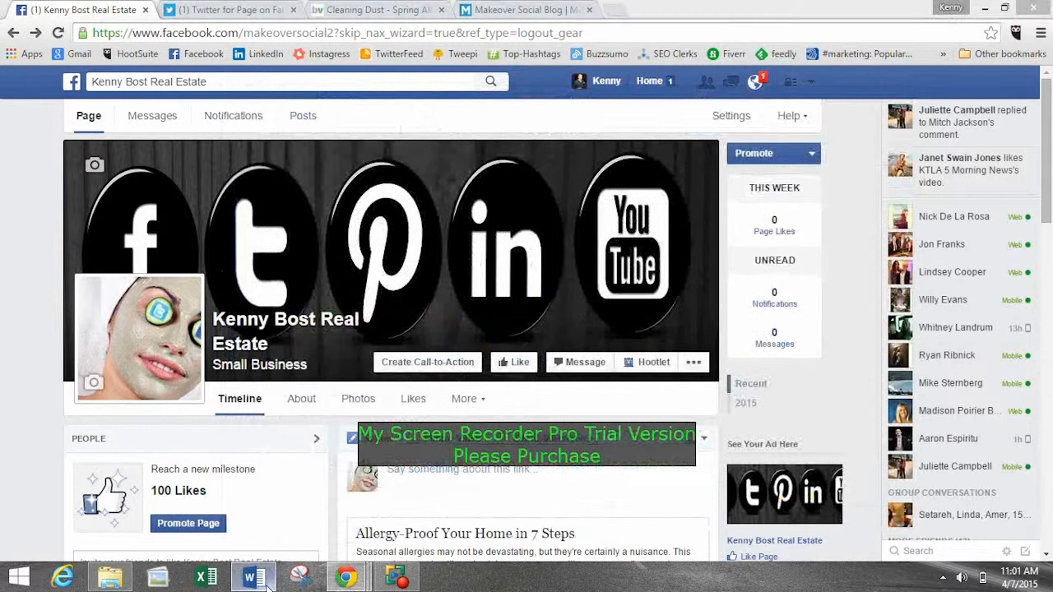
click(248, 580)
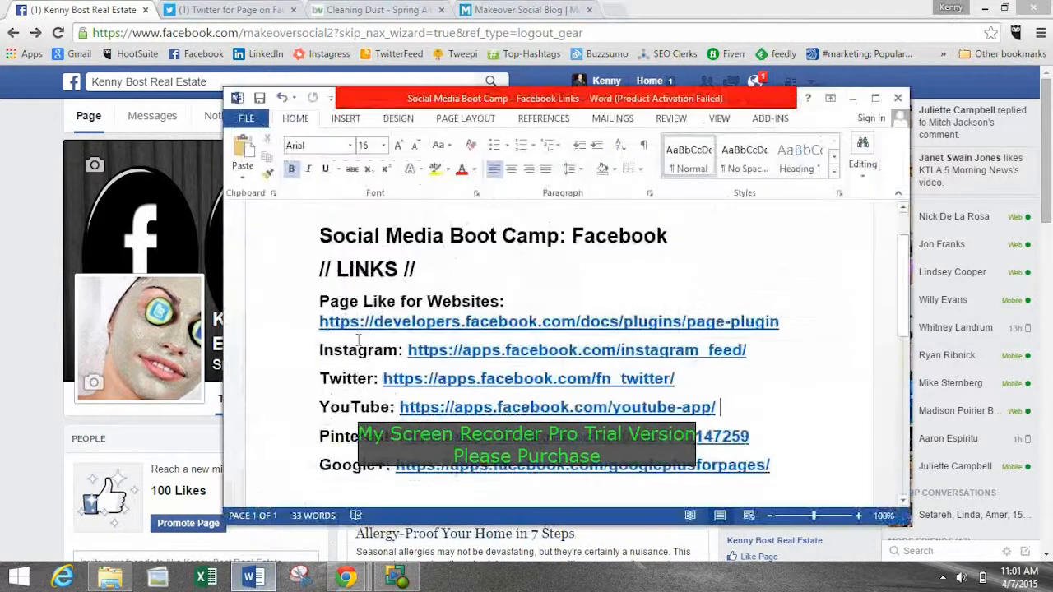
drag(733, 413, 539, 415)
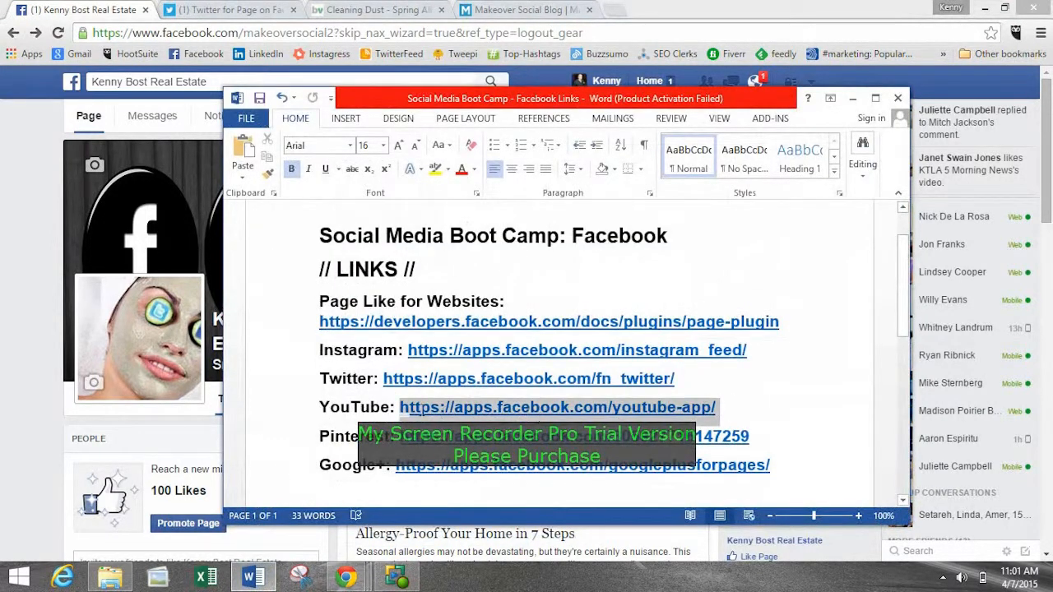
key(ctrl+c)
Load apps.facebook.com/youtube-app/ in the browser tab that holds the Twitter for Page app.
click(192, 78)
click(222, 10)
click(200, 32)
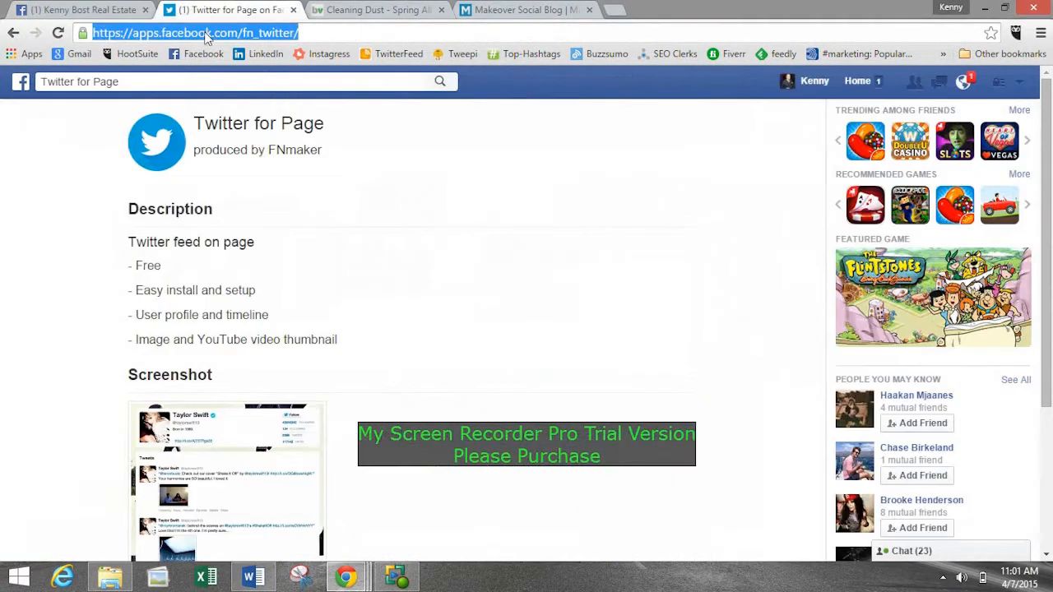
key(ctrl+v)
key(Return)
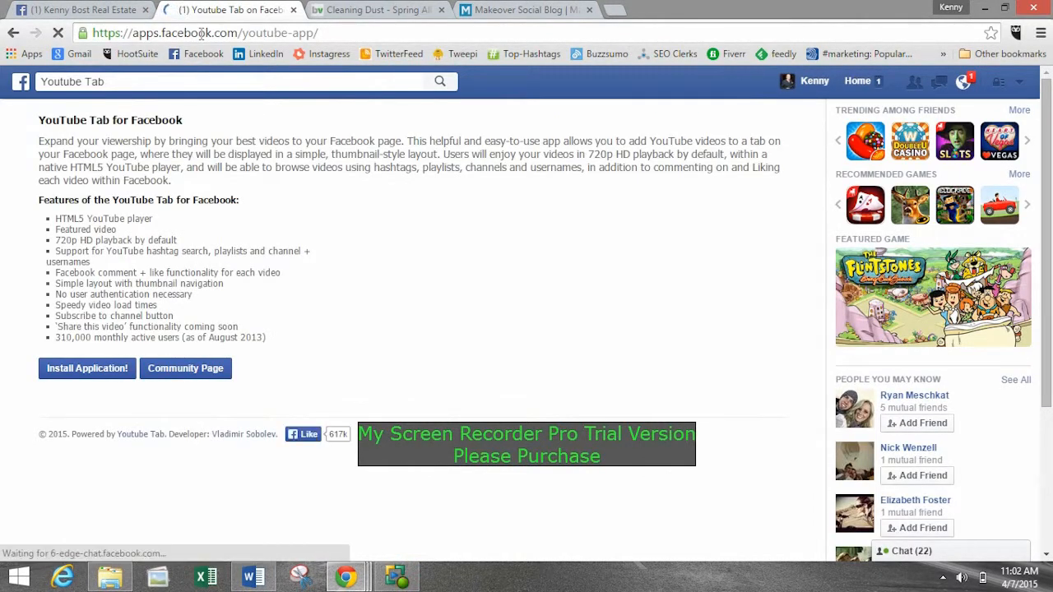
Examine the YouTube Tab app's description, feature list, install option and web address.
scroll(201, 34, down, 3)
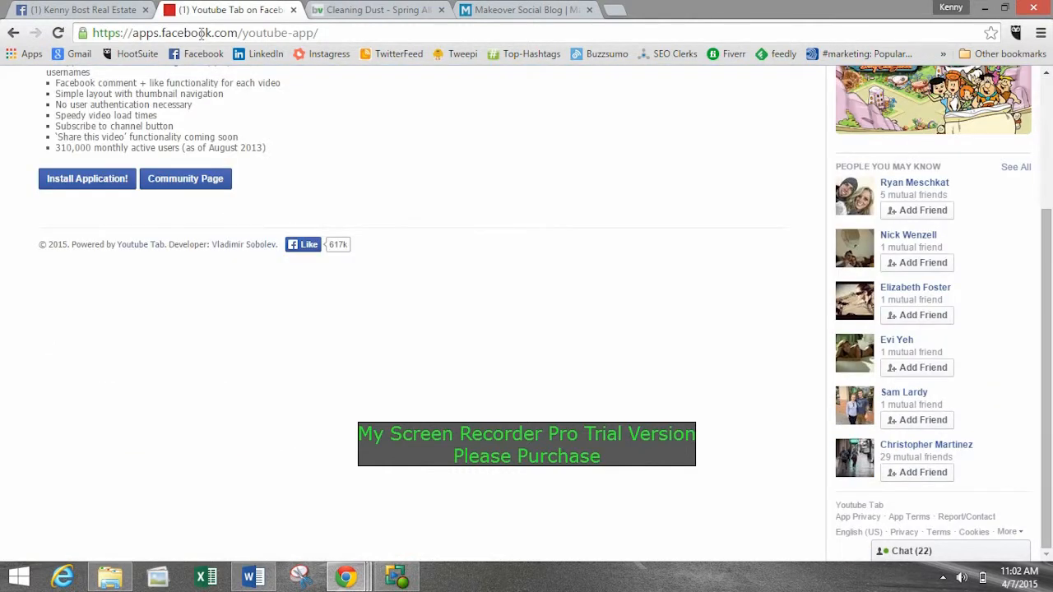
scroll(243, 274, up, 3)
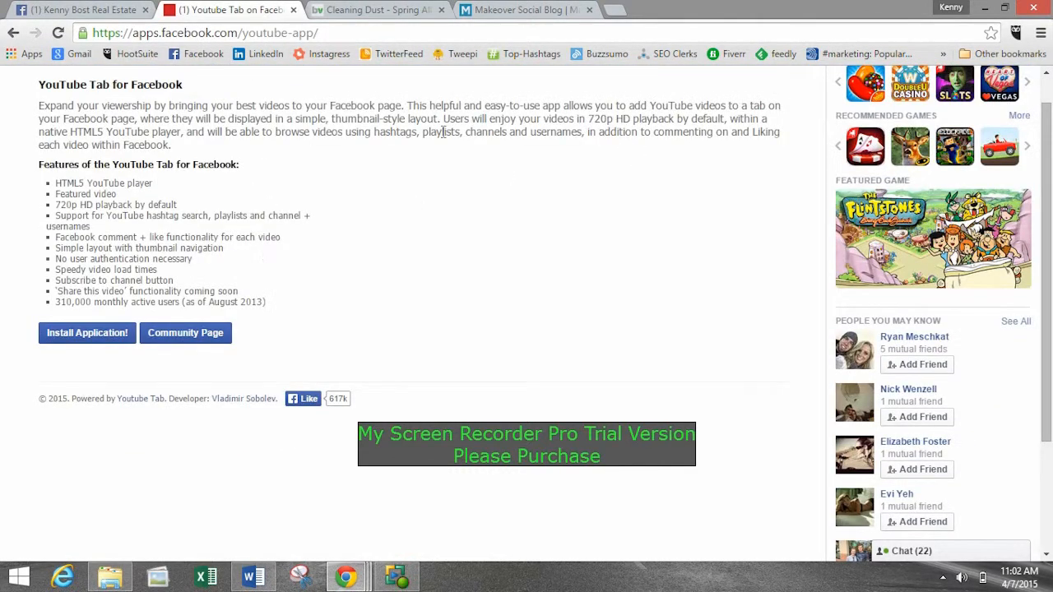
scroll(443, 132, up, 1)
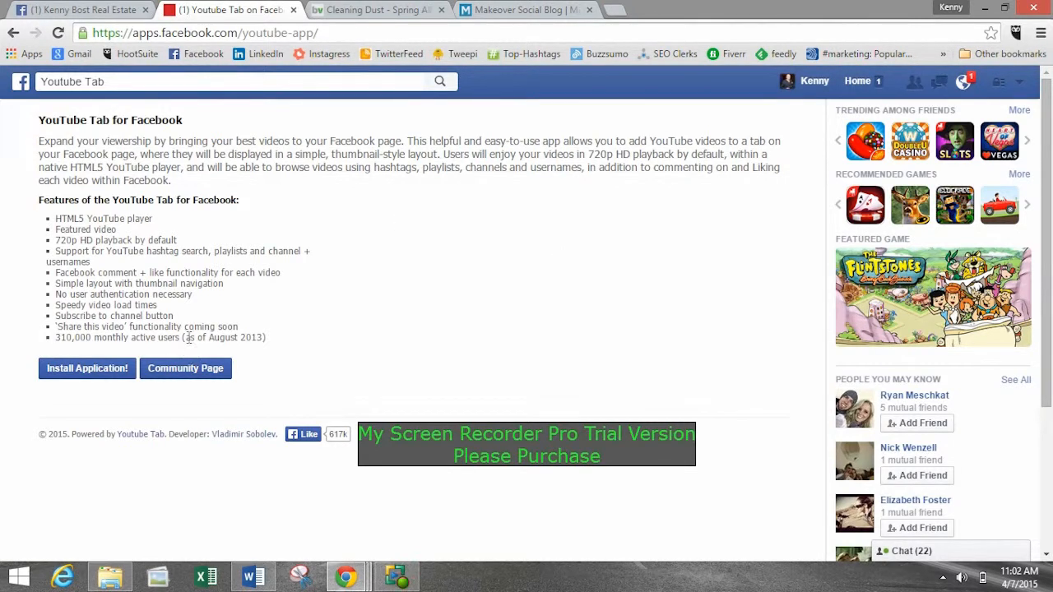
drag(42, 216, 228, 321)
click(198, 274)
click(197, 33)
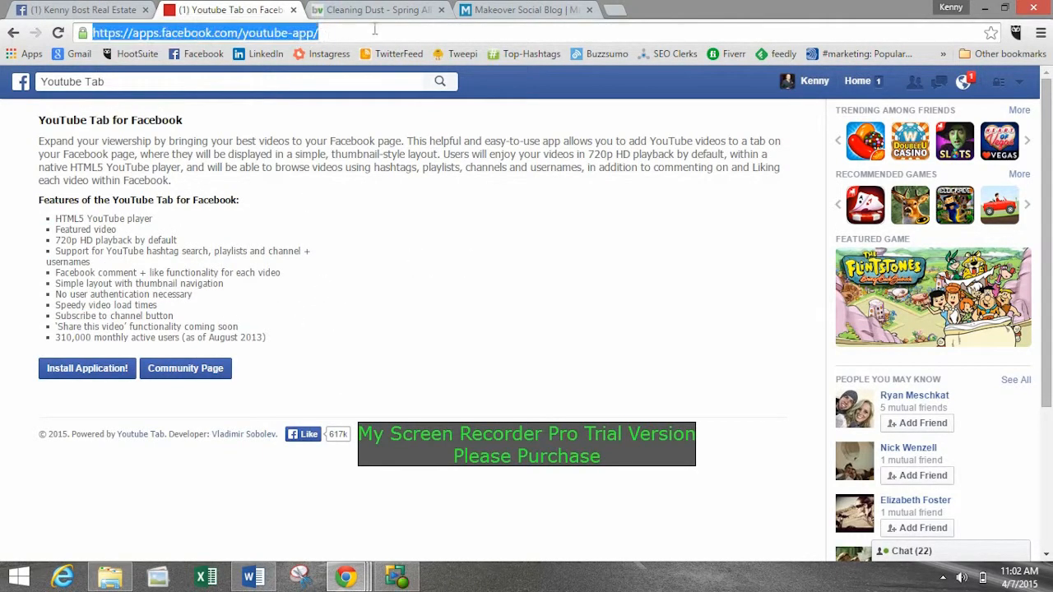
drag(373, 33, 220, 33)
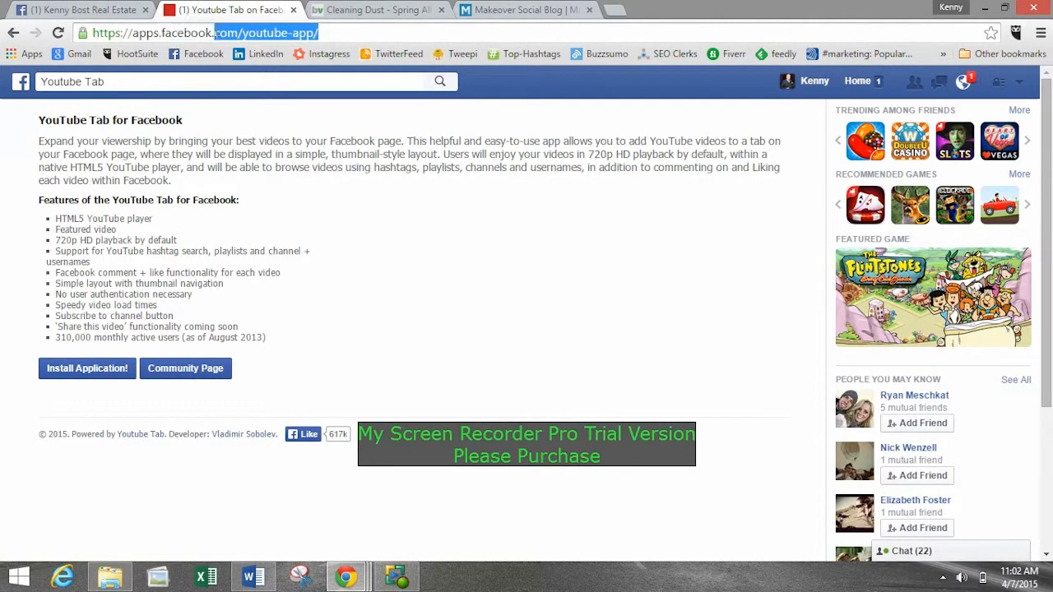
click(216, 33)
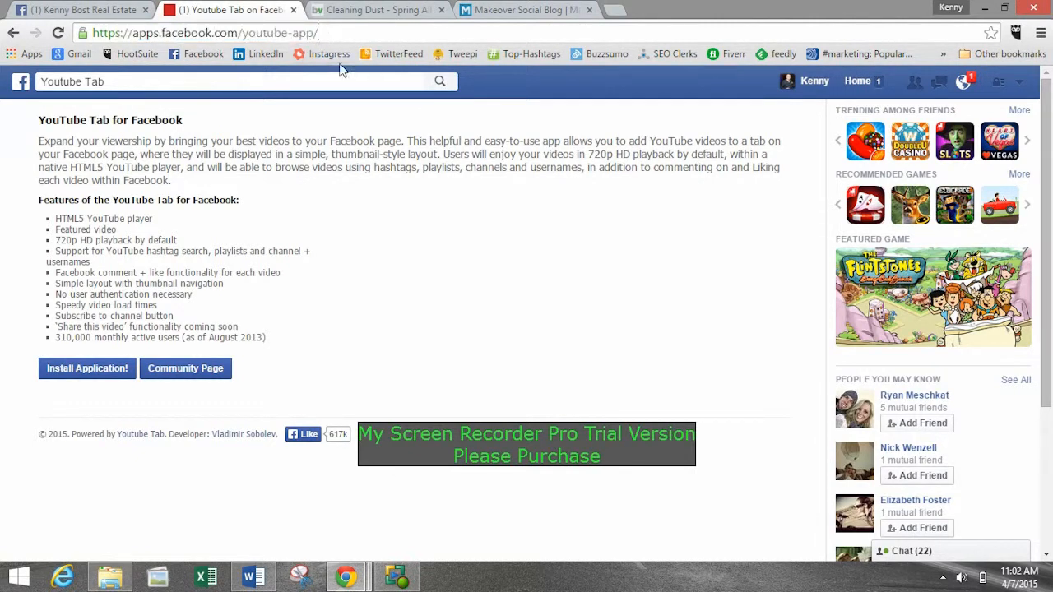
Install the YouTube Tab application and add it as a page tab to the Makeover Social Page.
click(101, 377)
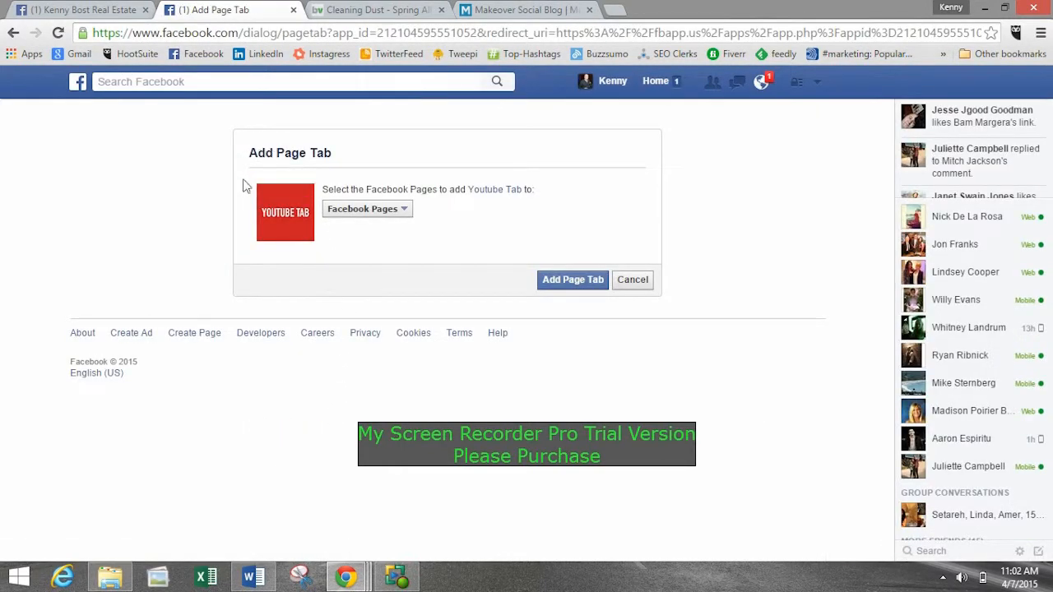
click(387, 216)
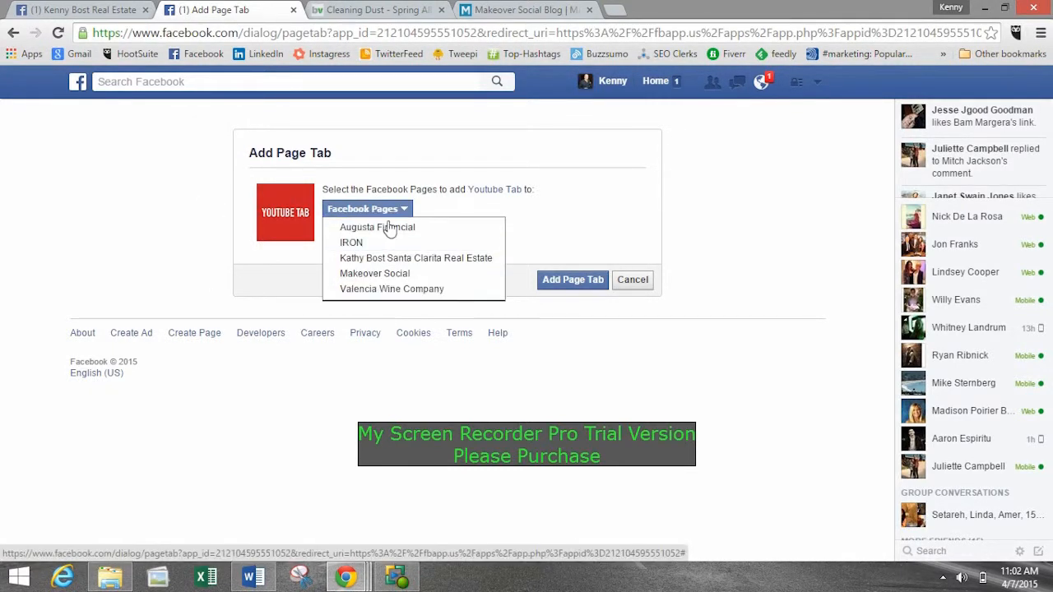
click(374, 275)
click(566, 204)
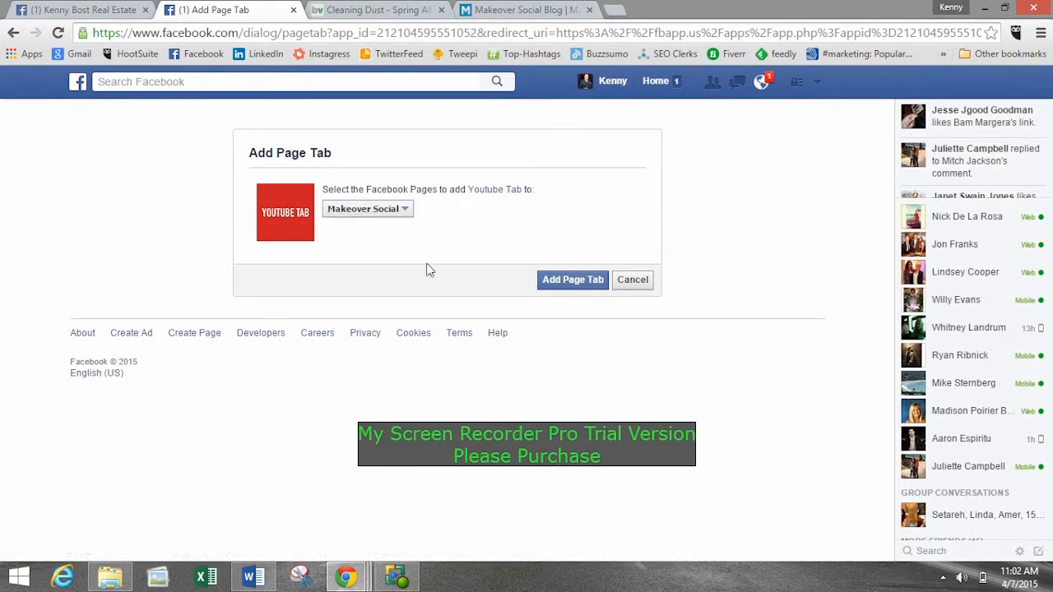
click(563, 282)
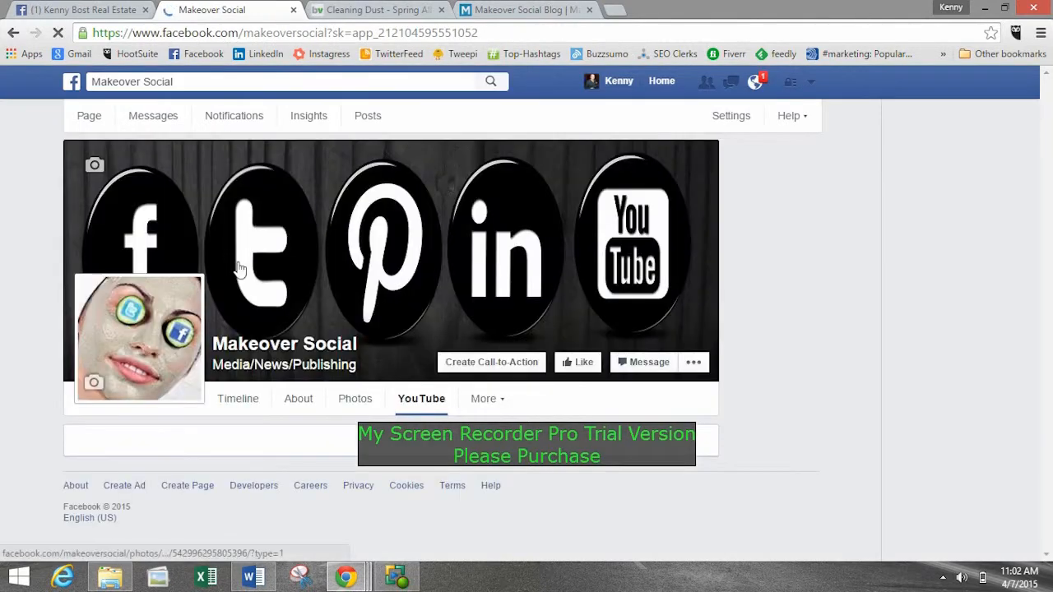
Look through the YouTube tab on the Makeover Social Page.
scroll(493, 235, down, 1)
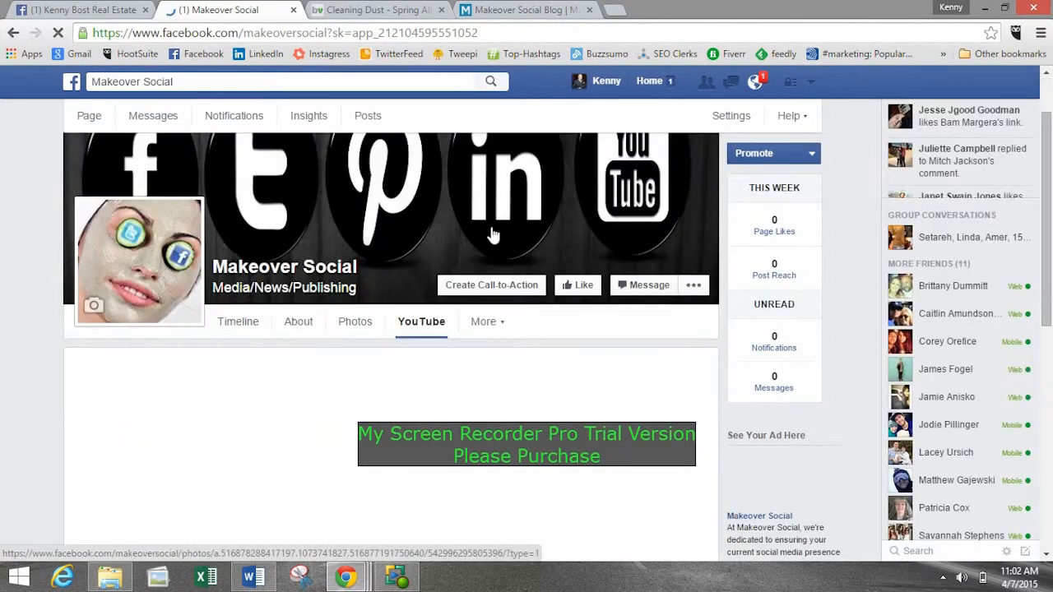
scroll(493, 236, down, 2)
scroll(494, 265, down, 6)
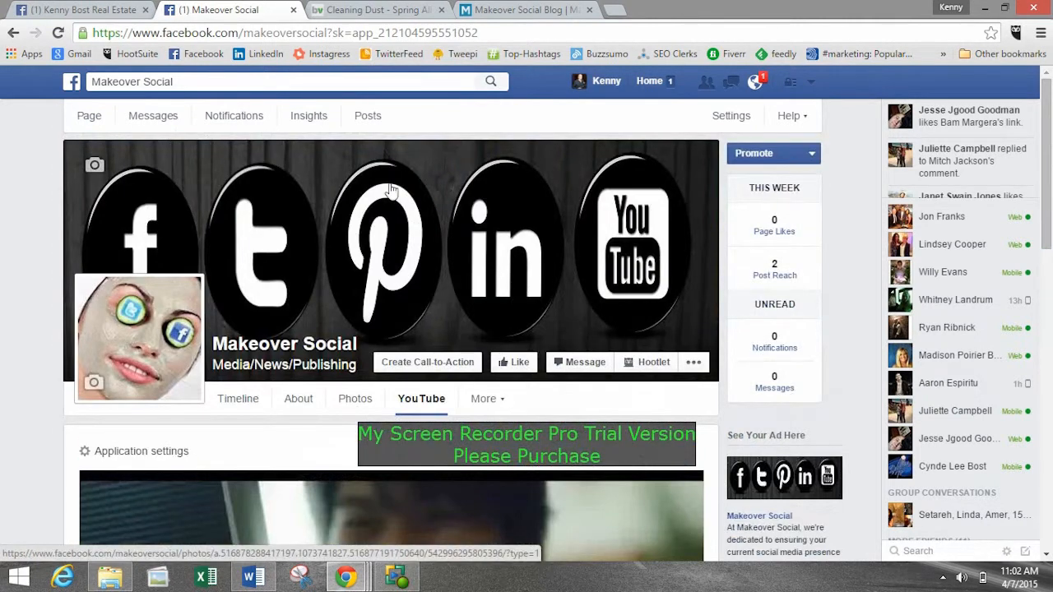
Check which further tabs the Makeover Social Page offers besides YouTube.
scroll(392, 191, down, 2)
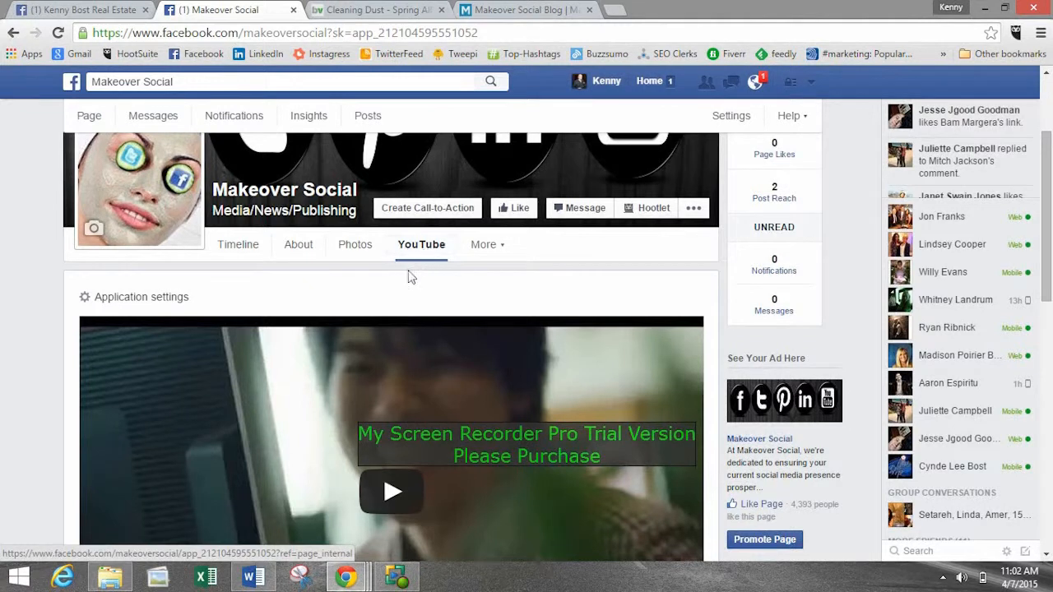
click(490, 246)
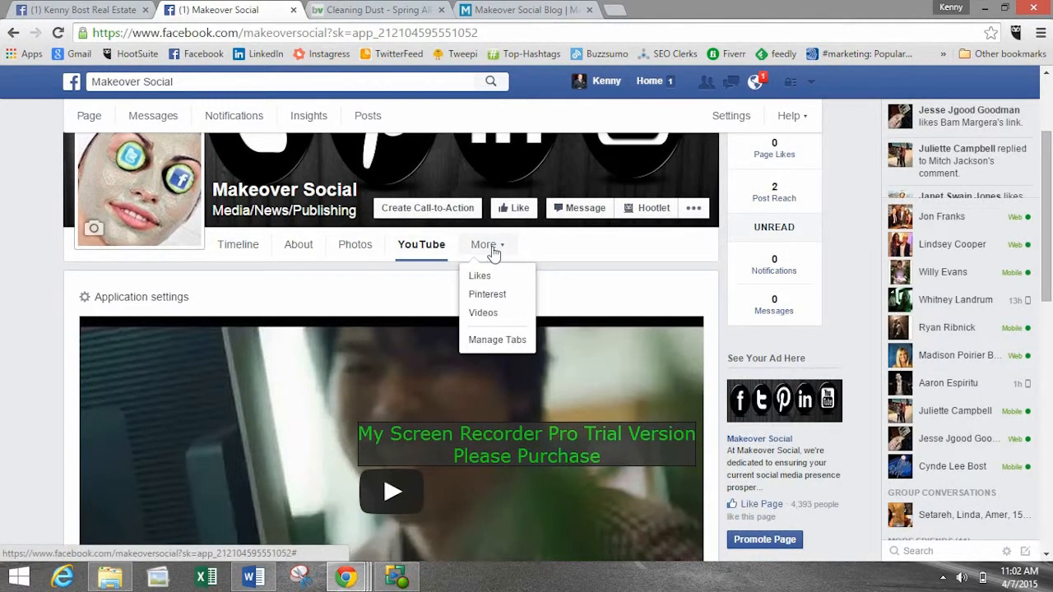
click(493, 254)
scroll(437, 277, down, 3)
scroll(235, 228, up, 2)
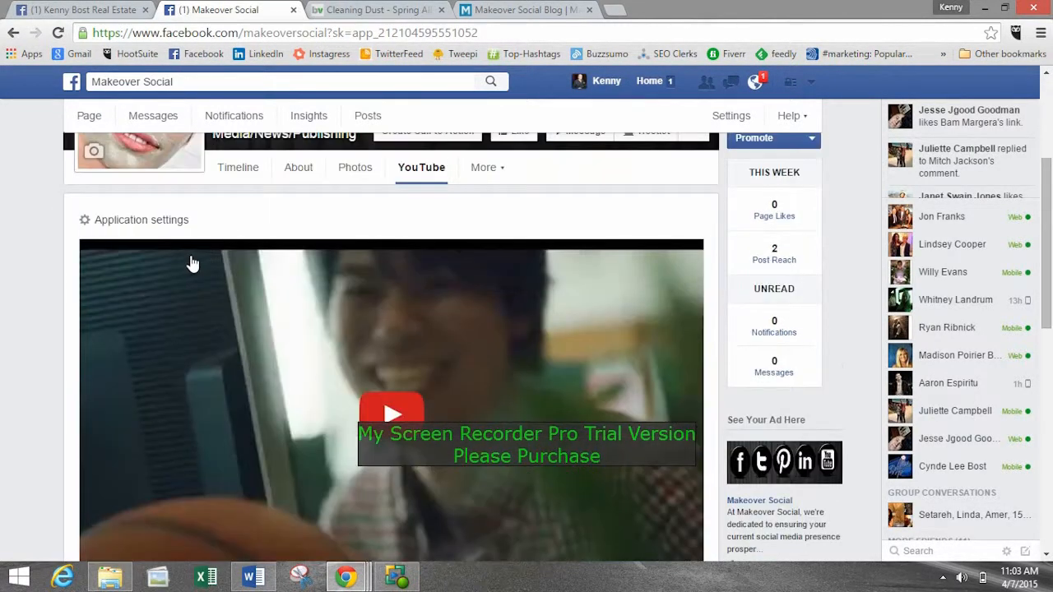
scroll(333, 218, up, 1)
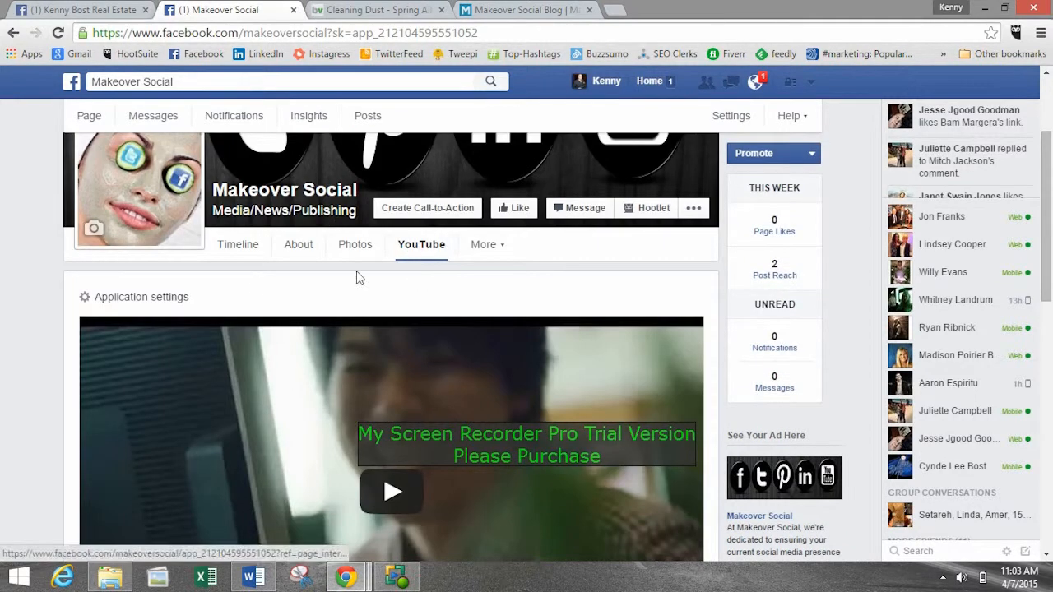
Open the YouTube tab's application settings and put the YouTube account name or playlist ID into editing.
click(105, 298)
drag(207, 350, 76, 357)
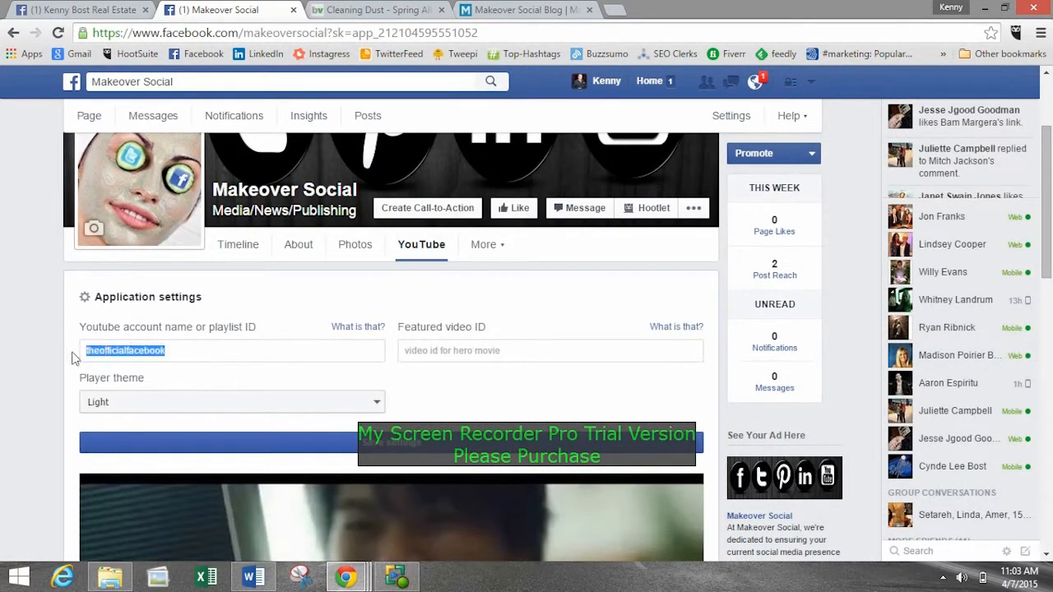
click(177, 352)
double_click(175, 352)
click(178, 355)
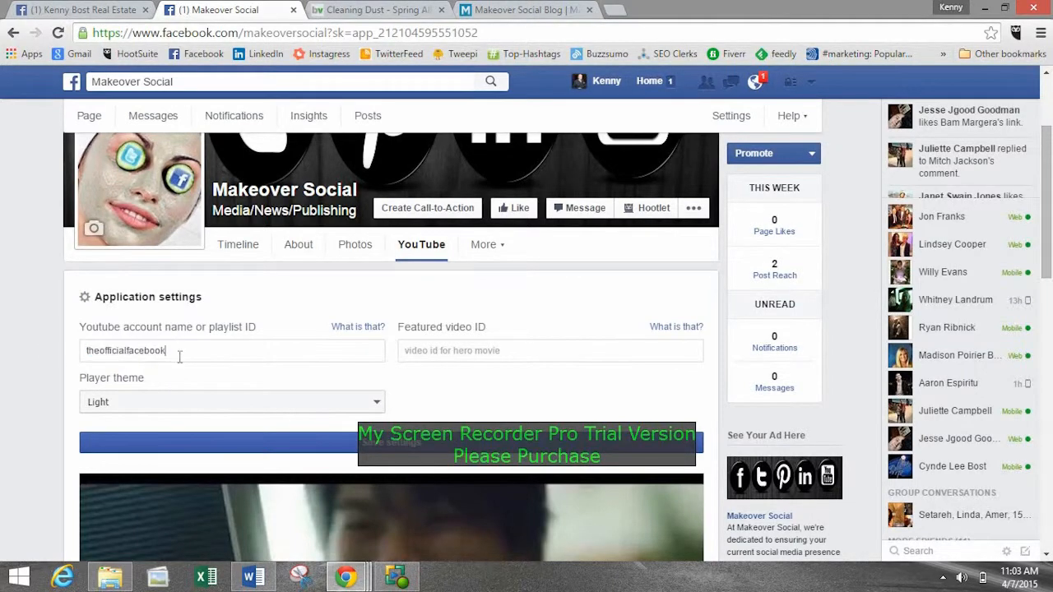
Look through the YouTube tab's settings, featured video and video gallery on the Makeover Social Page.
scroll(333, 372, down, 6)
scroll(289, 371, down, 4)
scroll(374, 395, up, 9)
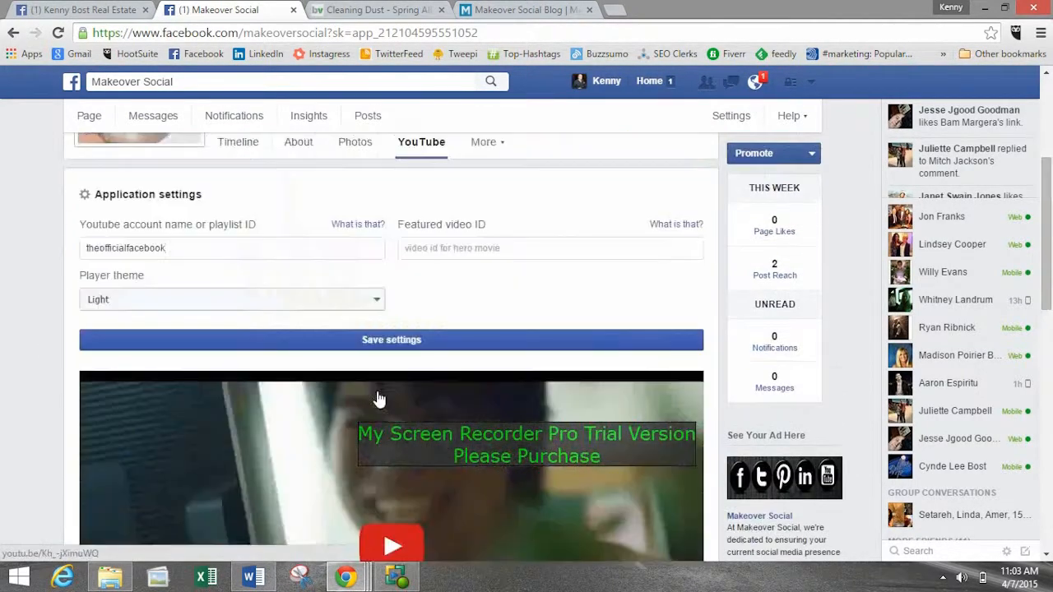
scroll(371, 372, down, 5)
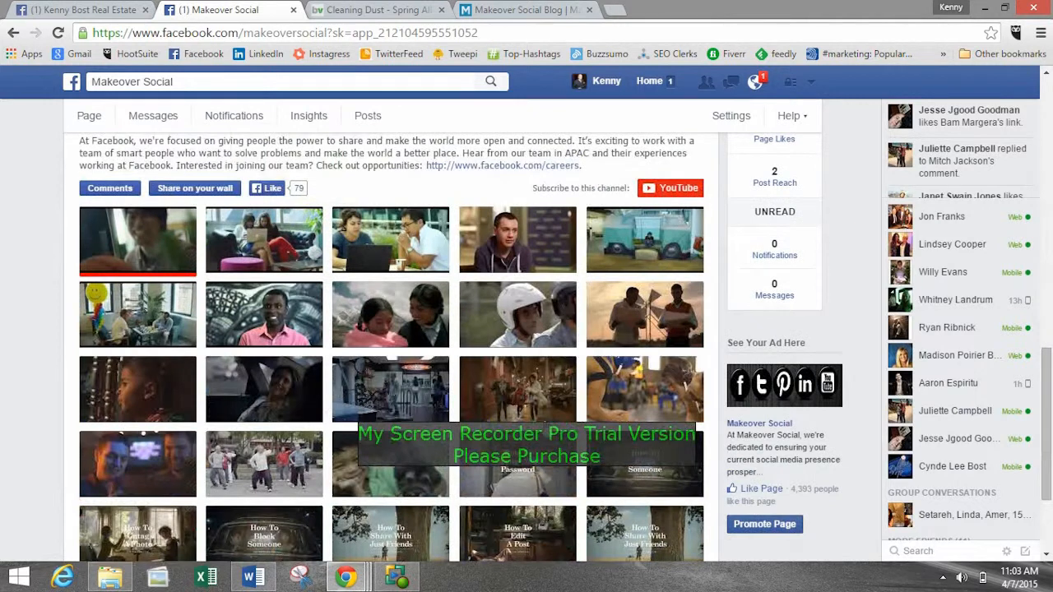
scroll(606, 395, up, 6)
Switch to the Google+ Hangouts window and read the attendees' latest group chat messages.
click(124, 8)
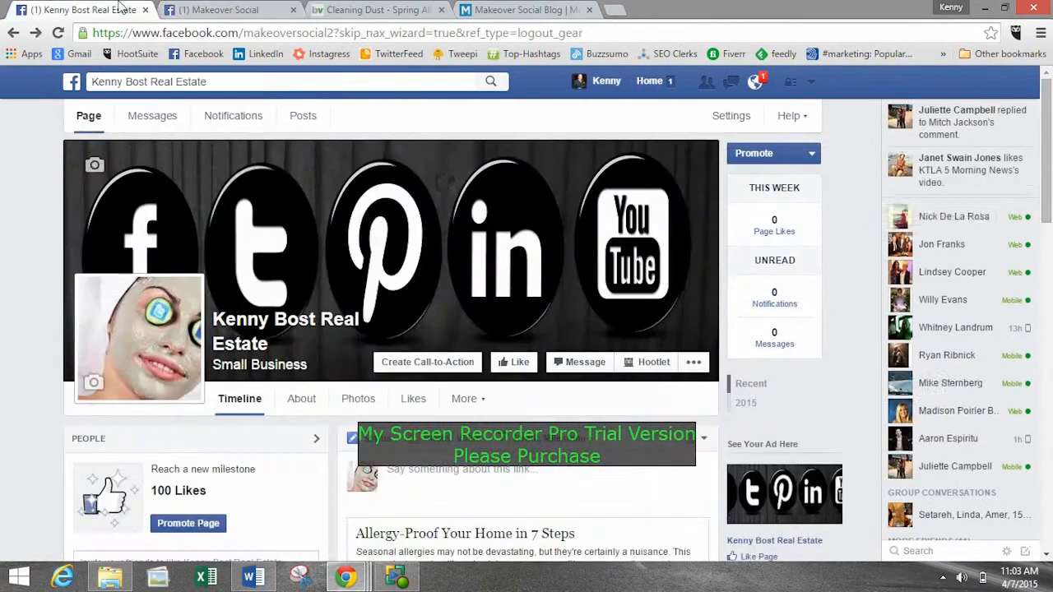
click(187, 9)
mouse_move(345, 576)
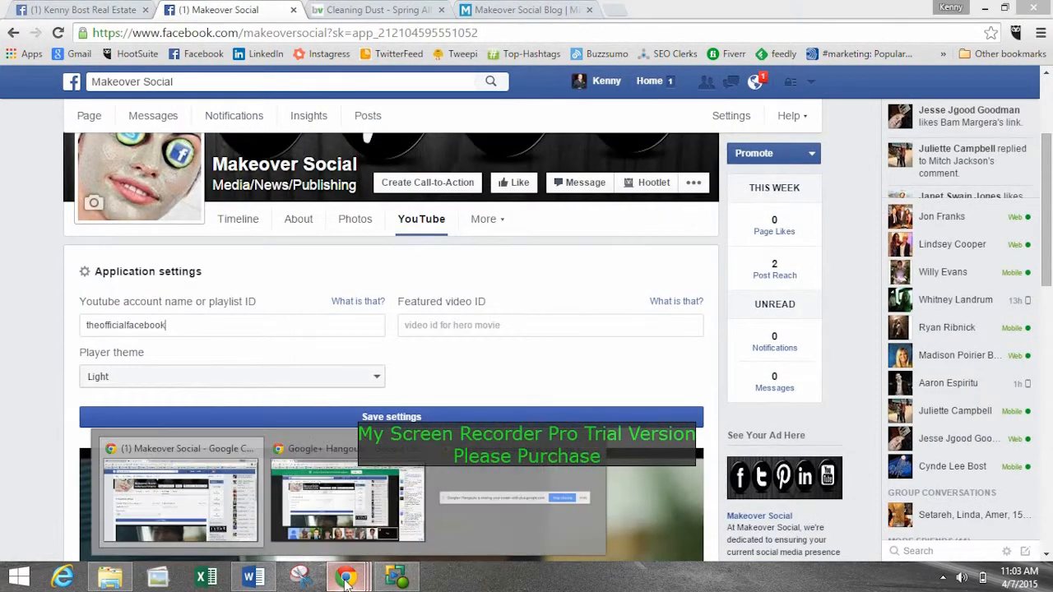
click(549, 489)
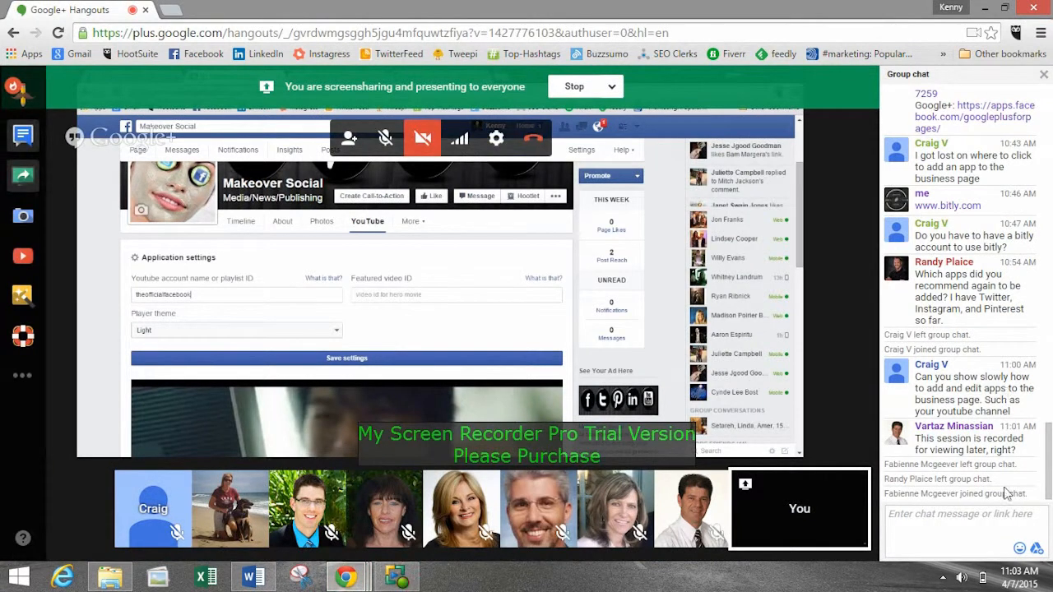
drag(916, 436, 985, 436)
click(989, 436)
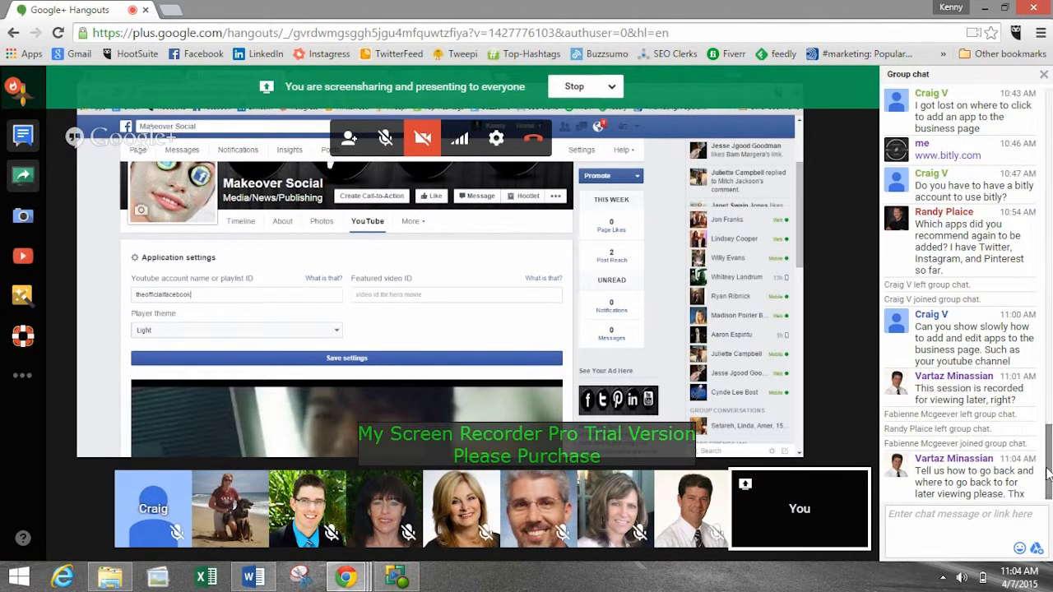
mouse_move(1048, 468)
mouse_down()
mouse_move(1050, 451)
mouse_move(1049, 484)
mouse_move(1049, 415)
mouse_move(1050, 484)
mouse_up()
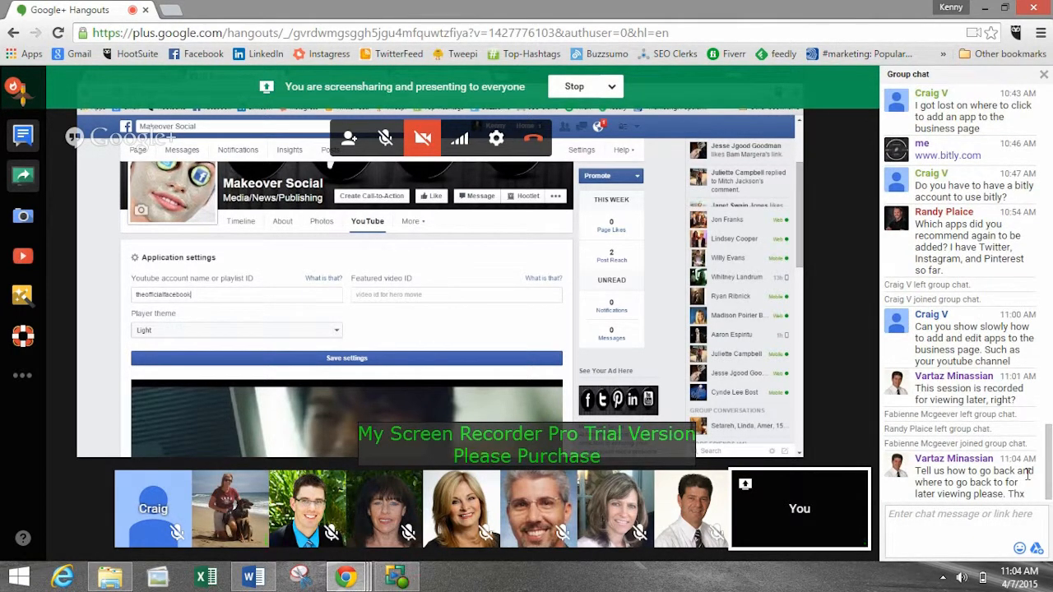